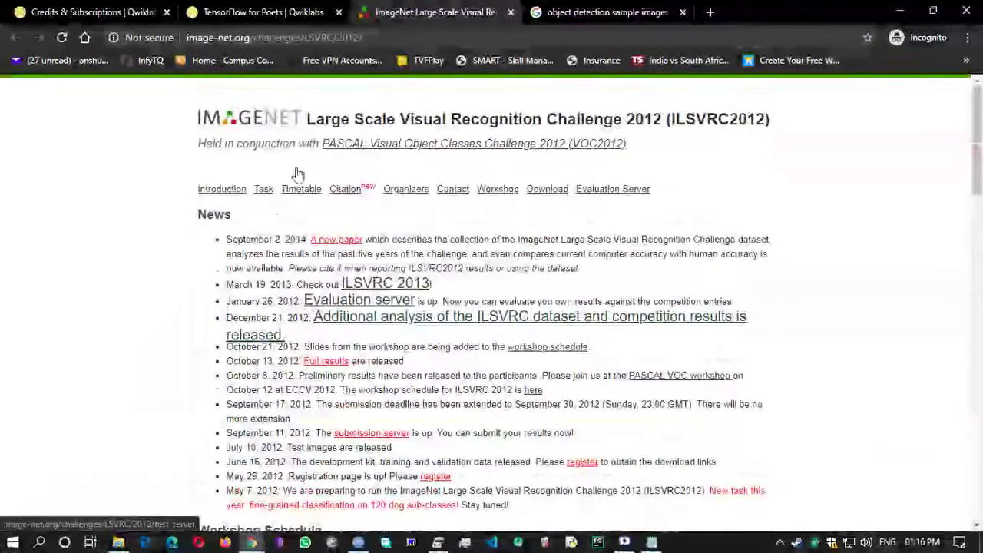
# Step: Close the ImageNet 2012 challenge page and read the TensorFlow for Poets introduction, learning goals and prerequisites
pyautogui.click(510, 13)
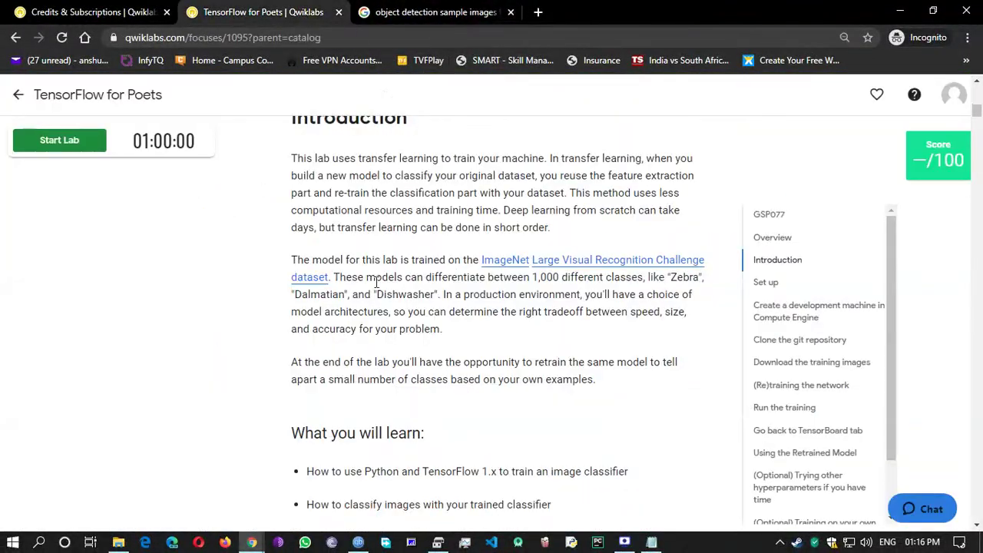
pyautogui.scroll(-1, 436, 358)
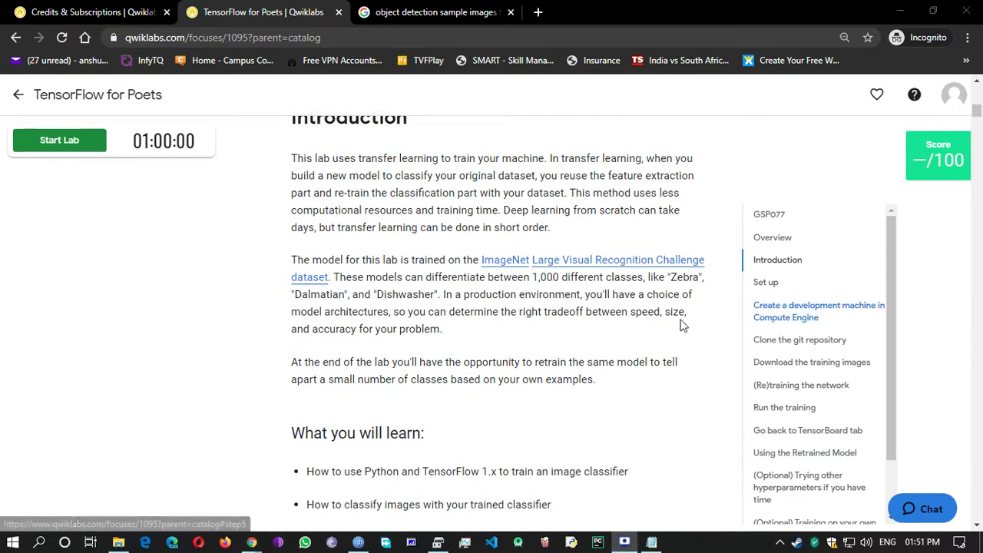
pyautogui.scroll(-2, 460, 342)
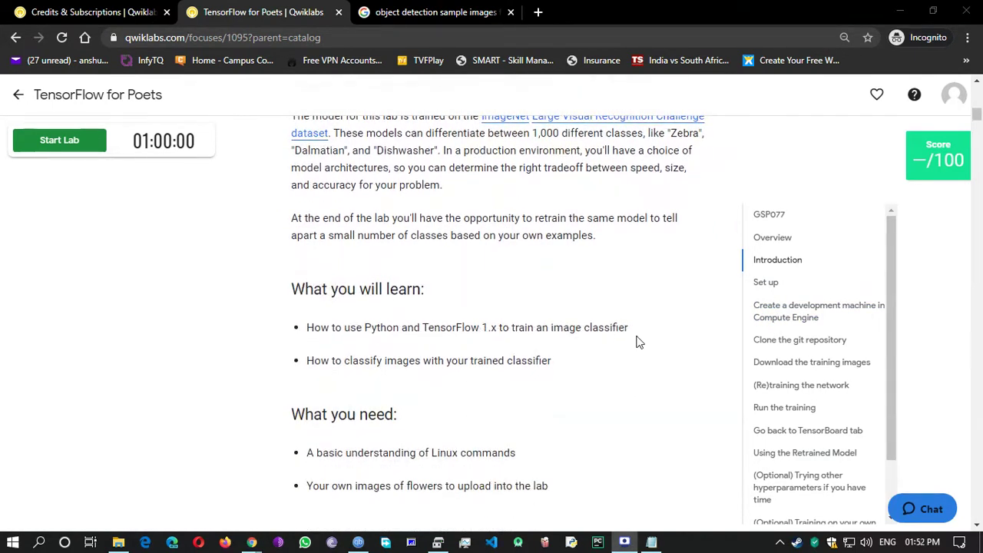
pyautogui.scroll(-1, 635, 341)
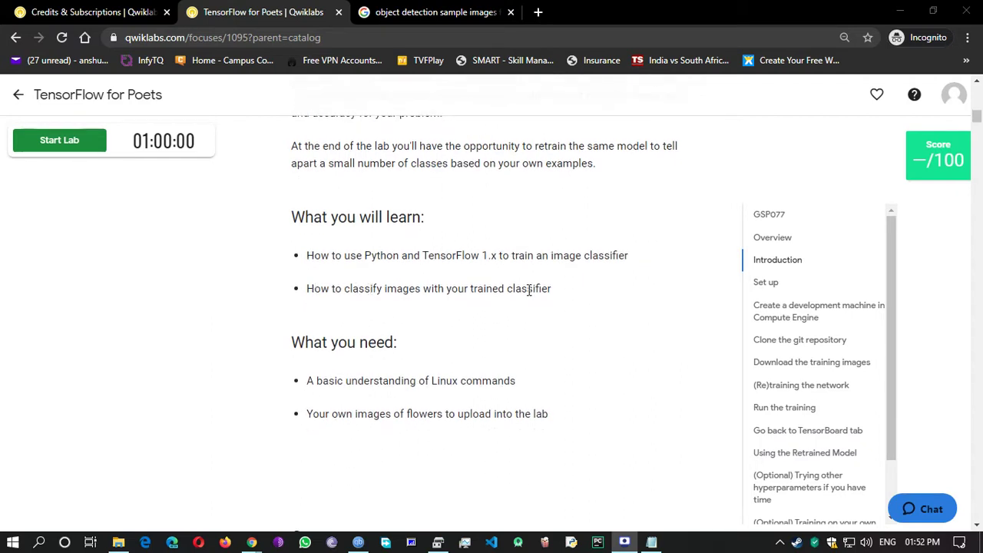
pyautogui.scroll(2, 549, 307)
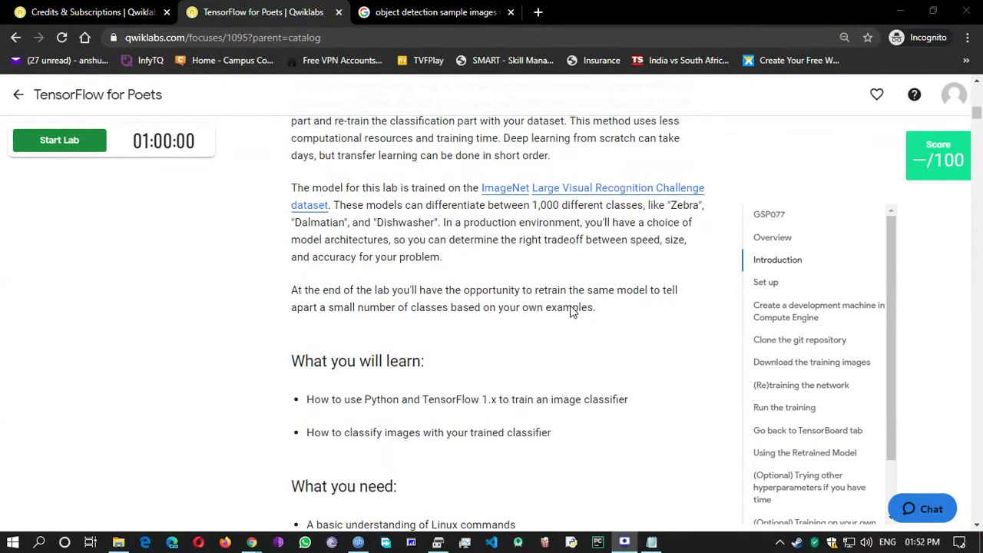
pyautogui.scroll(1, 465, 284)
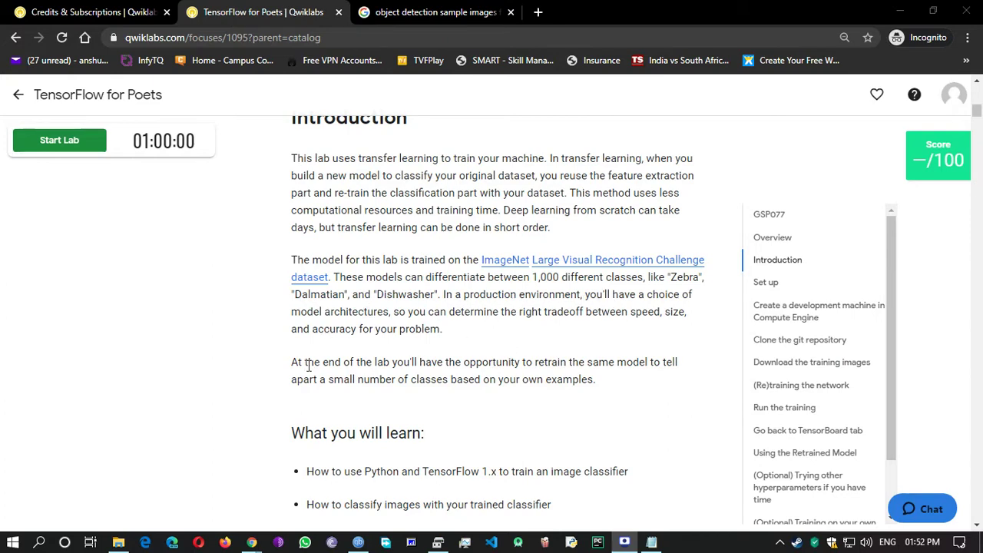
pyautogui.scroll(-2, 500, 386)
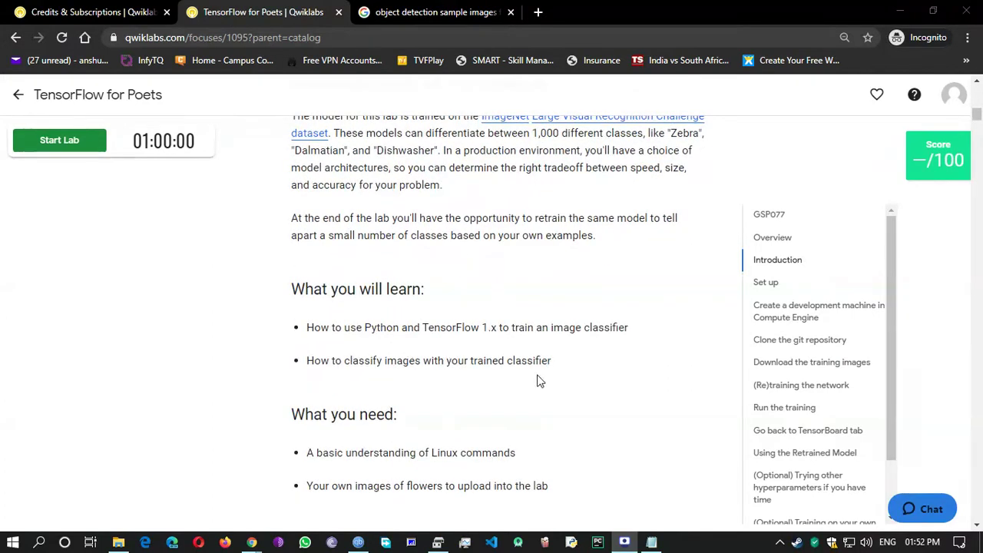
pyautogui.scroll(-1, 561, 378)
pyautogui.scroll(-1, 564, 376)
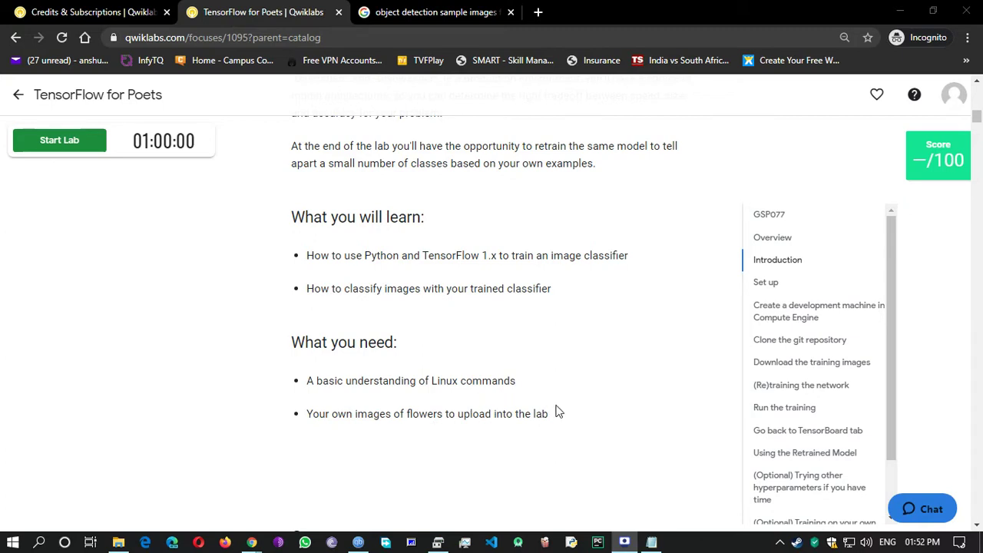
pyautogui.scroll(-1, 465, 334)
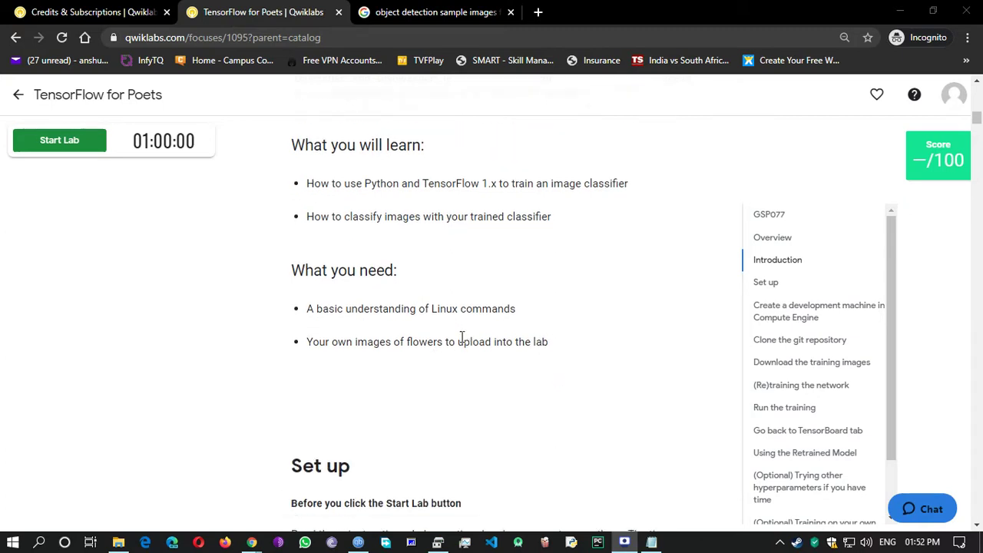
# Step: Read the lab's set-up instructions and the configuration required for the devhost machine in Compute Engine
pyautogui.scroll(-2, 464, 334)
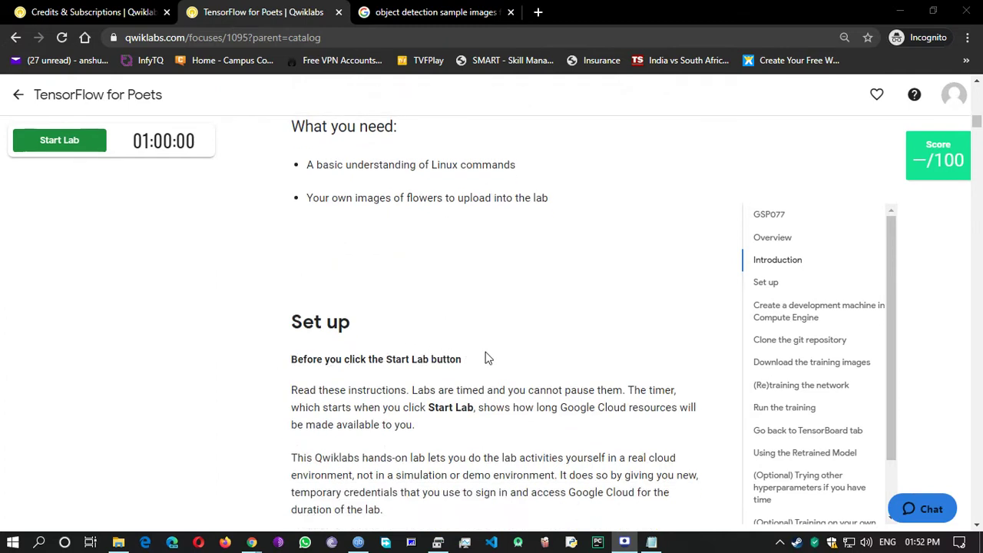
pyautogui.scroll(-2, 476, 354)
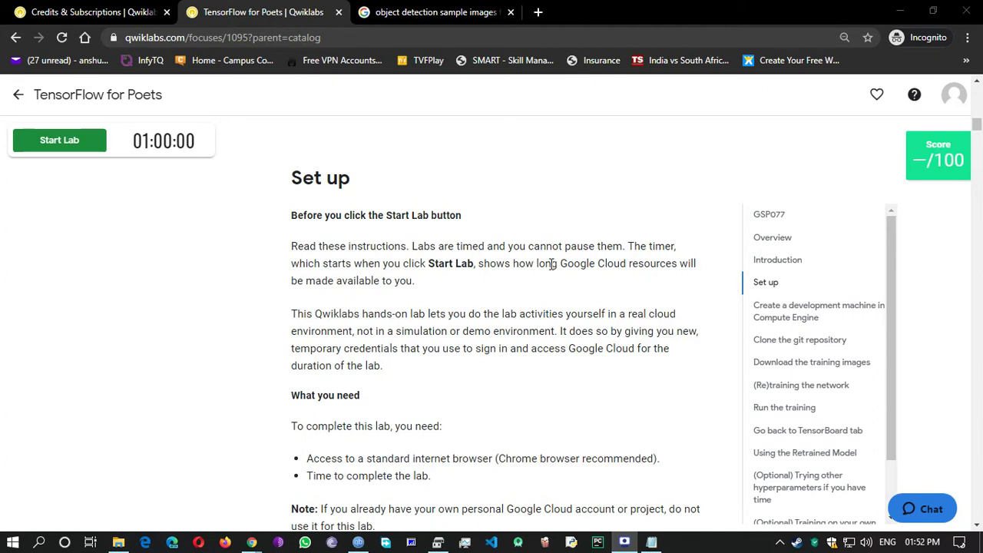
pyautogui.scroll(-2, 317, 360)
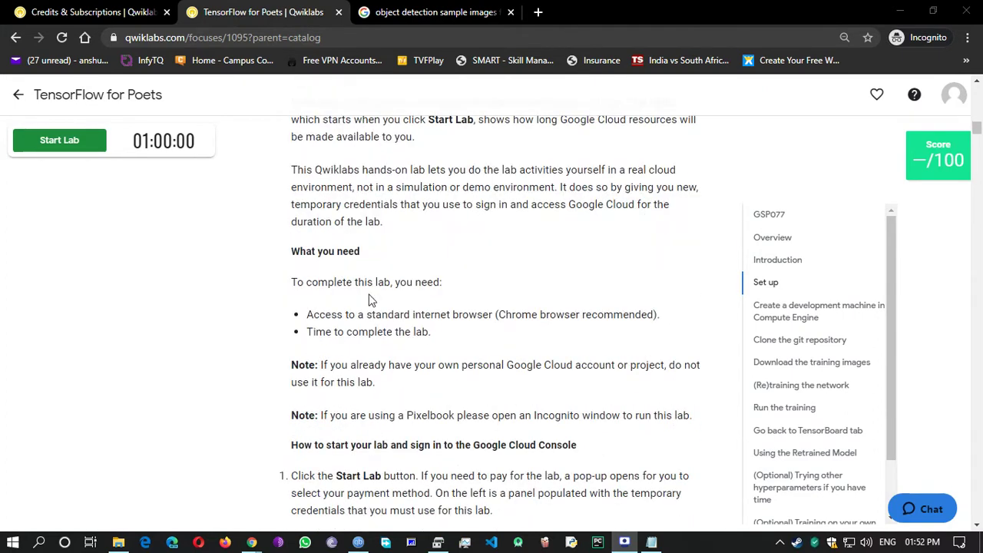
pyautogui.scroll(-2, 323, 361)
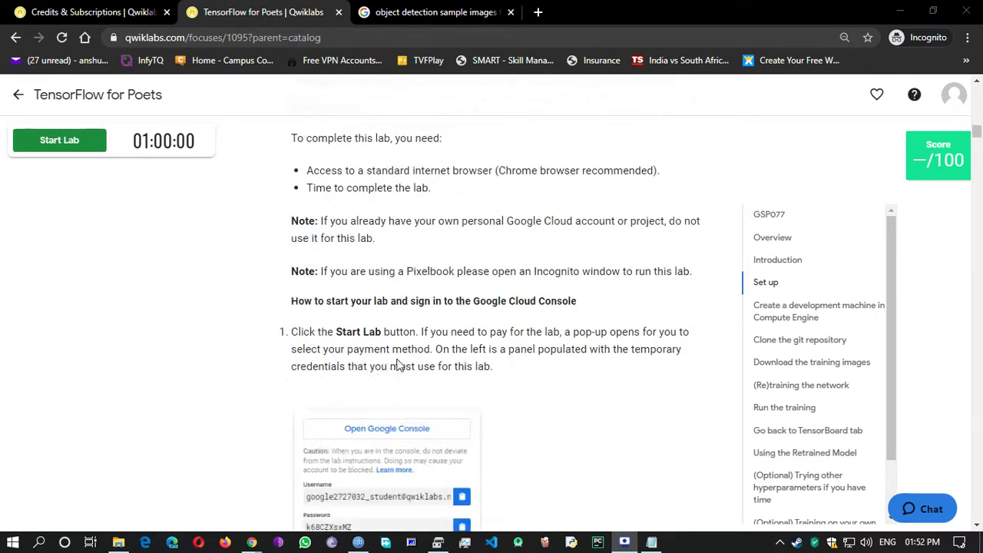
pyautogui.scroll(-9, 398, 365)
pyautogui.scroll(-7, 371, 377)
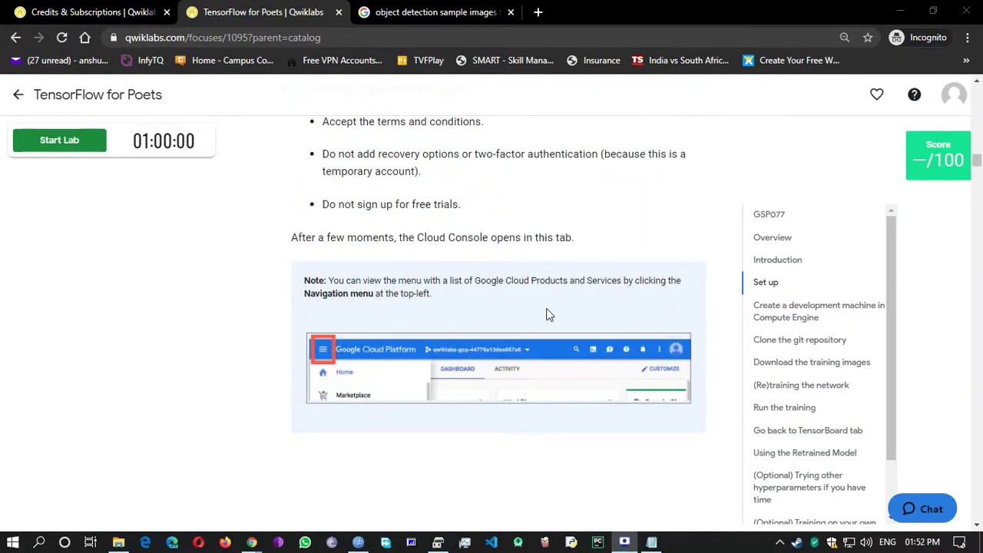
pyautogui.scroll(-3, 546, 326)
pyautogui.scroll(-2, 522, 340)
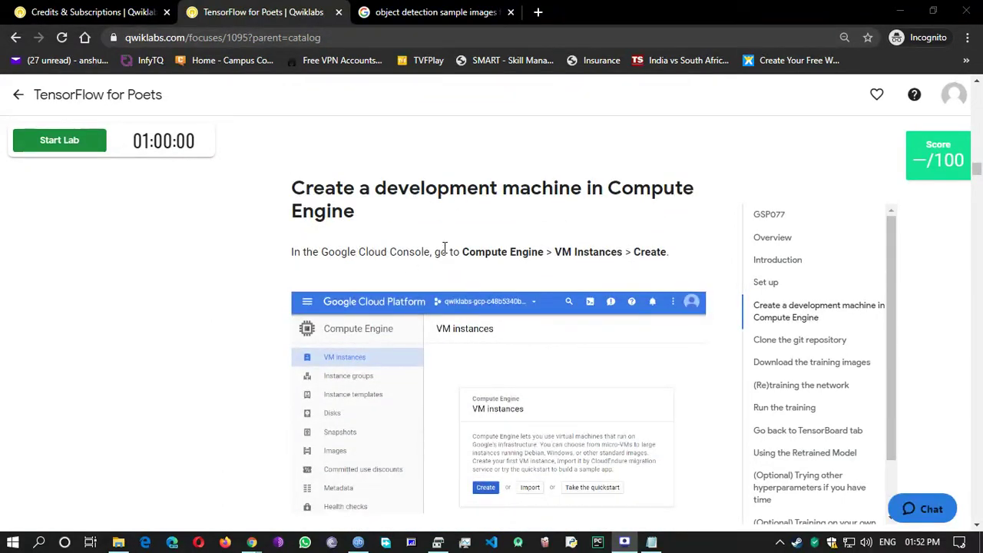
pyautogui.scroll(-4, 460, 307)
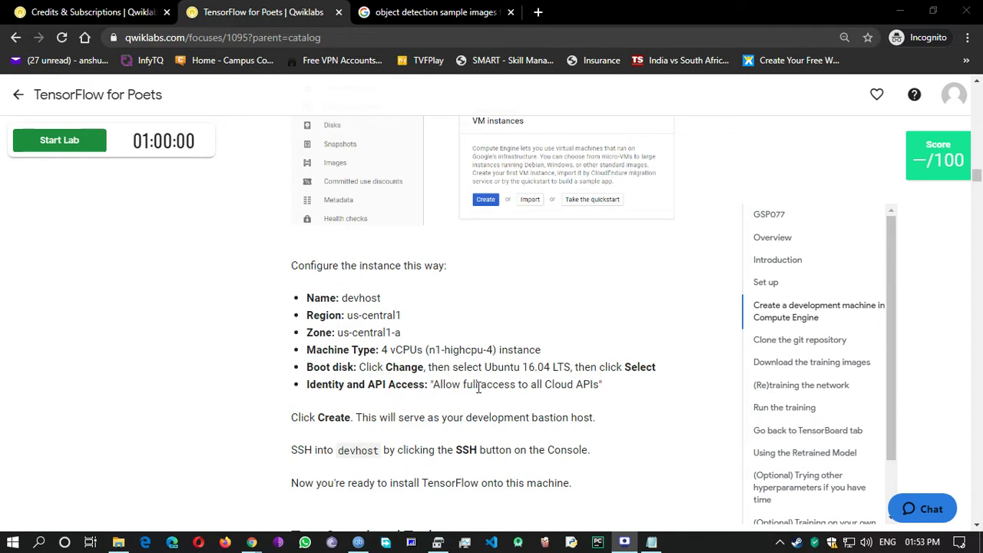
pyautogui.scroll(-3, 548, 404)
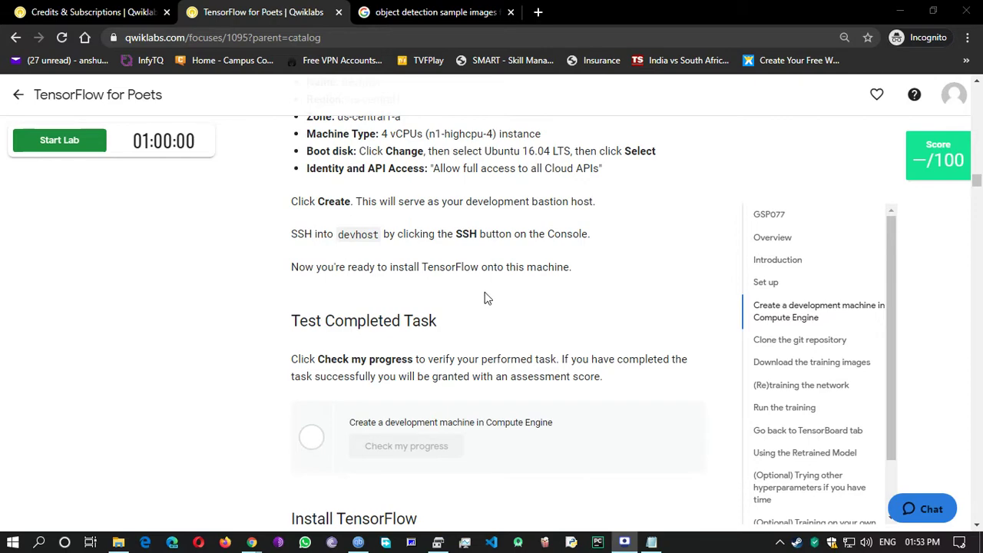
pyautogui.scroll(-2, 485, 307)
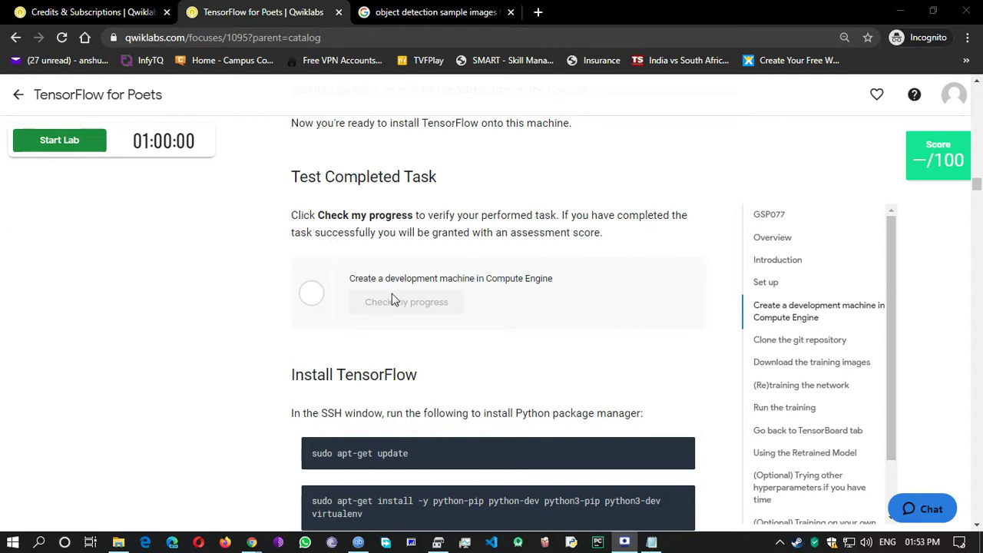
pyautogui.scroll(-1, 522, 296)
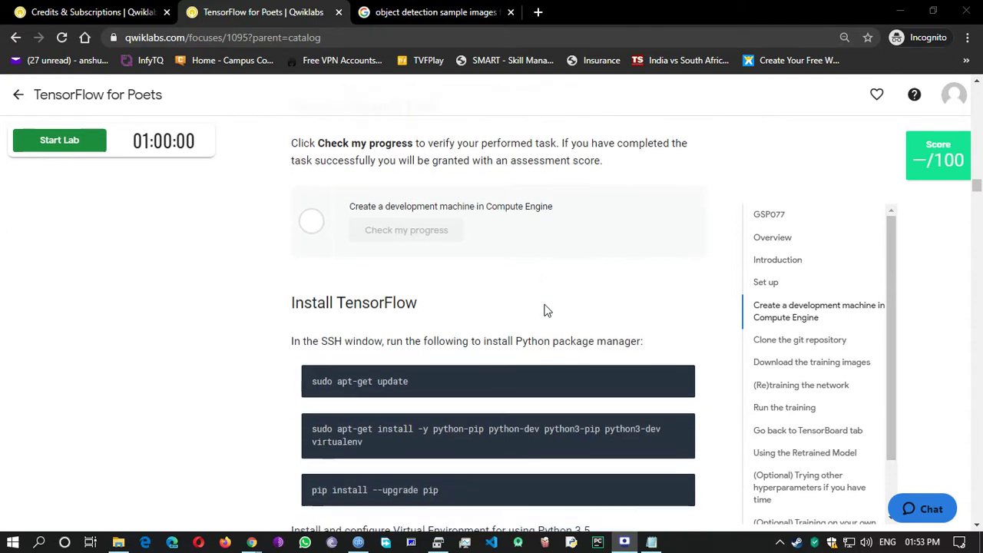
# Step: Review the lab's commands for installing TensorFlow, cloning the git repository and downloading the training images
pyautogui.scroll(-2, 461, 262)
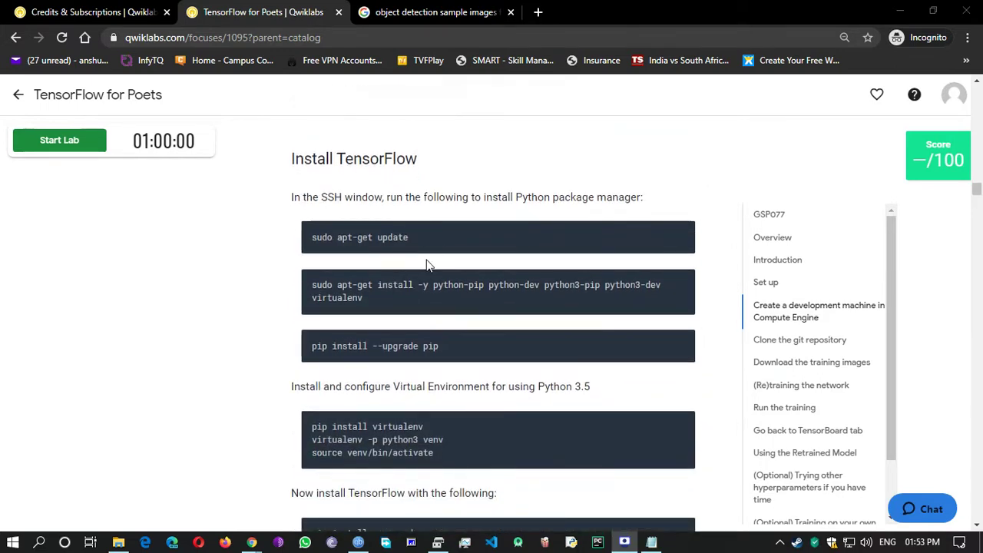
pyautogui.scroll(-3, 384, 268)
pyautogui.scroll(3, 382, 283)
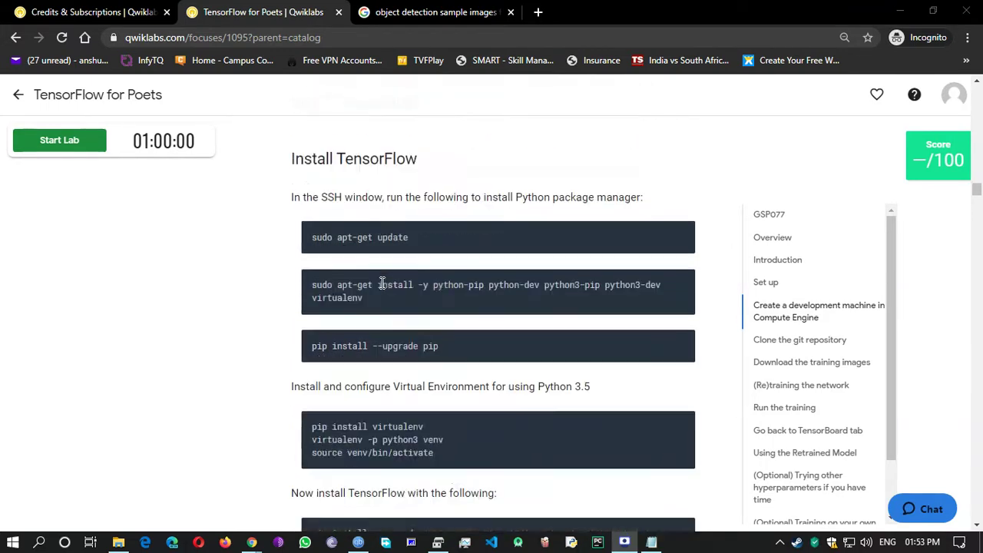
pyautogui.scroll(-4, 382, 282)
pyautogui.scroll(-4, 381, 283)
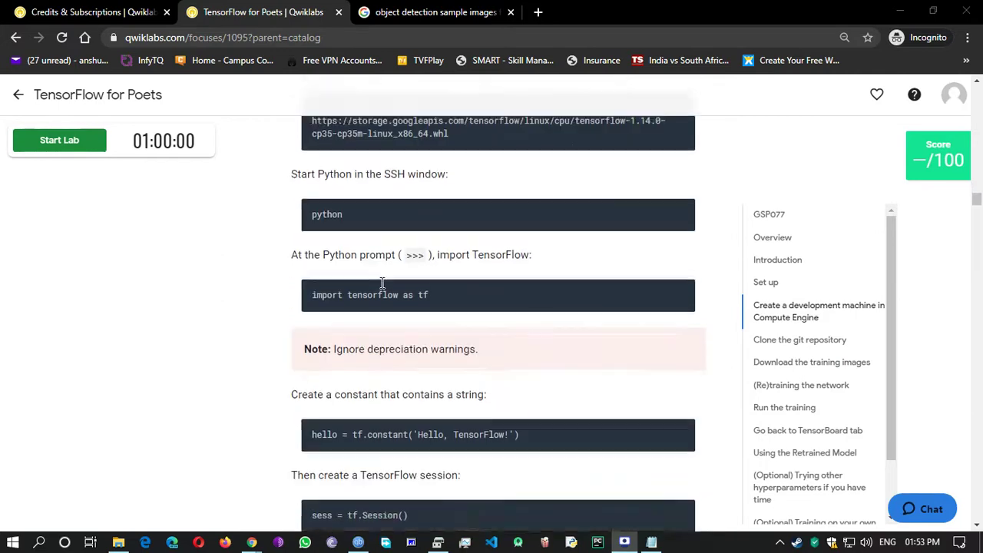
pyautogui.scroll(1, 382, 284)
pyautogui.scroll(-8, 381, 284)
pyautogui.scroll(-1, 381, 285)
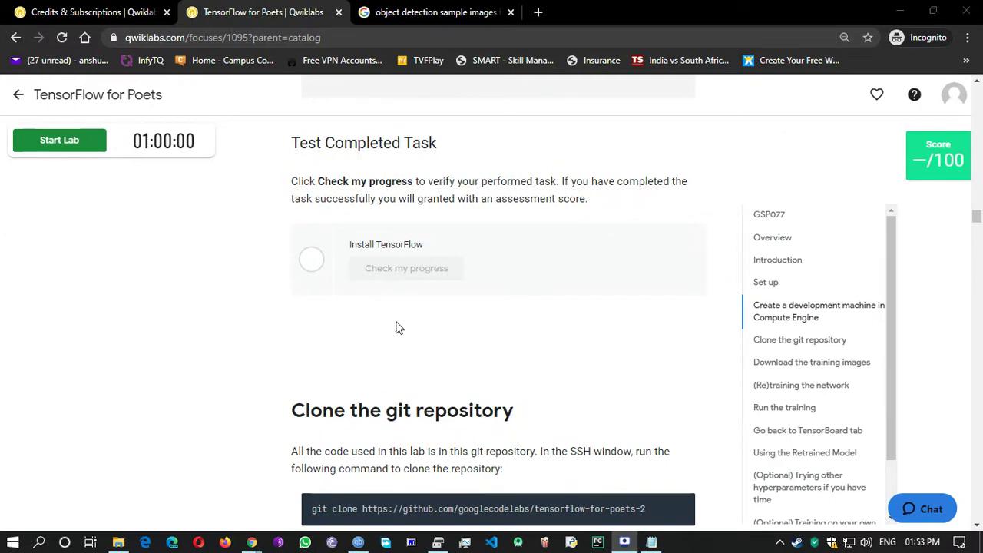
pyautogui.scroll(-4, 407, 326)
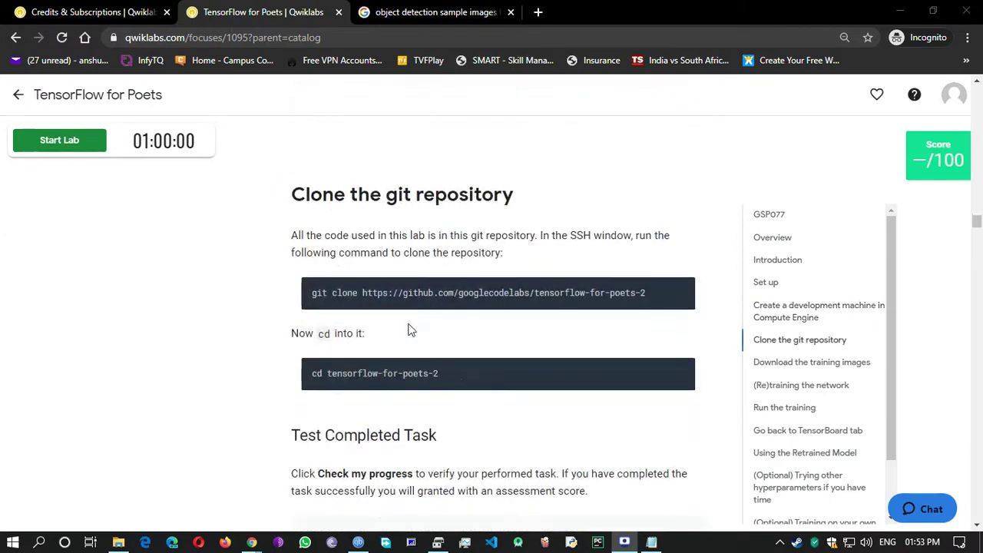
pyautogui.scroll(-6, 408, 328)
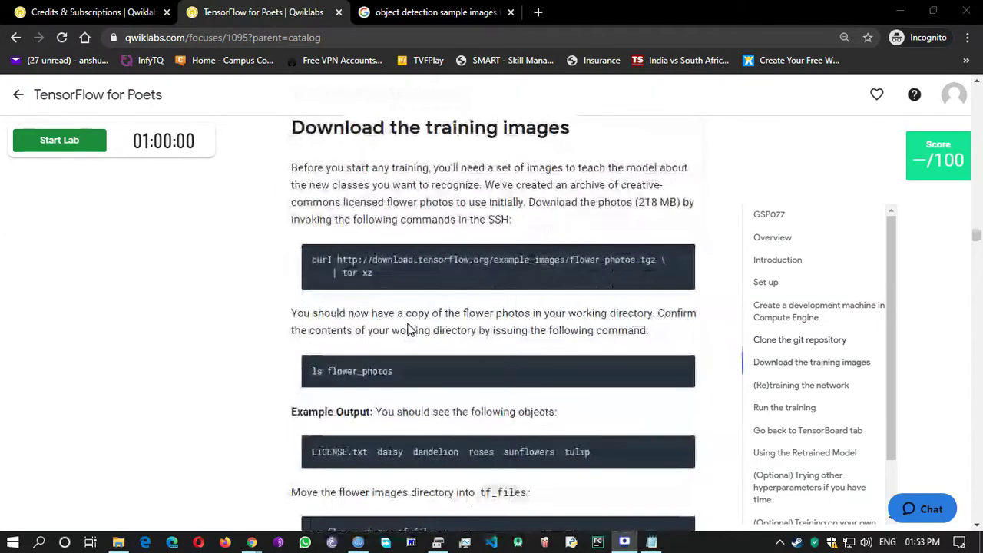
pyautogui.scroll(3, 407, 328)
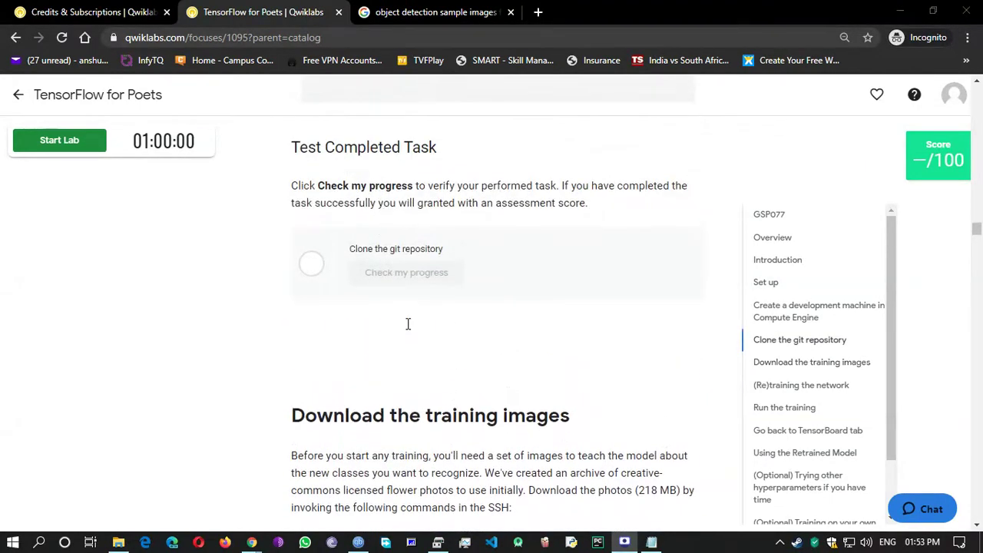
pyautogui.scroll(-10, 408, 323)
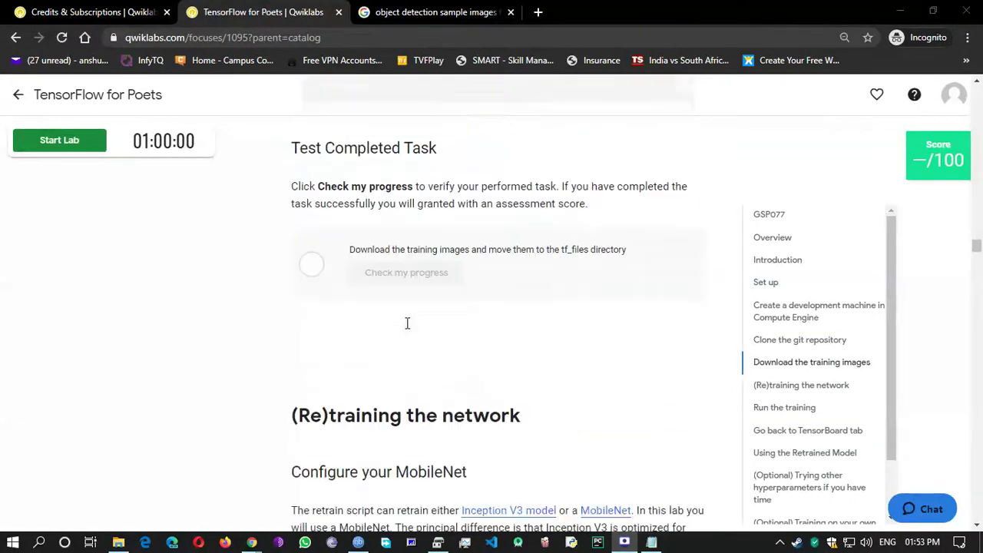
# Step: Examine the retraining section's MobileNet configuration and its instructions for opening a TensorBoard firewall on port 6006
pyautogui.scroll(-10, 407, 322)
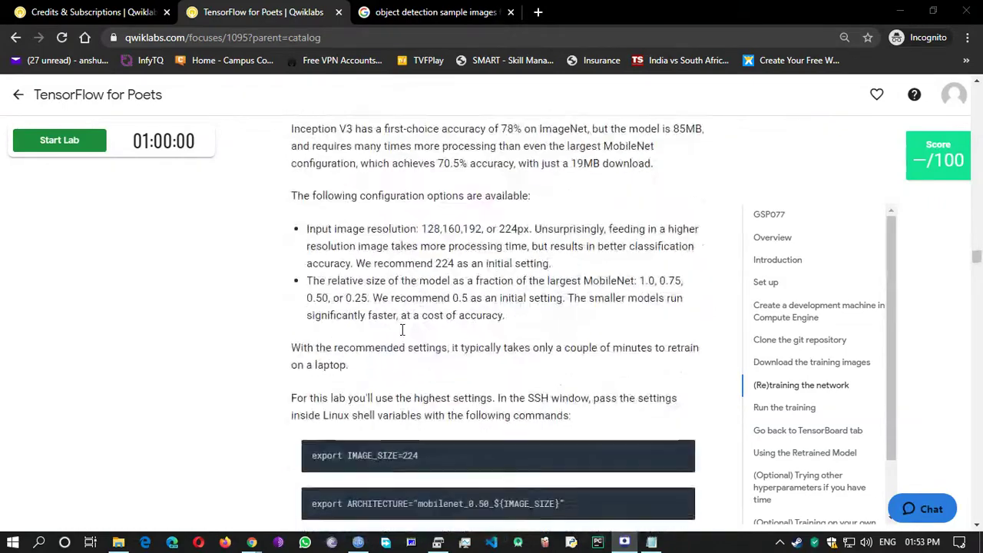
pyautogui.scroll(-8, 400, 329)
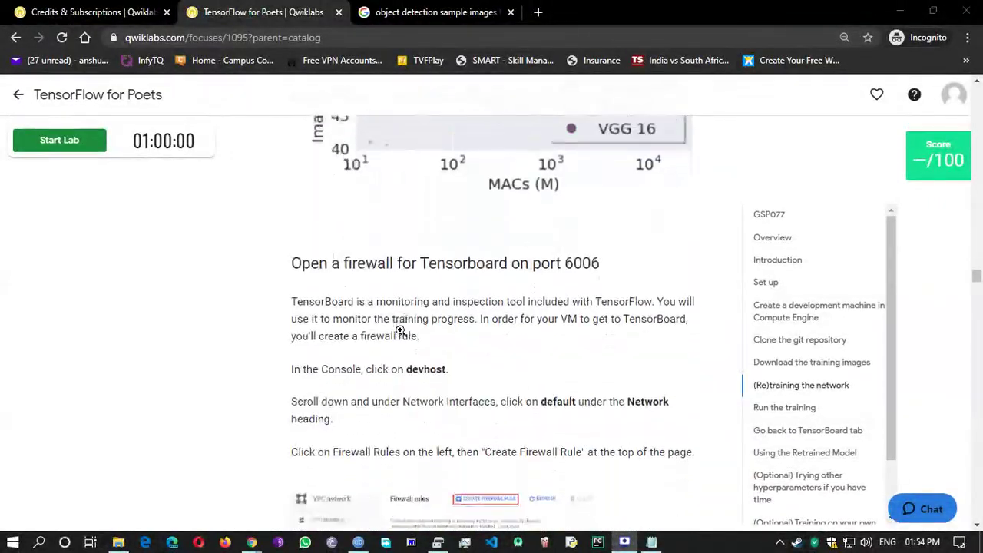
pyautogui.scroll(-12, 401, 329)
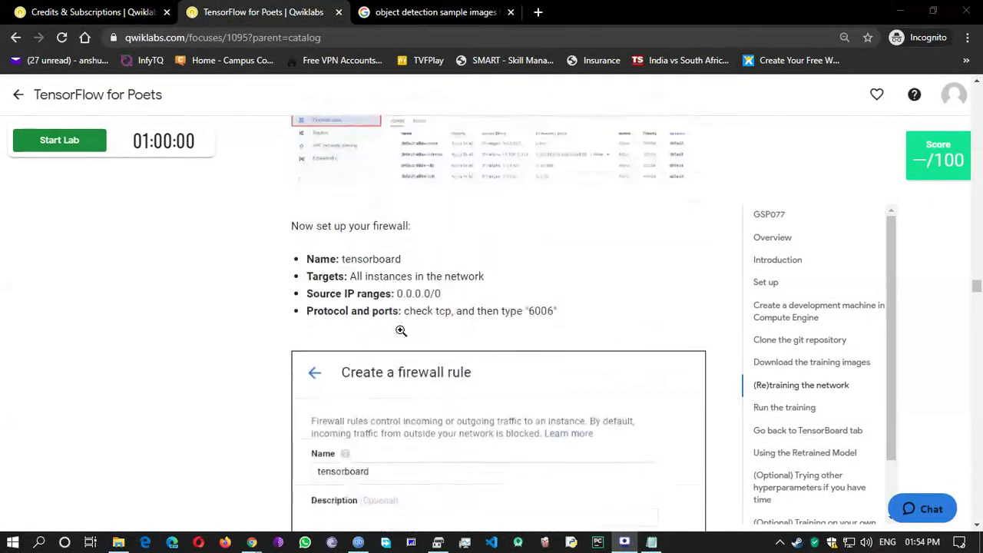
pyautogui.scroll(-6, 401, 331)
pyautogui.scroll(9, 401, 331)
pyautogui.scroll(9, 400, 331)
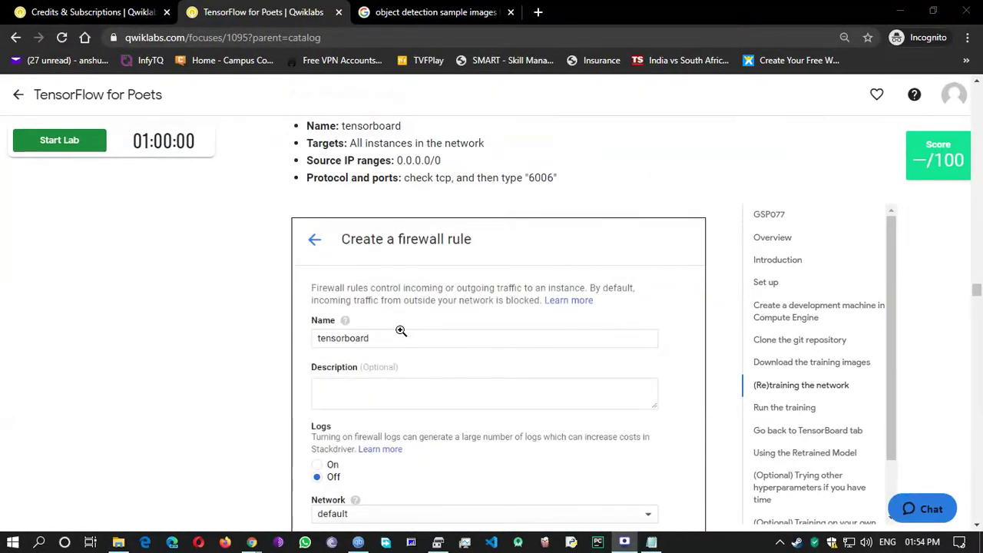
pyautogui.scroll(2, 401, 330)
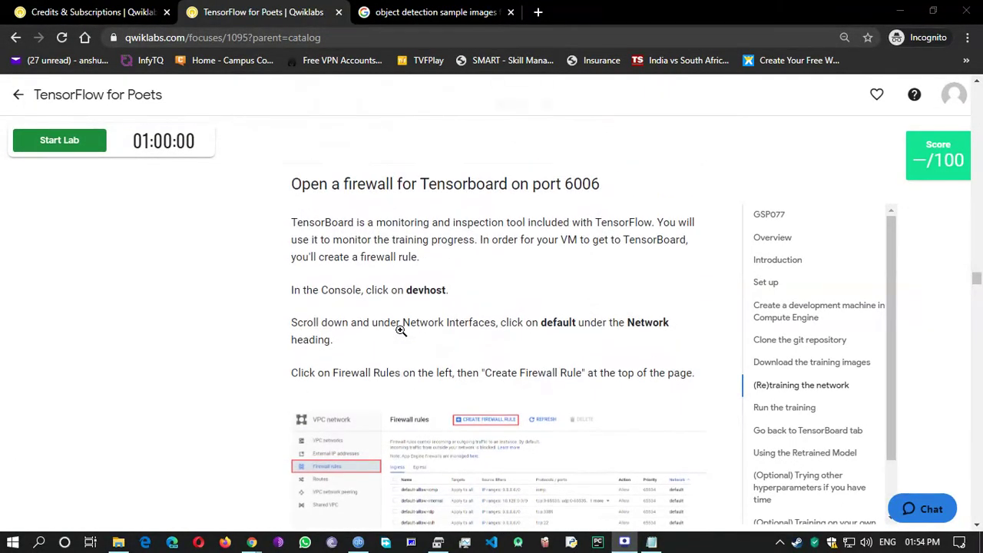
pyautogui.scroll(8, 400, 331)
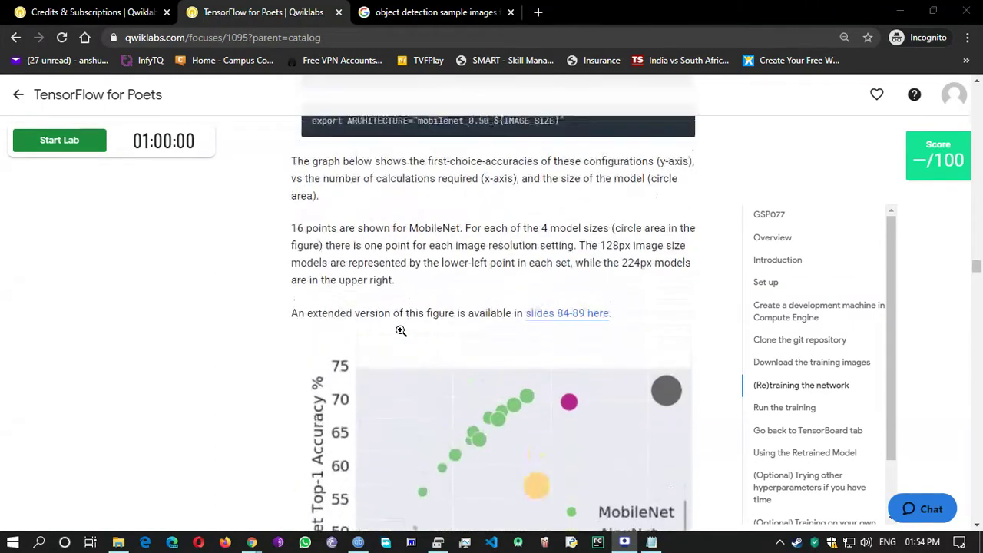
pyautogui.scroll(-9, 399, 334)
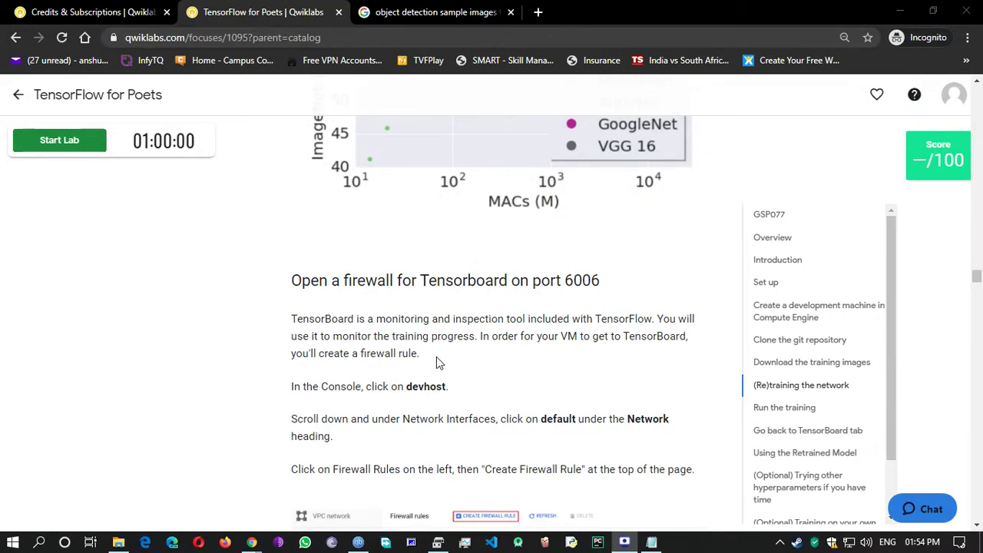
pyautogui.scroll(-2, 495, 332)
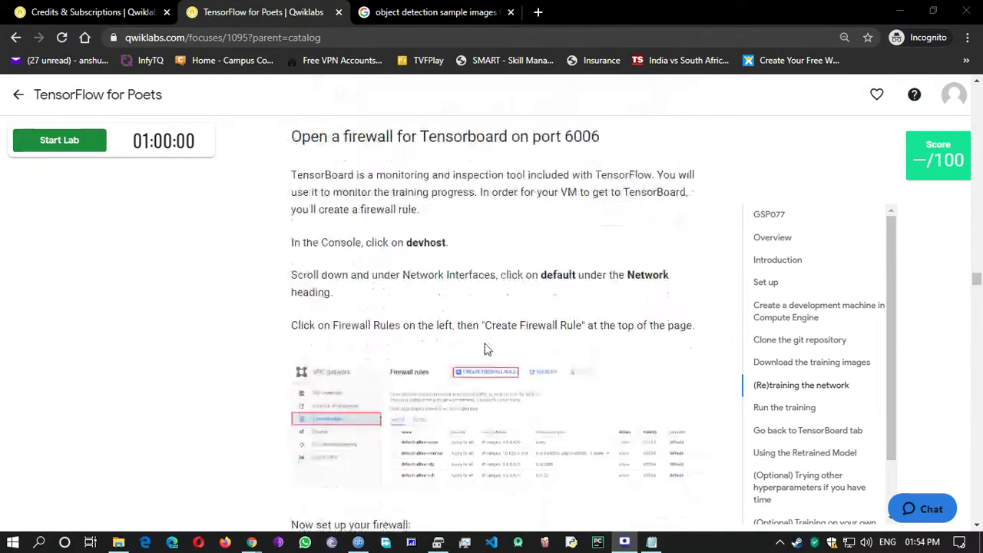
# Step: Review the rest of the lab instructions, from the TensorBoard firewall rule through training and using the retrained model to the closing sections
pyautogui.scroll(-1, 456, 331)
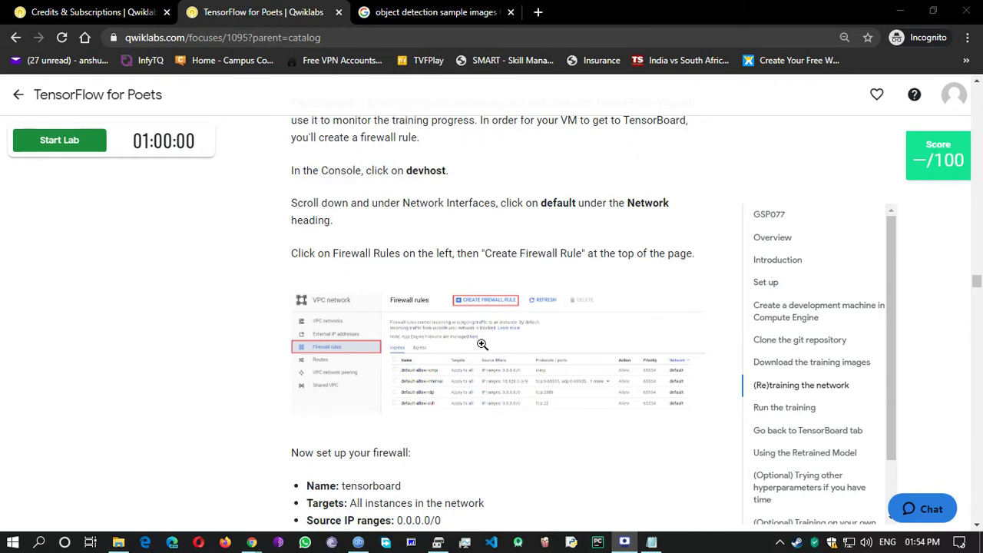
pyautogui.scroll(-4, 482, 343)
pyautogui.scroll(-12, 481, 344)
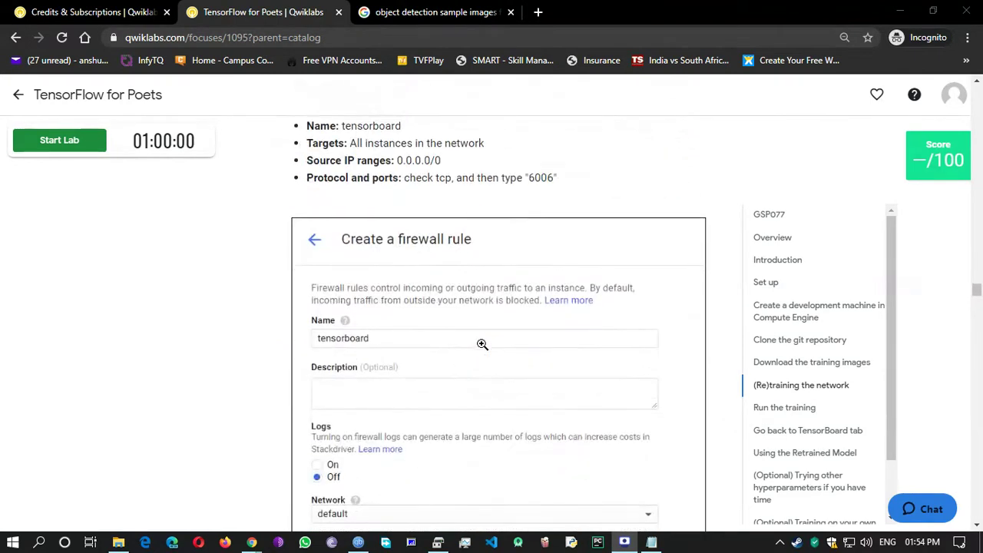
pyautogui.scroll(-20, 483, 344)
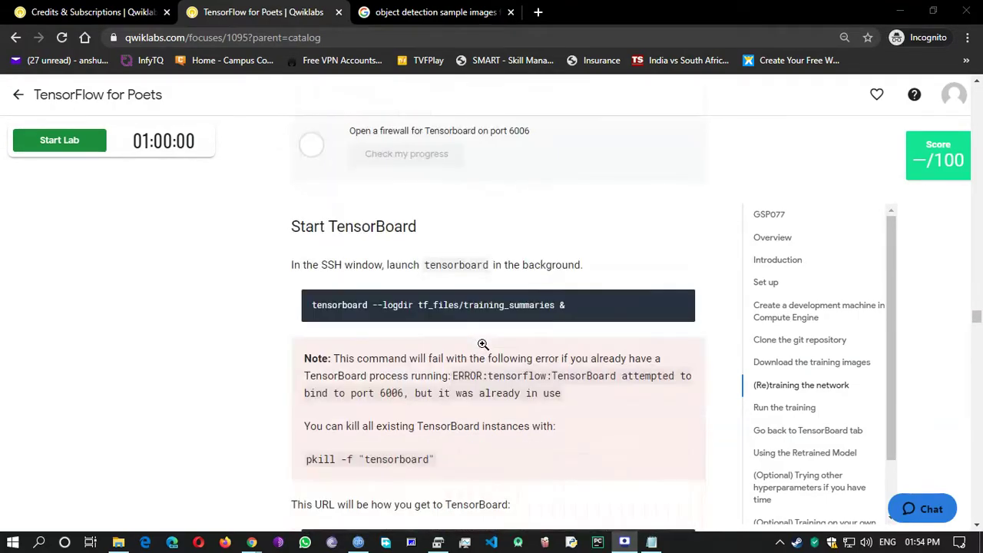
pyautogui.scroll(-20, 482, 344)
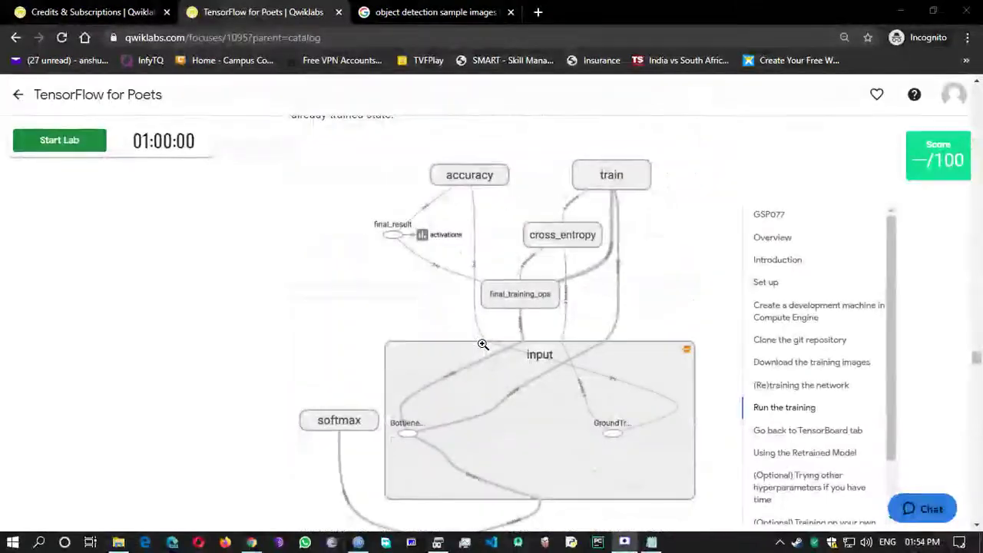
pyautogui.scroll(-20, 476, 344)
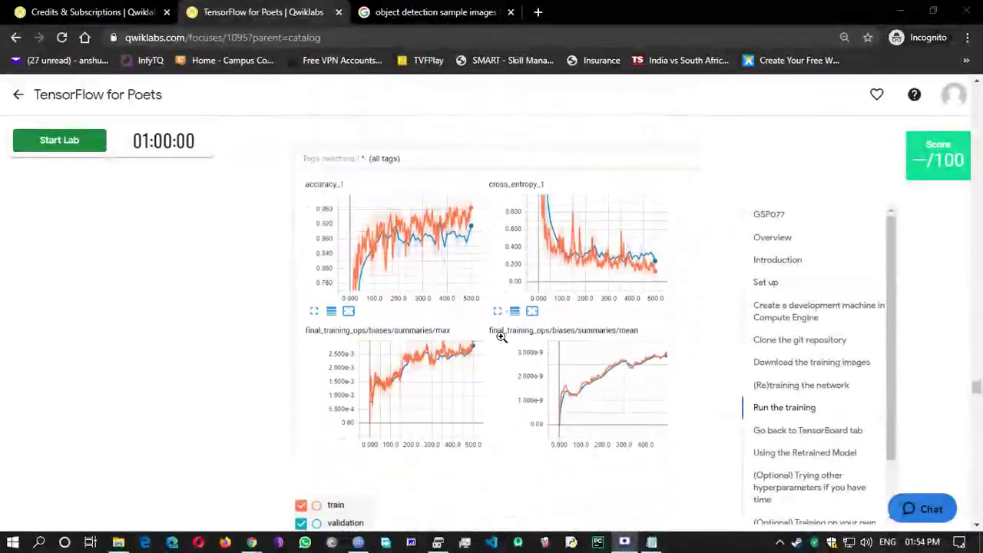
pyautogui.scroll(-20, 587, 361)
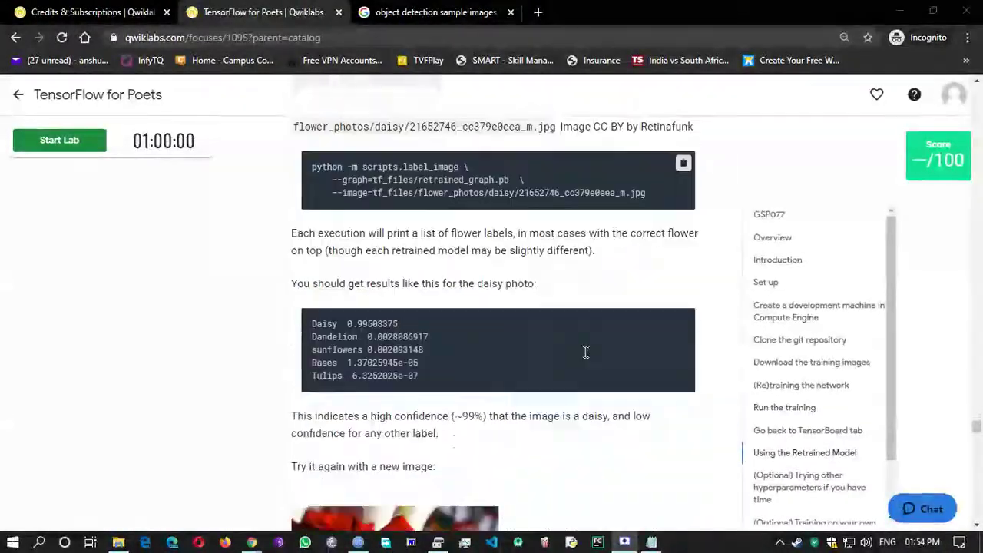
pyautogui.scroll(-20, 585, 351)
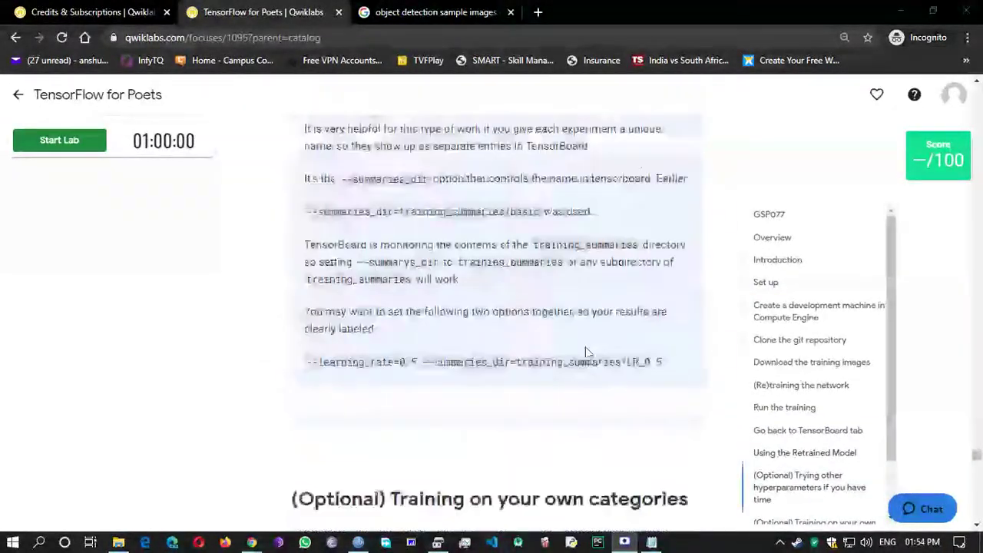
pyautogui.scroll(2, 587, 352)
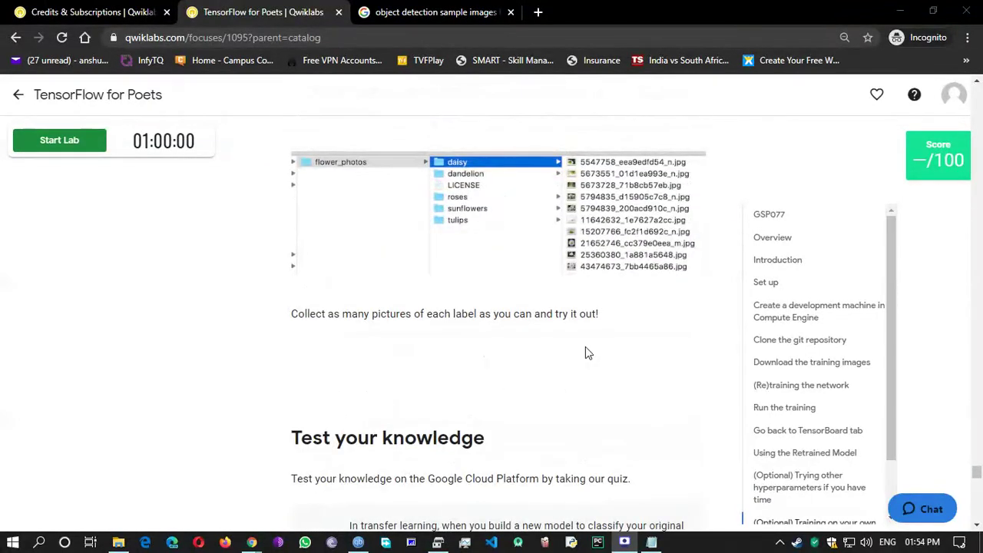
pyautogui.scroll(-15, 585, 352)
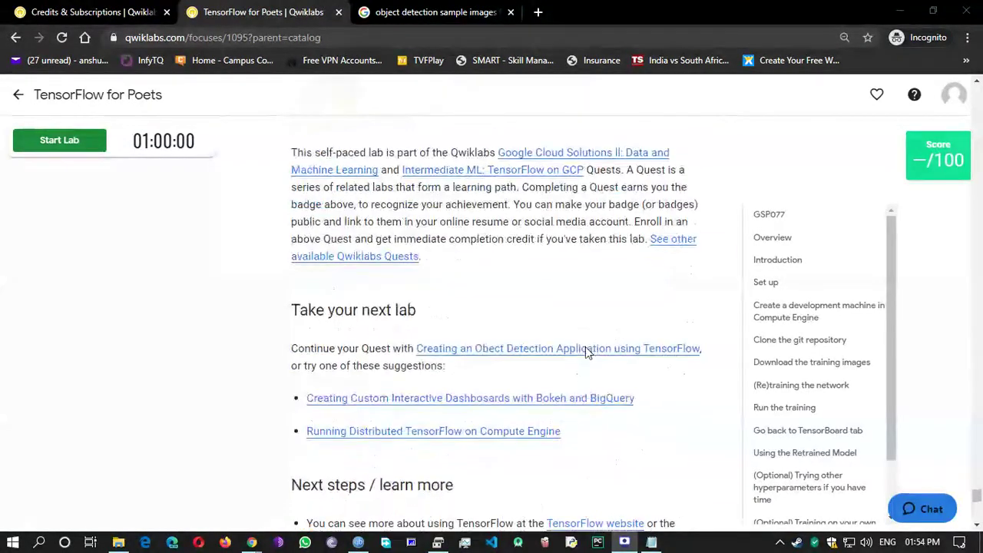
pyautogui.scroll(5, 642, 346)
# Step: Launch the TensorFlow for Poets lab with 5 Credits and close the object detection image search page
pyautogui.moveTo(976, 495); pyautogui.dragTo(976, 218)
pyautogui.scroll(10, 702, 274)
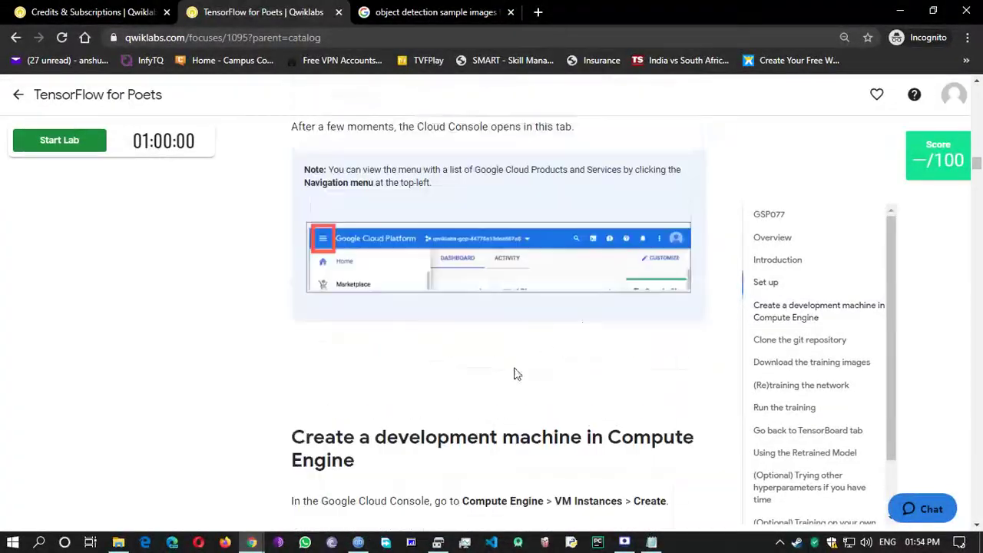
pyautogui.scroll(15, 516, 361)
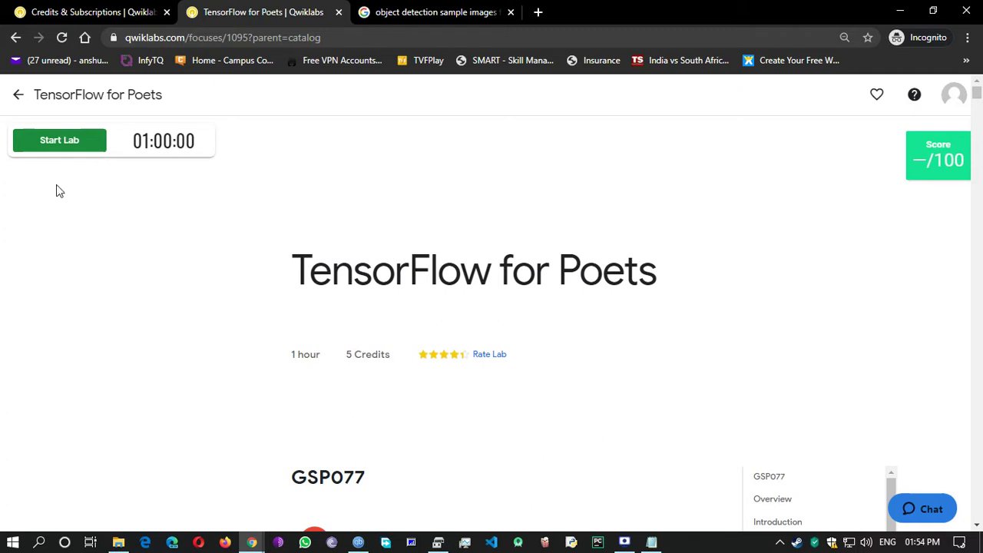
pyautogui.click(54, 139)
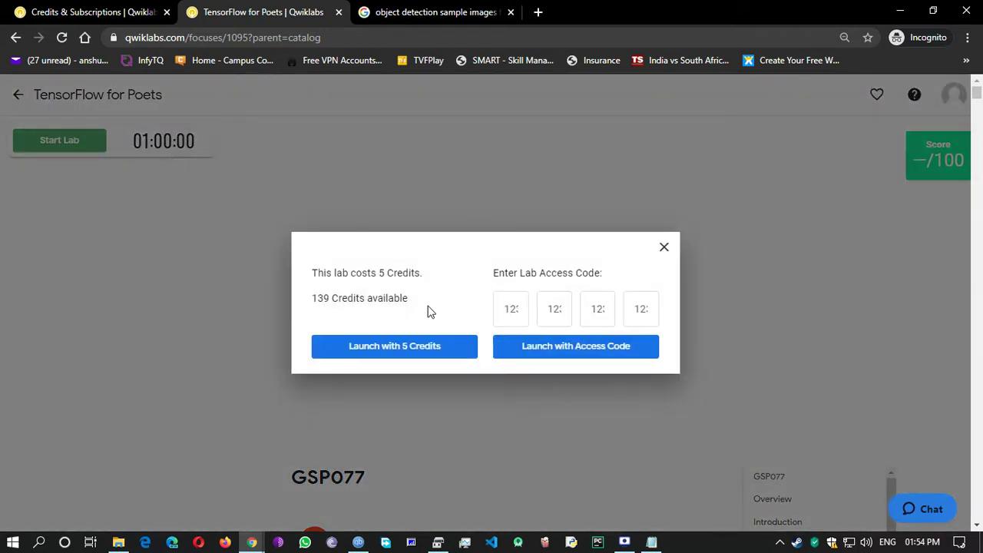
pyautogui.click(407, 345)
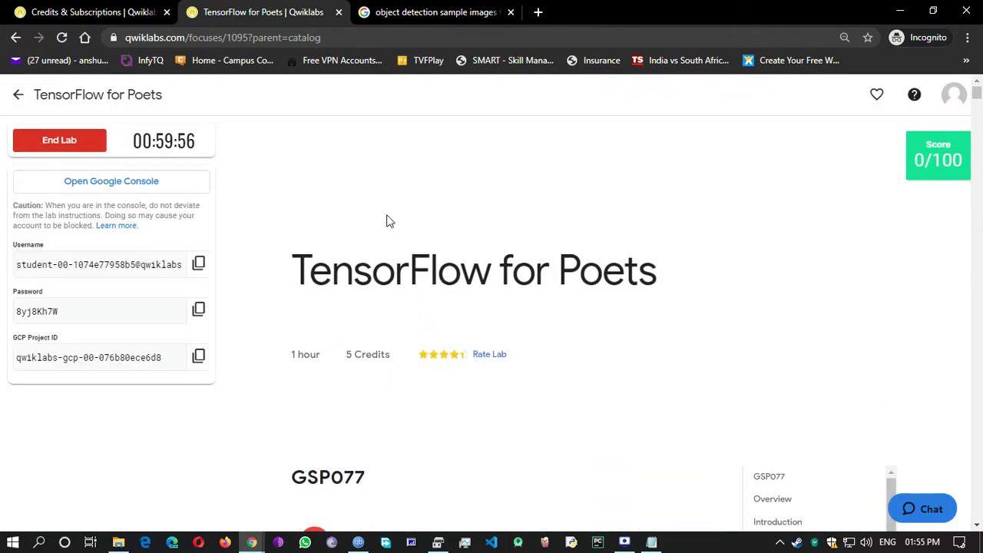
pyautogui.click(511, 11)
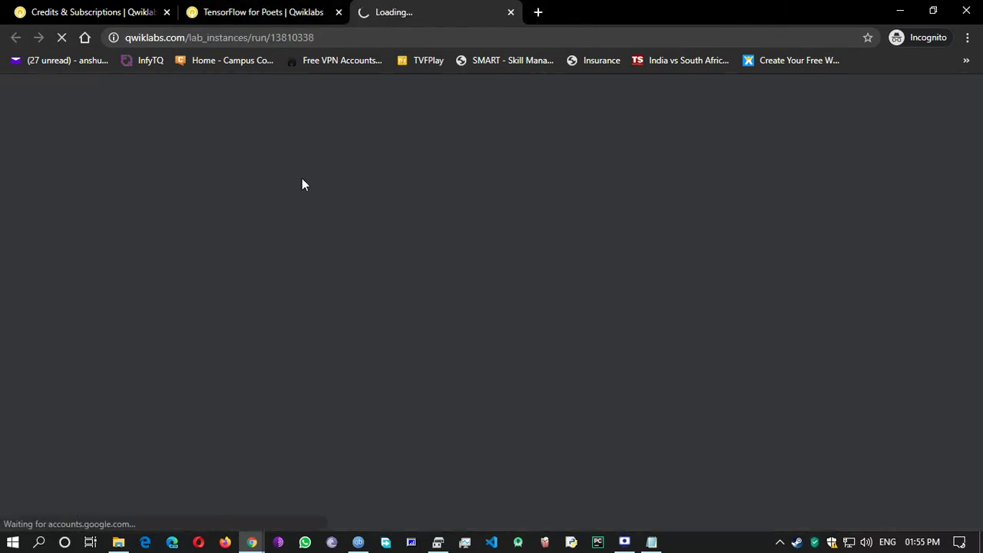
# Step: Copy the lab's username and submit it on the Google Console sign-in page as another account
pyautogui.click(282, 9)
pyautogui.click(198, 264)
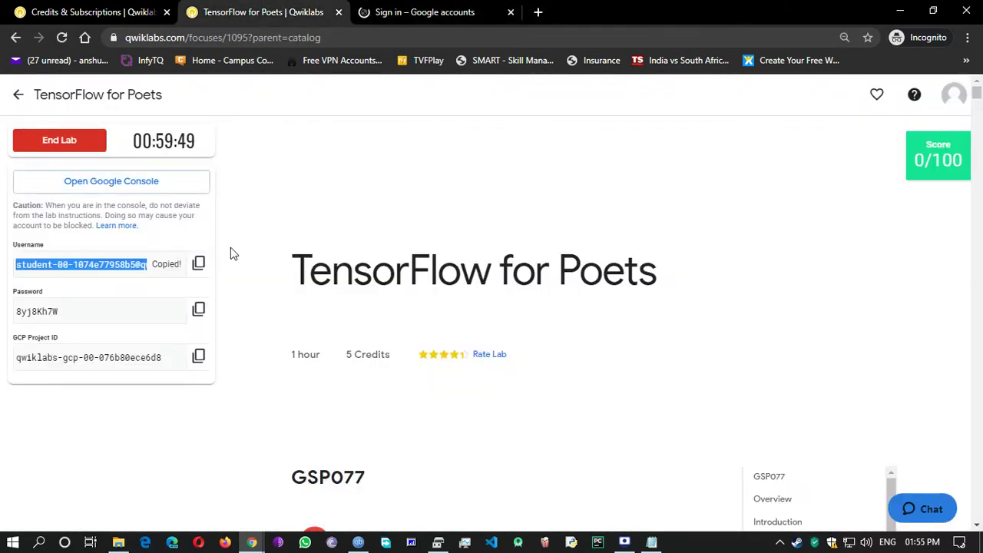
pyautogui.click(390, 9)
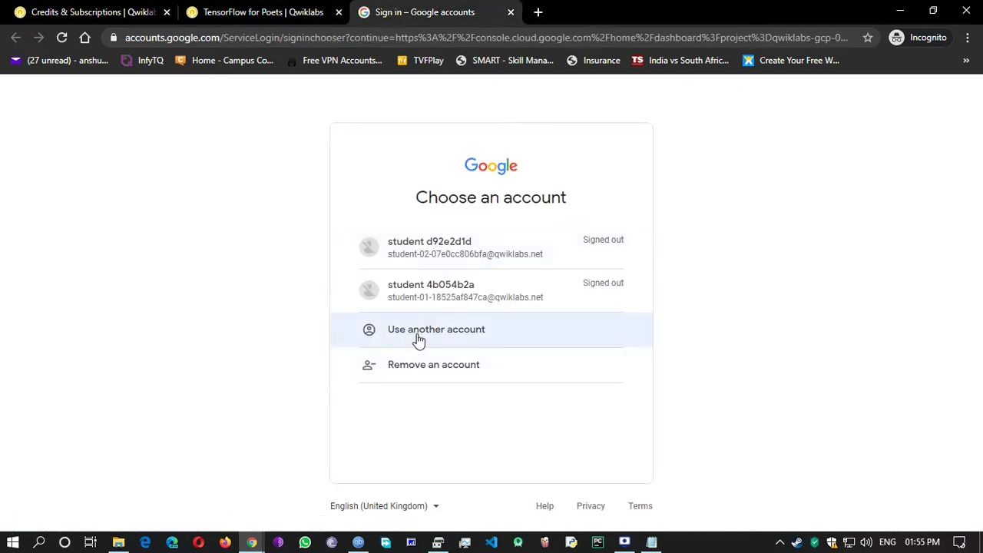
pyautogui.click(418, 341)
pyautogui.click(434, 287)
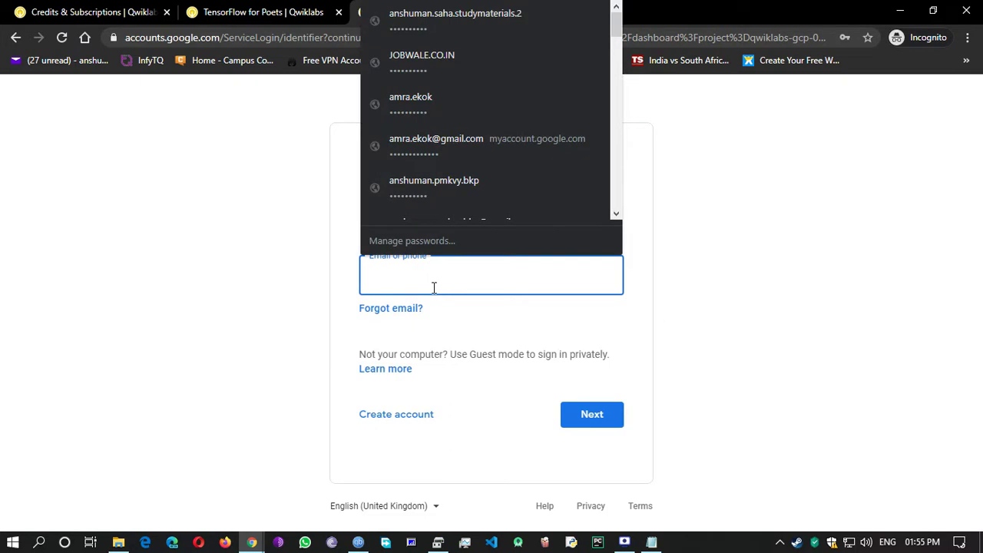
pyautogui.hotkey('ctrl', 'v')
pyautogui.press('Return')
# Step: Copy the lab's password and submit it in the password field of the Google sign-in page
pyautogui.hotkey('ctrl', 'shift', 'Tab')
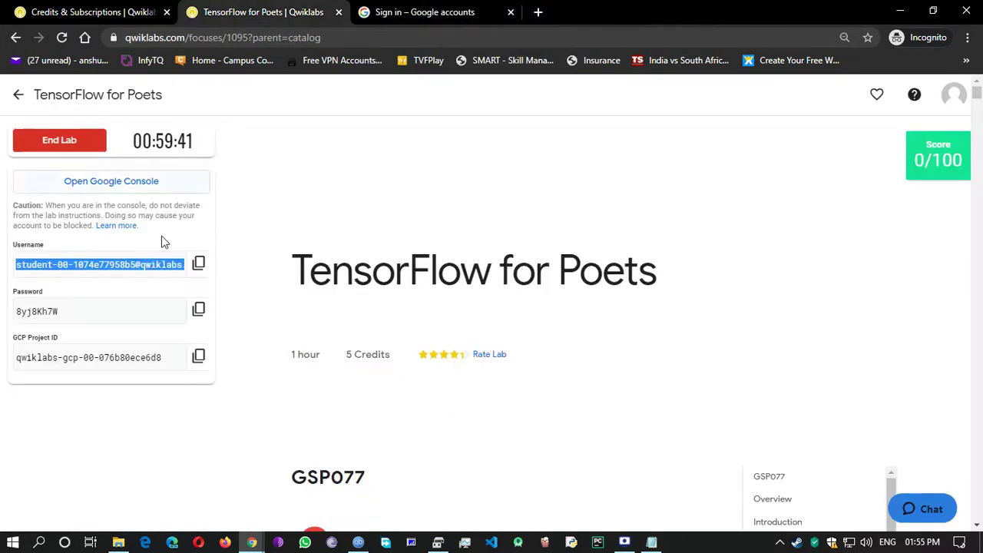
pyautogui.click(199, 310)
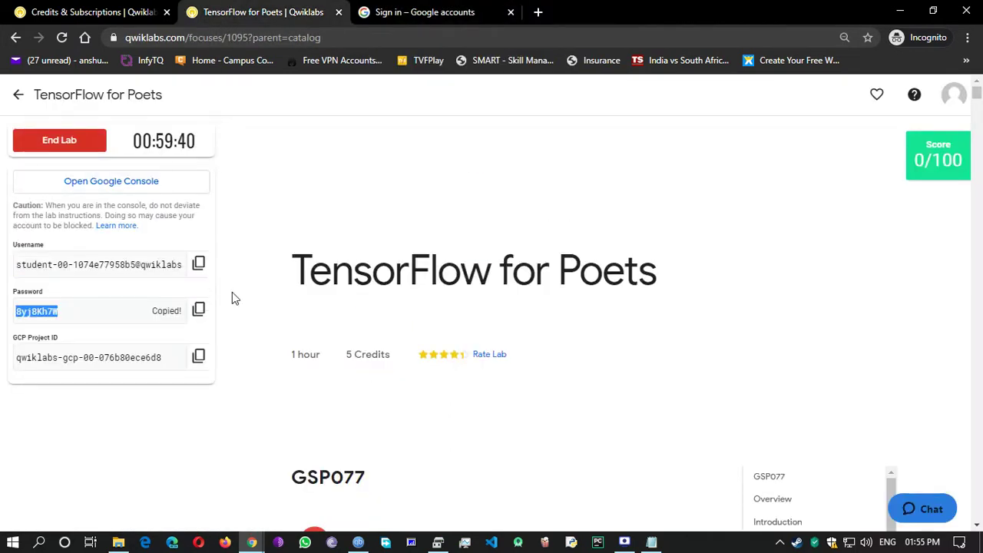
pyautogui.click(415, 11)
pyautogui.click(426, 287)
pyautogui.hotkey('ctrl', 'v')
pyautogui.press('Return')
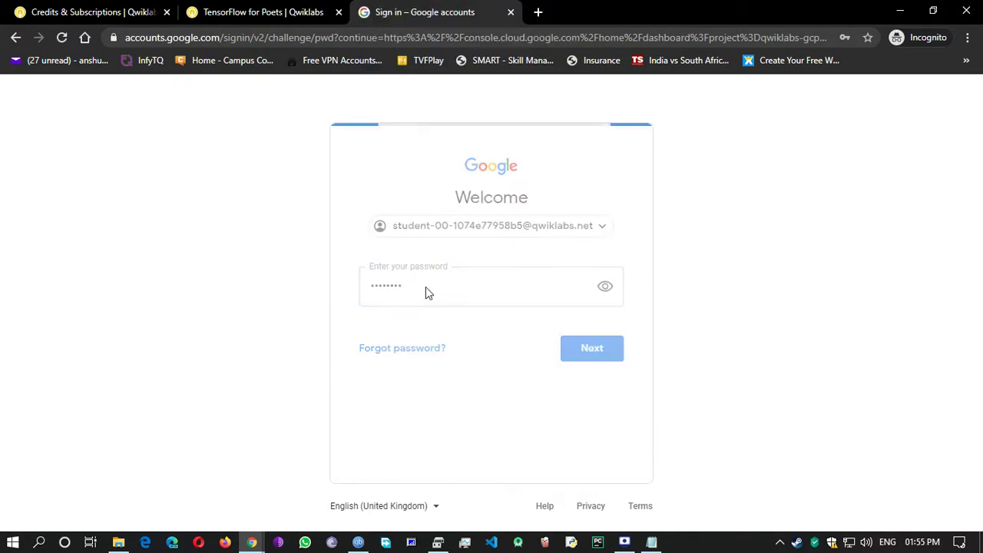
# Step: Accept the terms of the new Google account and confirm its account recovery options
pyautogui.click(230, 11)
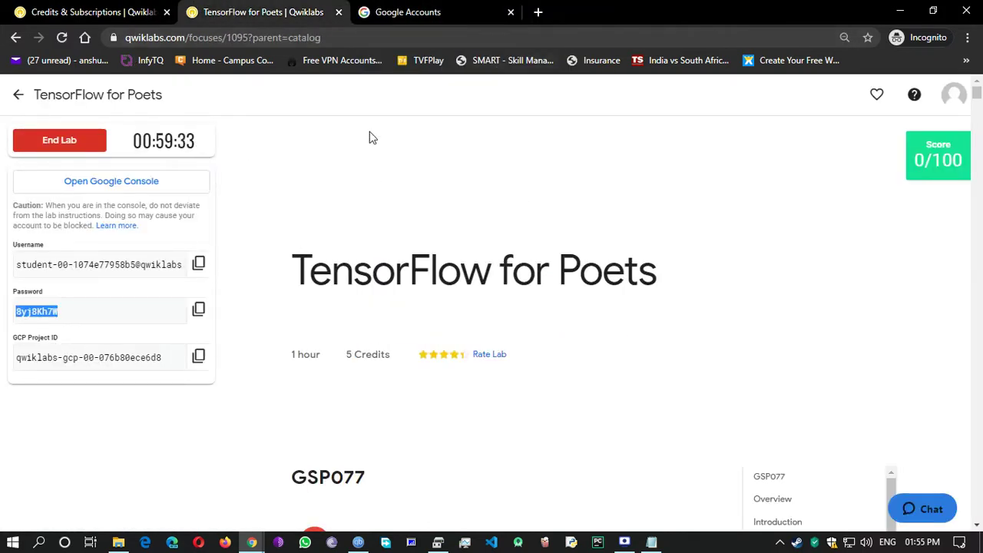
pyautogui.click(379, 14)
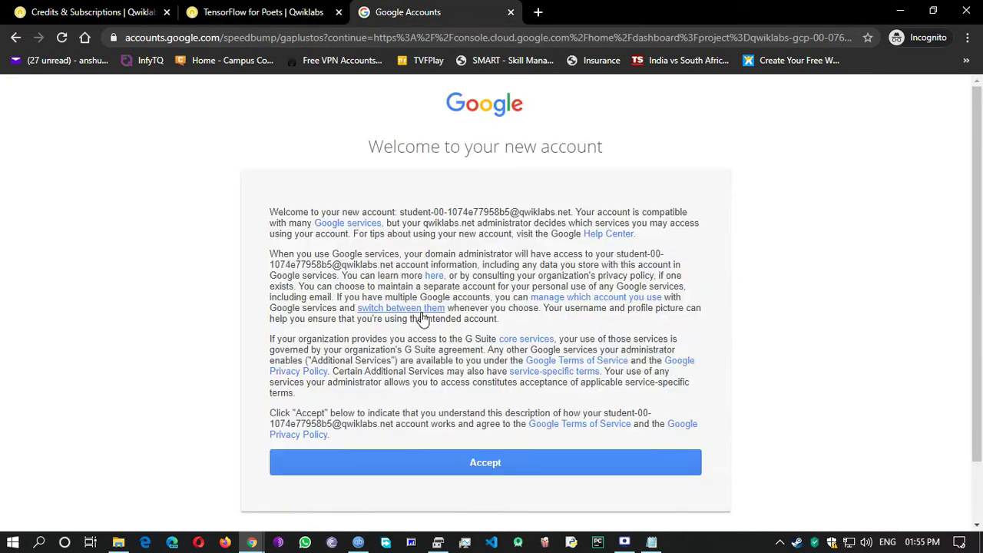
pyautogui.click(494, 474)
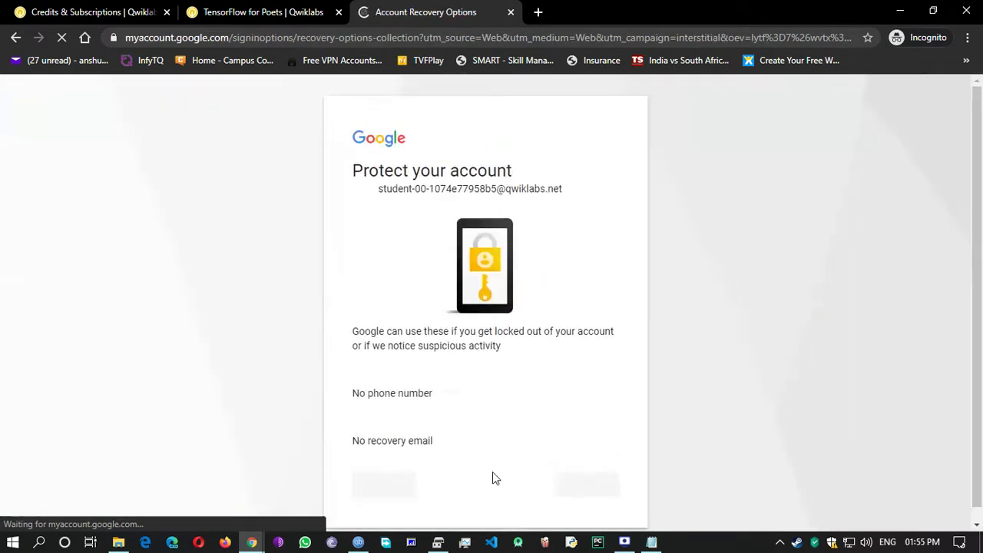
pyautogui.click(581, 483)
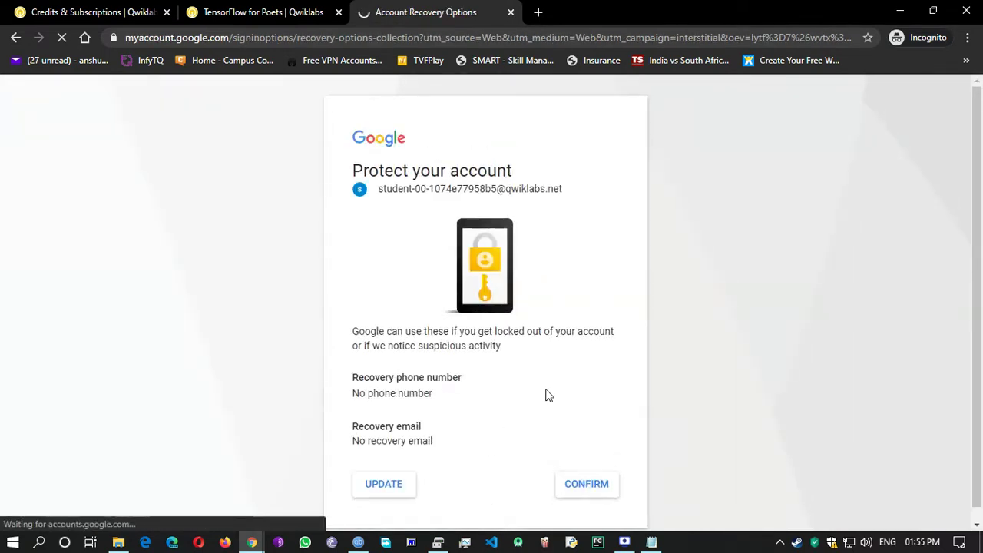
# Step: Skim the lab's introduction and set-up instructions down to the section on creating a development machine in Compute Engine
pyautogui.click(263, 11)
pyautogui.click(395, 252)
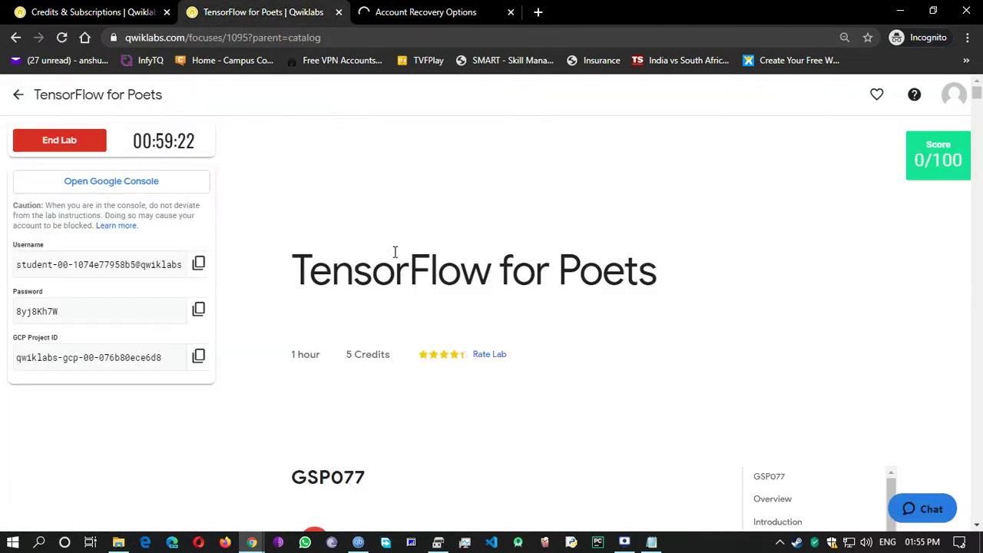
pyautogui.scroll(-3, 388, 288)
pyautogui.scroll(-12, 387, 288)
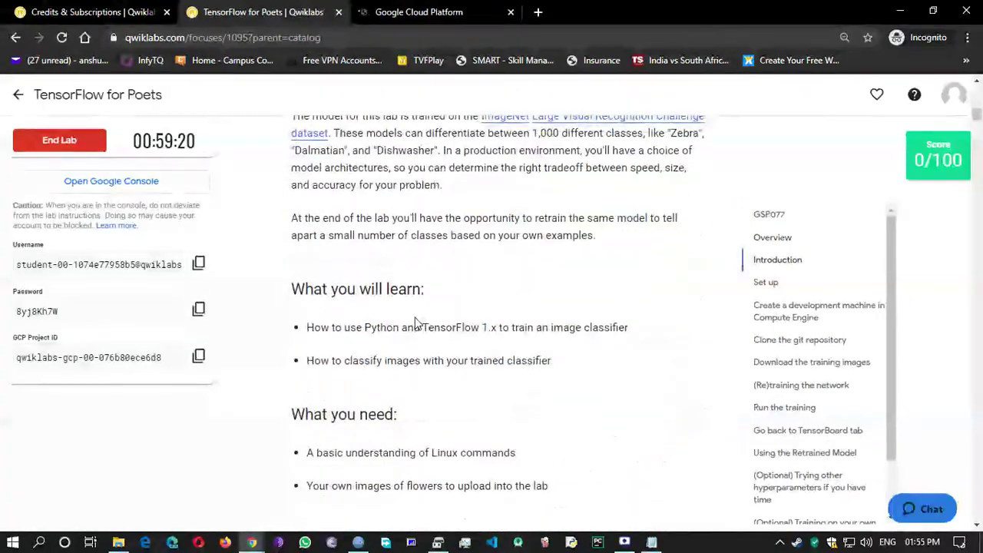
pyautogui.scroll(-6, 413, 324)
pyautogui.scroll(3, 410, 326)
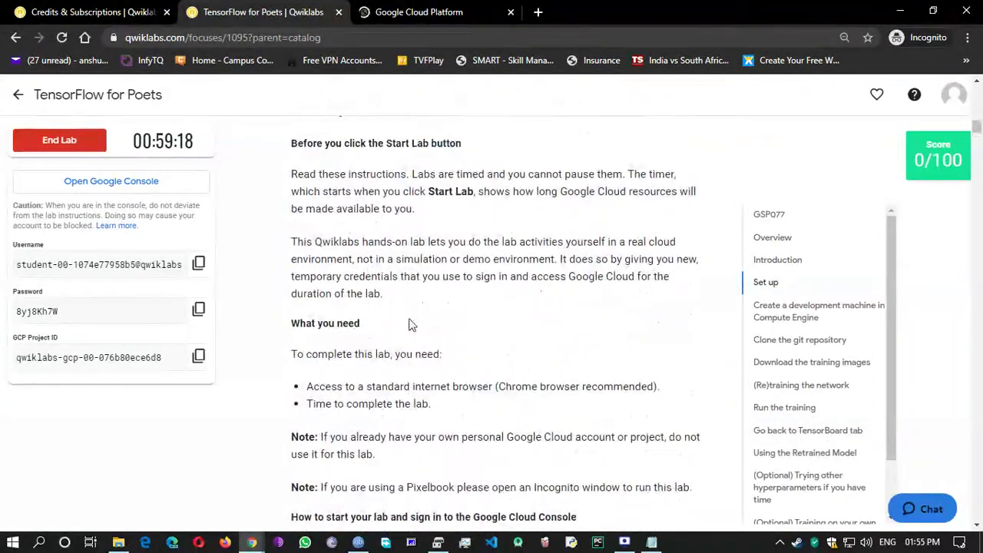
pyautogui.scroll(-15, 409, 328)
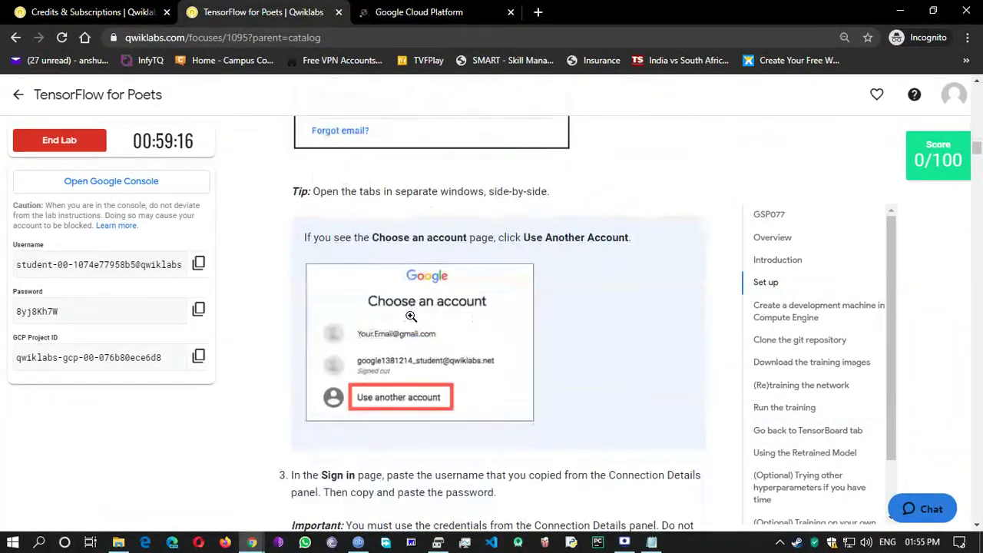
pyautogui.scroll(-12, 411, 315)
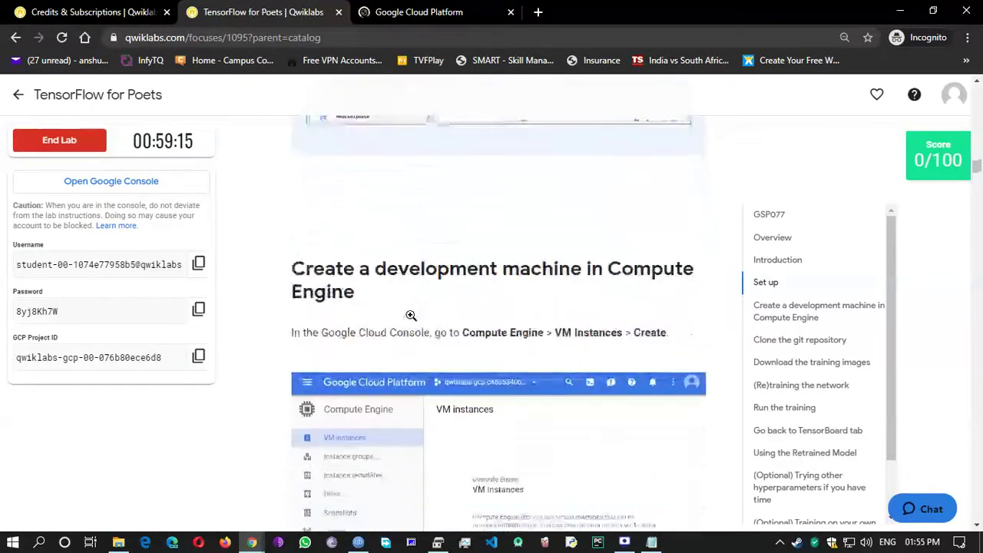
# Step: Agree to the Google Cloud Platform Terms of Service in the console's welcome dialog and continue to the dashboard
pyautogui.hotkey('ctrl', 'Tab')
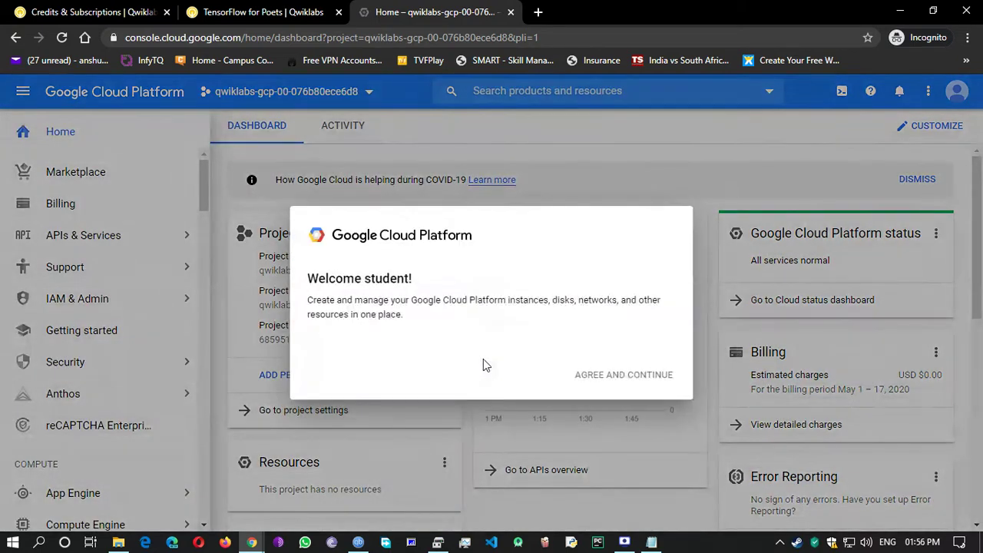
pyautogui.click(313, 366)
pyautogui.click(593, 448)
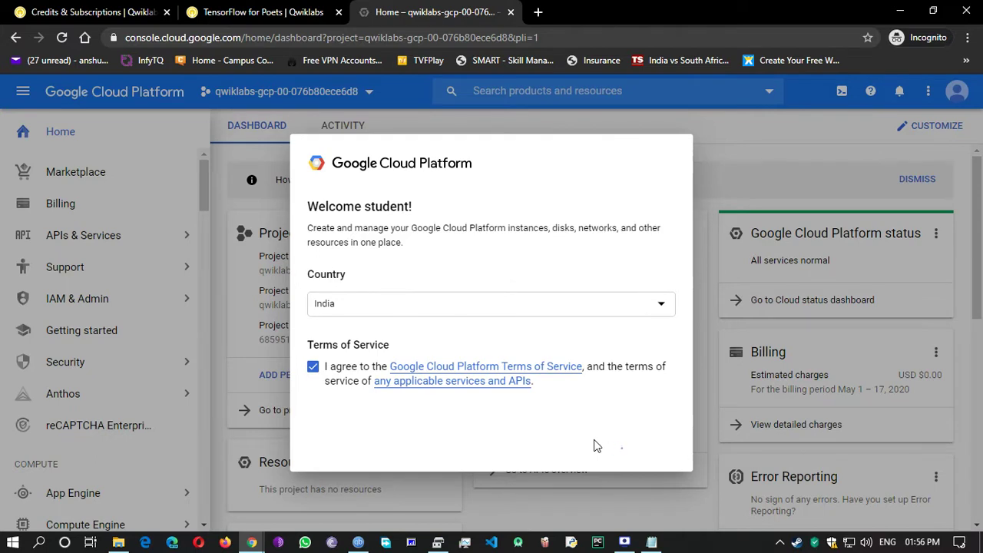
# Step: Open the VM instances page of Compute Engine in the Google Cloud console
pyautogui.scroll(-2, 88, 392)
pyautogui.scroll(-5, 84, 368)
pyautogui.scroll(2, 77, 292)
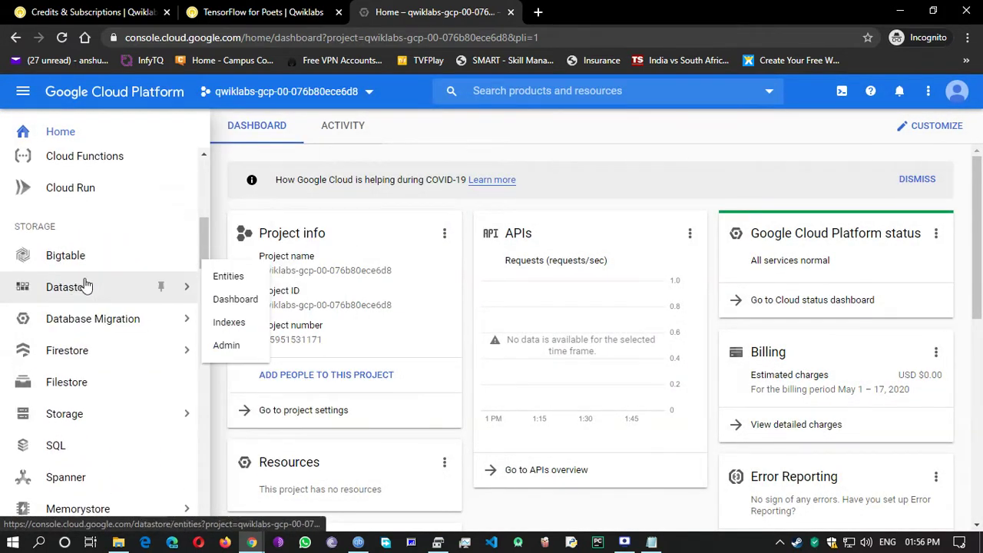
pyautogui.click(84, 167)
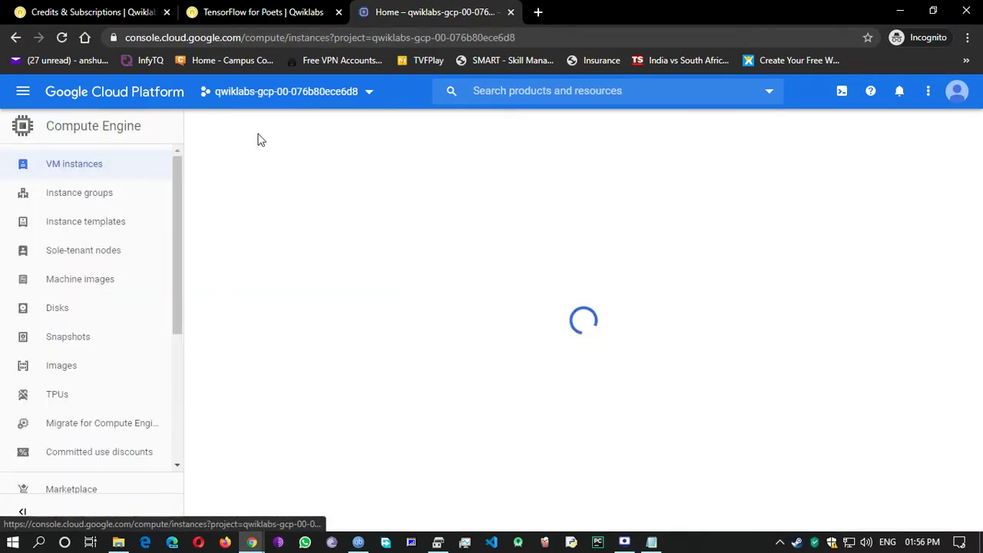
# Step: Review the lab's configuration list for the development machine and start creating a new VM instance in the Google Cloud console
pyautogui.click(264, 9)
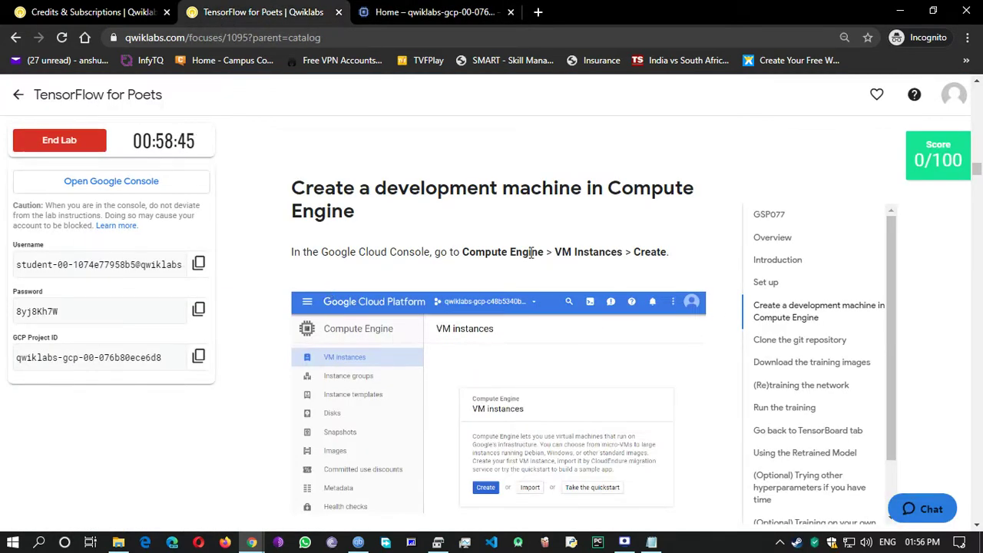
pyautogui.scroll(-1, 461, 307)
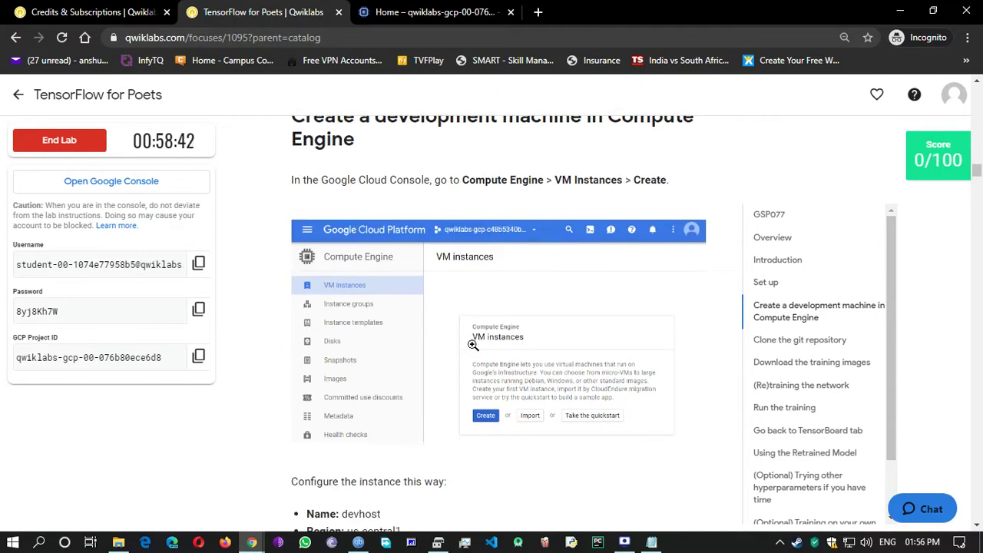
pyautogui.scroll(-3, 490, 413)
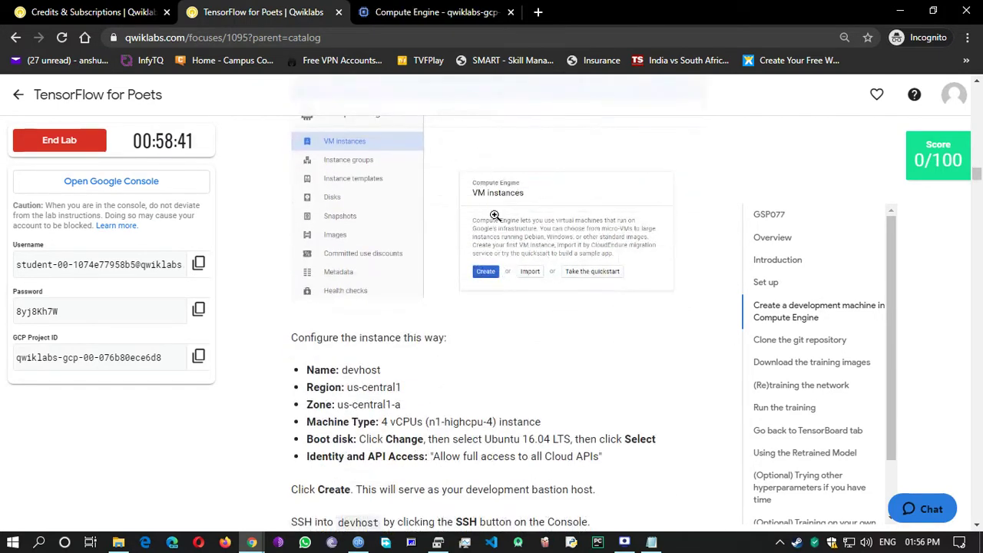
pyautogui.click(428, 12)
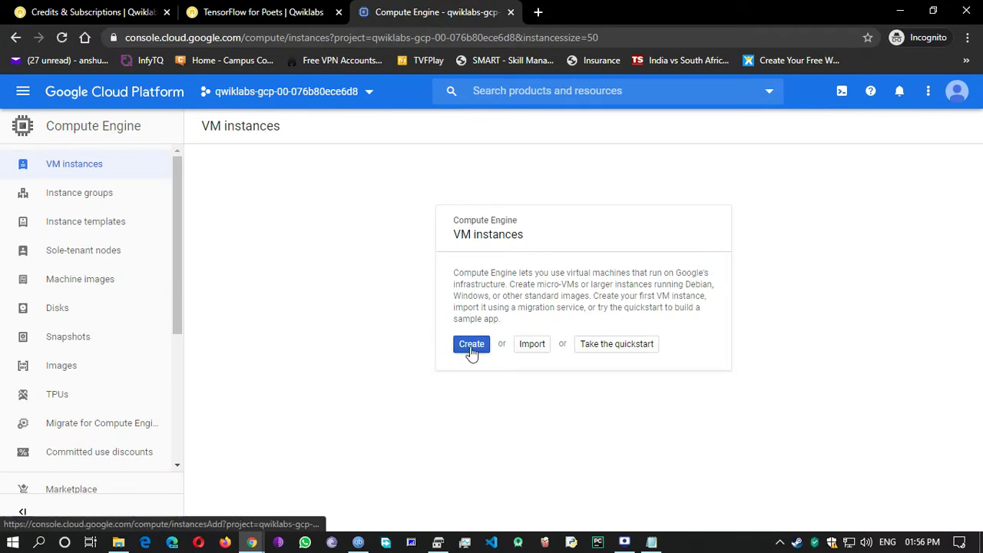
pyautogui.click(470, 345)
# Step: Look up the required instance name in the lab instructions and name the new VM instance devhost
pyautogui.click(263, 12)
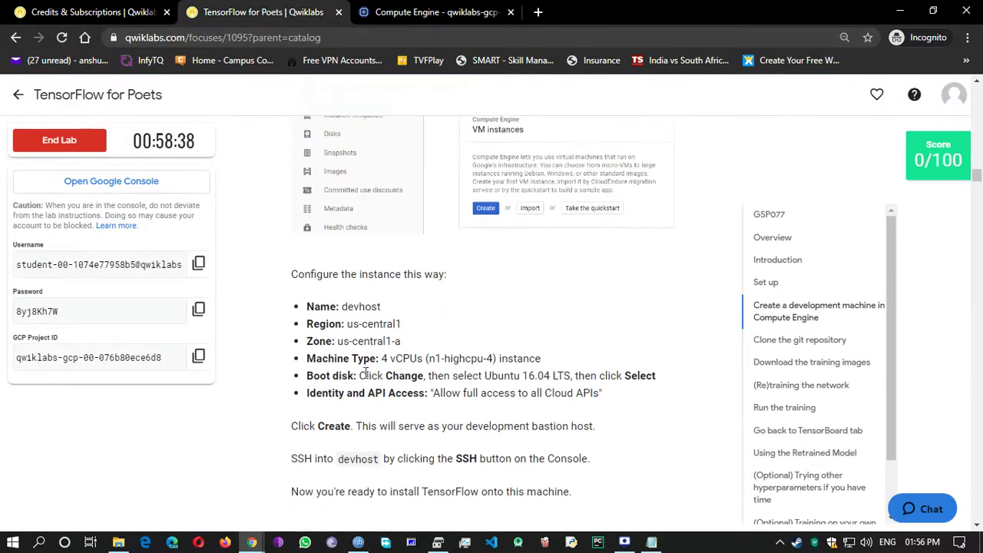
pyautogui.doubleClick(363, 301)
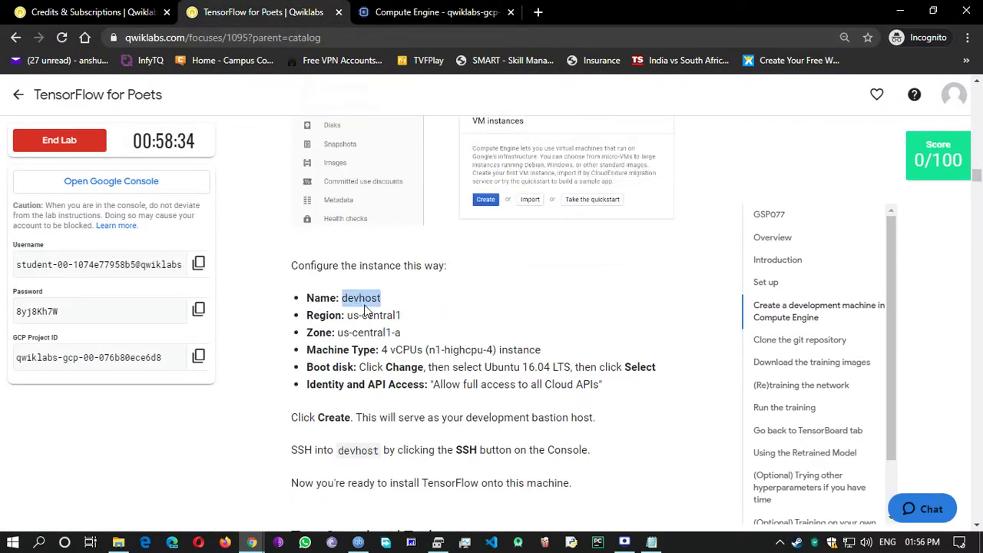
pyautogui.click(432, 13)
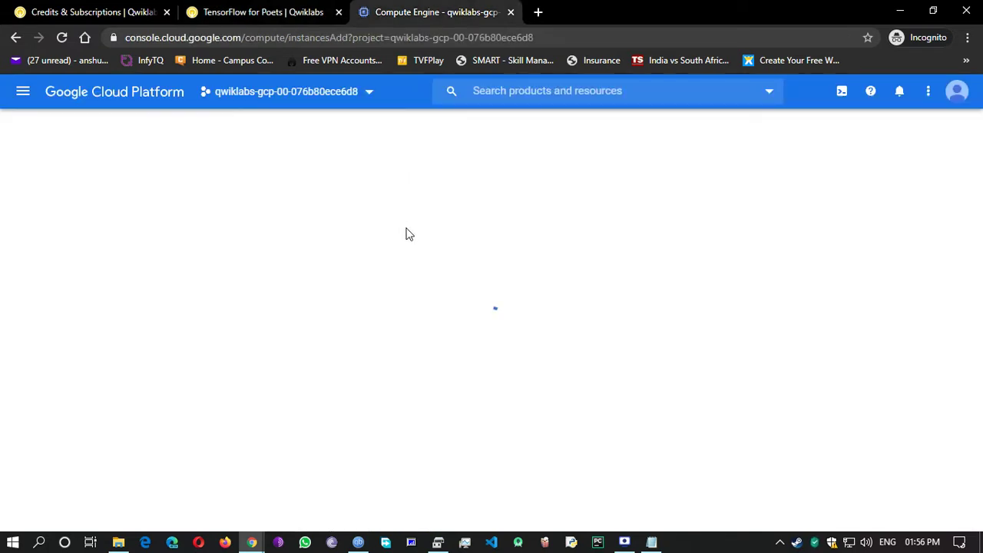
pyautogui.tripleClick(323, 189)
pyautogui.moveTo(341, 189); pyautogui.dragTo(299, 188)
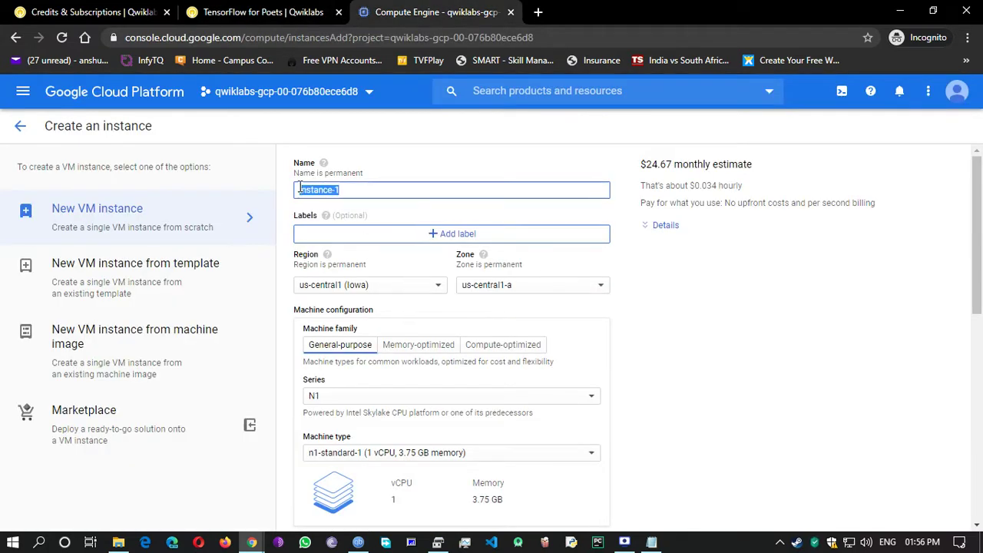
pyautogui.write('devhost')
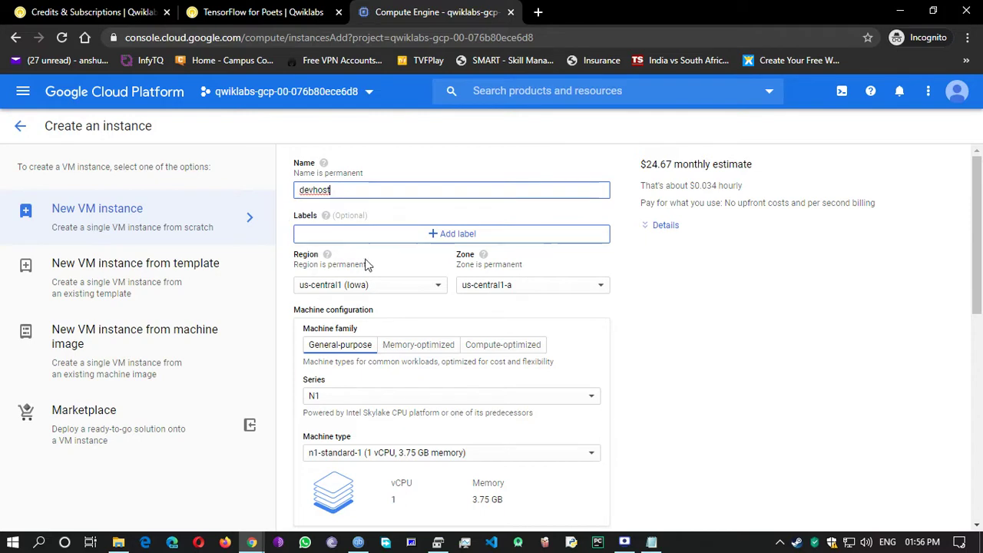
# Step: Compare the instance's region and zone with the lab instructions and look up the required machine type
pyautogui.click(225, 20)
pyautogui.hotkey('ctrl', 'Tab')
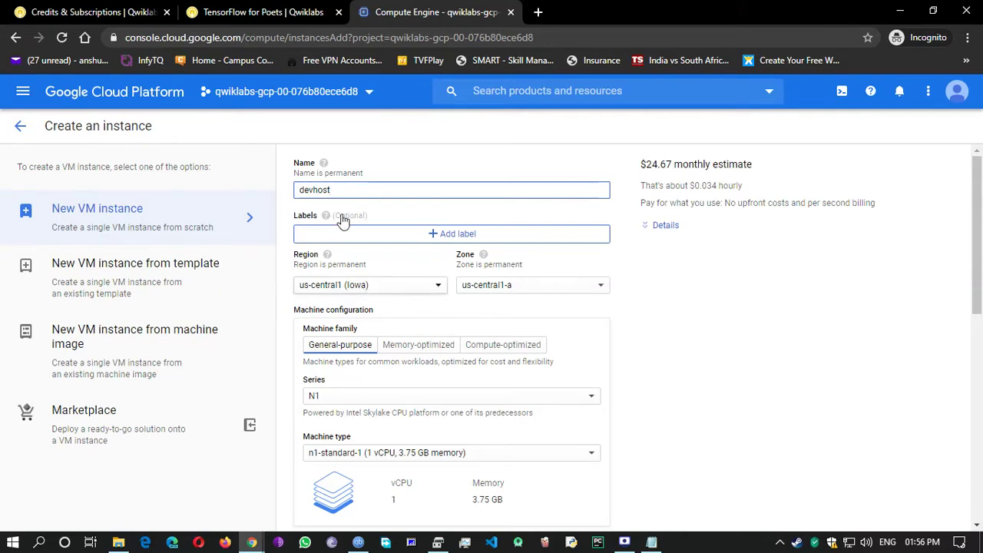
pyautogui.click(242, 7)
pyautogui.click(374, 321)
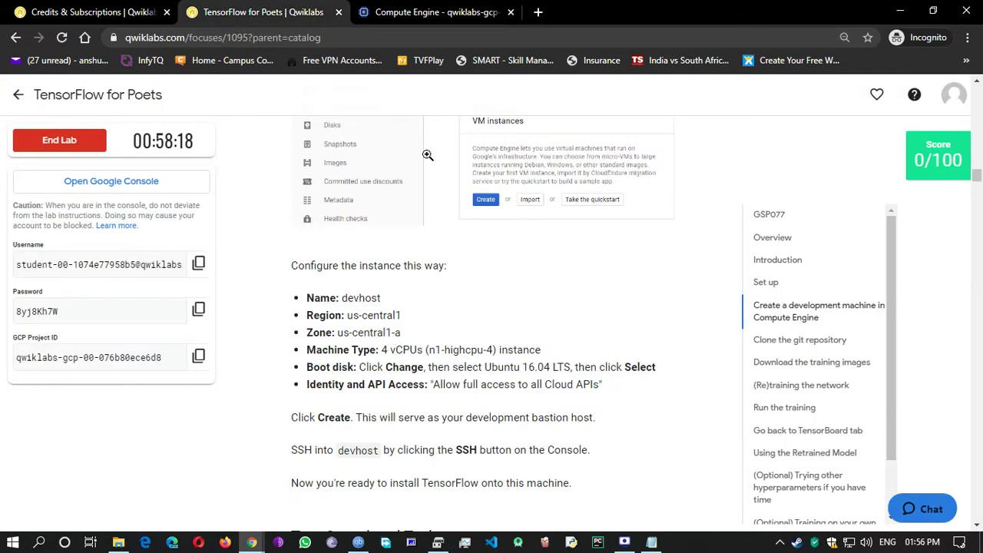
pyautogui.click(399, 10)
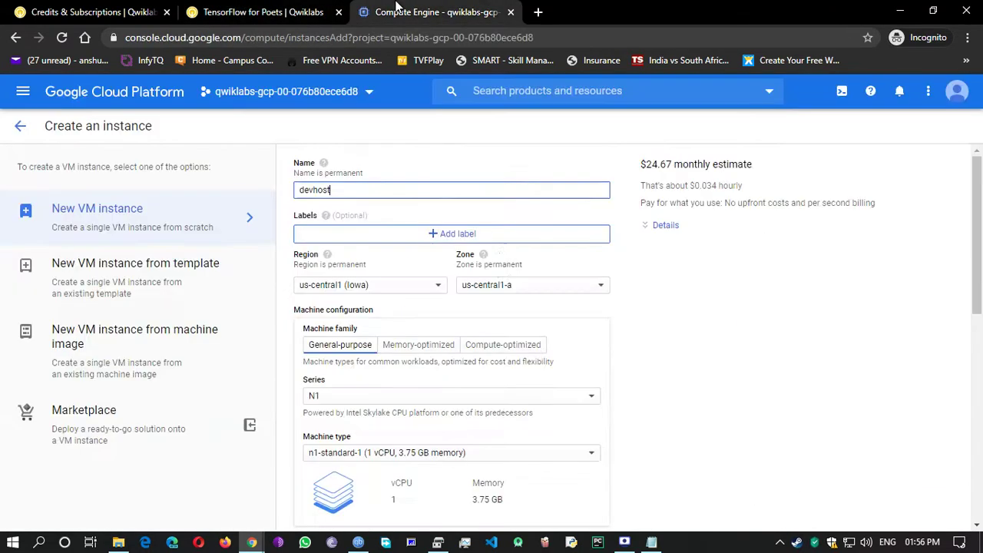
pyautogui.click(265, 12)
pyautogui.scroll(-2, 365, 342)
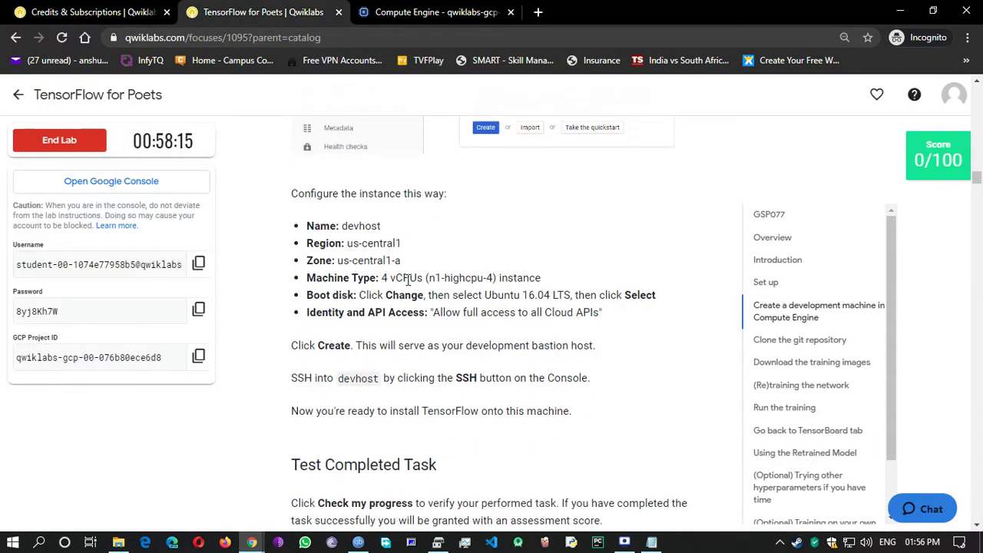
pyautogui.moveTo(381, 278); pyautogui.dragTo(540, 280)
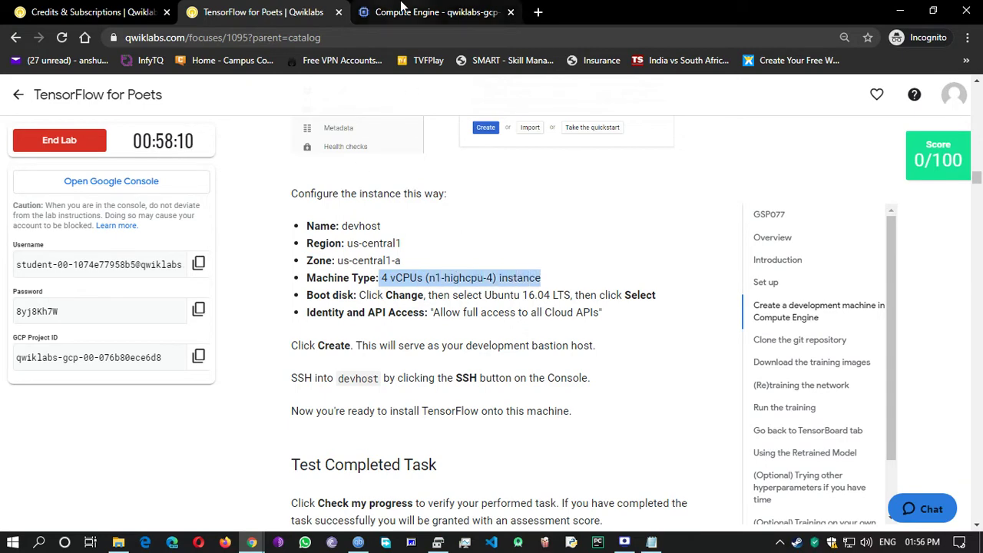
# Step: Set the instance's machine type to n1-standard-4 (4 vCPU, 15 GB memory)
pyautogui.click(430, 12)
pyautogui.scroll(-3, 440, 353)
pyautogui.scroll(-5, 453, 386)
pyautogui.scroll(5, 454, 386)
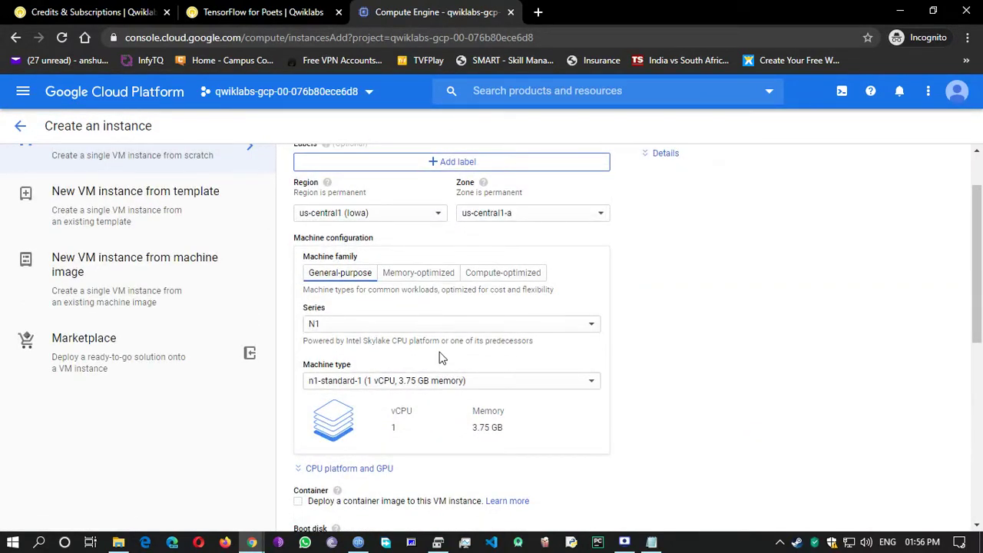
pyautogui.scroll(-1, 428, 385)
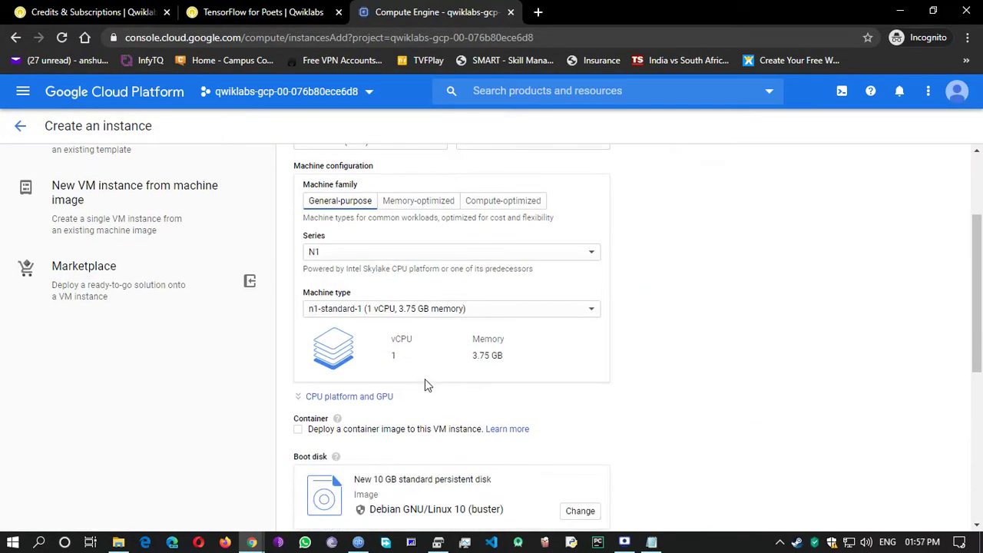
pyautogui.click(380, 312)
pyautogui.scroll(-1, 386, 399)
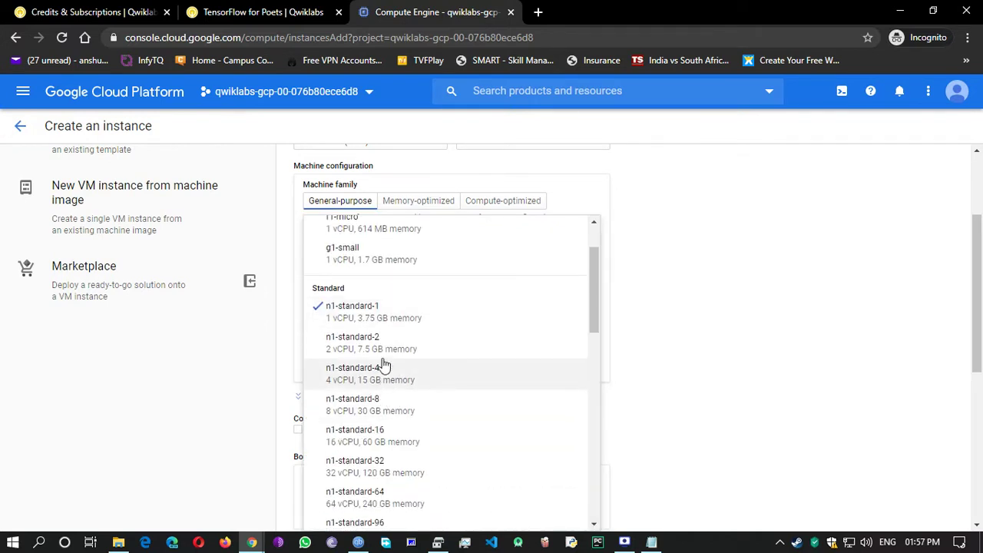
pyautogui.click(401, 380)
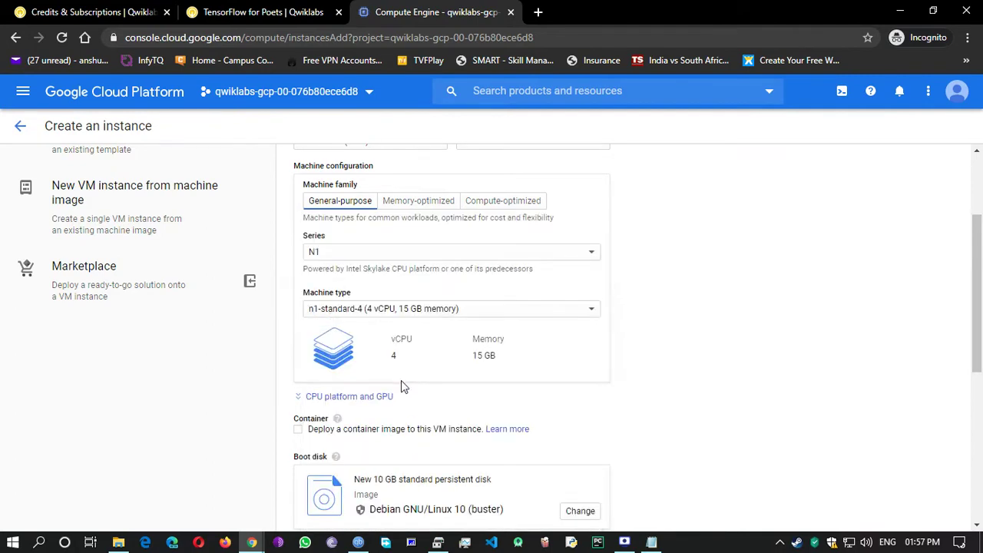
# Step: Recheck the lab's machine type requirement and set the instance's machine type to n1-highcpu-4 (4 vCPU, 3.6 GB memory)
pyautogui.click(254, 13)
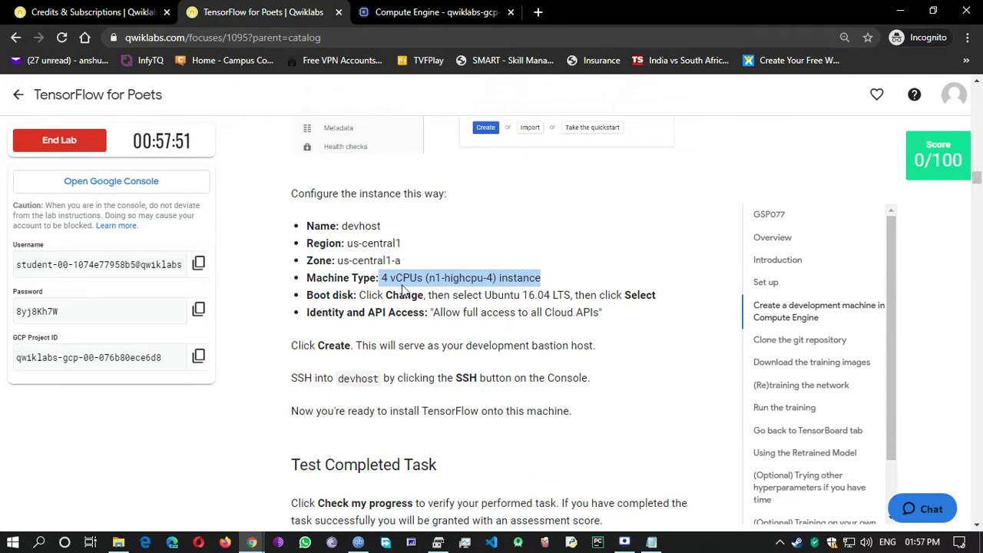
pyautogui.click(444, 281)
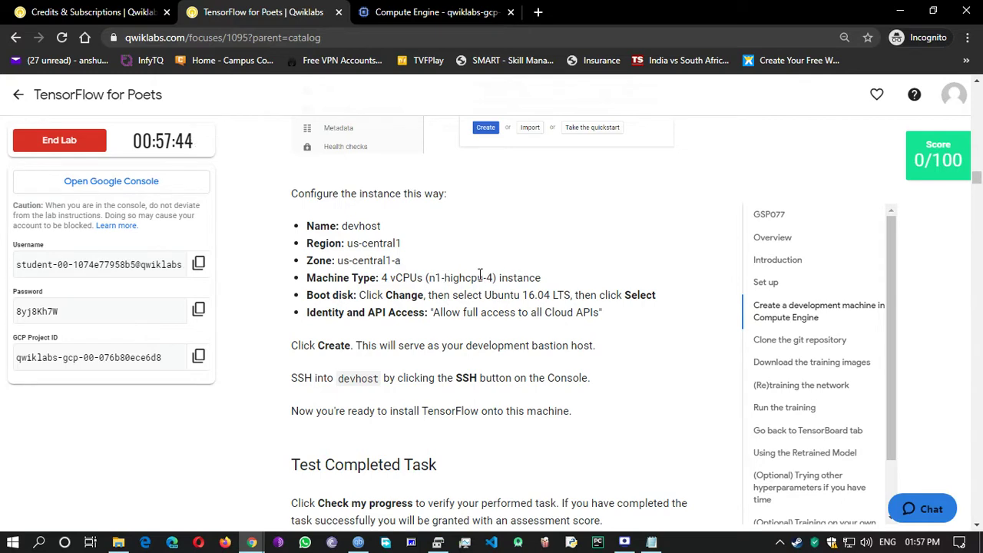
pyautogui.click(421, 12)
pyautogui.click(369, 308)
pyautogui.scroll(-5, 442, 407)
pyautogui.scroll(-3, 444, 419)
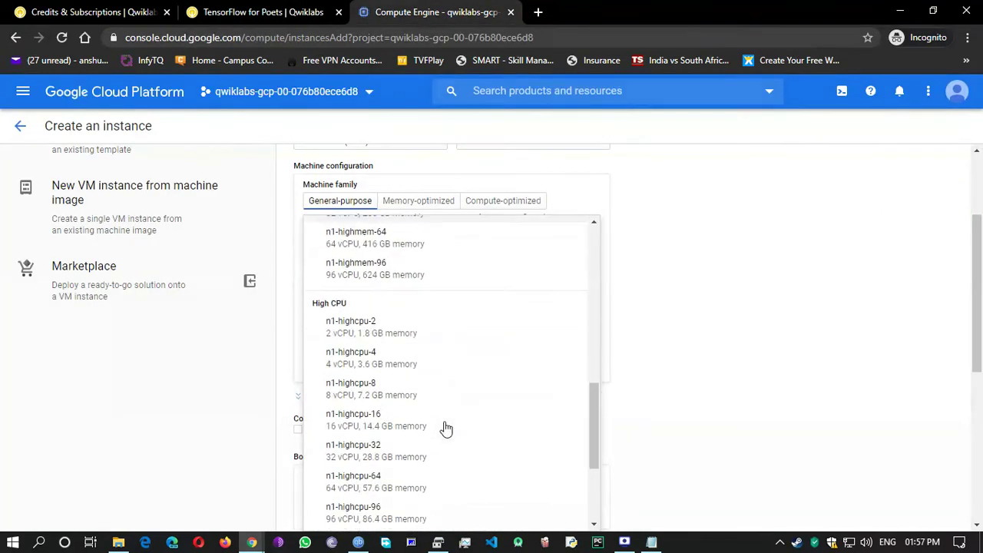
pyautogui.click(398, 368)
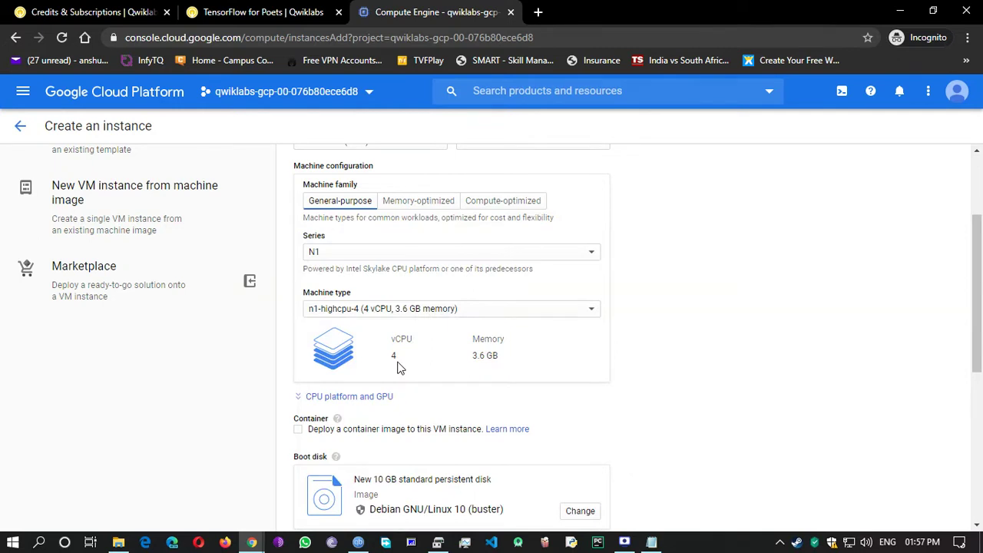
# Step: Verify the n1-highcpu-4 choice in the machine type list against the lab instructions
pyautogui.click(352, 317)
pyautogui.scroll(-4, 450, 393)
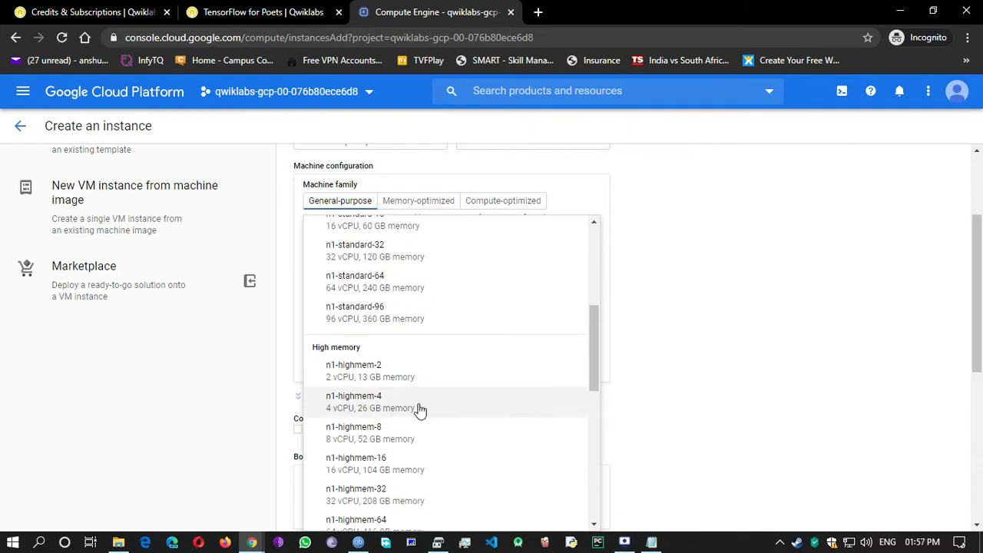
pyautogui.scroll(-5, 418, 409)
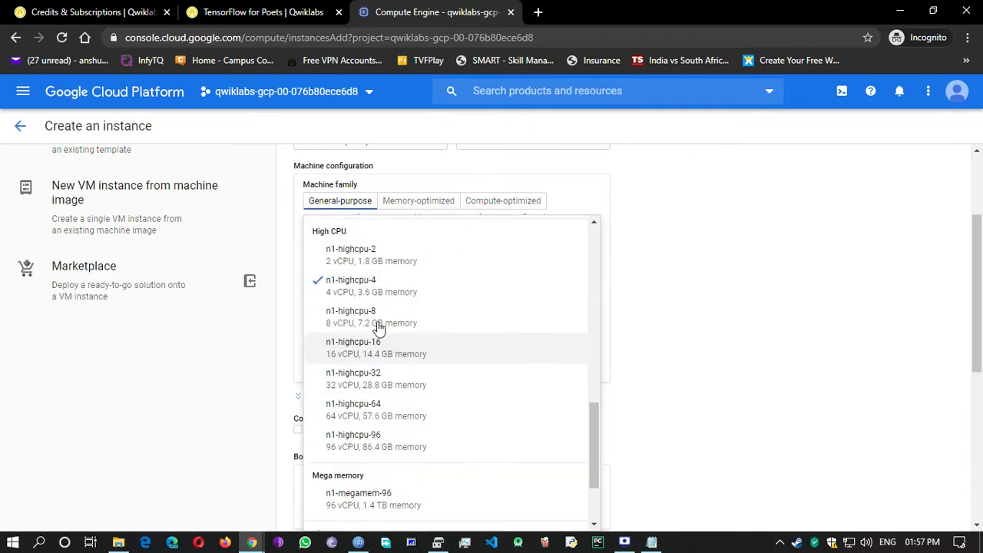
pyautogui.click(351, 291)
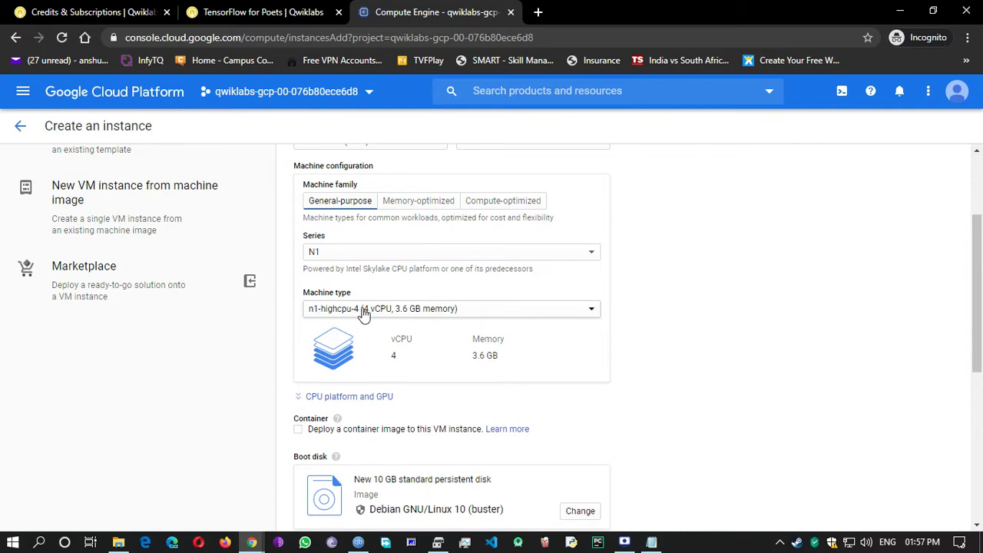
pyautogui.click(270, 11)
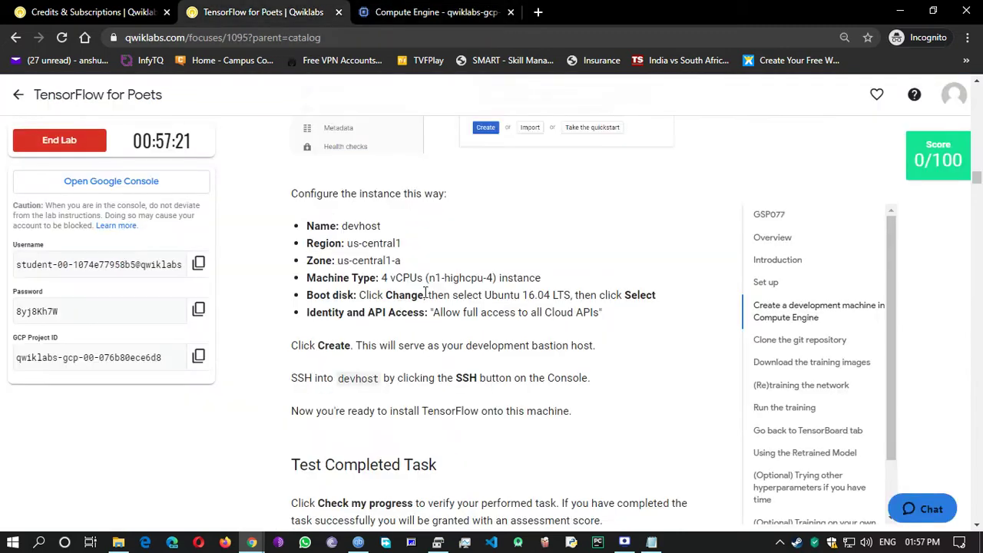
pyautogui.moveTo(428, 279); pyautogui.dragTo(494, 279)
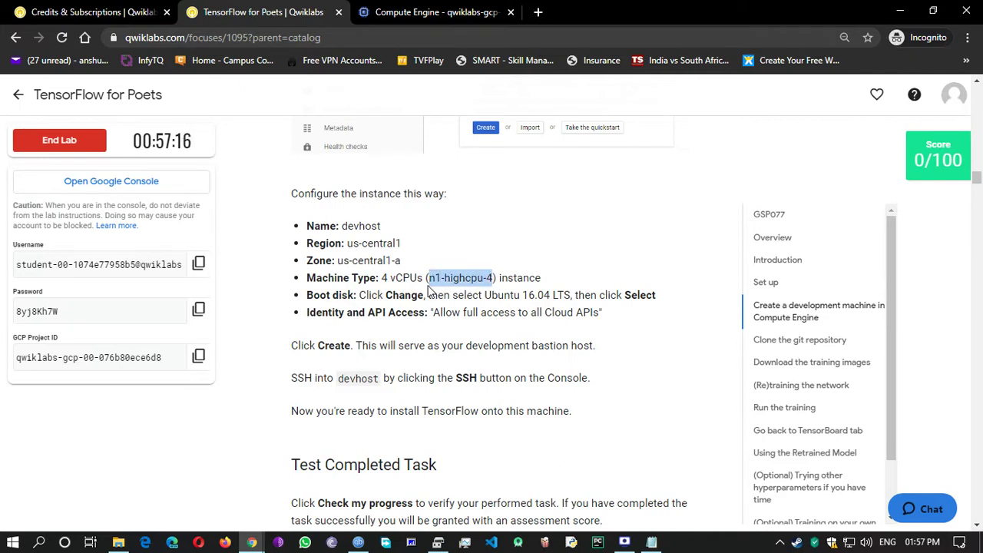
pyautogui.click(432, 222)
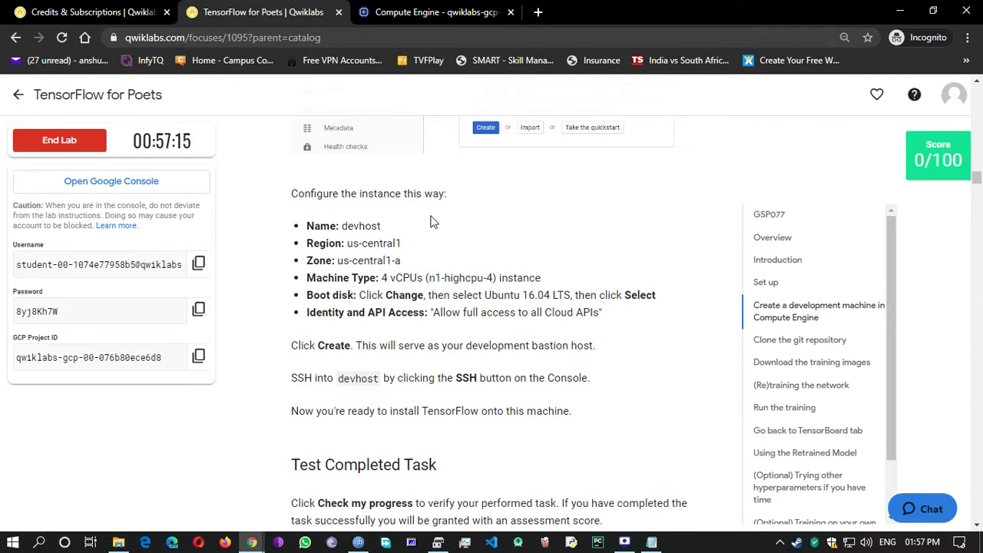
pyautogui.click(424, 14)
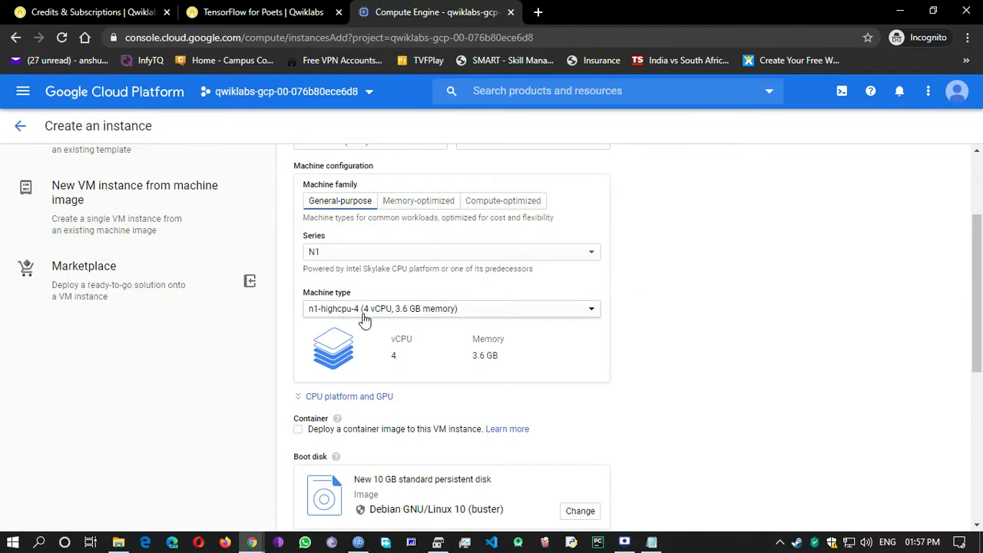
# Step: Open the instance's boot disk settings and look up the required operating system image in the lab instructions
pyautogui.scroll(-3, 365, 319)
pyautogui.click(261, 11)
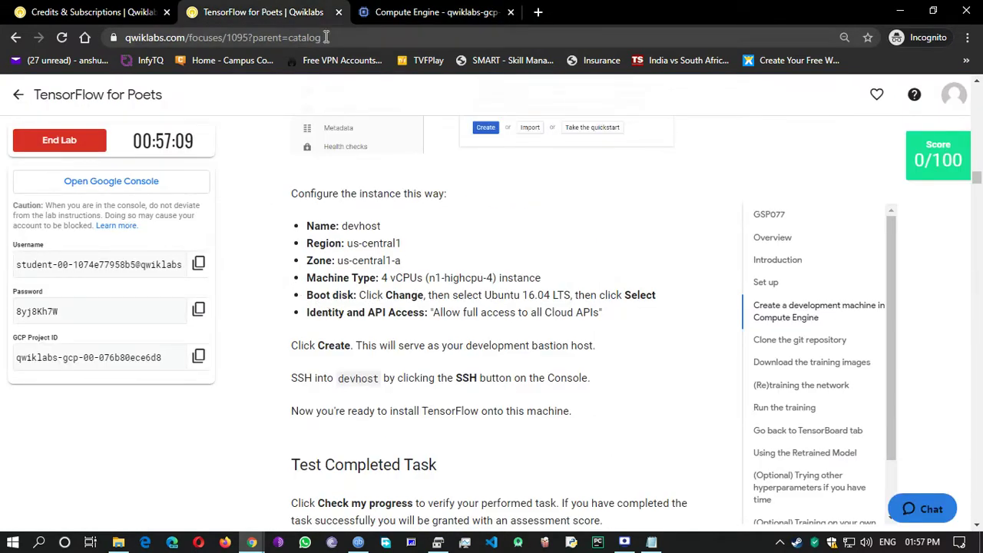
pyautogui.click(418, 12)
pyautogui.scroll(-2, 355, 414)
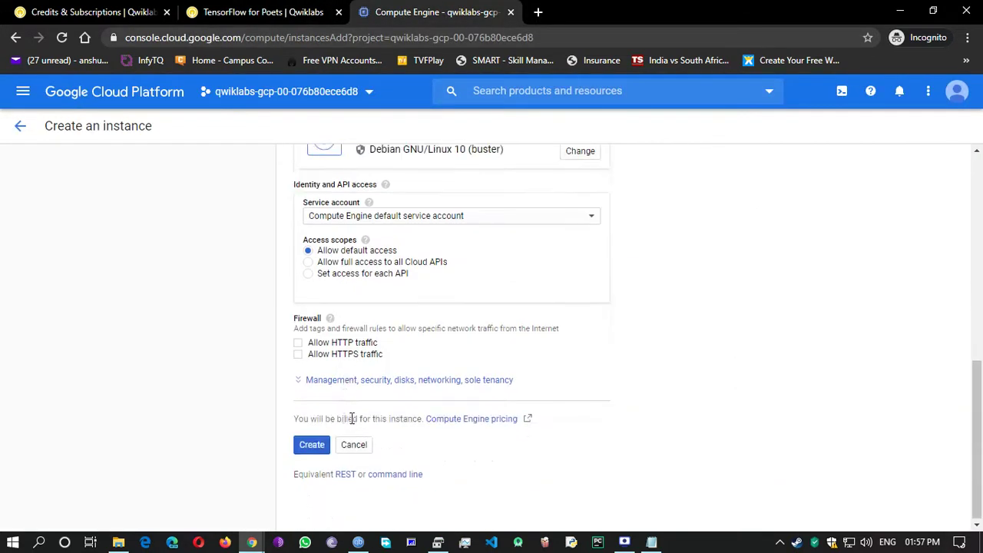
pyautogui.scroll(3, 466, 426)
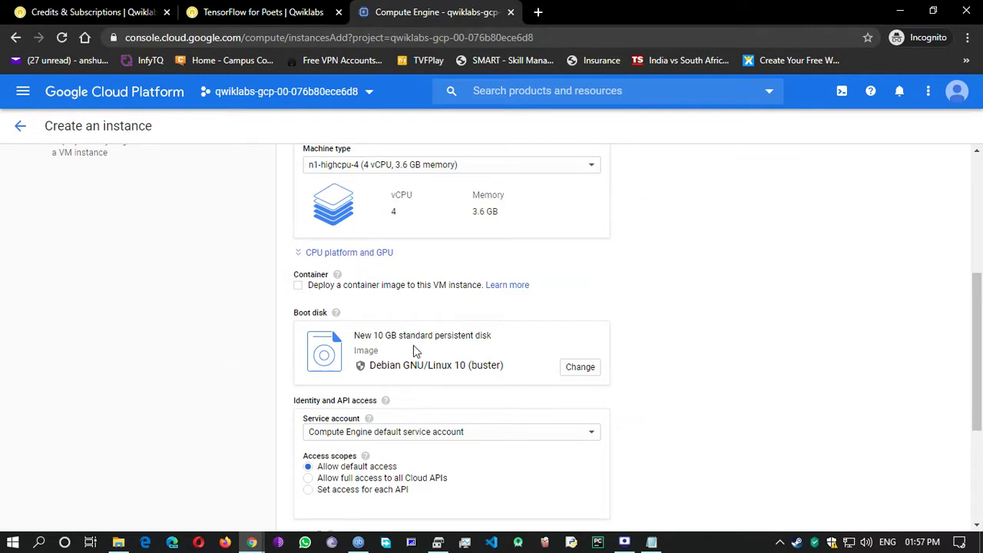
pyautogui.click(578, 370)
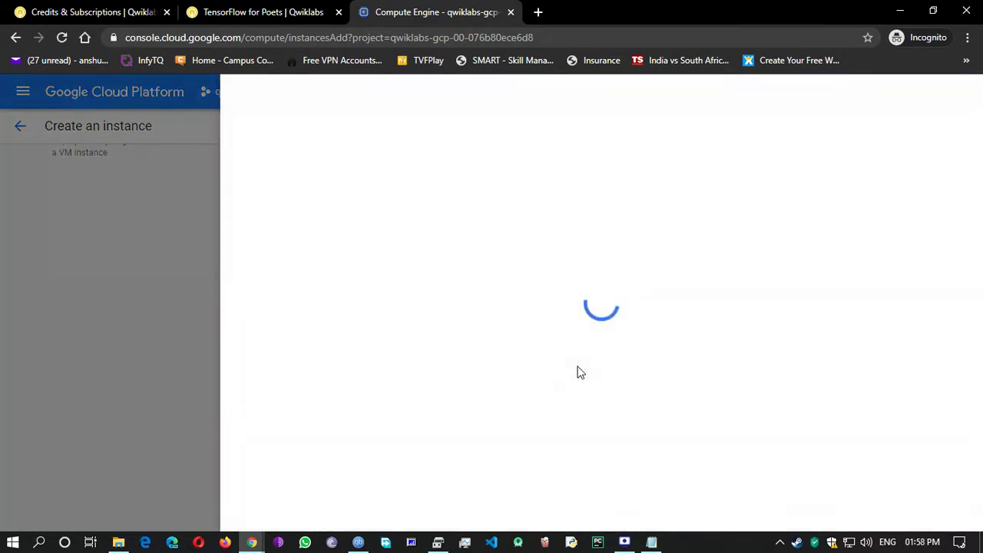
pyautogui.click(263, 11)
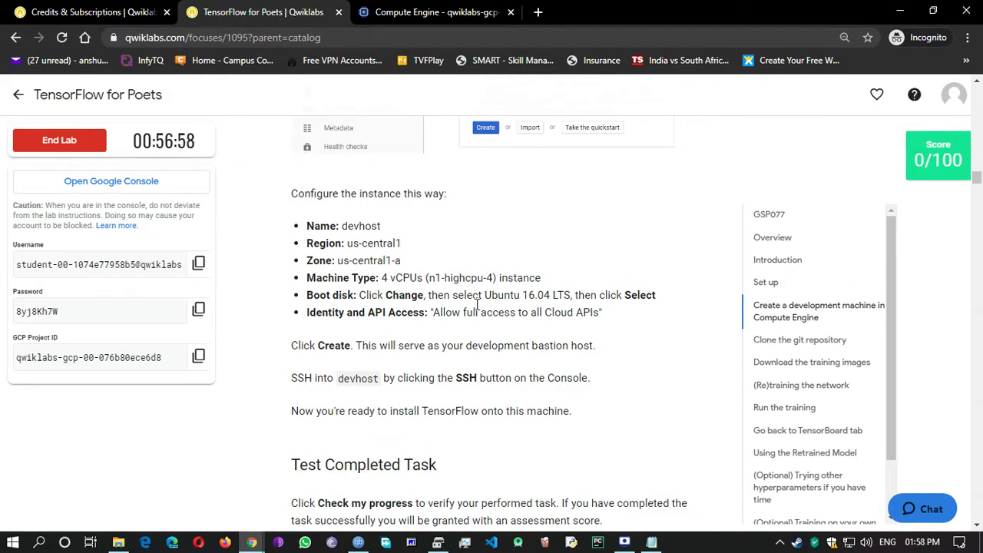
pyautogui.moveTo(485, 295); pyautogui.dragTo(585, 295)
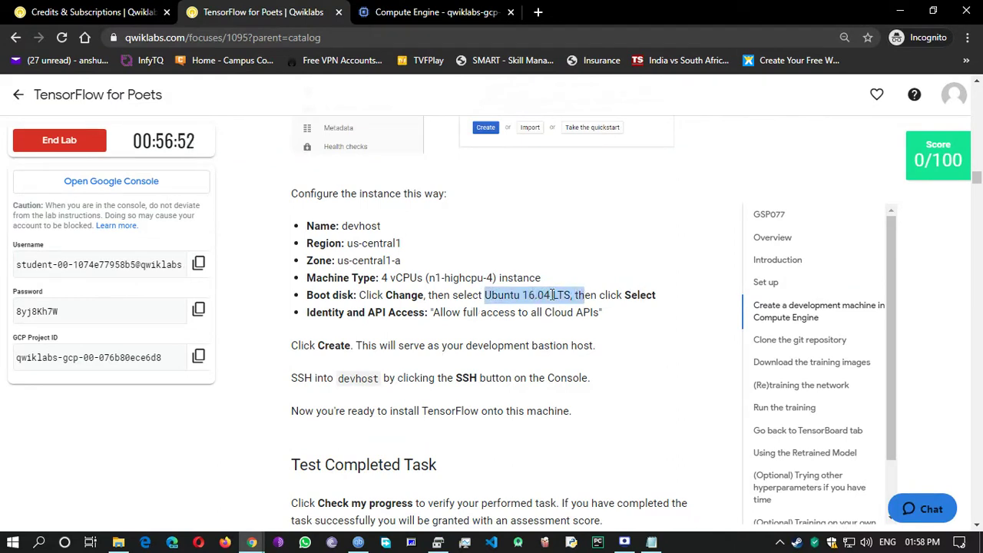
# Step: Set the boot disk's operating system to Ubuntu and its version to Ubuntu 16.04 LTS
pyautogui.click(436, 13)
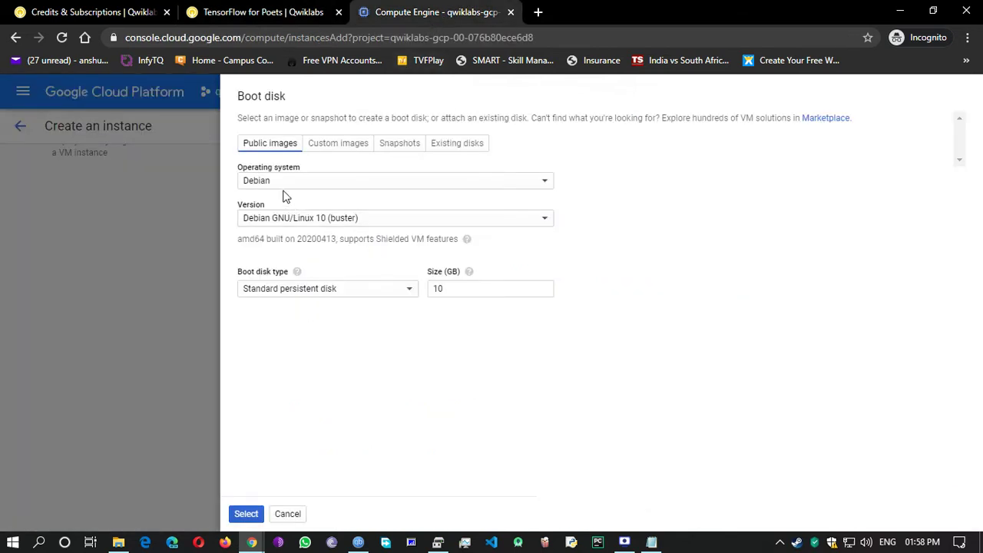
pyautogui.click(305, 183)
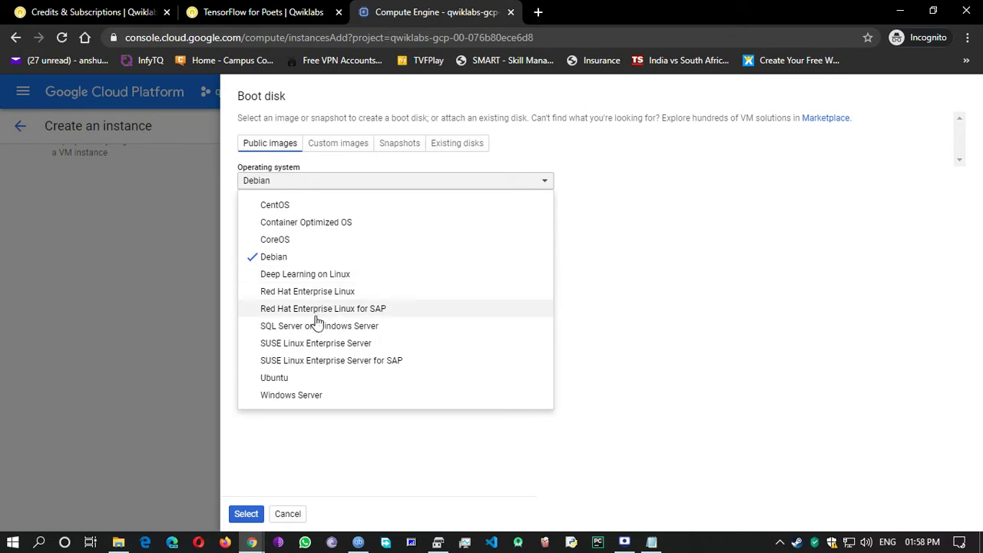
pyautogui.click(275, 382)
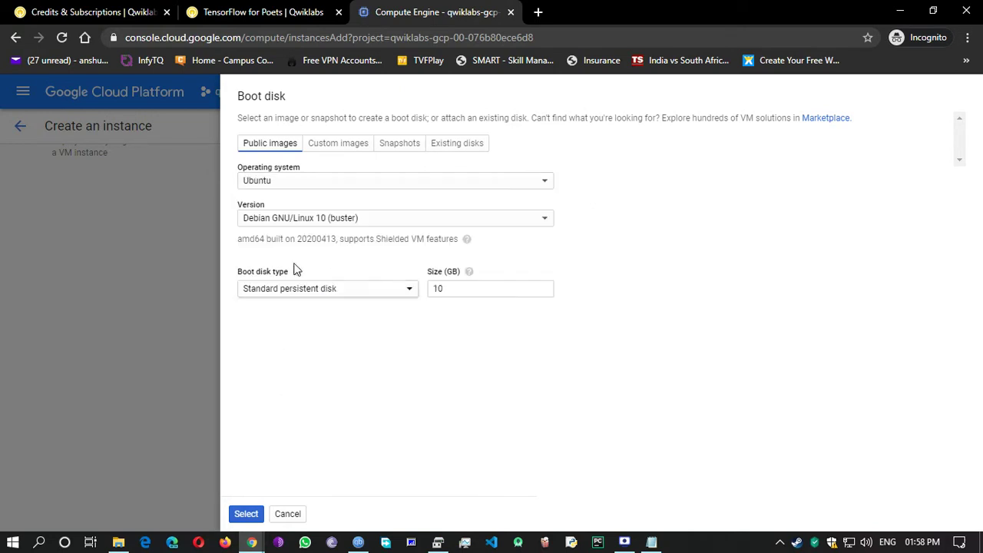
pyautogui.click(306, 220)
pyautogui.click(307, 220)
pyautogui.click(307, 219)
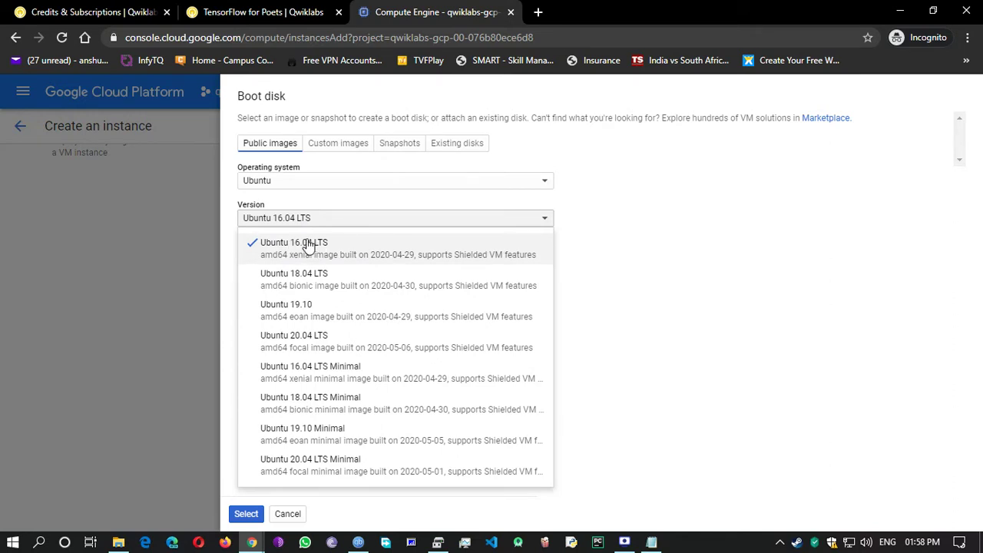
pyautogui.click(310, 245)
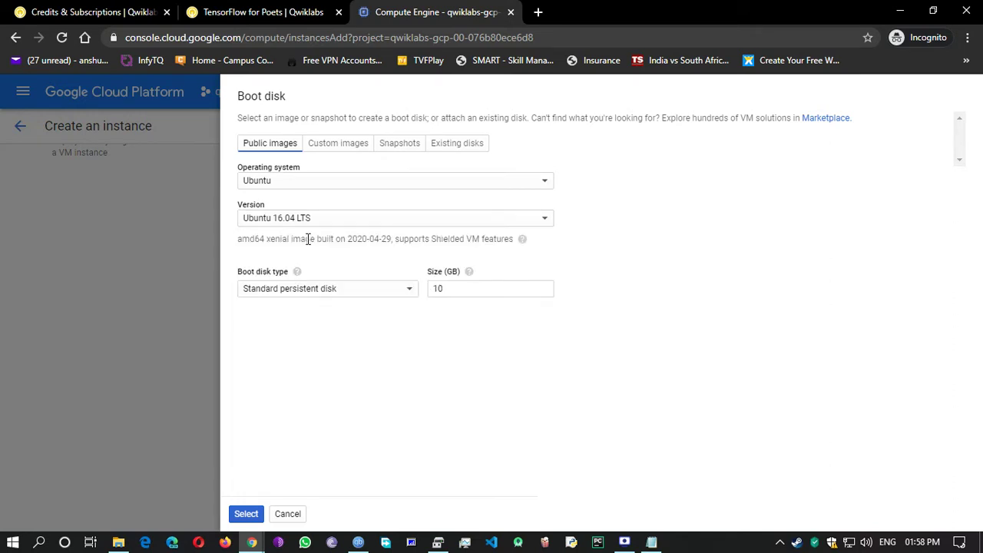
# Step: Recheck the boot disk requirement in the lab instructions and apply the chosen boot disk image to the instance
pyautogui.click(263, 12)
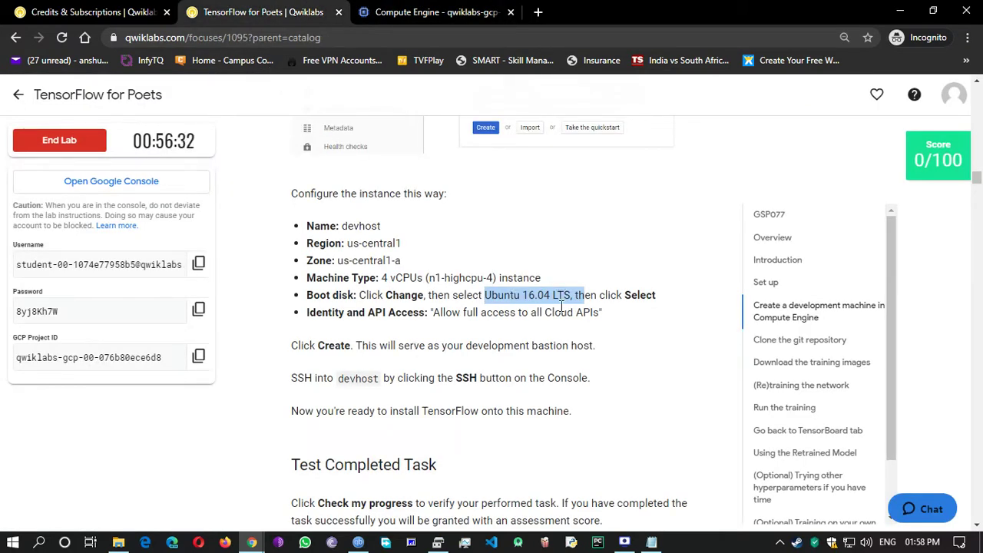
pyautogui.click(391, 9)
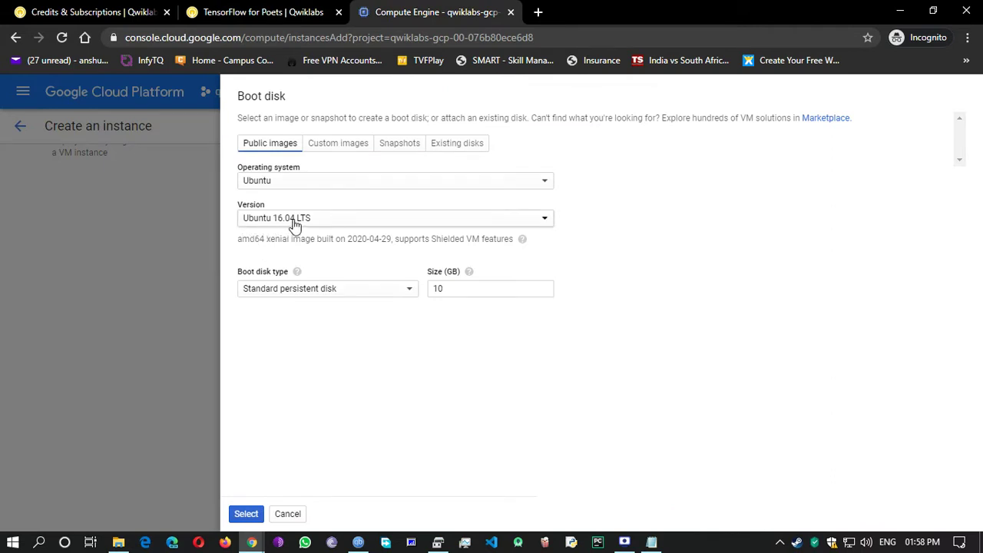
pyautogui.click(272, 9)
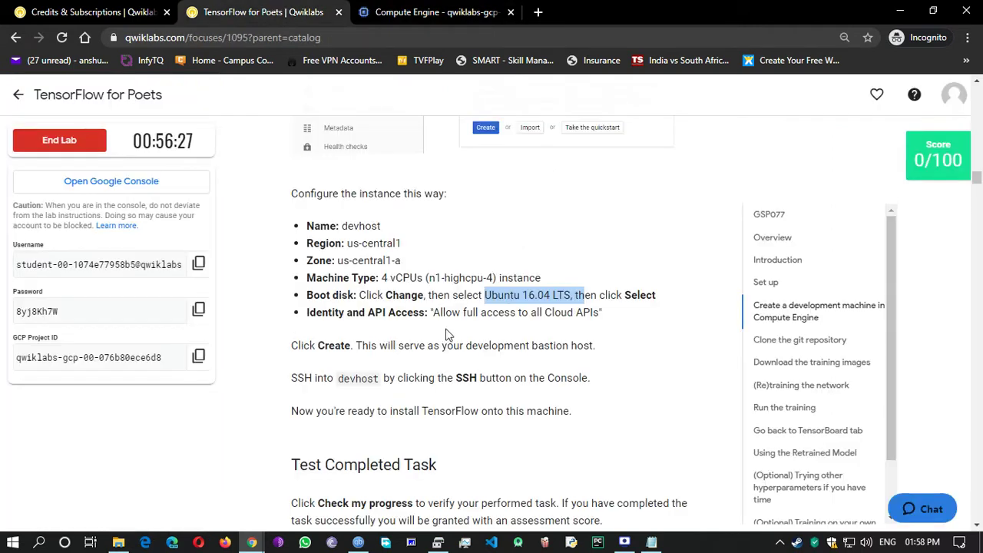
pyautogui.click(435, 11)
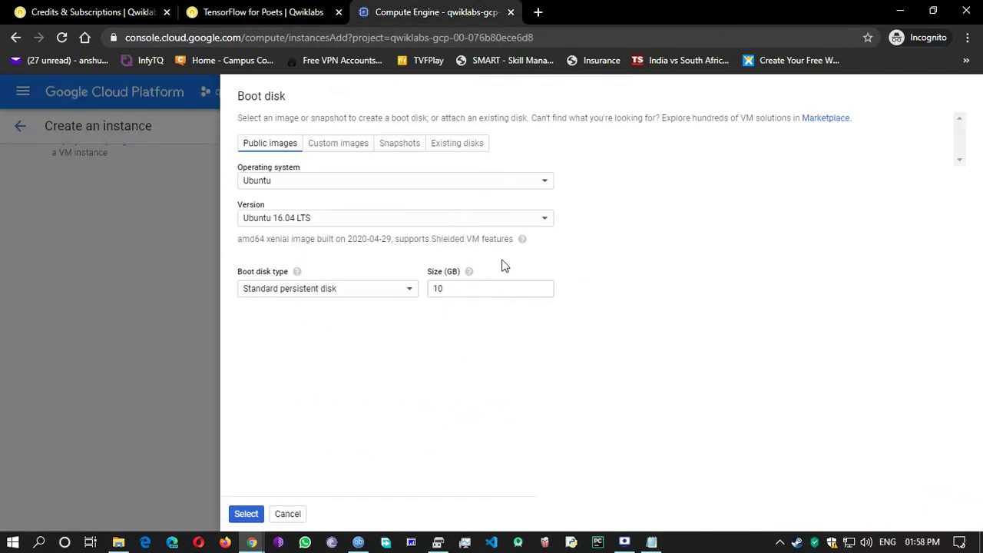
pyautogui.click(240, 515)
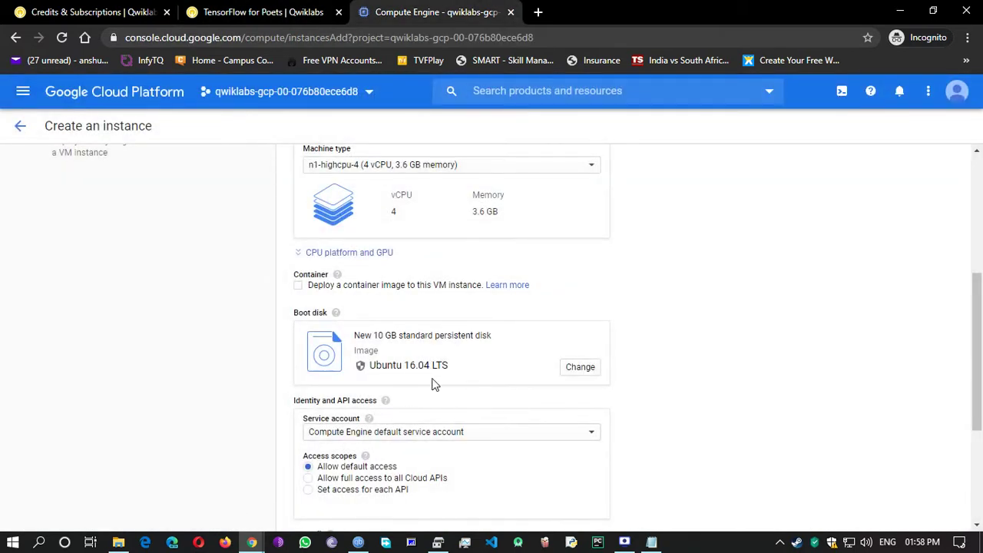
# Step: Set the instance's access scope to Allow full access to all Cloud APIs and compare it with the lab instructions
pyautogui.scroll(-3, 496, 482)
pyautogui.click(261, 12)
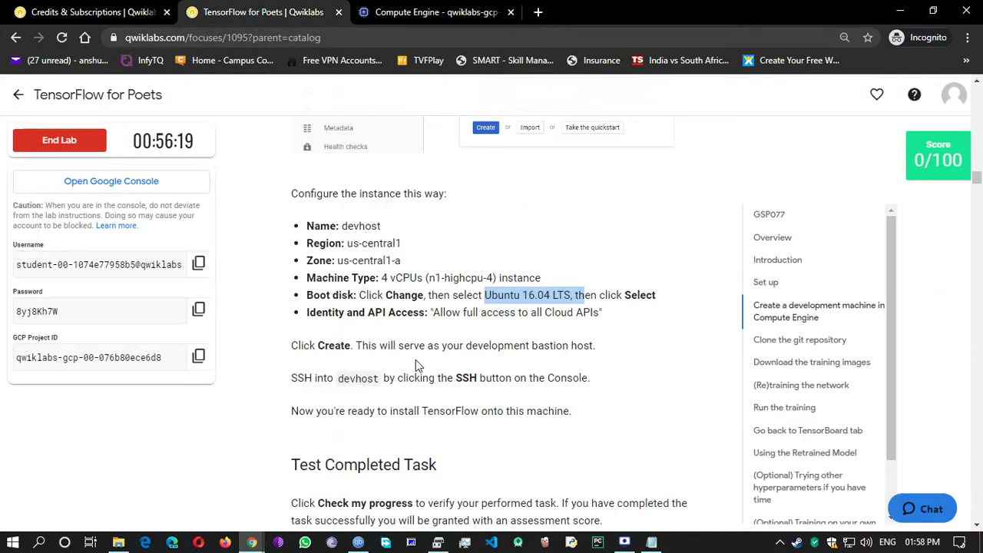
pyautogui.moveTo(430, 312); pyautogui.dragTo(596, 312)
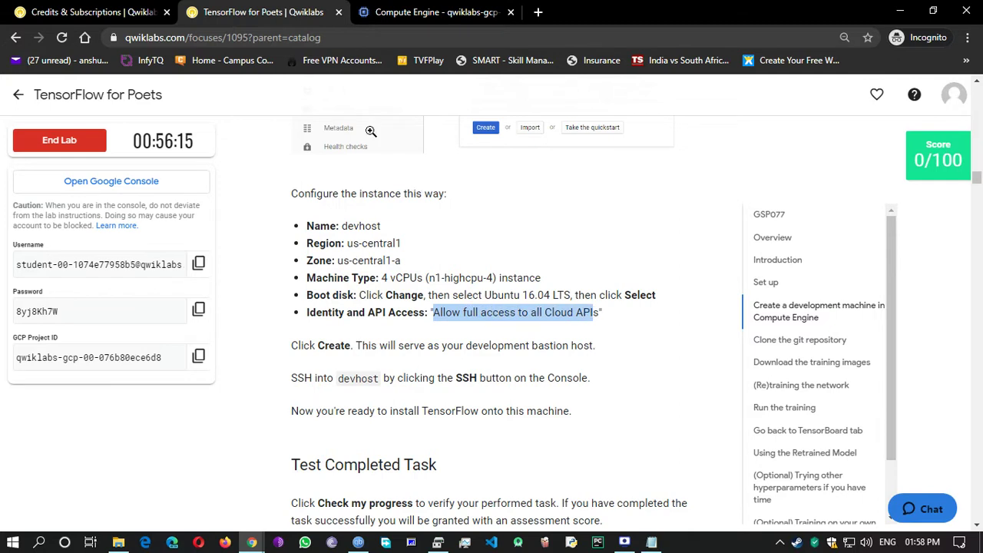
pyautogui.click(403, 14)
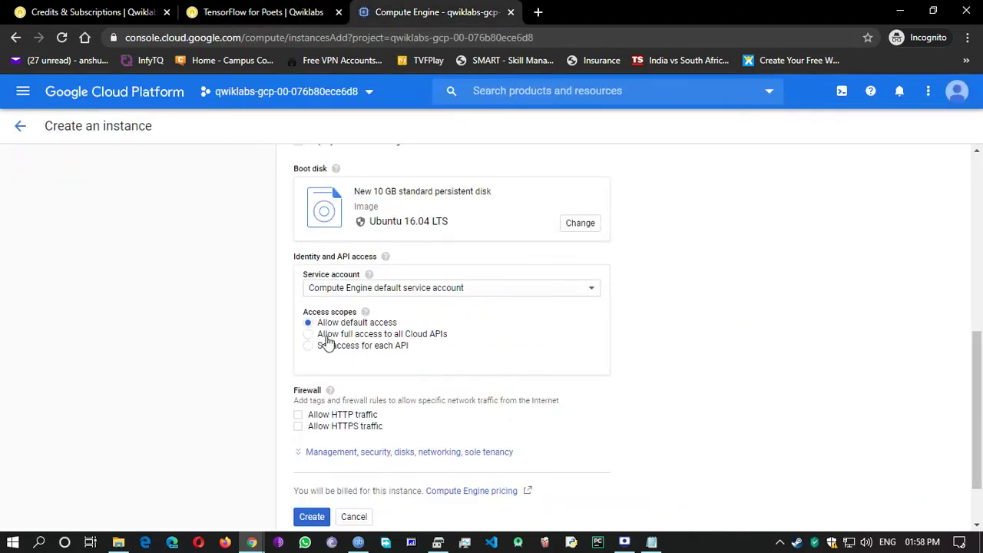
pyautogui.click(316, 336)
pyautogui.hotkey('ctrl', 'shift', 'Tab')
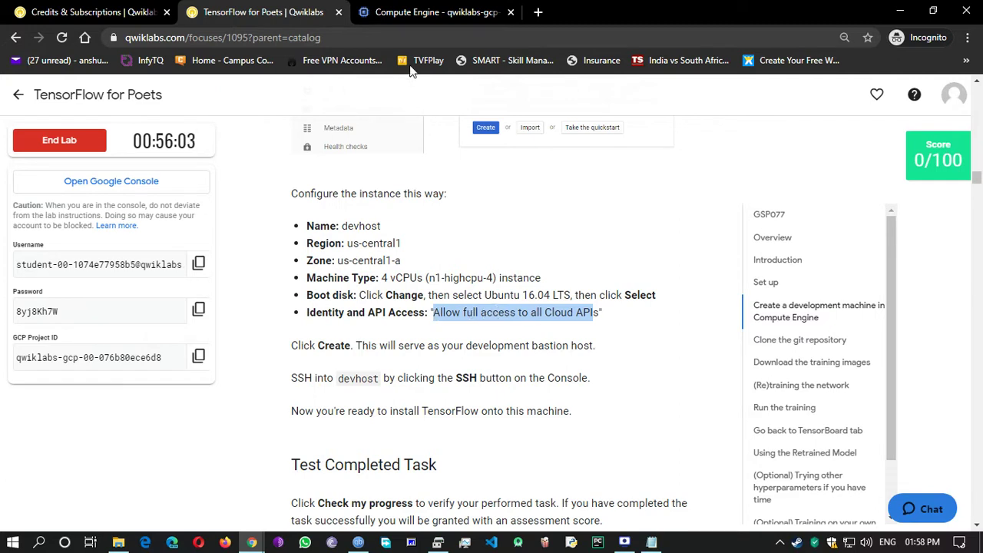
pyautogui.click(430, 13)
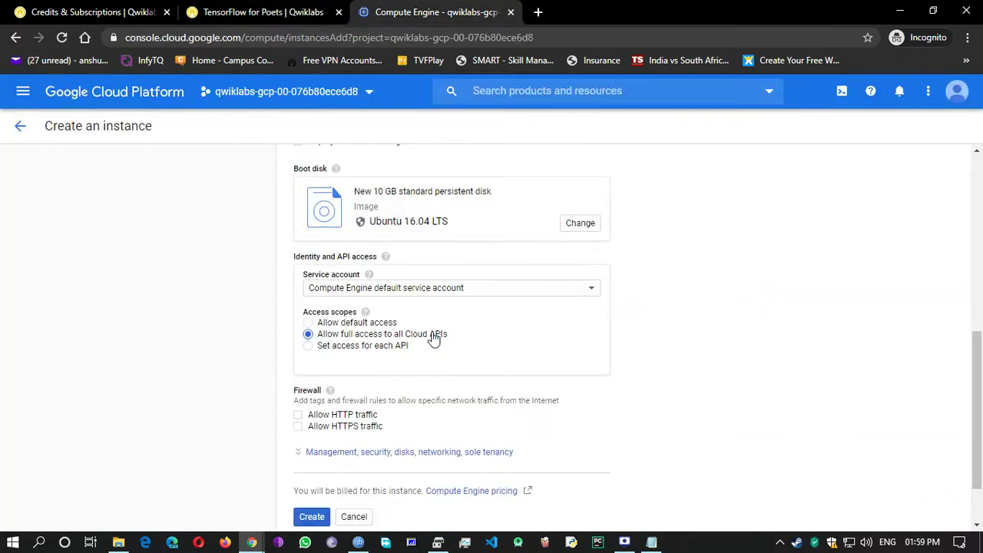
pyautogui.scroll(-1, 453, 331)
# Step: Review the rest of the lab's instance configuration instructions and create the devhost instance
pyautogui.click(228, 11)
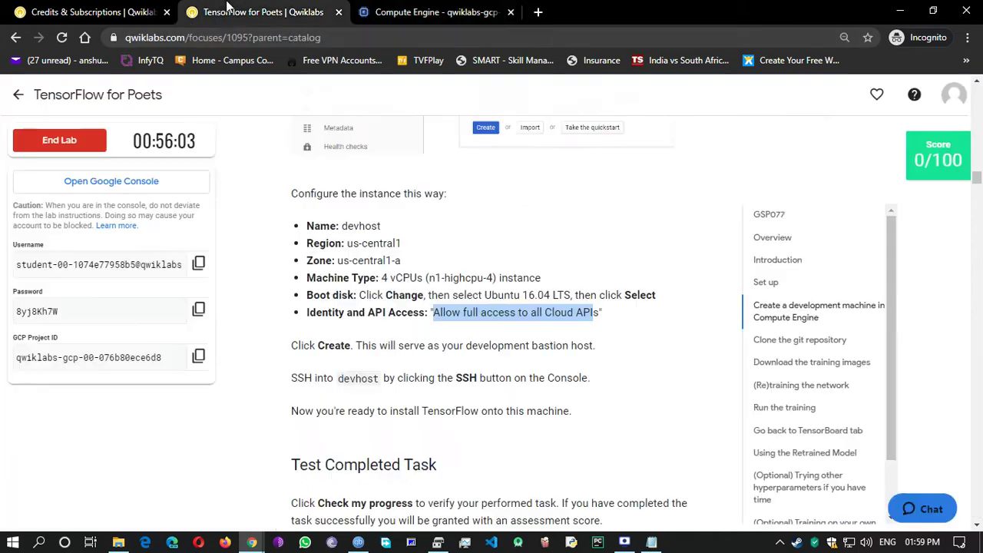
pyautogui.scroll(1, 307, 276)
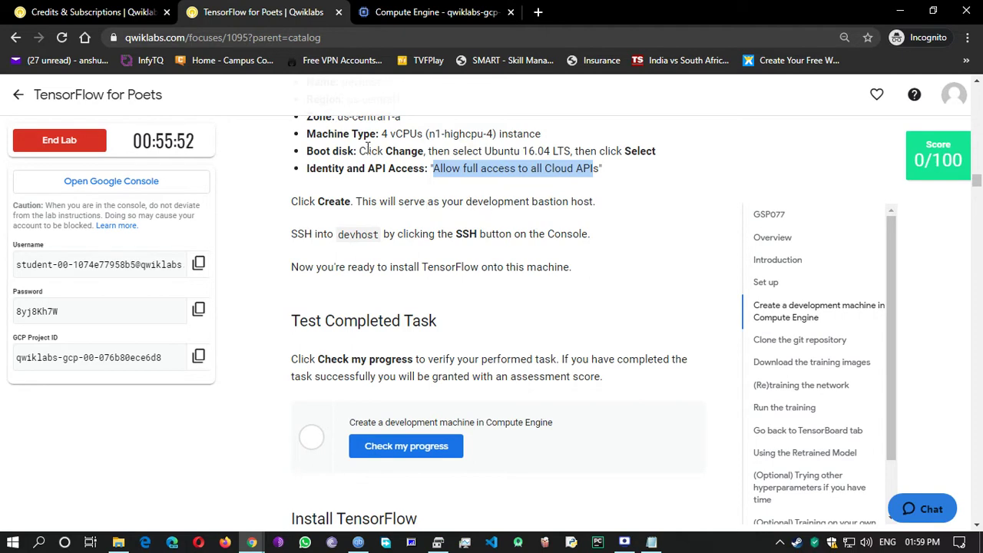
pyautogui.click(434, 11)
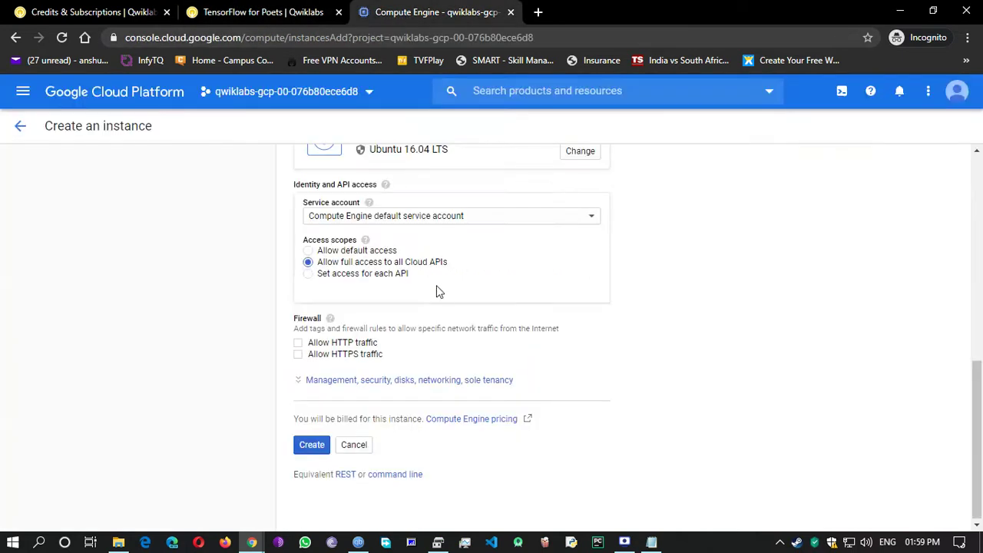
pyautogui.click(303, 452)
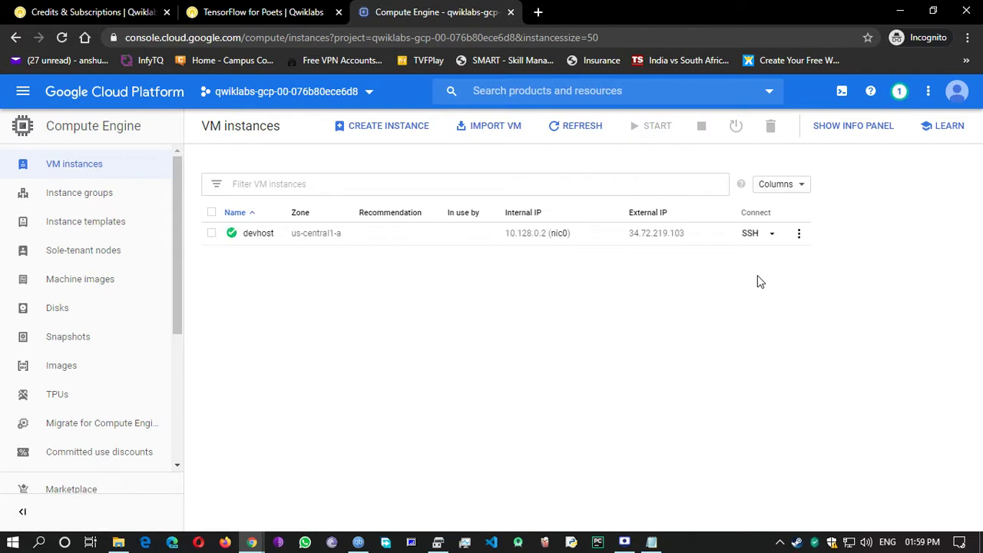
# Step: Check the lab progress for the task "Create a development machine in Compute Engine"
pyautogui.click(276, 14)
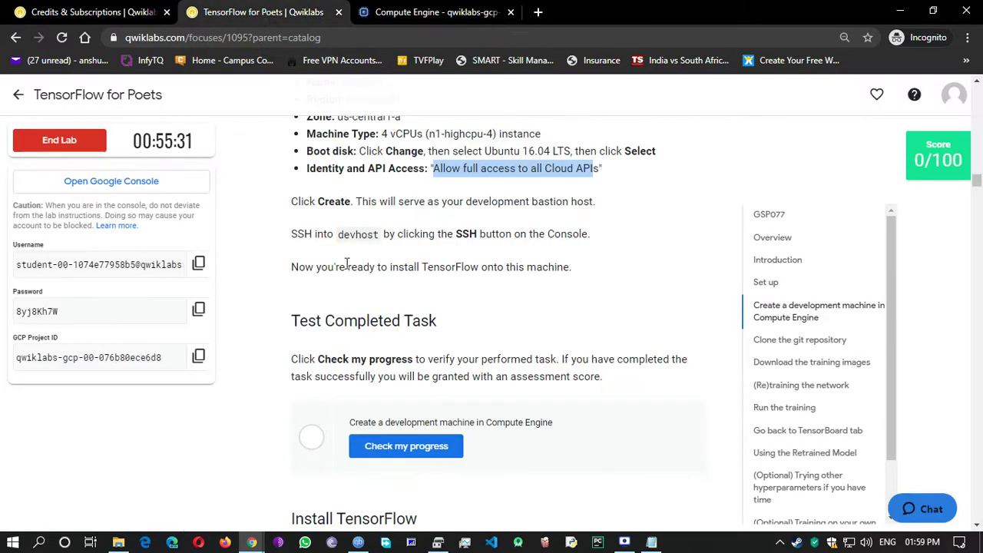
pyautogui.scroll(1, 510, 358)
pyautogui.scroll(-1, 483, 340)
pyautogui.click(390, 446)
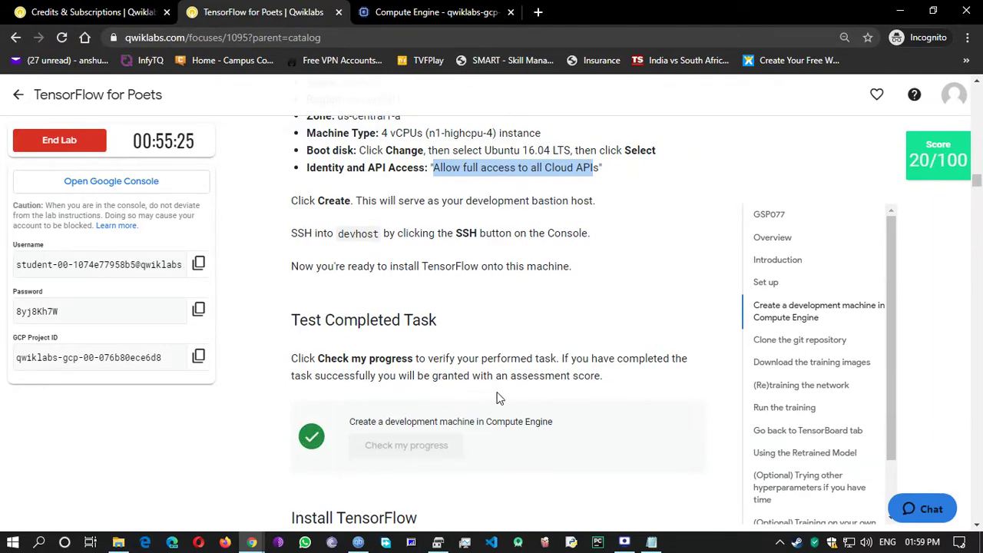
# Step: Read the lab's instruction for connecting to devhost and open an SSH session to that instance
pyautogui.scroll(-1, 495, 395)
pyautogui.scroll(2, 495, 394)
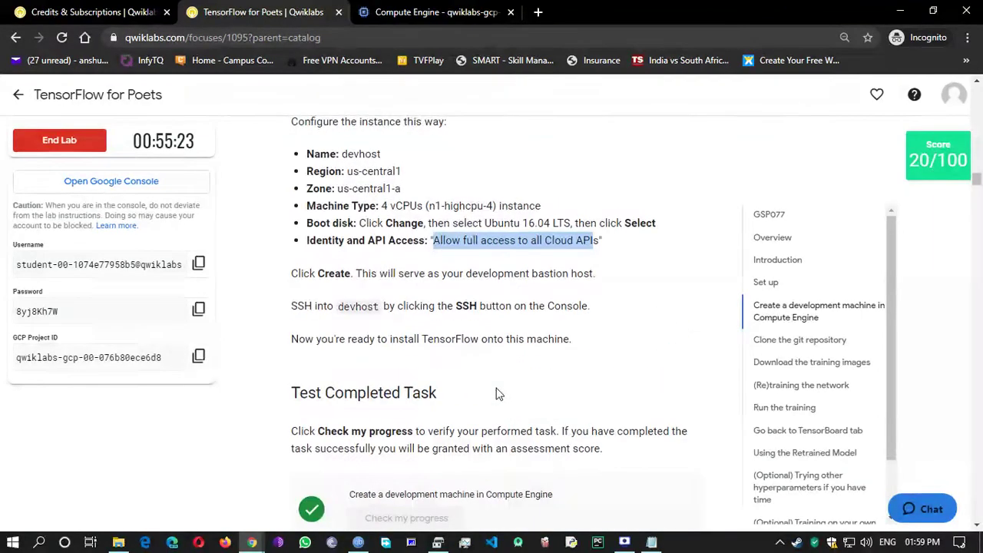
pyautogui.scroll(-1, 495, 394)
pyautogui.scroll(-1, 496, 394)
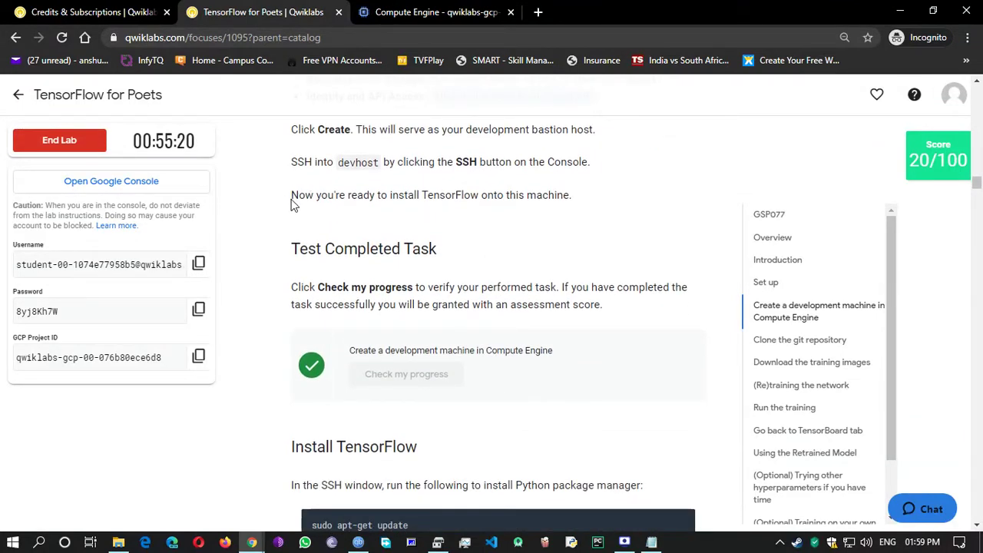
pyautogui.scroll(2, 398, 298)
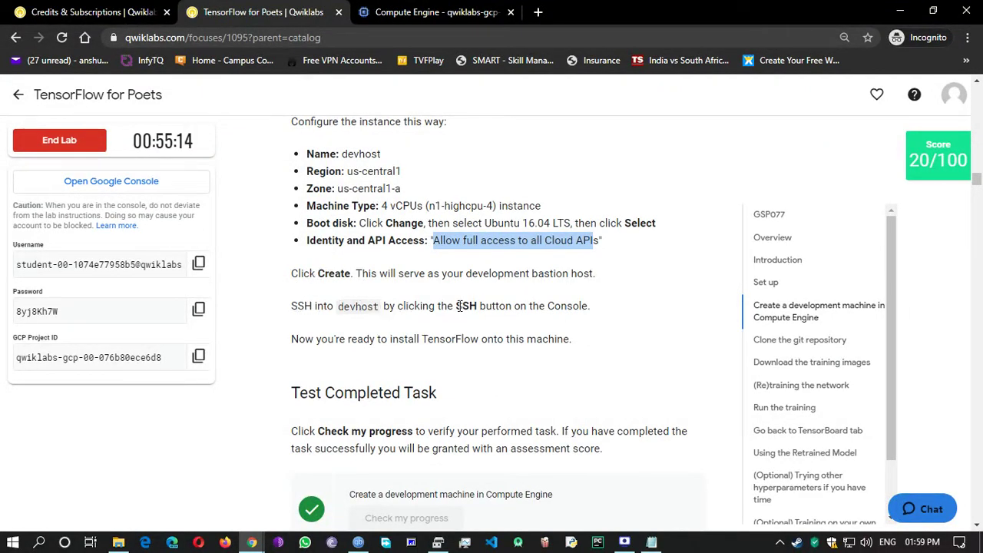
pyautogui.click(358, 309)
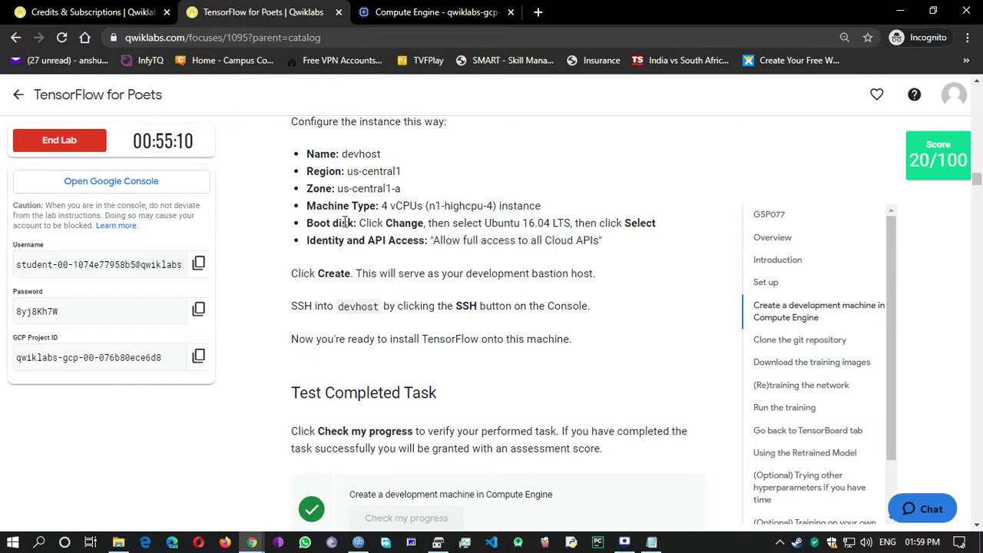
pyautogui.click(393, 13)
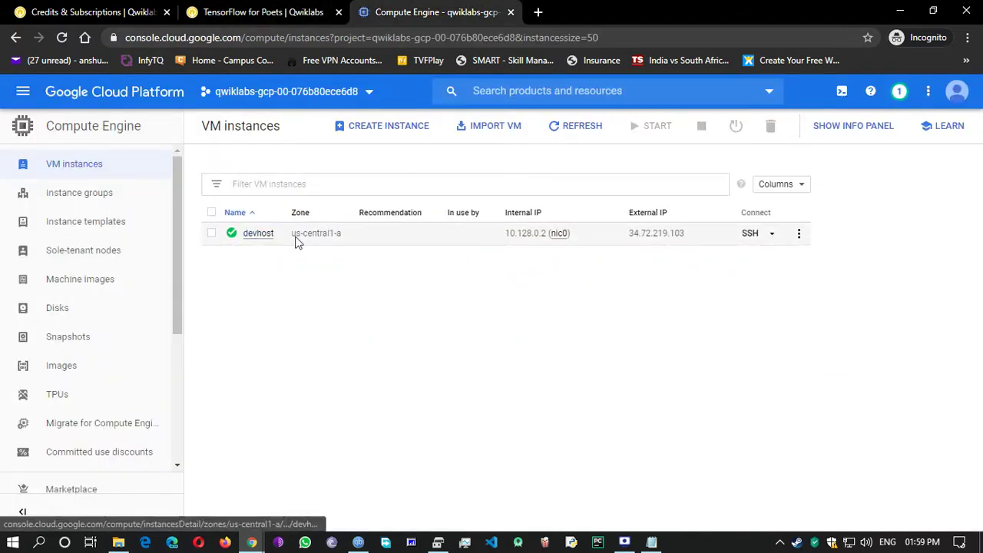
pyautogui.click(749, 235)
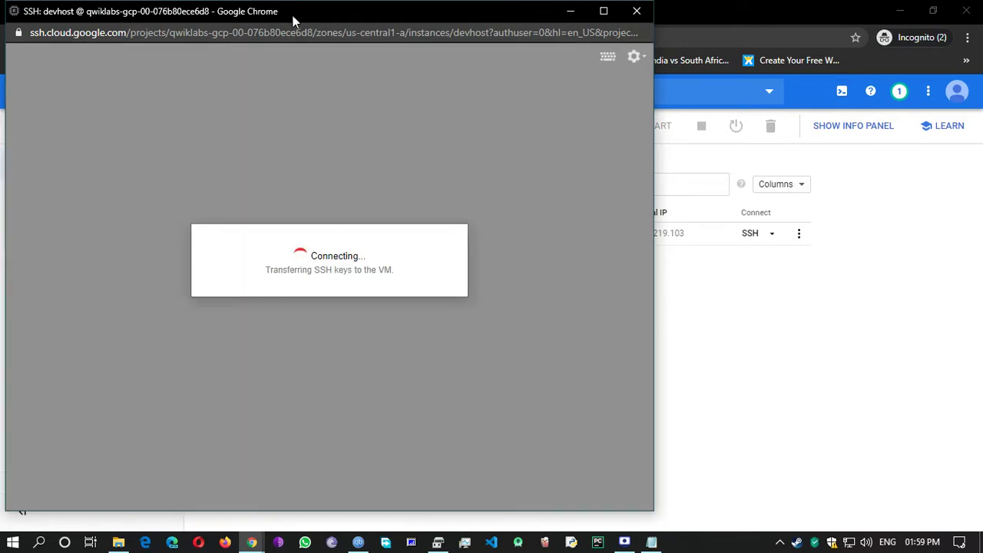
# Step: Arrange the devhost SSH window and the Compute Engine browser window side by side
pyautogui.moveTo(296, 13); pyautogui.dragTo(982, 95)
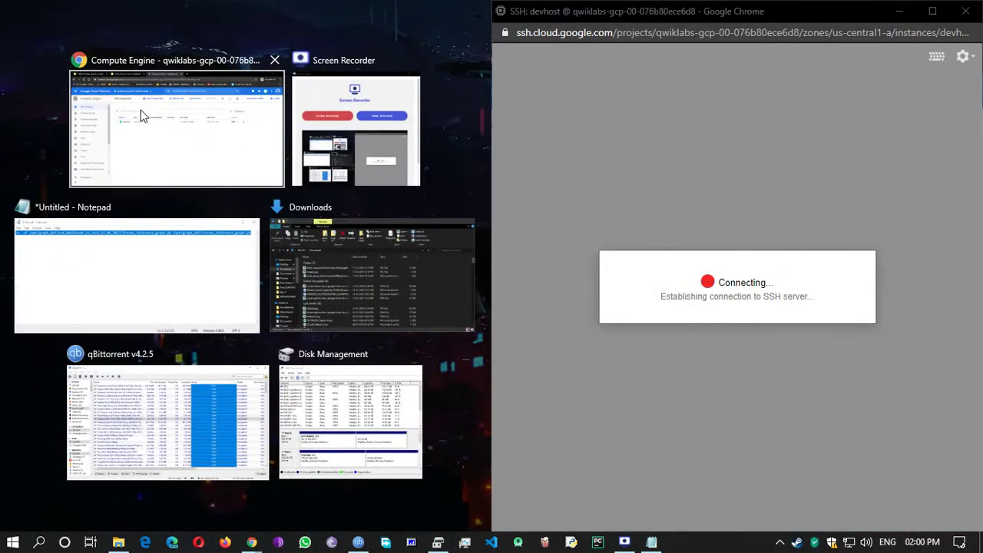
pyautogui.click(152, 127)
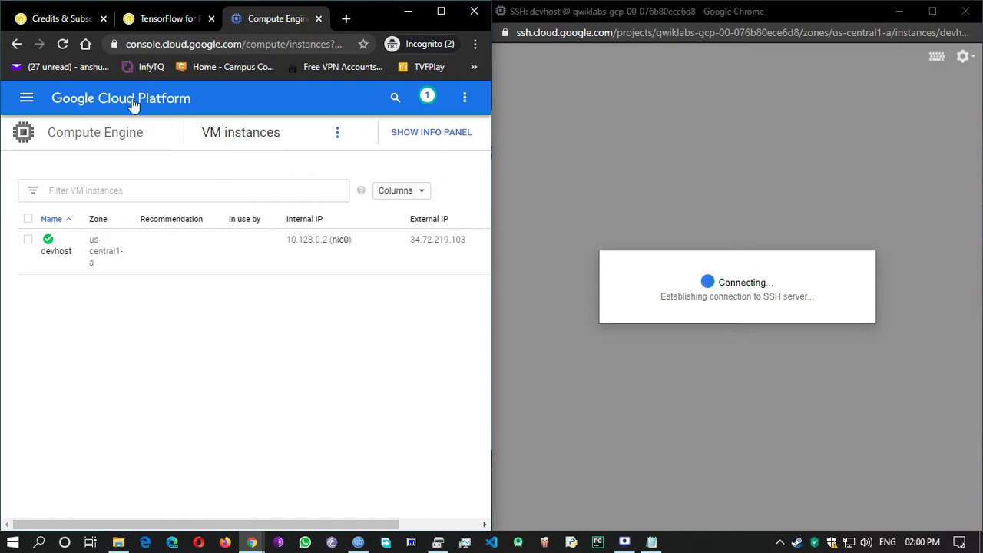
# Step: Bring up the lab's Install TensorFlow instructions beside the devhost SSH session and align the page to read them
pyautogui.click(147, 18)
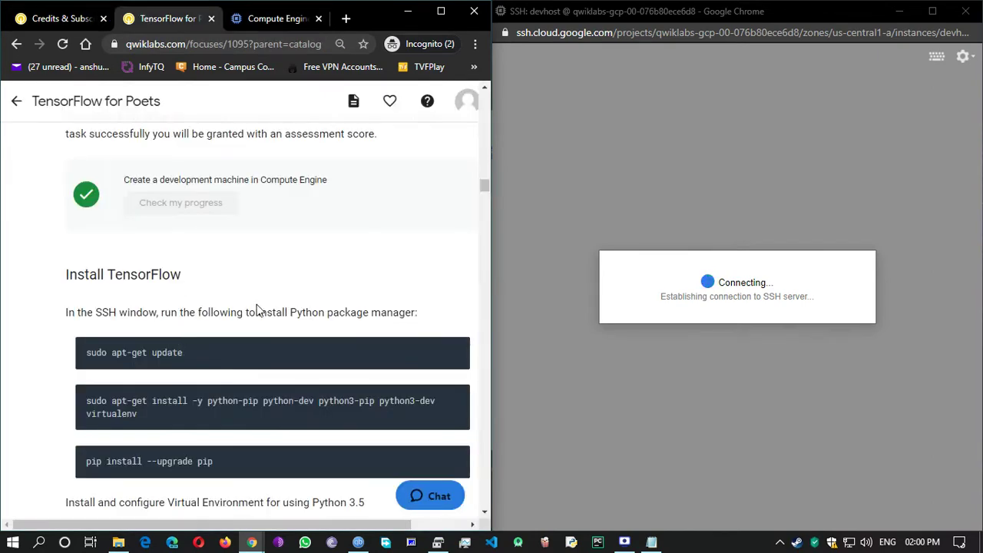
pyautogui.scroll(2, 255, 309)
pyautogui.scroll(-1, 261, 327)
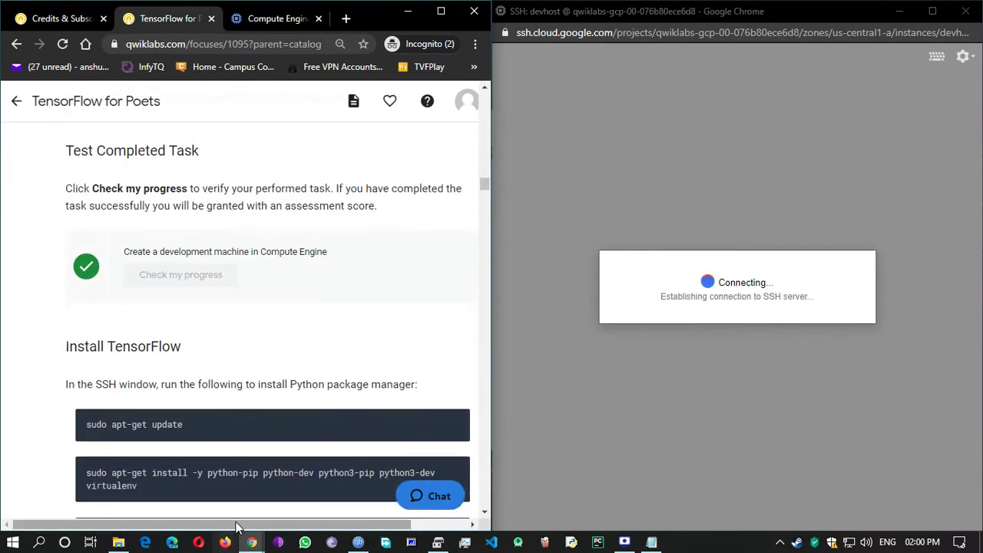
pyautogui.hscroll(1, 239, 529)
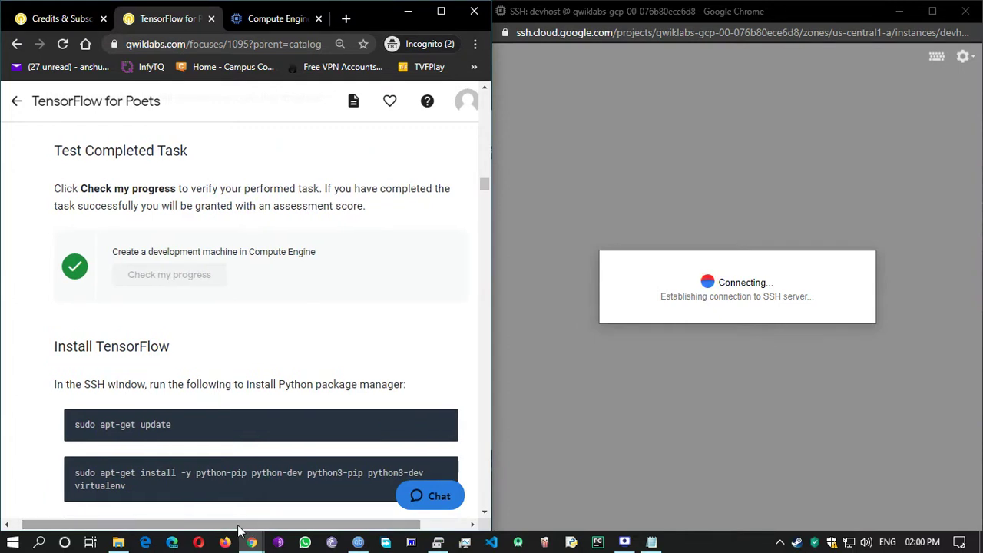
pyautogui.click(552, 332)
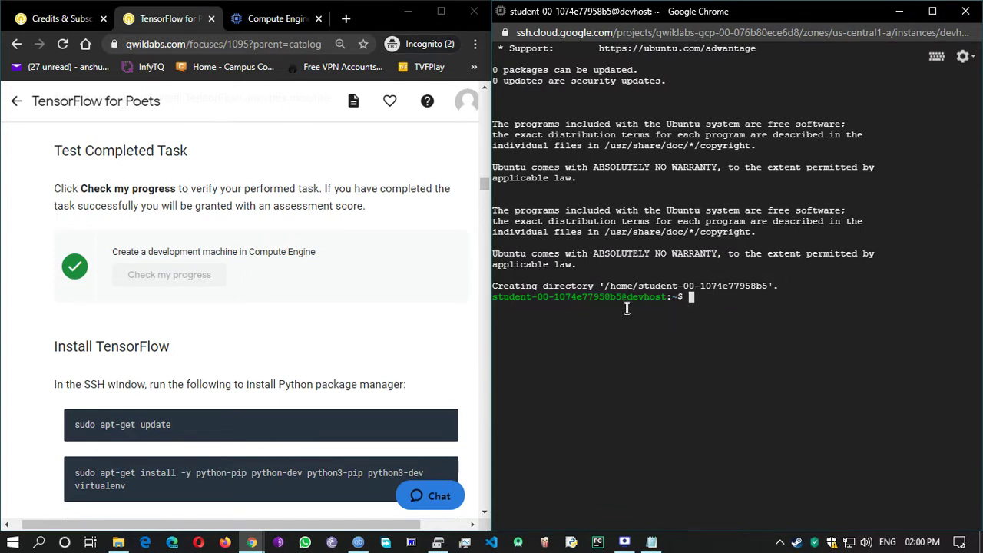
# Step: Review the lab instructions covering the devhost configuration, the Test Completed Task section and the start of Install TensorFlow
pyautogui.scroll(1, 209, 299)
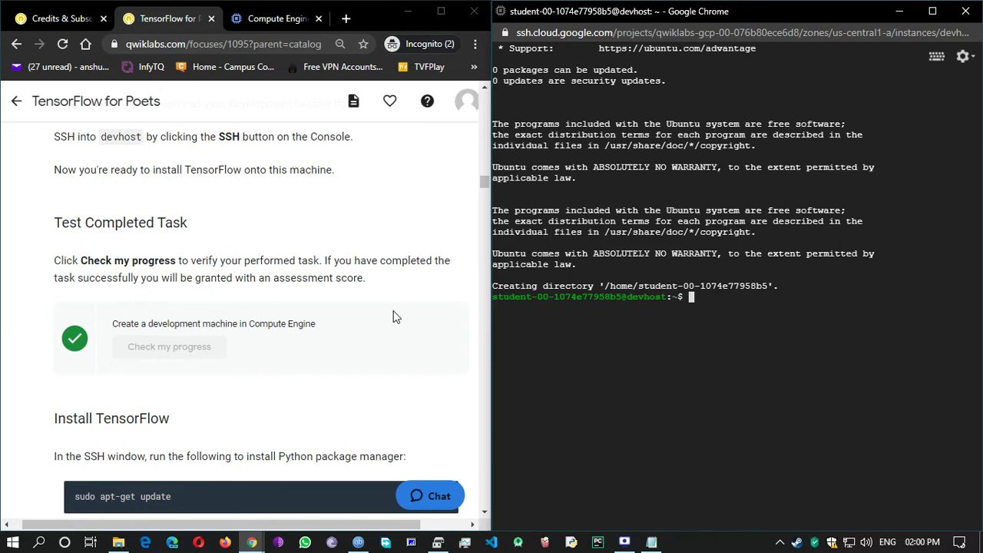
pyautogui.scroll(1, 395, 316)
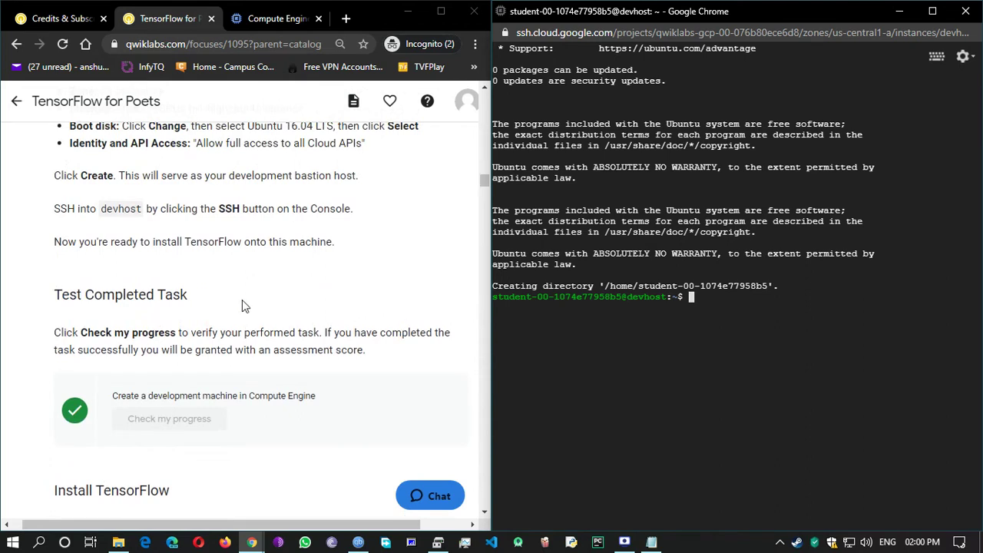
pyautogui.scroll(1, 119, 309)
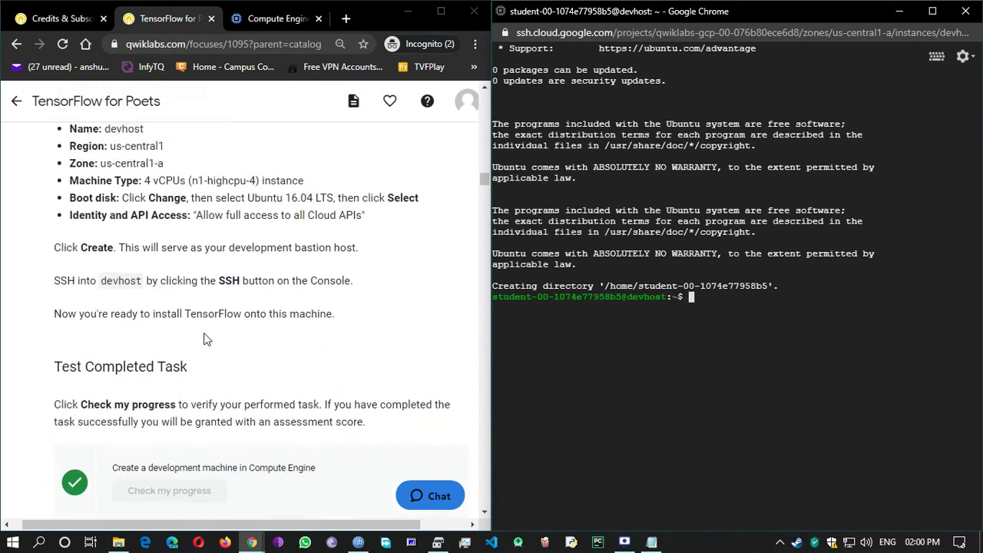
pyautogui.scroll(-1, 338, 405)
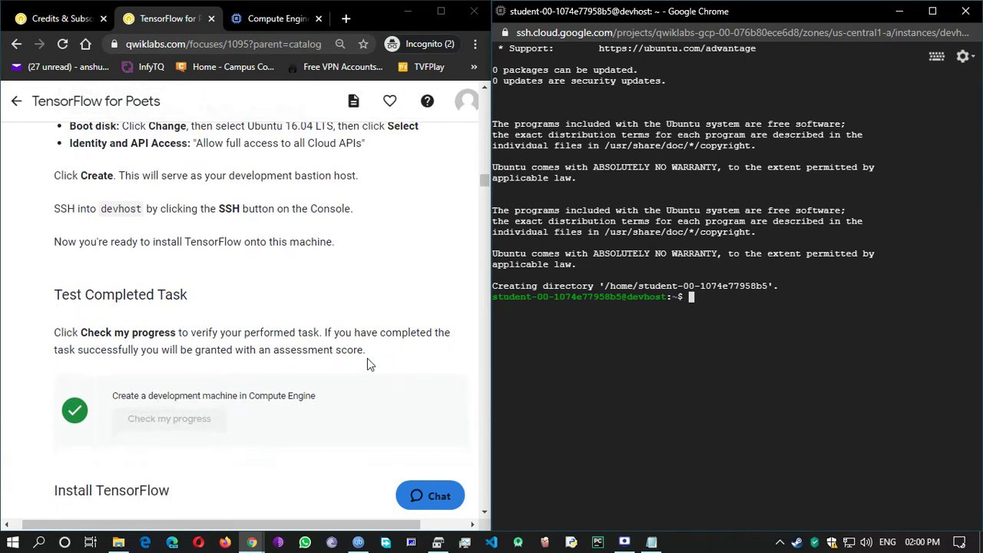
pyautogui.scroll(-1, 215, 353)
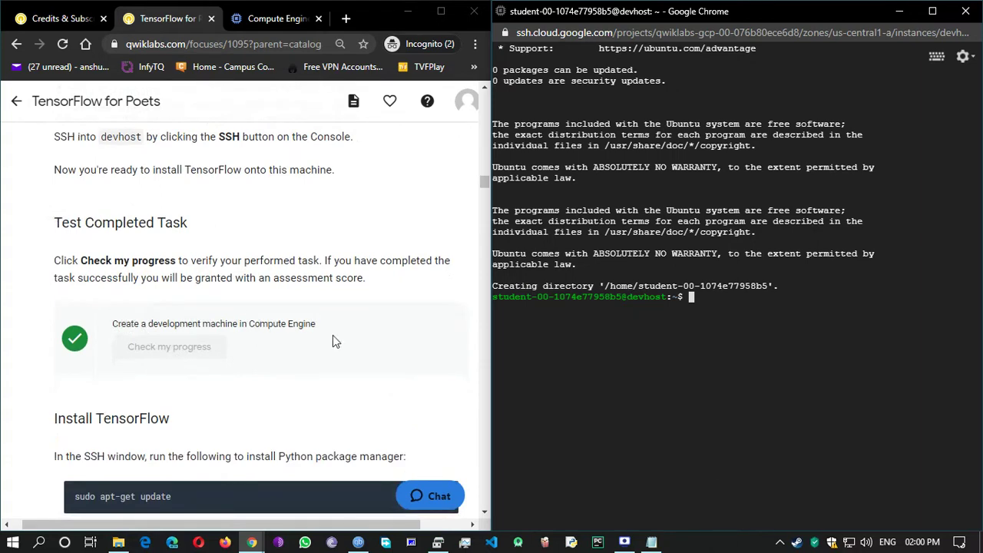
pyautogui.scroll(-2, 247, 330)
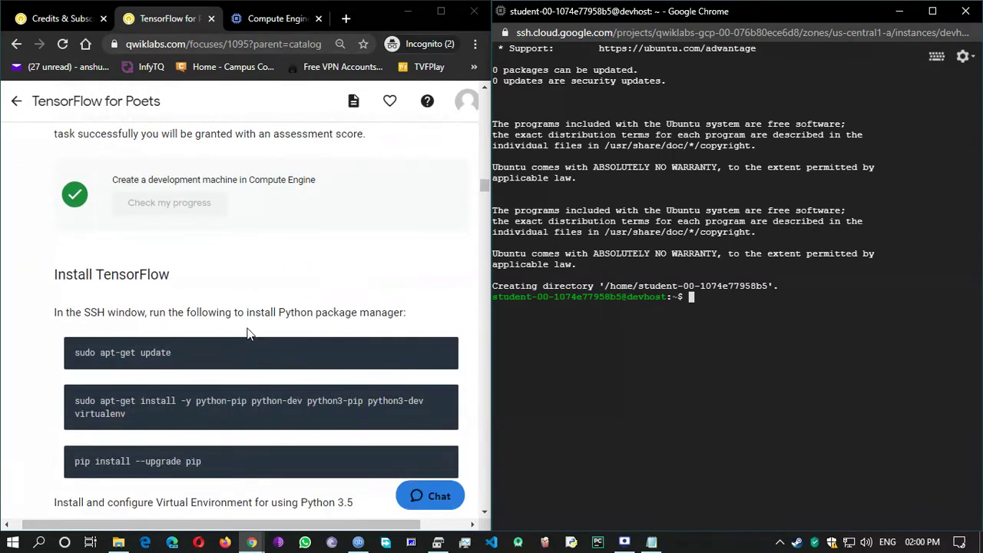
pyautogui.scroll(12, 247, 332)
pyautogui.scroll(13, 271, 335)
pyautogui.scroll(-5, 272, 342)
pyautogui.scroll(15, 271, 344)
pyautogui.scroll(2, 272, 346)
pyautogui.scroll(-10, 274, 345)
pyautogui.scroll(-20, 275, 346)
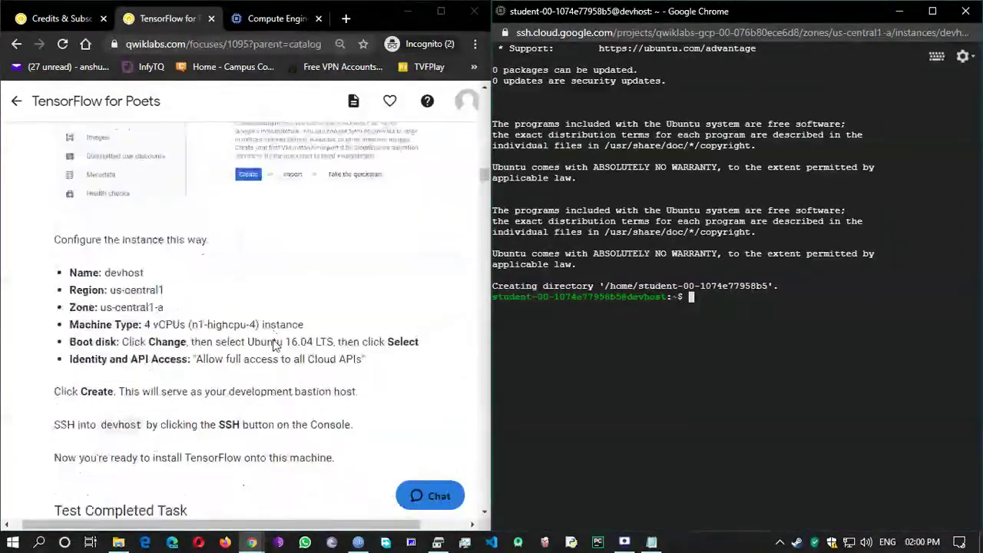
pyautogui.scroll(-9, 272, 345)
pyautogui.scroll(5, 273, 346)
pyautogui.scroll(-1, 273, 345)
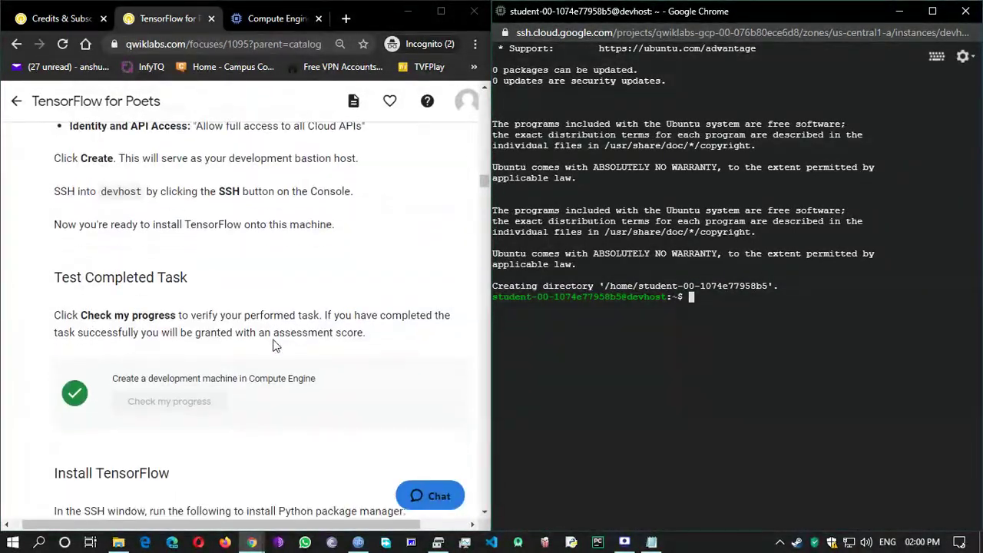
# Step: Update the package lists on devhost by running sudo apt-get update from the Install TensorFlow section
pyautogui.scroll(-6, 274, 346)
pyautogui.scroll(2, 430, 179)
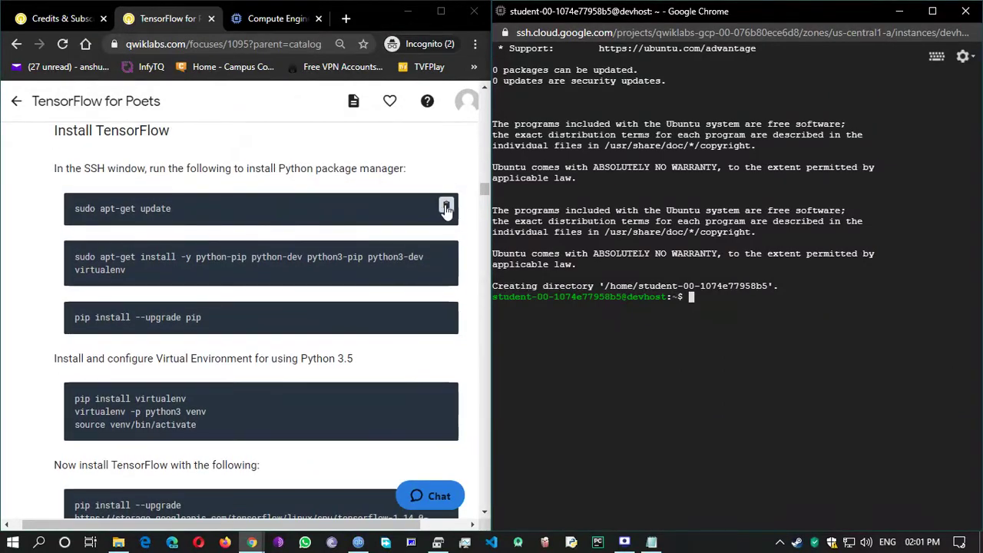
pyautogui.write('sudo apt-get update')
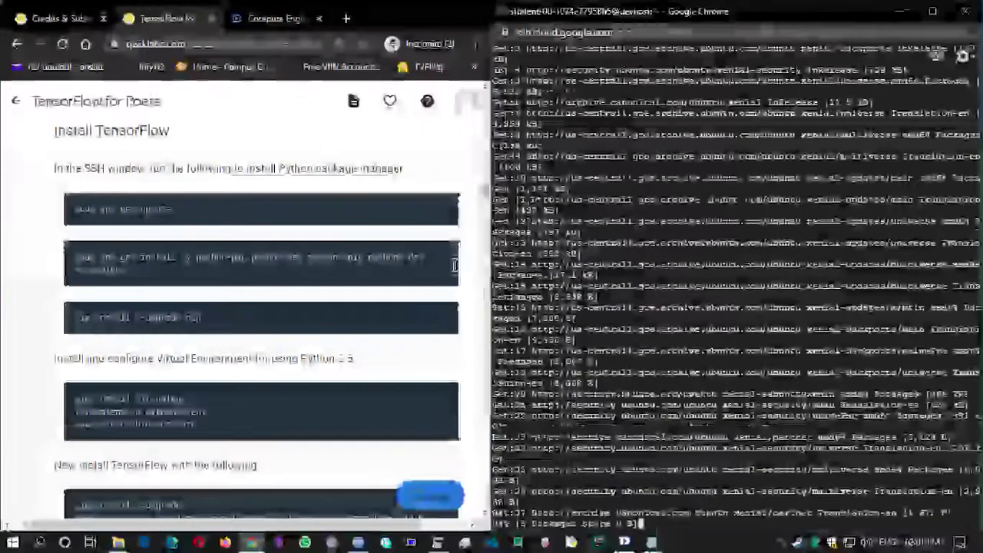
# Step: Install the Python packages on devhost with sudo apt-get install -y python-pip python-dev python3-pip python3-dev virtualenv
pyautogui.moveTo(382, 257)
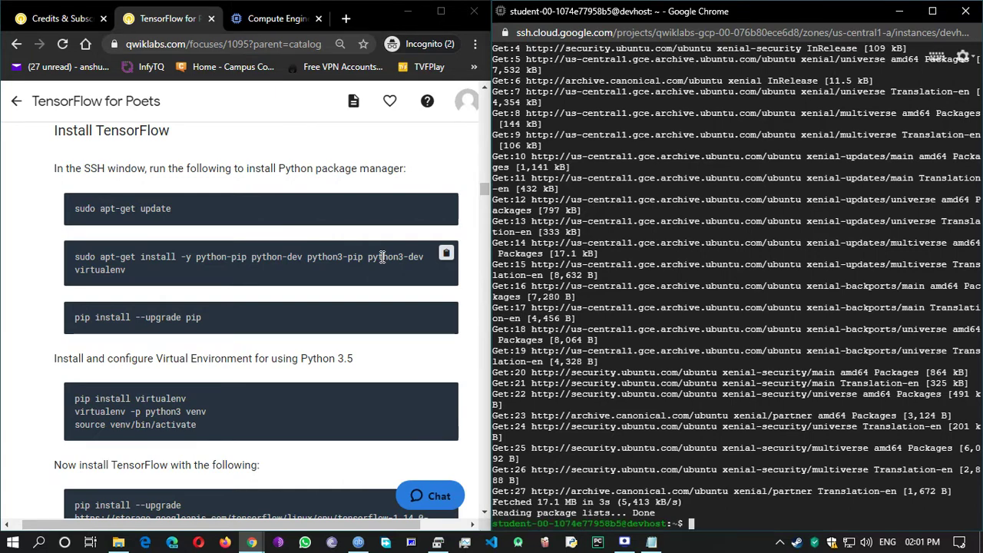
pyautogui.click(446, 253)
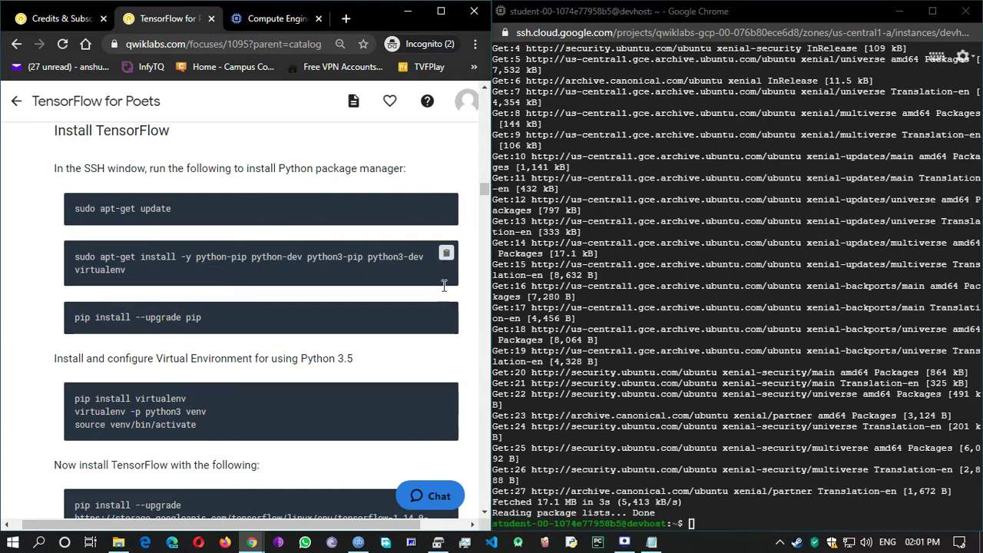
pyautogui.click(703, 523)
pyautogui.hotkey('ctrl', 'v')
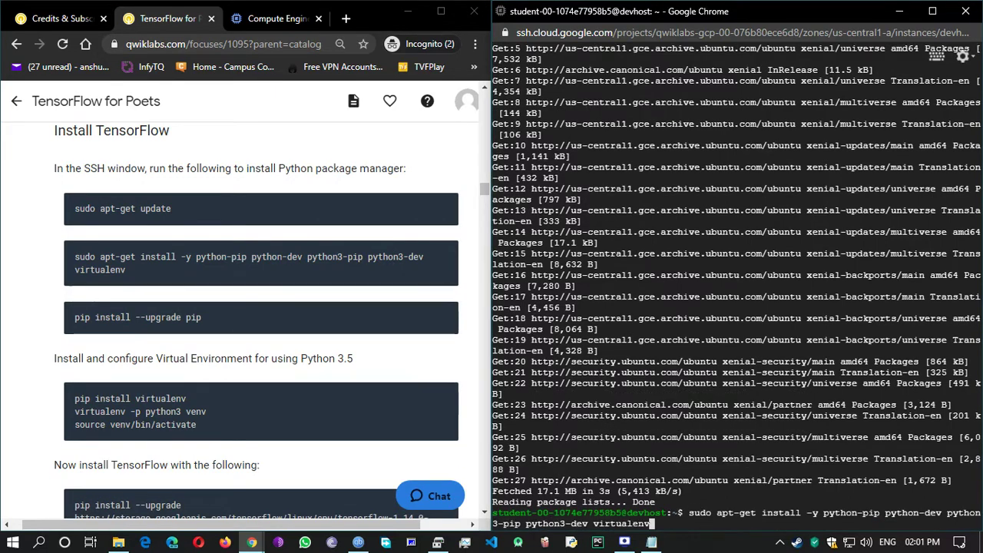
pyautogui.press('Return')
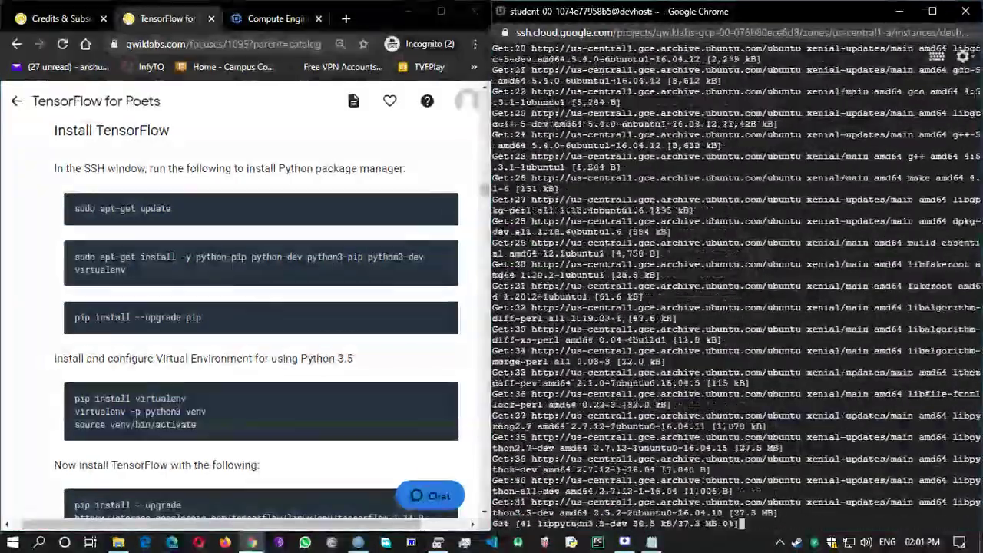
# Step: Upgrade pip on devhost by running the lab's command pip install --upgrade pip
pyautogui.moveTo(343, 329)
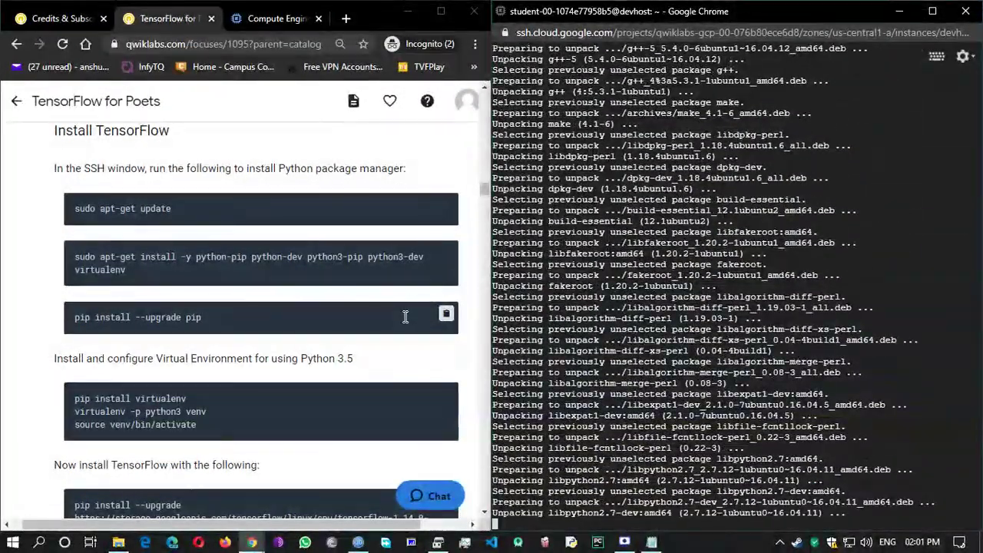
pyautogui.click(444, 316)
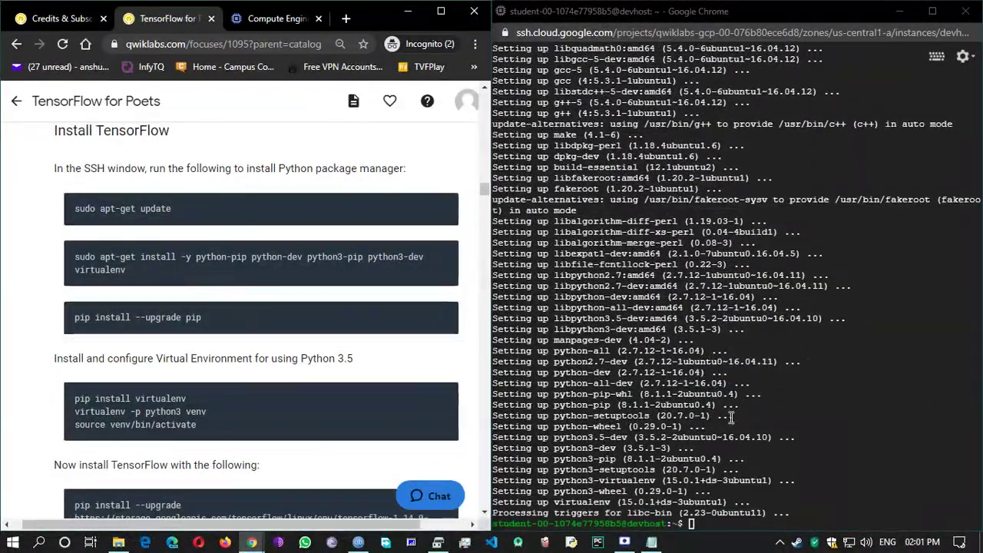
pyautogui.click(702, 523)
pyautogui.hotkey('ctrl', 'v')
pyautogui.press('Return')
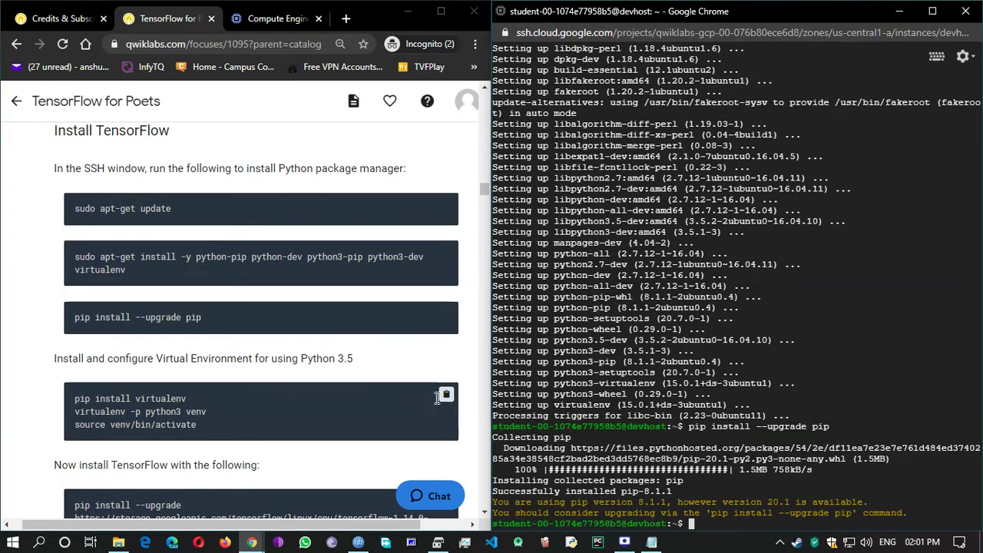
# Step: Install virtualenv, create the Python 3 environment venv and activate it with source venv/bin/activate
pyautogui.click(445, 395)
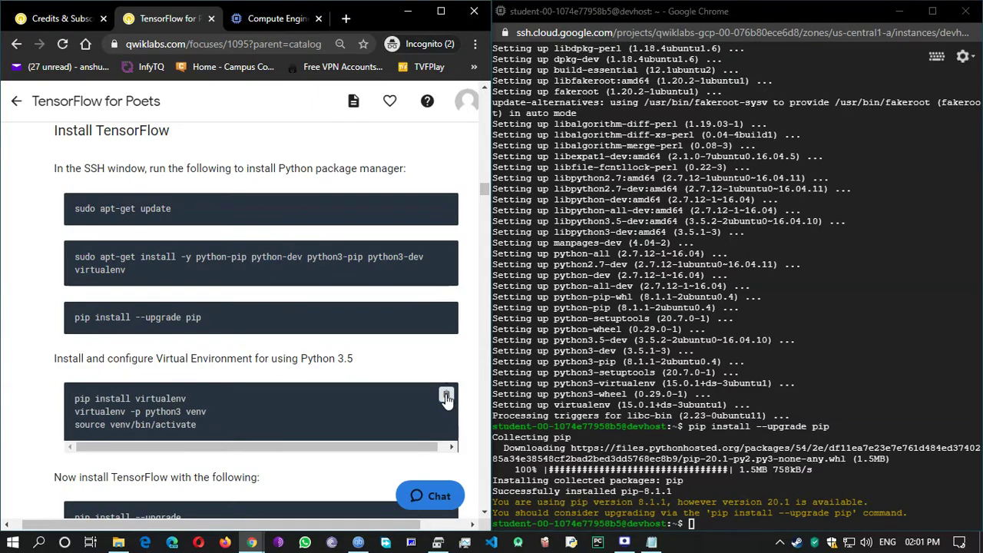
pyautogui.click(699, 521)
pyautogui.hotkey('ctrl', 'v')
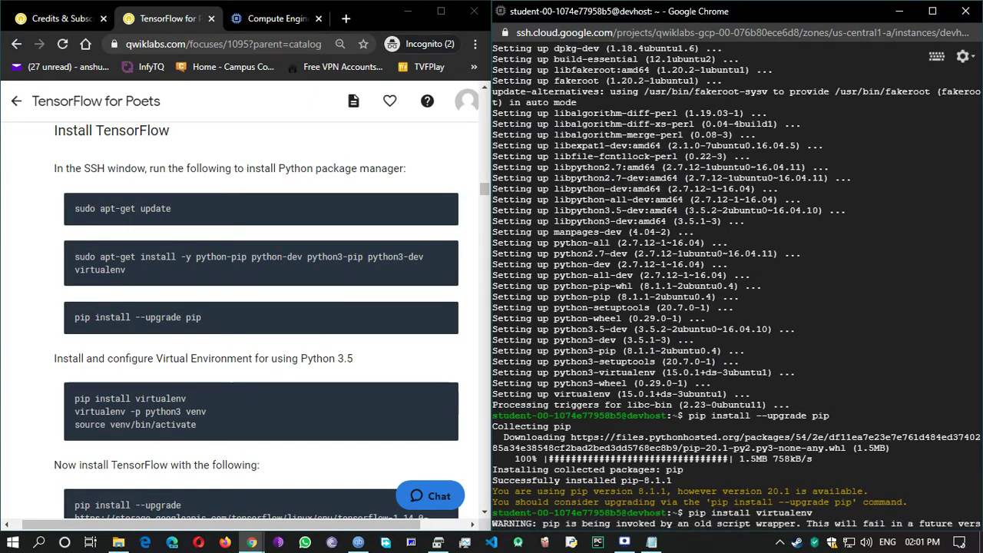
pyautogui.press('Return')
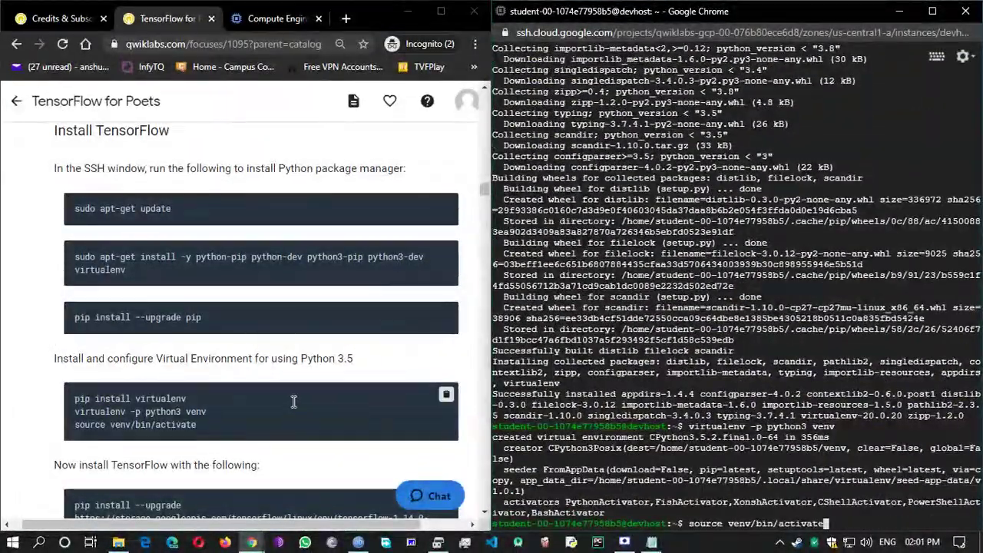
pyautogui.scroll(-1, 291, 402)
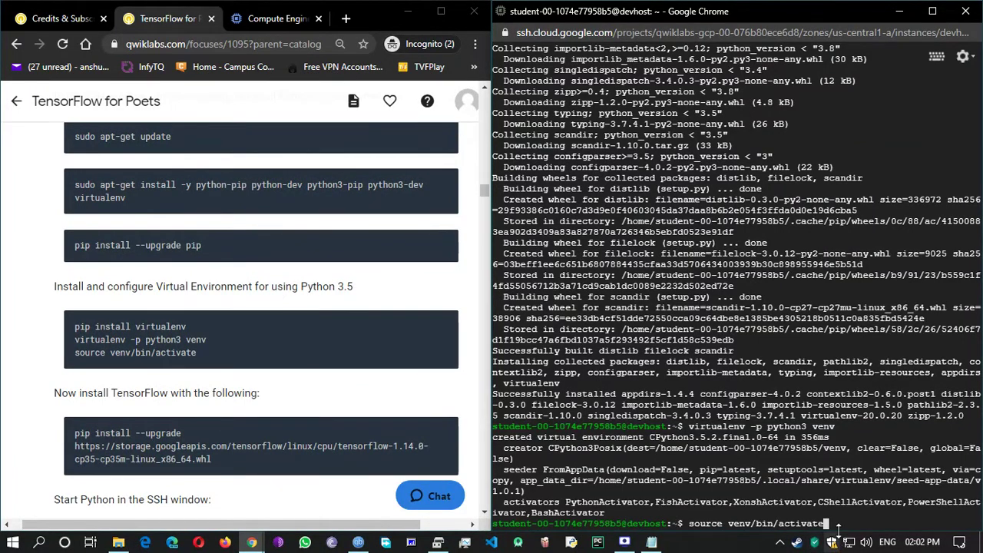
pyautogui.press('Return')
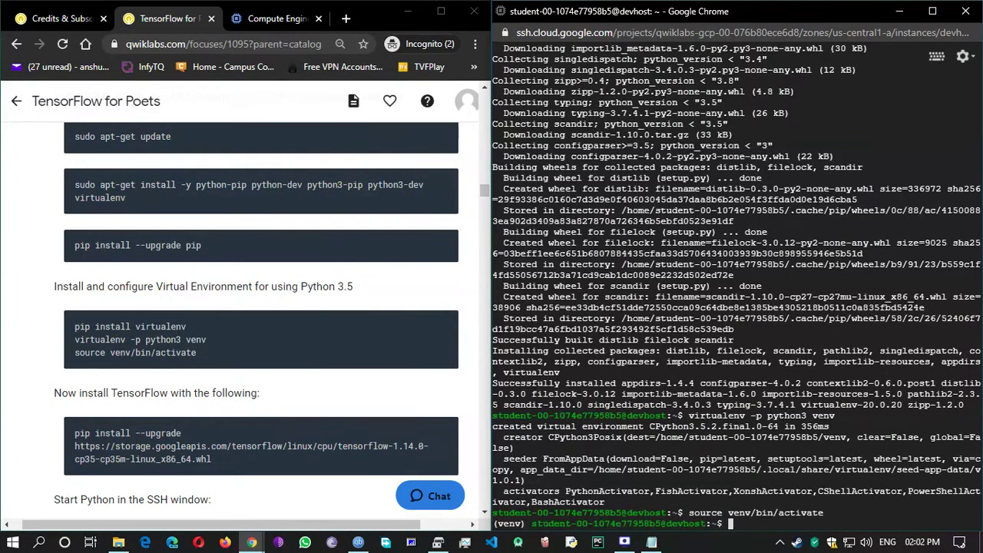
# Step: Install TensorFlow 1.14.0 in the virtual environment with the lab's pip install --upgrade command for tensorflow-1.14.0-cp35-cp35m-linux_x86_64.whl
pyautogui.scroll(-1, 262, 372)
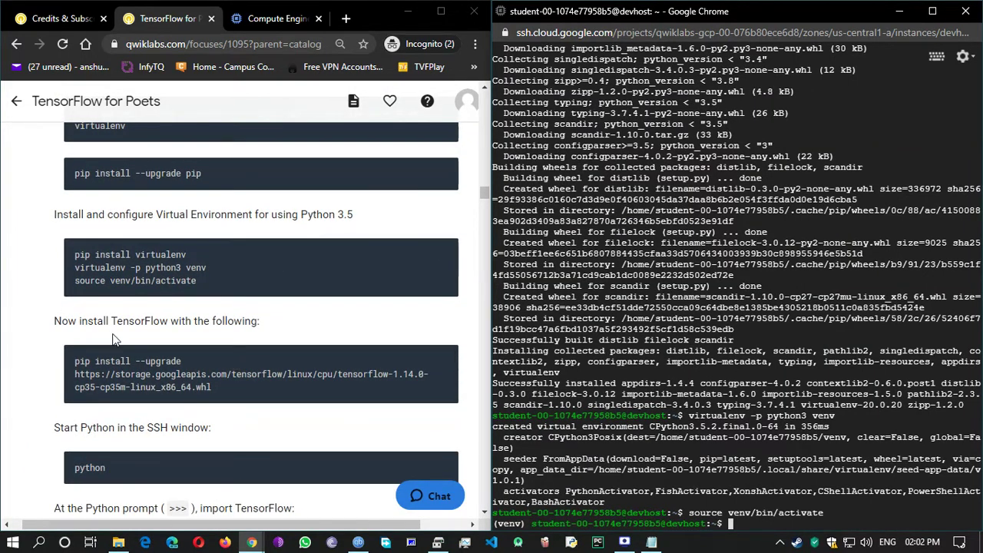
pyautogui.click(445, 358)
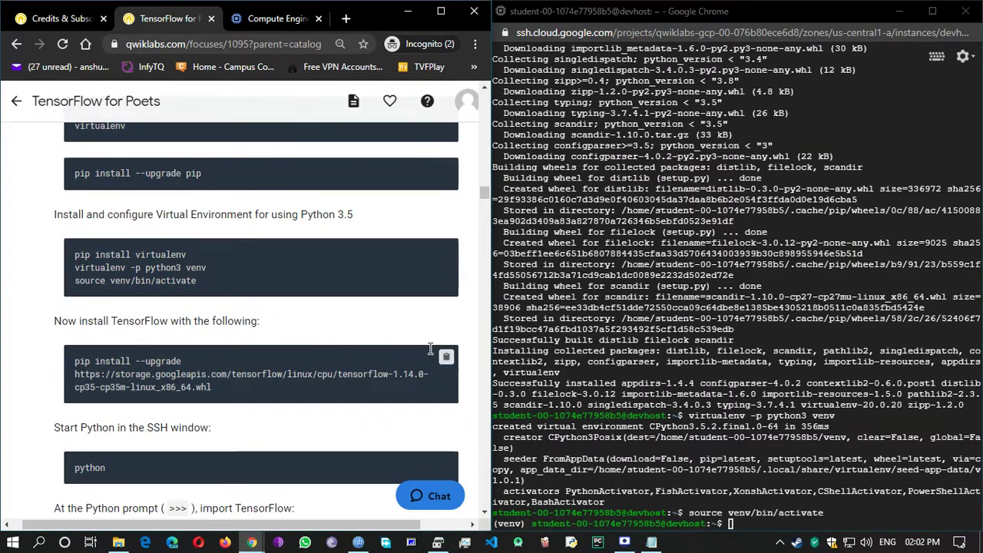
pyautogui.click(755, 523)
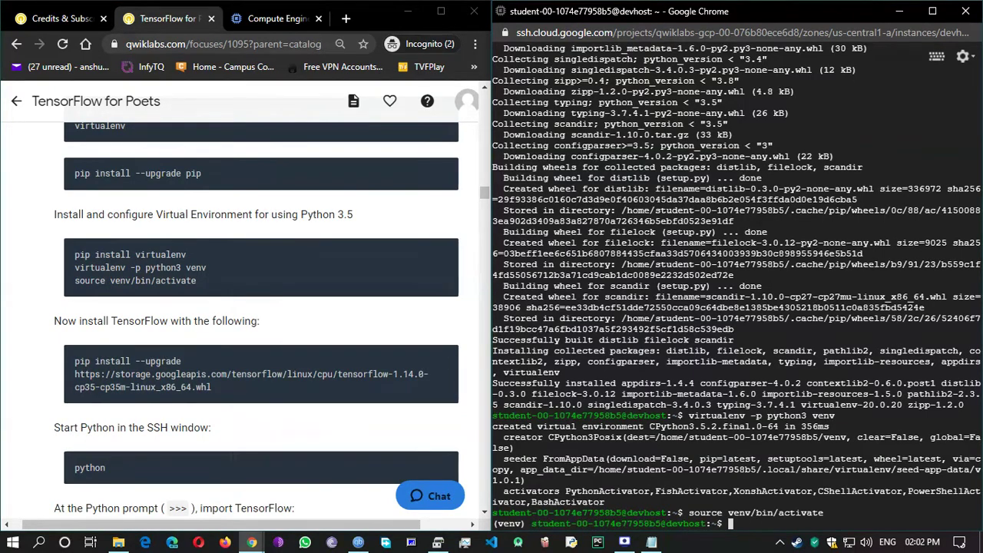
pyautogui.hotkey('ctrl', 'v')
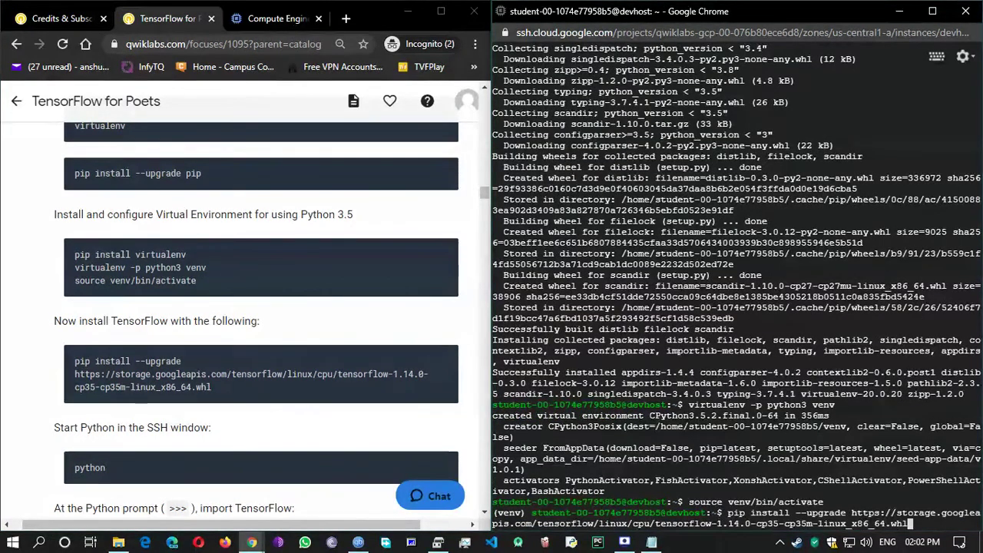
pyautogui.press('Return')
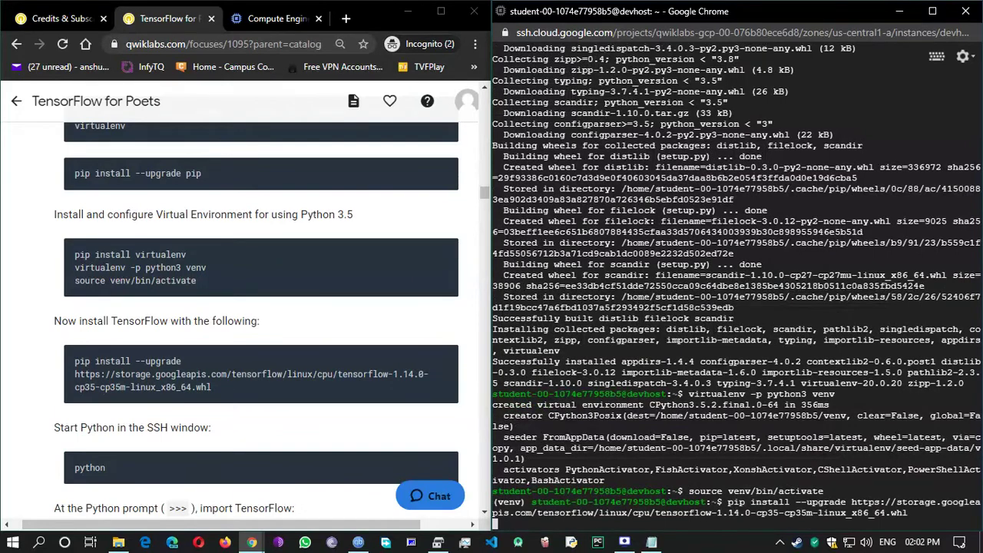
# Step: Read the lab's next instructions and start the Python interpreter in the devhost SSH session with the python command
pyautogui.scroll(-1, 317, 397)
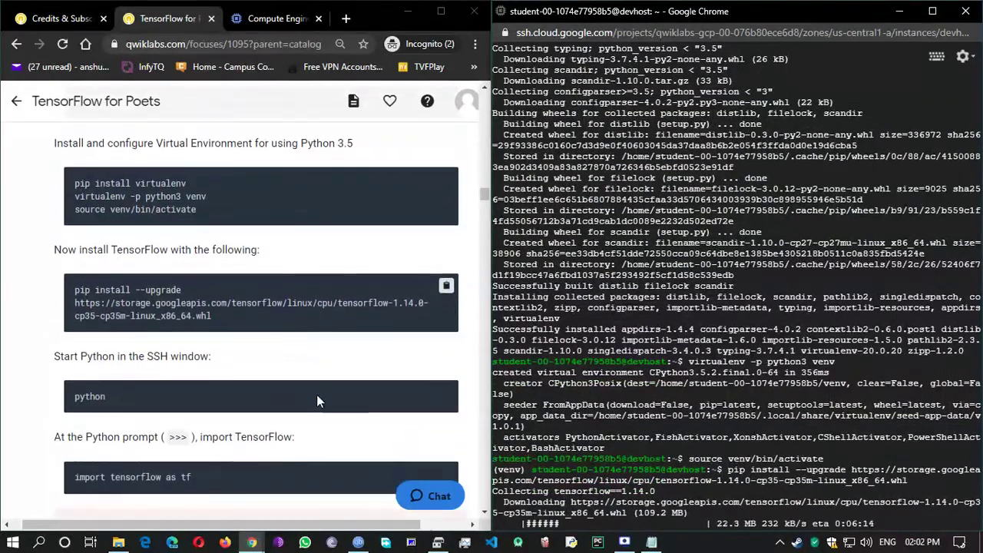
pyautogui.scroll(-1, 318, 399)
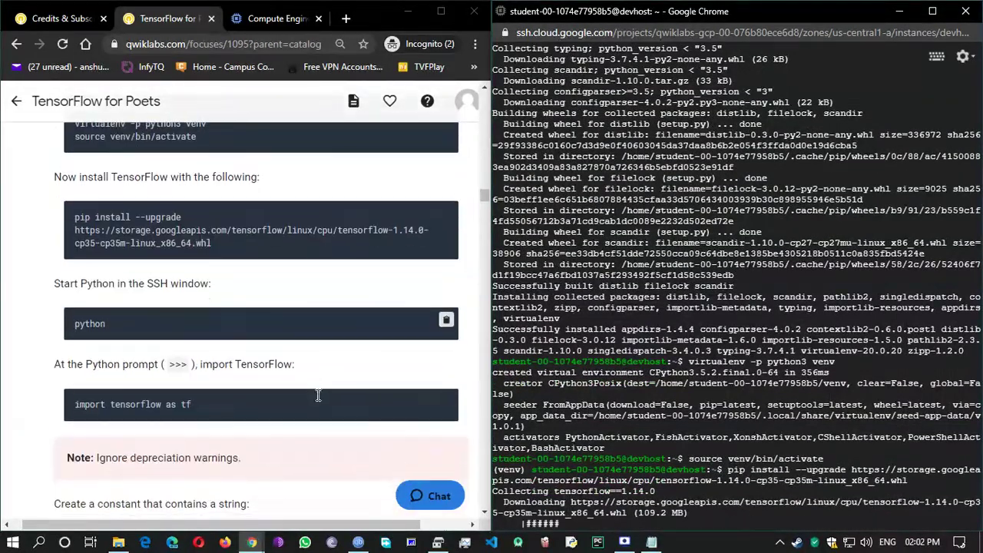
pyautogui.click(412, 336)
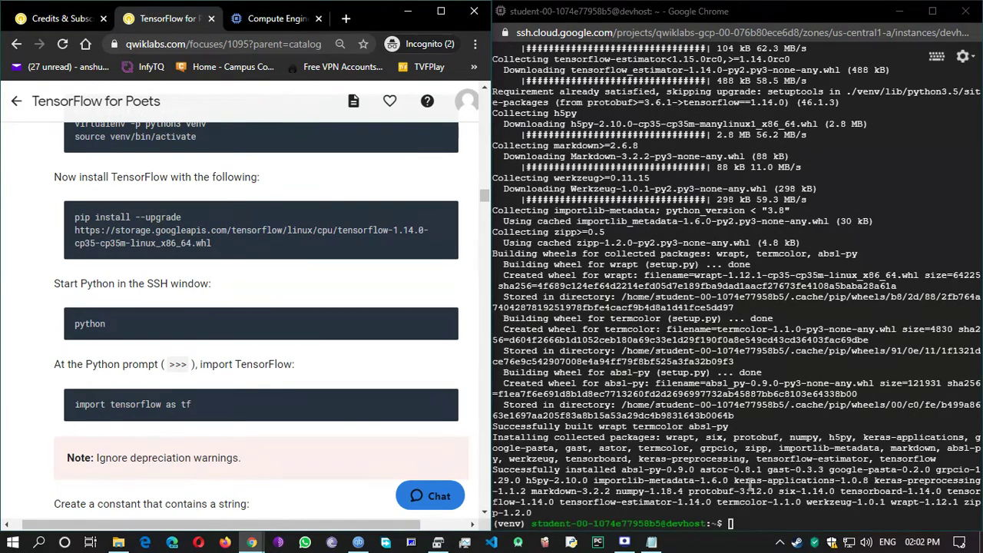
pyautogui.click(749, 484)
pyautogui.write('python')
pyautogui.press('Return')
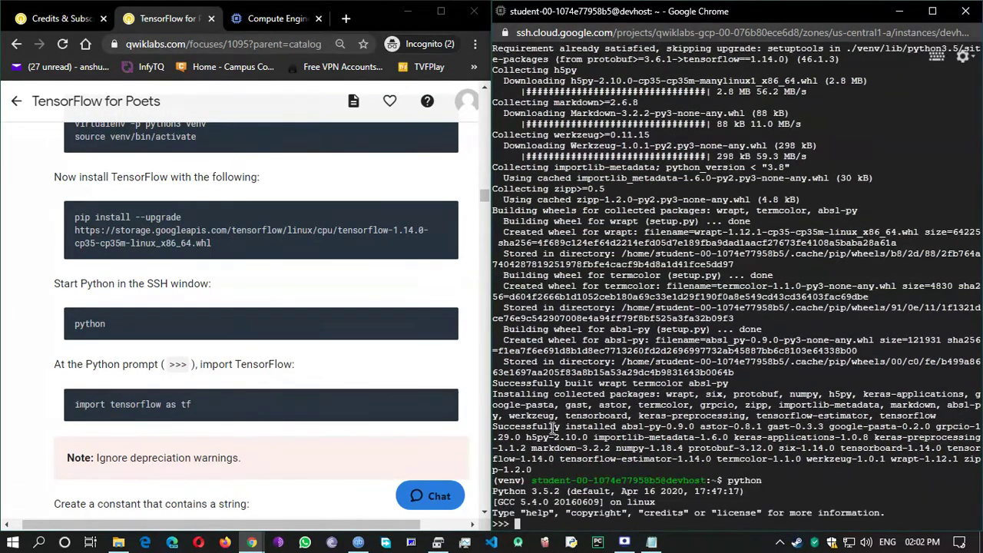
# Step: Import TensorFlow at the Python prompt with the lab's command import tensorflow as tf
pyautogui.scroll(-1, 299, 388)
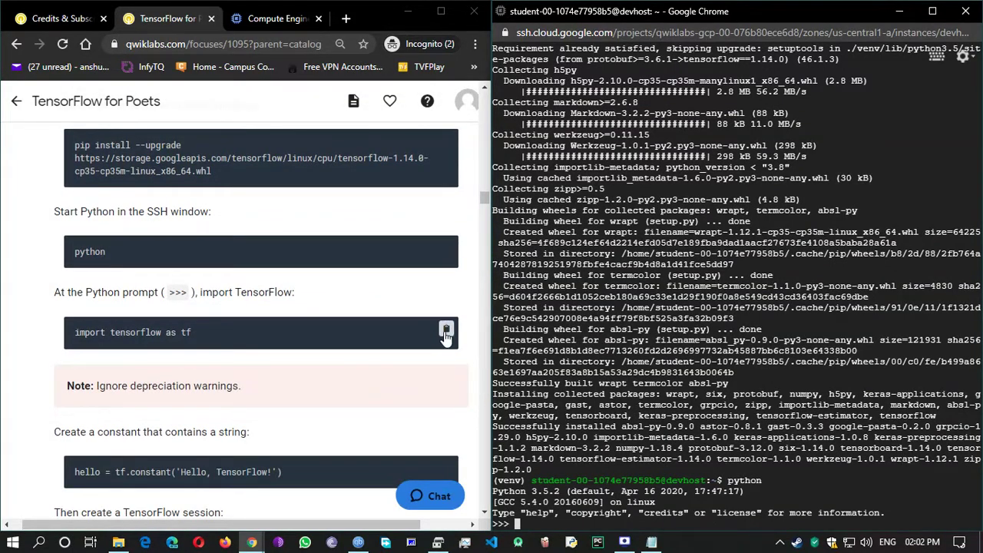
pyautogui.click(445, 332)
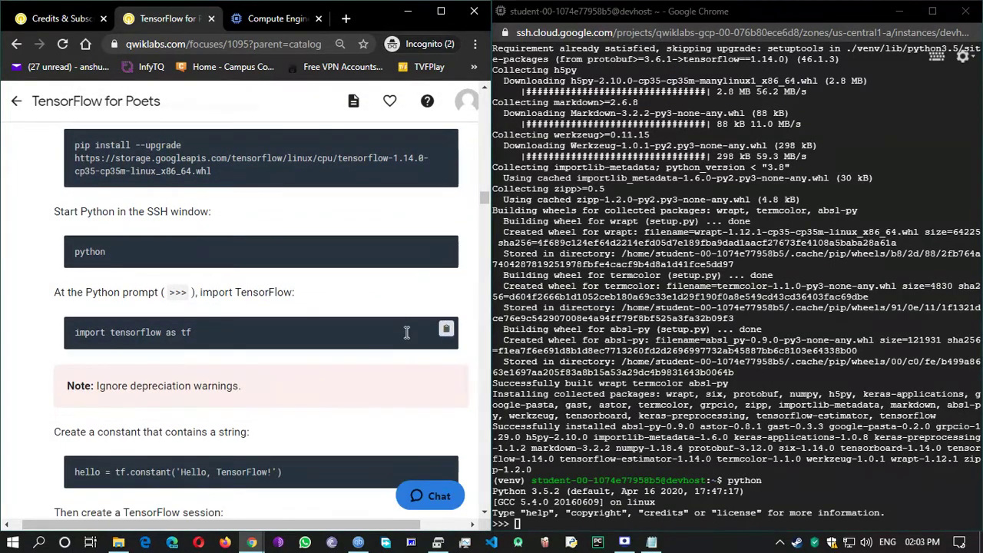
pyautogui.click(528, 524)
pyautogui.hotkey('ctrl', 'v')
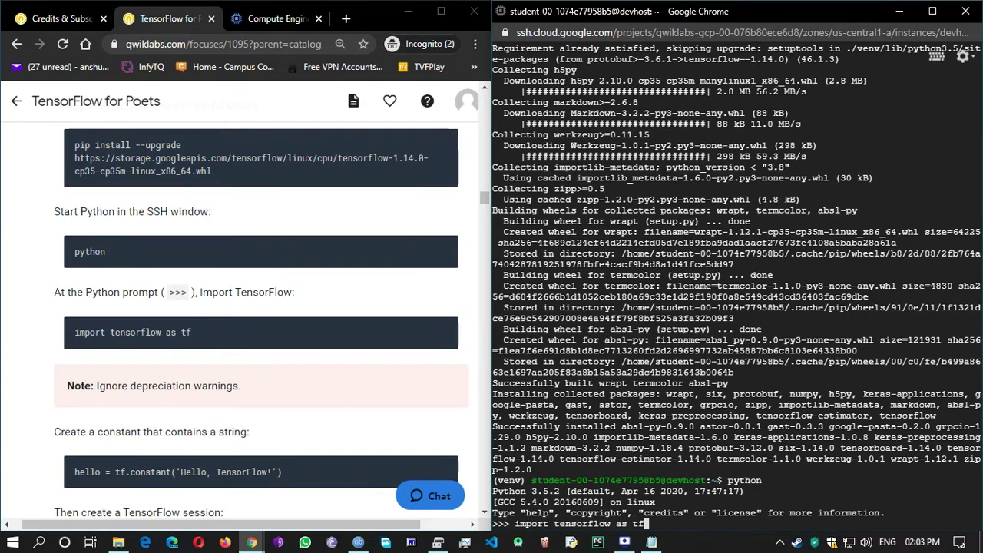
pyautogui.press('Return')
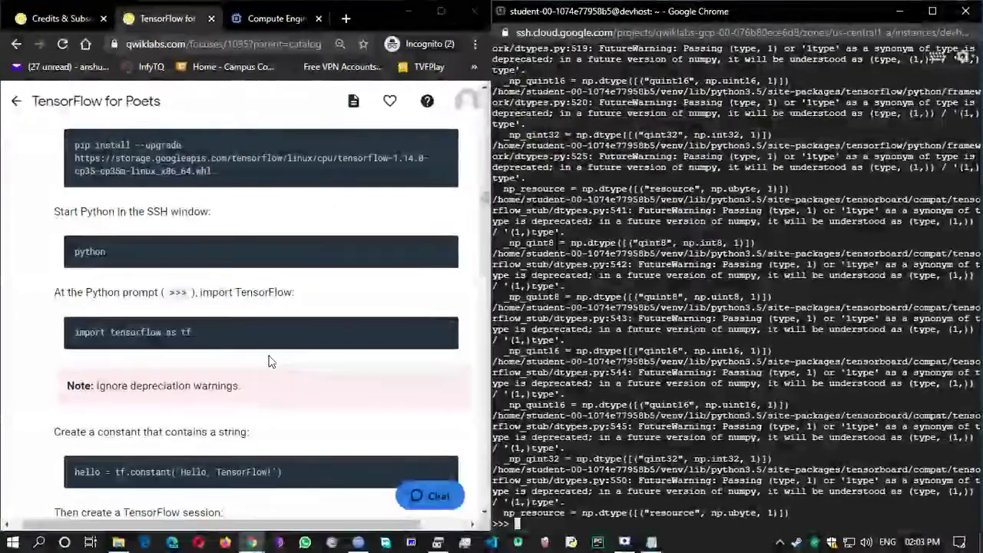
# Step: Create the string constant by running hello = tf.constant('Hello, TensorFlow!') in the Python shell
pyautogui.scroll(-1, 269, 361)
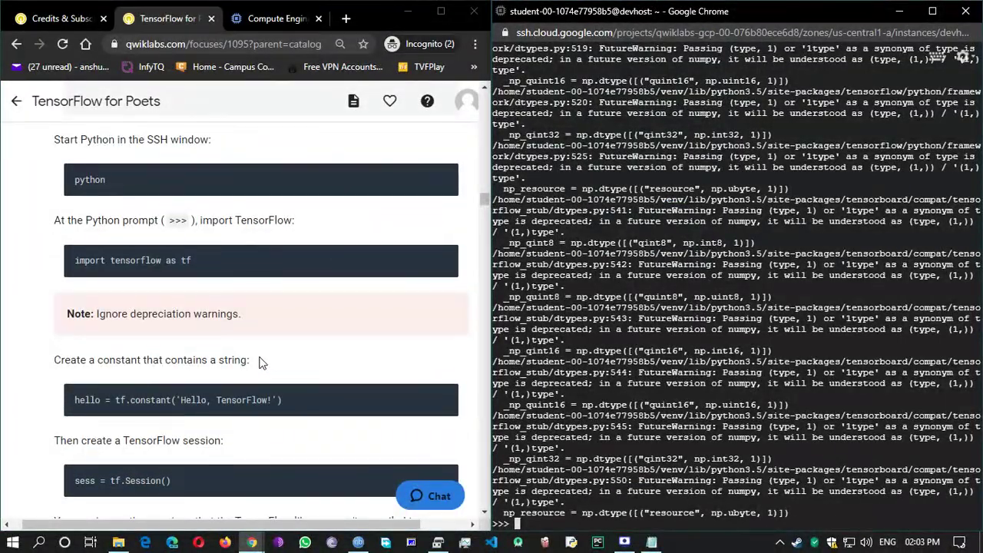
pyautogui.scroll(-1, 258, 363)
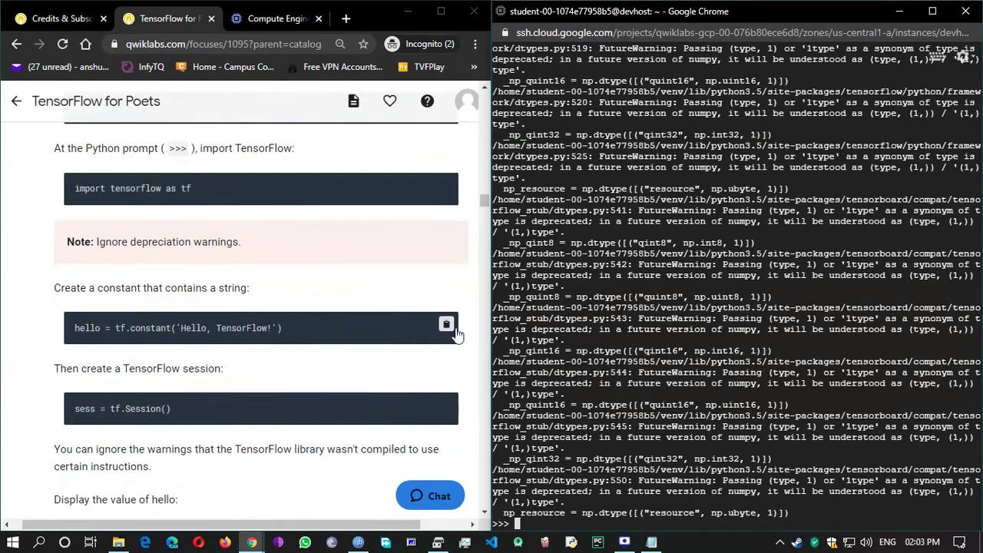
pyautogui.click(446, 324)
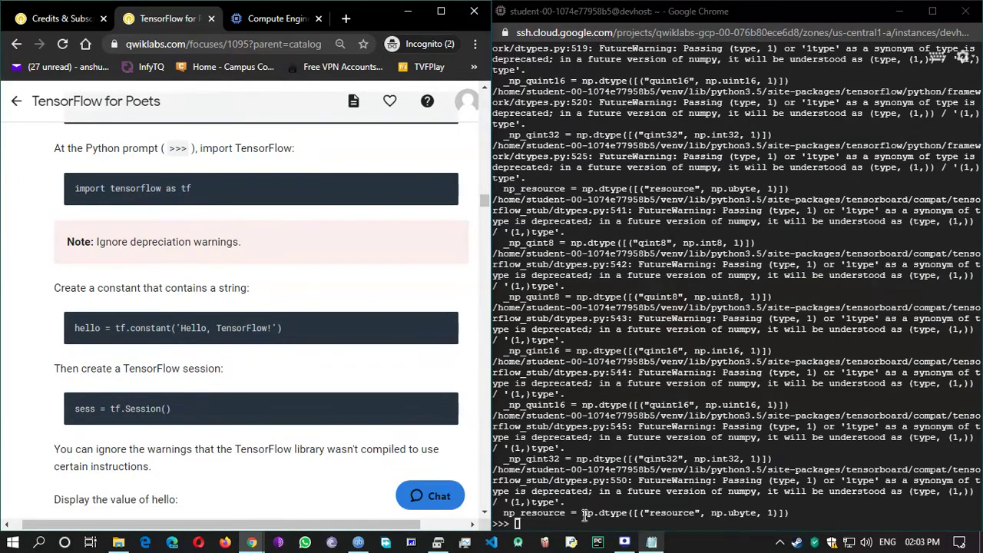
pyautogui.click(558, 518)
pyautogui.hotkey('ctrl', 'v')
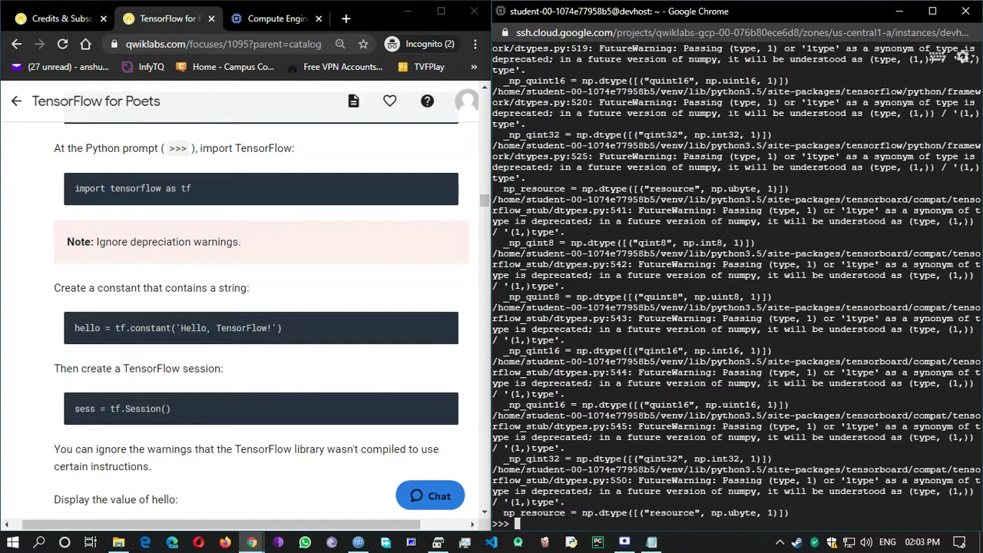
pyautogui.press('Return')
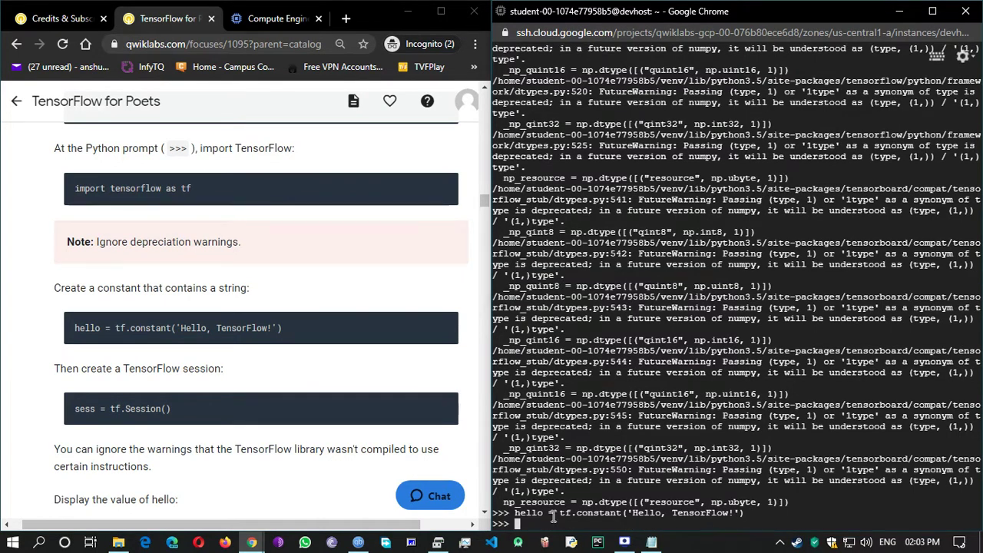
# Step: Create a TensorFlow session in the Python shell with sess = tf.Session()
pyautogui.scroll(-1, 381, 392)
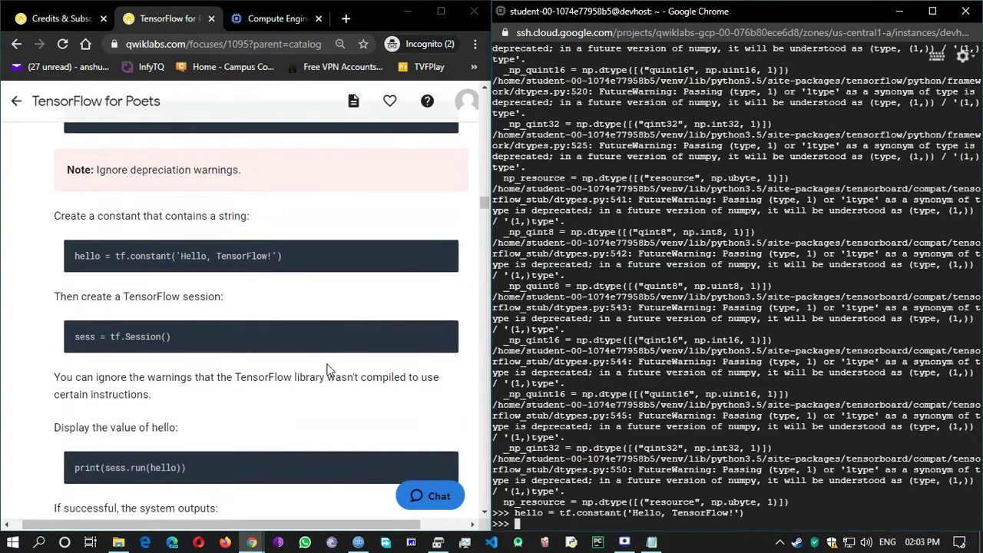
pyautogui.click(445, 336)
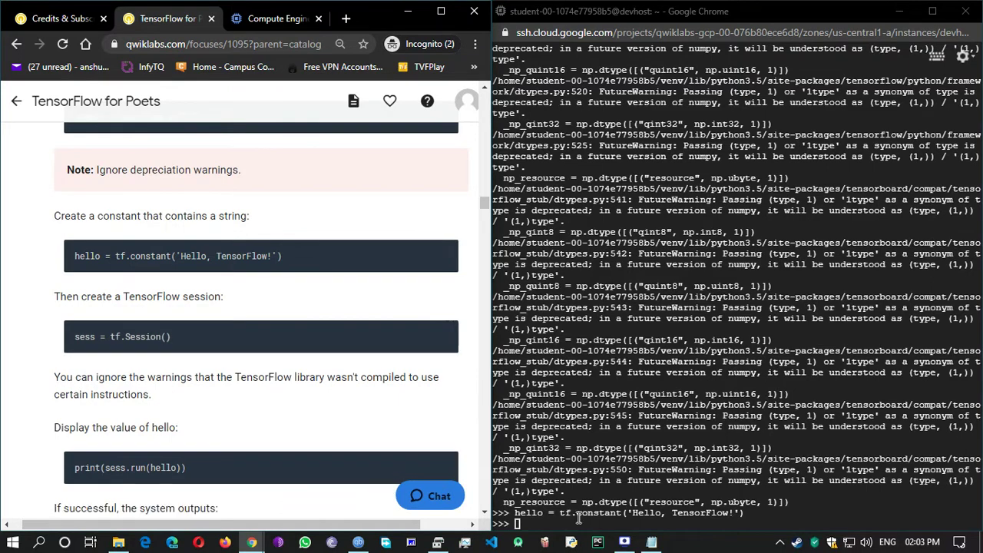
pyautogui.click(548, 524)
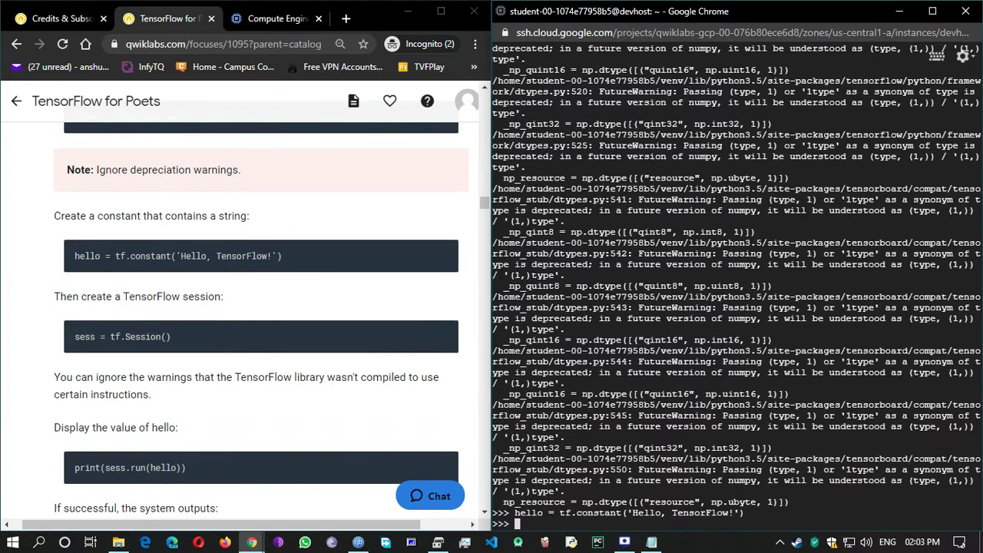
pyautogui.hotkey('ctrl', 'v')
pyautogui.press('Return')
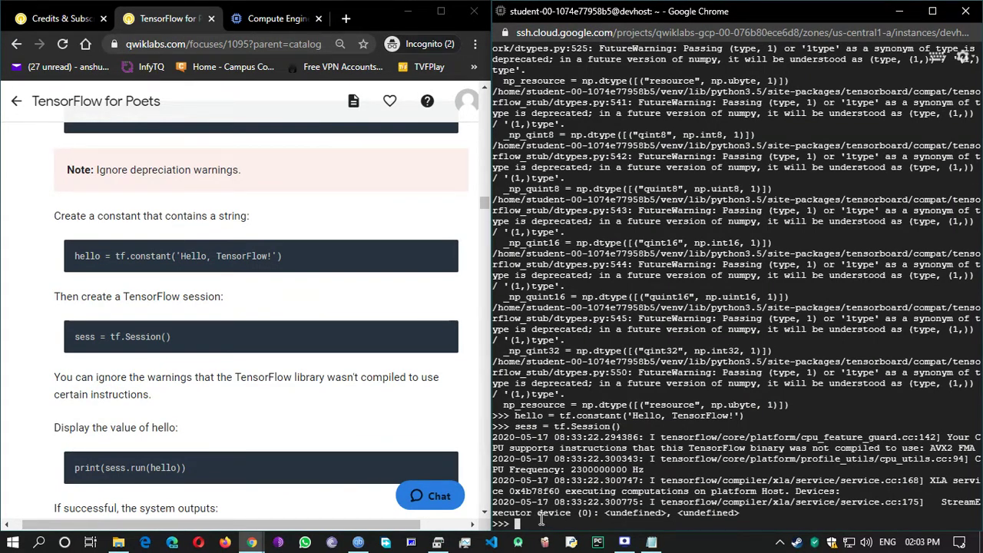
# Step: Display the value of the hello constant by running print(sess.run(hello))
pyautogui.scroll(-2, 174, 365)
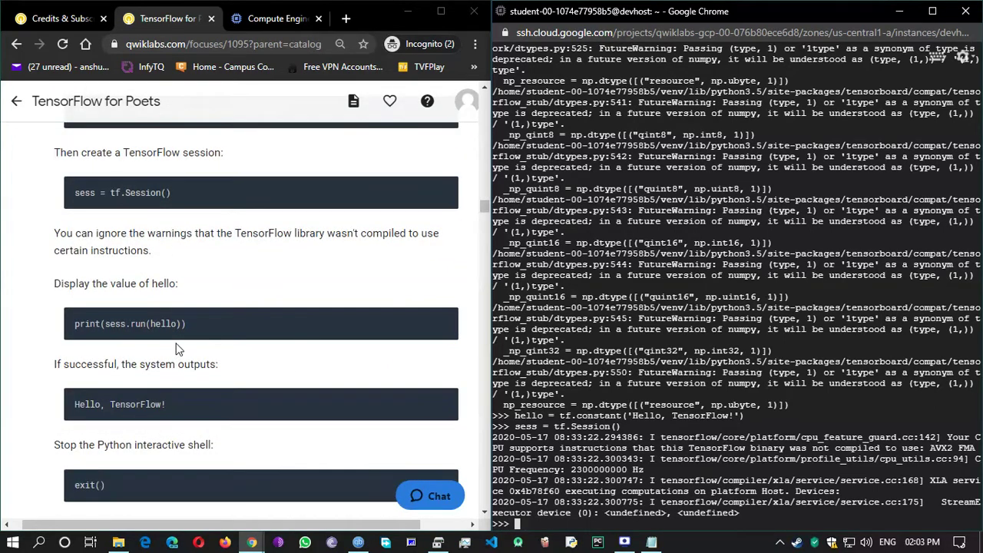
pyautogui.moveTo(416, 318)
pyautogui.click(446, 322)
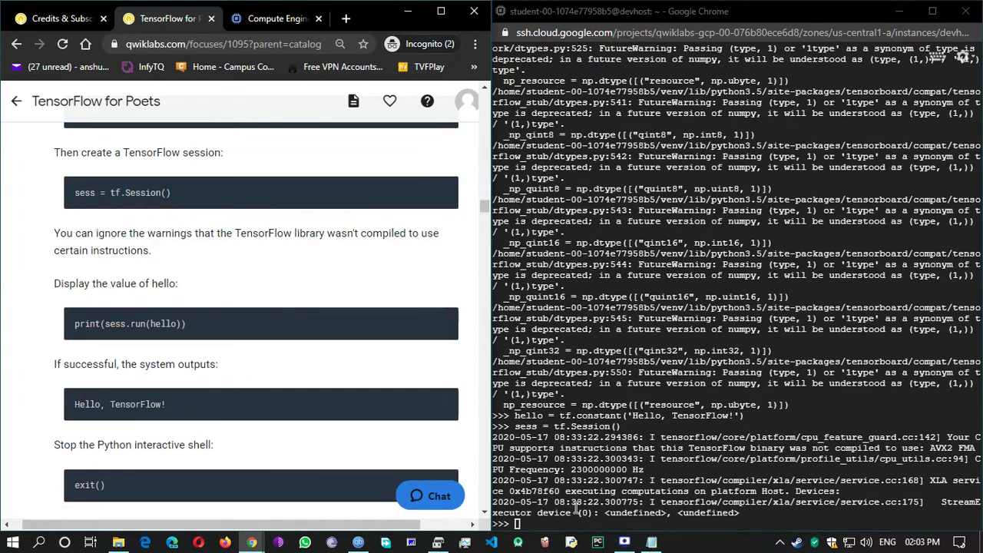
pyautogui.click(540, 526)
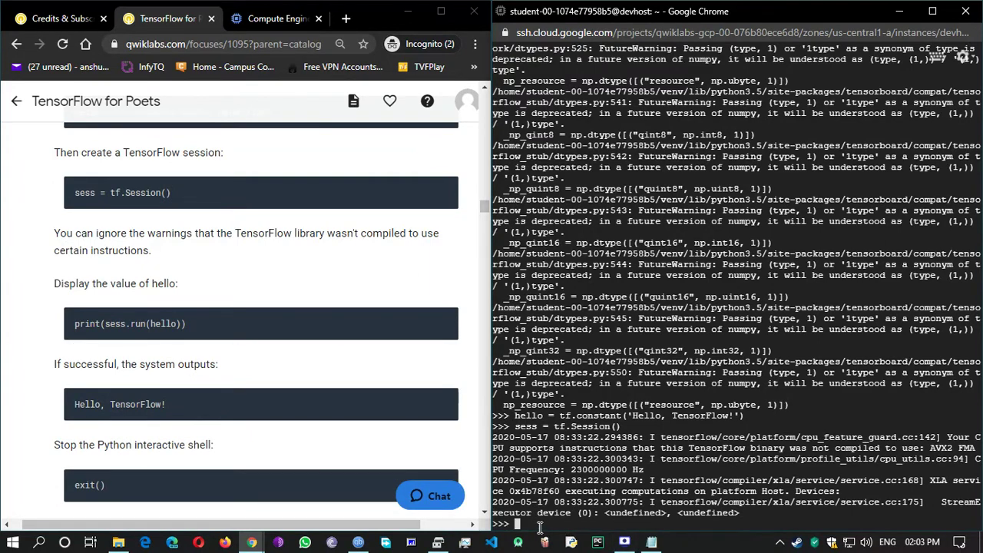
pyautogui.hotkey('ctrl', 'v')
pyautogui.press('Return')
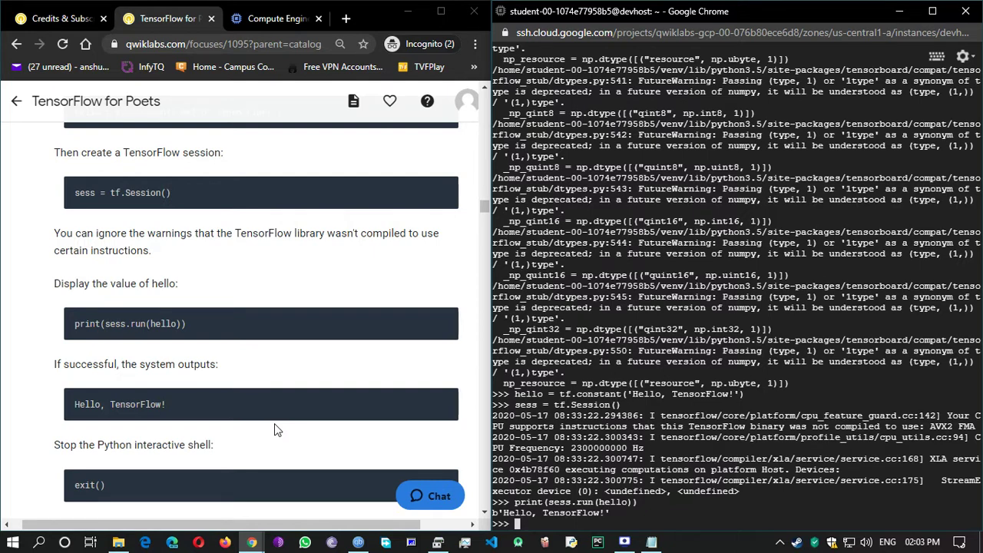
# Step: Stop the Python interactive shell on devhost with exit()
pyautogui.scroll(-1, 173, 434)
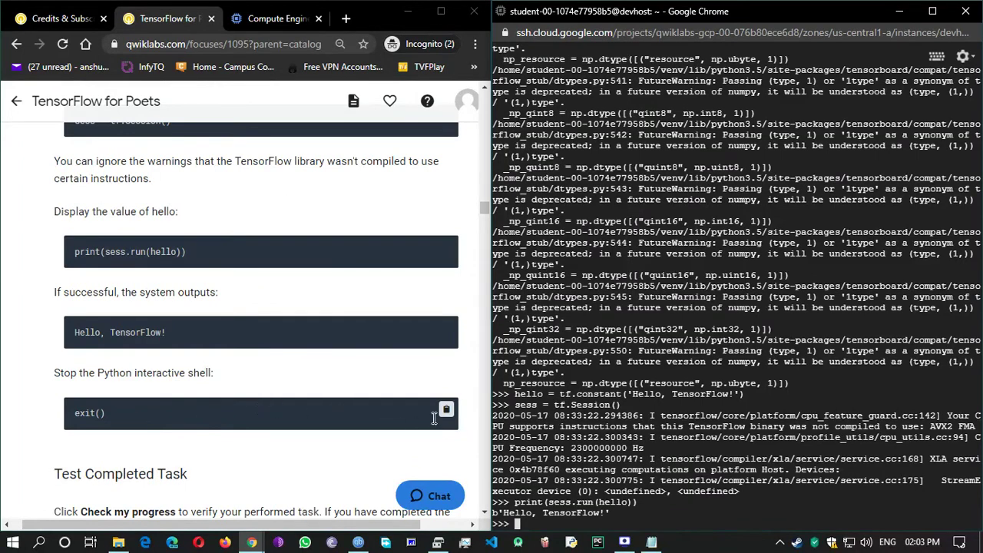
pyautogui.click(548, 522)
pyautogui.hotkey('ctrl', 'v')
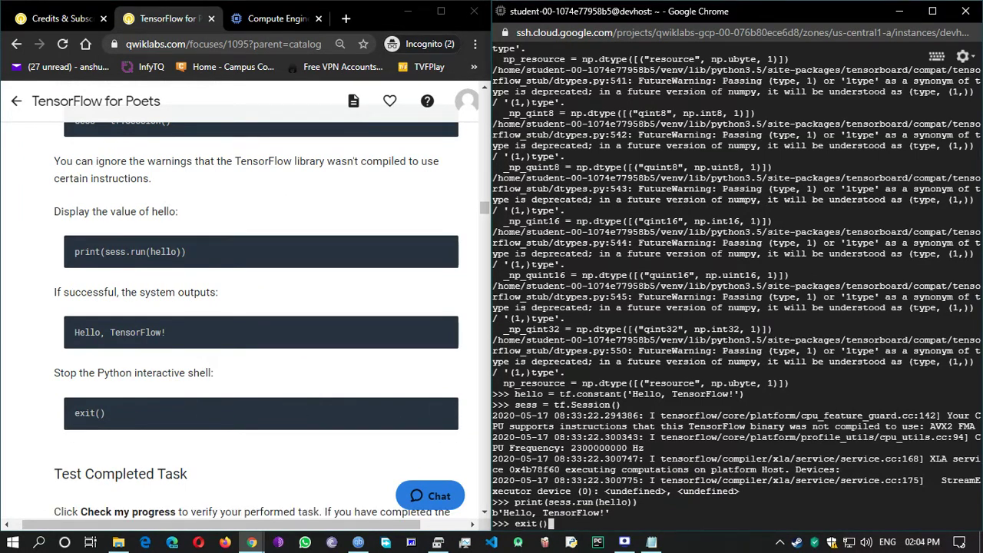
pyautogui.press('Return')
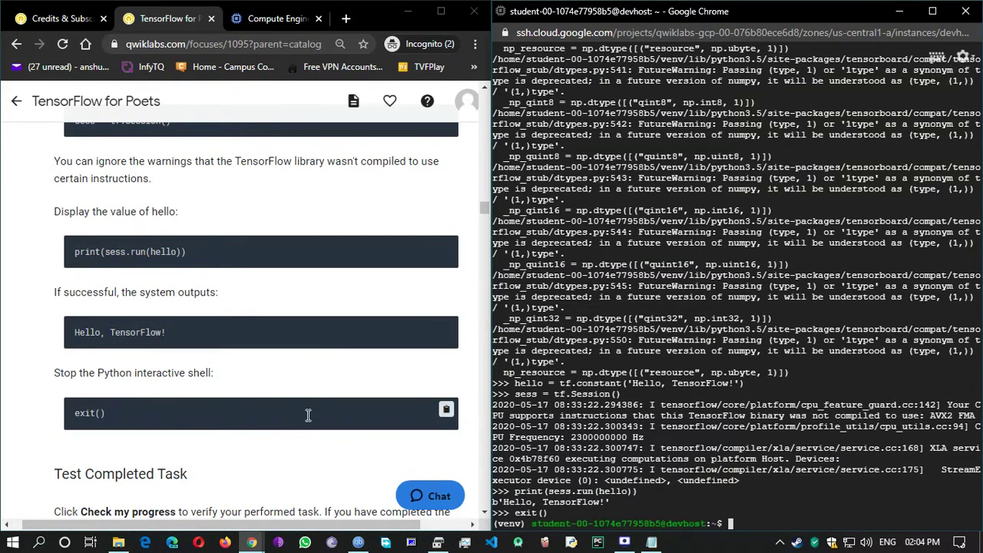
pyautogui.scroll(-3, 291, 413)
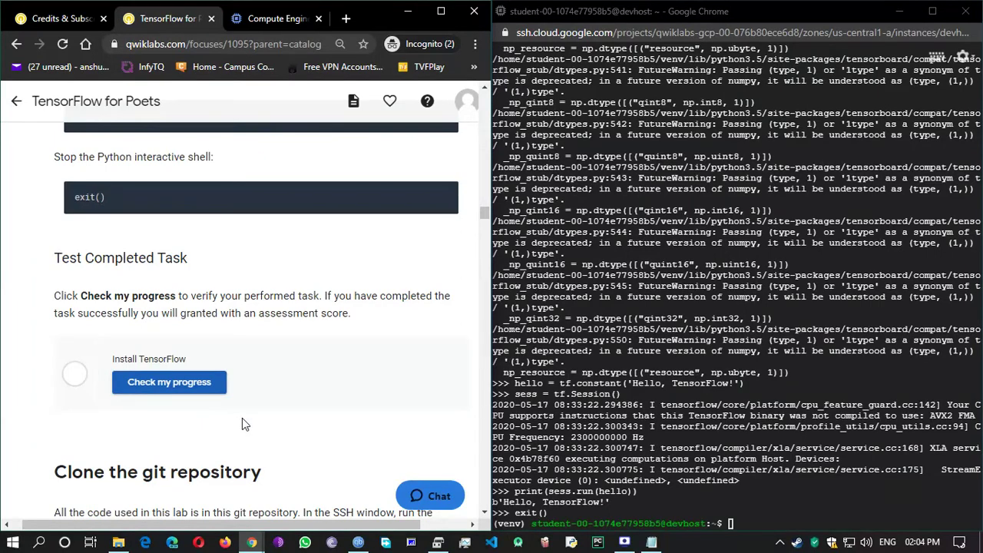
pyautogui.scroll(-3, 242, 419)
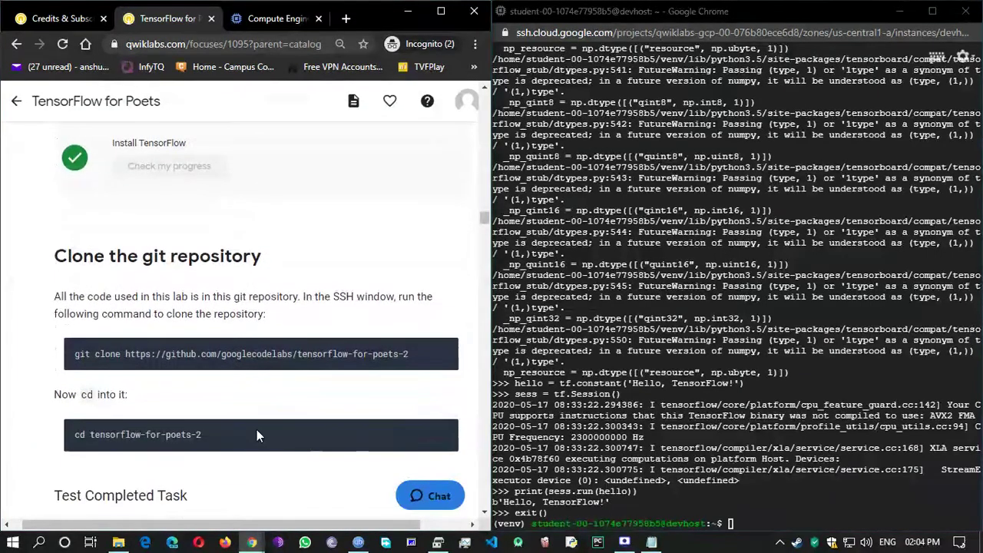
pyautogui.click(446, 353)
pyautogui.click(783, 515)
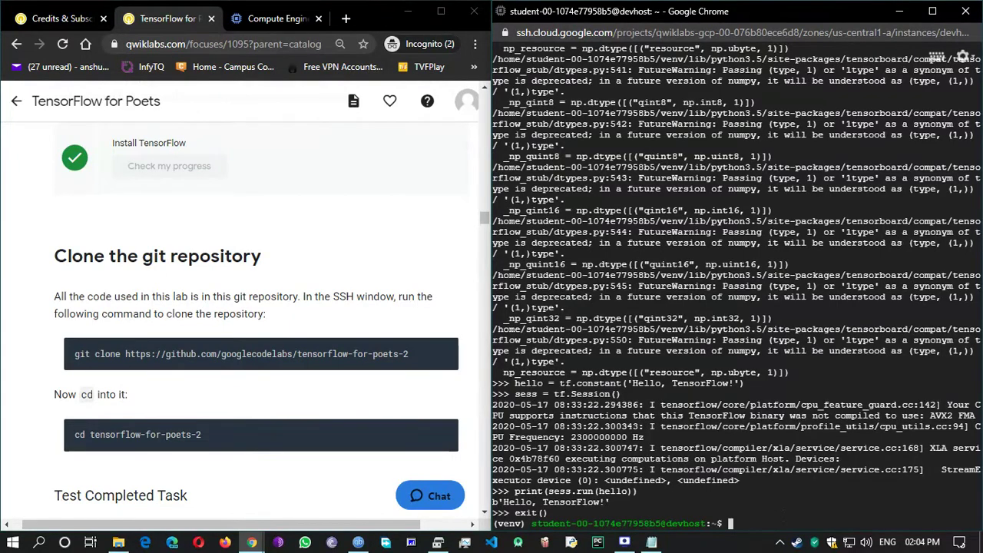
pyautogui.hotkey('ctrl', 'v')
pyautogui.press('Return')
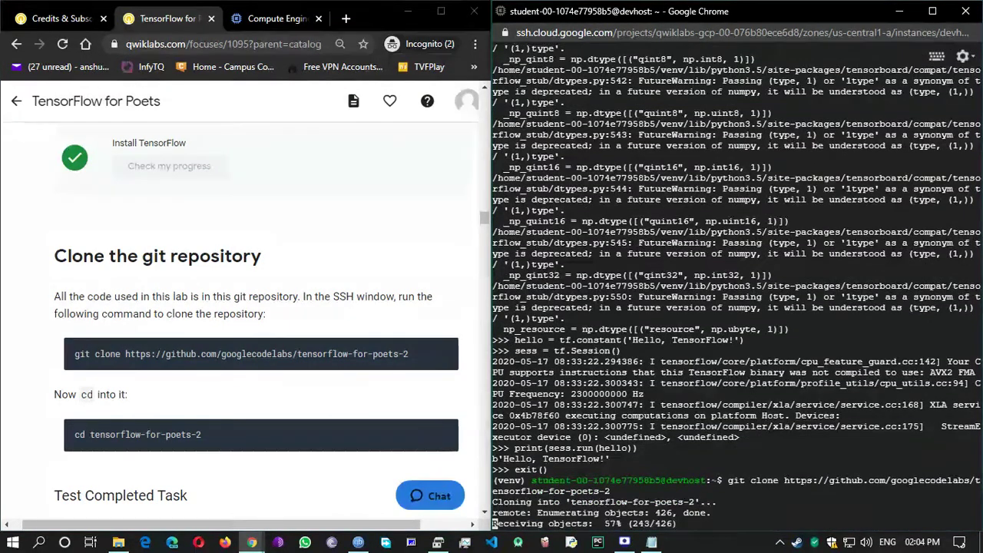
# Step: Change into the cloned repository's directory with cd tensorflow-for-poets-2
pyautogui.moveTo(409, 431)
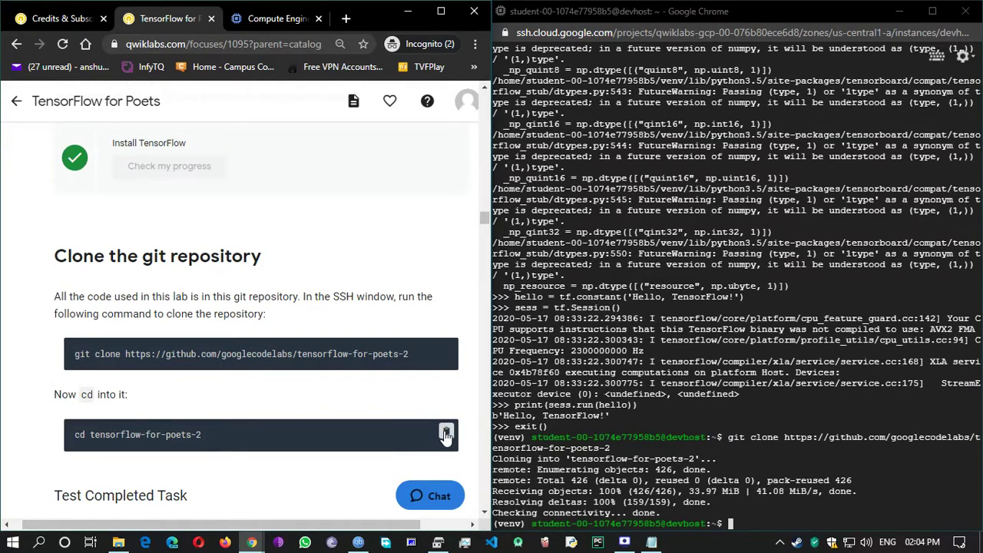
pyautogui.click(445, 430)
pyautogui.hotkey('ctrl', 'v')
pyautogui.press('Return')
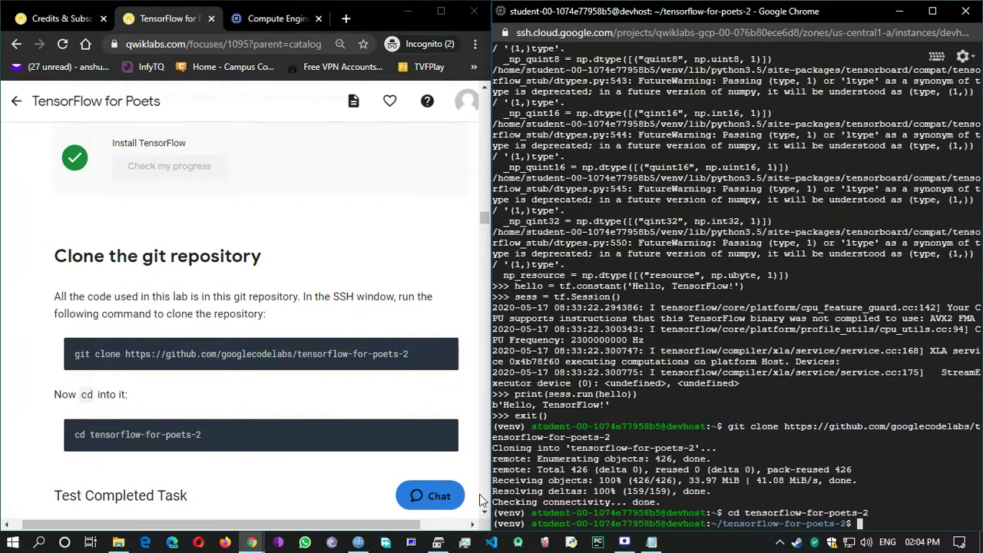
# Step: Download and extract the training images flower_photos.tgz with the lab's curl command piped into tar xz
pyautogui.scroll(-2, 307, 384)
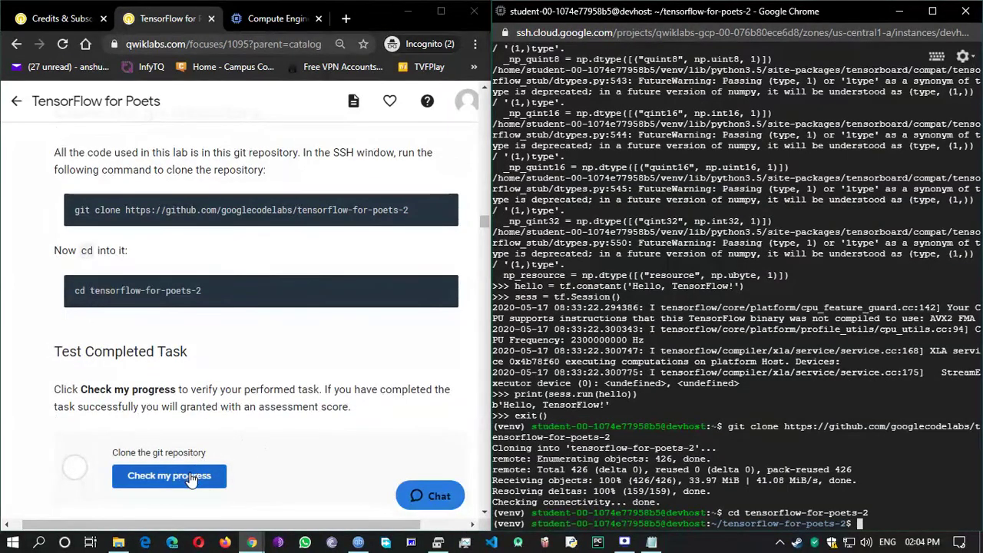
pyautogui.scroll(-1, 286, 413)
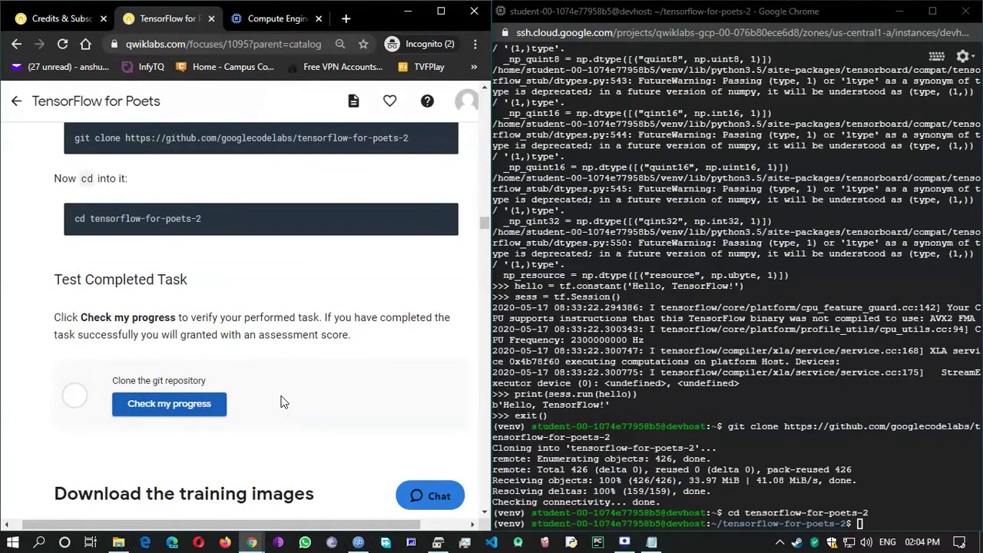
pyautogui.scroll(-4, 282, 401)
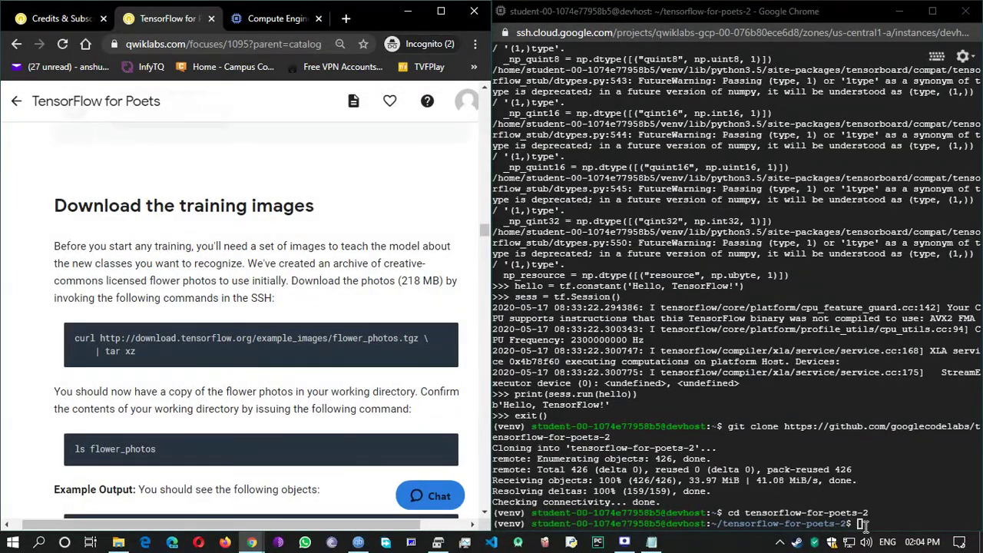
pyautogui.click(447, 339)
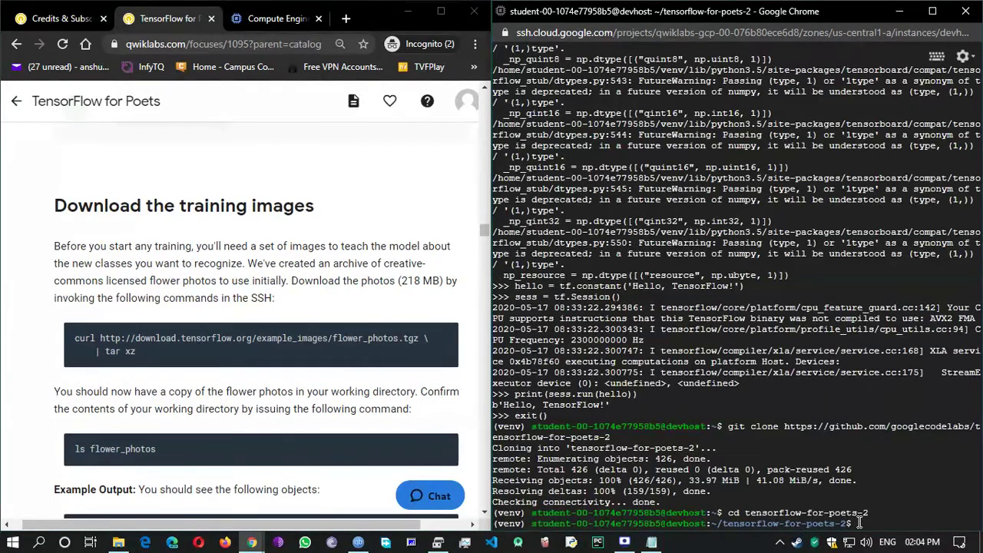
pyautogui.hotkey('ctrl', 'v')
pyautogui.press('Return')
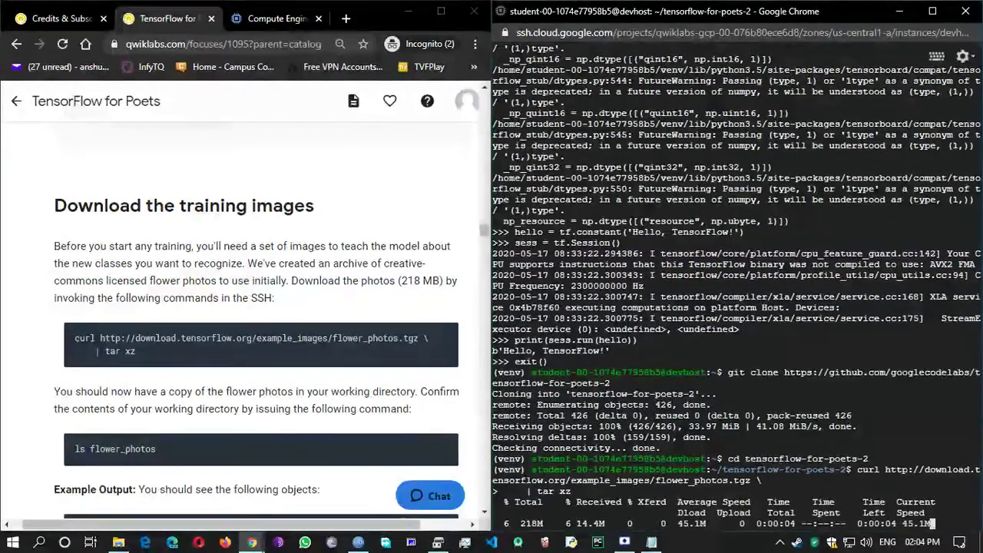
# Step: List the contents of the downloaded image folder with the lab's command ls flower_photos
pyautogui.scroll(-1, 305, 408)
pyautogui.scroll(-2, 305, 408)
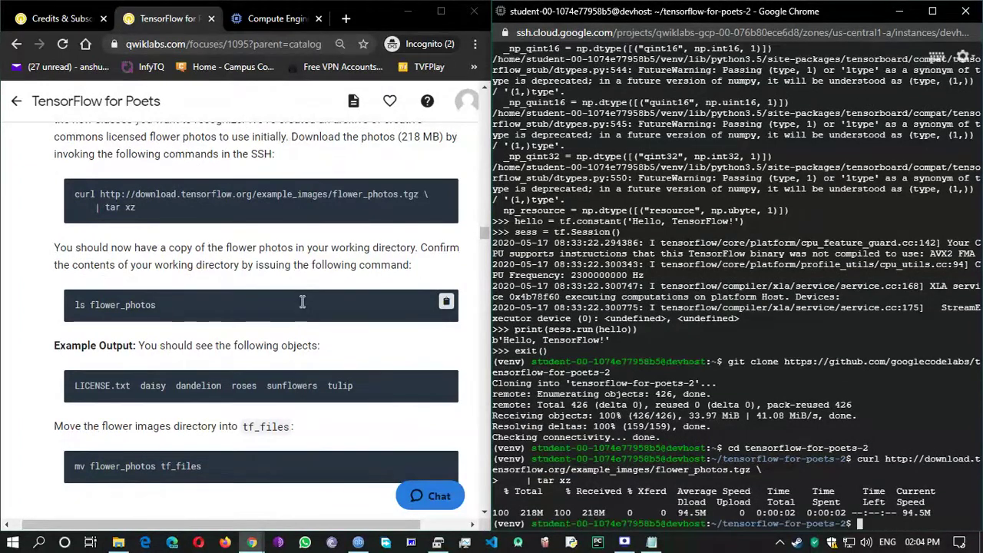
pyautogui.click(446, 301)
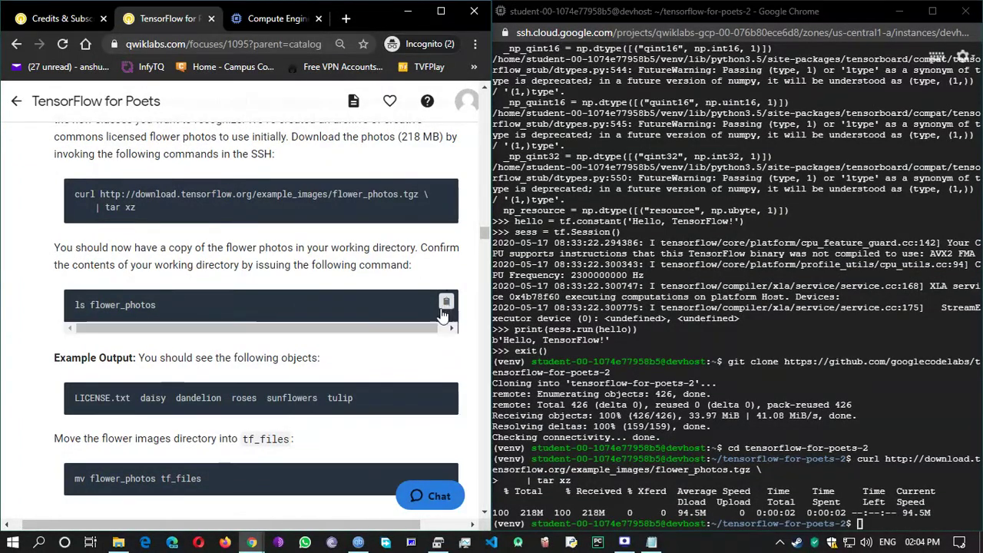
pyautogui.click(889, 525)
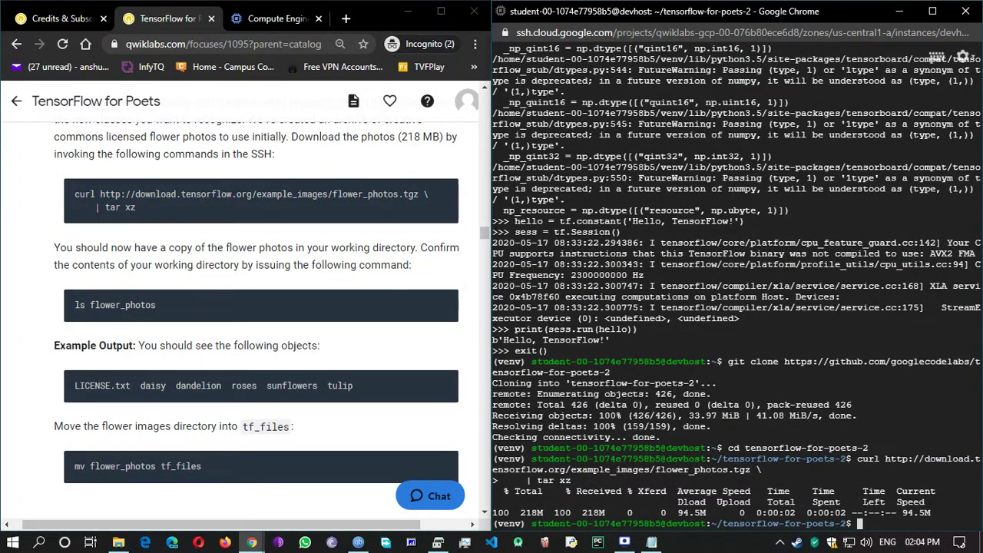
pyautogui.hotkey('ctrl', 'v')
pyautogui.press('Return')
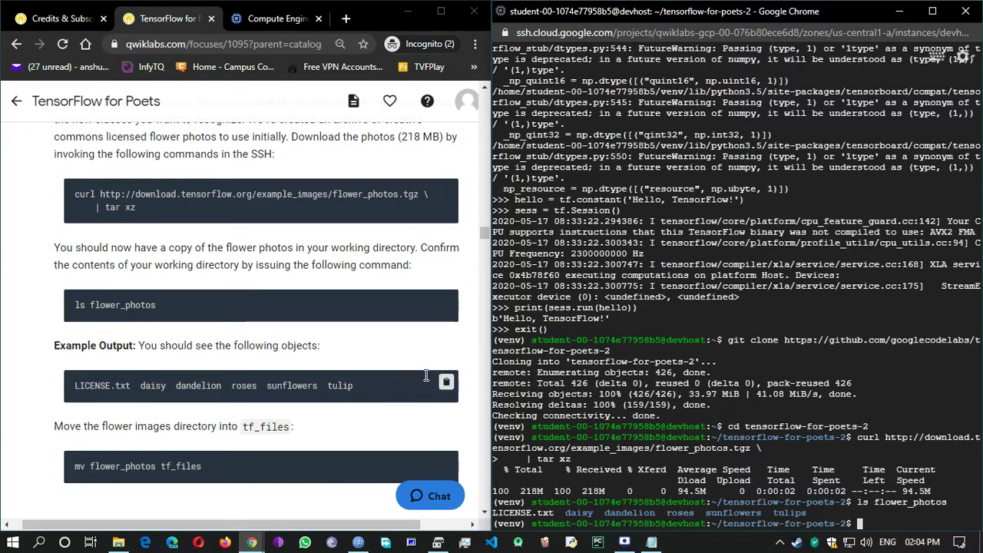
# Step: Move the downloaded flower images into tf_files by running the lab's command mv flower_photos tf_files on devhost
pyautogui.click(447, 463)
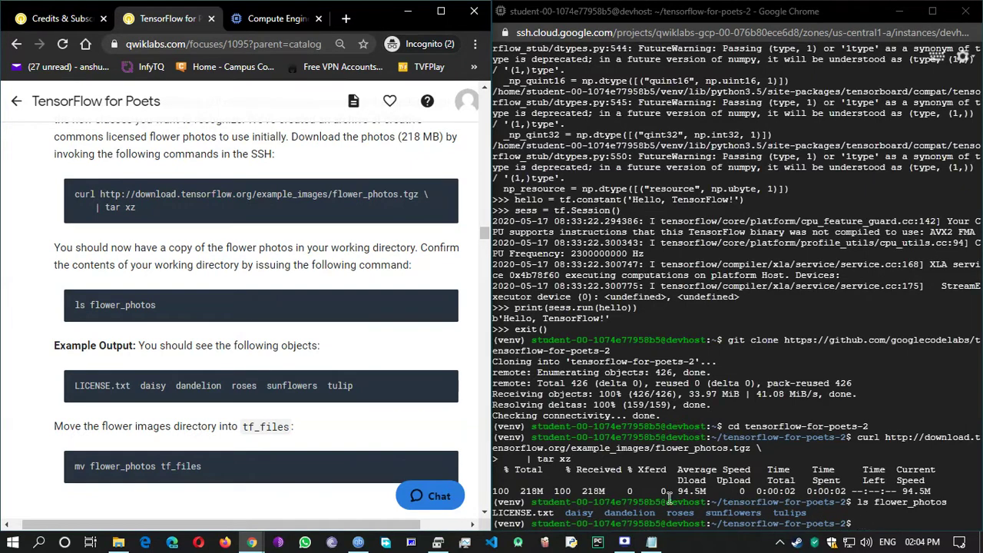
pyautogui.scroll(-1, 212, 410)
pyautogui.click(447, 391)
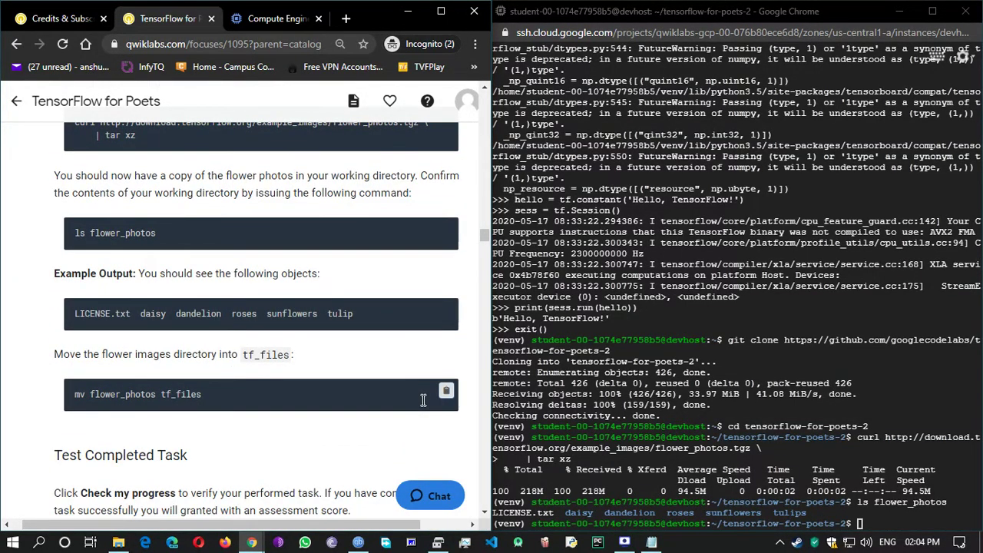
pyautogui.click(860, 522)
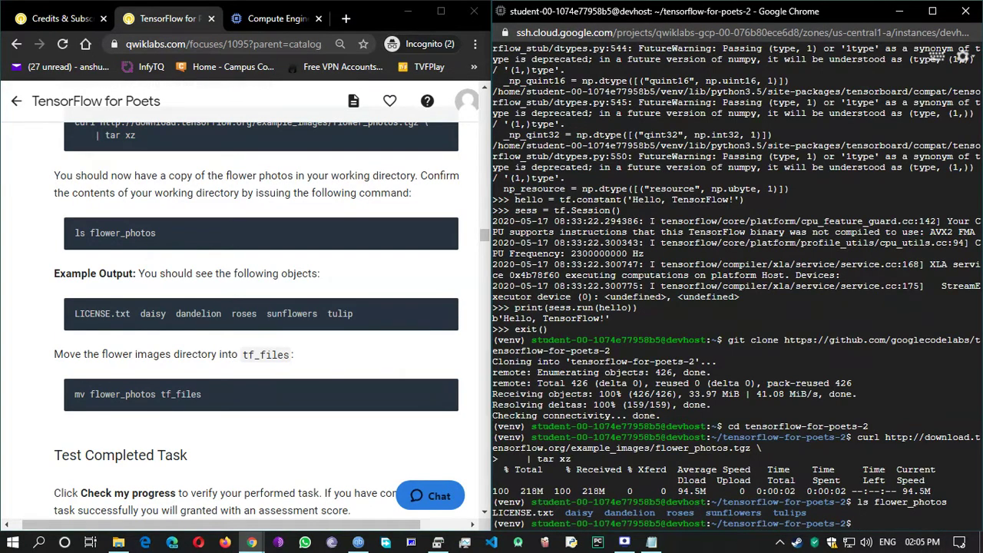
pyautogui.hotkey('ctrl', 'v')
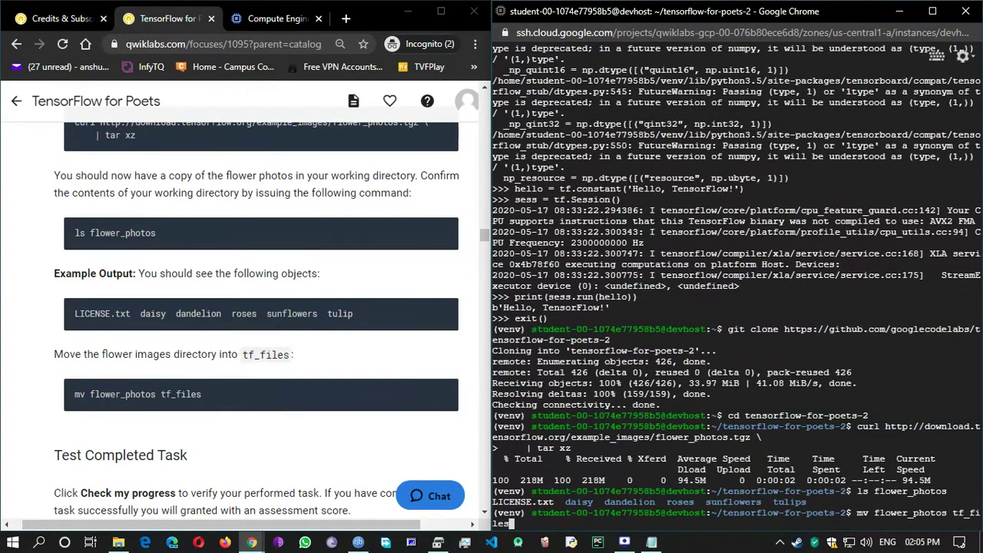
pyautogui.press('Return')
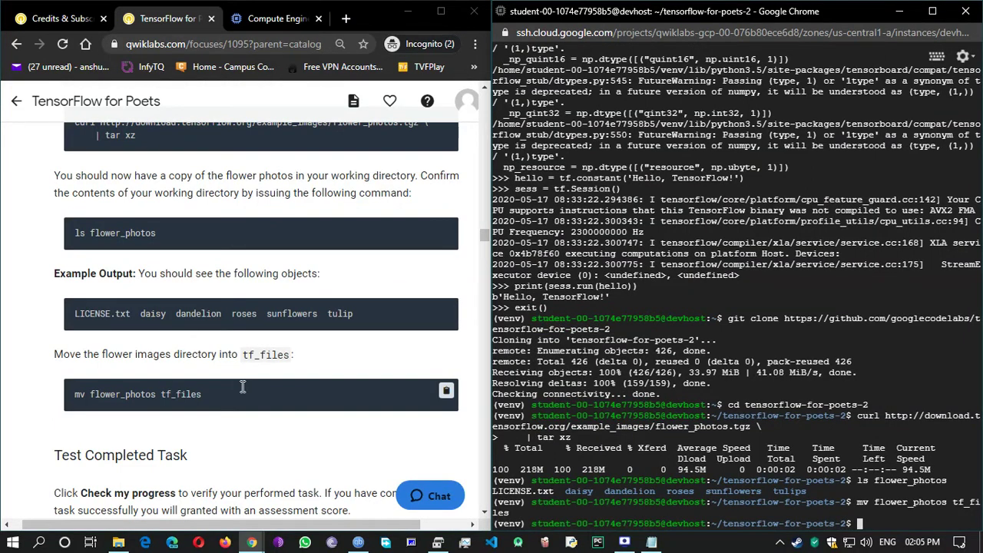
# Step: Check the lab progress for downloading the training images and moving them to the tf_files directory
pyautogui.scroll(-2, 242, 387)
pyautogui.click(179, 436)
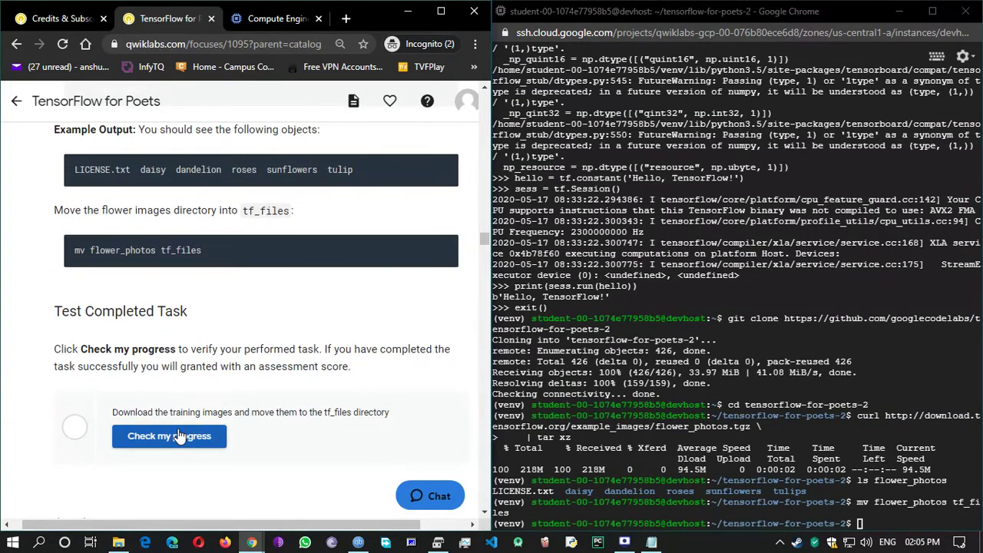
pyautogui.click(176, 436)
# Step: Set the input image resolution for the MobileNet configuration by running export IMAGE_SIZE=224 in the SSH session
pyautogui.scroll(-2, 174, 430)
pyautogui.scroll(-3, 174, 426)
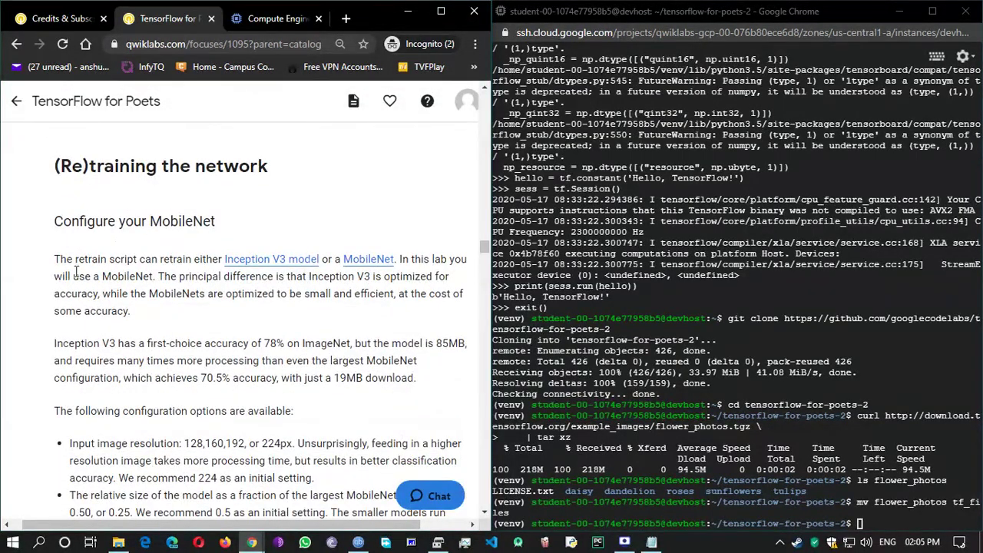
pyautogui.scroll(-5, 75, 272)
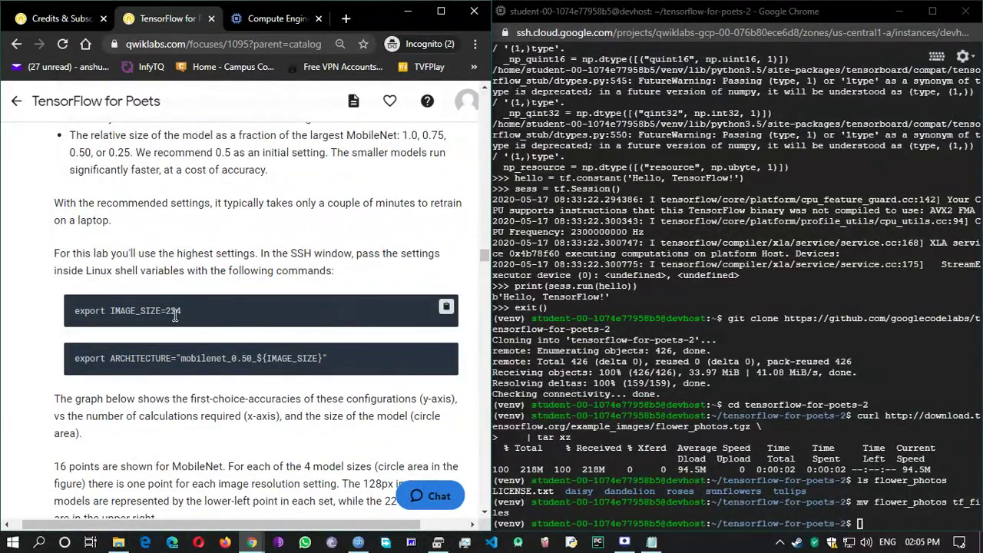
pyautogui.scroll(4, 175, 315)
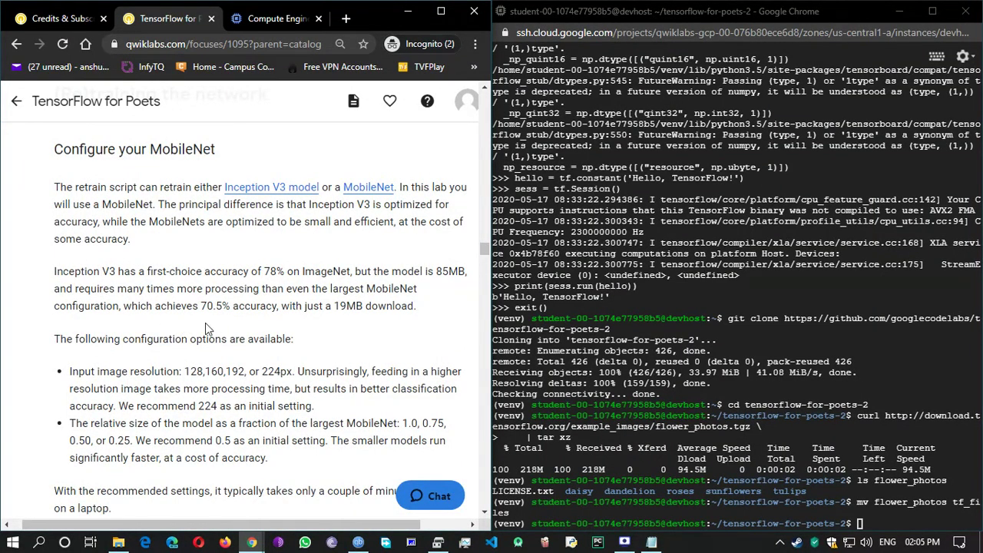
pyautogui.scroll(-2, 271, 360)
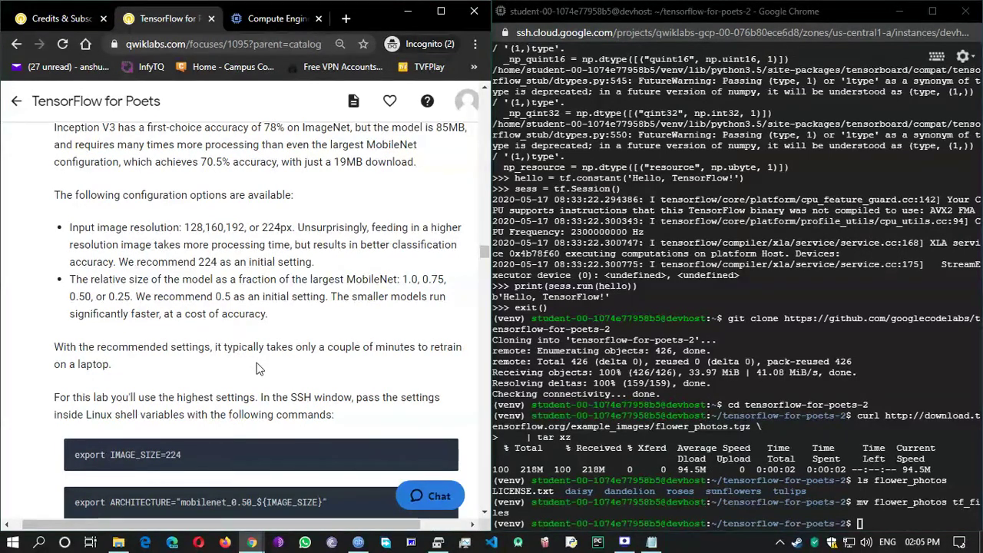
pyautogui.scroll(-1, 257, 354)
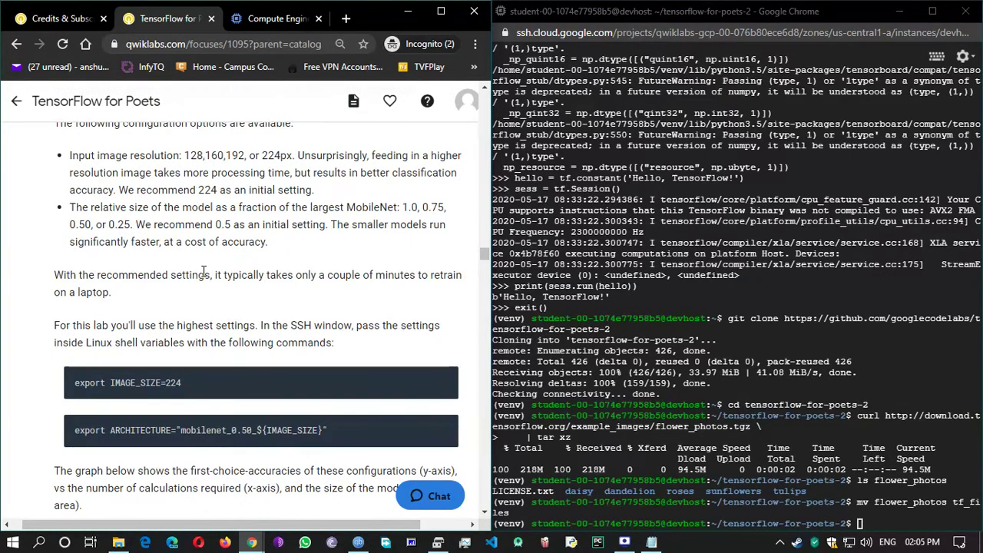
pyautogui.moveTo(380, 379)
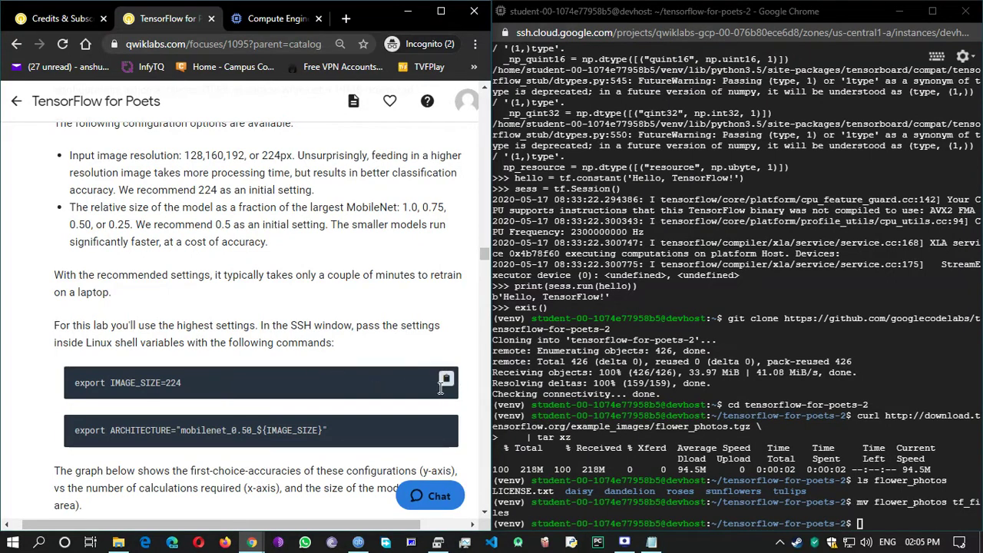
pyautogui.click(447, 380)
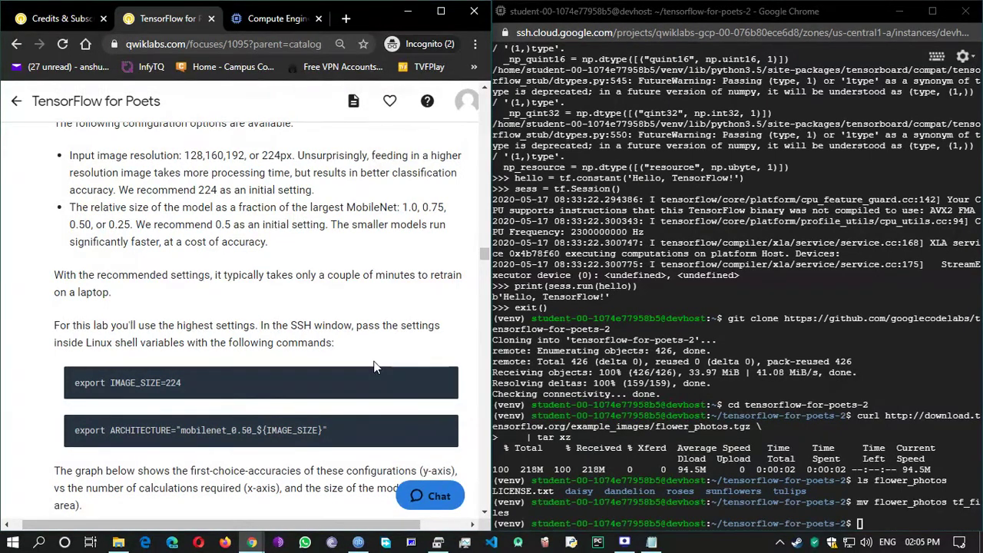
pyautogui.click(878, 522)
pyautogui.hotkey('ctrl', 'v')
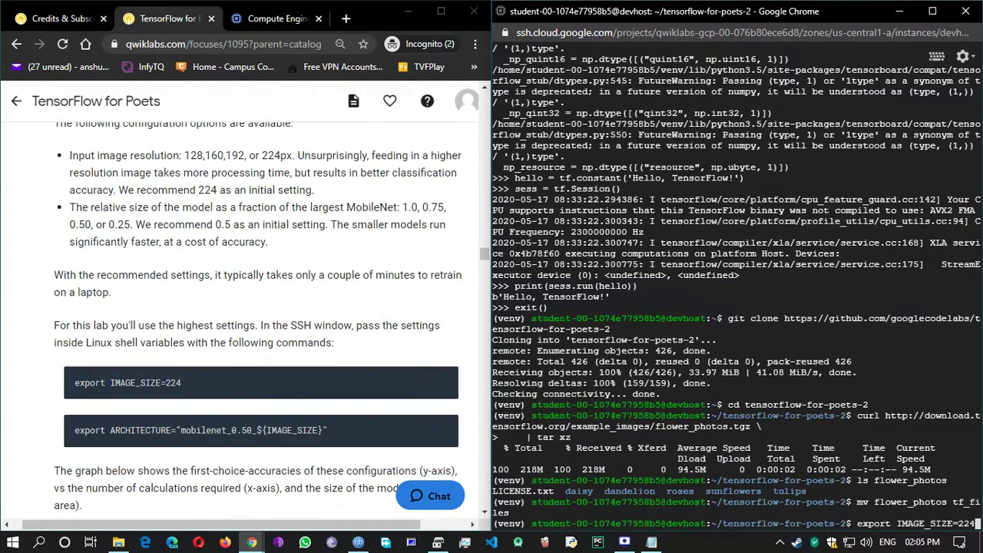
pyautogui.press('Return')
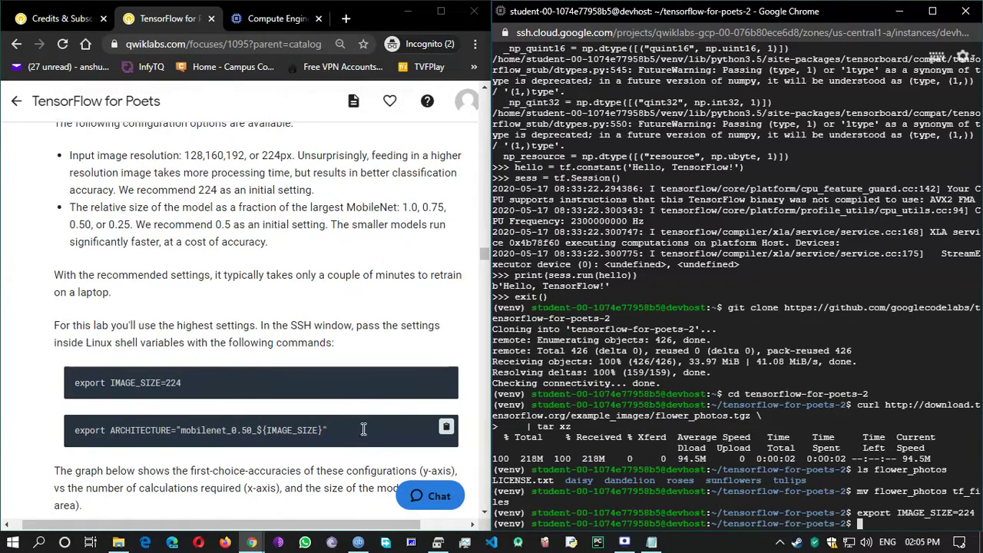
# Step: Set the model architecture variable by running export ARCHITECTURE="mobilenet_0.50_${IMAGE_SIZE}" in the SSH session
pyautogui.click(470, 434)
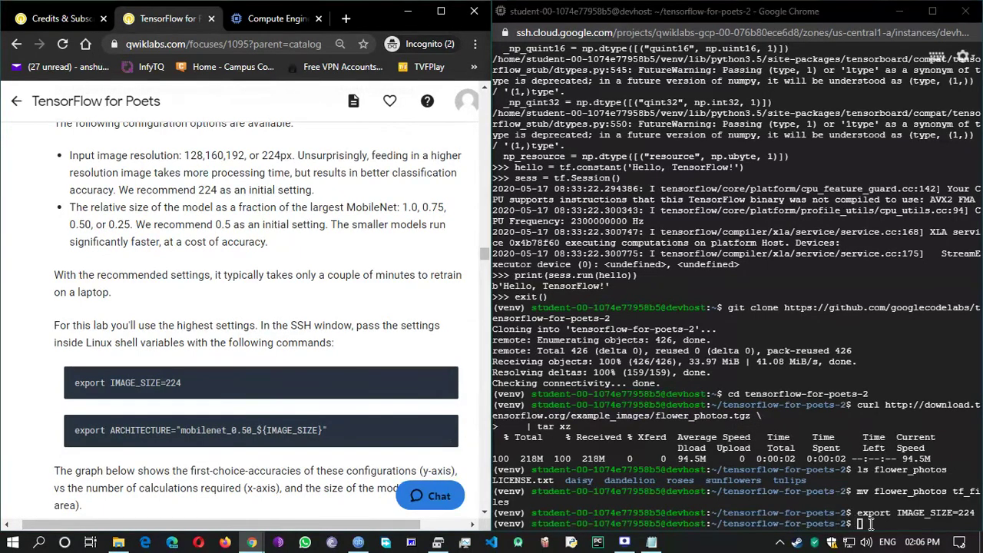
pyautogui.click(755, 505)
pyautogui.hotkey('ctrl', 'v')
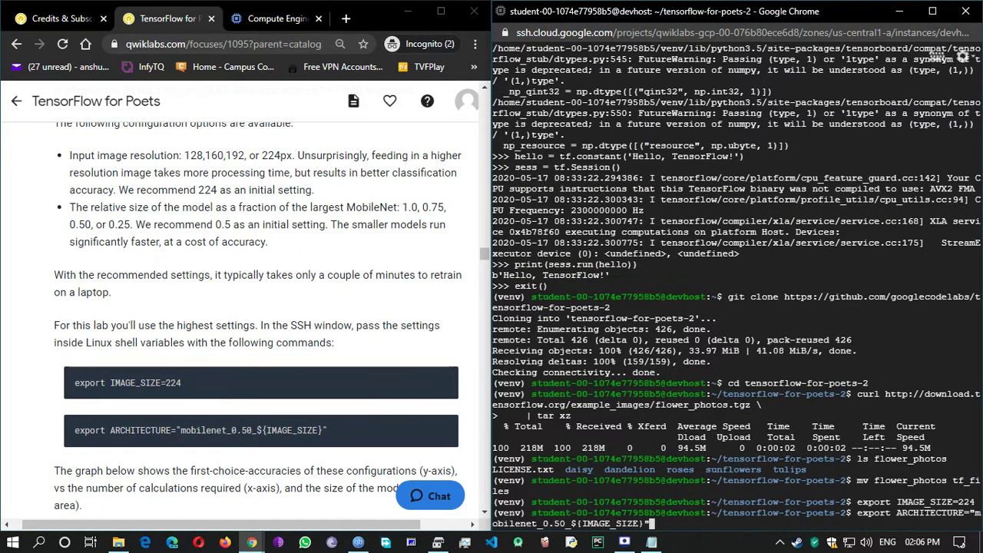
pyautogui.press('Return')
# Step: Review the lab's MobileNet accuracy graph and the instructions for opening a Tensorboard firewall on port 6006, maximizing the browser window
pyautogui.scroll(-2, 217, 412)
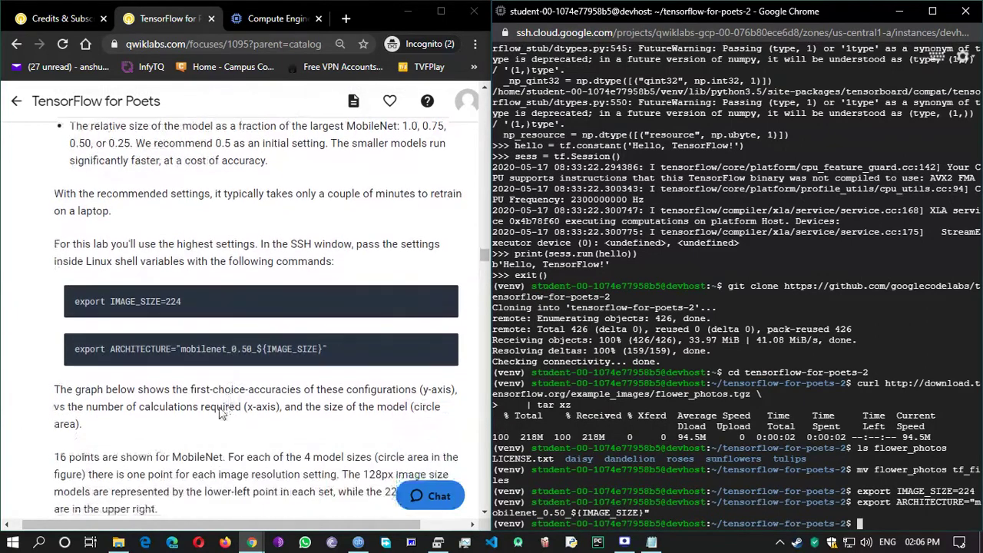
pyautogui.scroll(-1, 216, 407)
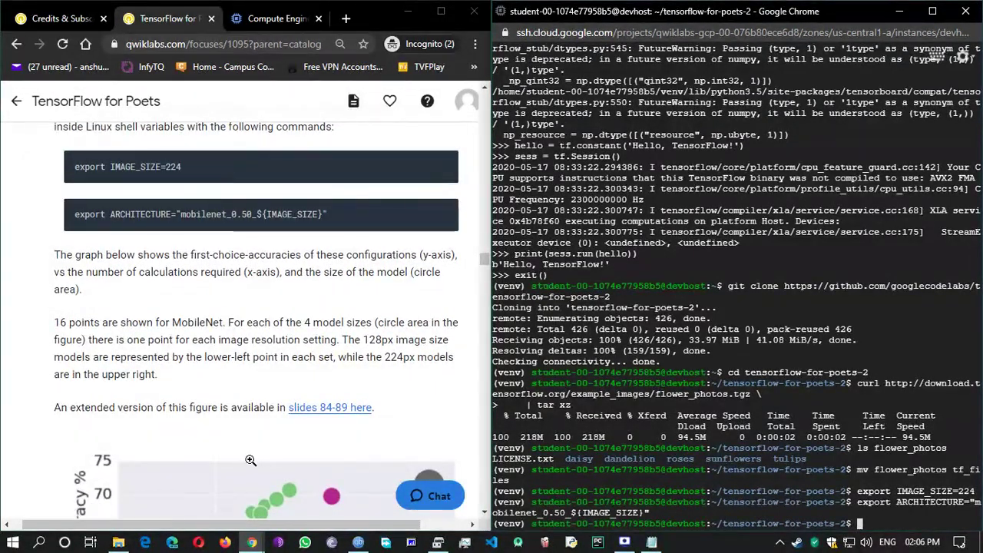
pyautogui.scroll(-1, 250, 459)
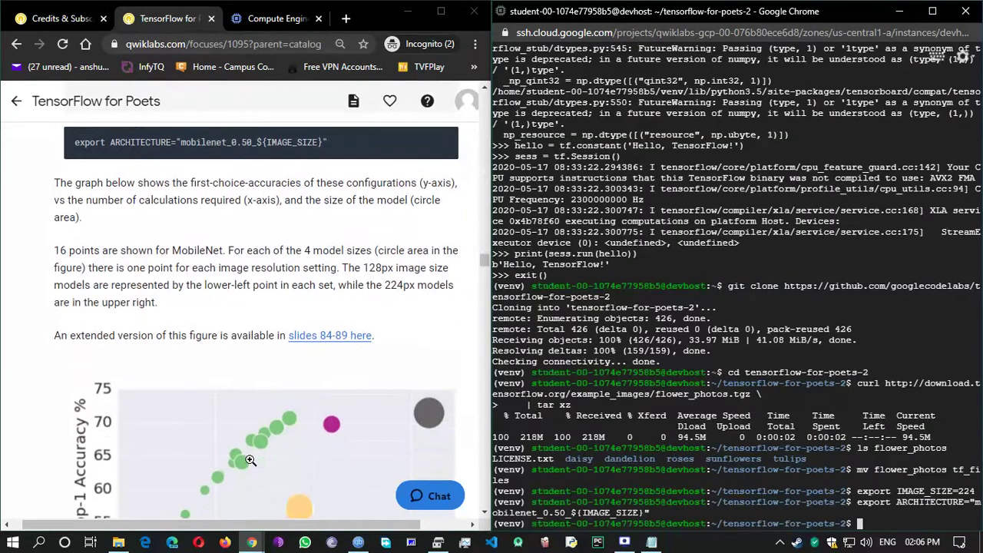
pyautogui.scroll(-3, 251, 460)
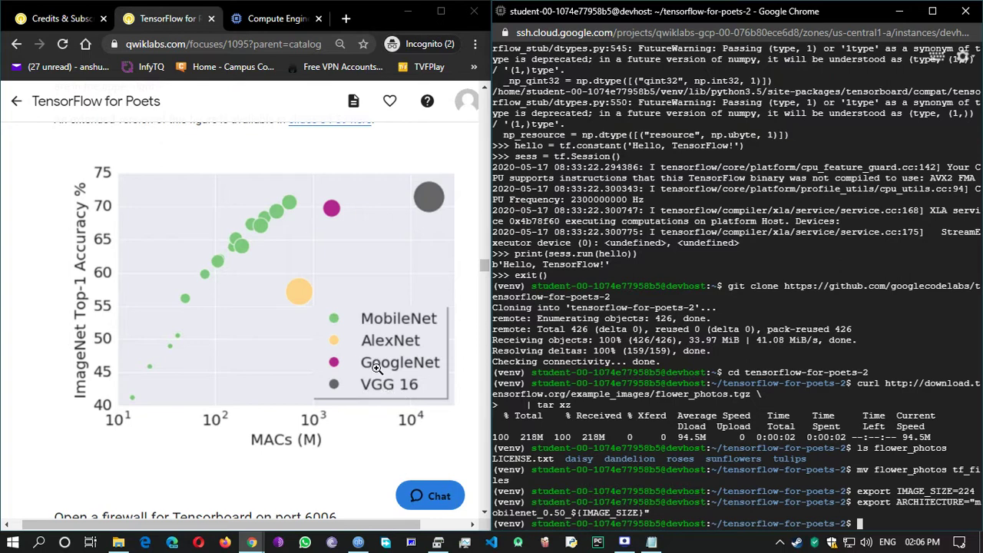
pyautogui.scroll(2, 304, 304)
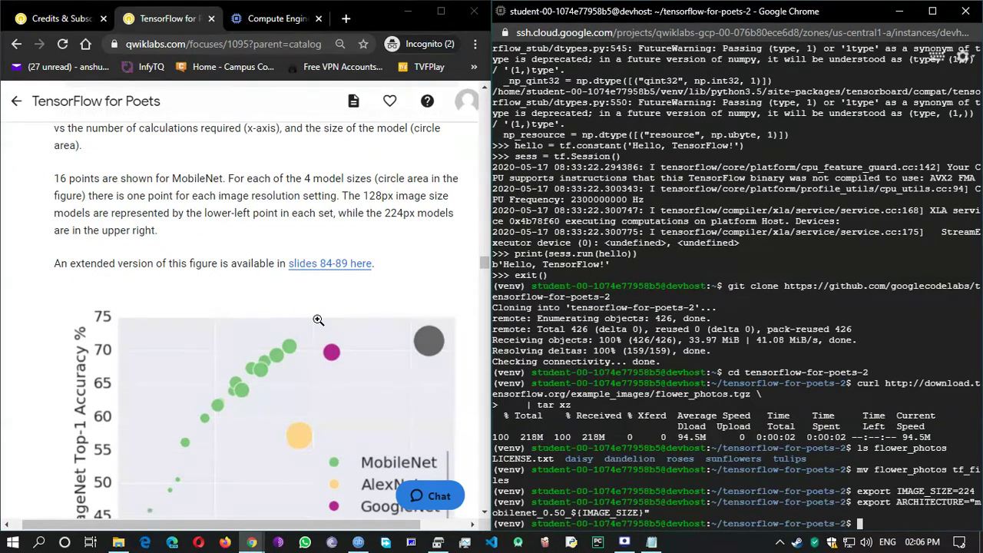
pyautogui.scroll(-3, 318, 319)
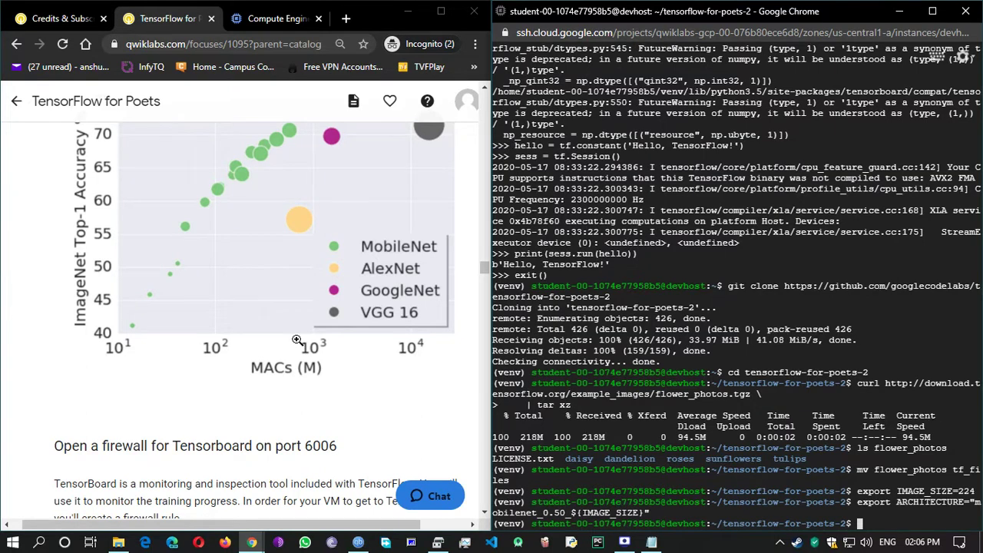
pyautogui.scroll(-3, 323, 356)
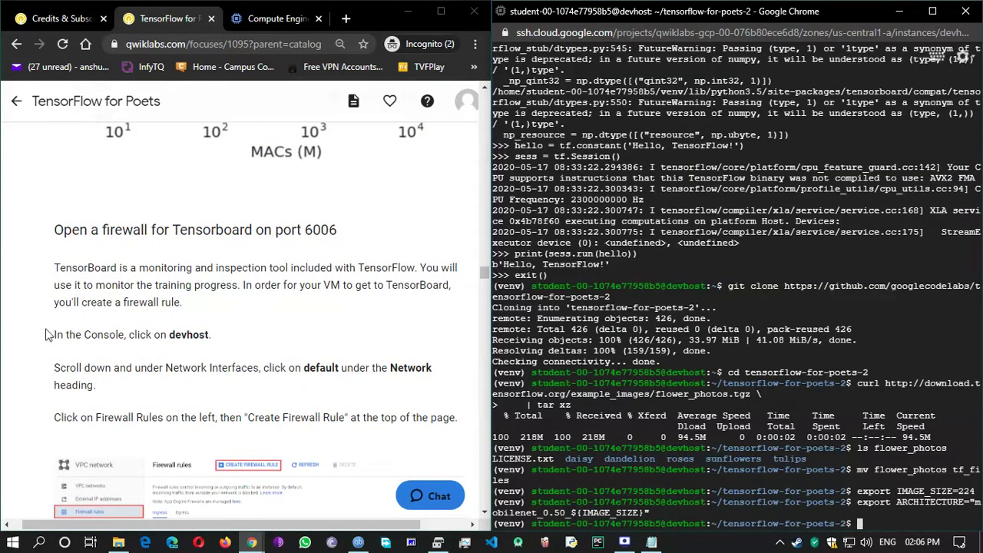
pyautogui.click(246, 23)
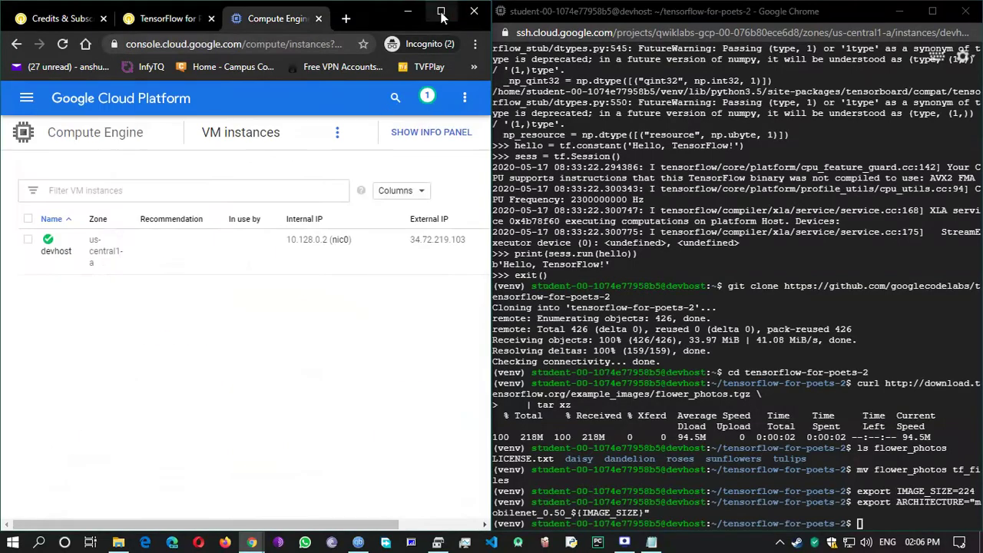
pyautogui.click(442, 11)
pyautogui.click(211, 11)
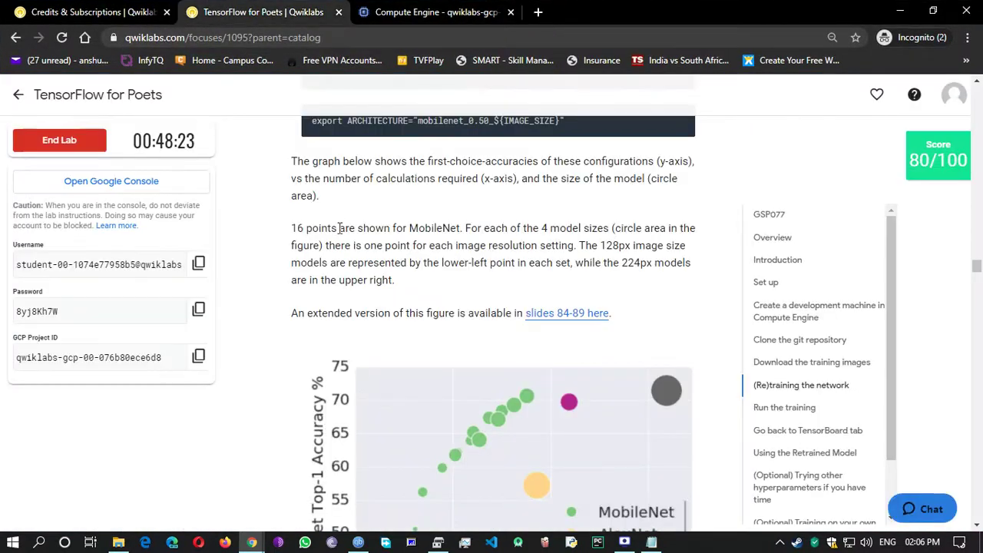
pyautogui.scroll(-7, 413, 363)
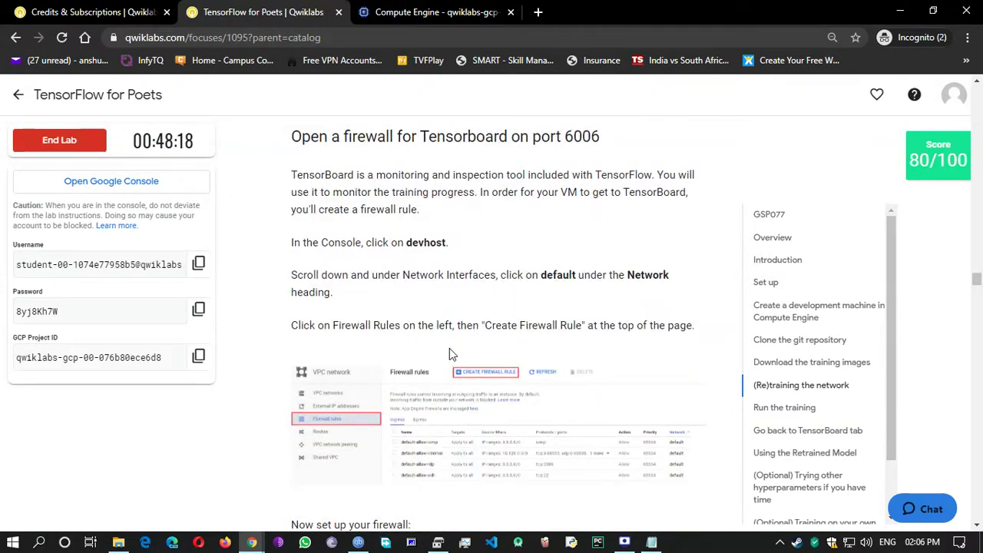
pyautogui.scroll(1, 449, 354)
pyautogui.scroll(-1, 414, 303)
# Step: Open the details of the devhost VM instance in the Google Cloud console
pyautogui.click(421, 14)
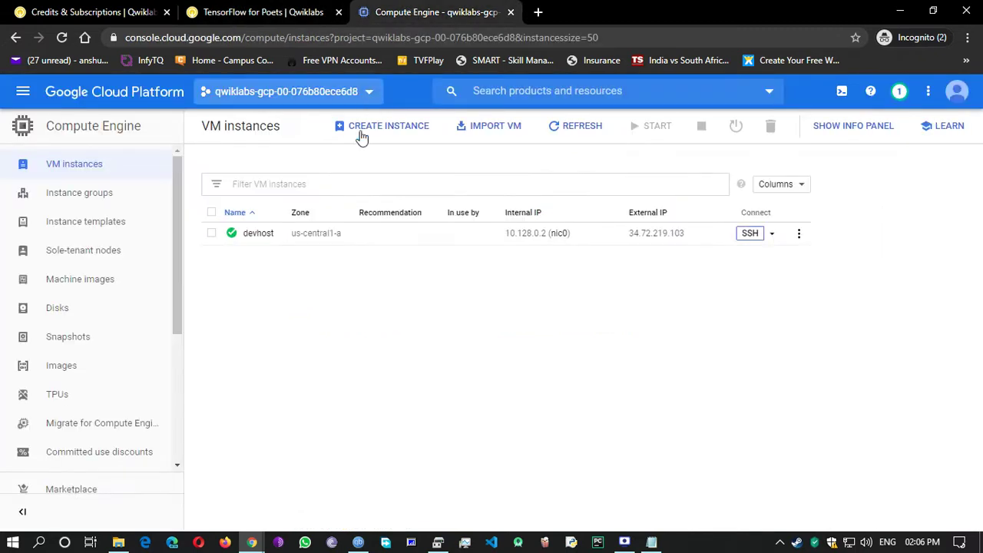
pyautogui.click(264, 236)
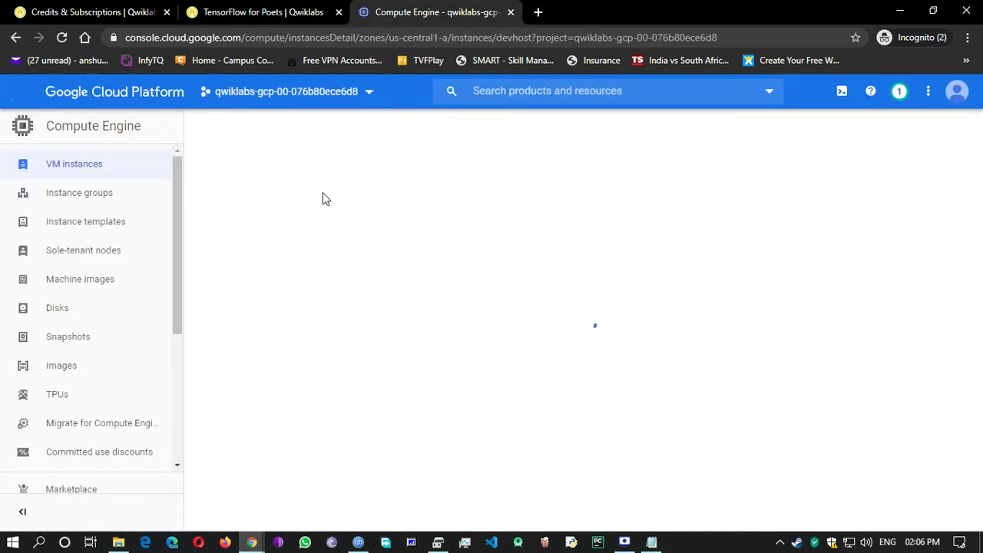
pyautogui.click(48, 212)
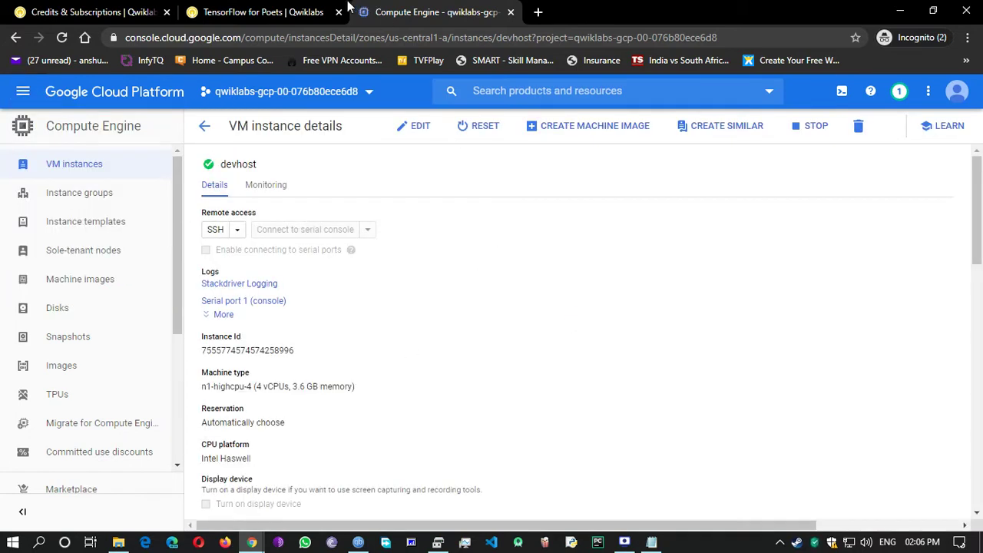
# Step: Locate the network interfaces in the devhost instance details and compare them with the lab's firewall instructions
pyautogui.click(257, 10)
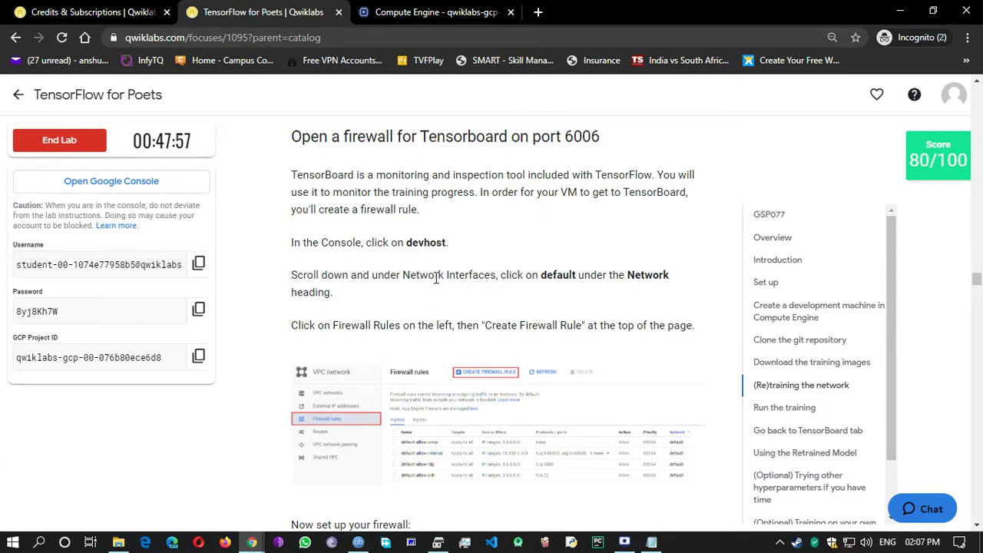
pyautogui.click(430, 12)
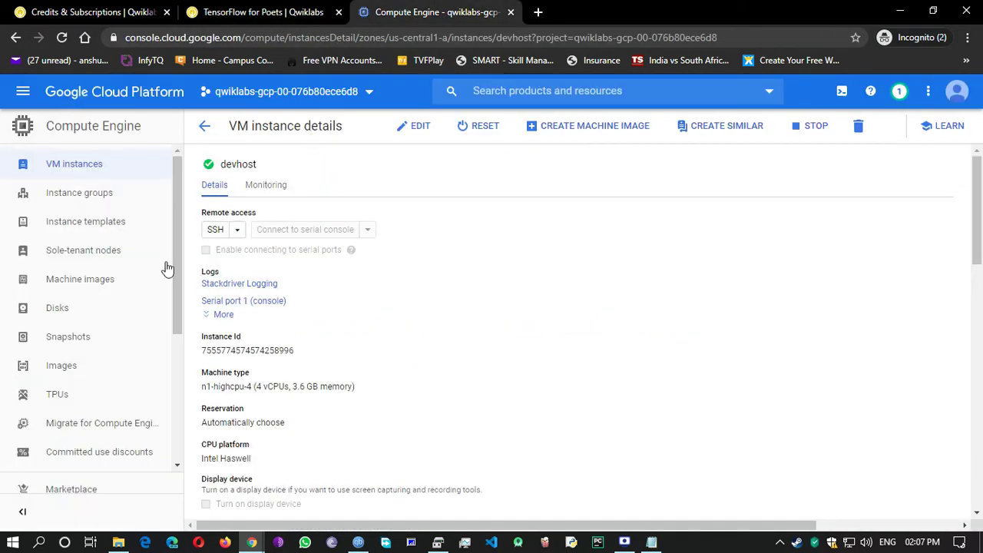
pyautogui.scroll(-1, 90, 350)
pyautogui.scroll(-3, 90, 350)
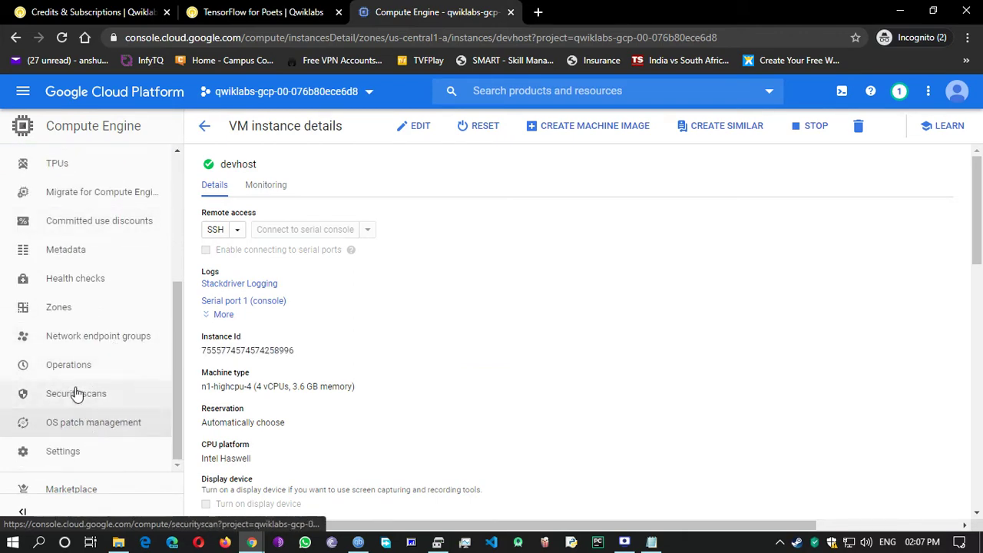
pyautogui.scroll(-8, 300, 292)
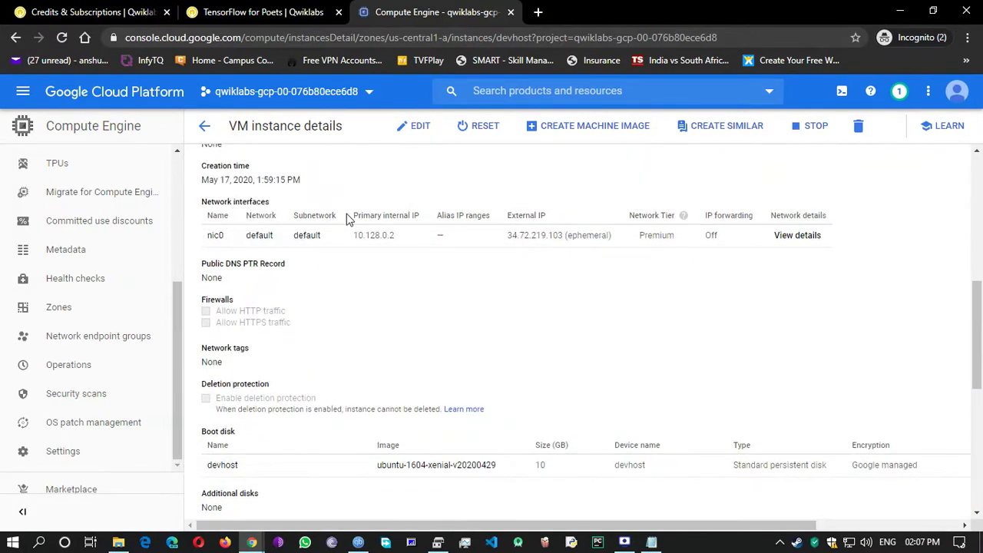
pyautogui.click(301, 12)
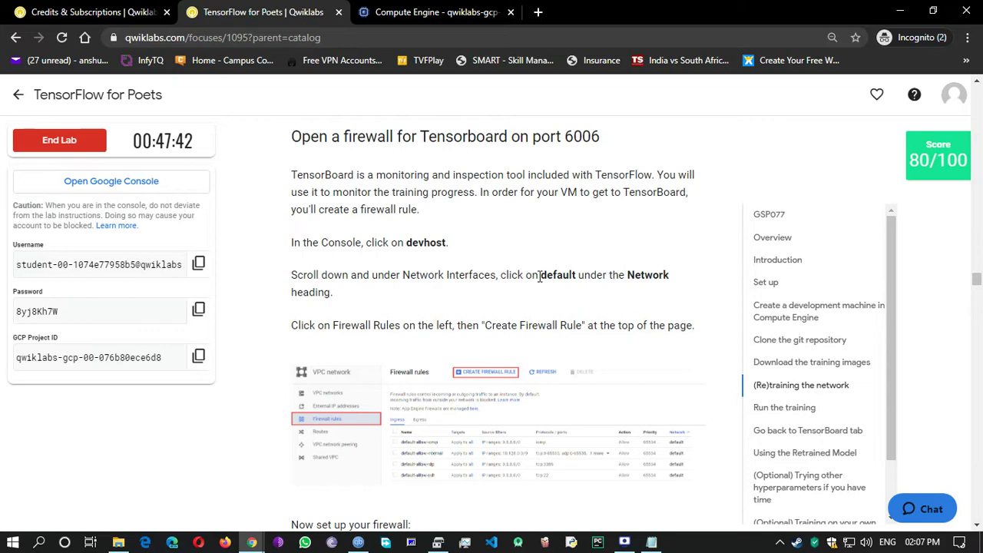
# Step: Open the default network from devhost's network interfaces and start creating a new rule in the VPC network's firewall rules
pyautogui.click(436, 13)
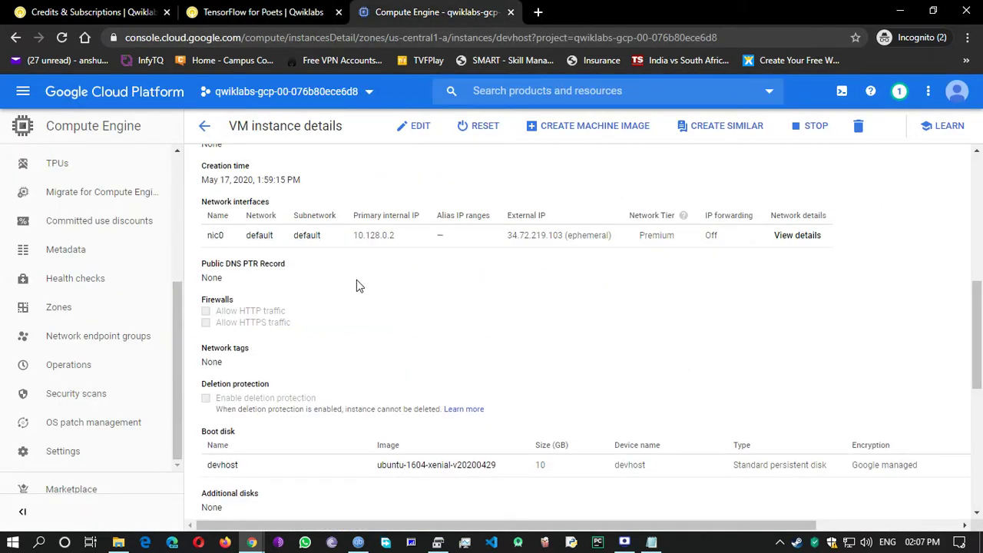
pyautogui.click(259, 236)
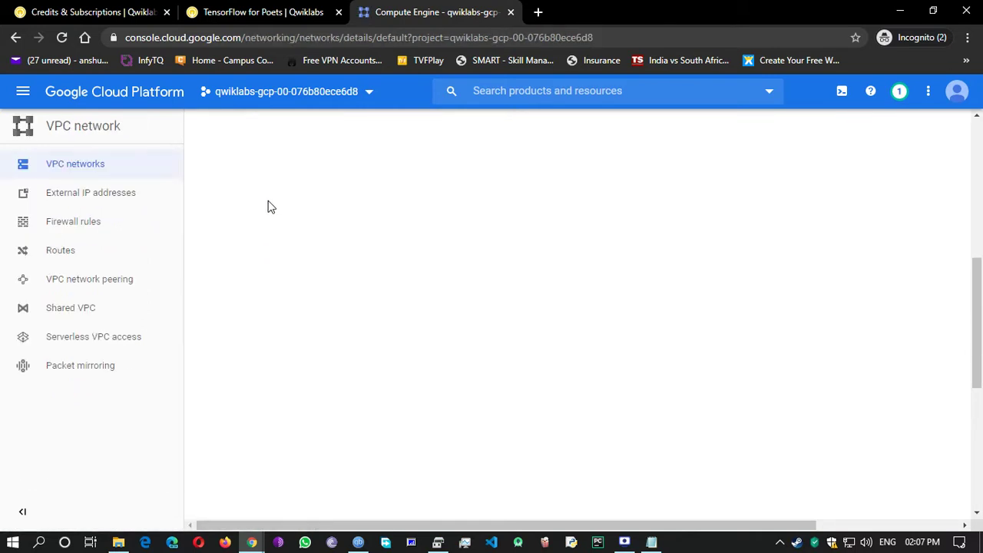
pyautogui.click(261, 12)
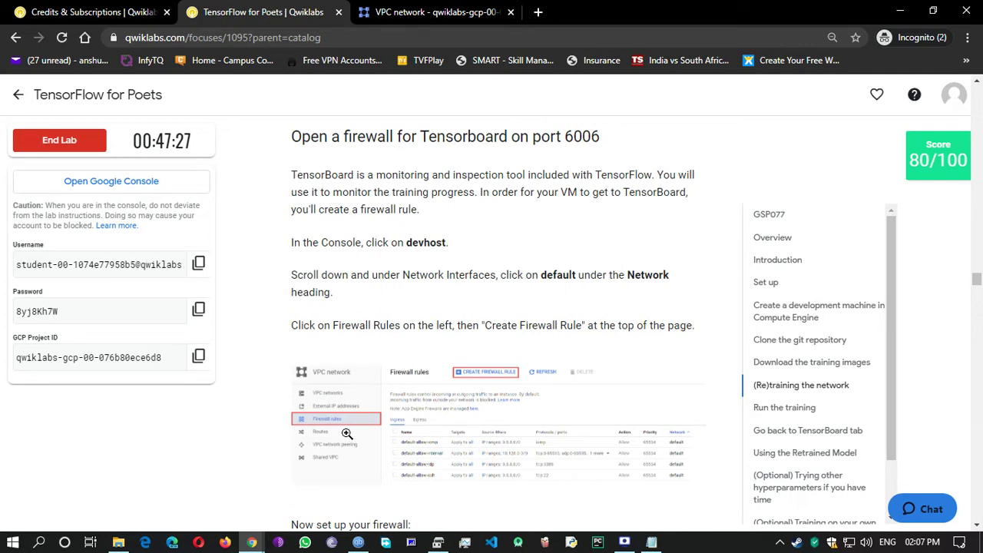
pyautogui.click(401, 20)
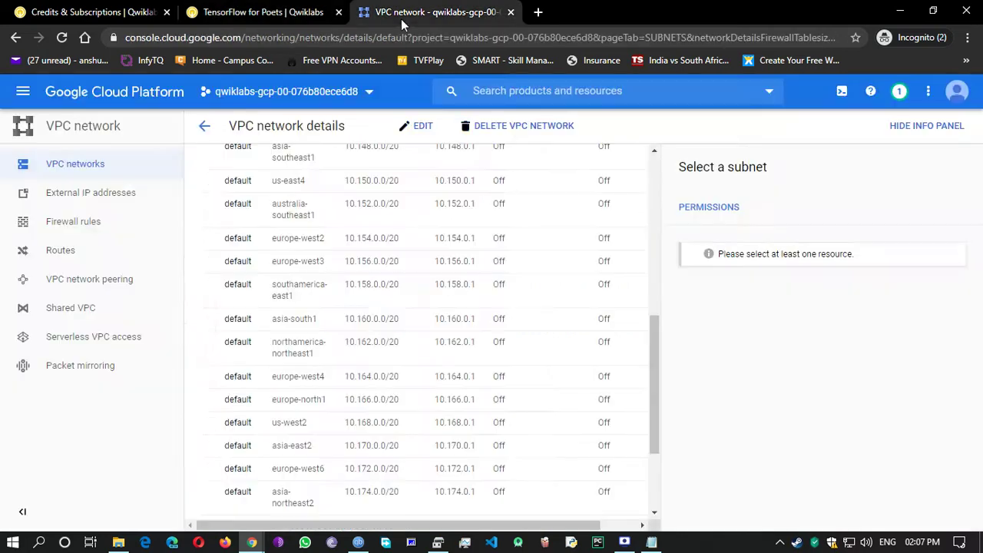
pyautogui.click(94, 230)
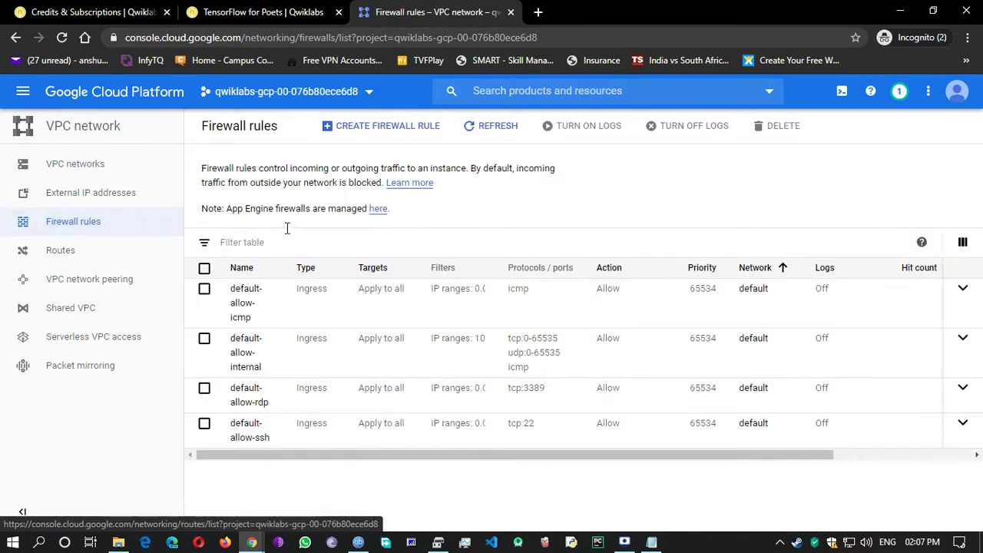
pyautogui.click(403, 136)
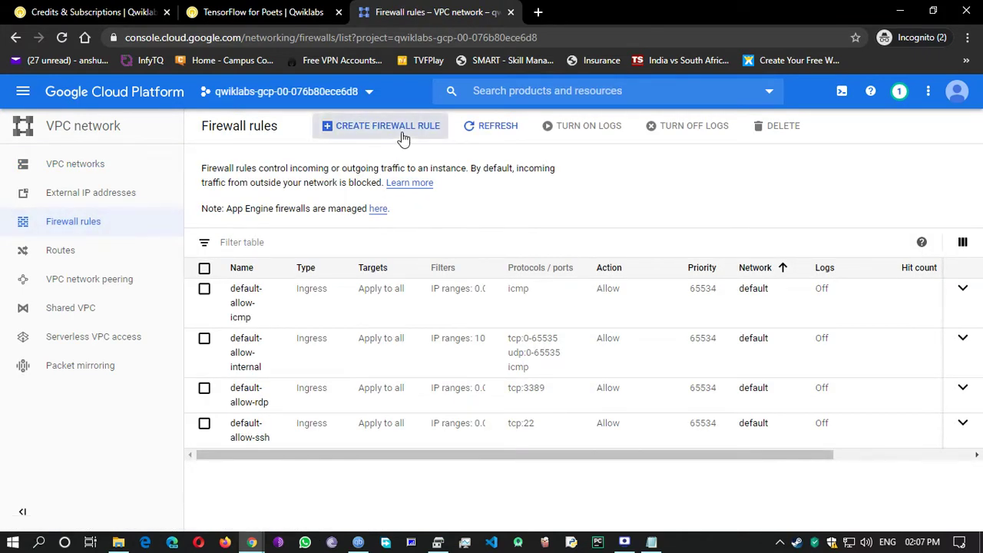
# Step: Copy the firewall name tensorboard from the lab instructions and enter it as the new firewall rule's name
pyautogui.click(261, 11)
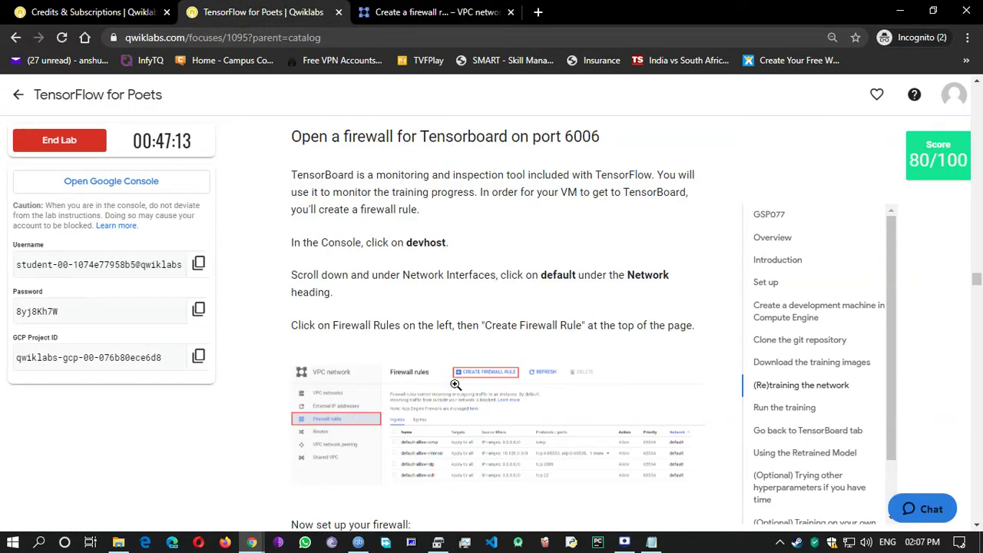
pyautogui.scroll(-2, 507, 384)
pyautogui.scroll(-2, 507, 384)
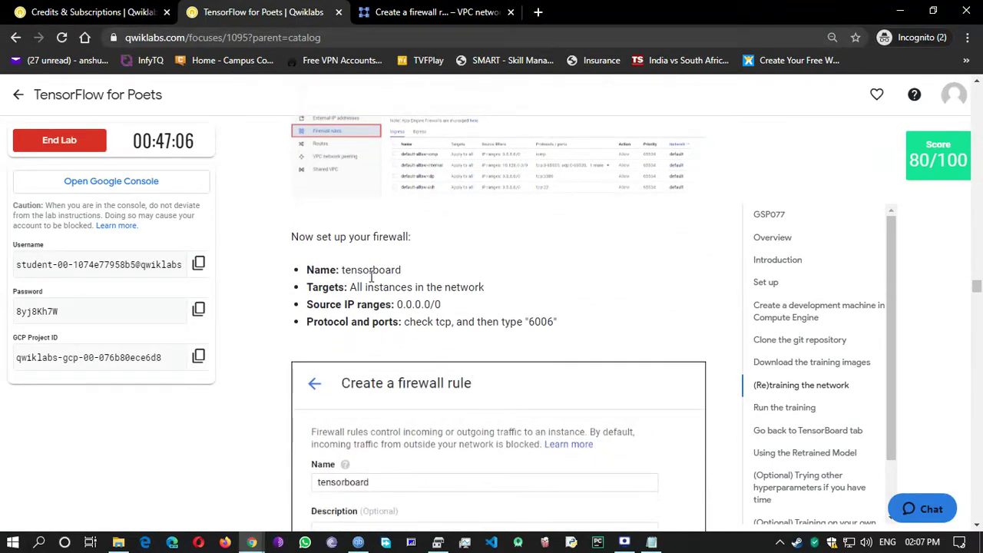
pyautogui.doubleClick(377, 267)
pyautogui.hotkey('ctrl', 'c')
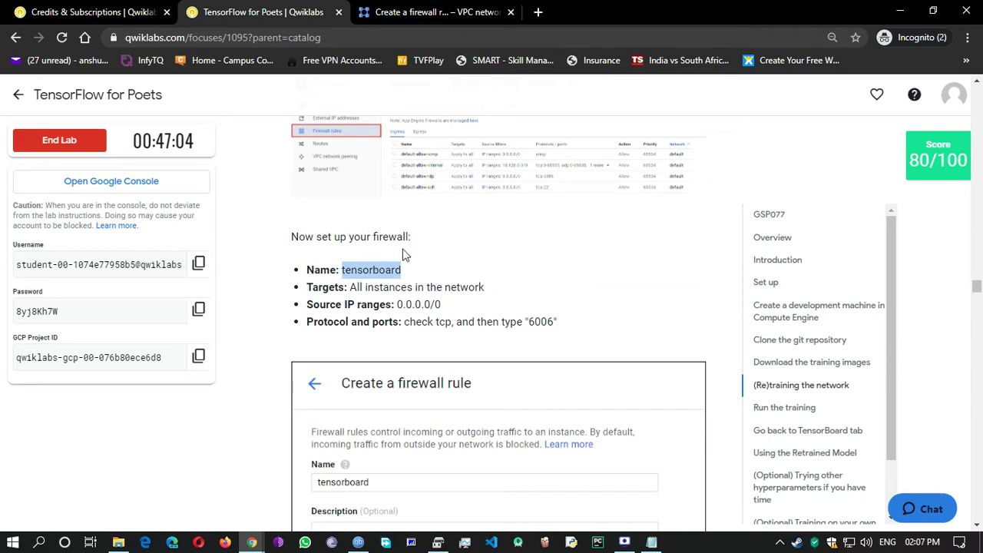
pyautogui.click(426, 12)
pyautogui.click(265, 219)
pyautogui.hotkey('ctrl', 'v')
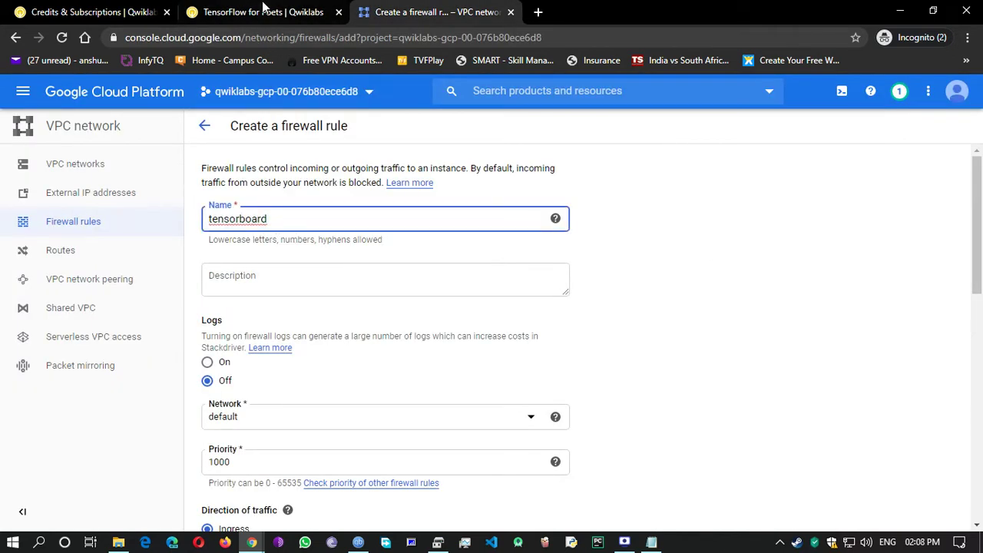
# Step: Set the firewall rule's targets to All instances in the network, as specified in the lab instructions
pyautogui.click(272, 13)
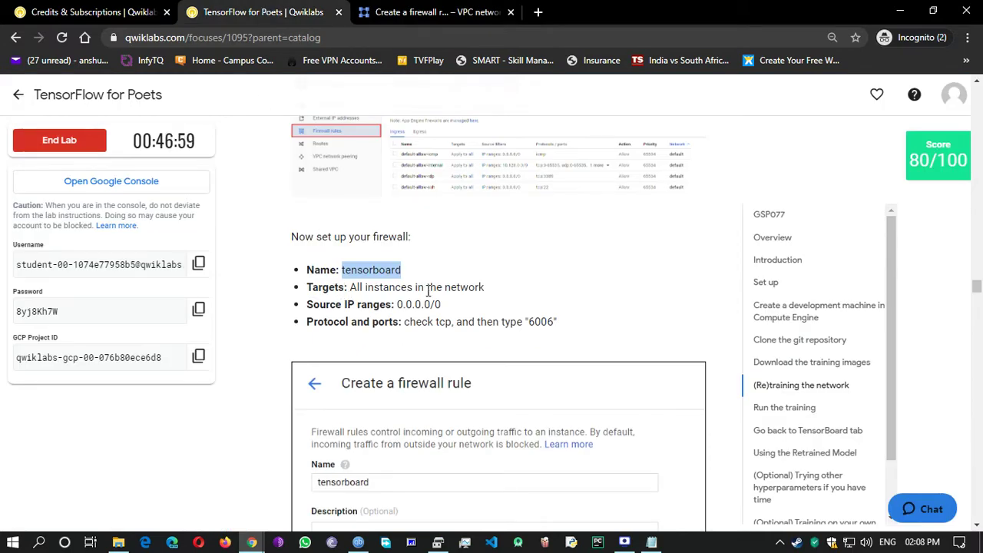
pyautogui.click(408, 12)
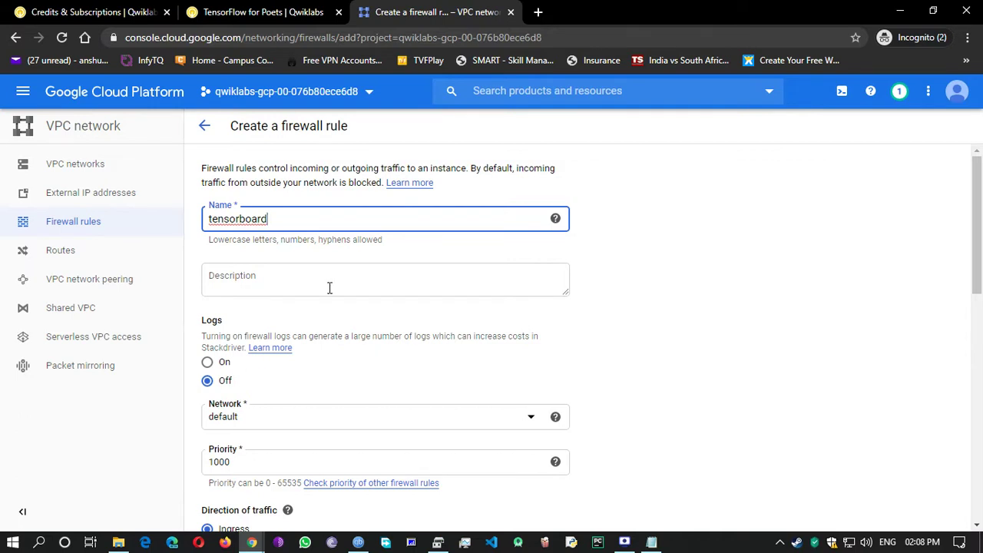
pyautogui.click(236, 9)
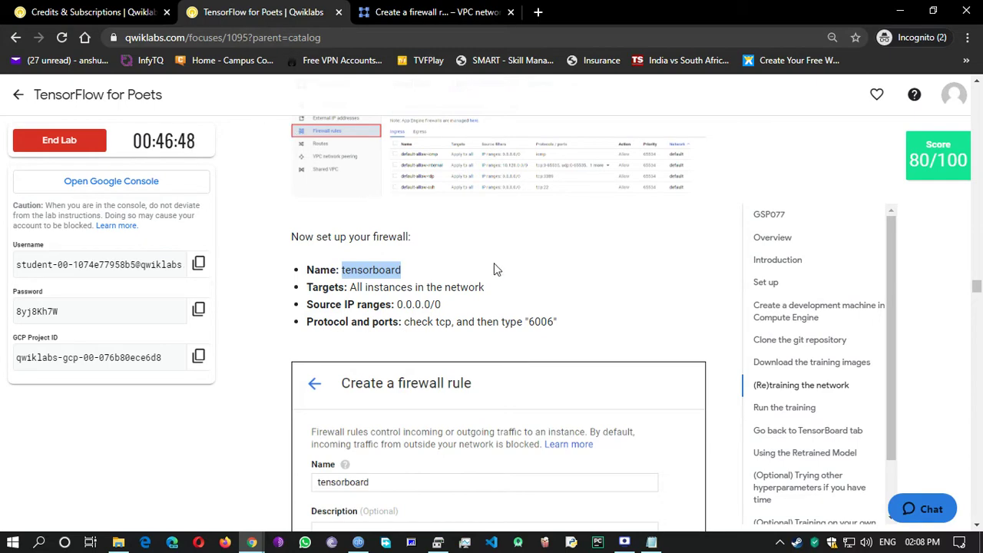
pyautogui.click(430, 12)
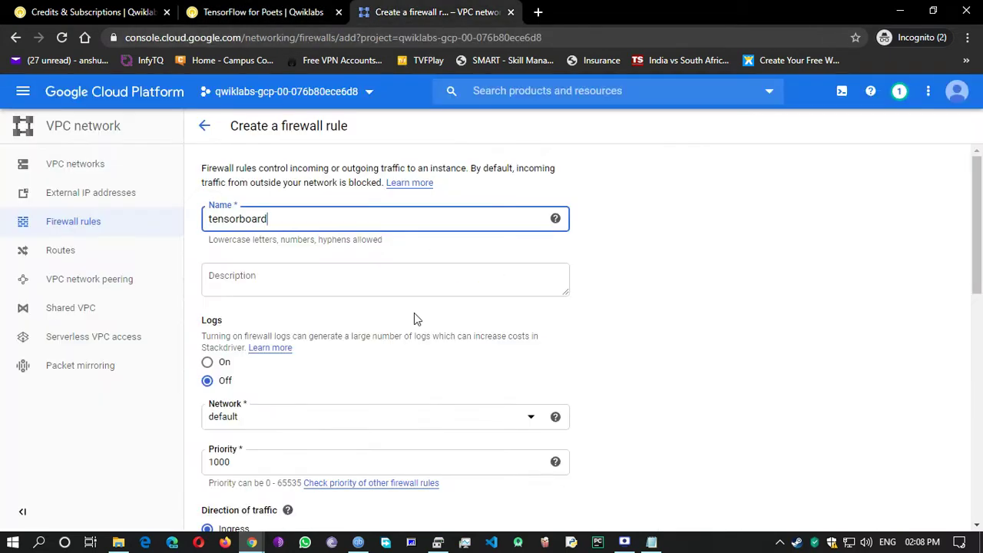
pyautogui.scroll(-4, 403, 351)
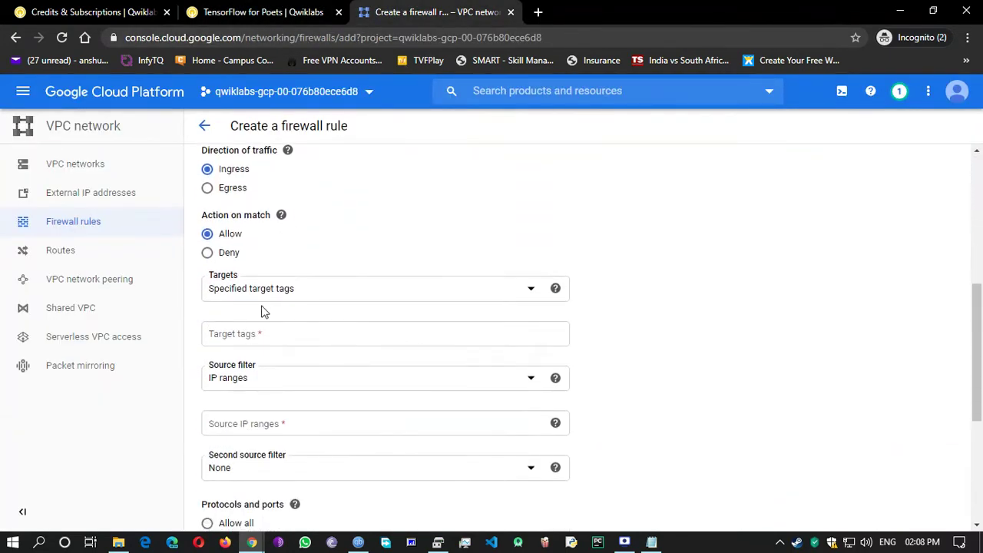
pyautogui.click(265, 12)
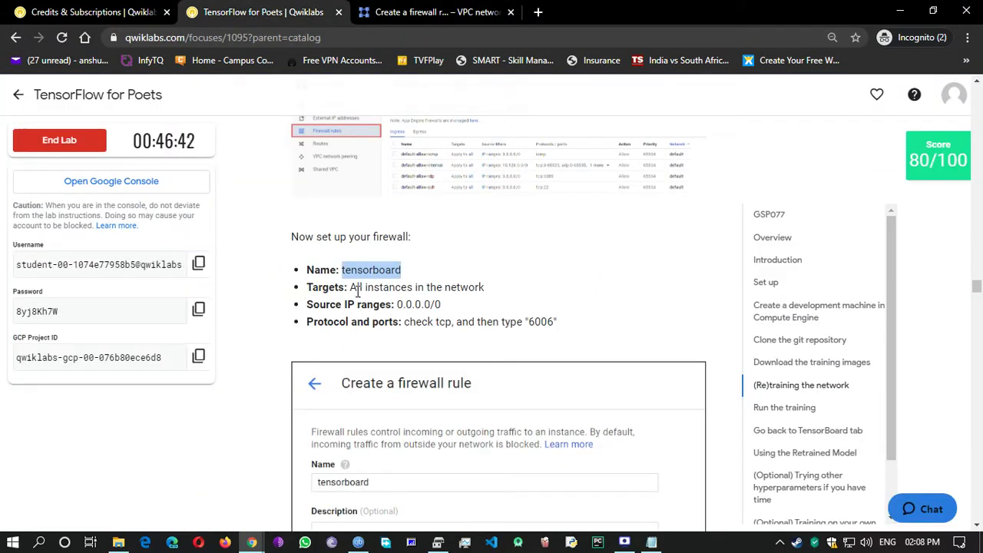
pyautogui.click(418, 12)
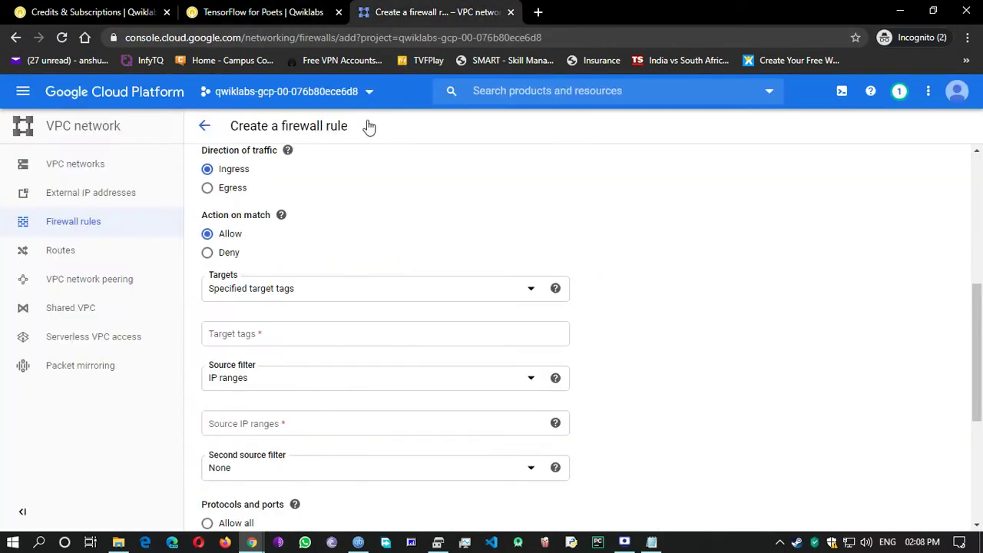
pyautogui.click(288, 282)
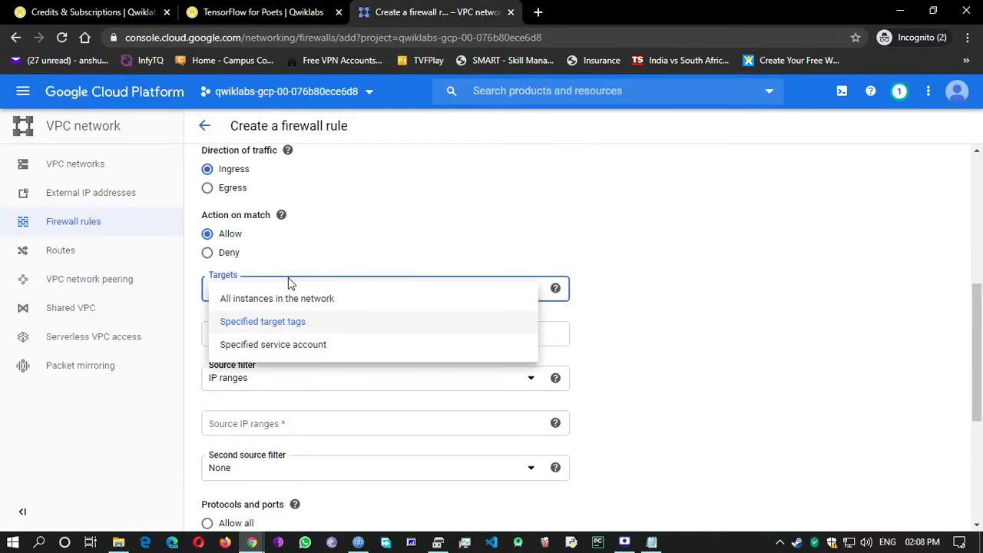
pyautogui.click(257, 307)
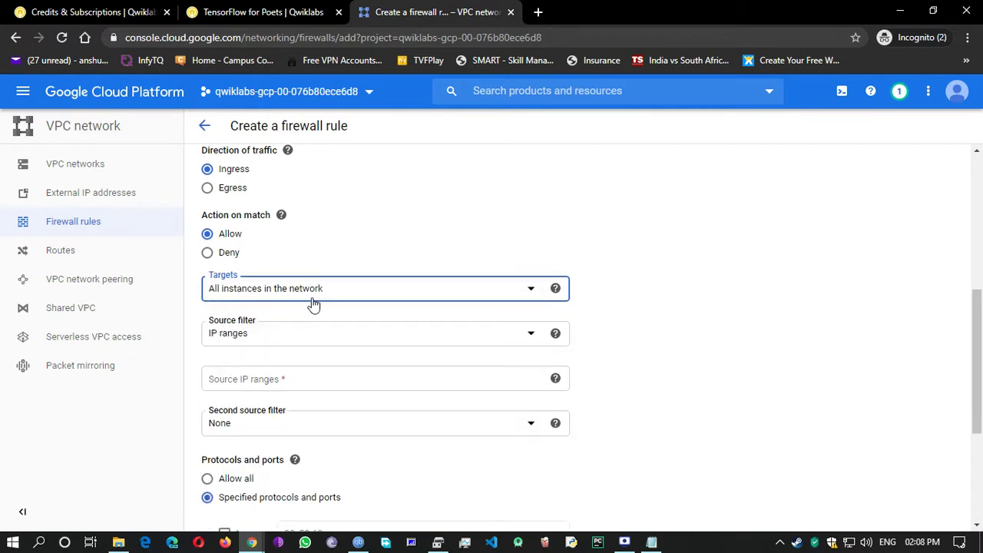
# Step: Keep the source filter on IP ranges and set the source IP ranges to 0.0.0.0/0, checking the value against the lab instructions
pyautogui.click(263, 12)
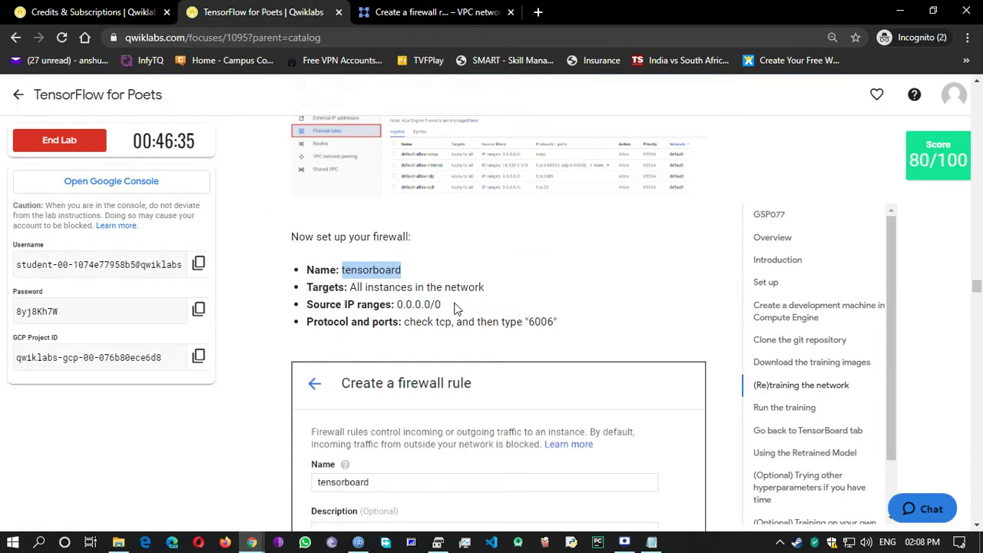
pyautogui.click(406, 11)
pyautogui.scroll(-1, 369, 340)
pyautogui.click(270, 7)
pyautogui.click(442, 12)
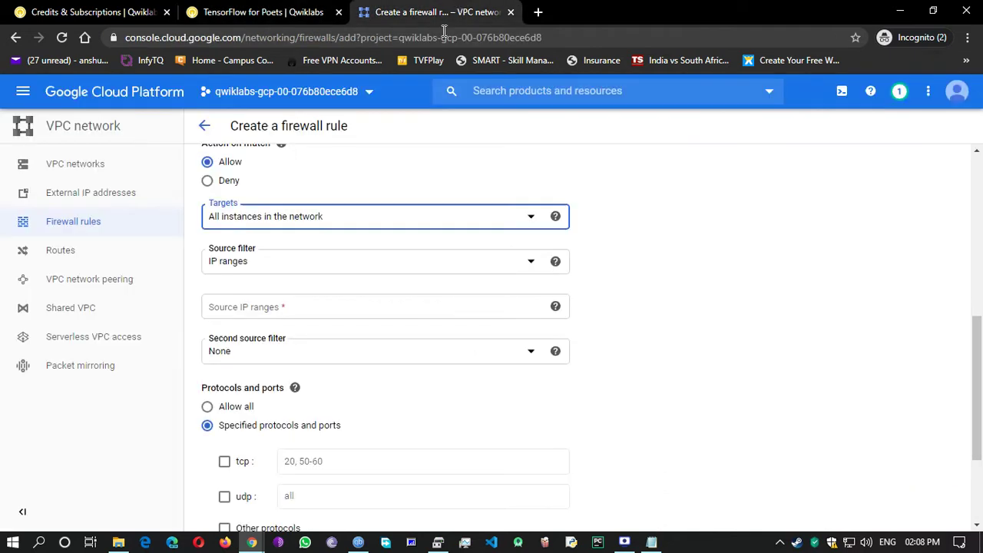
pyautogui.click(265, 269)
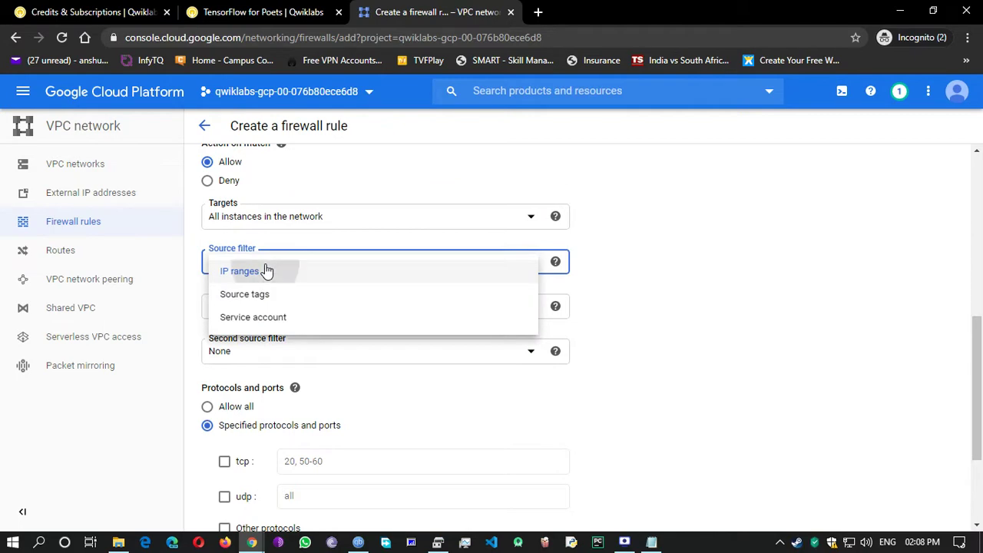
pyautogui.click(265, 271)
pyautogui.click(230, 15)
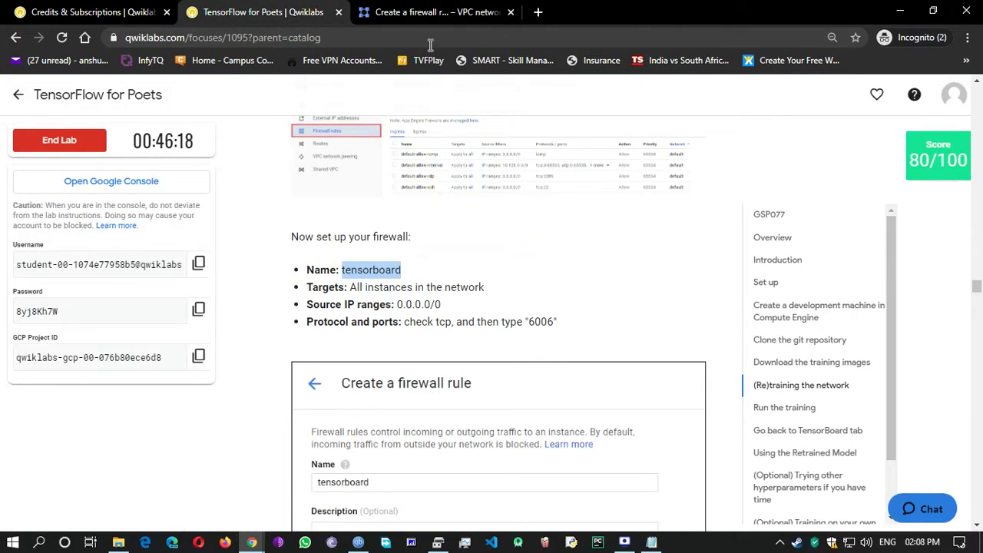
pyautogui.click(430, 12)
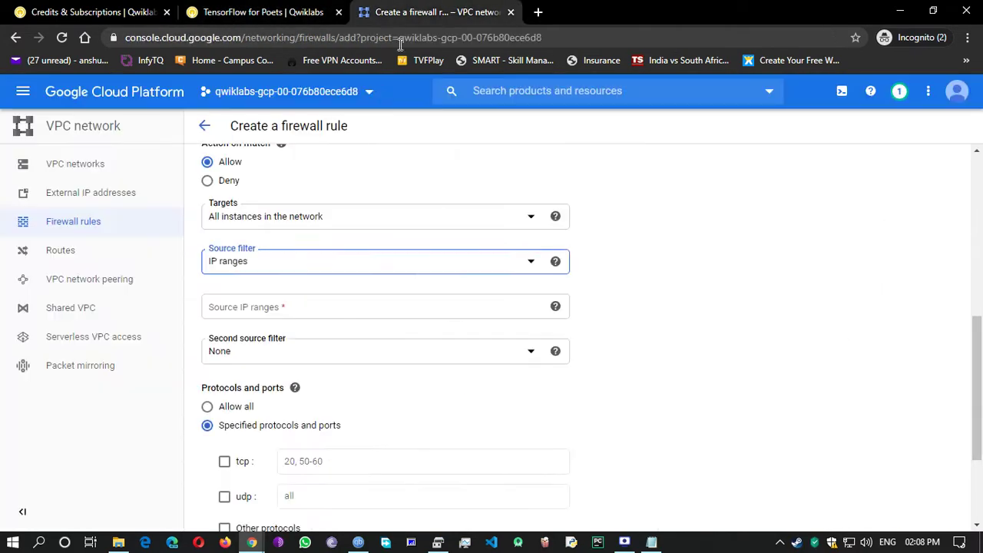
pyautogui.click(236, 309)
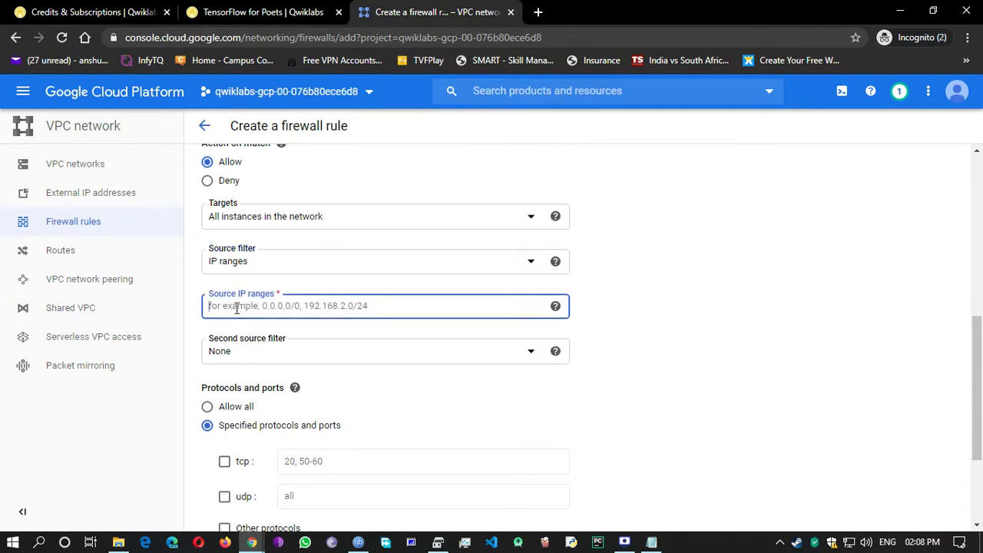
pyautogui.write('0.0.0.0/0')
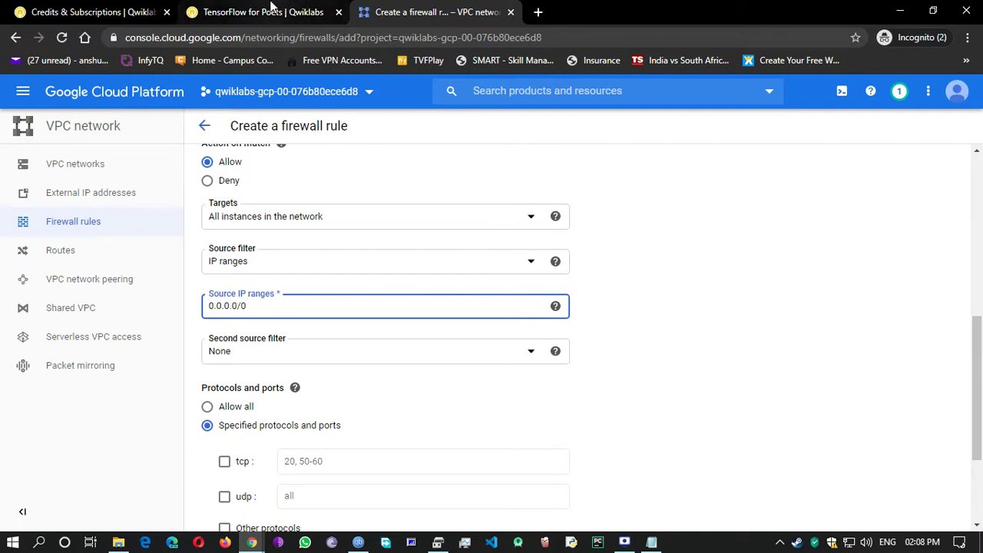
pyautogui.click(261, 11)
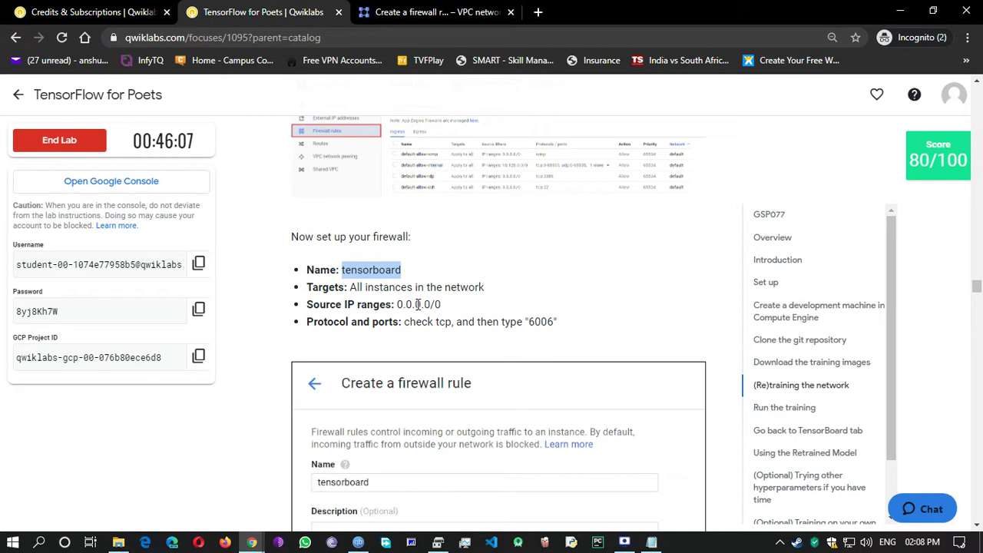
pyautogui.click(400, 11)
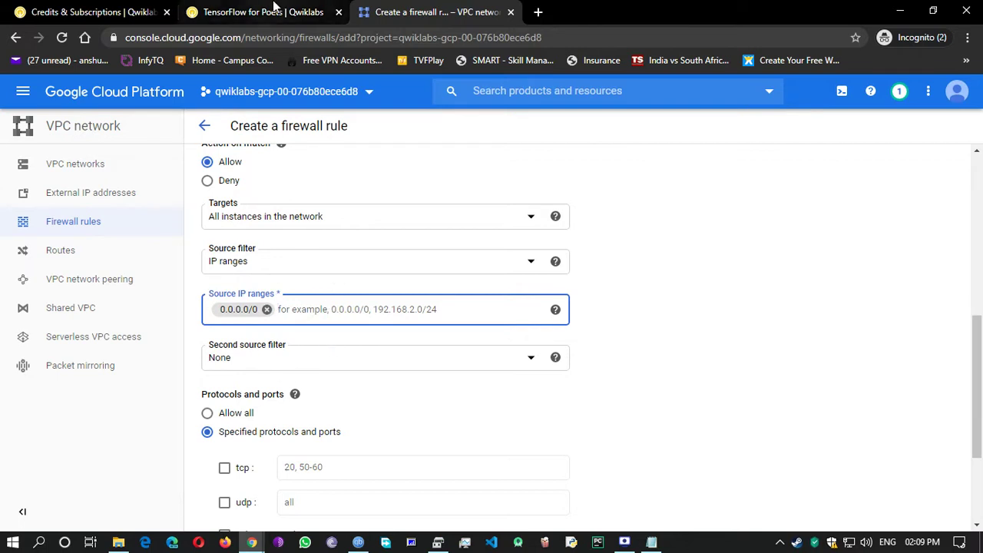
# Step: Copy port 6006 from the lab instructions, enable tcp under the firewall rule's specified protocols and set its port to 6006
pyautogui.click(263, 11)
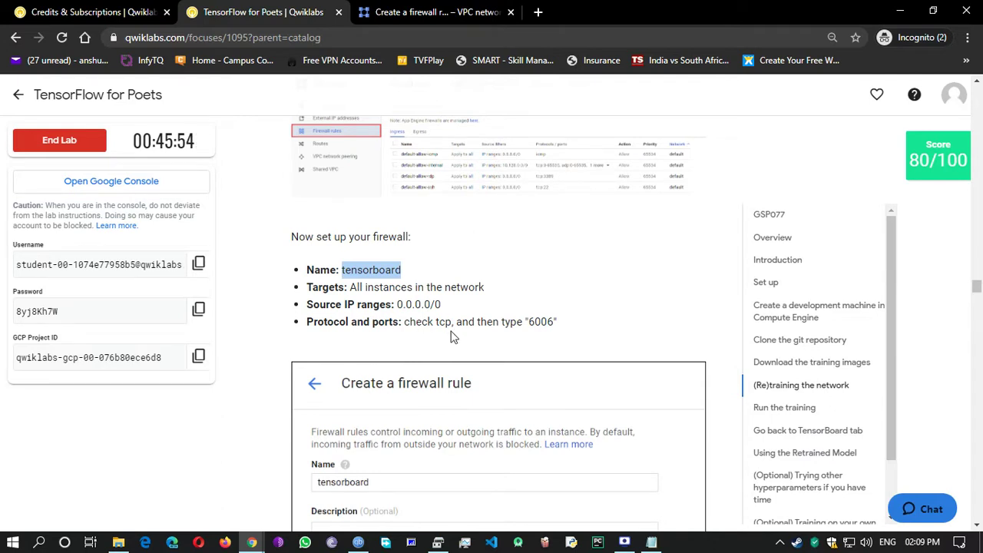
pyautogui.doubleClick(548, 321)
pyautogui.hotkey('ctrl', 'c')
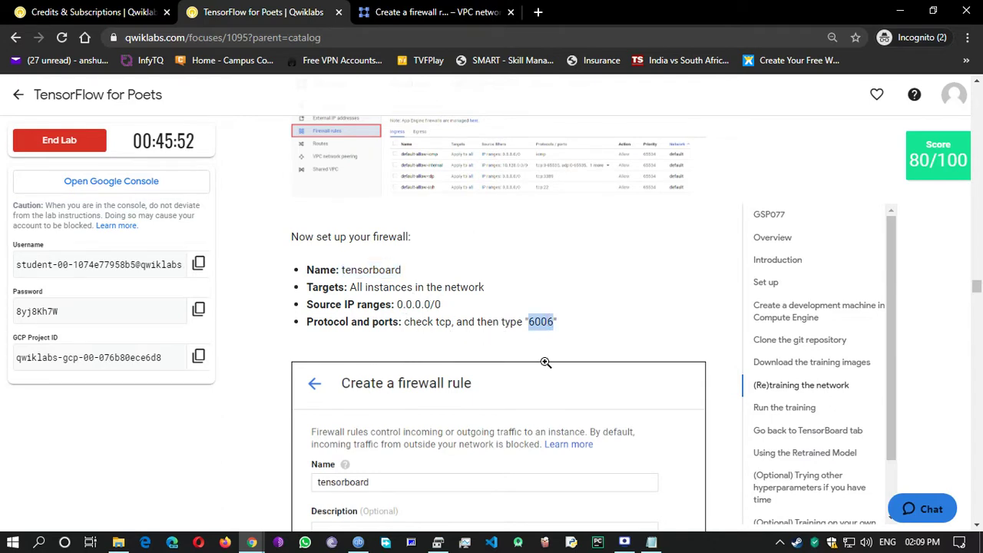
pyautogui.click(405, 14)
pyautogui.scroll(-2, 384, 330)
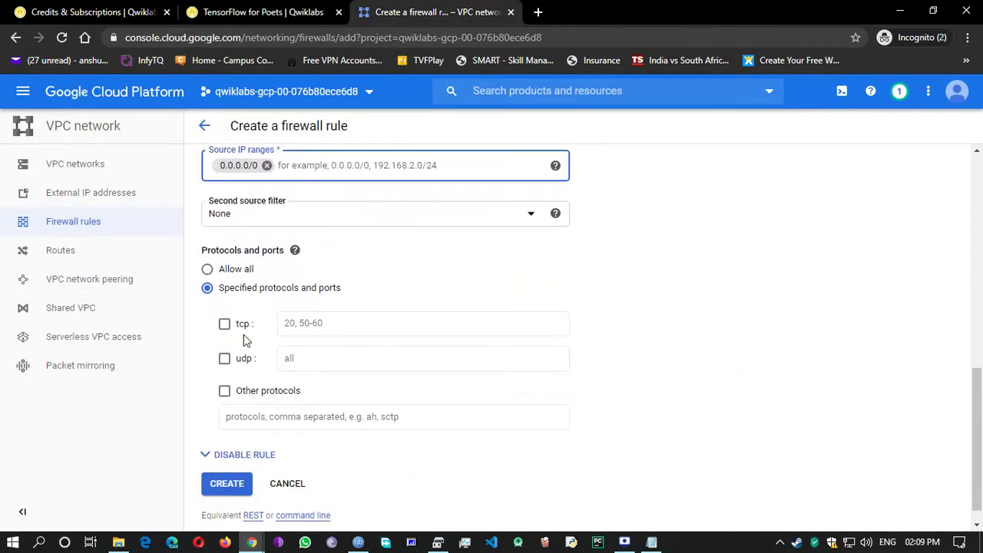
pyautogui.click(225, 324)
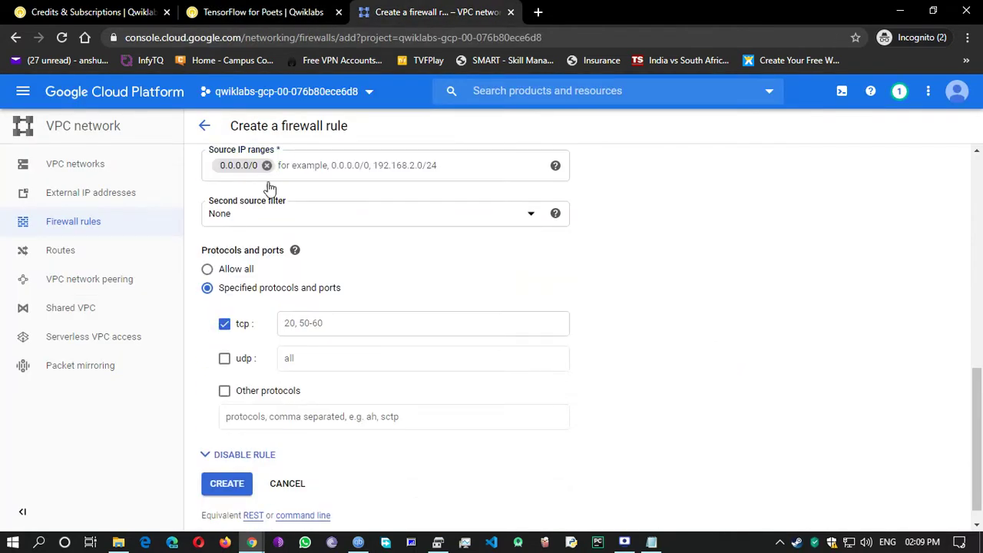
pyautogui.click(247, 12)
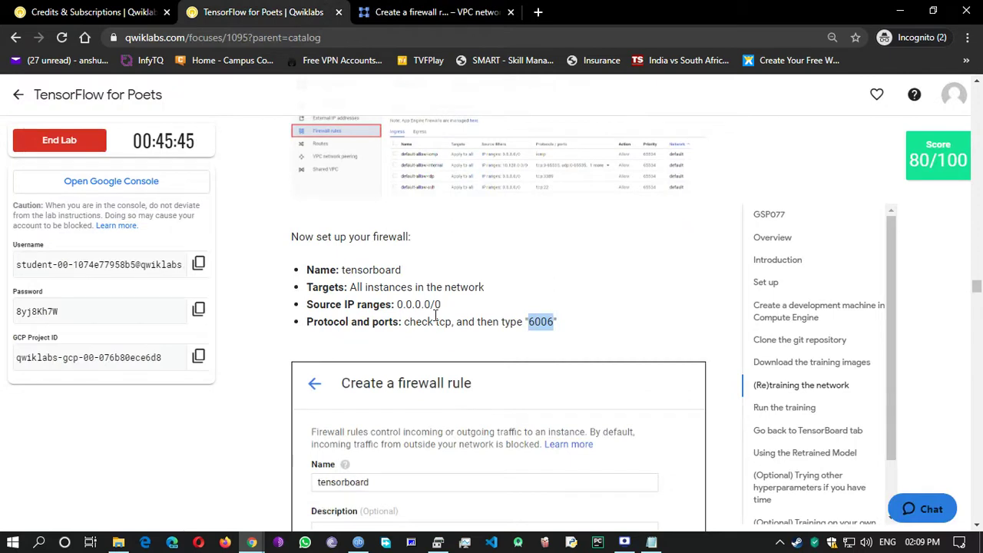
pyautogui.click(434, 11)
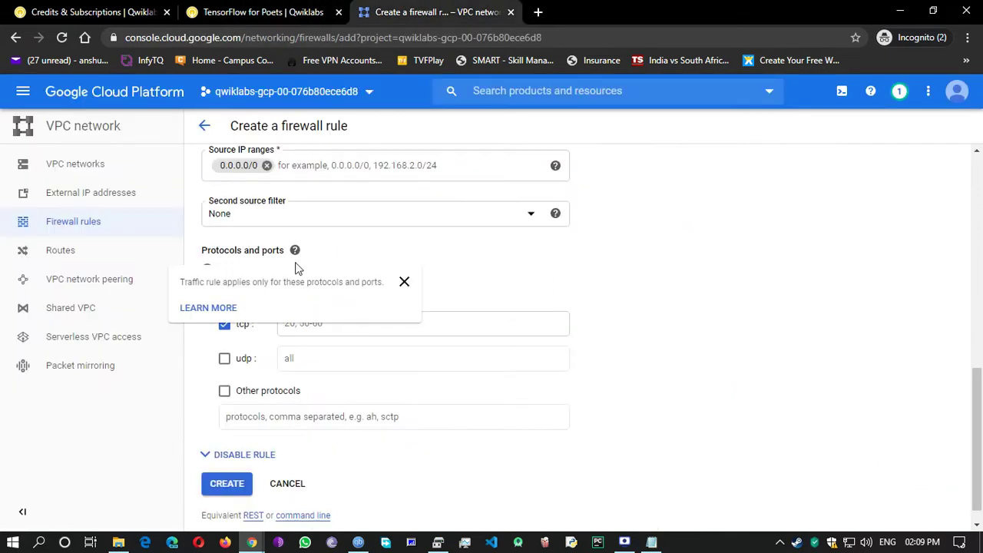
pyautogui.click(331, 321)
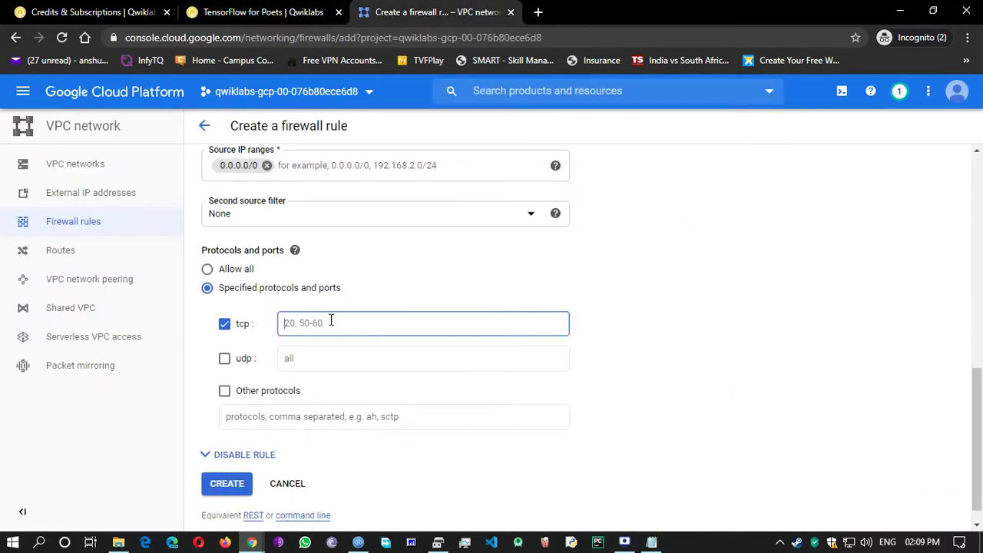
pyautogui.hotkey('ctrl', 'v')
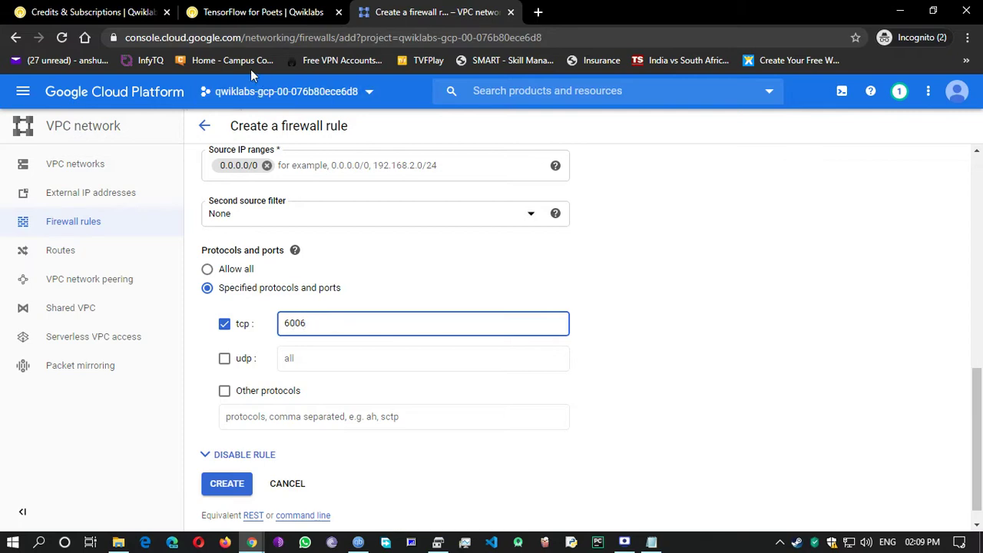
# Step: Check the tcp port entry against the lab instructions and look through their reference screenshot of the completed firewall rule
pyautogui.click(261, 12)
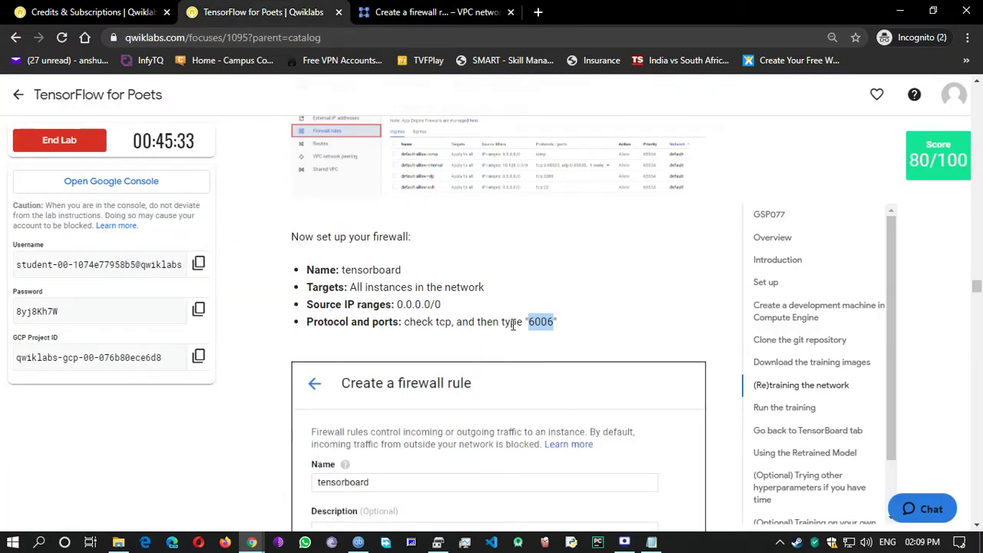
pyautogui.click(392, 16)
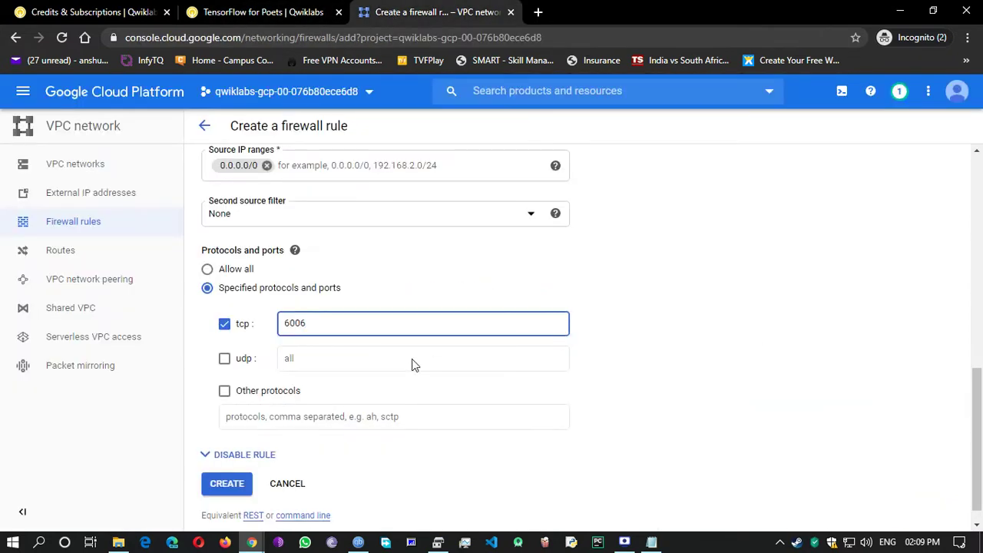
pyautogui.scroll(-1, 419, 361)
pyautogui.click(257, 14)
pyautogui.scroll(-2, 368, 335)
pyautogui.scroll(-1, 388, 357)
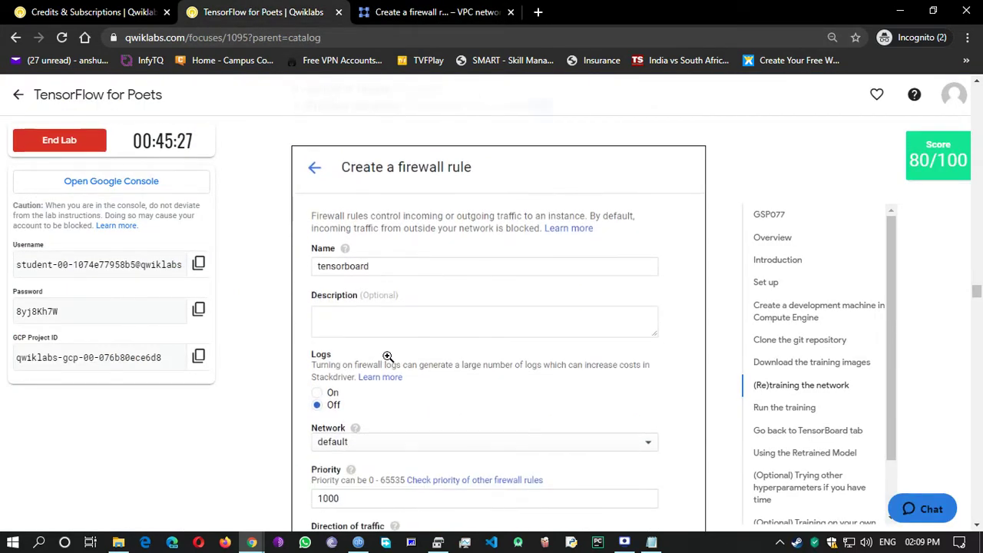
pyautogui.scroll(1, 387, 357)
pyautogui.scroll(-4, 387, 361)
pyautogui.scroll(-5, 387, 362)
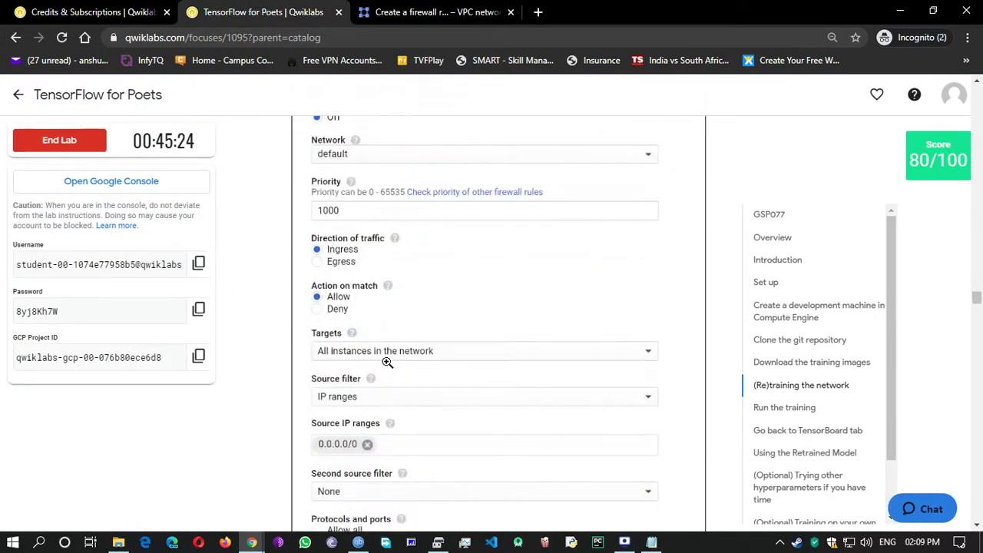
pyautogui.scroll(5, 437, 355)
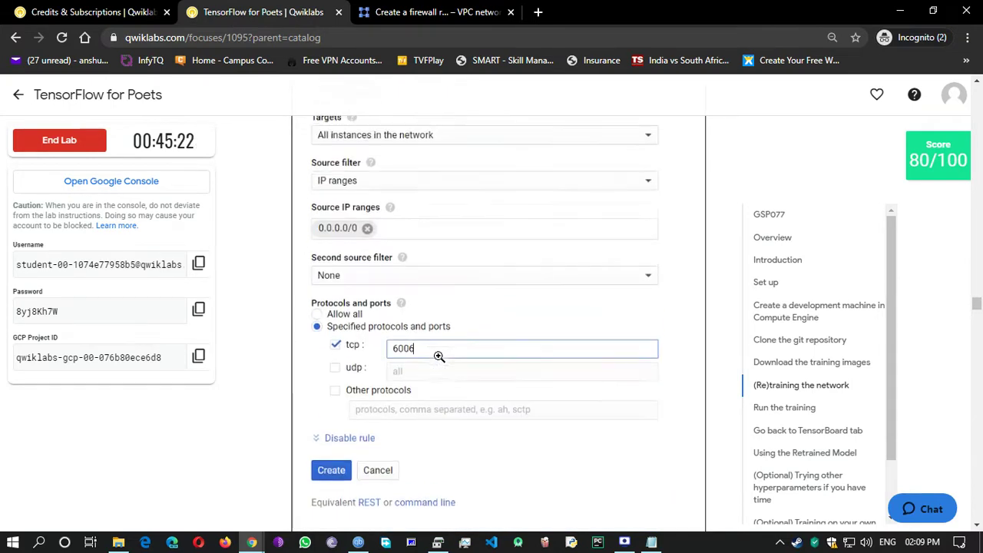
pyautogui.scroll(5, 436, 275)
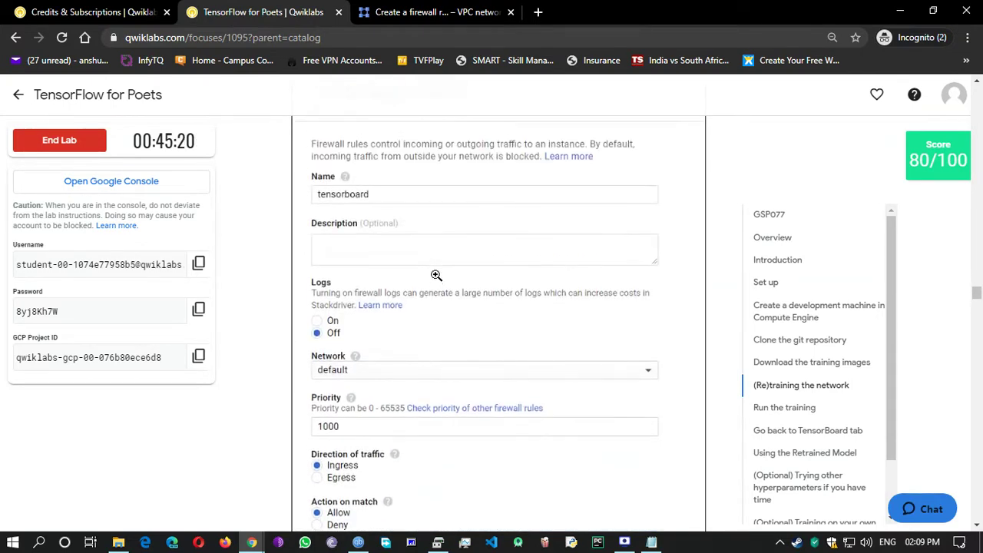
pyautogui.click(476, 12)
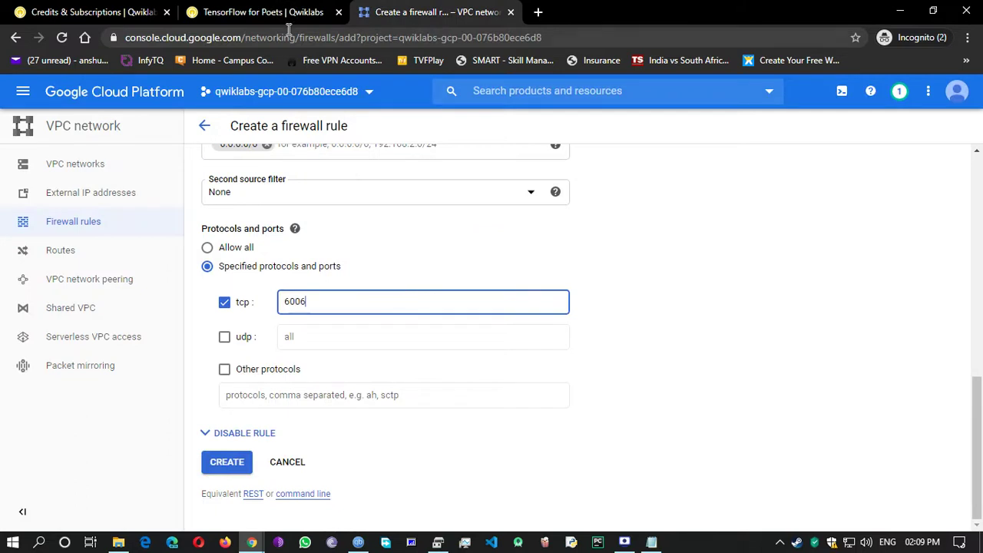
# Step: Save the lab's reference image of the firewall rule form as a PNG in the Downloads folder
pyautogui.click(261, 12)
pyautogui.scroll(-1, 428, 242)
pyautogui.rightClick(359, 212)
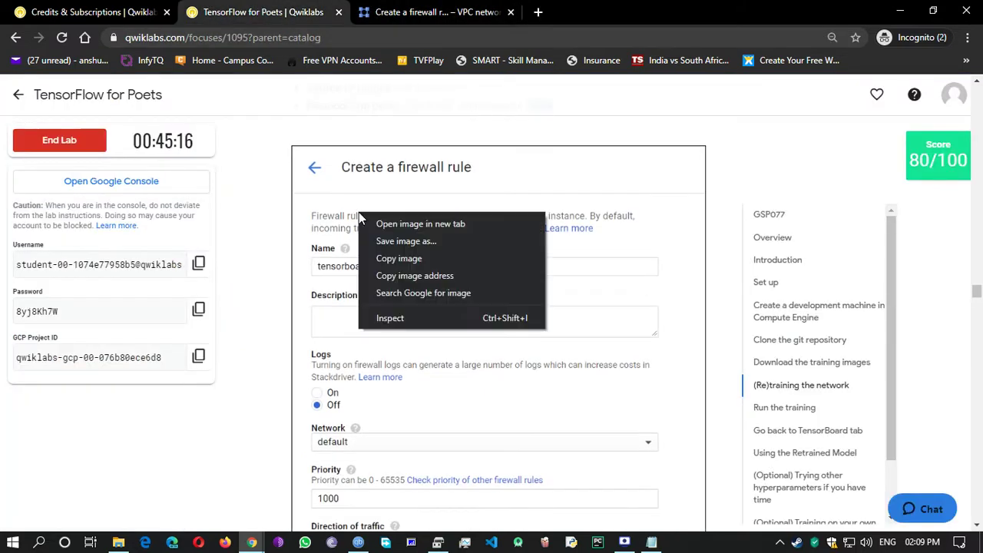
pyautogui.click(389, 244)
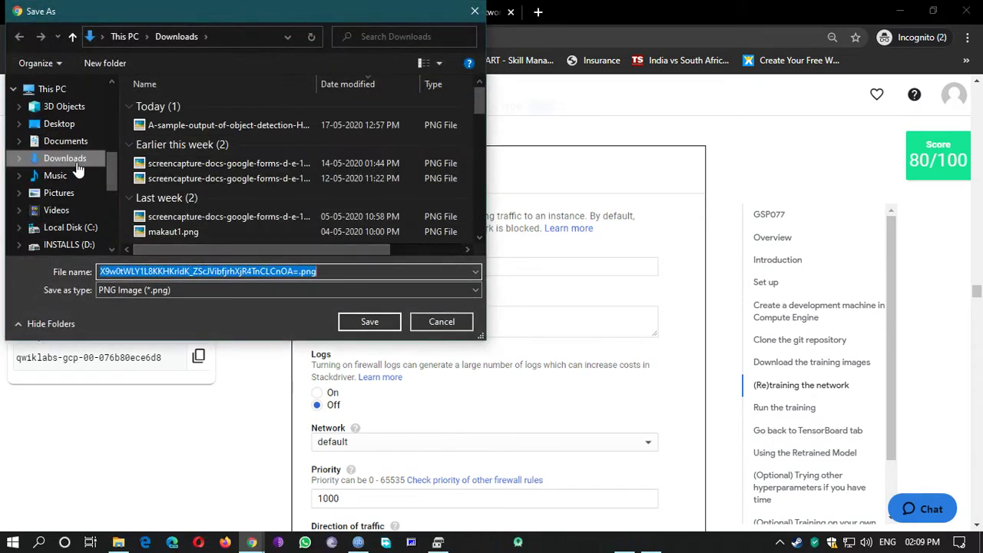
pyautogui.click(71, 158)
pyautogui.click(369, 321)
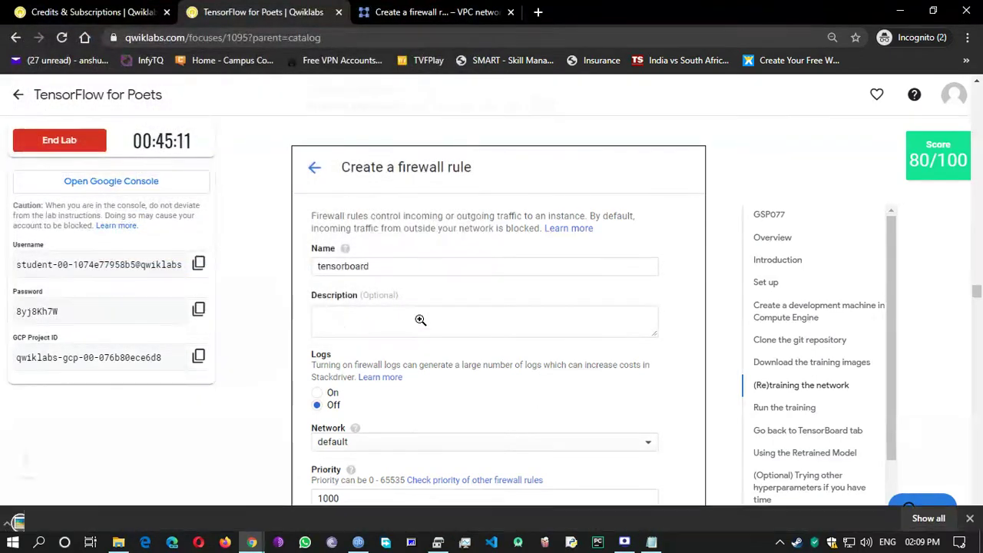
pyautogui.click(969, 512)
# Step: Compare the new rule's name, logs, network and priority with the lab's reference screenshot
pyautogui.scroll(-2, 500, 341)
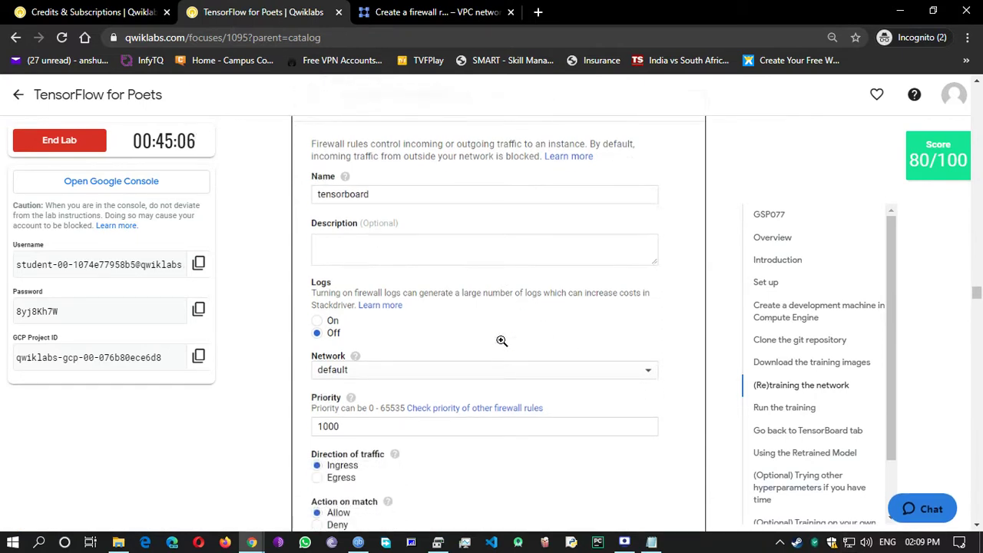
pyautogui.scroll(2, 487, 343)
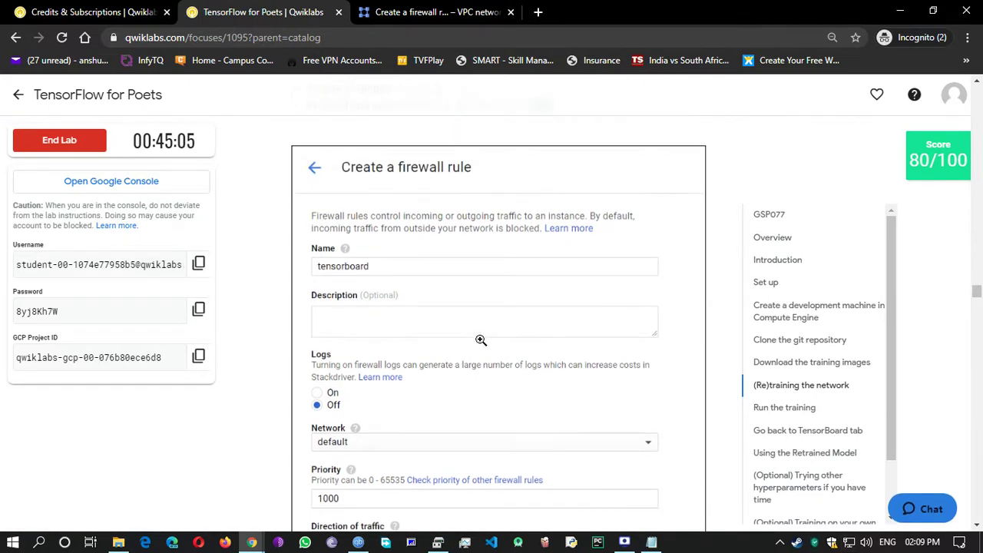
pyautogui.scroll(-2, 461, 307)
pyautogui.scroll(2, 377, 197)
pyautogui.click(433, 12)
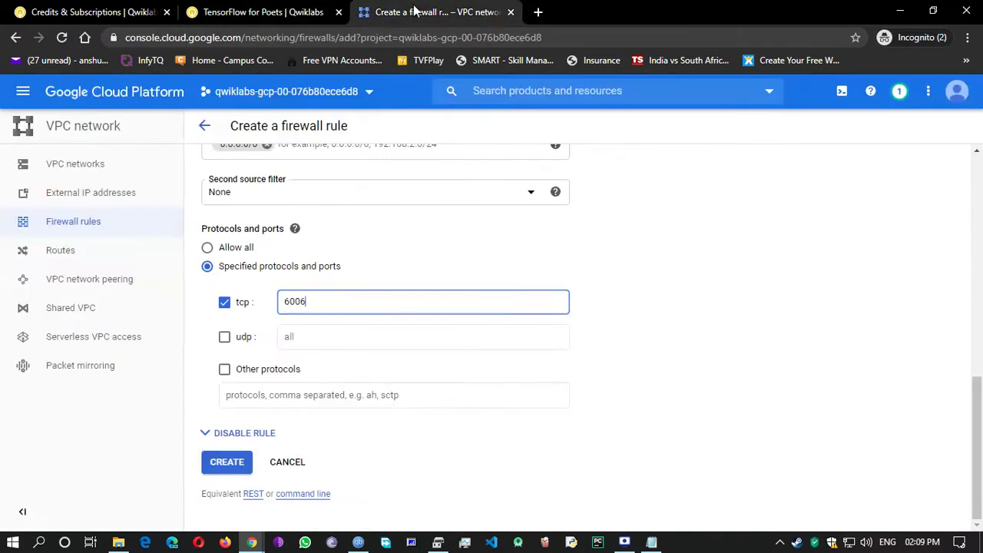
pyautogui.scroll(5, 350, 238)
pyautogui.scroll(6, 345, 231)
pyautogui.scroll(-2, 346, 230)
pyautogui.hotkey('ctrl', 'shift', 'Tab')
pyautogui.scroll(-3, 364, 261)
pyautogui.hotkey('ctrl', 'Tab')
pyautogui.scroll(-2, 365, 287)
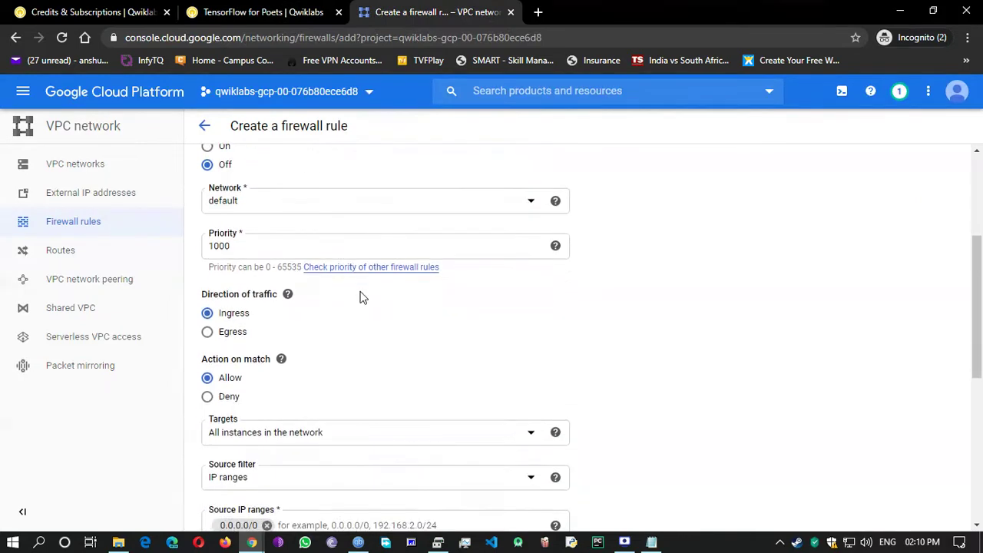
# Step: Compare the rule's traffic direction, action on match, targets and source filter with the lab's reference screenshot
pyautogui.click(284, 23)
pyautogui.scroll(-2, 386, 233)
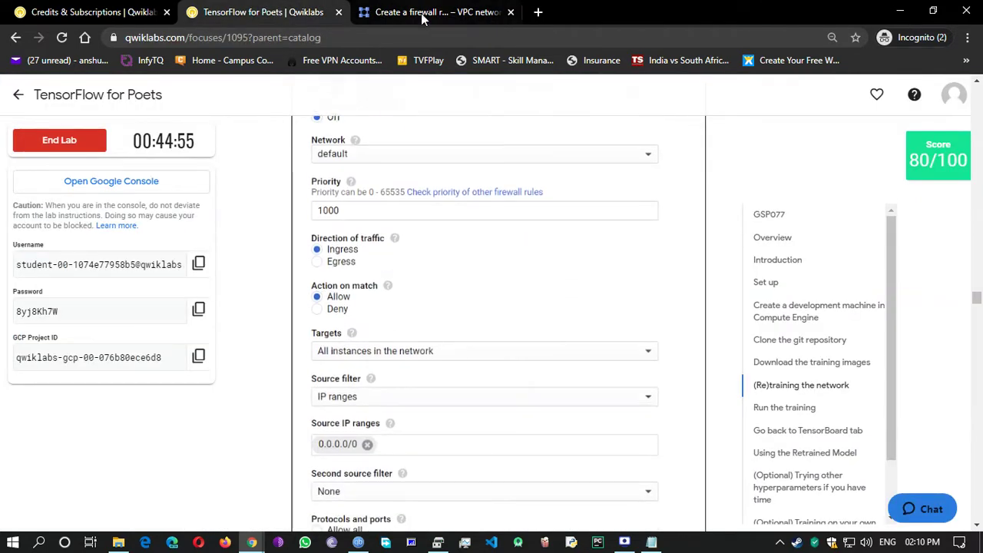
pyautogui.click(421, 16)
pyautogui.scroll(-3, 379, 242)
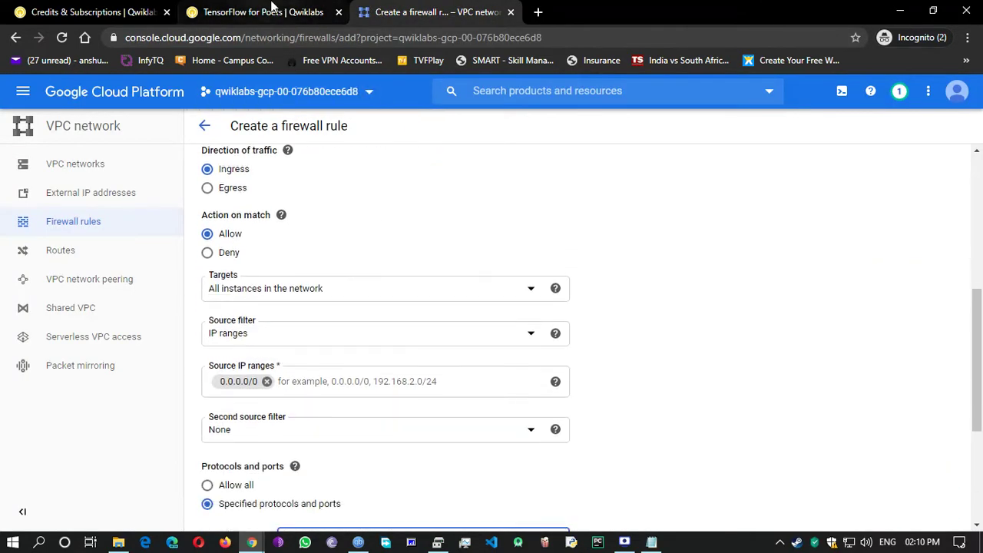
pyautogui.click(273, 9)
pyautogui.scroll(-1, 394, 308)
pyautogui.click(405, 18)
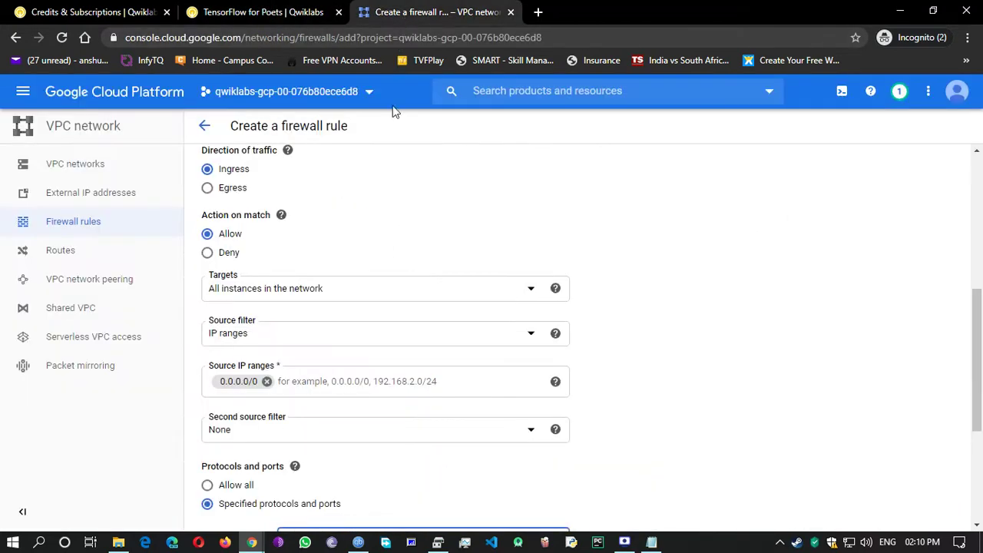
pyautogui.scroll(-1, 354, 209)
pyautogui.click(281, 15)
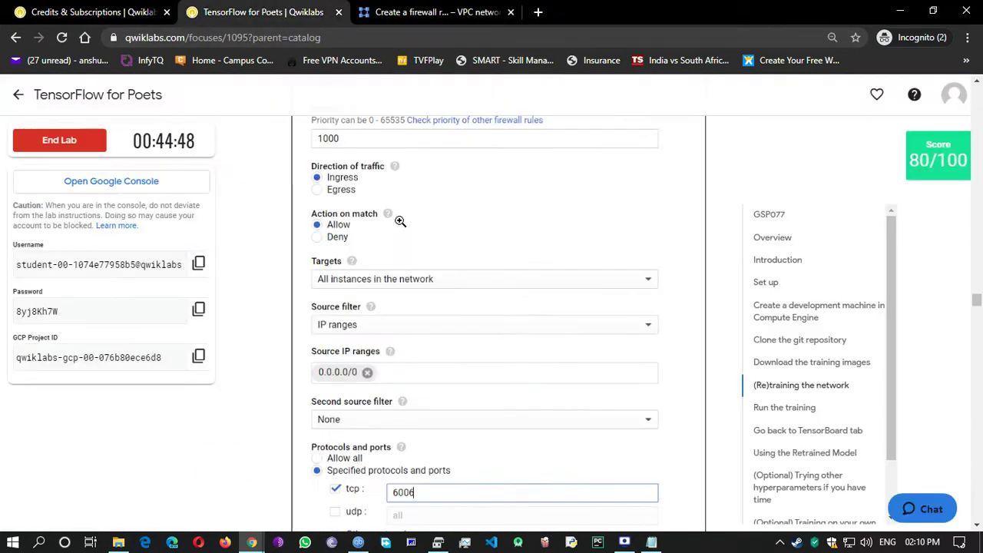
pyautogui.scroll(-1, 401, 223)
pyautogui.scroll(-2, 402, 223)
# Step: Compare the rule's source IP ranges, second source filter, and protocols and ports with the lab's reference screenshot
pyautogui.click(430, 12)
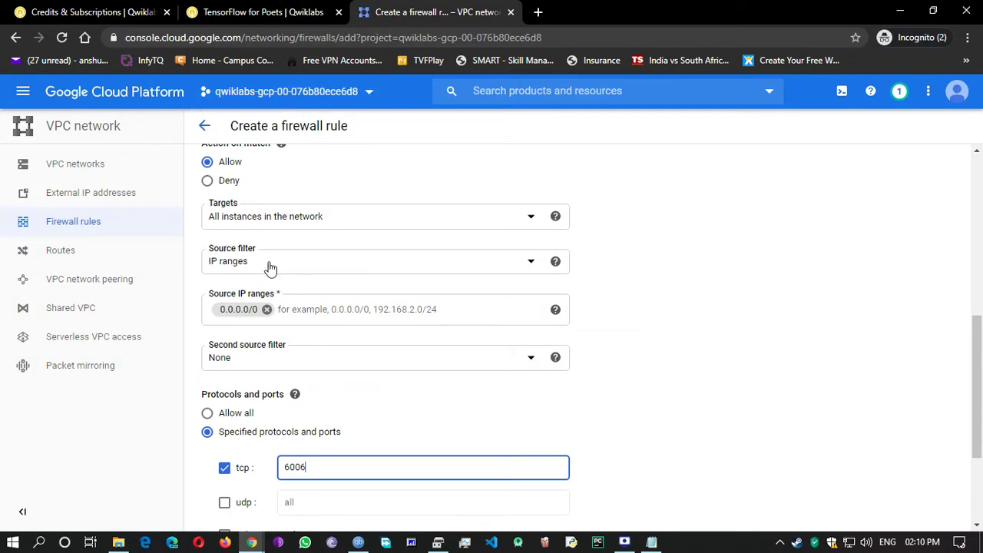
pyautogui.click(263, 12)
pyautogui.scroll(-1, 349, 310)
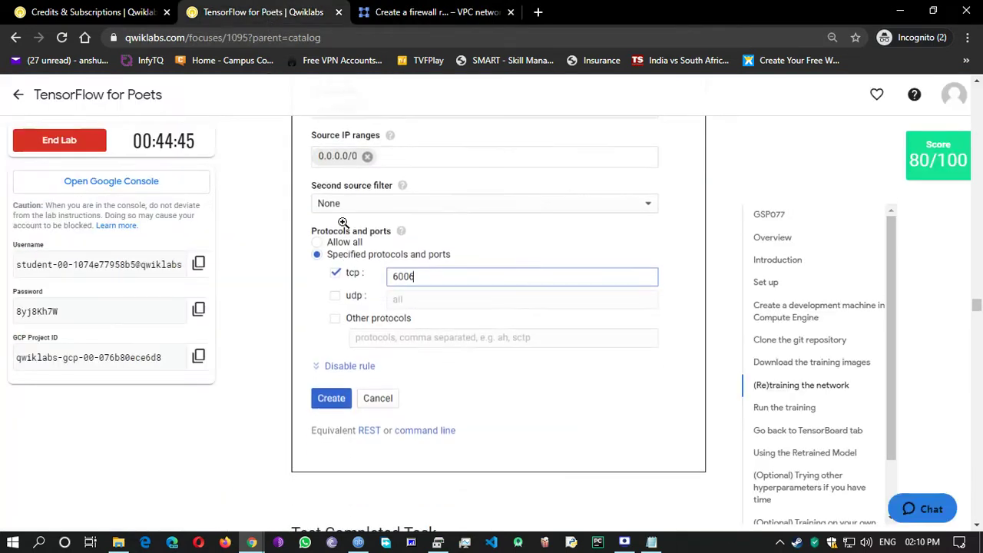
pyautogui.click(426, 12)
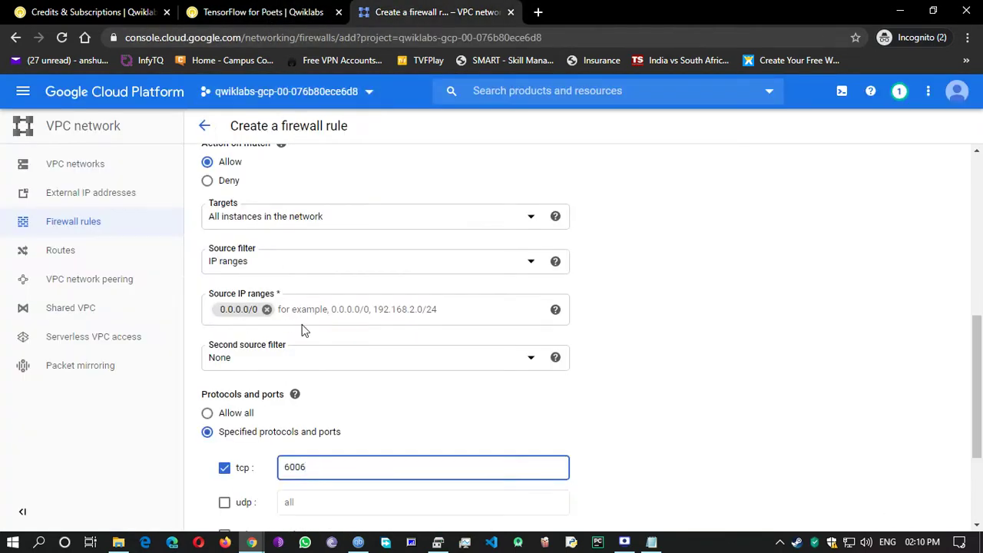
pyautogui.scroll(-1, 303, 330)
pyautogui.scroll(-1, 391, 307)
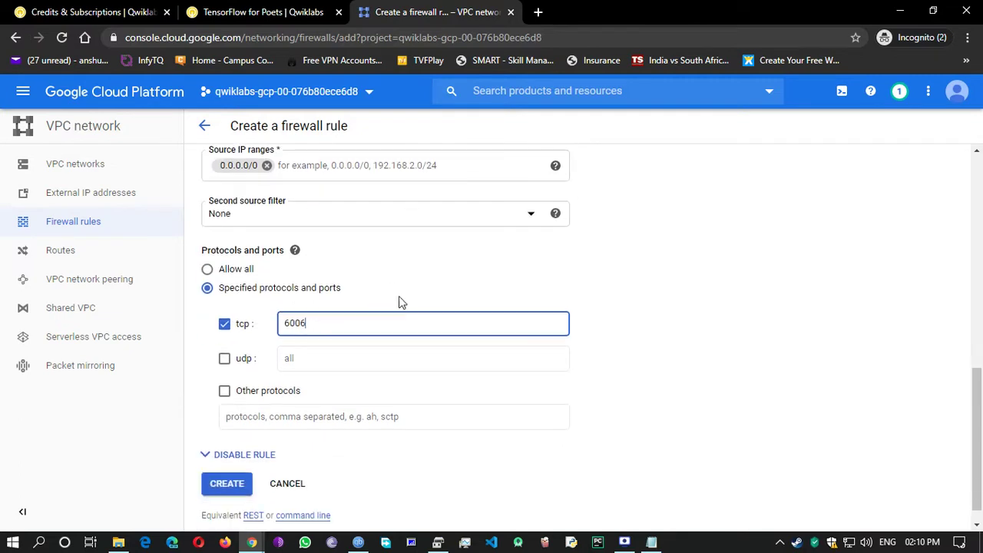
pyautogui.click(300, 14)
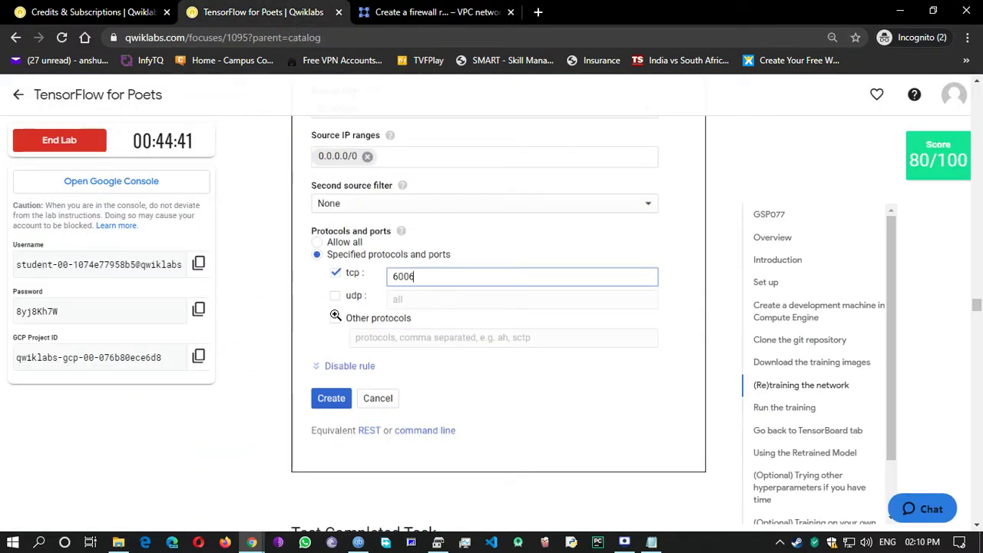
pyautogui.click(391, 13)
pyautogui.scroll(-1, 265, 357)
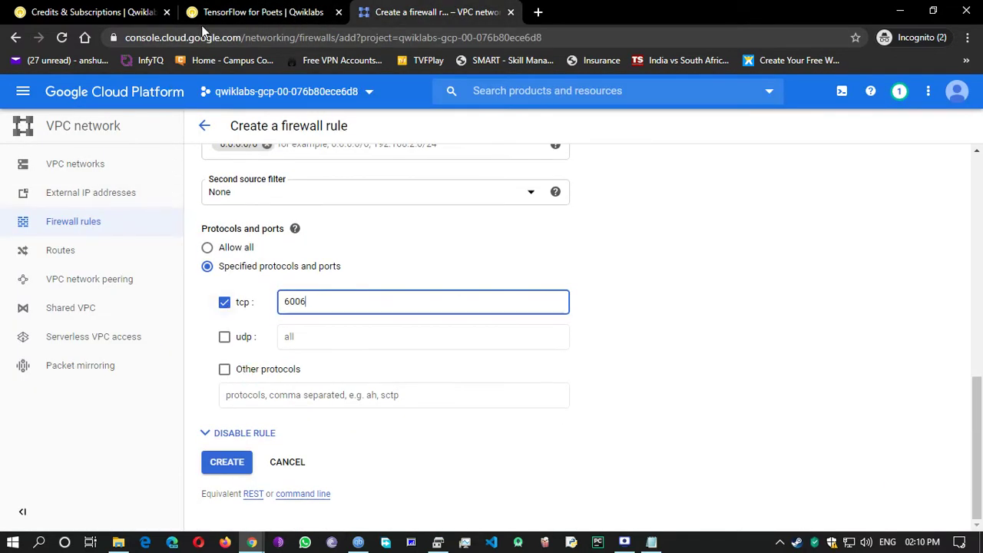
# Step: Review the lab's firewall instructions through to the Test Completed Task section for the TensorBoard port 6006 firewall
pyautogui.click(261, 13)
pyautogui.scroll(-2, 323, 338)
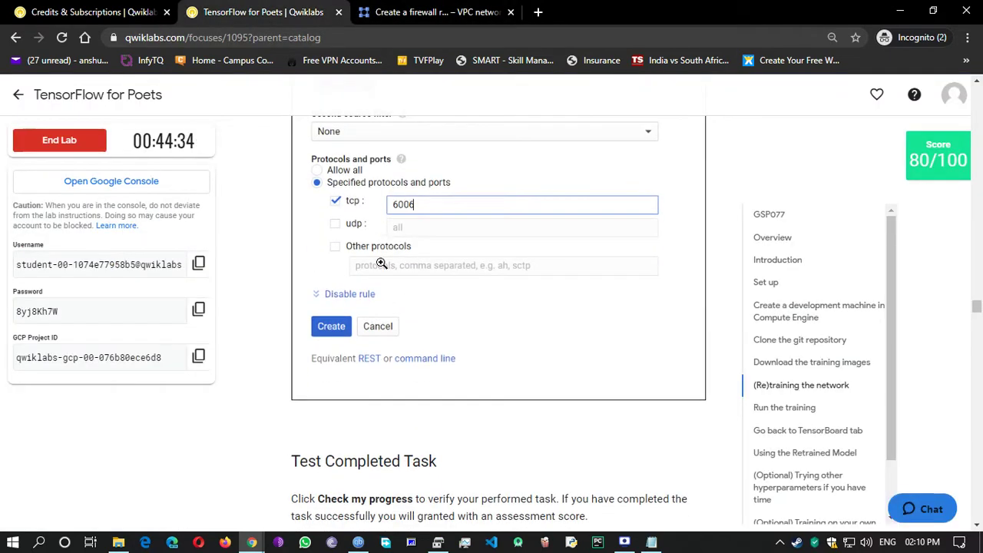
pyautogui.scroll(-2, 392, 323)
pyautogui.scroll(1, 530, 372)
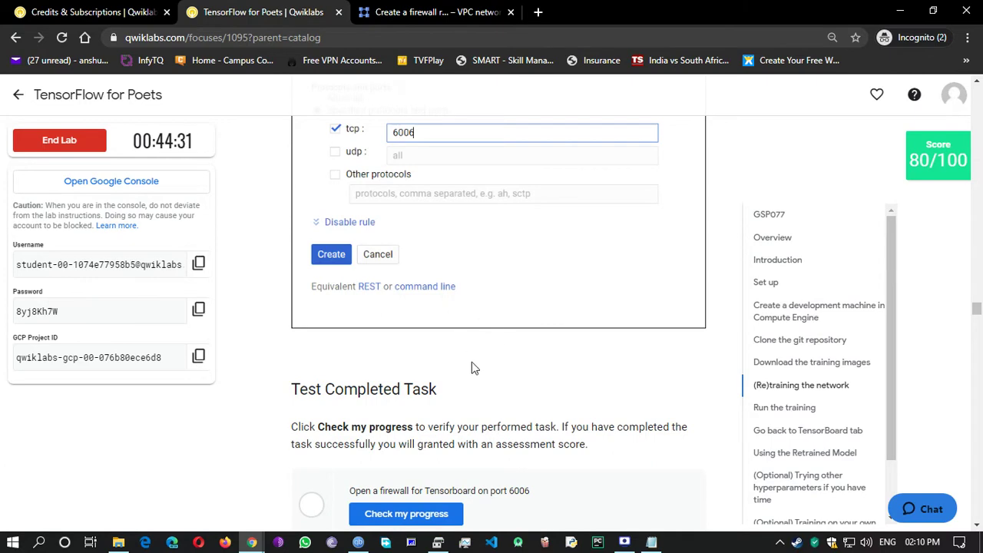
pyautogui.scroll(10, 461, 341)
pyautogui.scroll(-6, 463, 331)
pyautogui.scroll(-9, 464, 331)
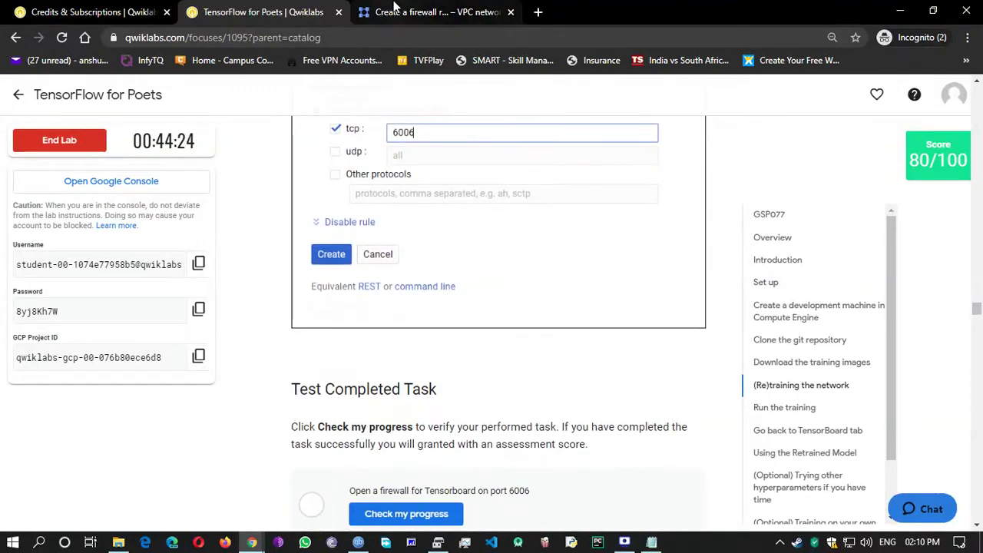
# Step: Create the configured tensorboard firewall rule and check the lab progress for opening a TensorBoard firewall on port 6006
pyautogui.click(394, 6)
pyautogui.click(228, 464)
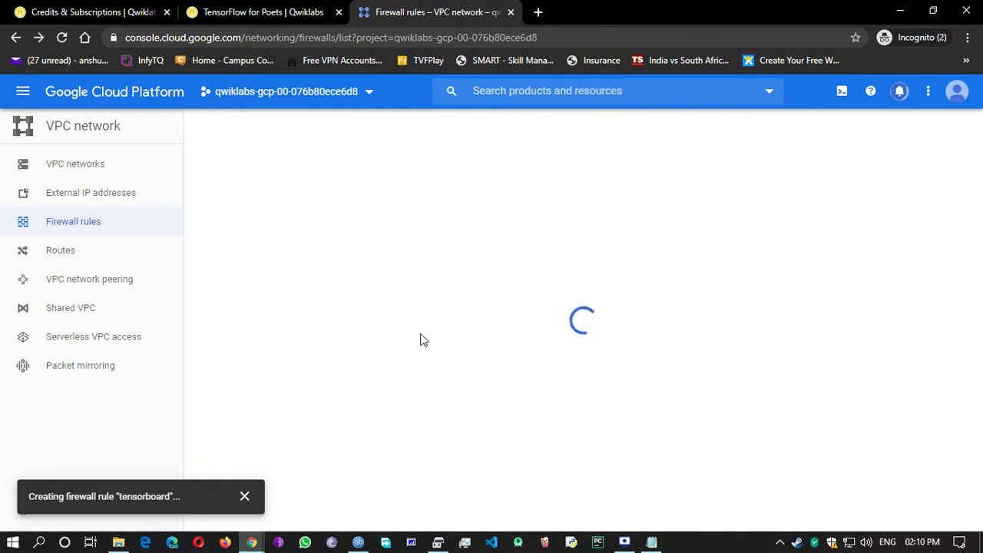
pyautogui.click(235, 22)
pyautogui.scroll(-2, 581, 382)
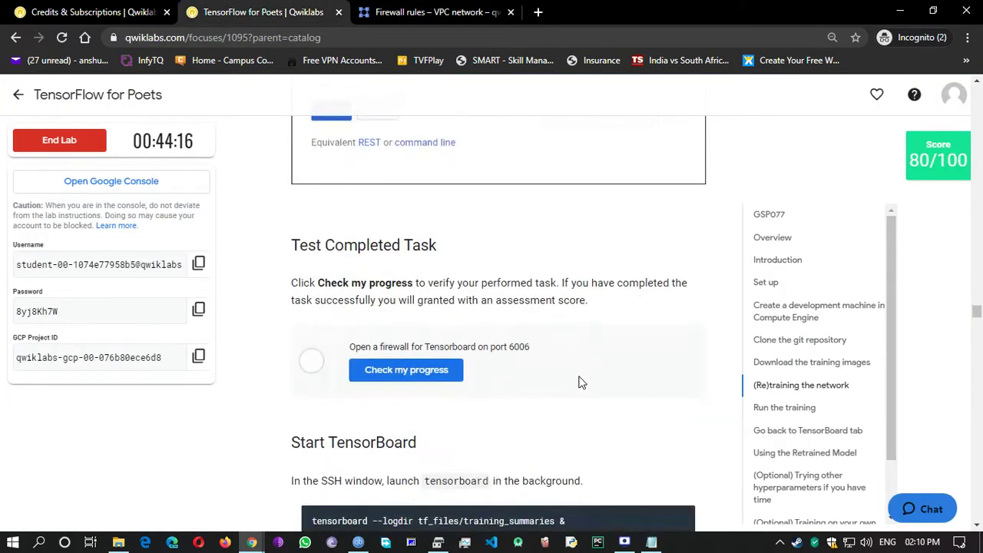
pyautogui.scroll(3, 582, 382)
pyautogui.click(389, 17)
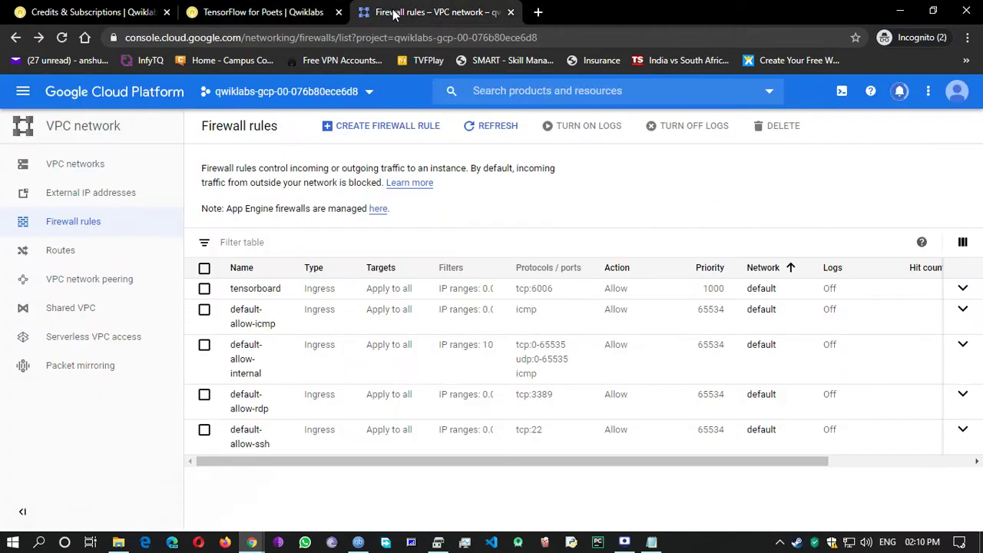
pyautogui.click(246, 11)
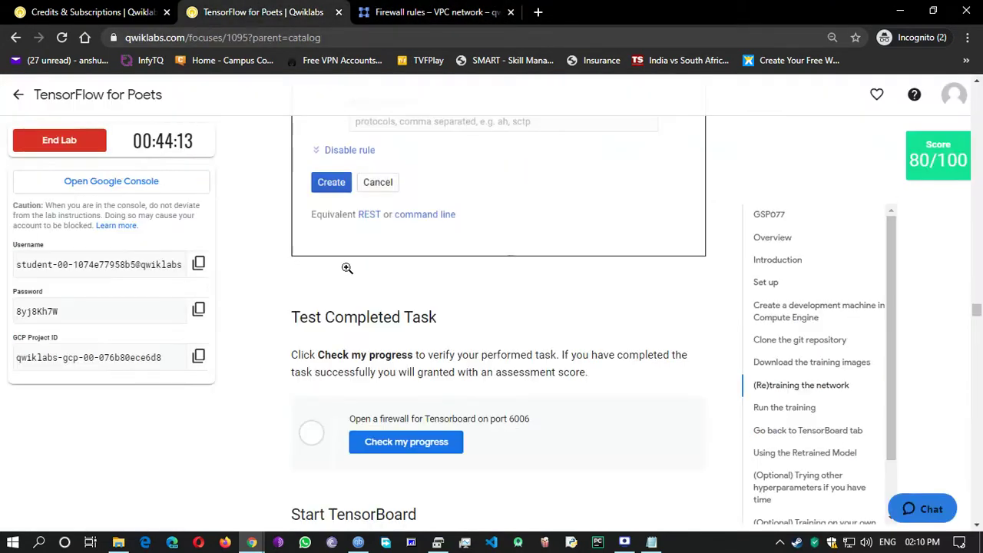
pyautogui.click(376, 445)
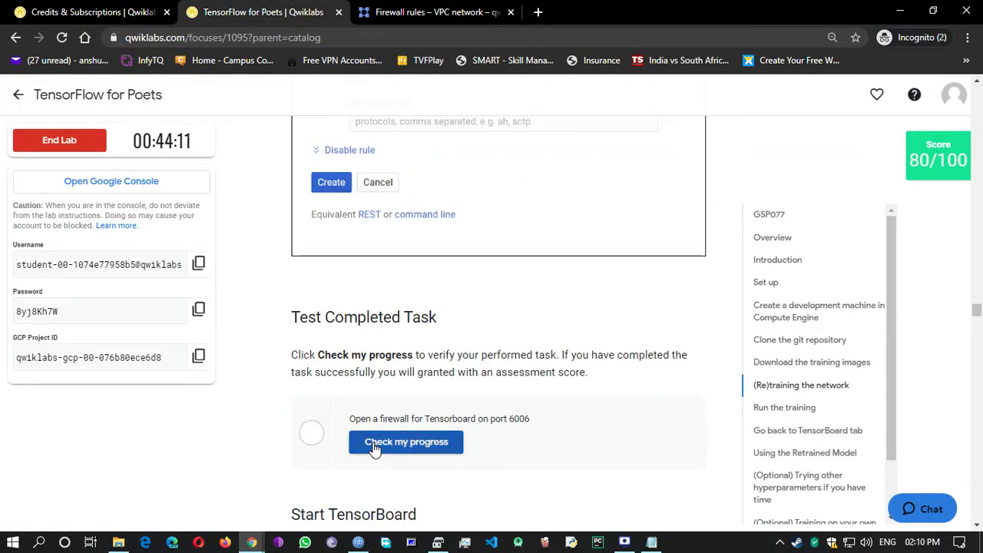
# Step: Copy the command that launches TensorBoard in the background from the lab's Start TensorBoard section
pyautogui.scroll(-4, 513, 451)
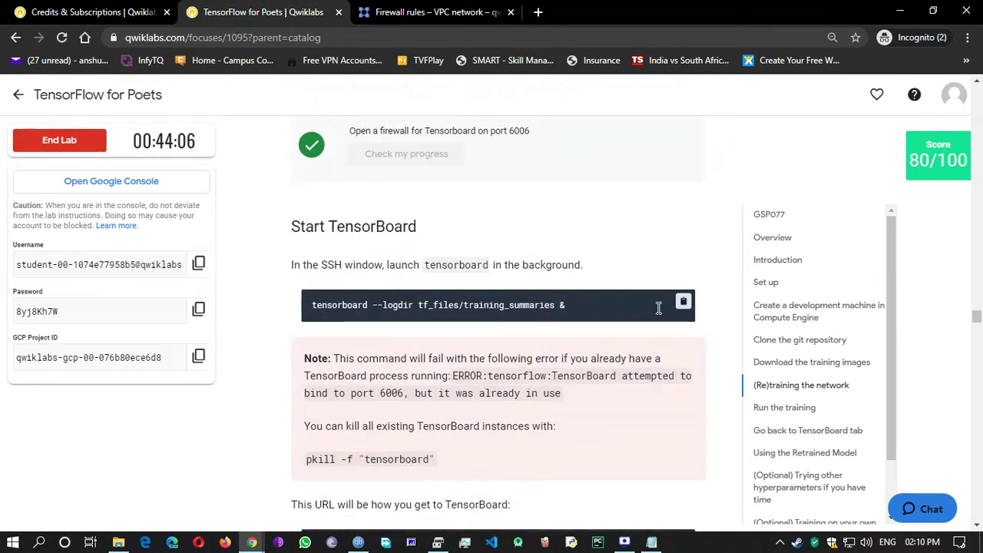
pyautogui.click(683, 301)
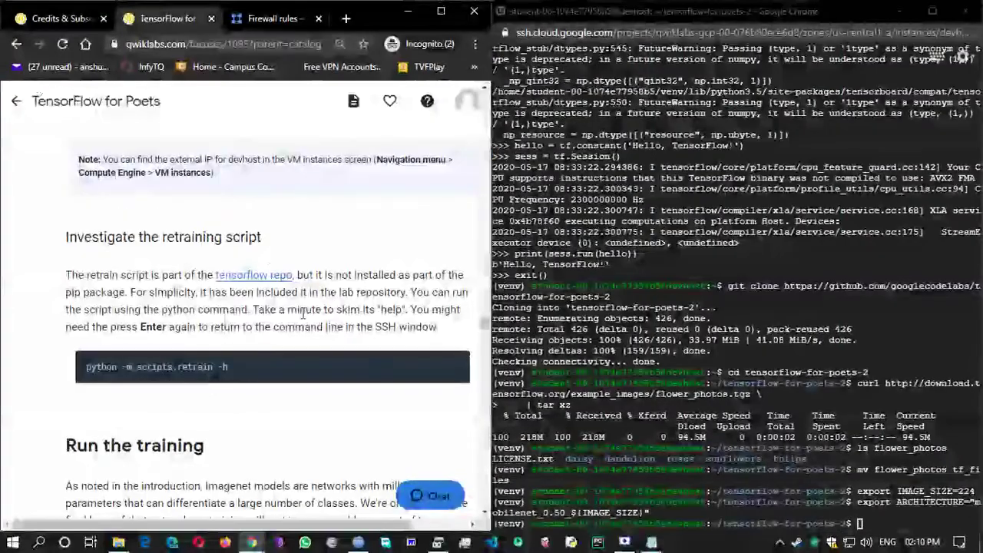
pyautogui.scroll(-3, 330, 325)
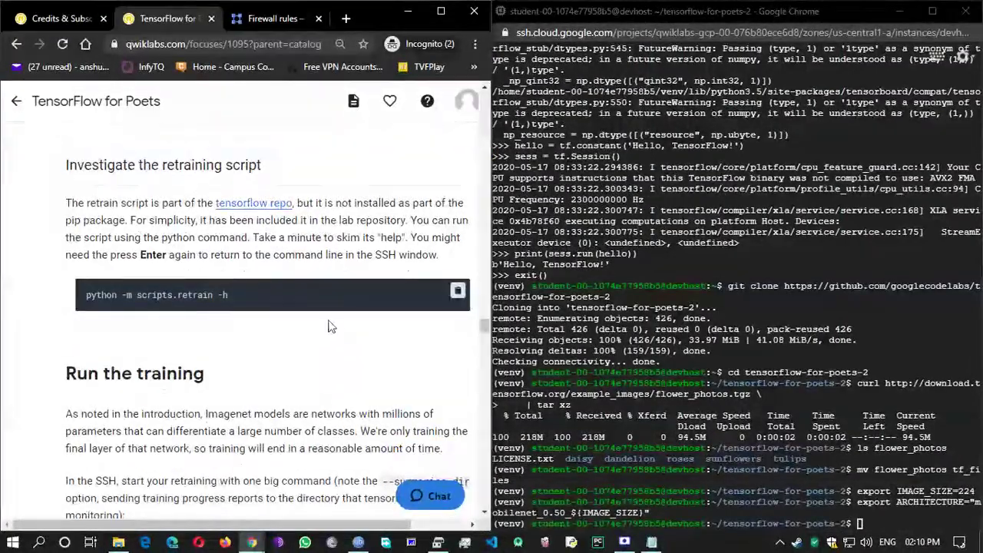
pyautogui.scroll(6, 331, 330)
pyautogui.scroll(7, 332, 338)
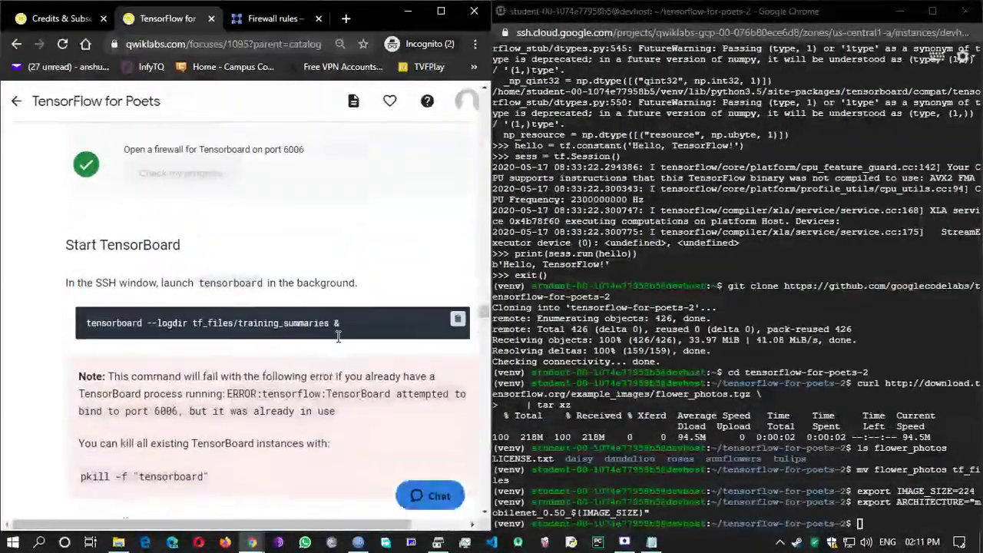
pyautogui.scroll(-3, 362, 361)
pyautogui.scroll(-1, 362, 362)
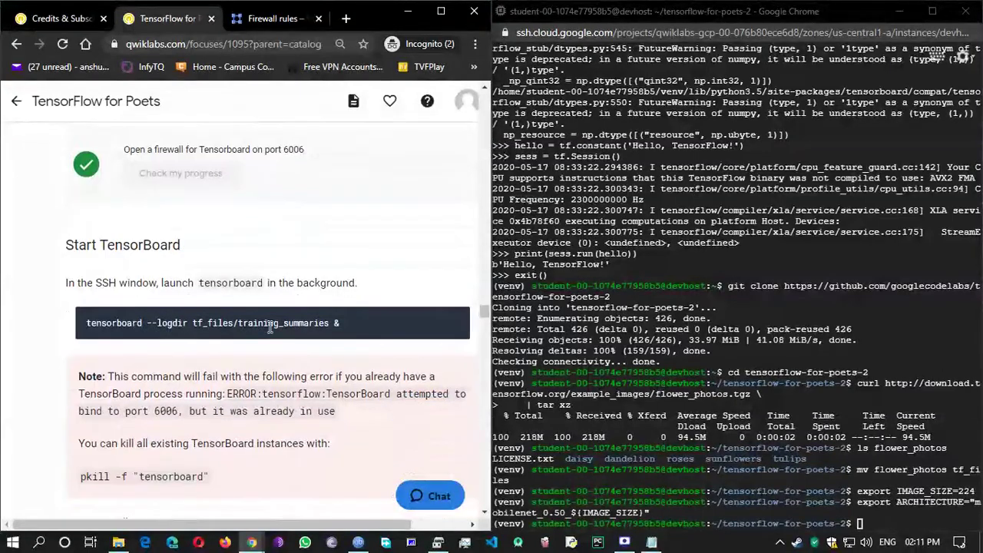
pyautogui.scroll(4, 301, 322)
pyautogui.scroll(-4, 301, 322)
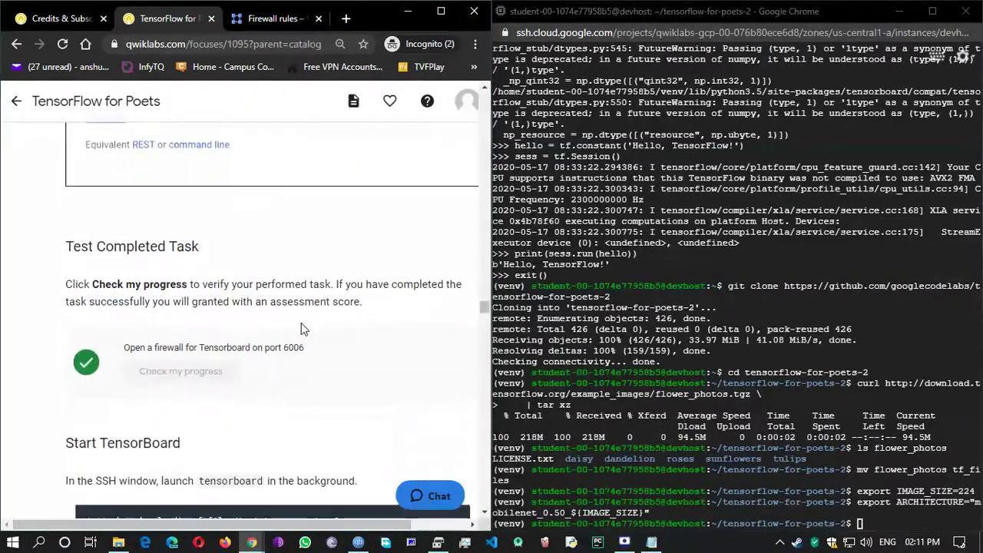
pyautogui.scroll(-1, 301, 323)
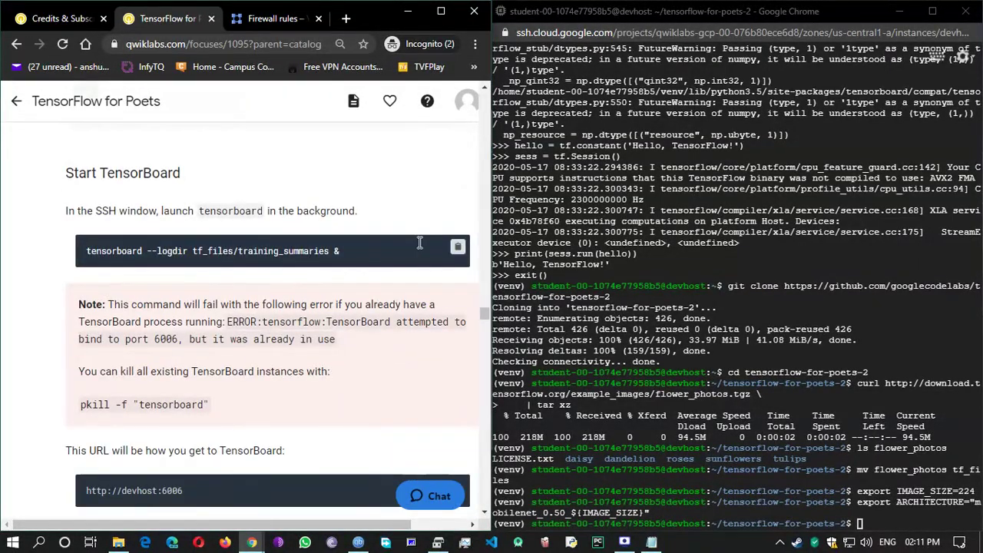
pyautogui.click(456, 251)
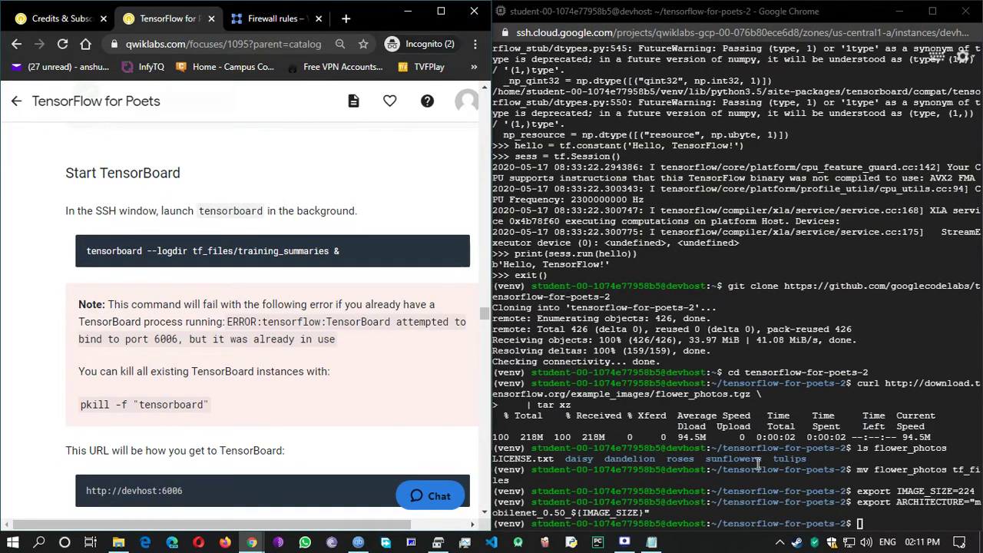
# Step: Run "tensorboard --logdir tf_files/training_summaries &" in the devhost SSH terminal
pyautogui.click(882, 522)
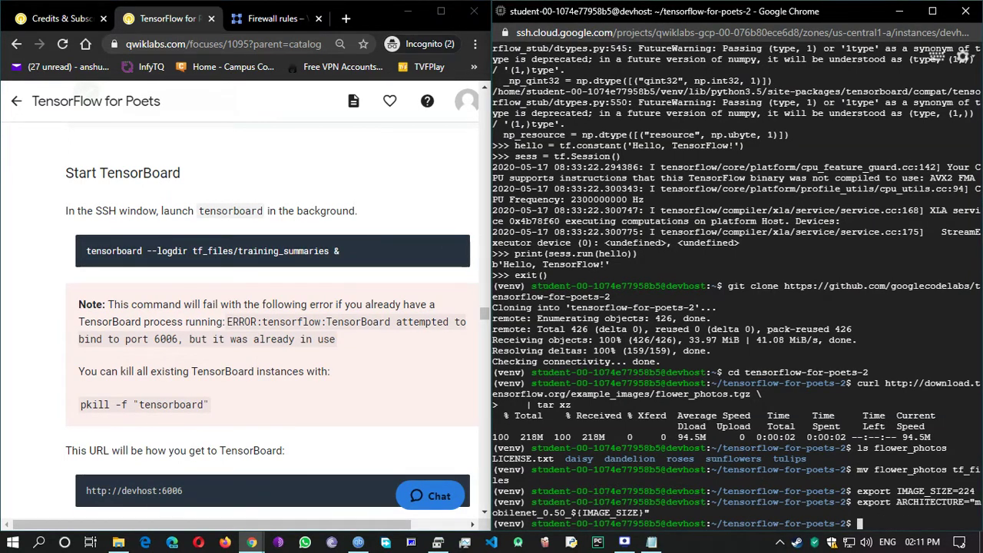
pyautogui.hotkey('ctrl', 'v')
pyautogui.press('Return')
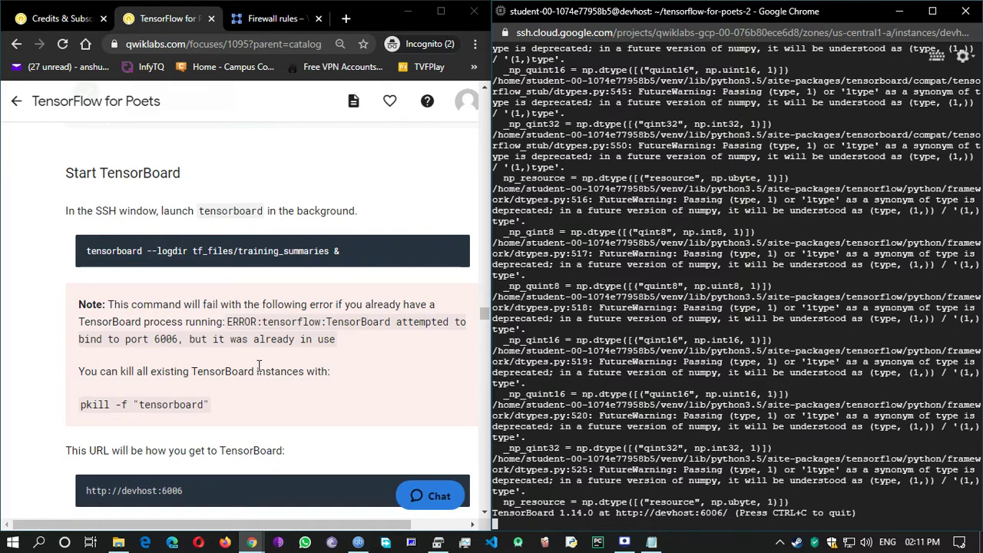
pyautogui.scroll(-1, 259, 368)
pyautogui.scroll(-1, 259, 376)
pyautogui.moveTo(188, 346); pyautogui.dragTo(78, 353)
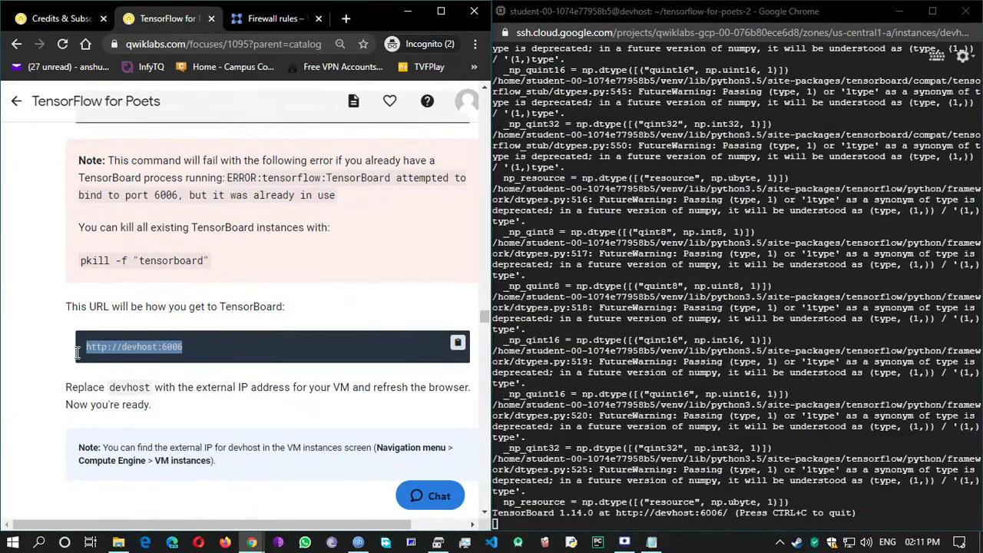
pyautogui.click(458, 343)
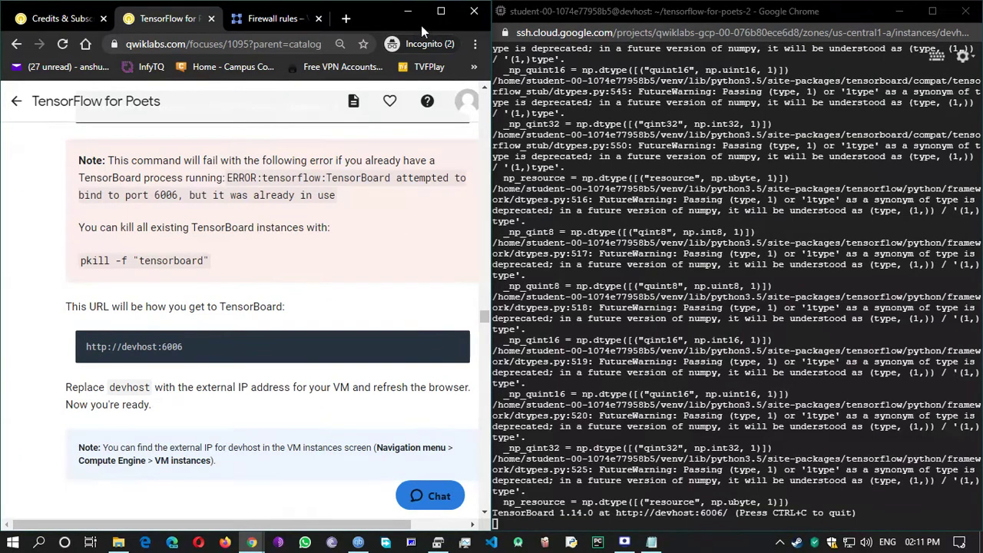
pyautogui.click(440, 12)
pyautogui.click(537, 11)
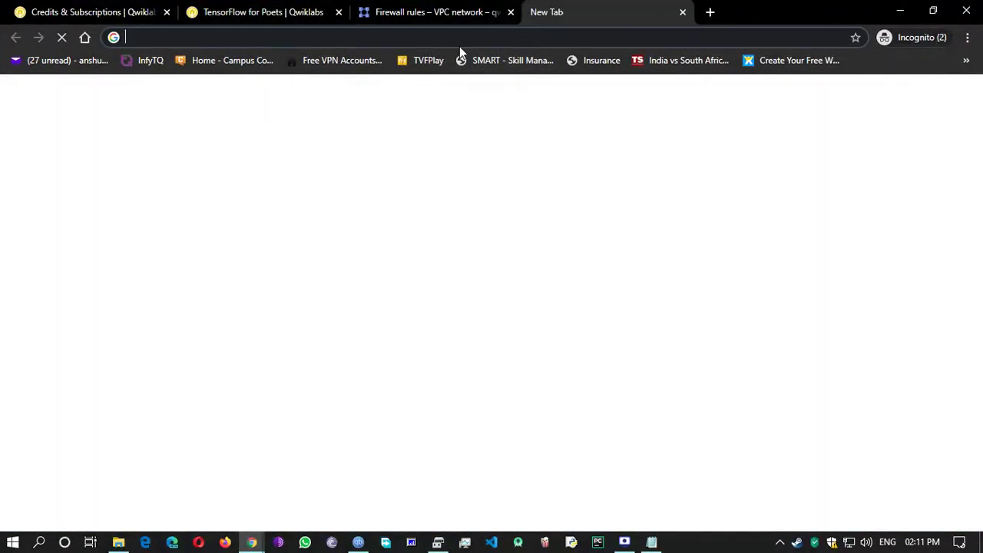
pyautogui.hotkey('ctrl', 'v')
pyautogui.press('Return')
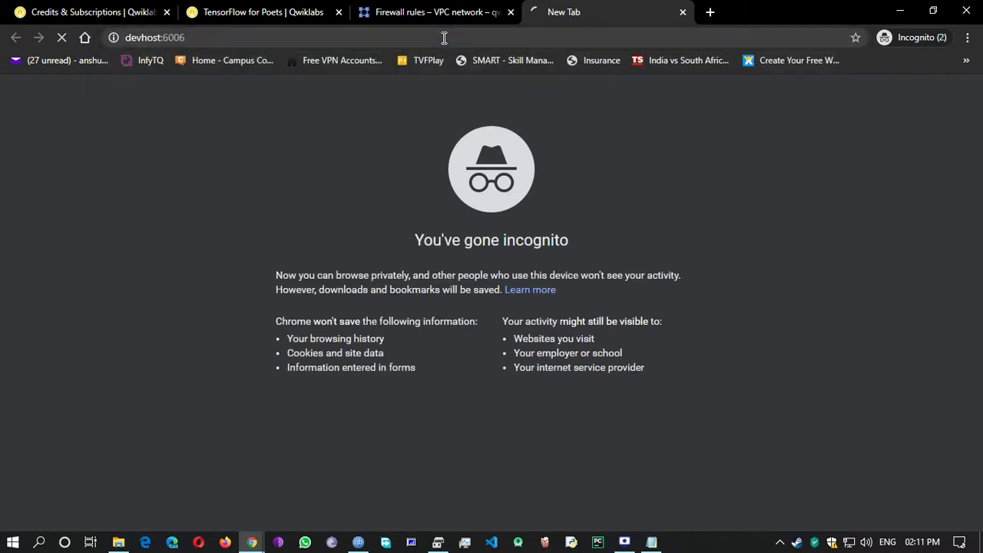
# Step: Reread the lab's instructions around the TensorBoard URL and try reloading the devhost:6006 page
pyautogui.click(306, 19)
pyautogui.scroll(-5, 459, 379)
pyautogui.scroll(-6, 459, 379)
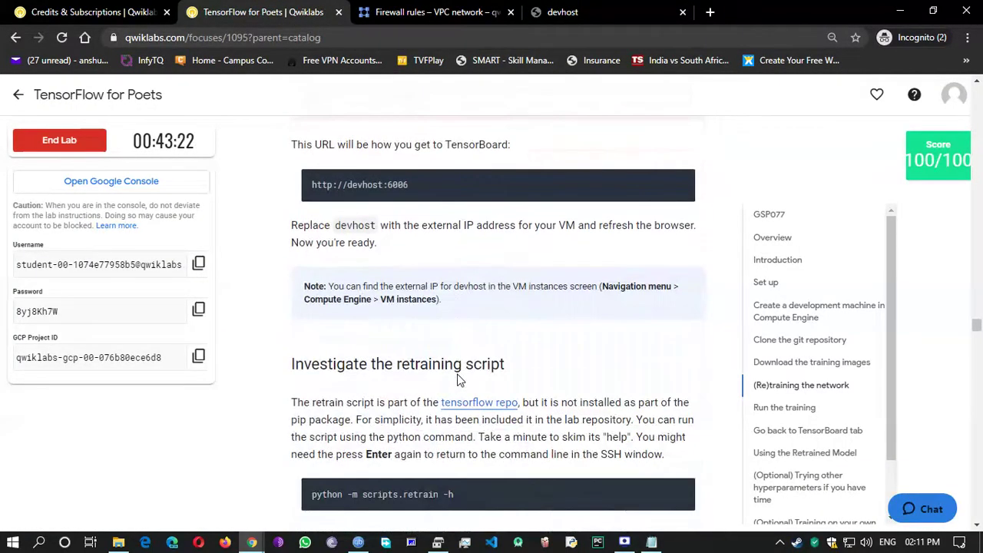
pyautogui.scroll(4, 458, 380)
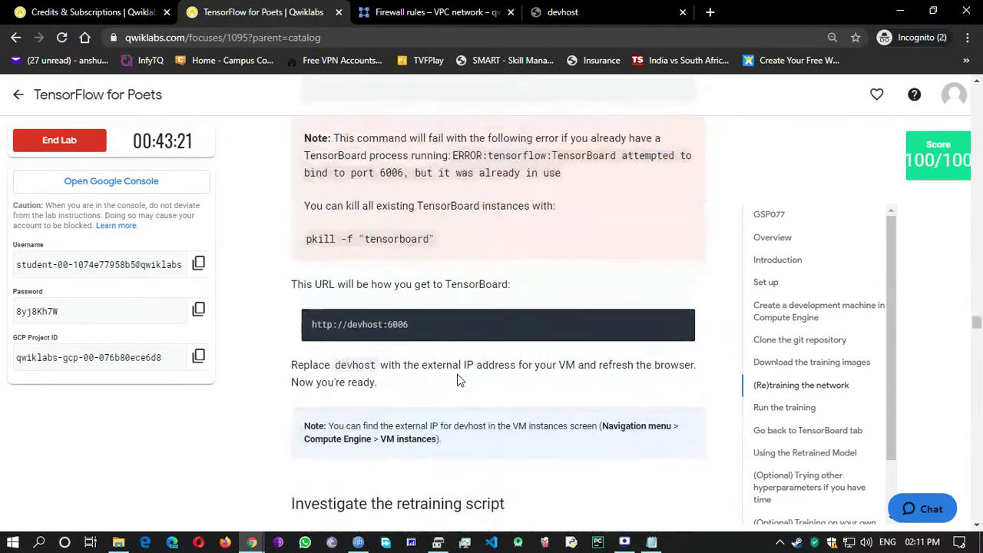
pyautogui.click(562, 11)
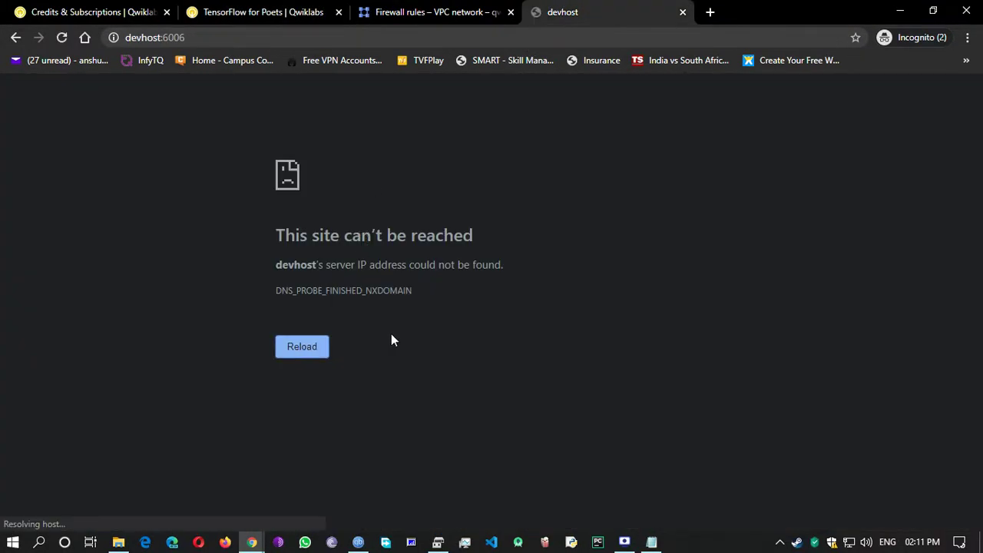
pyautogui.click(64, 41)
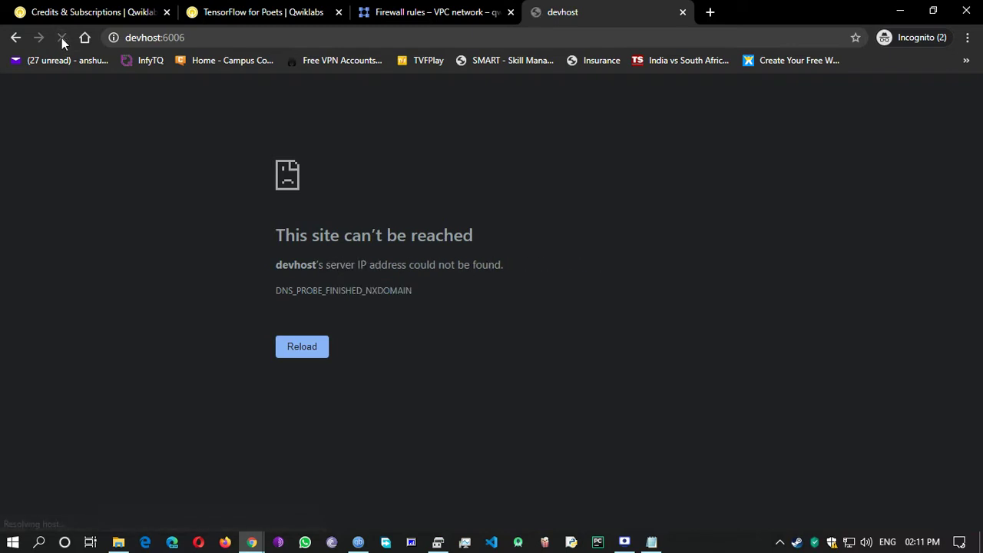
pyautogui.click(61, 39)
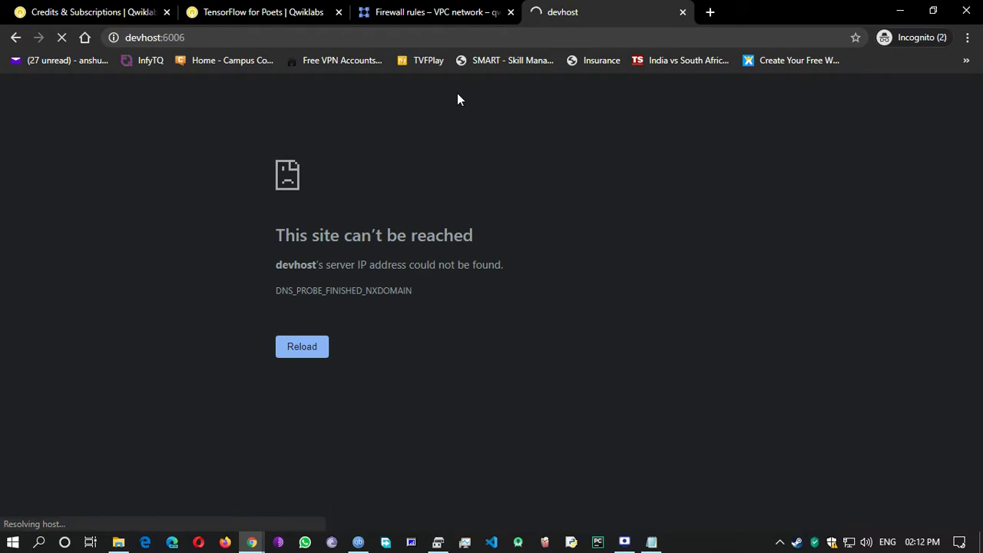
# Step: Review the lab's instruction about replacing devhost in the URL with the VM's external IP address
pyautogui.click(419, 11)
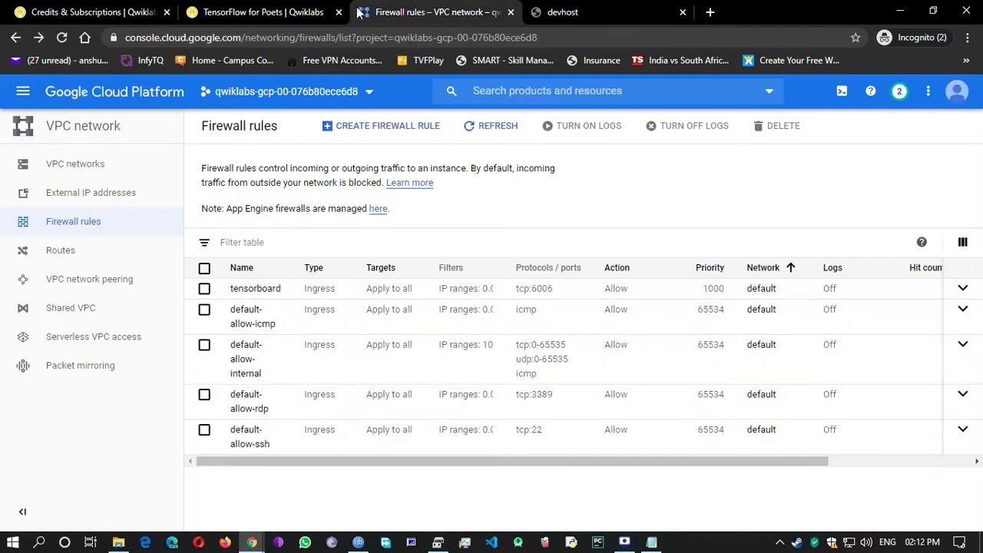
pyautogui.click(261, 10)
pyautogui.scroll(-3, 381, 357)
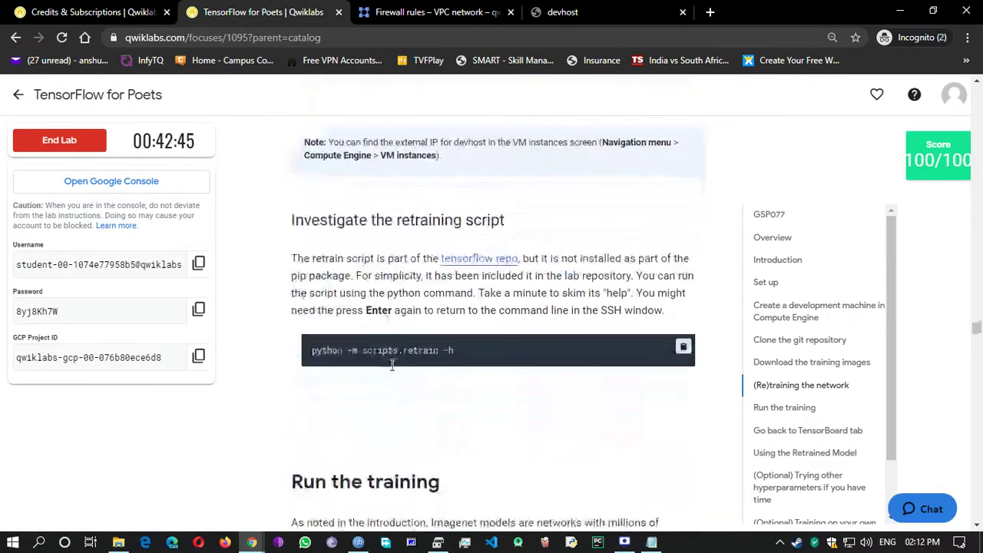
pyautogui.scroll(3, 364, 332)
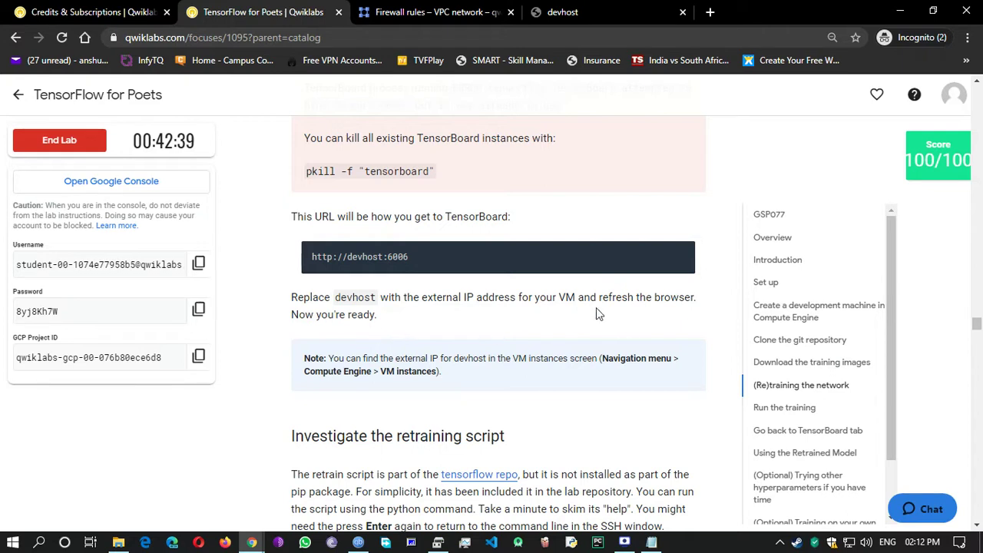
pyautogui.moveTo(292, 297); pyautogui.dragTo(638, 300)
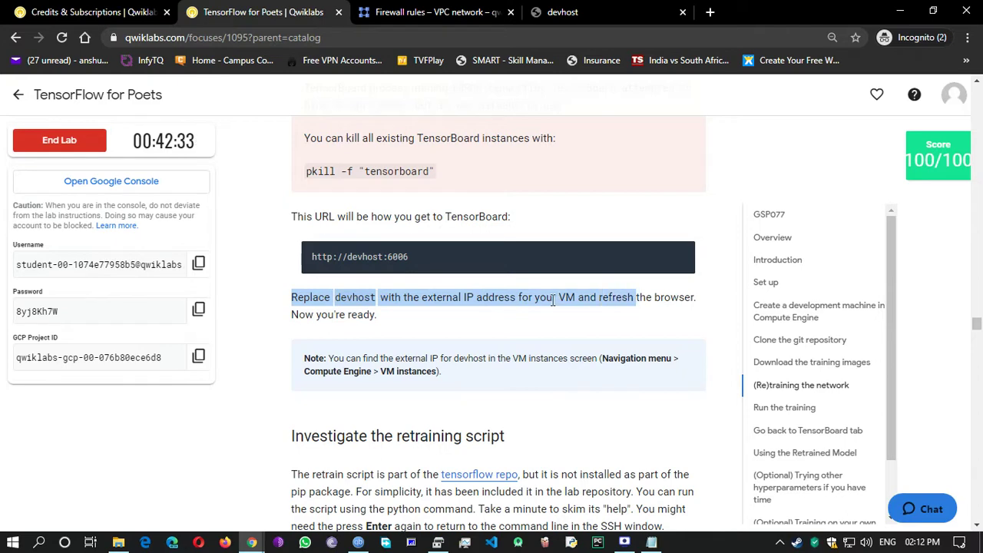
pyautogui.click(483, 296)
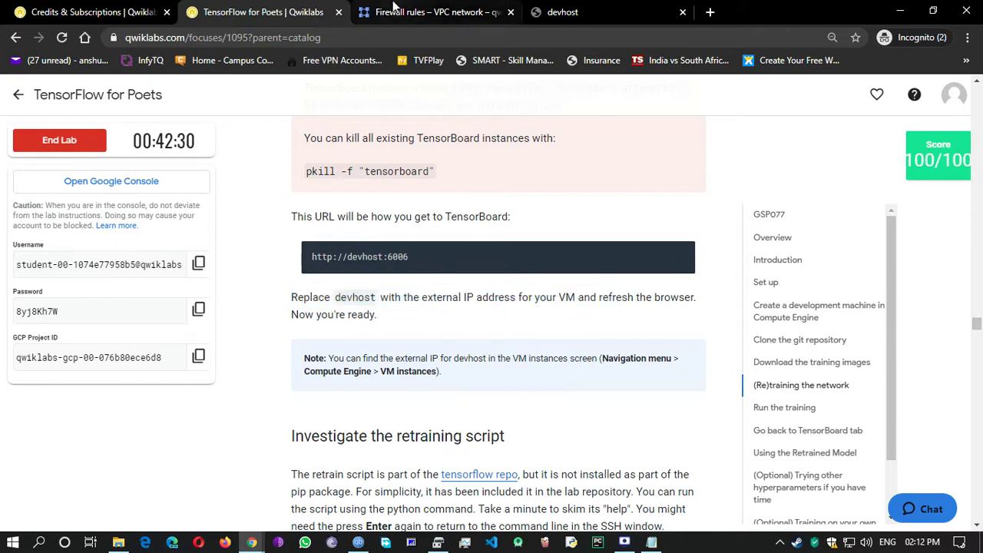
# Step: Copy the devhost VM's external IP address from the Compute Engine VM instances list and return to the devhost:6006 page
pyautogui.click(419, 12)
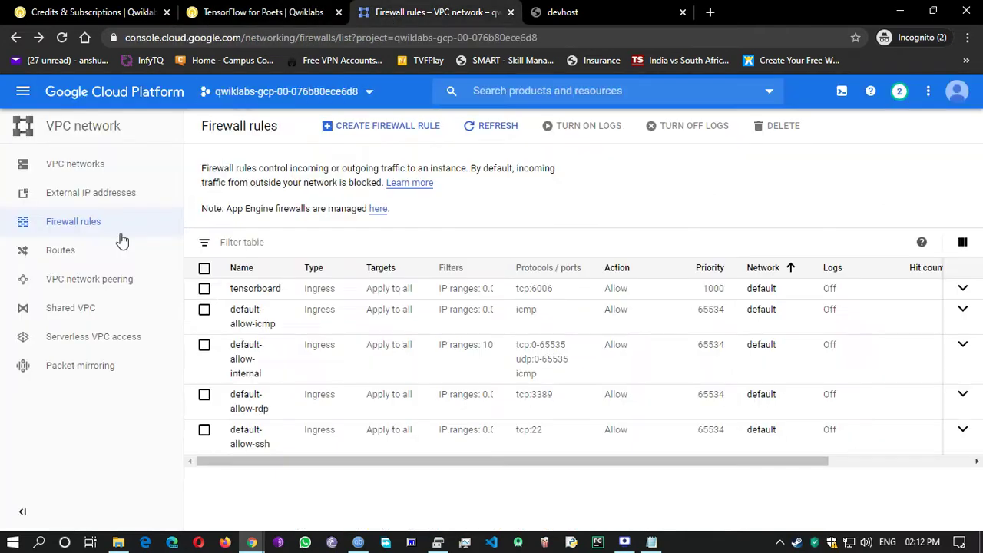
pyautogui.click(24, 94)
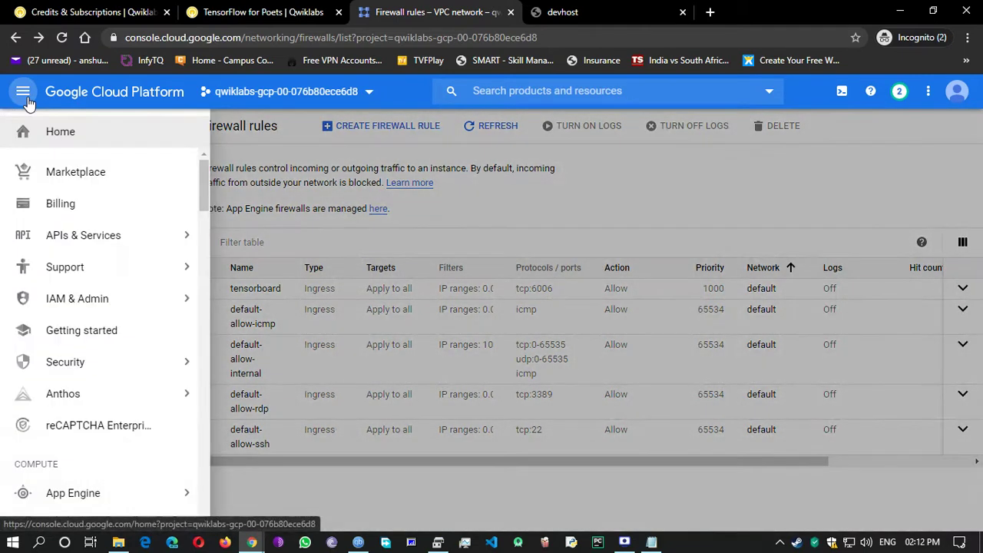
pyautogui.moveTo(110, 390)
pyautogui.scroll(-3, 110, 390)
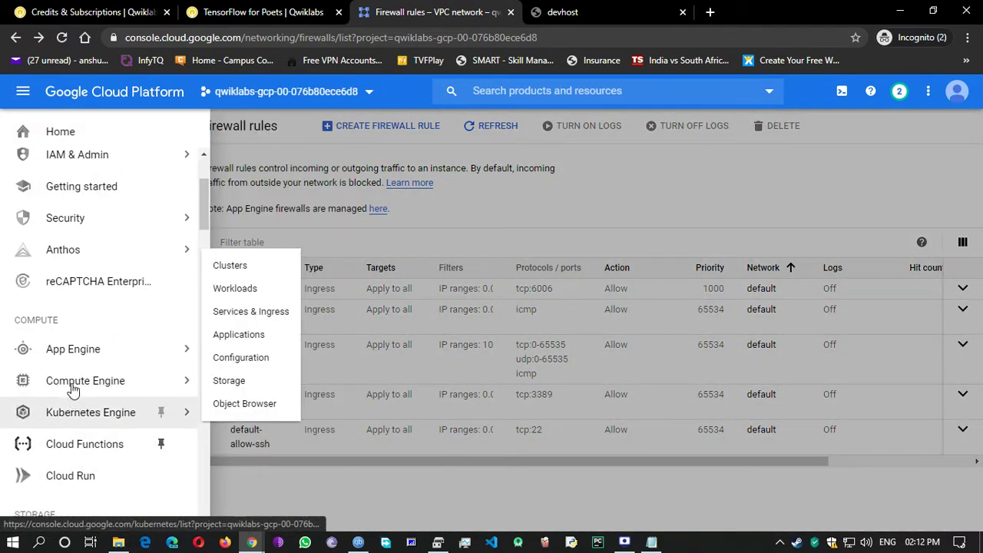
pyautogui.click(73, 377)
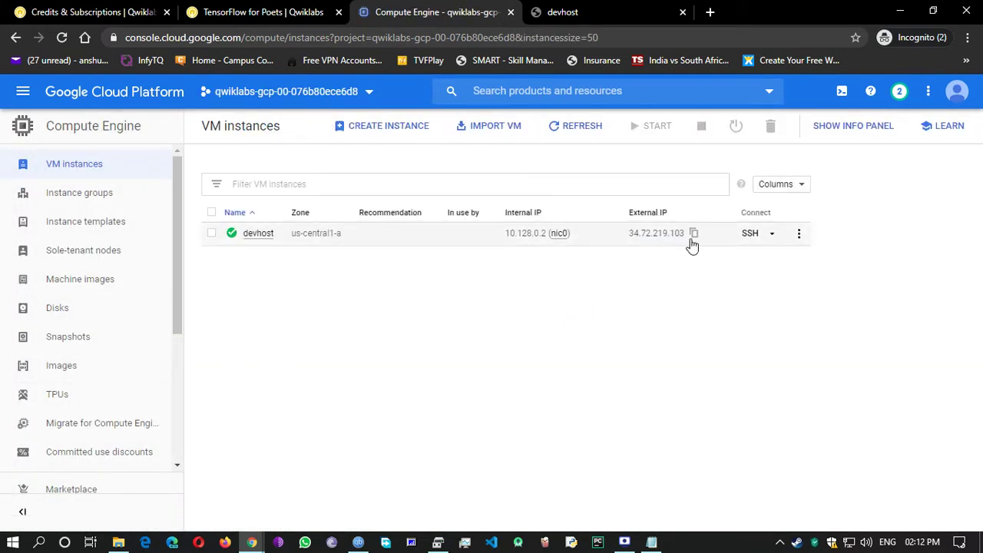
pyautogui.click(695, 234)
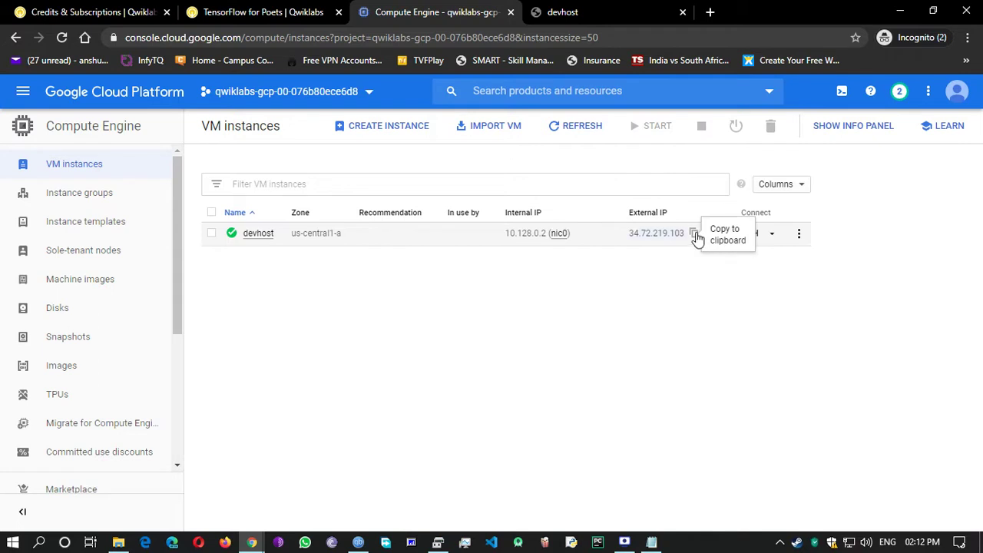
pyautogui.click(537, 10)
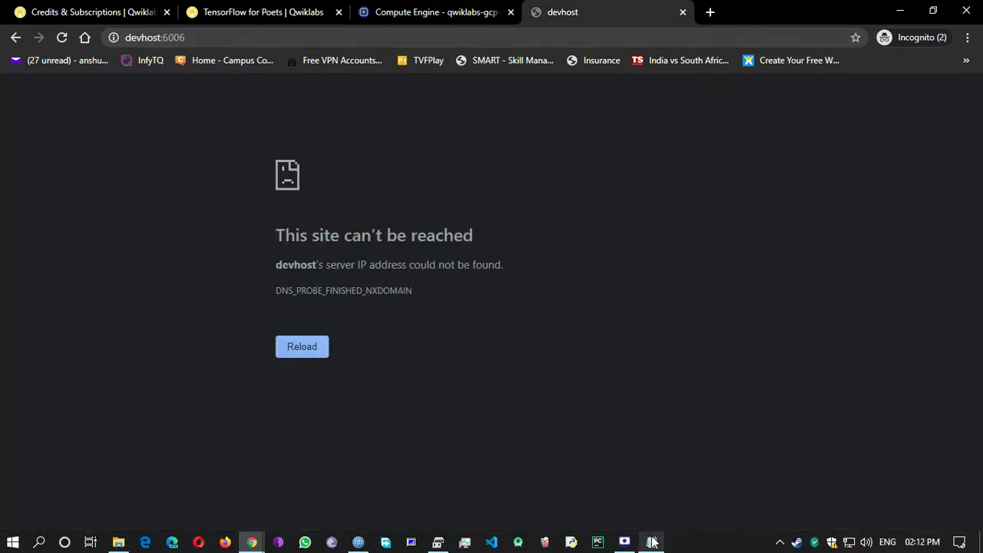
# Step: Replace devhost in the page address with the VM's external IP 34.72.219.103, keeping port 6006, and load TensorBoard
pyautogui.click(213, 36)
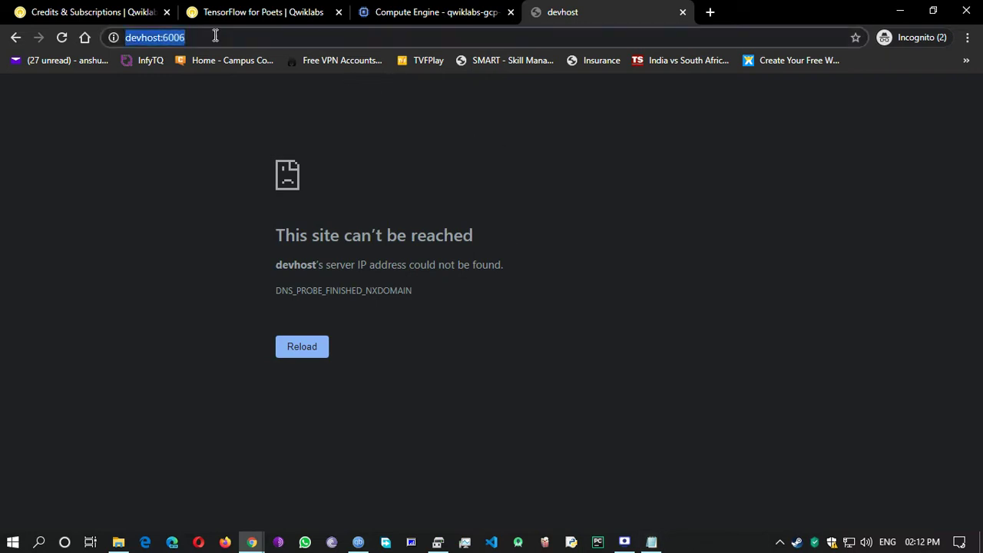
pyautogui.press('Return')
pyautogui.click(160, 37)
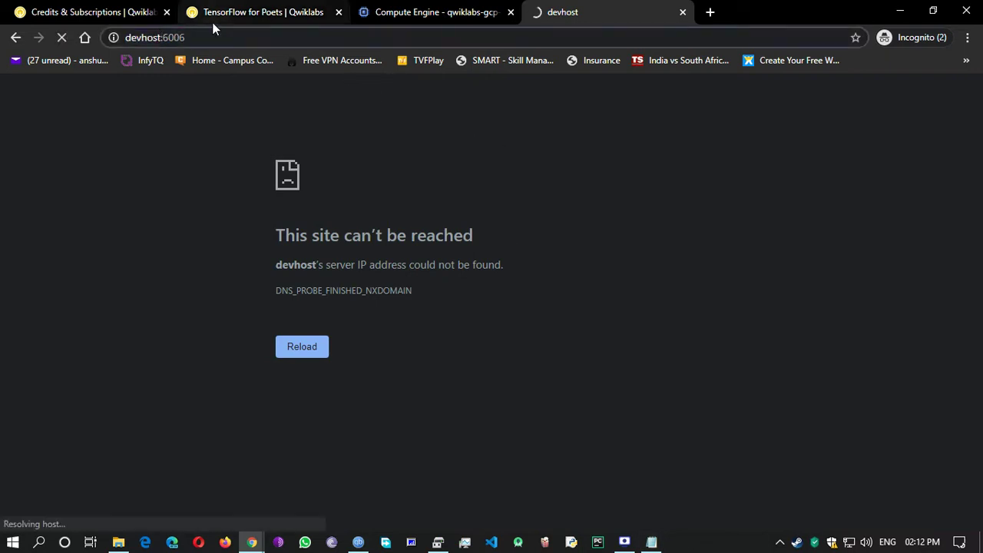
pyautogui.press('BackSpace')
pyautogui.press('BackSpace')
pyautogui.press('BackSpace')
pyautogui.press('BackSpace')
pyautogui.press('BackSpace')
pyautogui.press('BackSpace')
pyautogui.press('BackSpace')
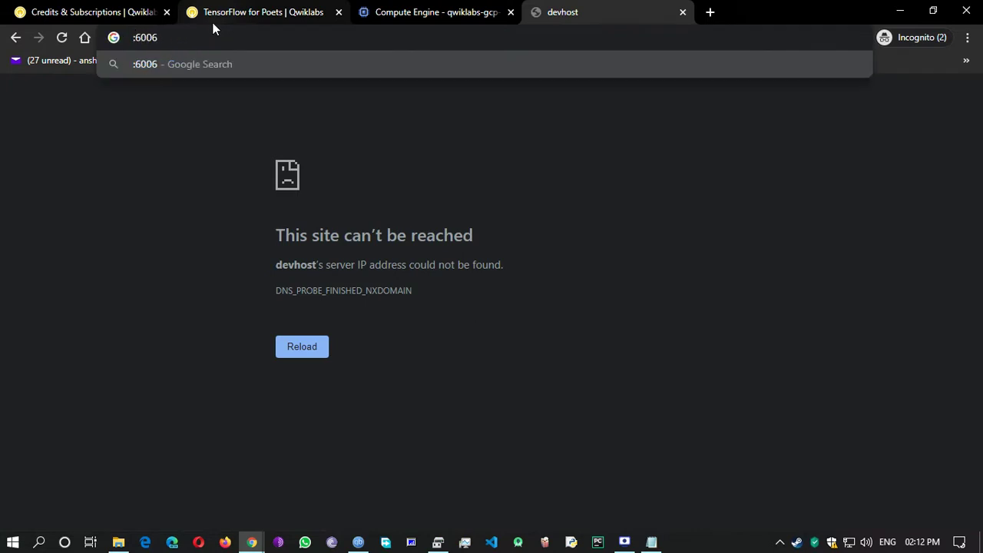
pyautogui.hotkey('ctrl', 'v')
pyautogui.press('Return')
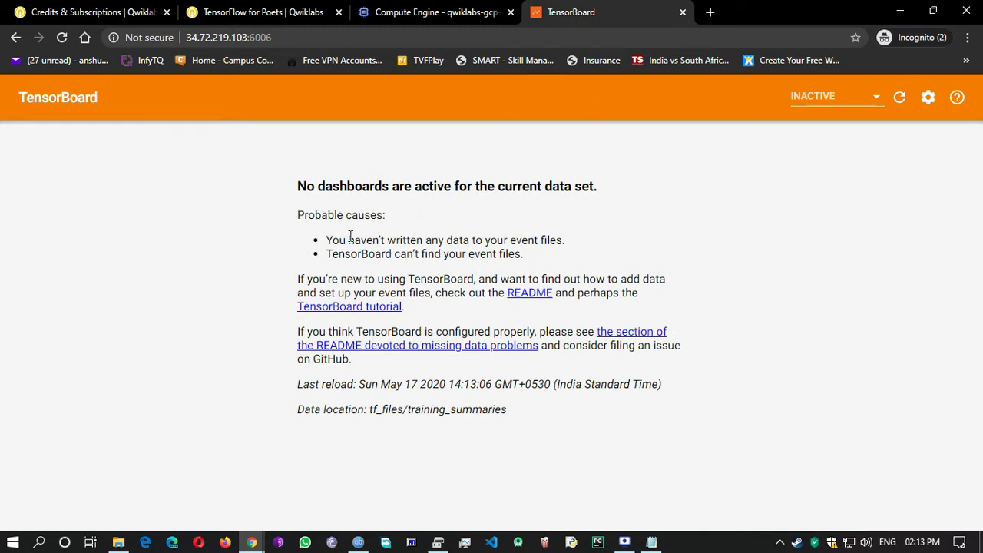
# Step: Return to the lab instructions, review the section on investigating the retraining script, and check the devhost SSH session's TensorBoard log
pyautogui.click(397, 11)
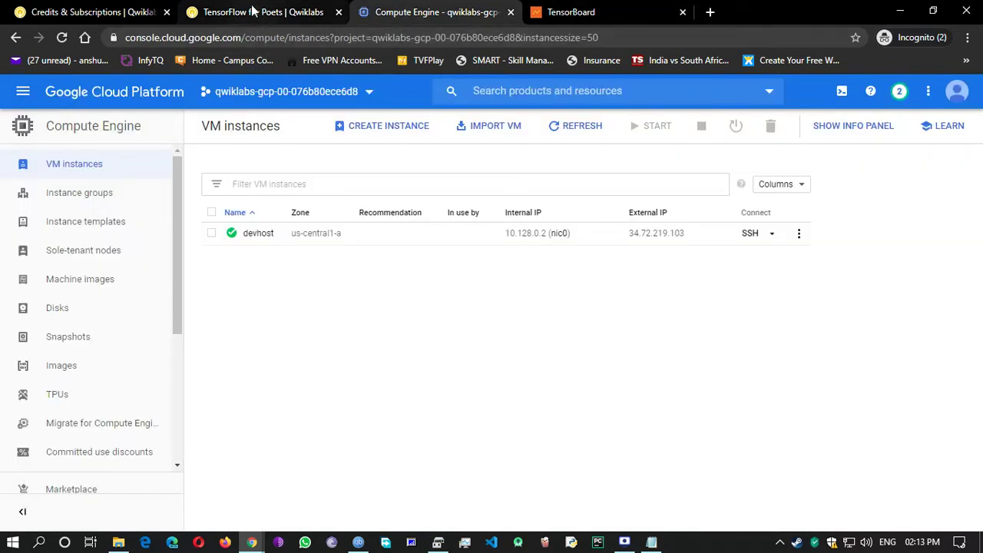
pyautogui.click(254, 9)
pyautogui.scroll(-1, 321, 269)
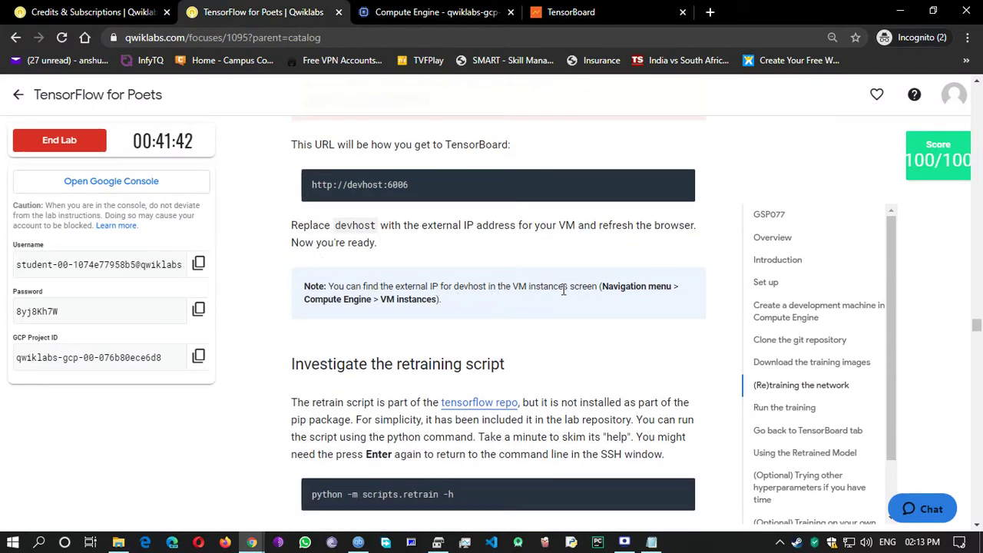
pyautogui.scroll(-2, 417, 349)
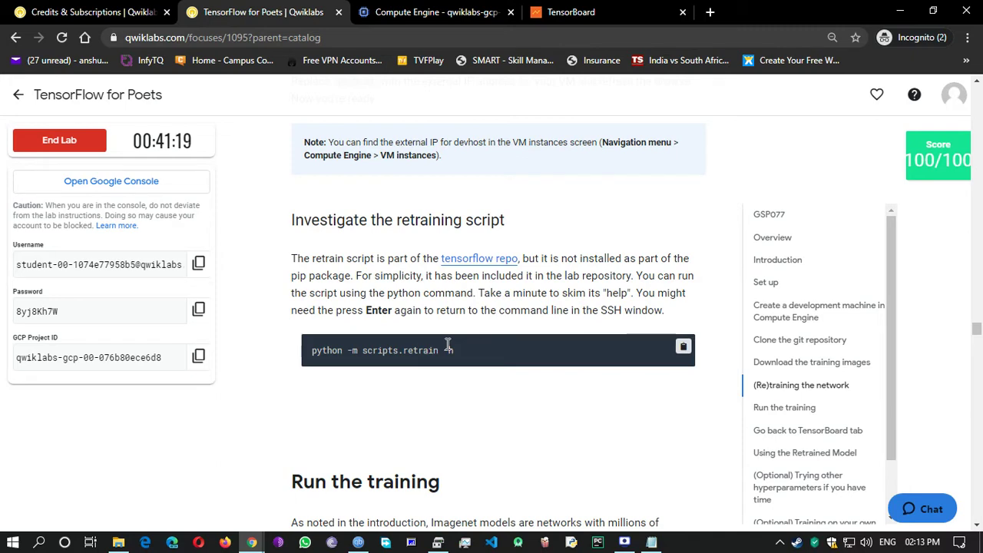
pyautogui.scroll(-2, 537, 346)
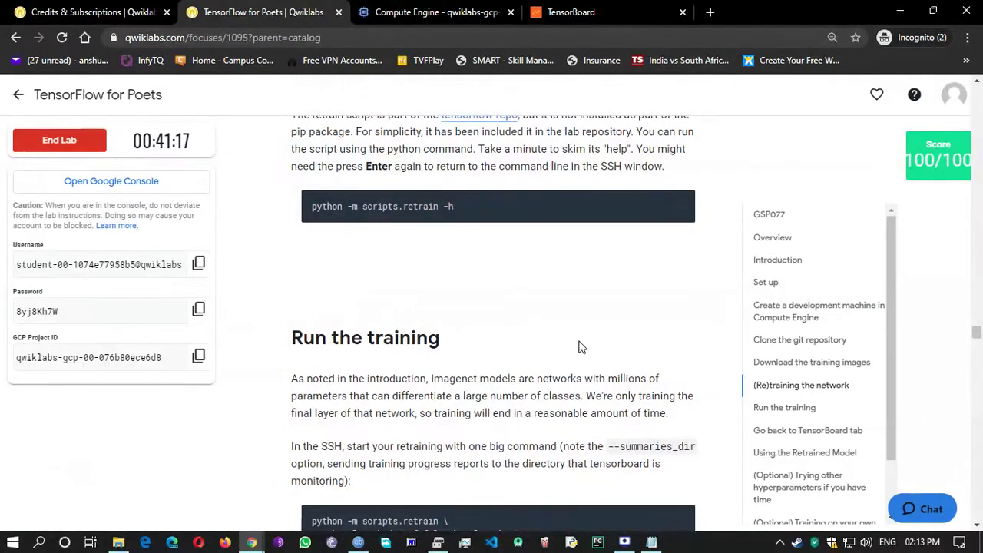
pyautogui.scroll(3, 581, 347)
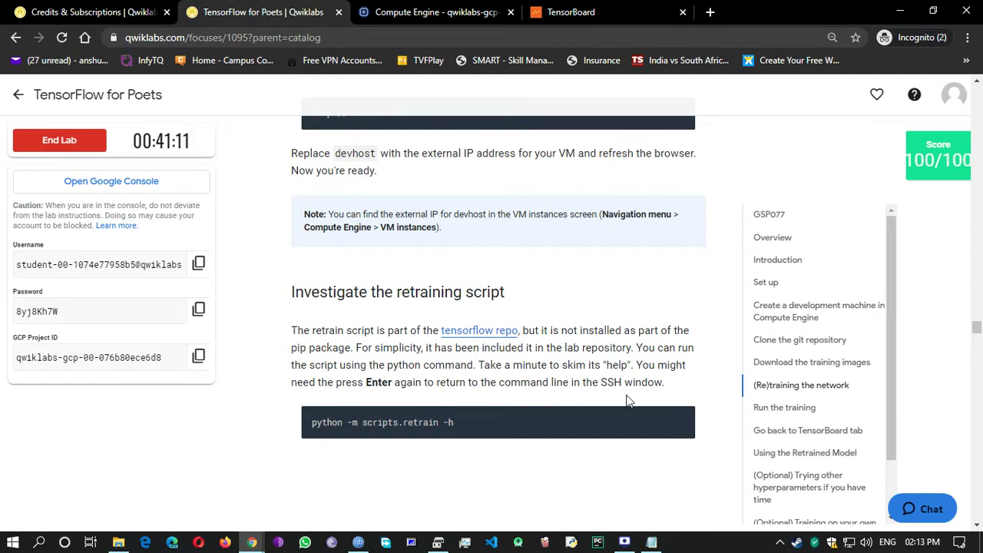
pyautogui.moveTo(265, 538)
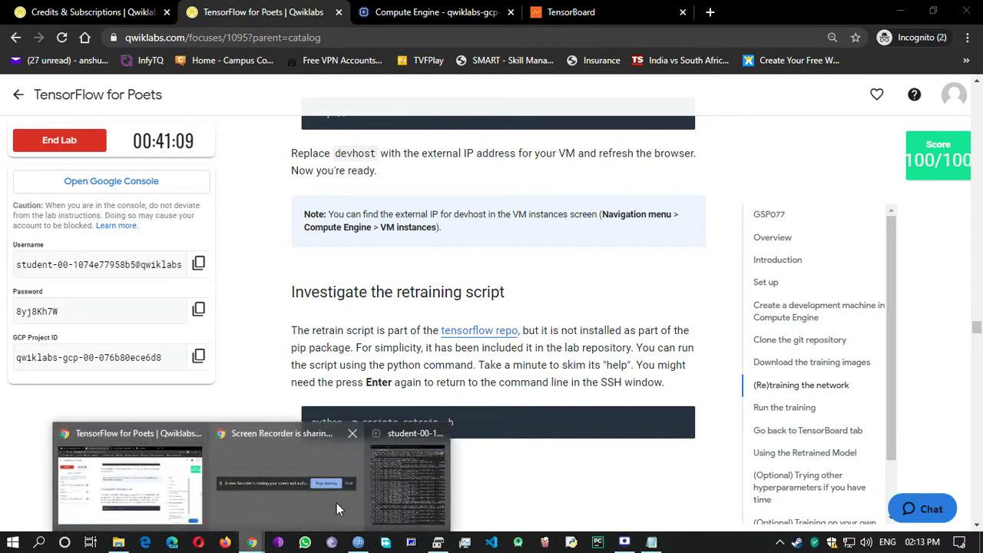
pyautogui.click(397, 495)
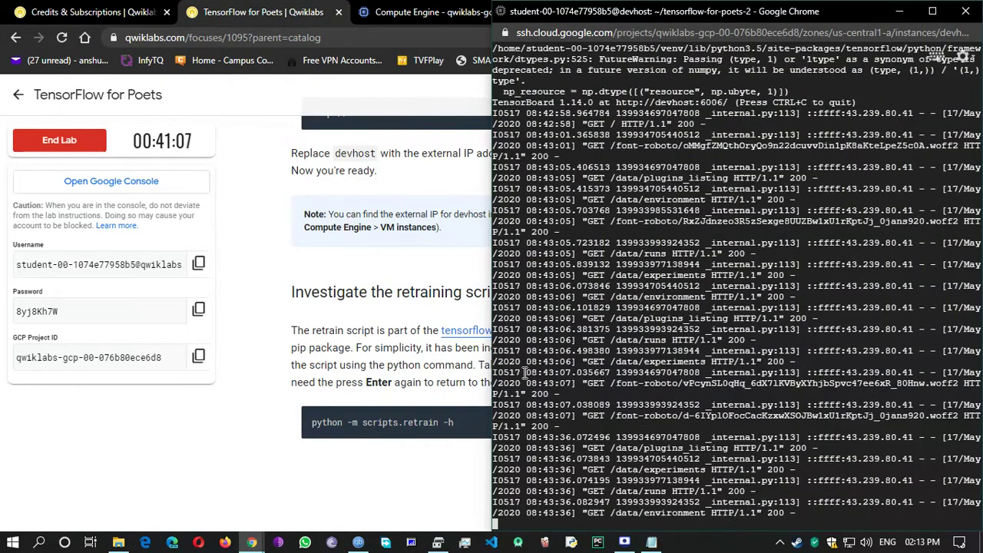
pyautogui.click(440, 284)
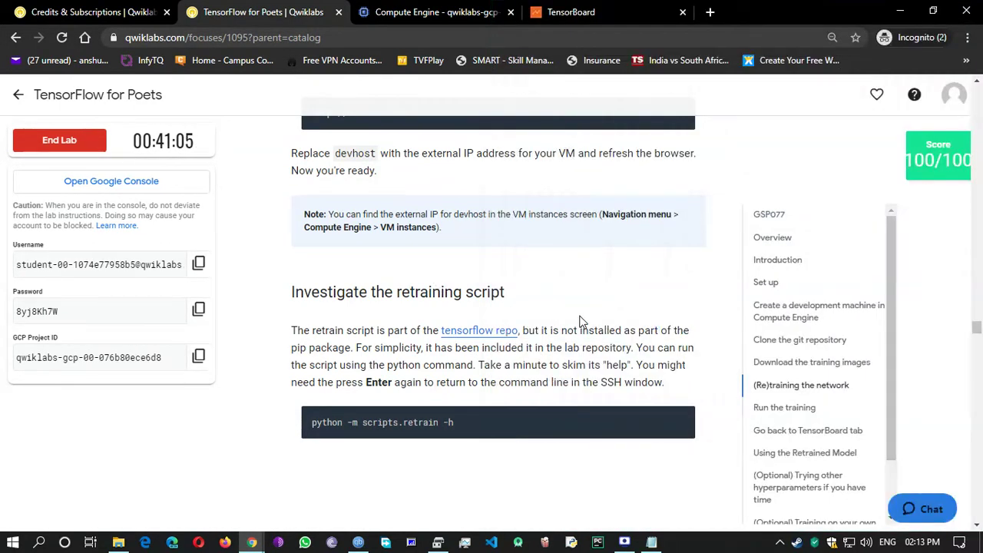
# Step: Read the lab's Run the training section, including the multi-line python -m scripts.retrain command
pyautogui.scroll(1, 578, 319)
pyautogui.scroll(-1, 574, 327)
pyautogui.scroll(-5, 611, 353)
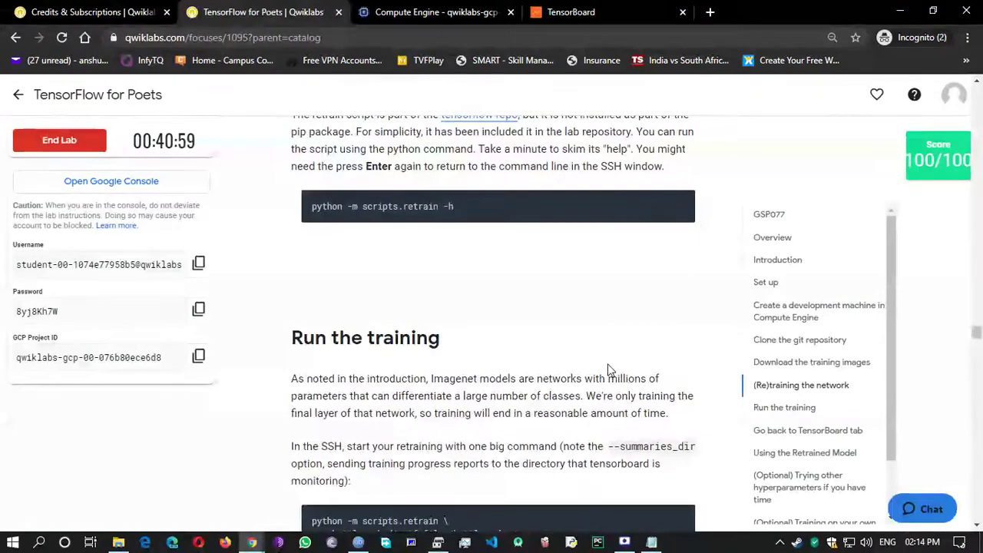
pyautogui.scroll(5, 608, 370)
pyautogui.scroll(-5, 605, 368)
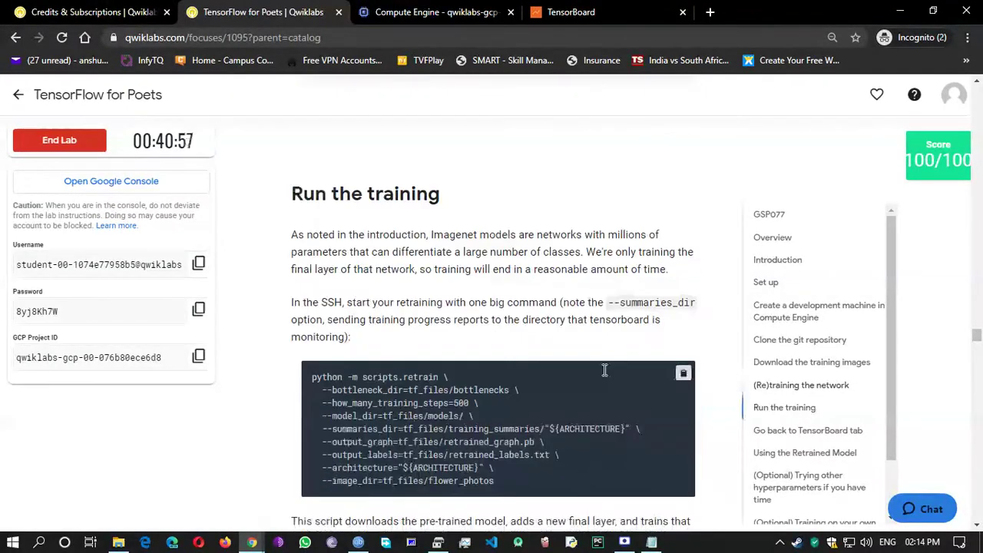
pyautogui.scroll(-1, 541, 367)
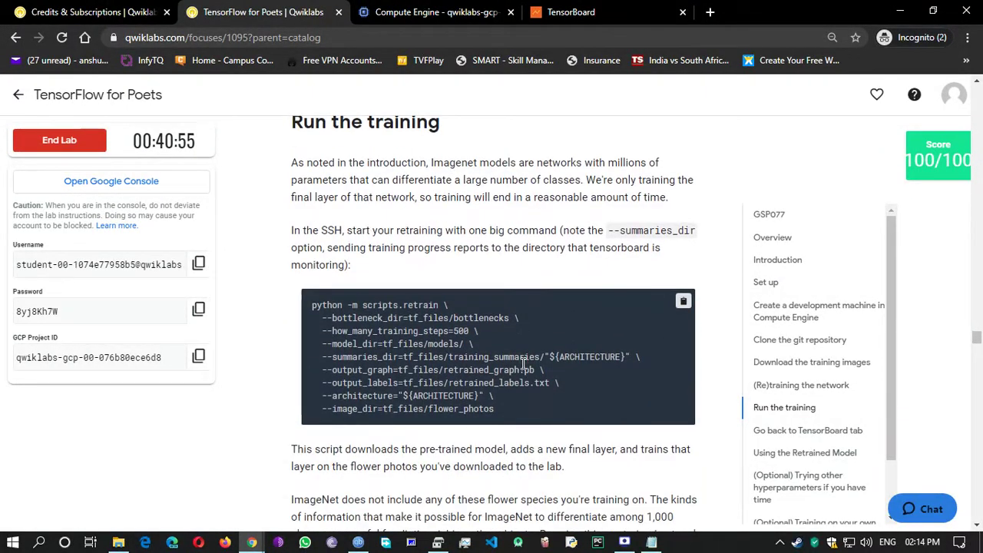
# Step: Run python -m scripts.retrain -h in the devhost SSH terminal and skim the retraining script's help output
pyautogui.scroll(-1, 523, 366)
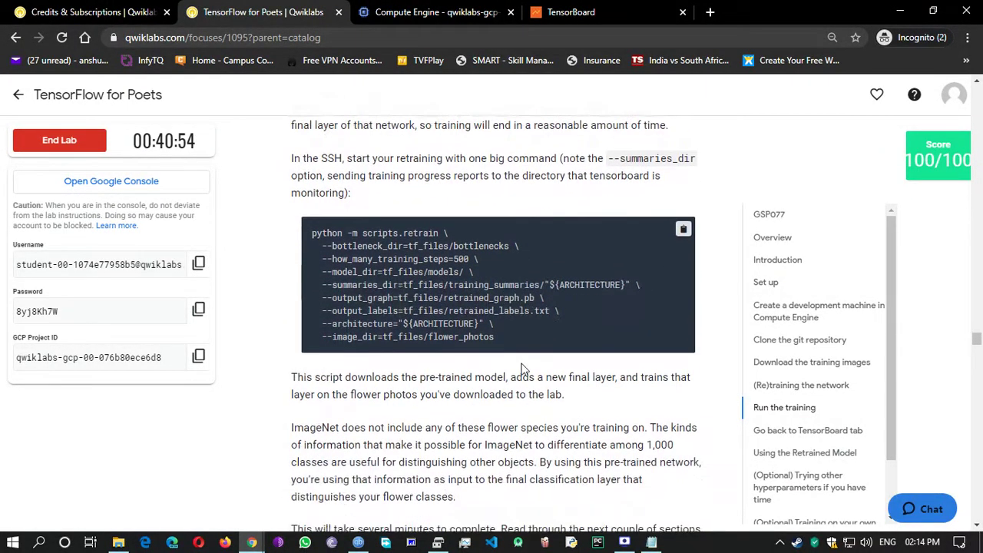
pyautogui.scroll(8, 523, 368)
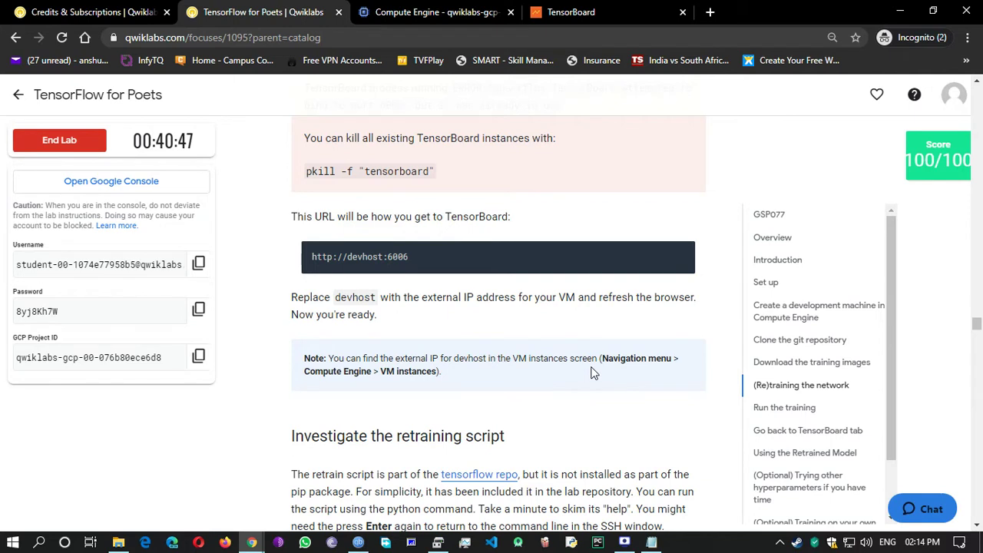
pyautogui.scroll(-1, 591, 372)
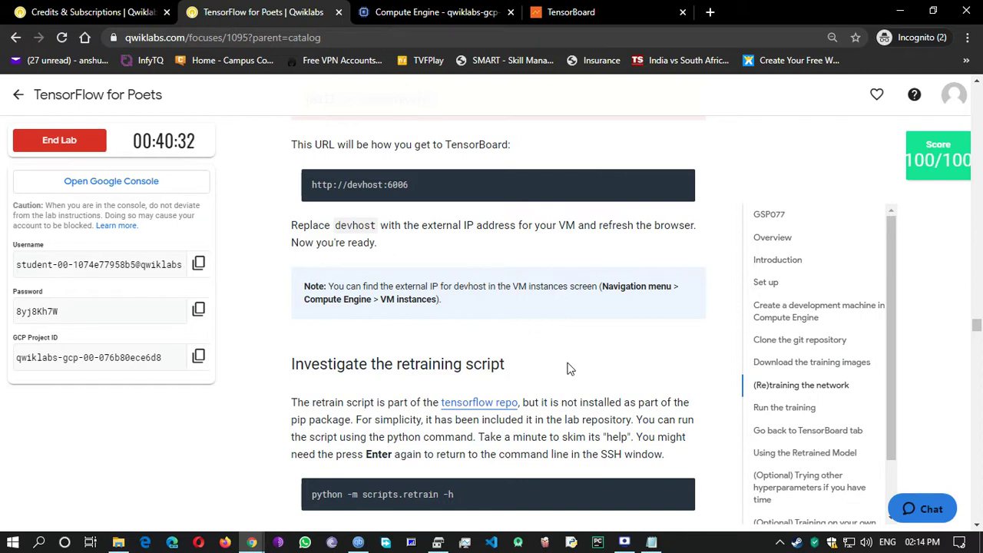
pyautogui.click(264, 528)
pyautogui.click(390, 496)
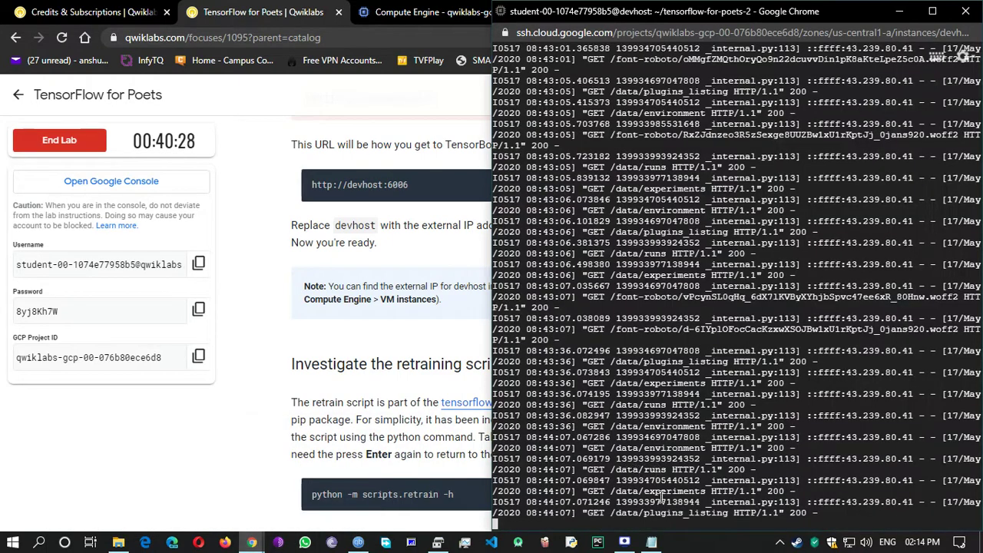
pyautogui.press('Return')
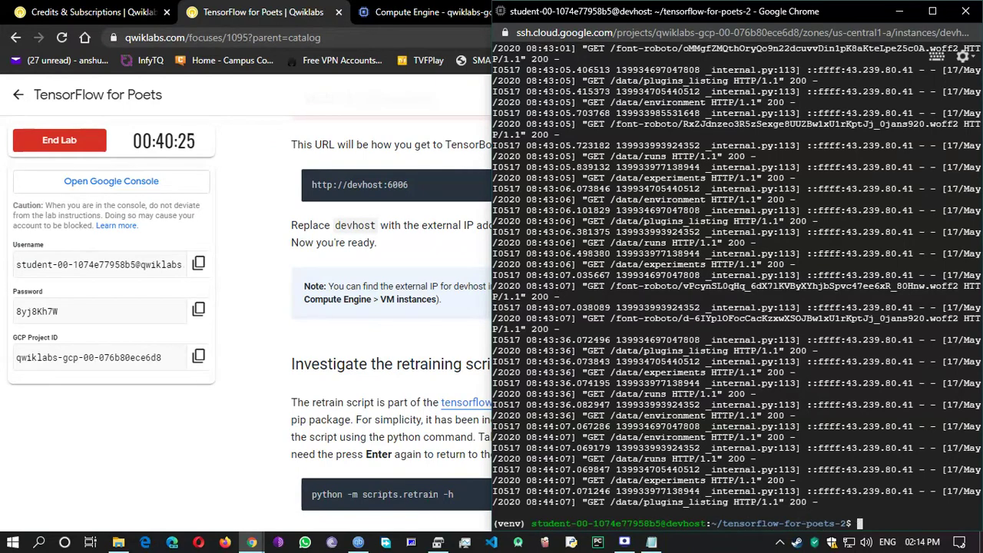
pyautogui.hotkey('ctrl', 'v')
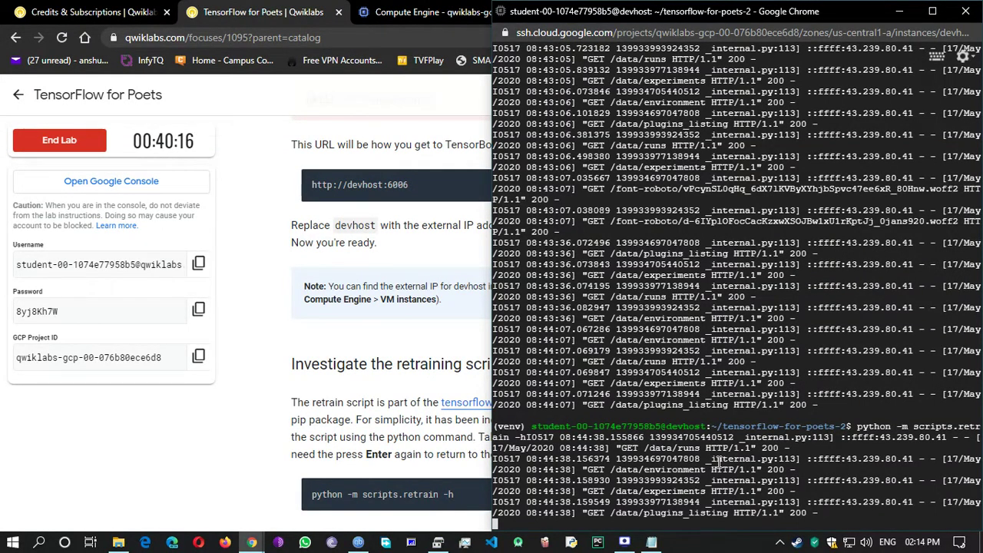
pyautogui.press('Return')
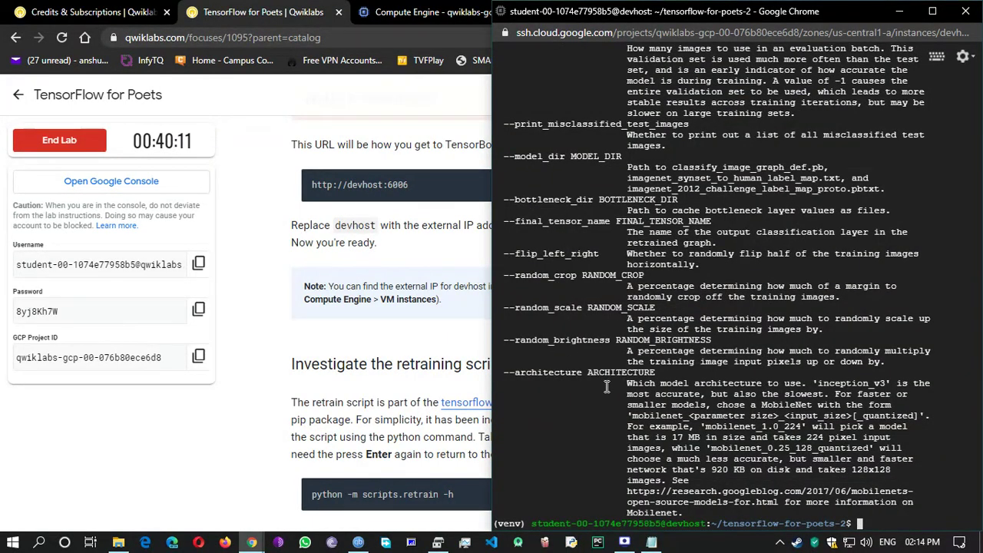
pyautogui.hotkey('ctrl', 'v')
pyautogui.press('Return')
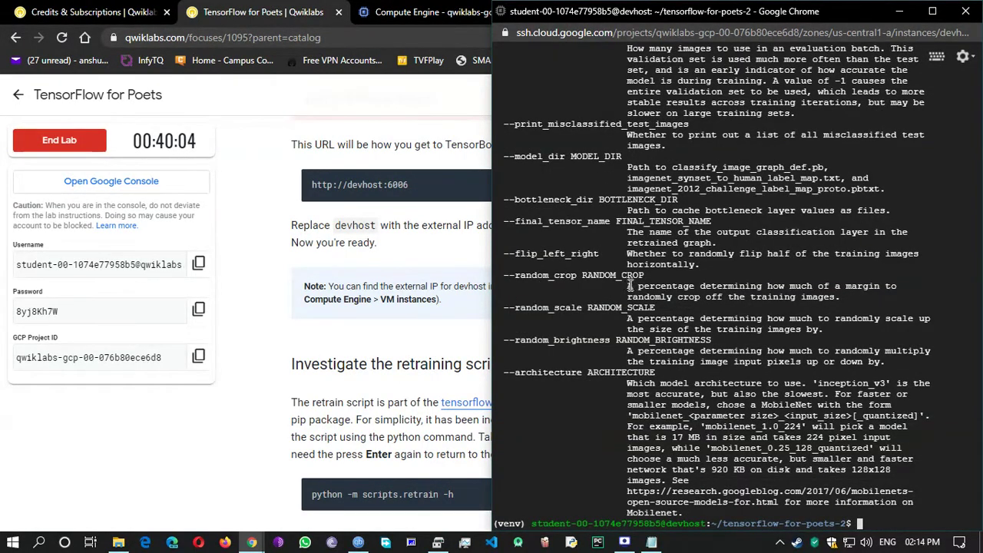
pyautogui.scroll(5, 622, 276)
pyautogui.scroll(15, 622, 276)
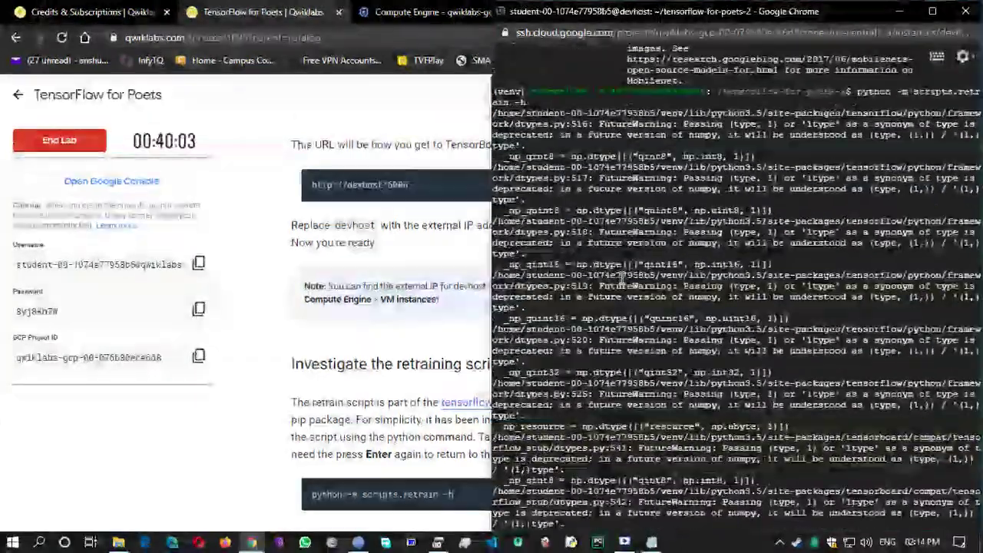
pyautogui.scroll(-10, 622, 276)
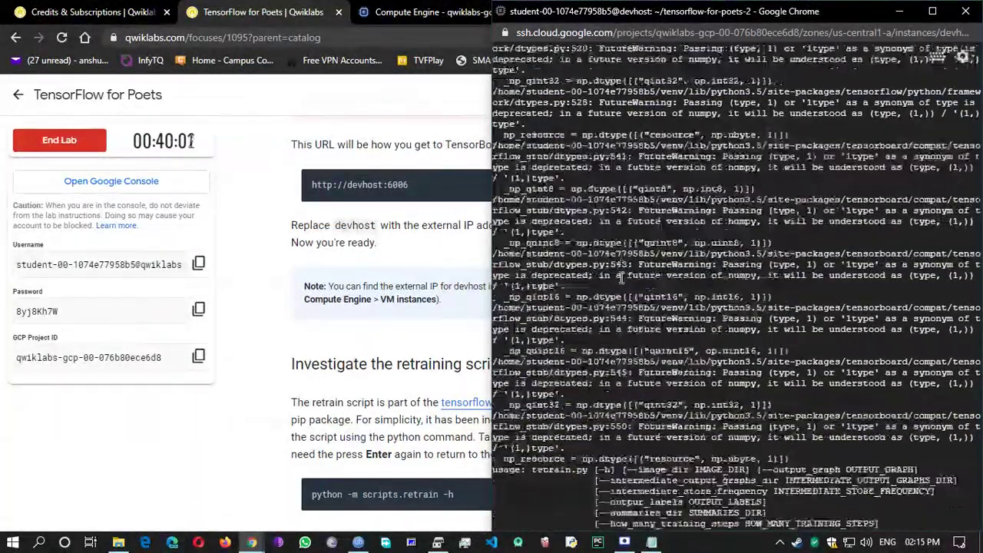
pyautogui.scroll(-10, 619, 276)
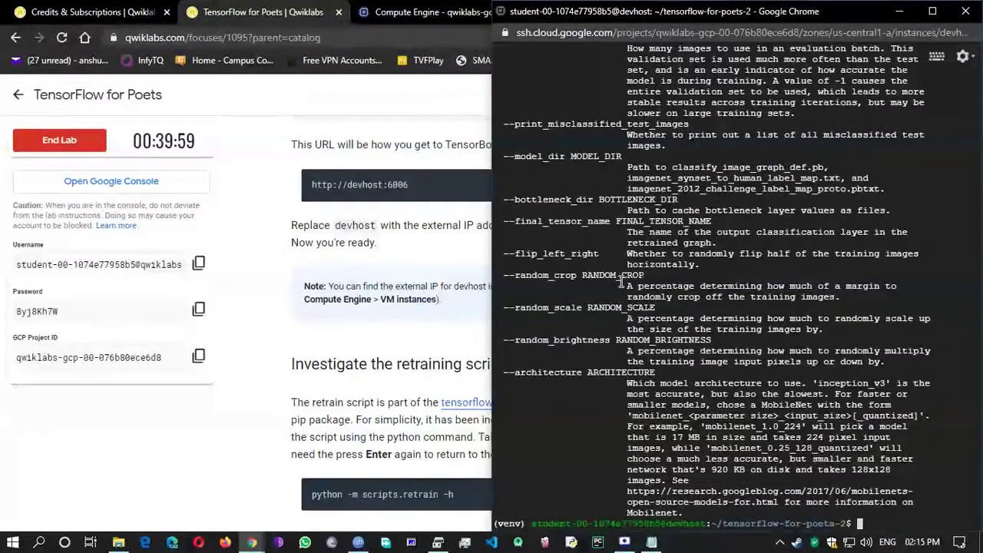
# Step: Arrange the lab instructions side by side with the SSH terminal, showing the "Run the training" section
pyautogui.click(386, 373)
pyautogui.scroll(-3, 371, 387)
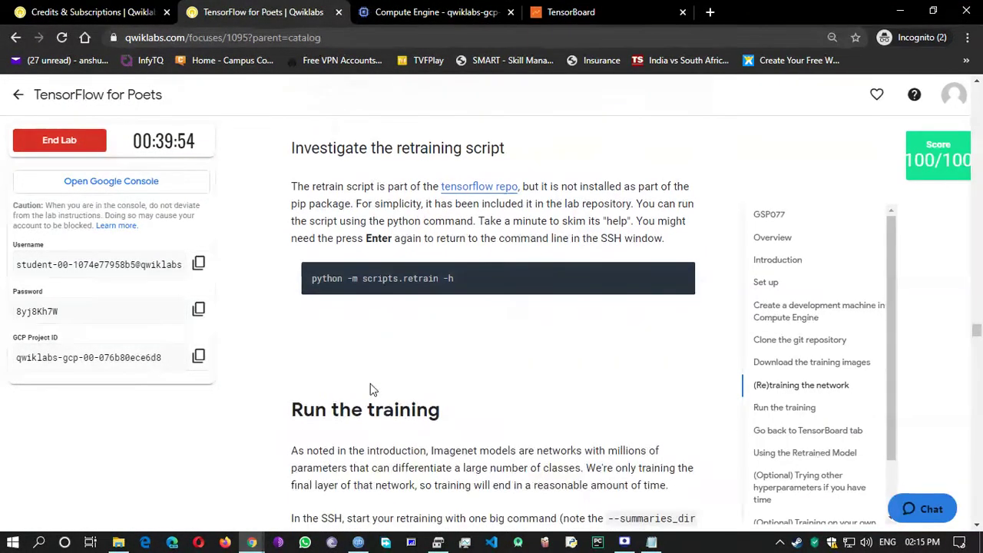
pyautogui.scroll(-2, 371, 390)
pyautogui.scroll(3, 336, 288)
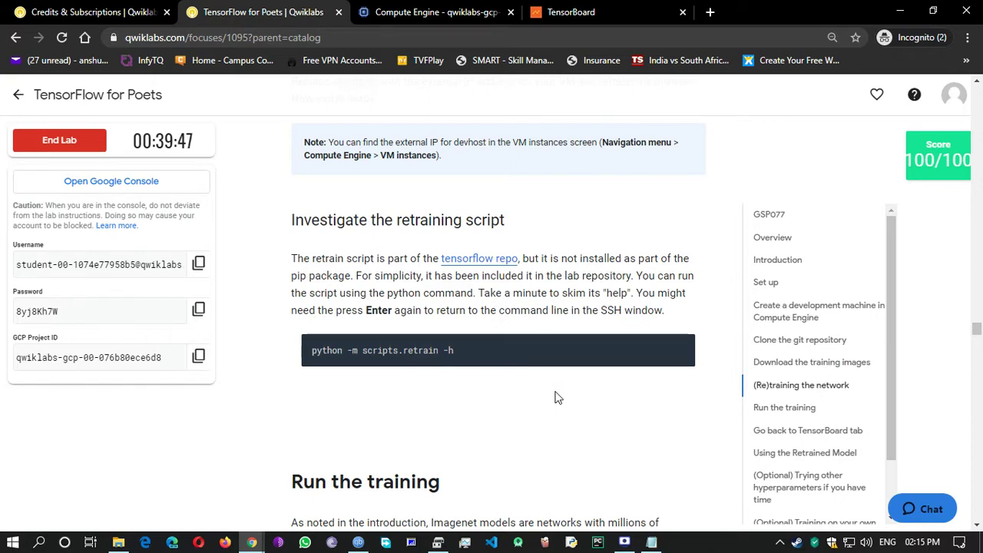
pyautogui.scroll(-5, 558, 400)
pyautogui.moveTo(686, 307)
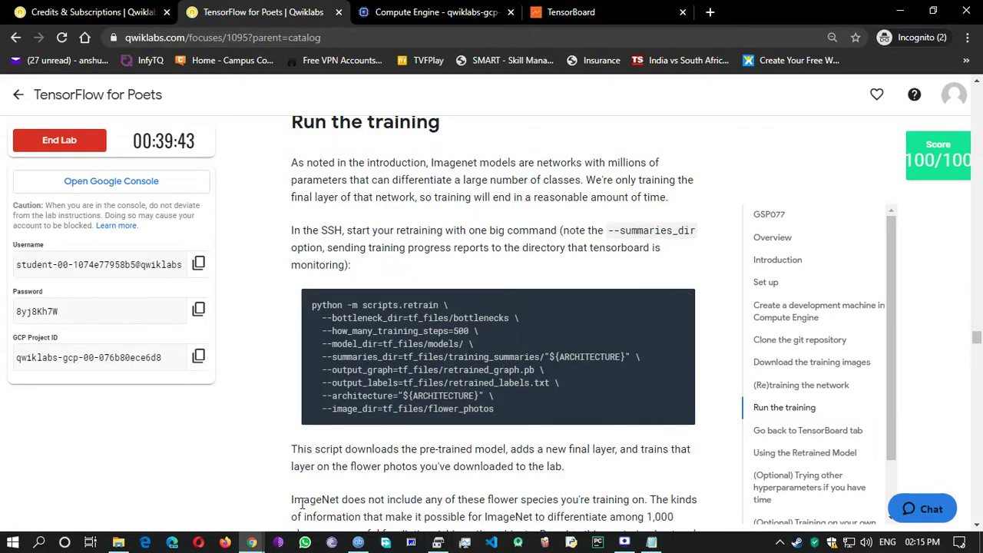
pyautogui.moveTo(252, 542)
pyautogui.click(398, 487)
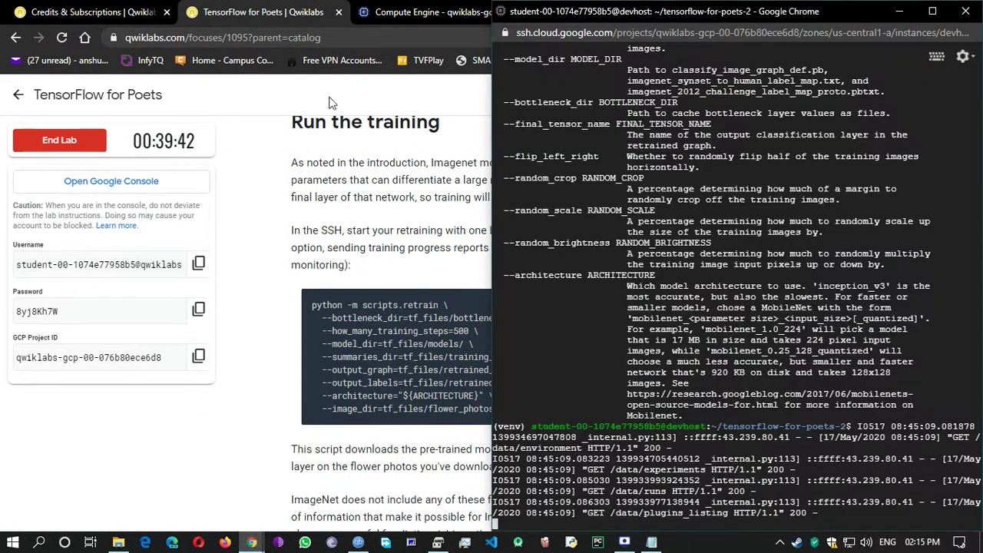
pyautogui.click(271, 122)
pyautogui.doubleClick(768, 17)
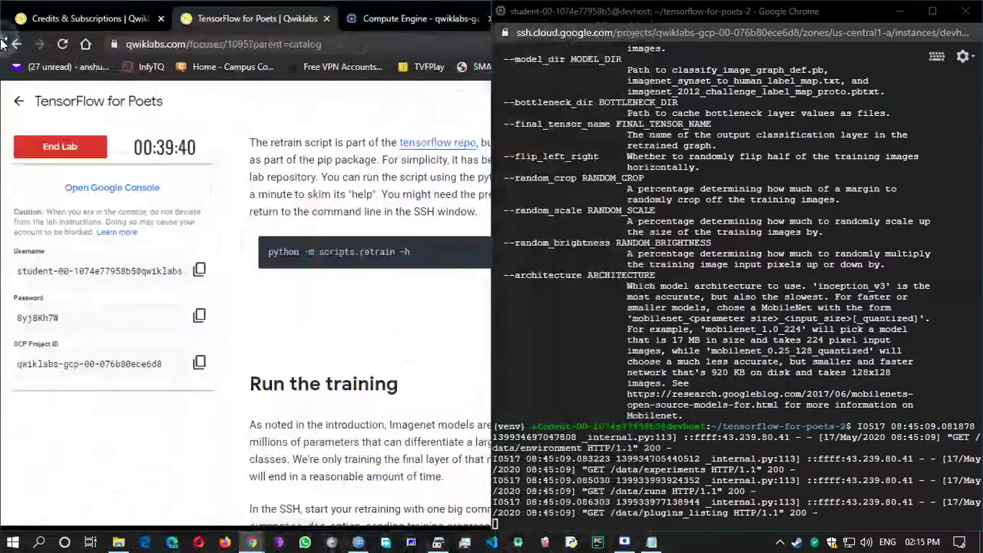
pyautogui.scroll(-10, 272, 289)
pyautogui.scroll(-10, 273, 291)
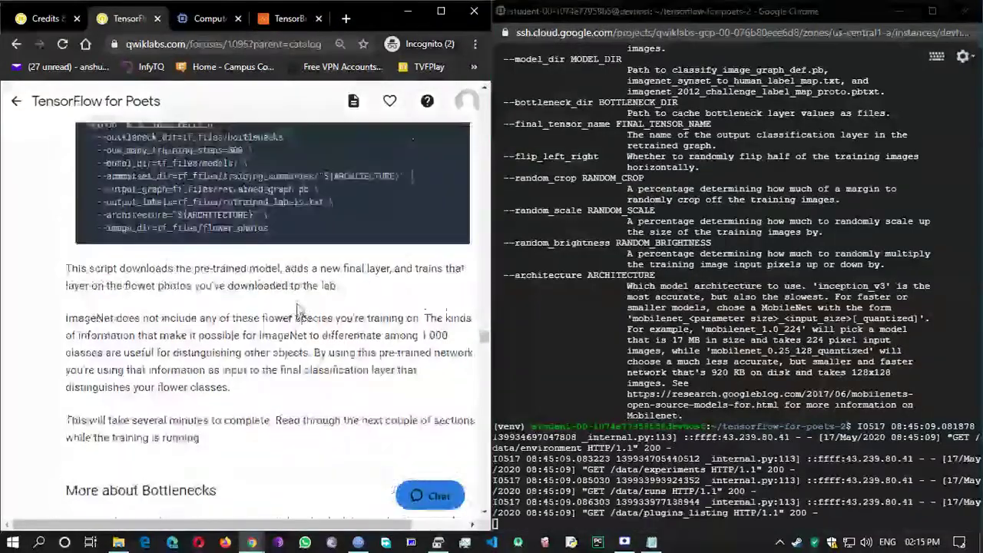
pyautogui.scroll(-1, 271, 301)
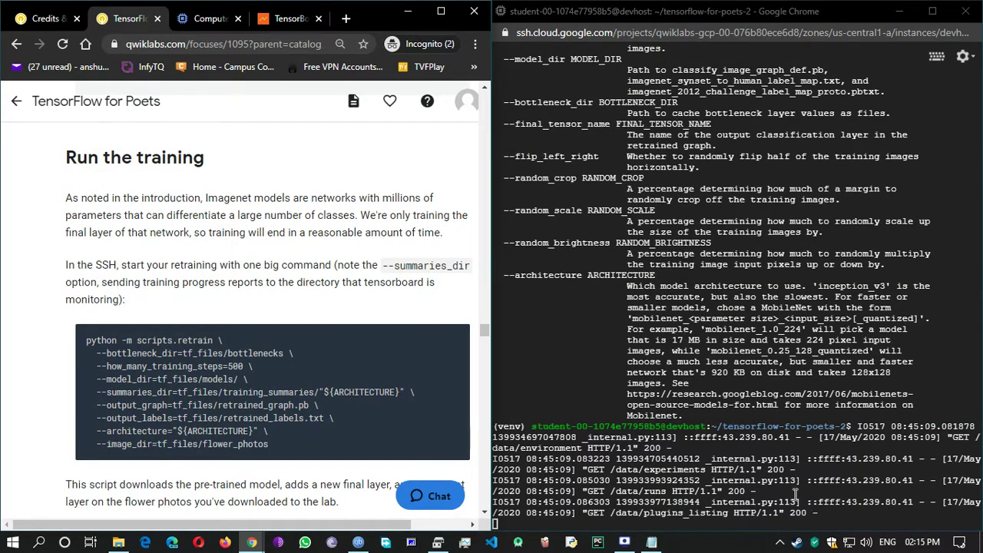
# Step: Reload the TensorBoard page served on port 6006
pyautogui.scroll(10, 722, 399)
pyautogui.scroll(-10, 718, 430)
pyautogui.scroll(10, 635, 481)
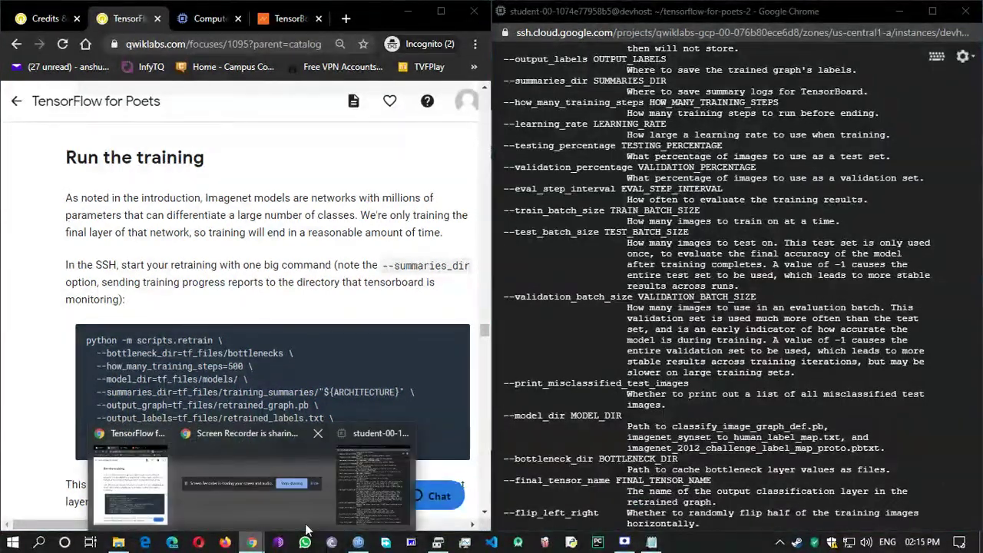
pyautogui.scroll(-10, 641, 500)
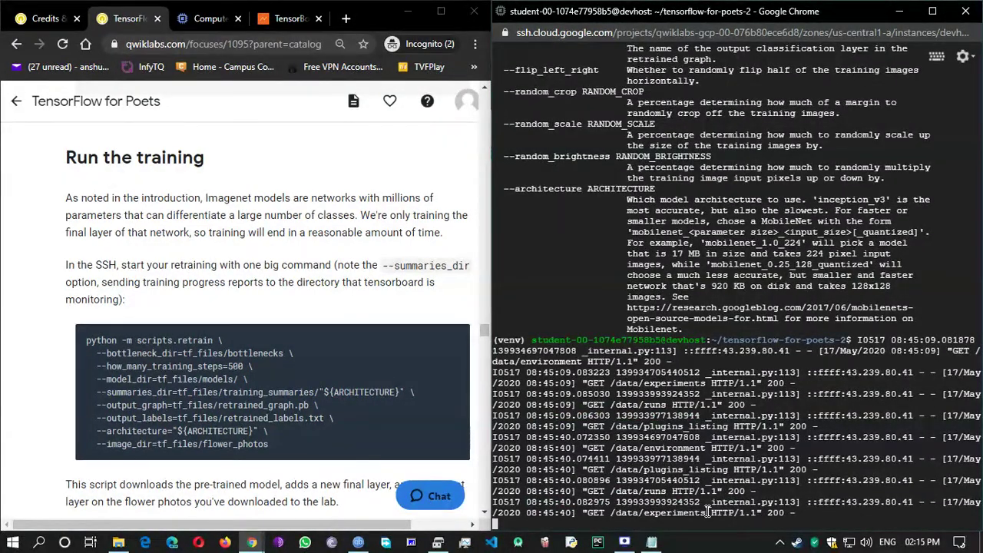
pyautogui.click(268, 23)
pyautogui.click(65, 43)
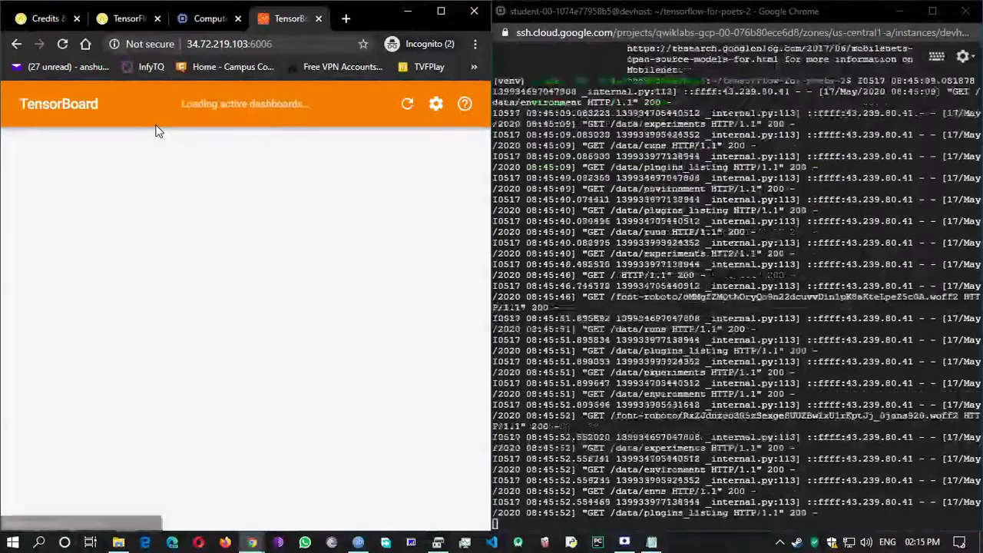
# Step: Run the lab's scripts.retrain training command in the SSH terminal, with how_many_training_steps=500 and image_dir=tf_files/flower_photos
pyautogui.click(116, 21)
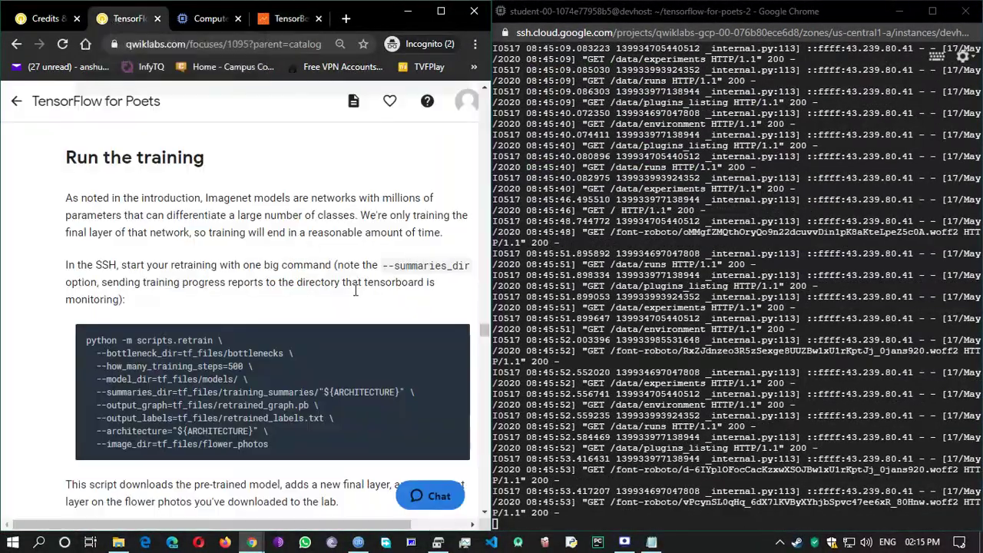
pyautogui.click(508, 519)
pyautogui.hotkey('ctrl', 'v')
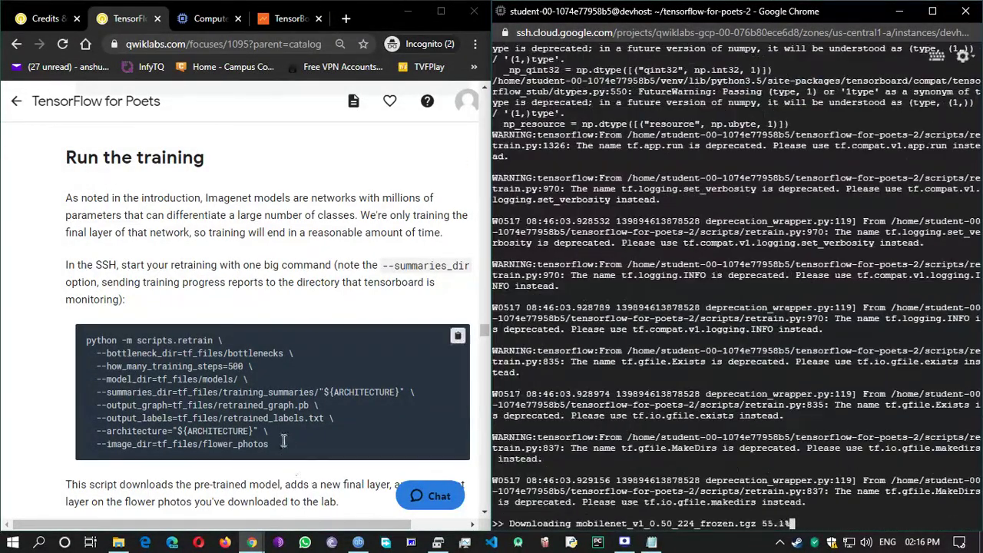
# Step: Read the lab's notes on the training script and the "More about Bottlenecks" section, including the model layer and graph diagrams
pyautogui.scroll(-1, 271, 409)
pyautogui.scroll(-3, 270, 410)
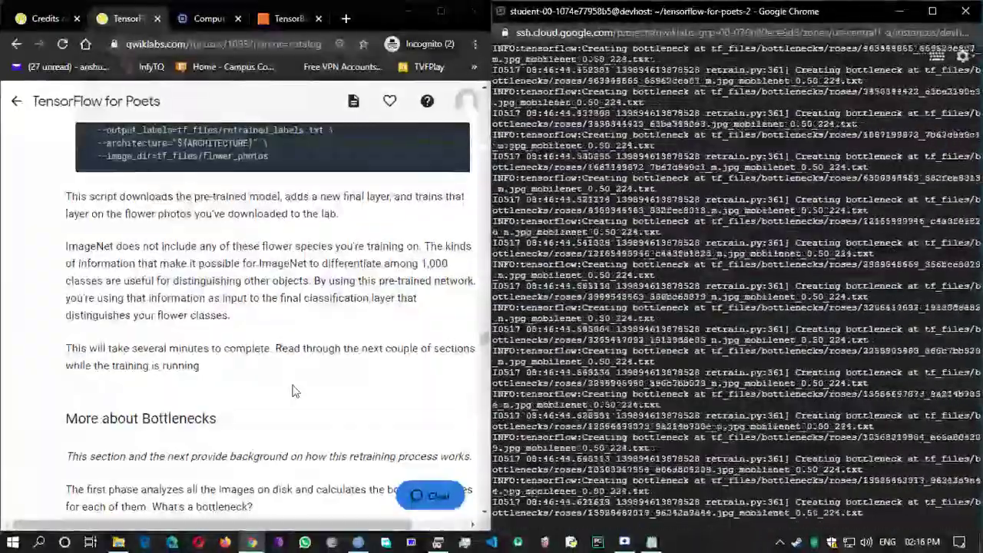
pyautogui.scroll(-1, 293, 393)
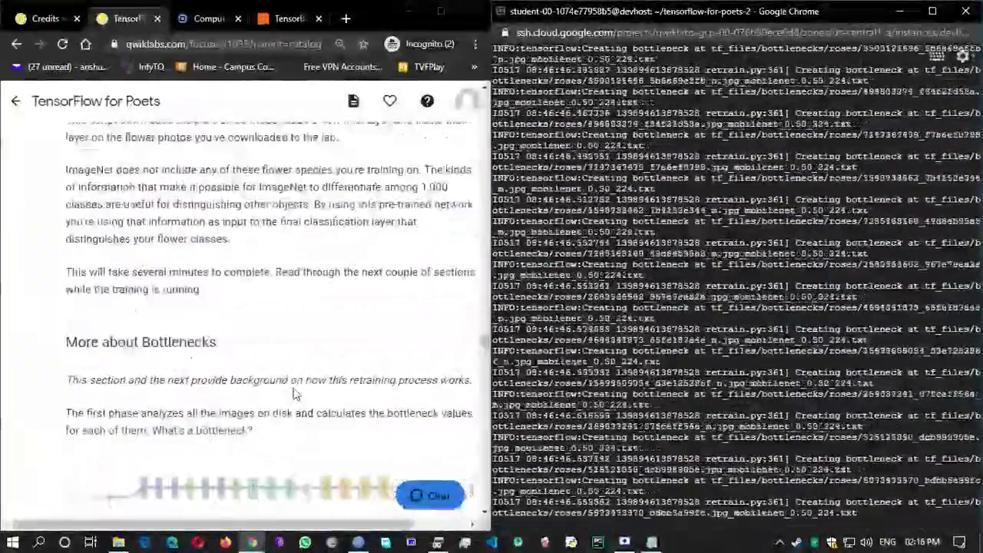
pyautogui.scroll(2, 292, 392)
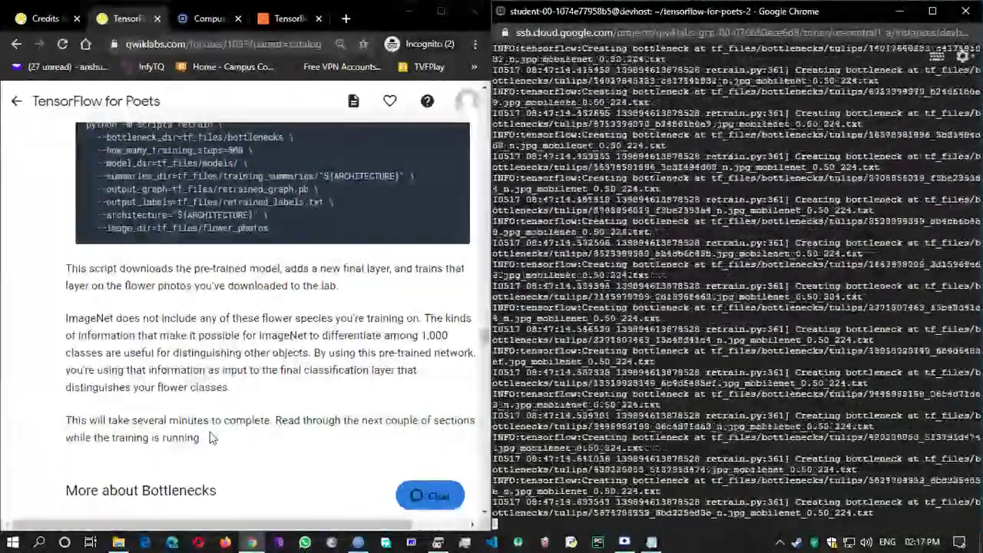
pyautogui.scroll(-3, 203, 468)
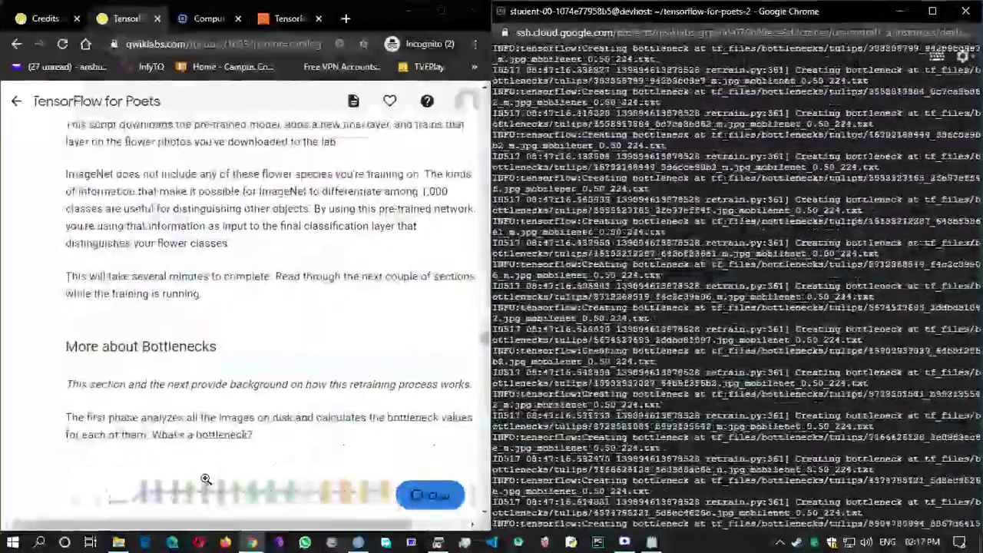
pyautogui.moveTo(205, 523); pyautogui.dragTo(216, 522)
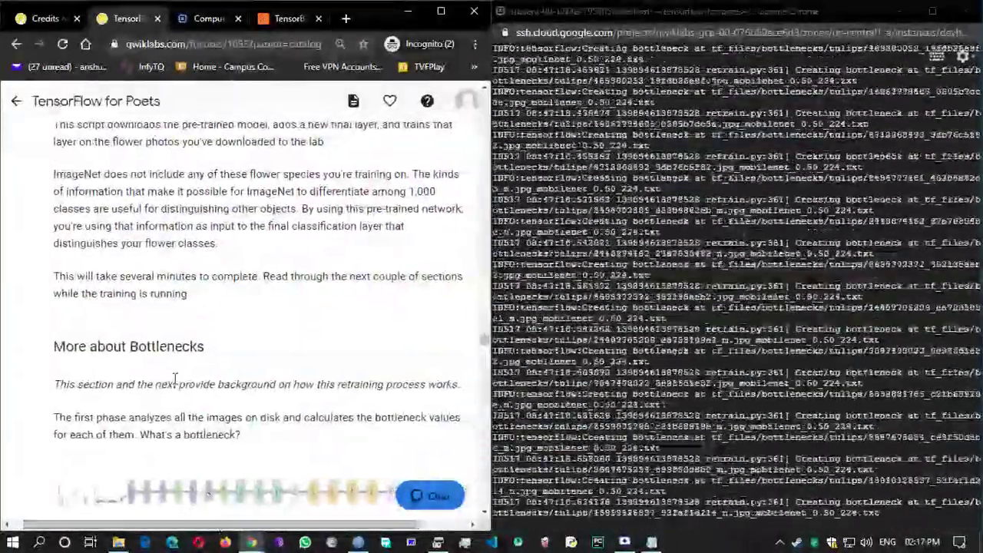
pyautogui.scroll(-2, 165, 377)
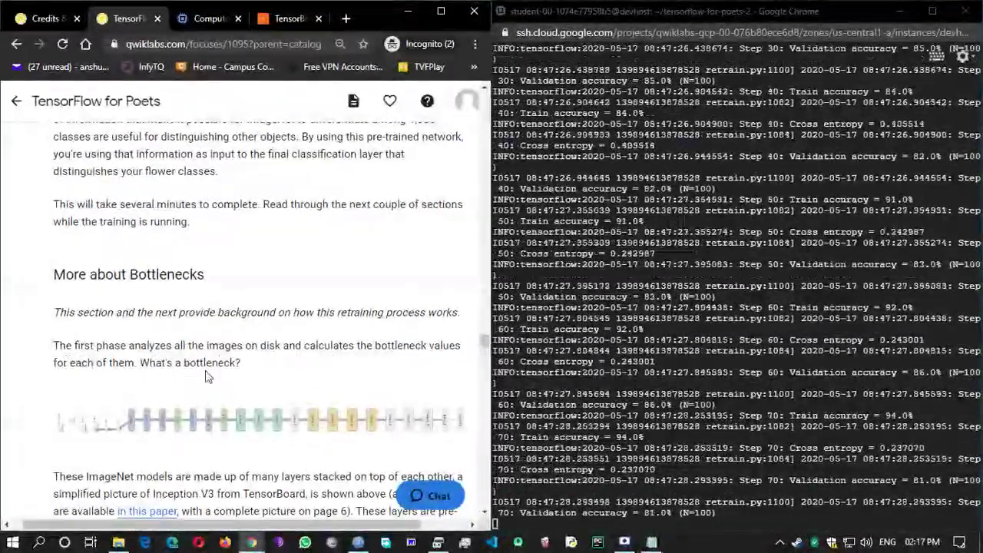
pyautogui.scroll(-1, 269, 390)
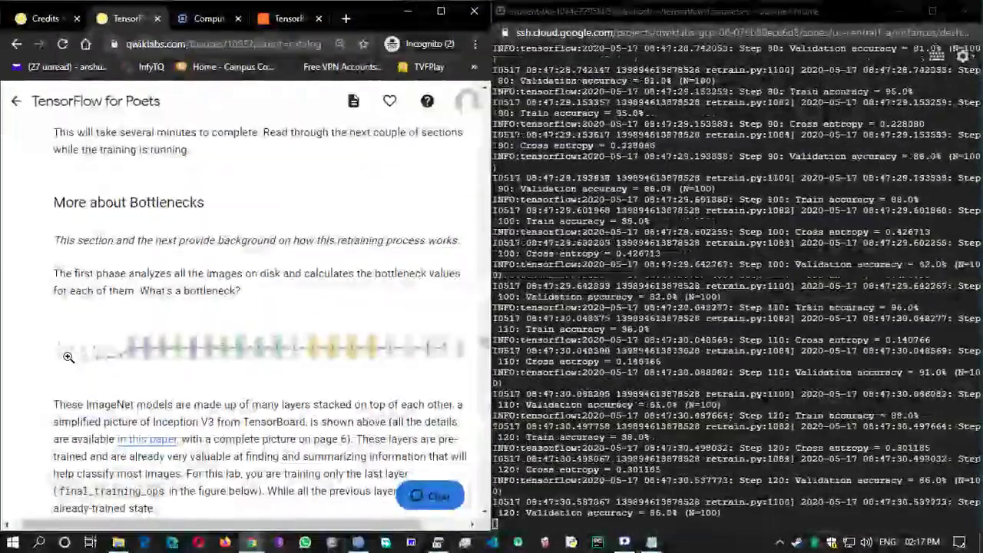
pyautogui.scroll(-1, 248, 403)
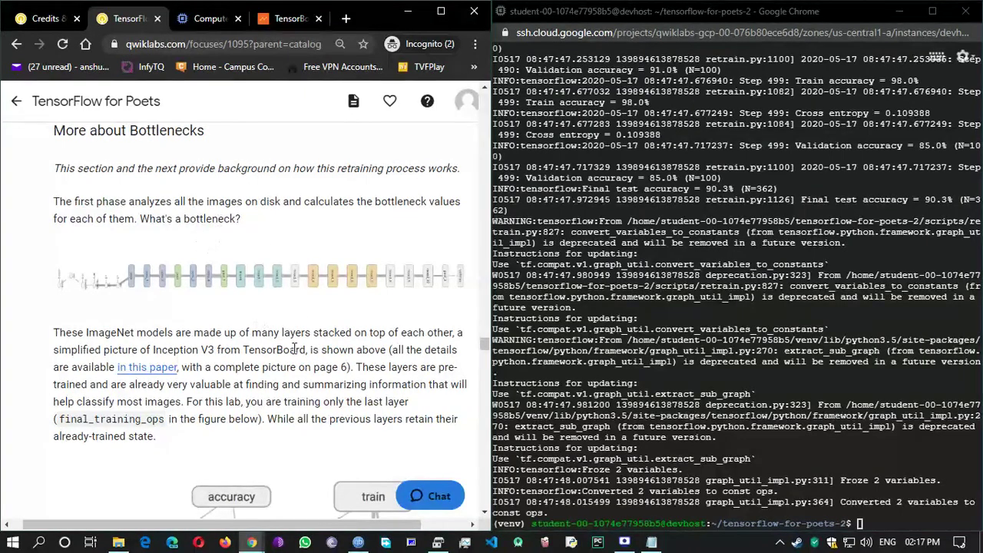
pyautogui.scroll(-1, 322, 361)
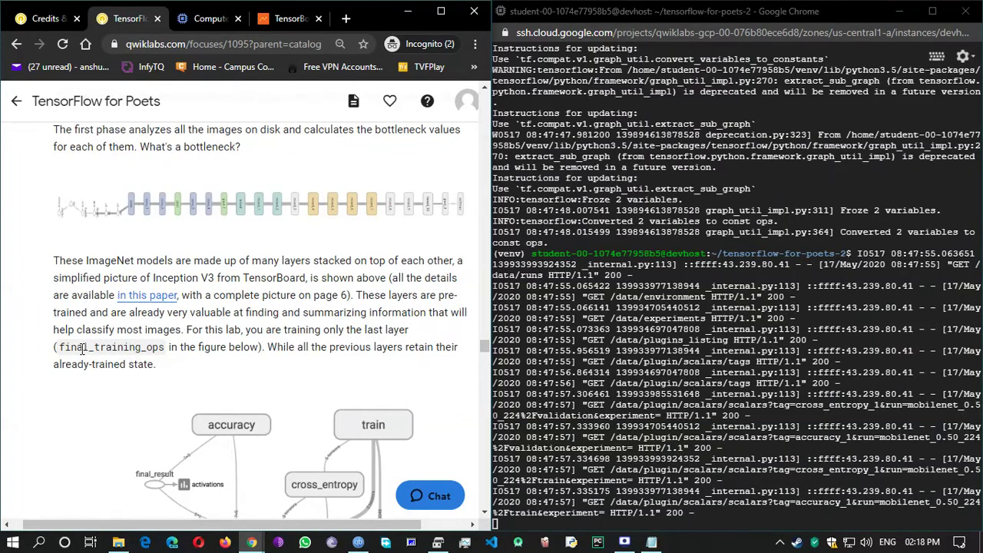
pyautogui.scroll(-2, 330, 330)
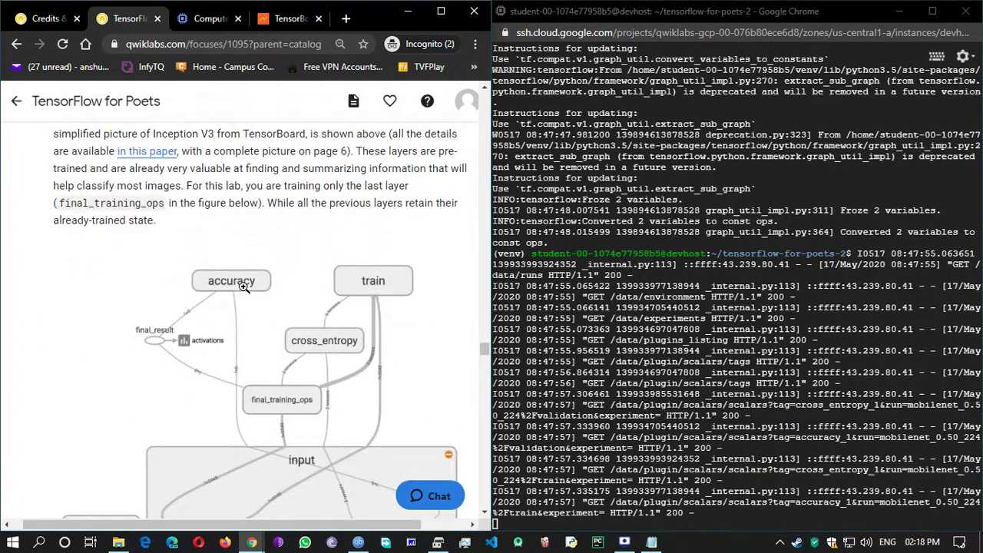
pyautogui.scroll(-2, 285, 309)
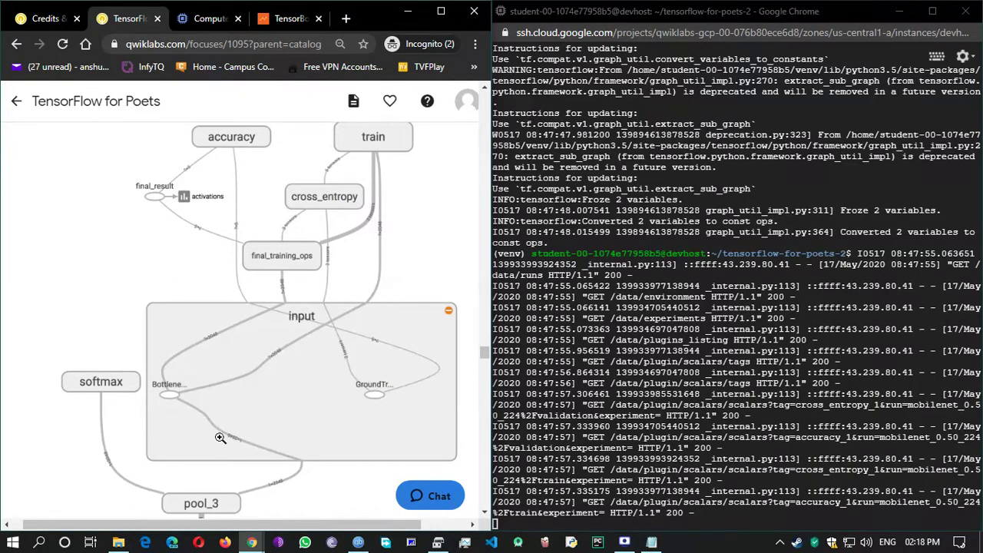
pyautogui.scroll(-1, 279, 394)
pyautogui.scroll(2, 281, 394)
pyautogui.scroll(-1, 281, 395)
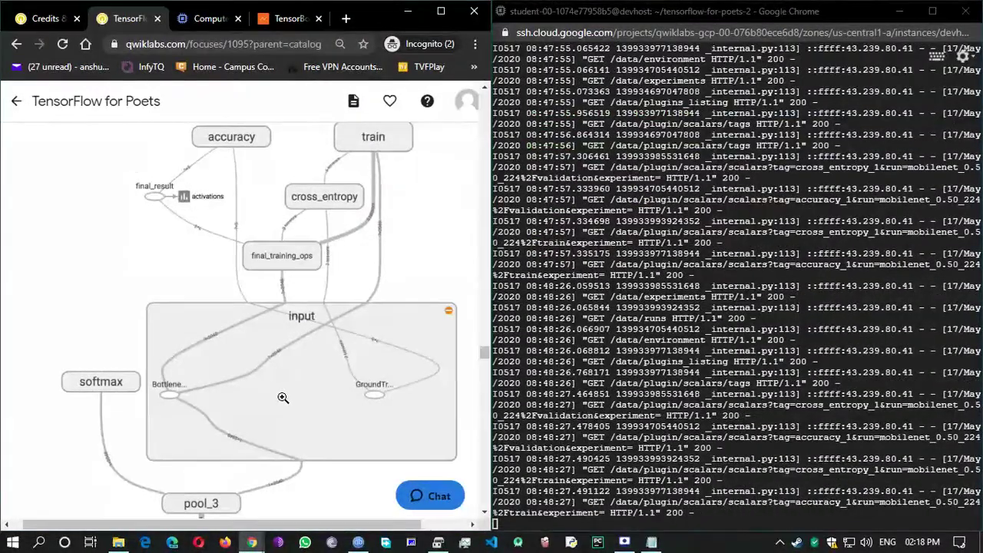
# Step: Read the rest of the lab's bottleneck notes and the "More about Training" section, down to "Using the Retrained Model"
pyautogui.scroll(-1, 284, 399)
pyautogui.scroll(-3, 284, 400)
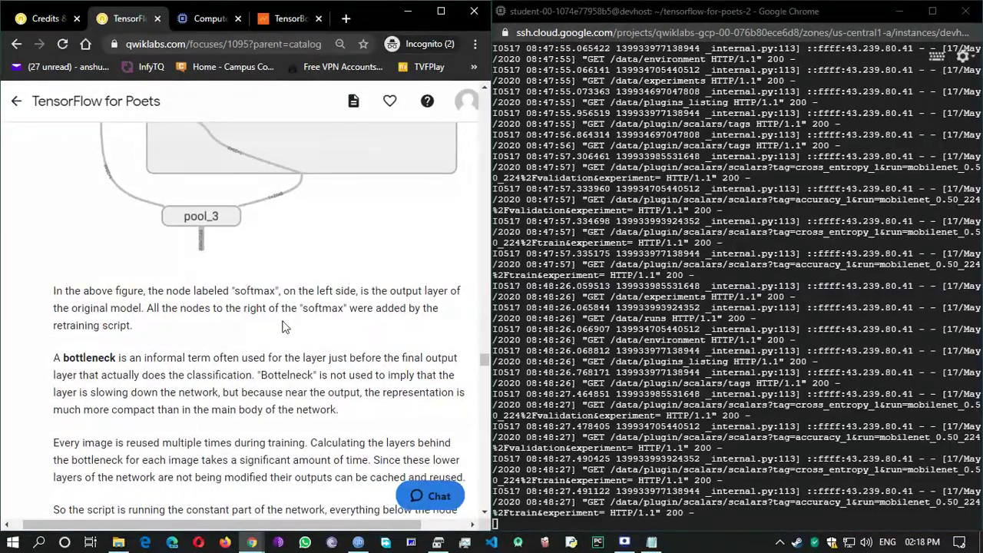
pyautogui.scroll(3, 276, 330)
pyautogui.scroll(-8, 189, 351)
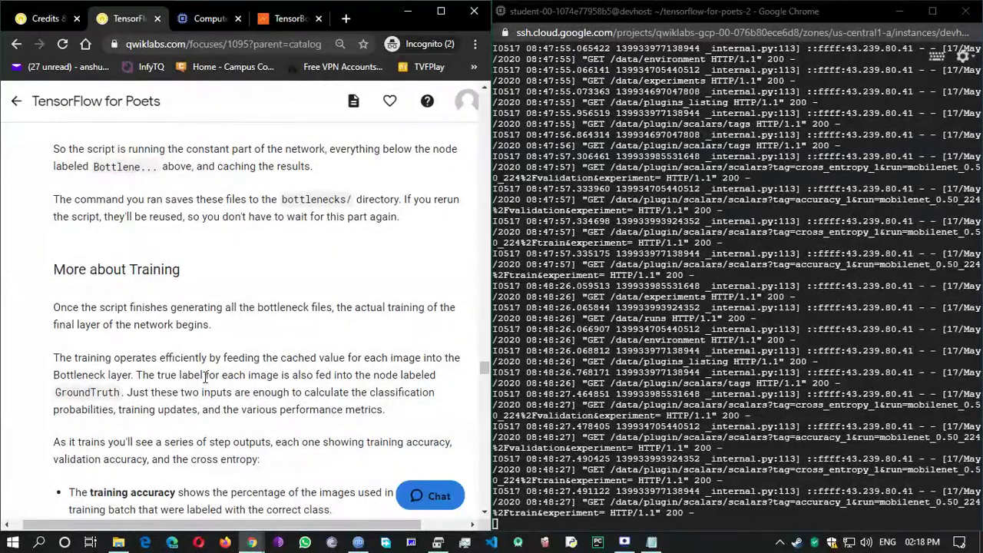
pyautogui.scroll(-1, 203, 380)
pyautogui.scroll(3, 203, 381)
pyautogui.scroll(-7, 203, 380)
pyautogui.scroll(-6, 204, 380)
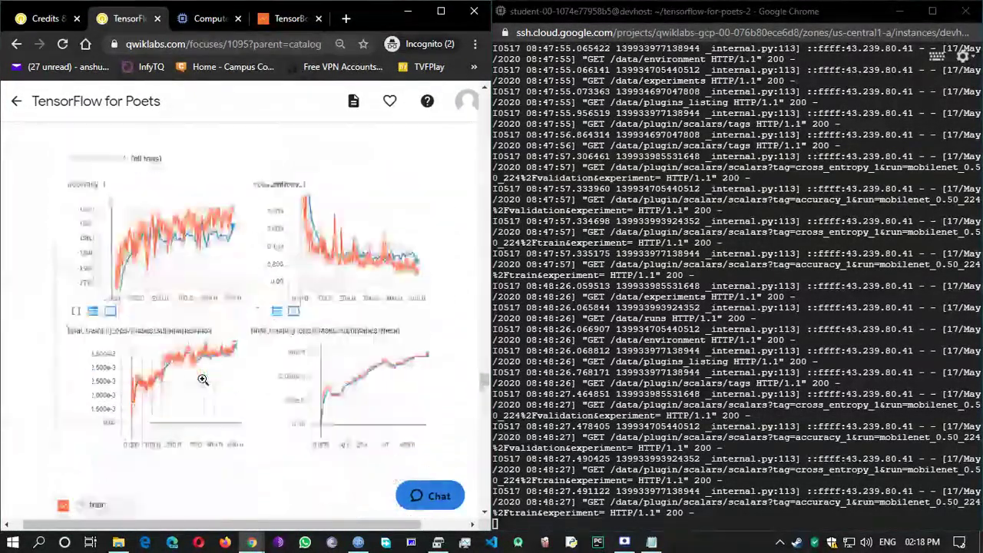
pyautogui.scroll(-8, 203, 385)
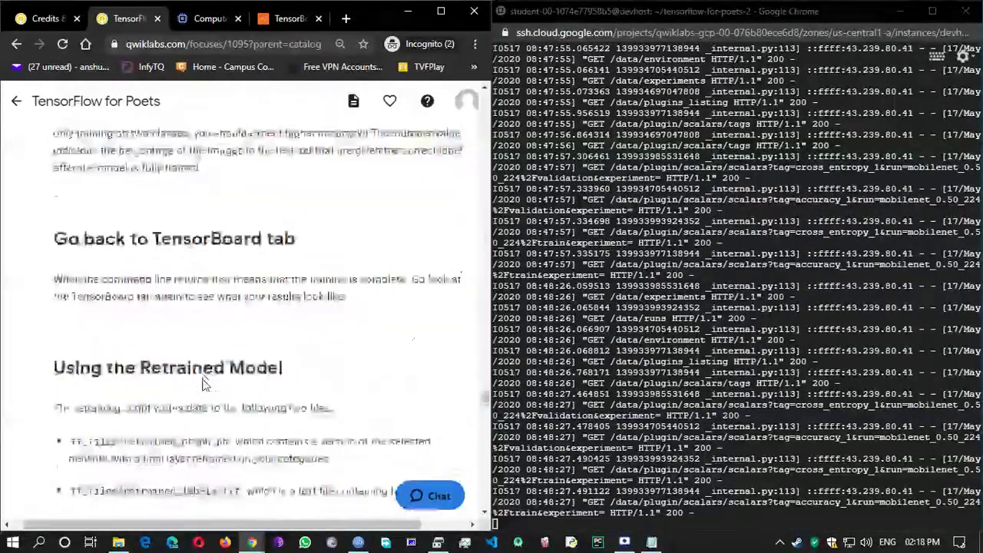
pyautogui.scroll(-2, 238, 387)
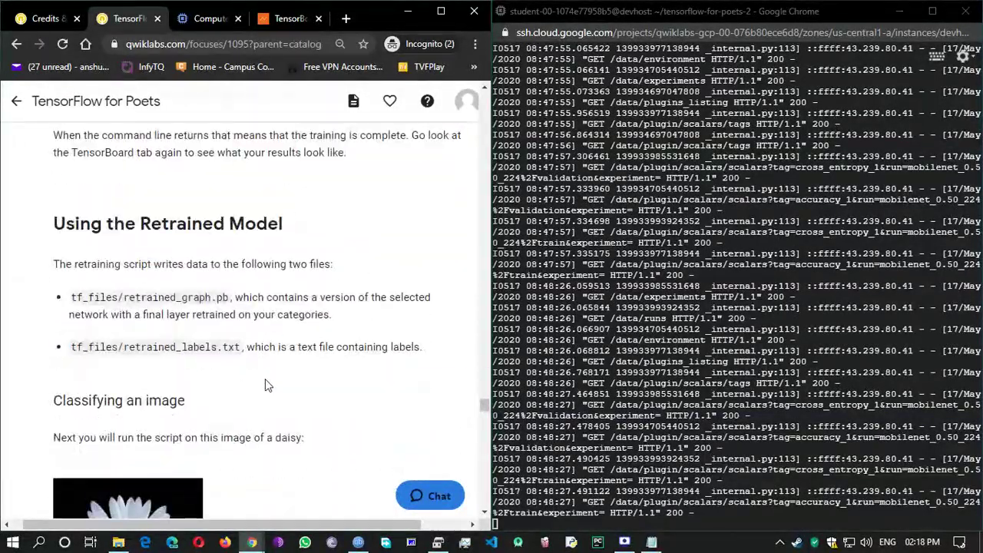
pyautogui.scroll(2, 266, 386)
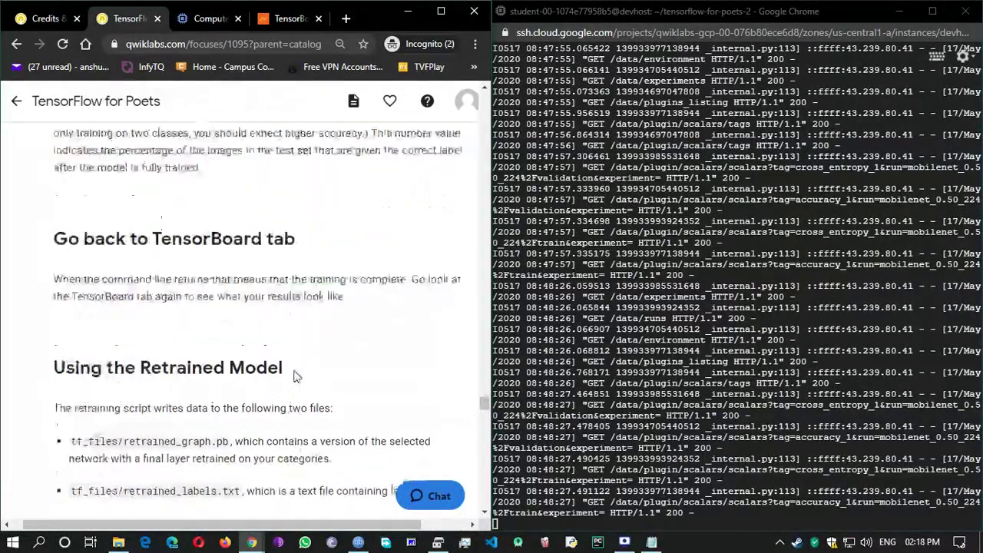
# Step: Maximize the lab instructions window and read the "Go back to TensorBoard tab" section and the list of retraining output files
pyautogui.click(440, 10)
pyautogui.scroll(-5, 460, 369)
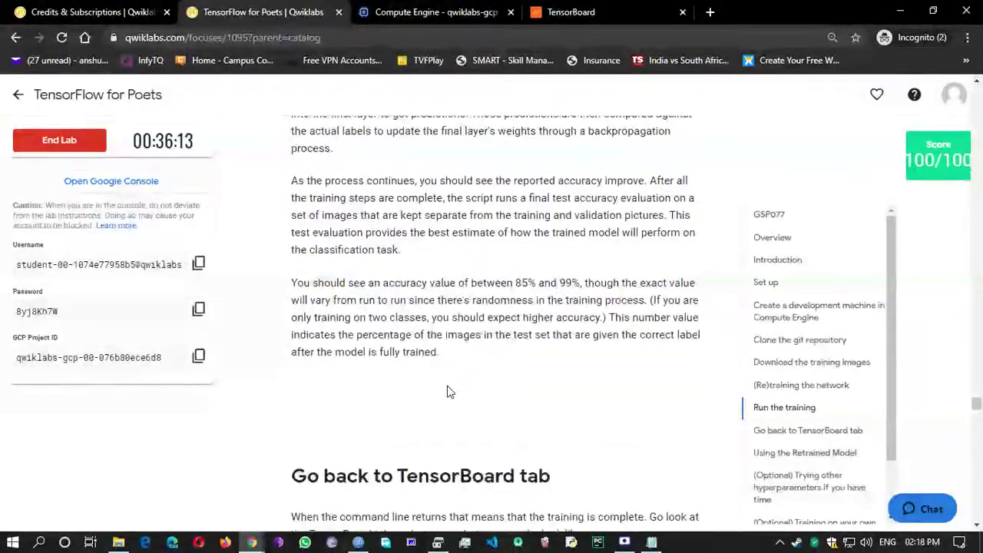
pyautogui.scroll(-2, 450, 388)
pyautogui.scroll(-4, 468, 389)
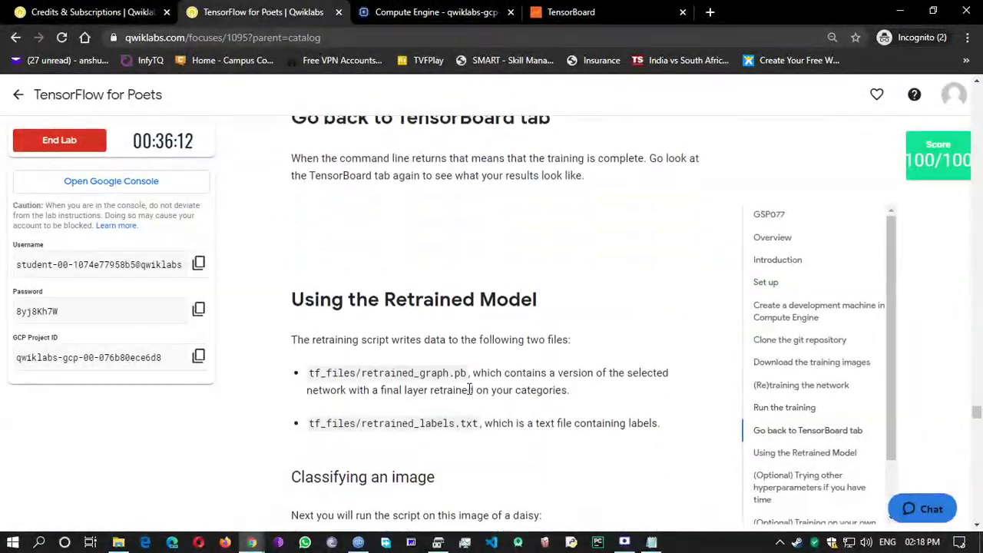
pyautogui.scroll(2, 460, 376)
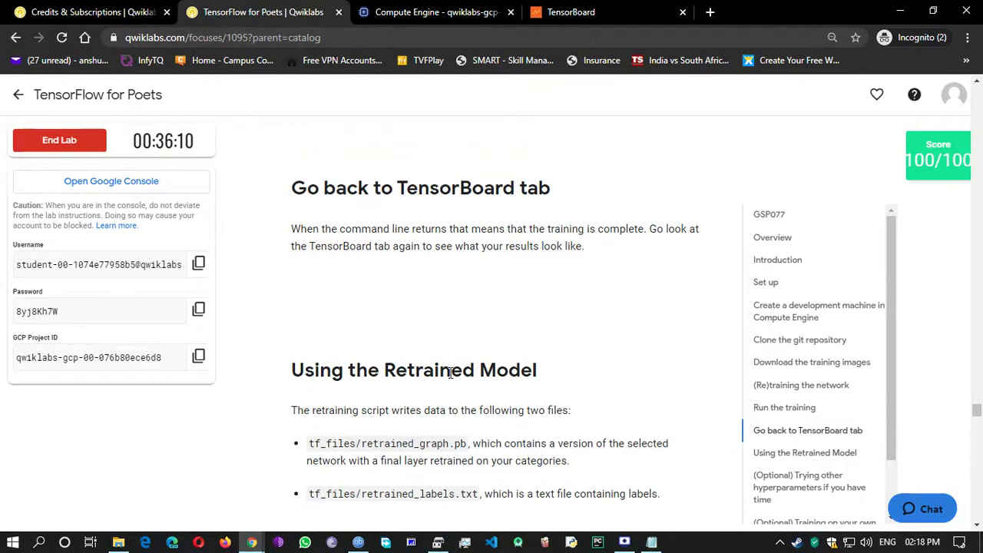
pyautogui.scroll(-1, 450, 372)
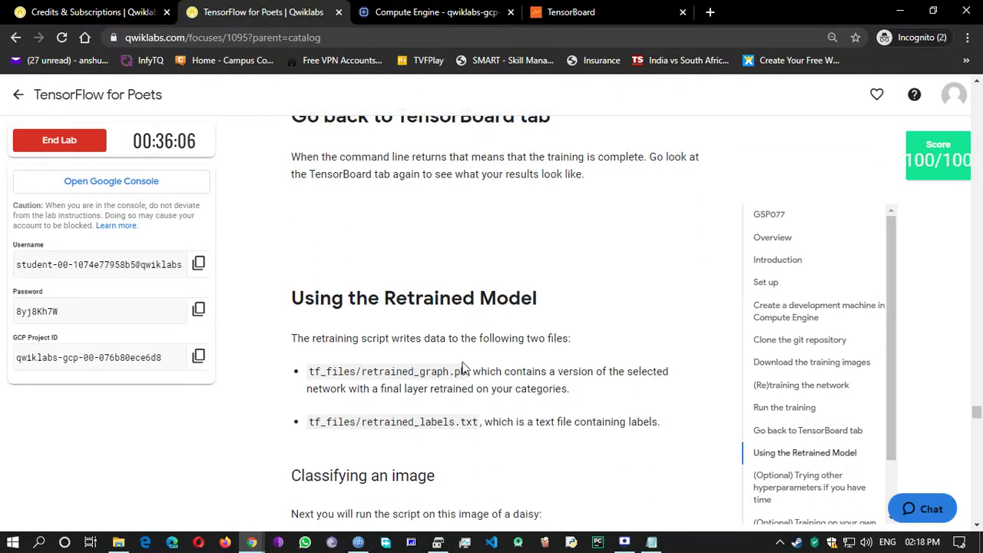
pyautogui.scroll(1, 507, 286)
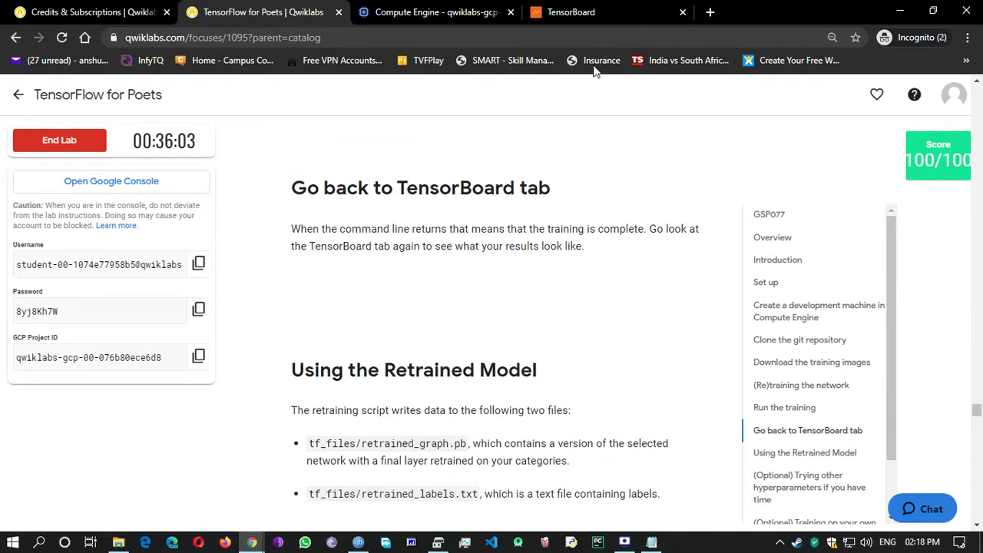
# Step: Compare the accuracy_1 and cross_entropy_1 charts in TensorBoard with the sample charts in the lab's "Run the training" section
pyautogui.click(570, 11)
pyautogui.scroll(-1, 410, 329)
pyautogui.scroll(1, 553, 317)
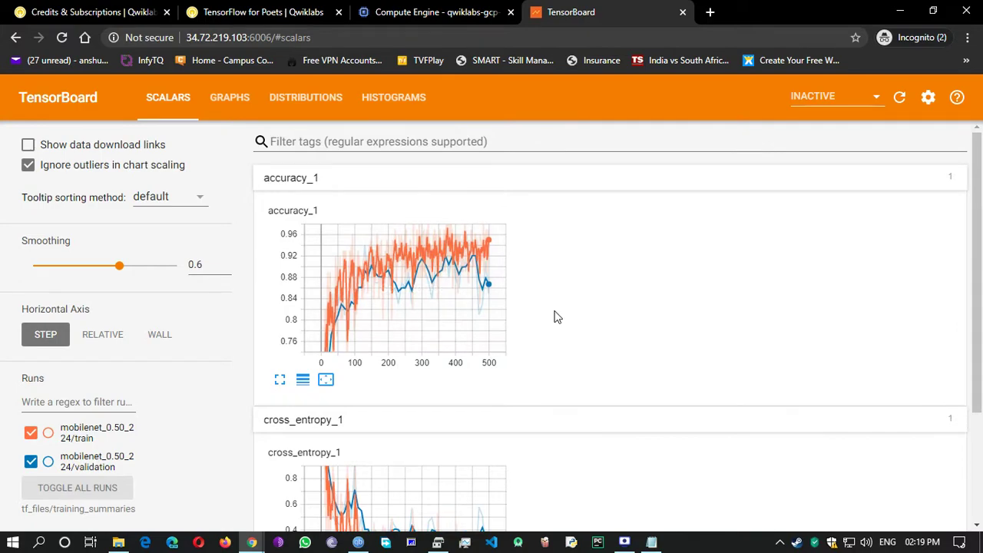
pyautogui.click(392, 12)
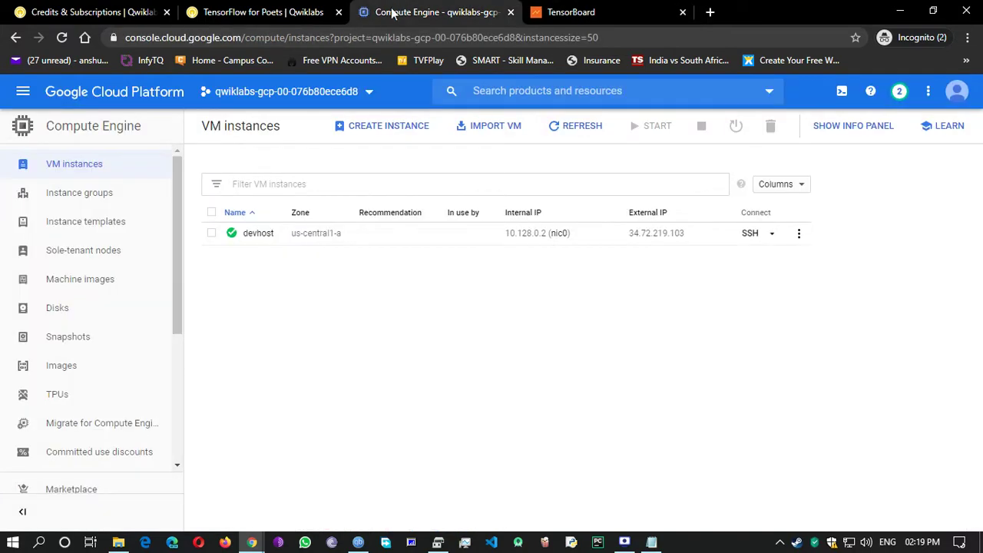
pyautogui.click(249, 11)
pyautogui.scroll(-2, 514, 366)
pyautogui.scroll(10, 513, 366)
pyautogui.scroll(4, 514, 366)
pyautogui.click(572, 11)
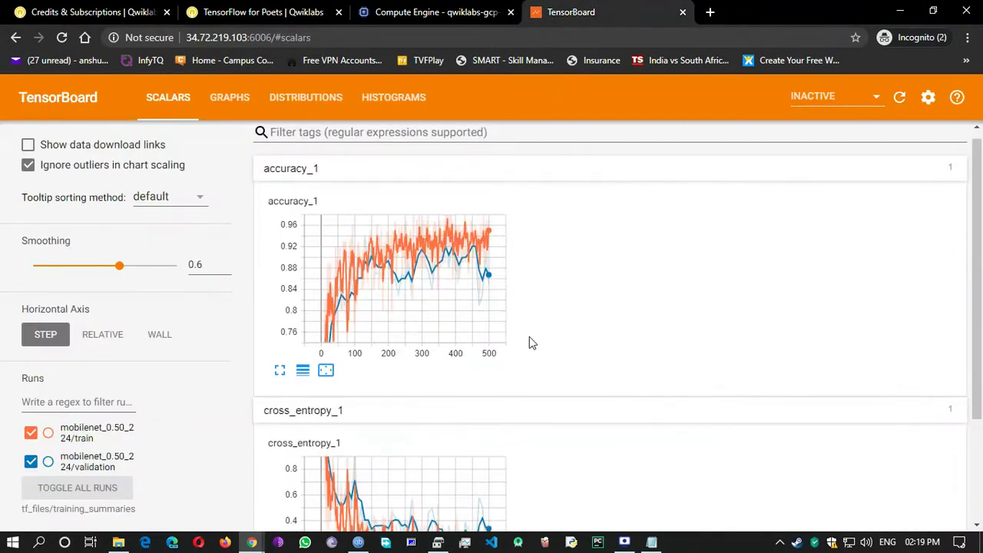
pyautogui.scroll(-2, 537, 323)
pyautogui.click(263, 12)
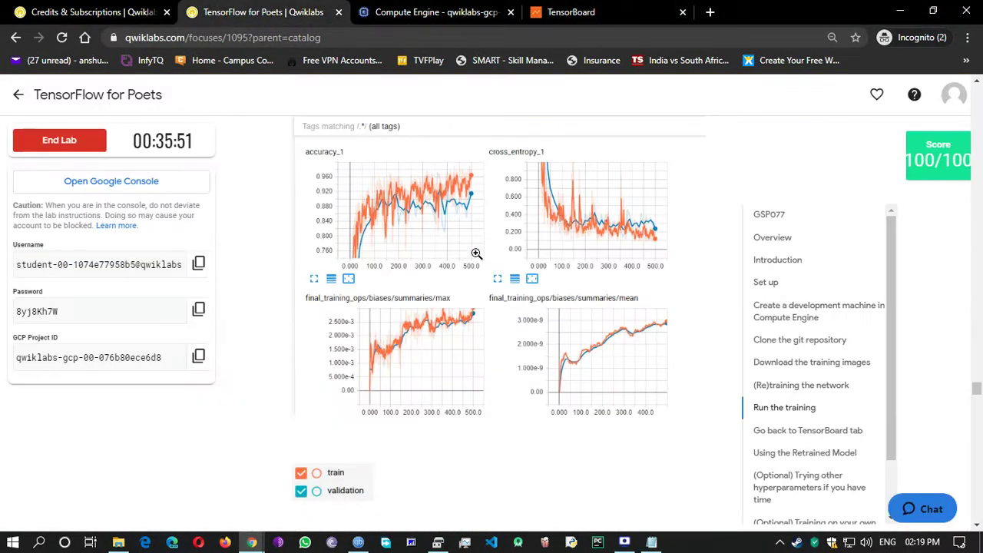
pyautogui.click(569, 11)
pyautogui.scroll(-1, 550, 298)
pyautogui.scroll(3, 550, 297)
pyautogui.scroll(-3, 550, 297)
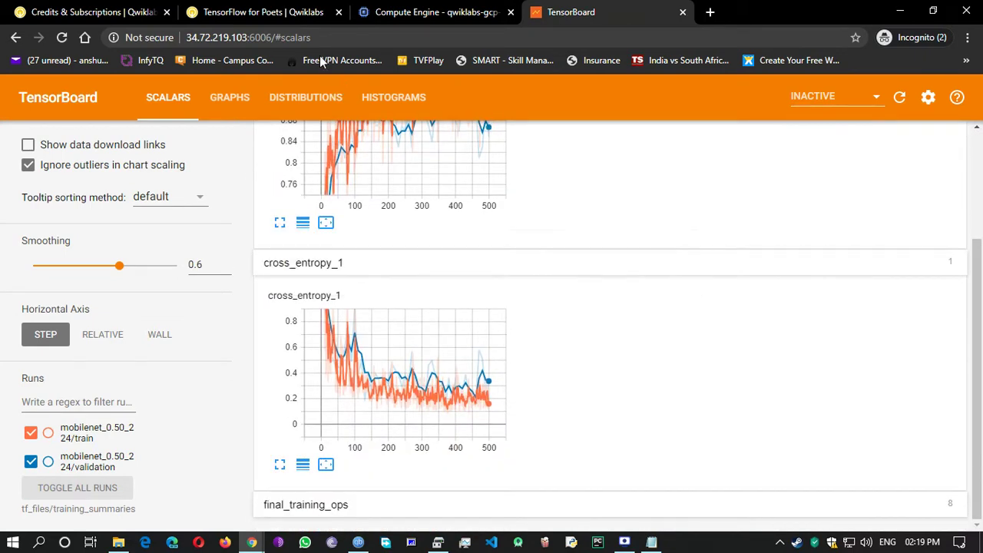
pyautogui.click(254, 12)
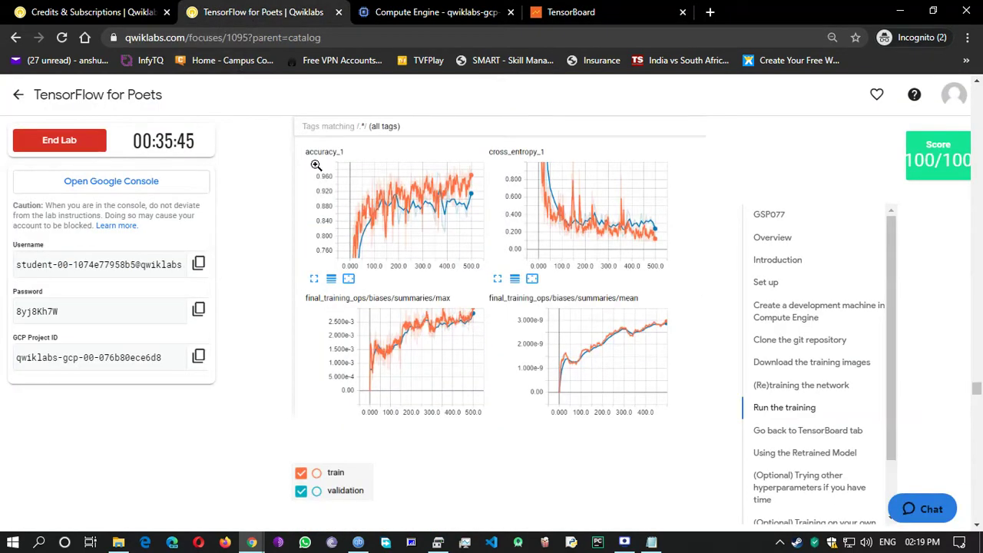
# Step: Read the lab's "Using the Retrained Model" and "Classifying an image" sections, down to the label_image command for the daisy photo
pyautogui.scroll(-5, 450, 253)
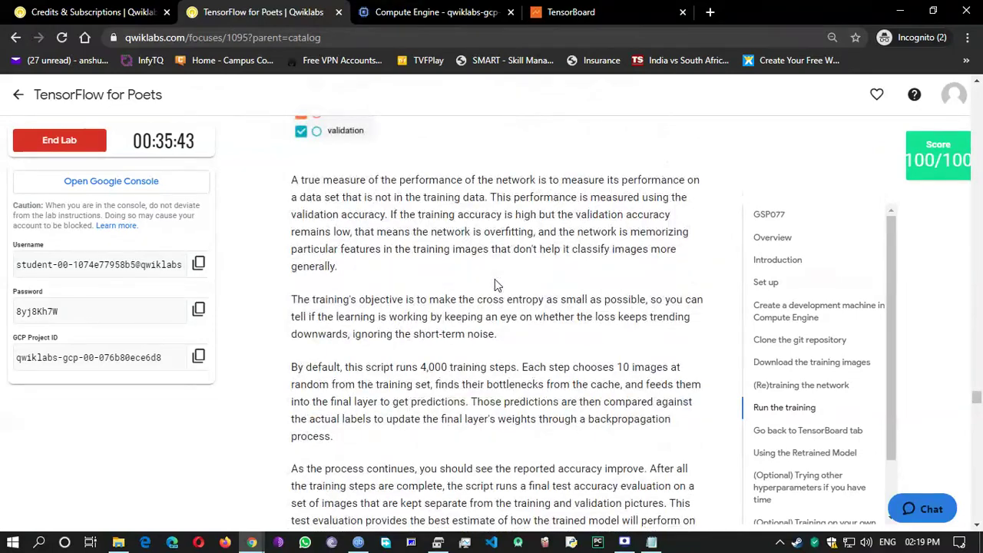
pyautogui.scroll(-6, 491, 377)
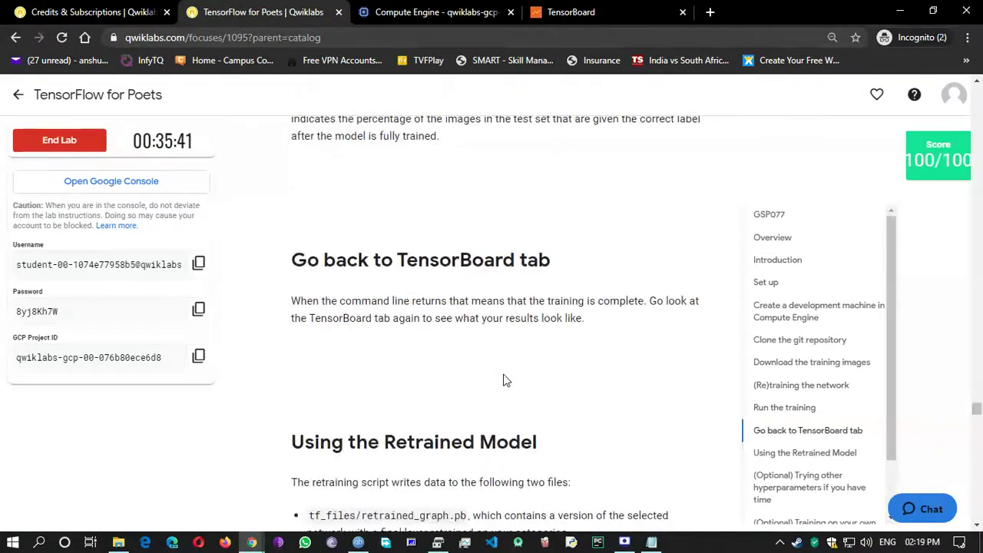
pyautogui.scroll(-3, 503, 380)
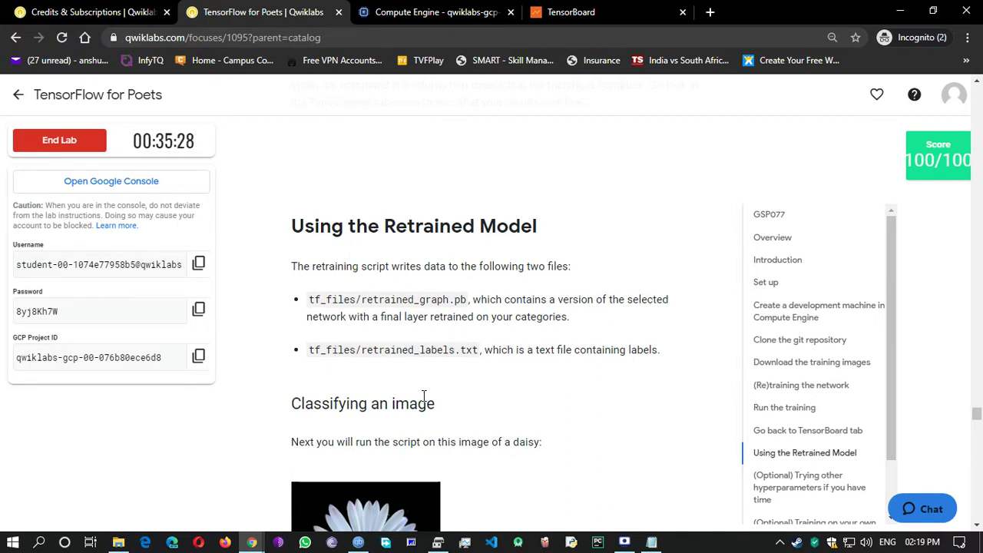
pyautogui.scroll(-1, 424, 395)
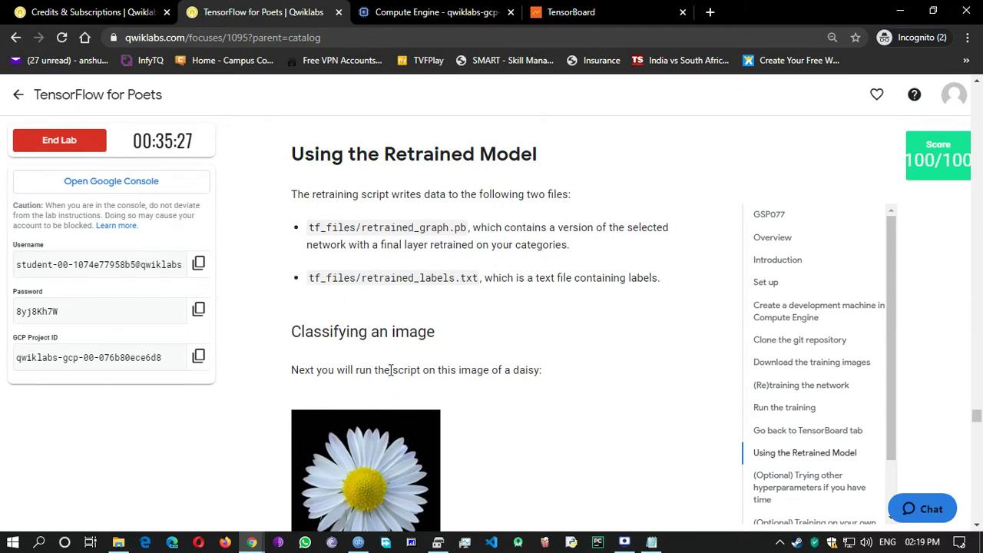
pyautogui.scroll(-2, 530, 399)
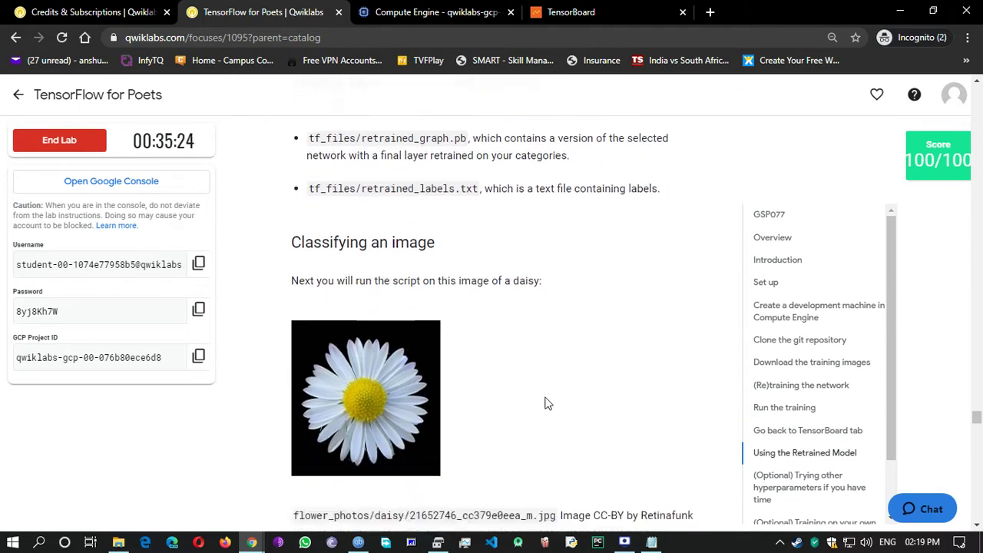
pyautogui.scroll(-2, 503, 393)
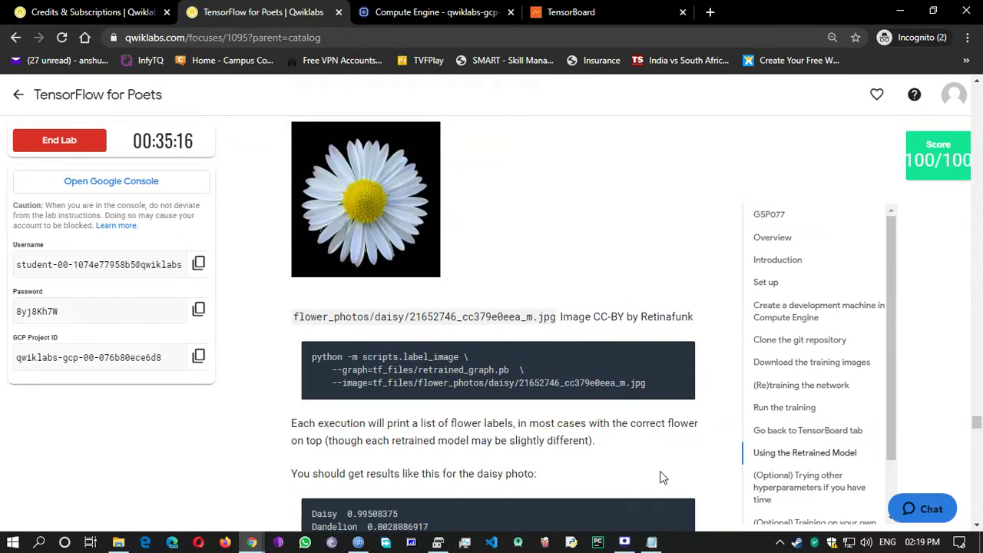
# Step: Put the lab instructions back beside the SSH terminal, showing the scripts.label_image command for the daisy photo
pyautogui.doubleClick(790, 7)
pyautogui.scroll(-2, 267, 326)
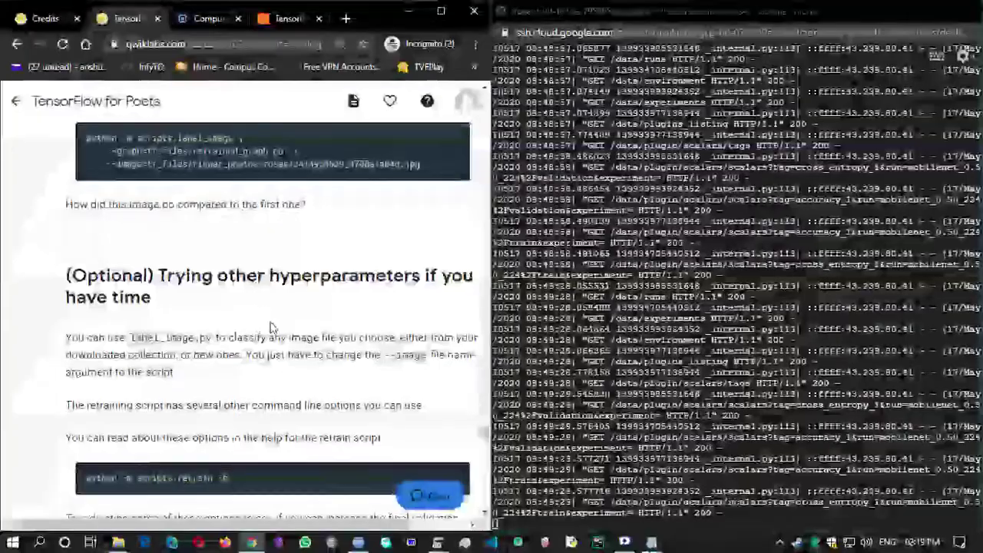
pyautogui.scroll(10, 268, 325)
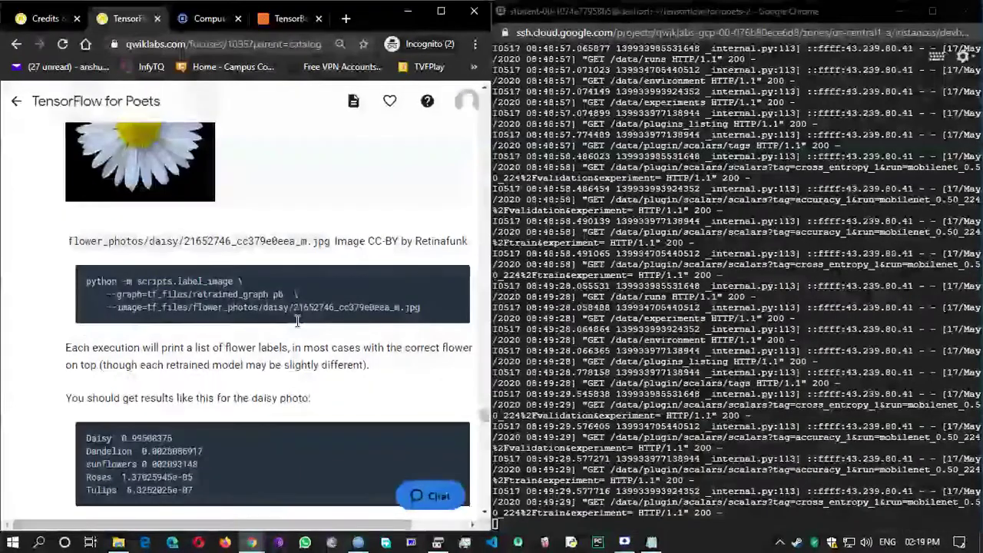
pyautogui.scroll(3, 297, 320)
pyautogui.scroll(-2, 299, 325)
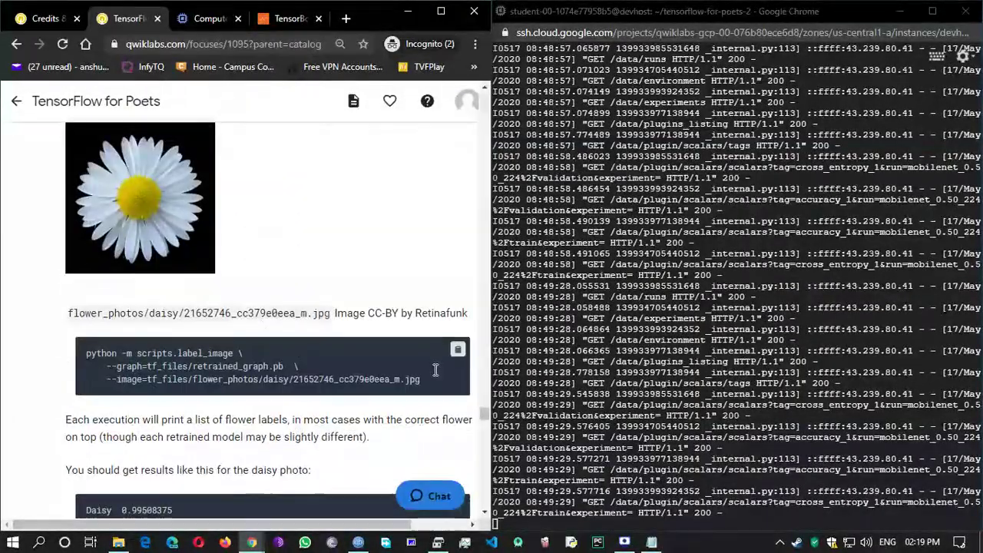
pyautogui.scroll(1, 433, 370)
pyautogui.scroll(4, 310, 371)
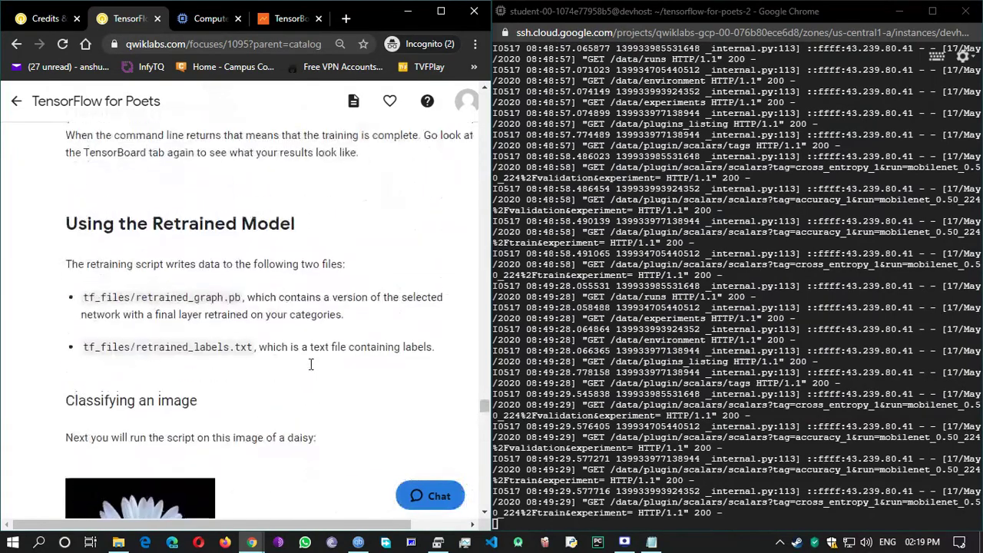
pyautogui.scroll(-2, 310, 369)
pyautogui.scroll(-1, 280, 307)
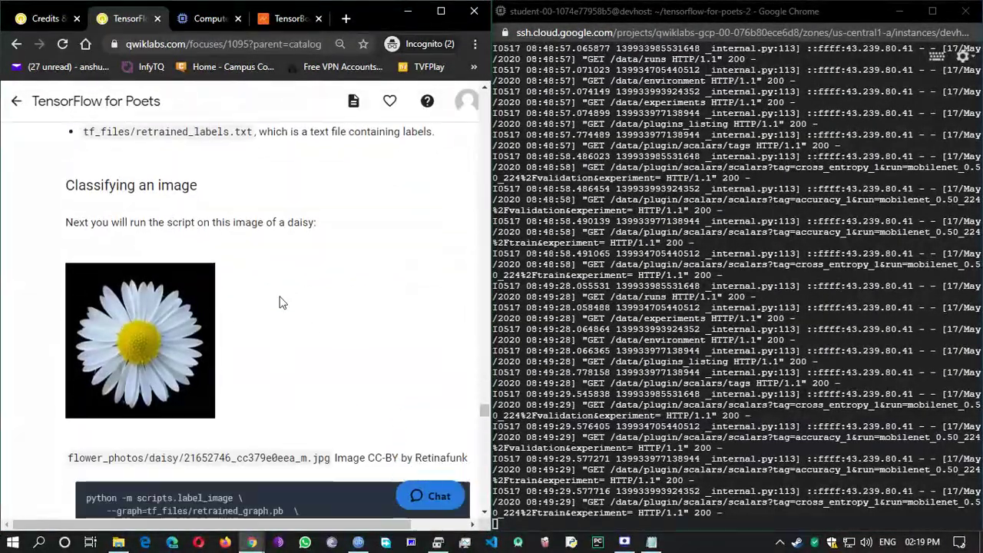
pyautogui.scroll(-2, 280, 303)
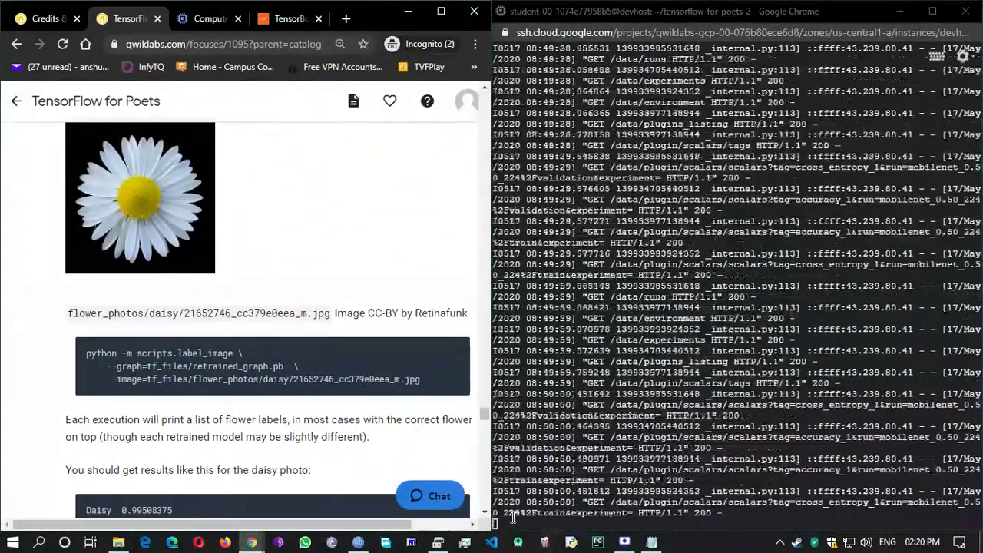
# Step: Run scripts.label_image in the SSH terminal with graph=tf_files/retrained_graph.pb and image=tf_files/flower_photos/daisy/21652746_cc379e0eea_m.jpg
pyautogui.click(513, 520)
pyautogui.press('Return')
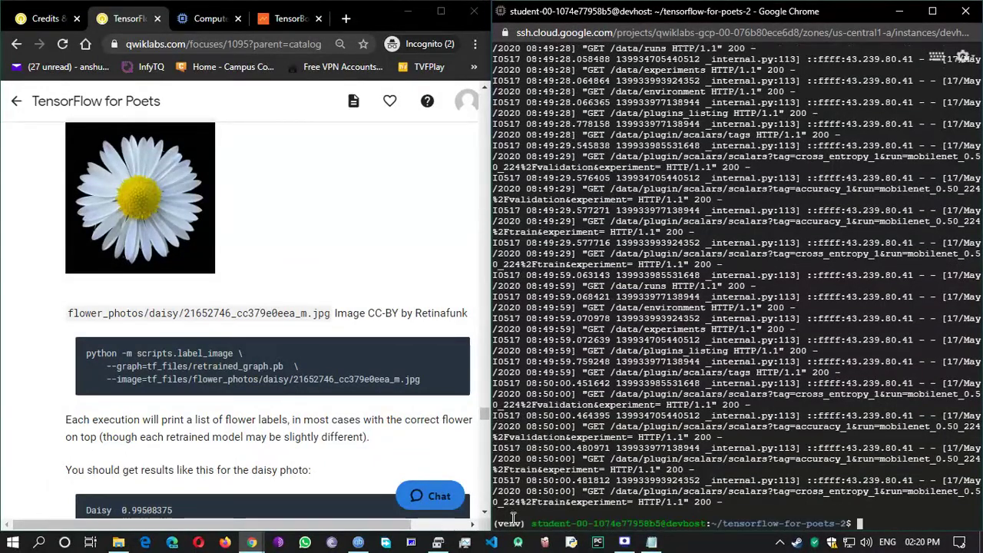
pyautogui.write('python -m scripts.label_image \\     --graph=tf_files/retrained_graph.pb  \\     --image=tf_files/flower_photos/daisy/21652746_cc379e0eea_m.jpg')
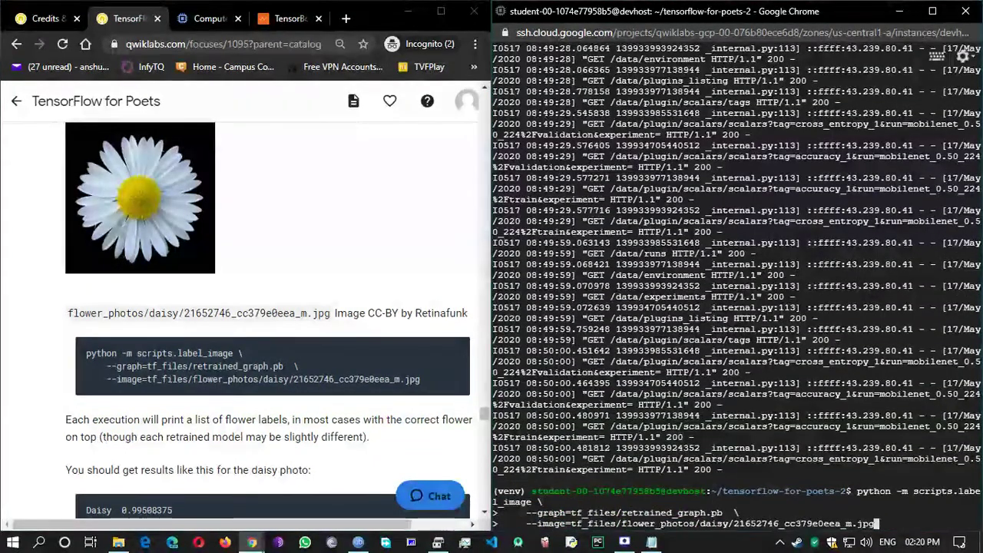
pyautogui.press('Return')
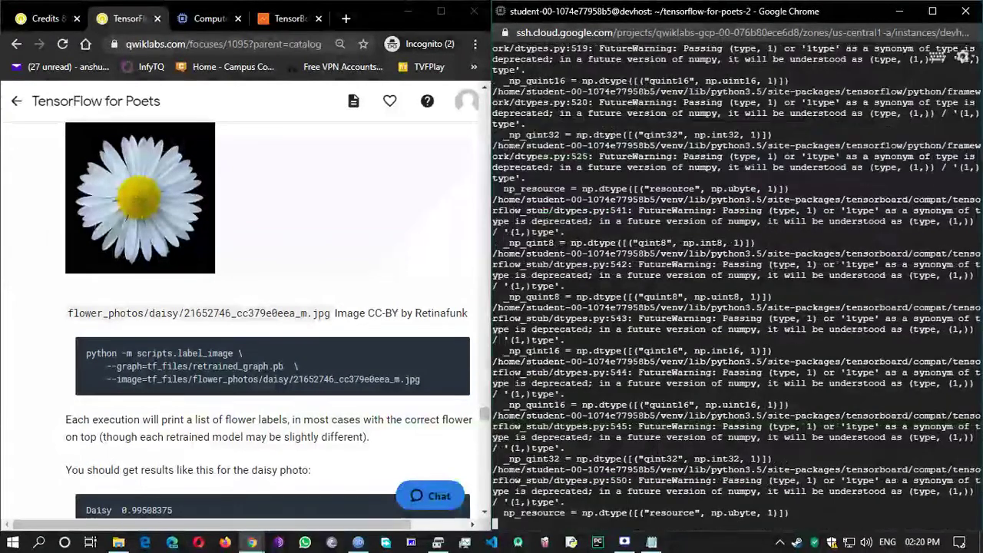
# Step: Inspect the train and validation curves of the accuracy_1 and cross_entropy_1 charts in TensorBoard
pyautogui.click(283, 20)
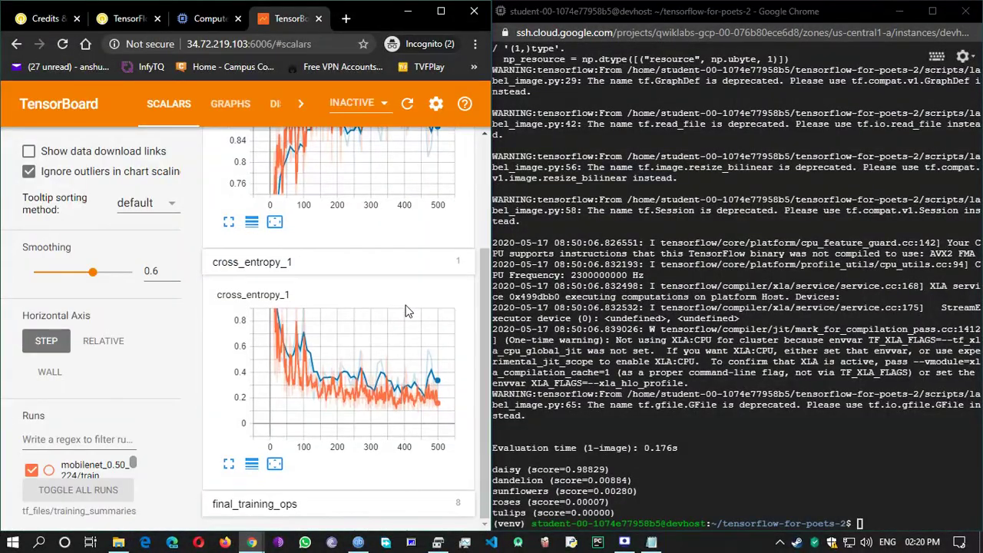
pyautogui.scroll(3, 384, 310)
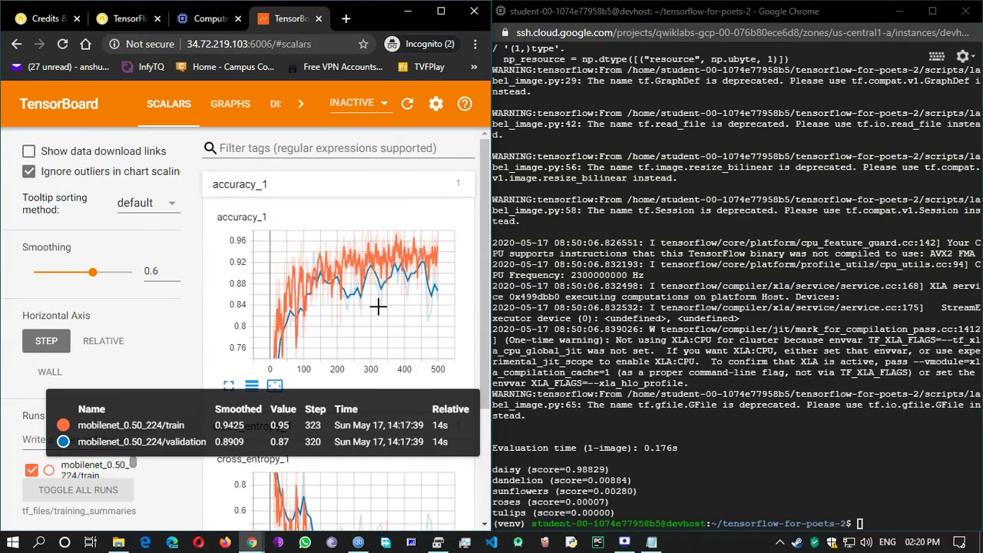
pyautogui.scroll(-3, 380, 309)
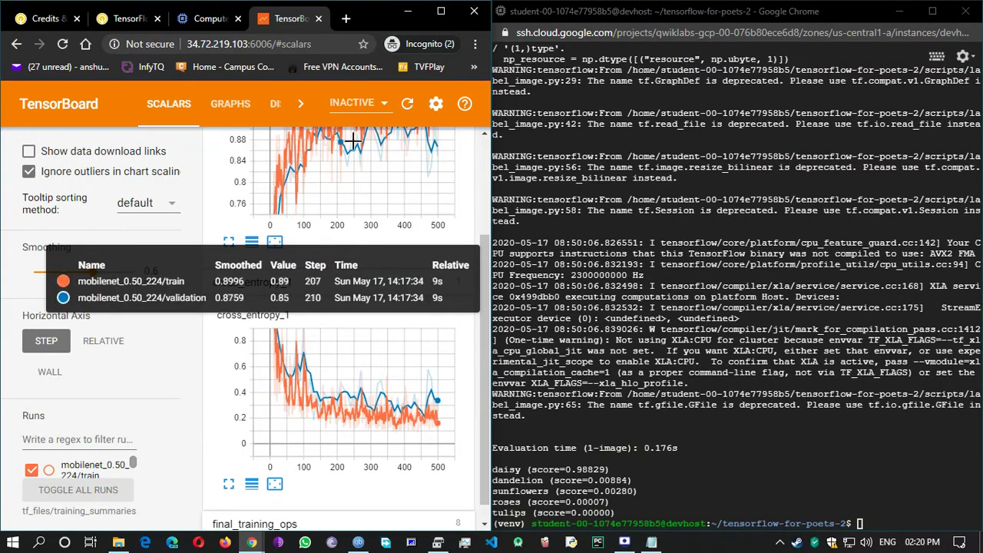
# Step: Return to the lab instructions and compare the expected daisy photo scores with the label_image output in the SSH terminal
pyautogui.click(135, 20)
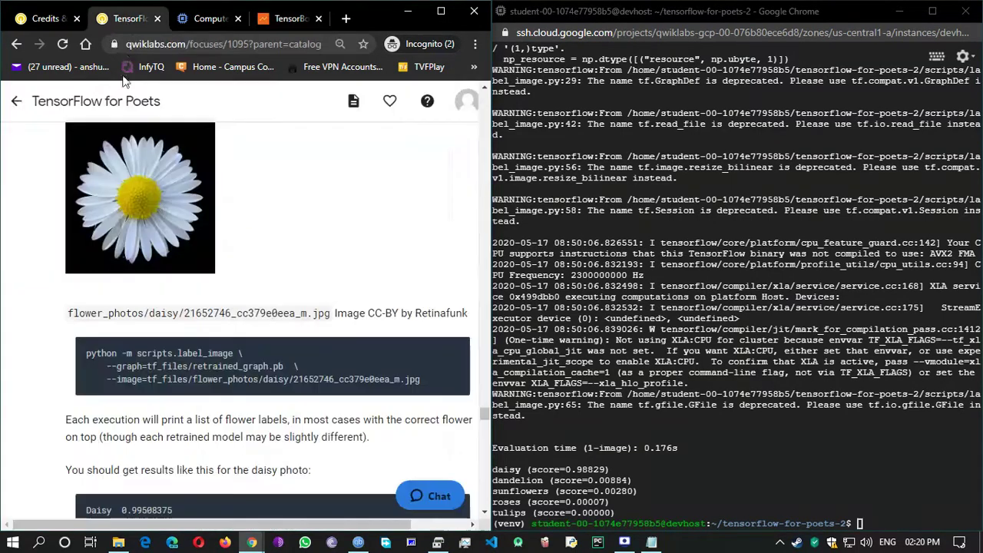
pyautogui.scroll(-1, 282, 410)
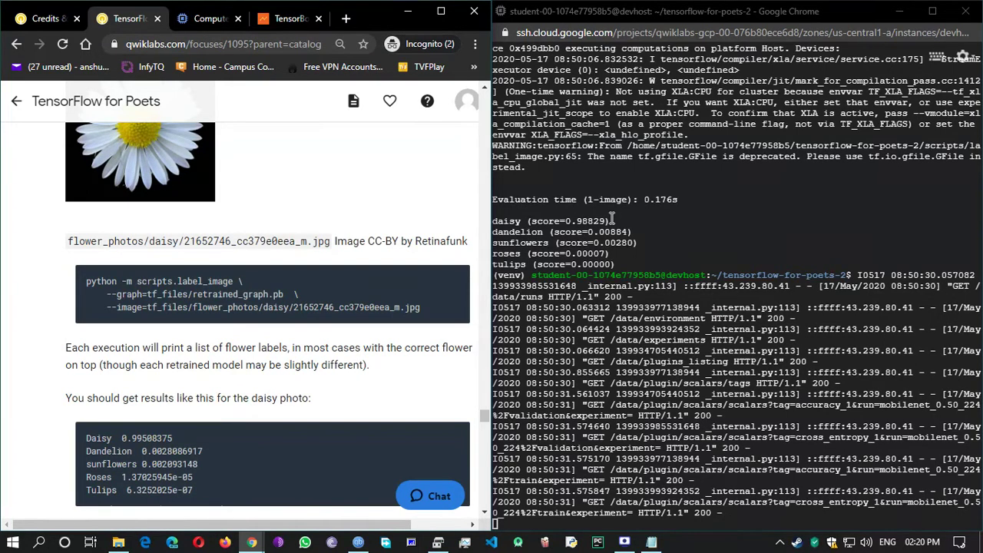
pyautogui.scroll(-3, 365, 399)
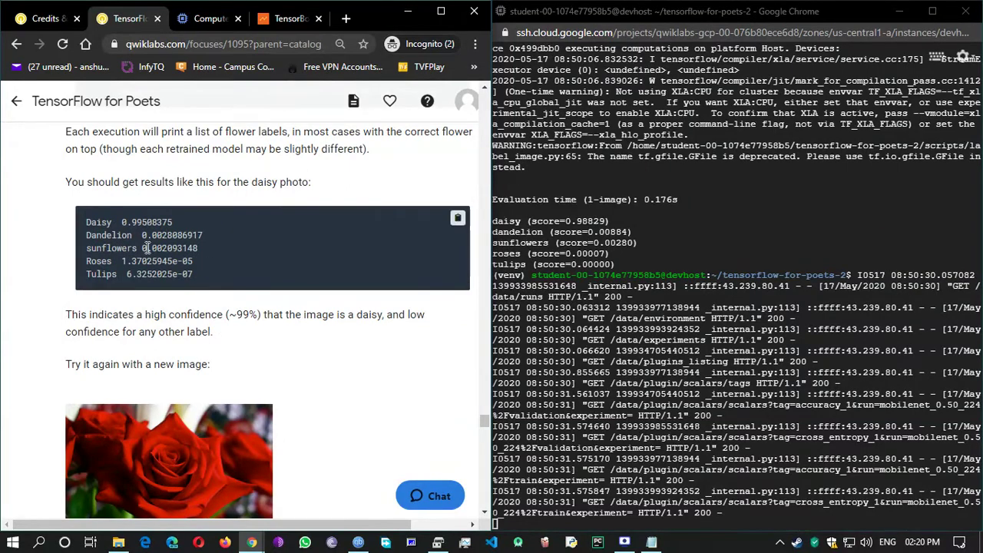
pyautogui.scroll(1, 198, 283)
pyautogui.scroll(3, 192, 286)
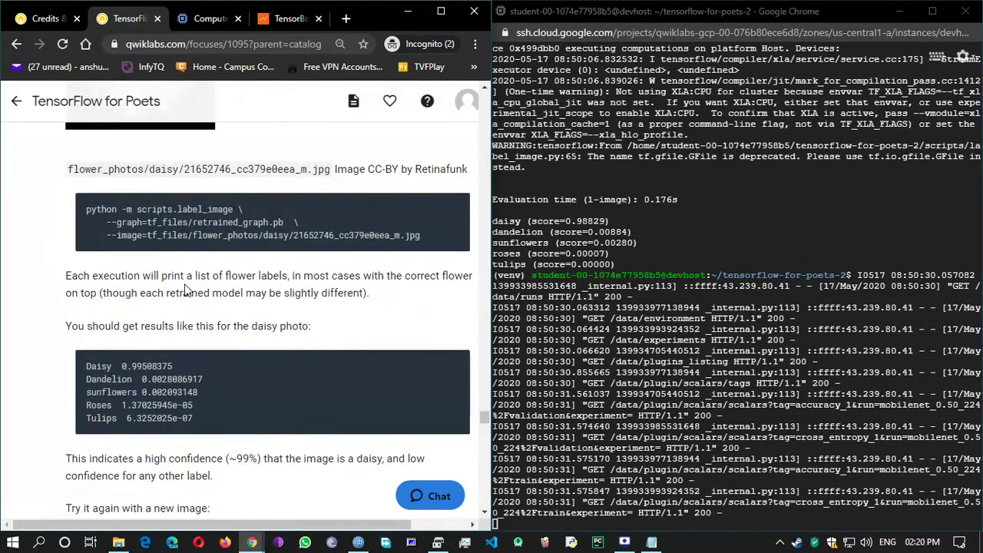
pyautogui.scroll(-5, 189, 300)
pyautogui.scroll(-1, 190, 351)
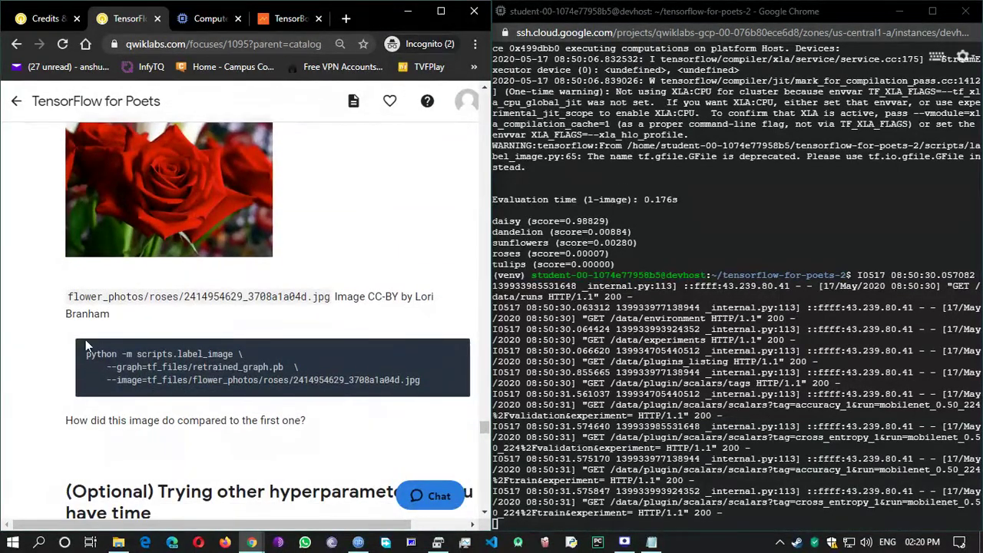
pyautogui.click(457, 351)
pyautogui.click(787, 509)
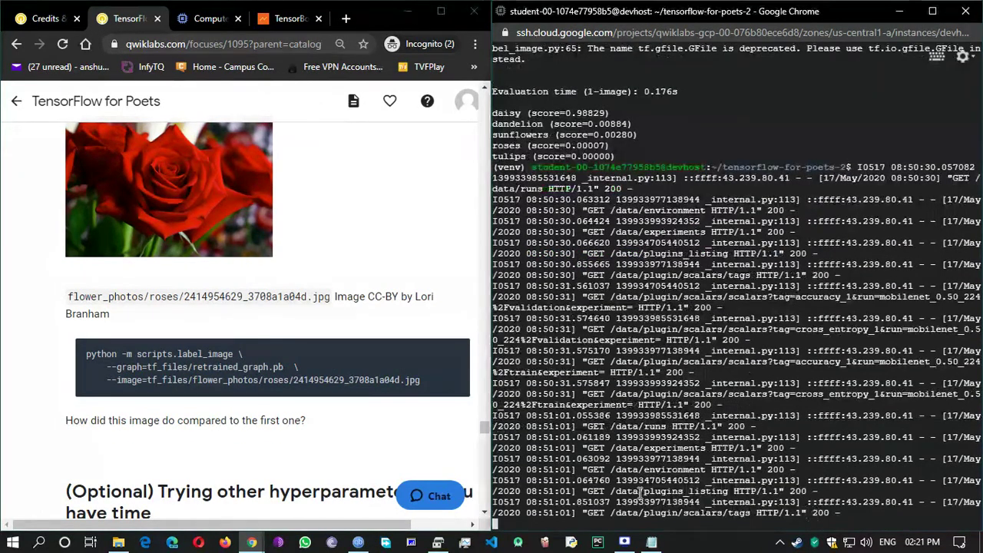
pyautogui.press('Return')
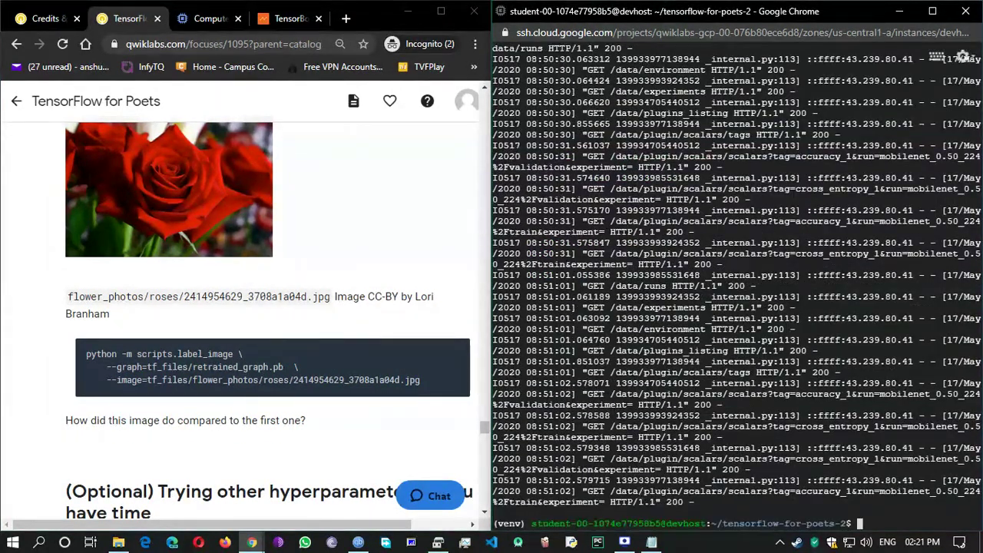
pyautogui.hotkey('ctrl', 'v')
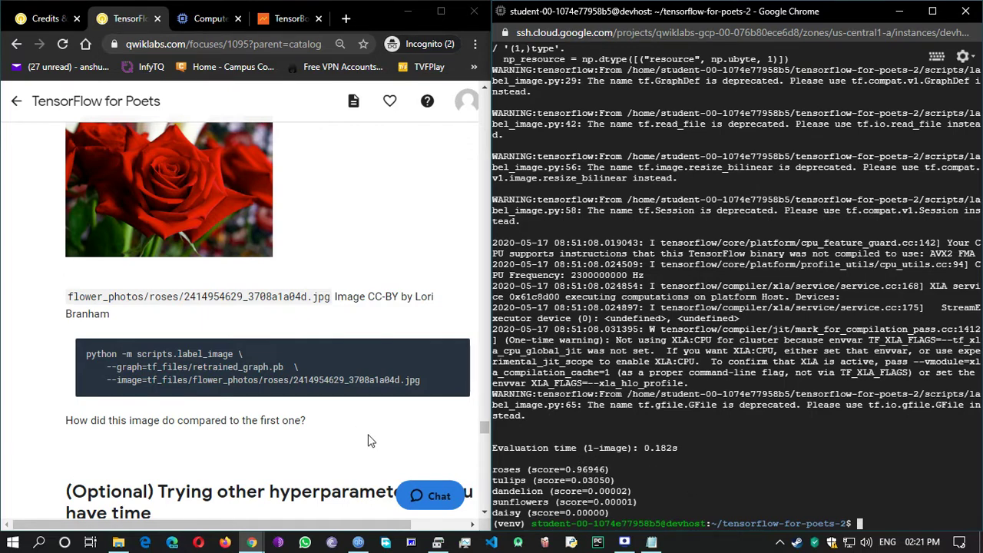
# Step: Skim the lab's optional hyperparameters and own-categories sections down to the "Test your knowledge" quiz
pyautogui.scroll(-3, 368, 440)
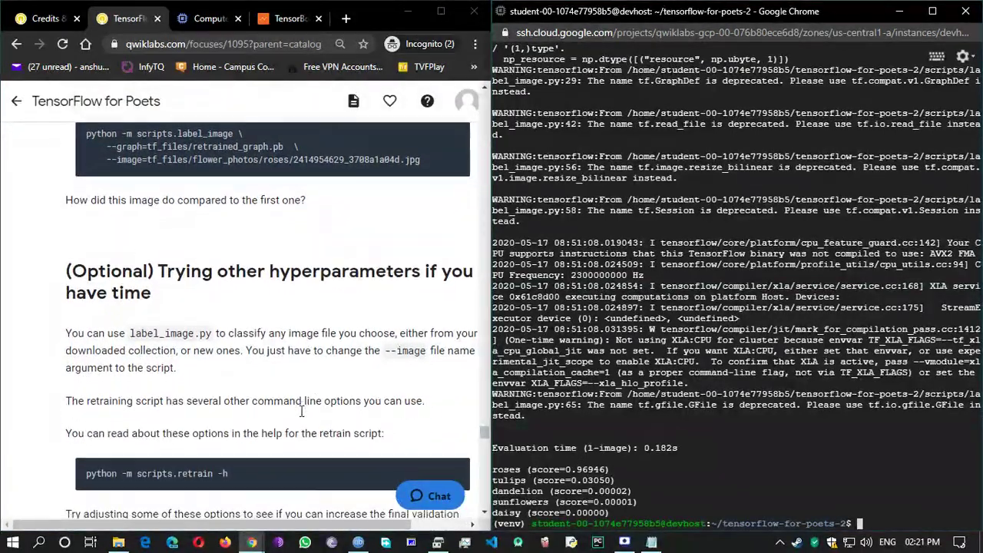
pyautogui.scroll(-1, 301, 411)
pyautogui.moveTo(207, 527); pyautogui.dragTo(227, 527)
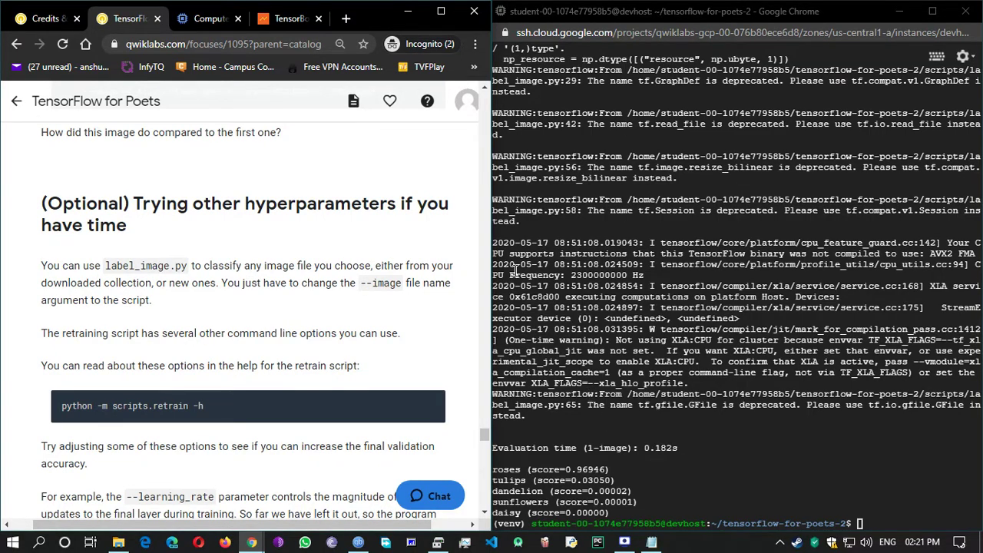
pyautogui.scroll(-7, 343, 380)
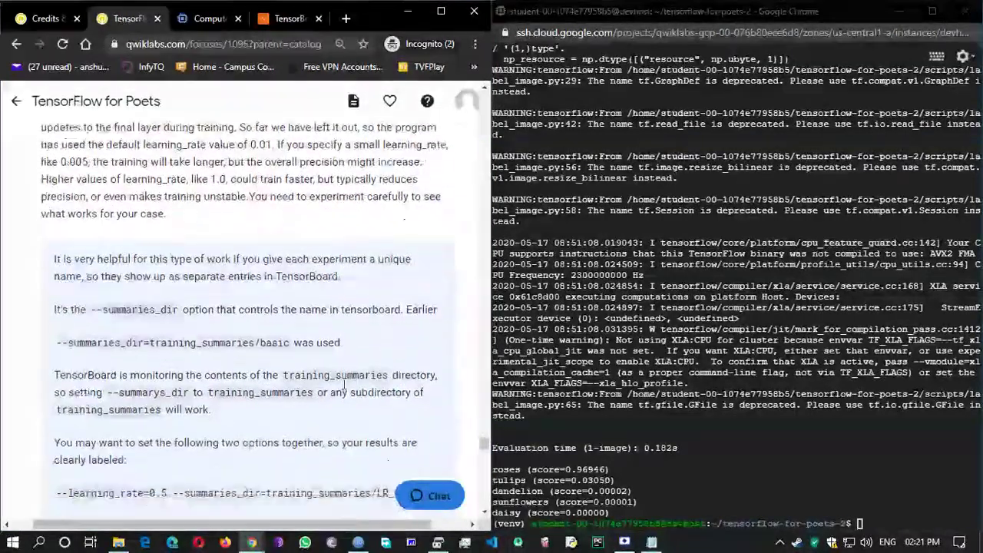
pyautogui.scroll(-10, 343, 384)
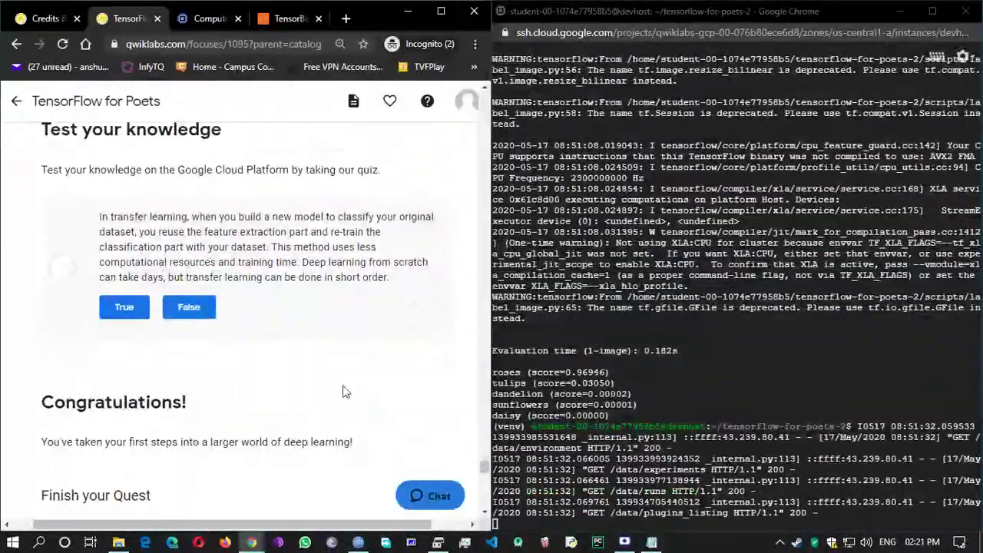
pyautogui.scroll(4, 345, 392)
pyautogui.scroll(10, 343, 391)
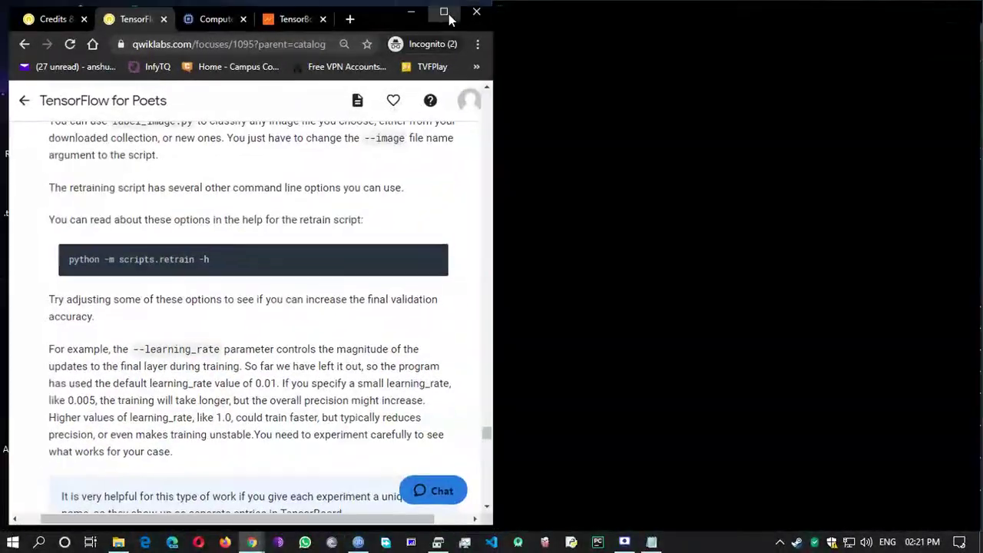
# Step: Enlarge the lab instructions to view the optional hyperparameters section, and put the window back beside the SSH terminal
pyautogui.click(441, 10)
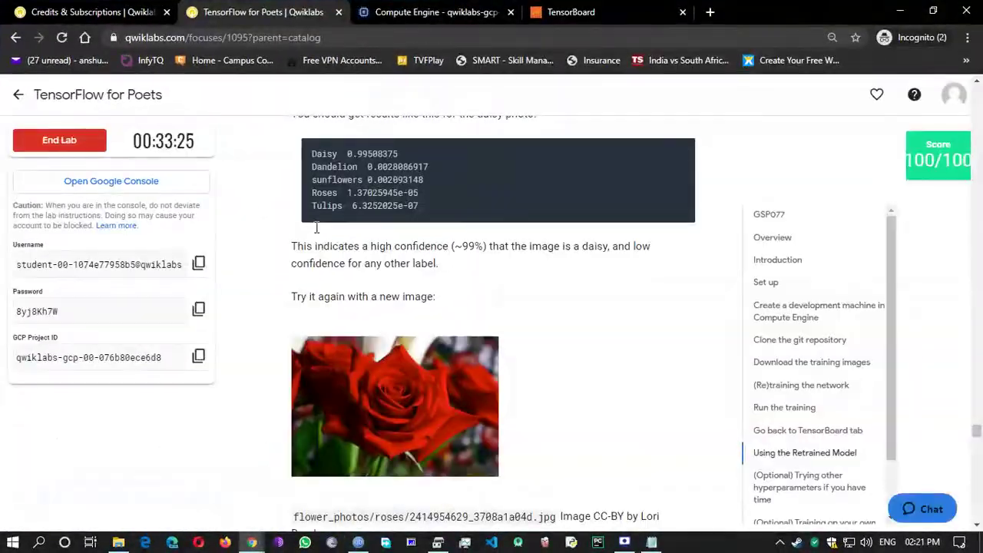
pyautogui.scroll(-7, 511, 317)
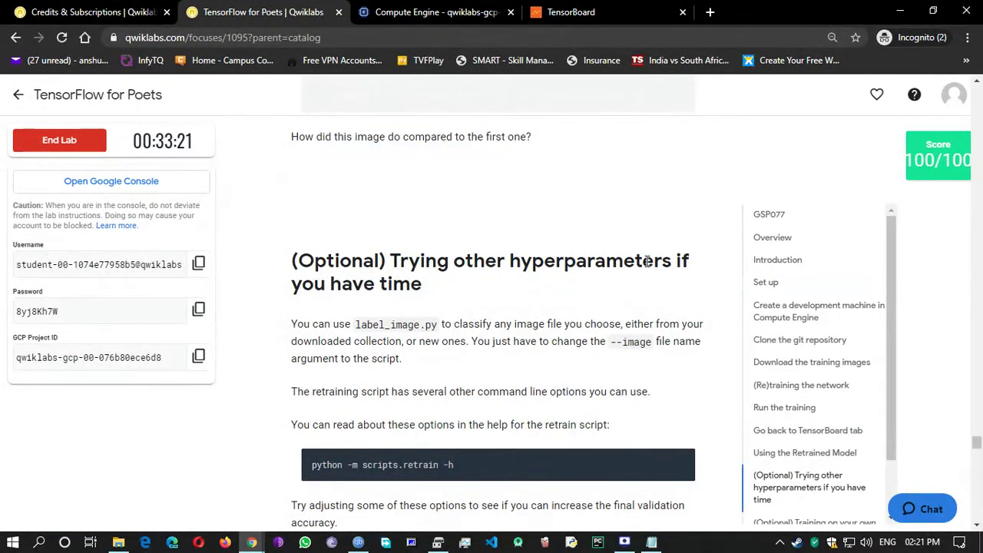
pyautogui.click(933, 11)
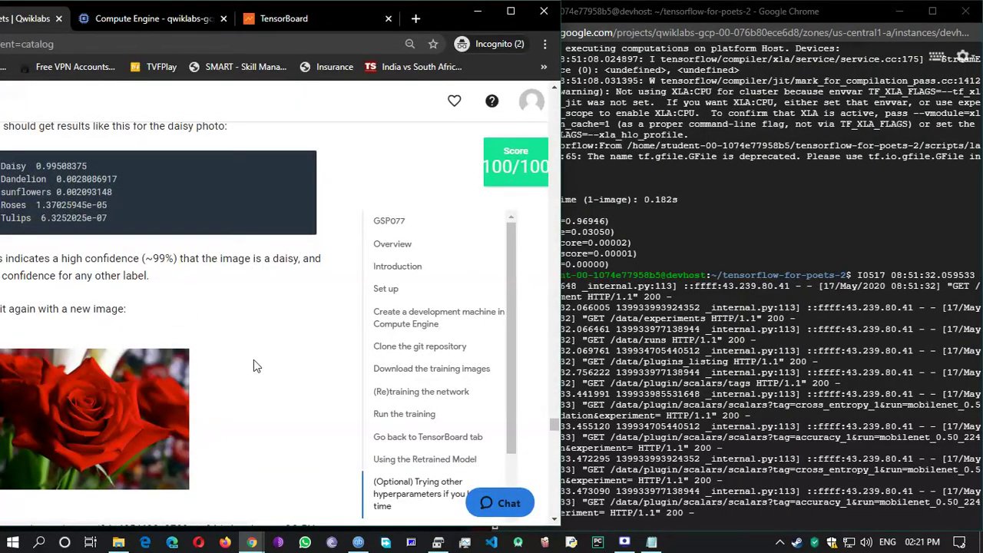
pyautogui.scroll(-2, 254, 361)
pyautogui.scroll(3, 310, 311)
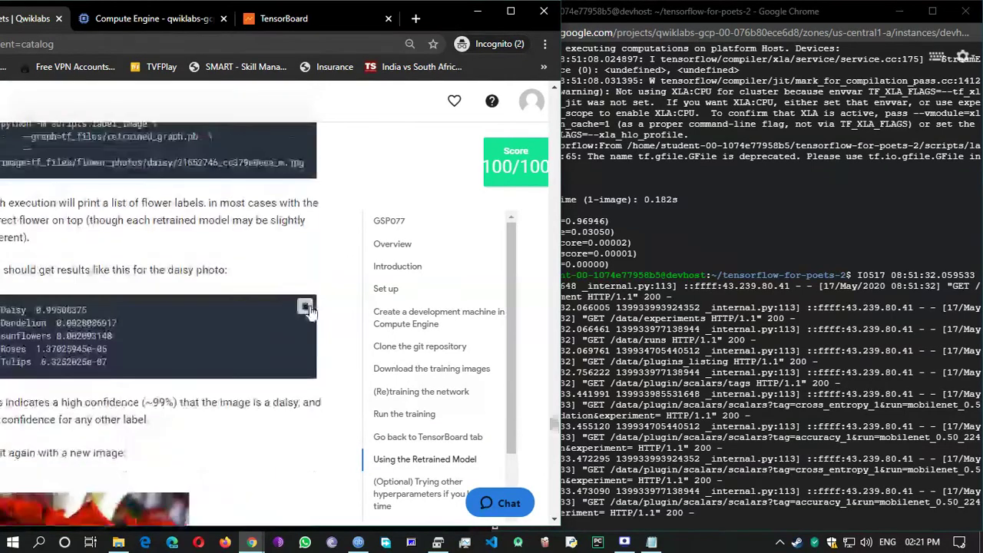
pyautogui.hotkey('alt', 'Tab')
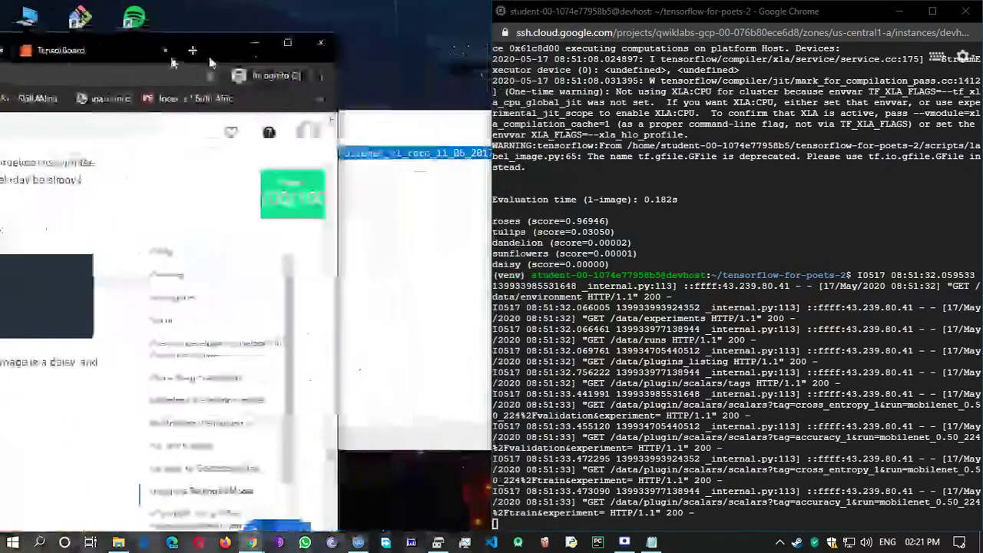
# Step: Run the lab's python -m scripts.retrain -h command in the SSH terminal to print the retrain script's help
pyautogui.scroll(-5, 260, 323)
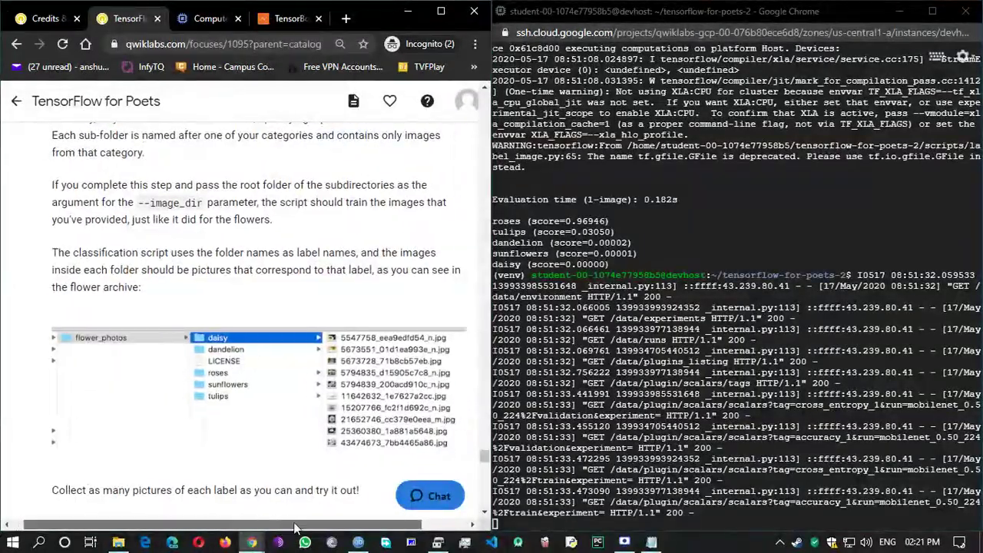
pyautogui.scroll(6, 288, 396)
pyautogui.scroll(5, 288, 395)
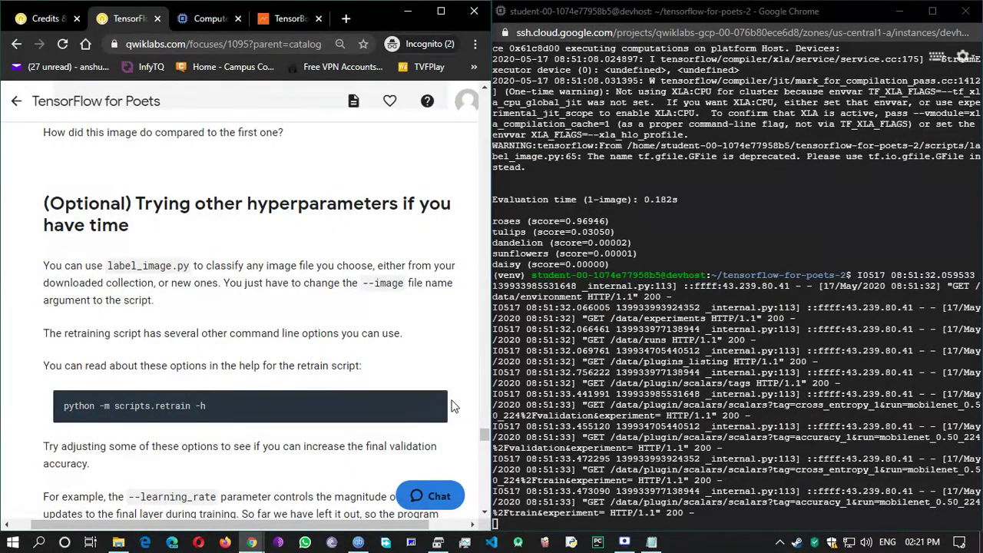
pyautogui.click(436, 404)
pyautogui.click(511, 522)
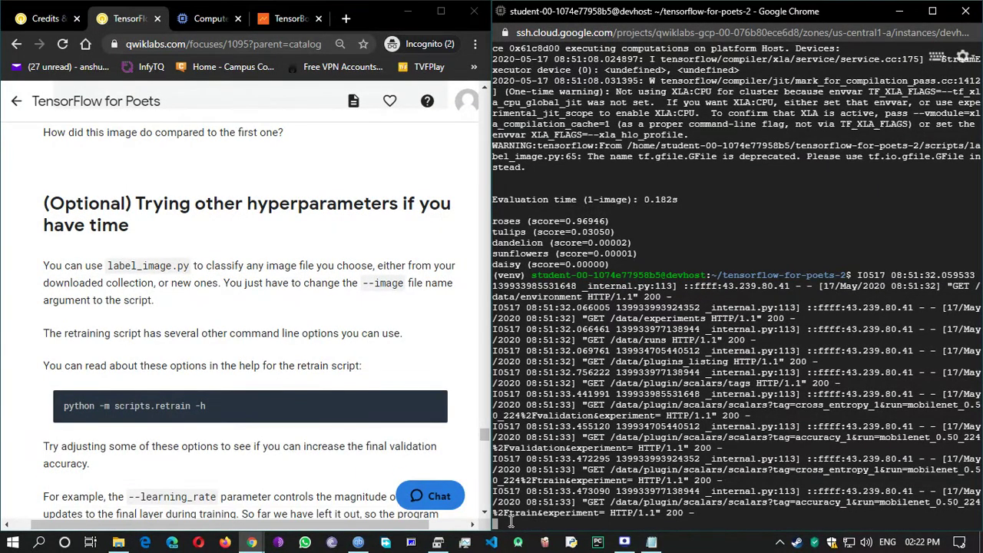
pyautogui.press('Return')
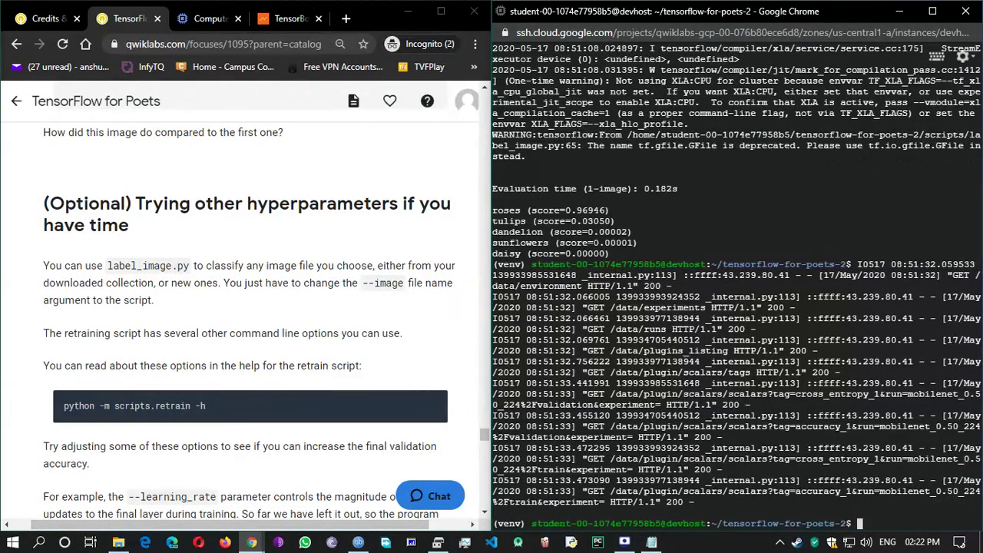
pyautogui.hotkey('ctrl', 'v')
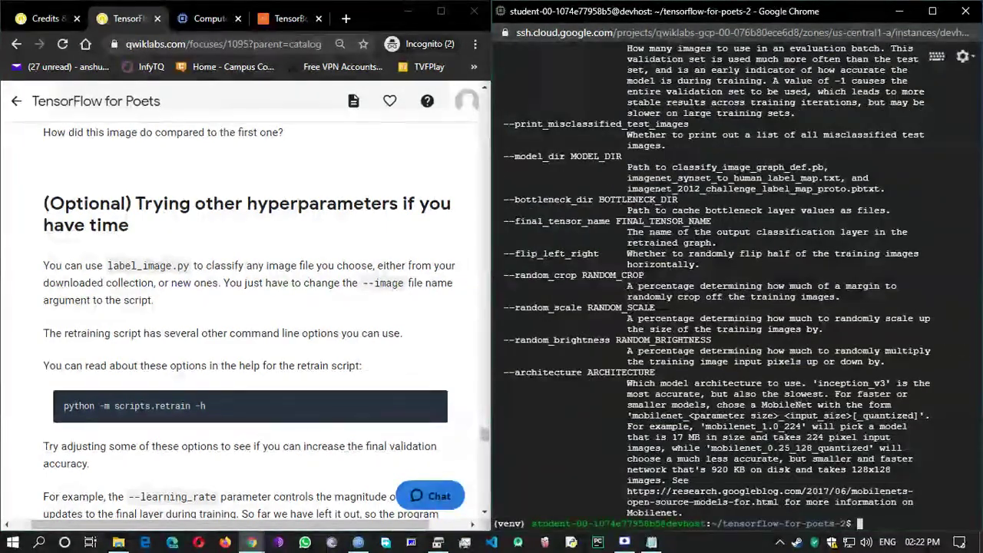
pyautogui.press('Up')
pyautogui.press('Return')
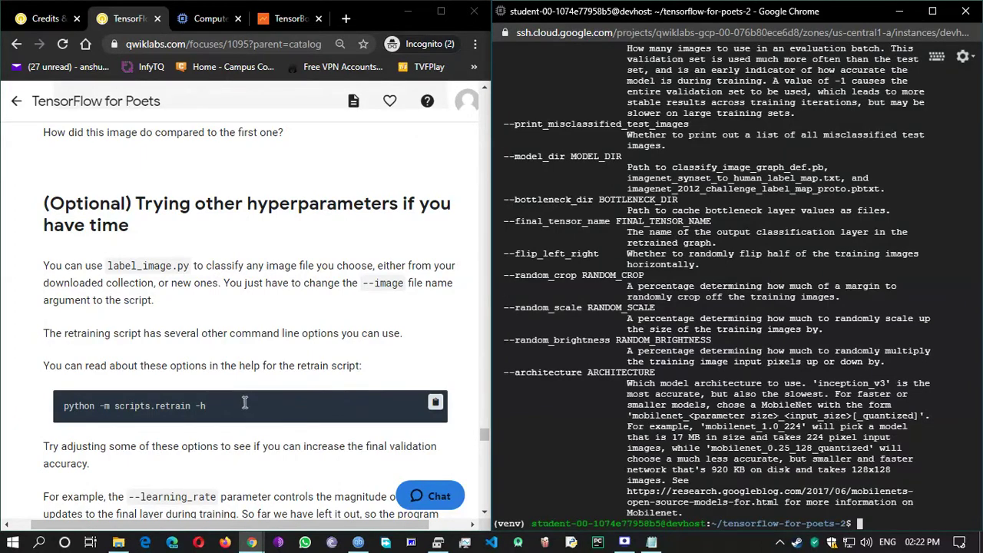
# Step: Examine the usage and optional arguments in the retrain script's help output in the SSH terminal
pyautogui.scroll(-1, 244, 402)
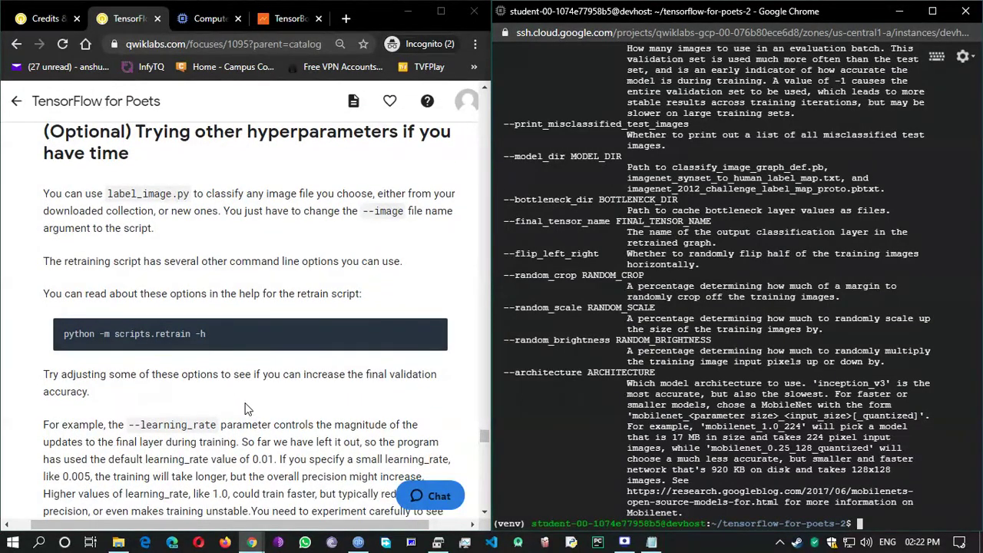
pyautogui.scroll(15, 669, 367)
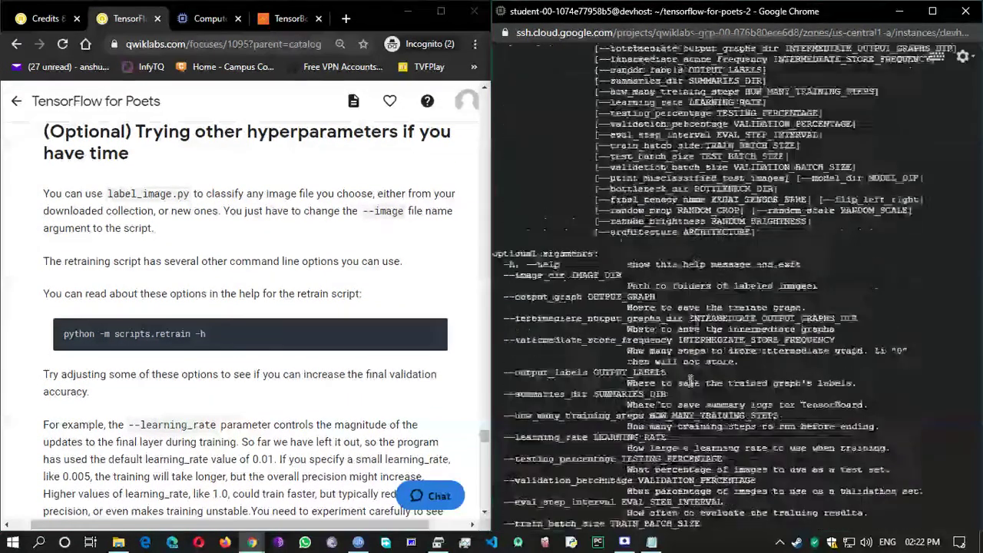
pyautogui.scroll(9, 691, 380)
pyautogui.scroll(-20, 691, 379)
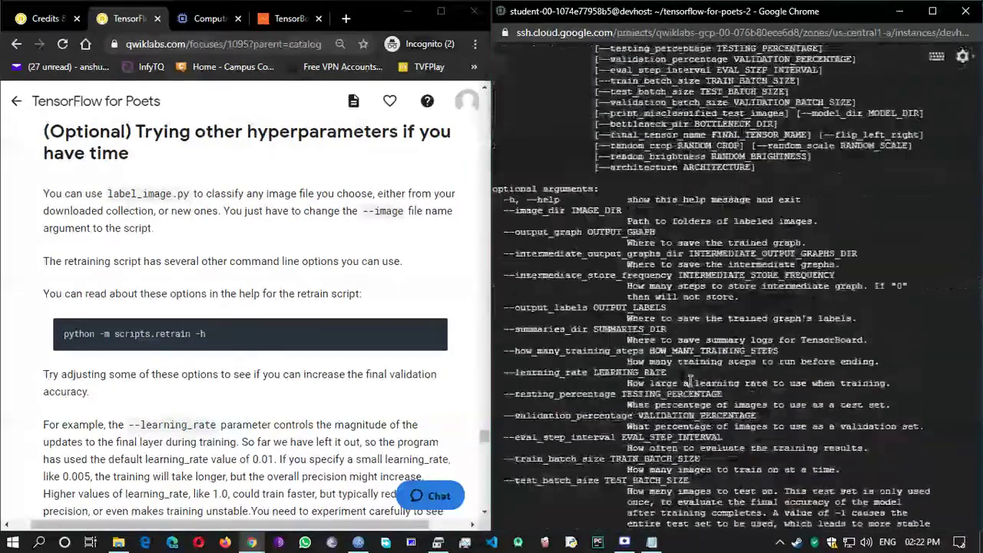
# Step: Read the lab's learning_rate advice, "Training on your own categories" section, quiz question and "Finish your Quest" section
pyautogui.scroll(-5, 241, 322)
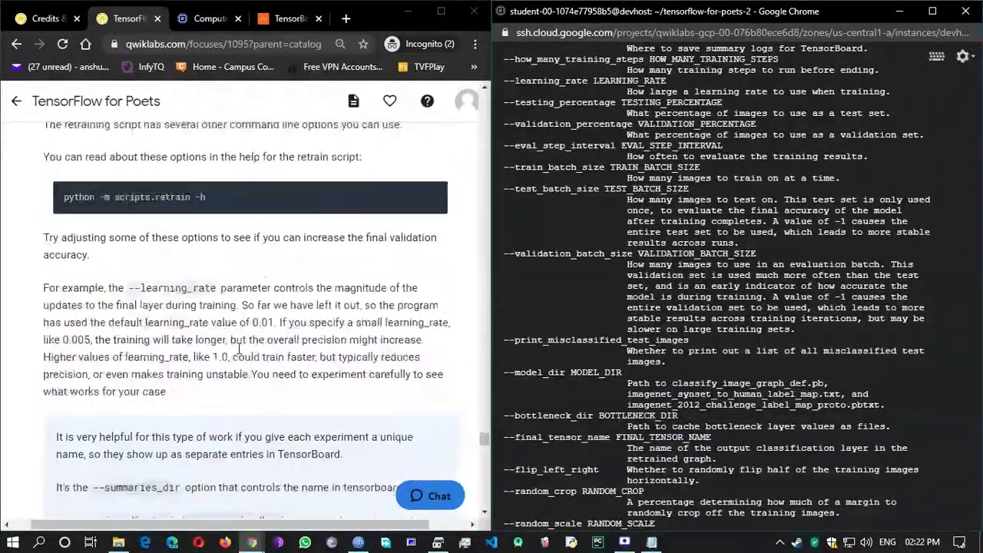
pyautogui.scroll(-4, 239, 348)
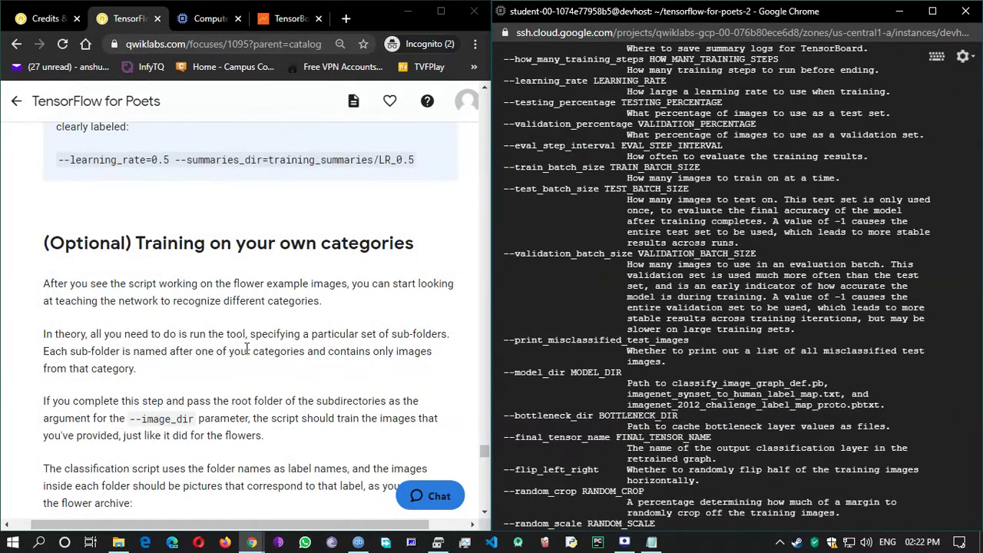
pyautogui.scroll(-3, 247, 349)
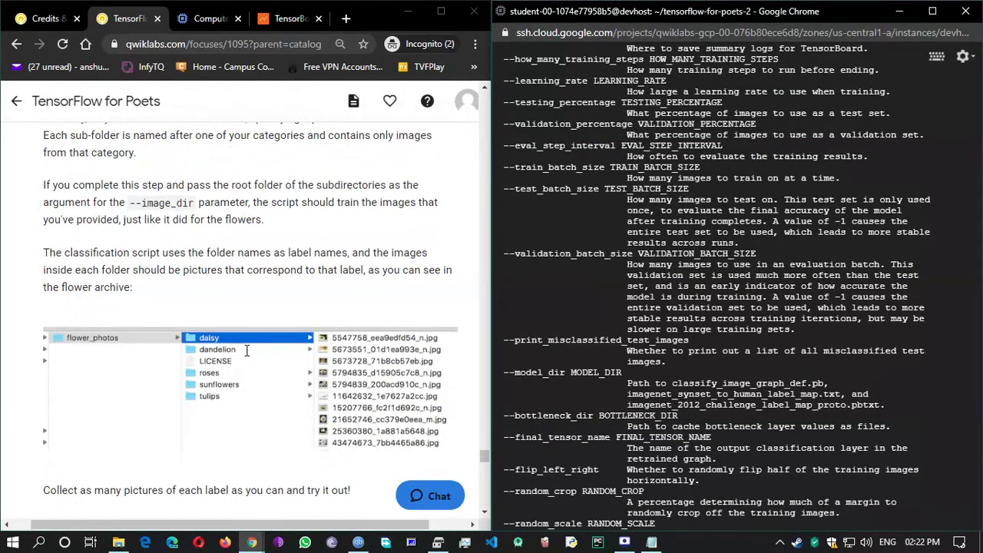
pyautogui.scroll(-2, 247, 350)
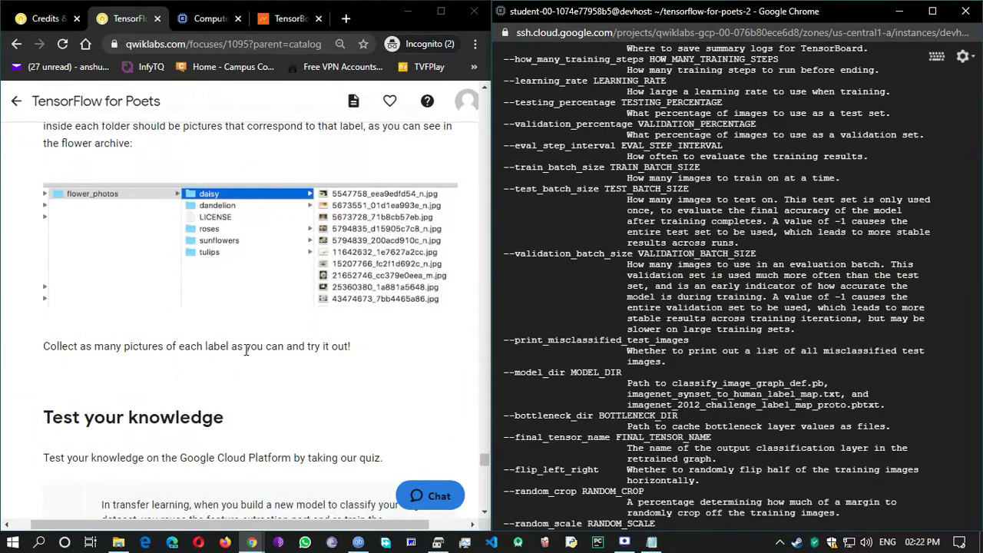
pyautogui.scroll(-3, 246, 350)
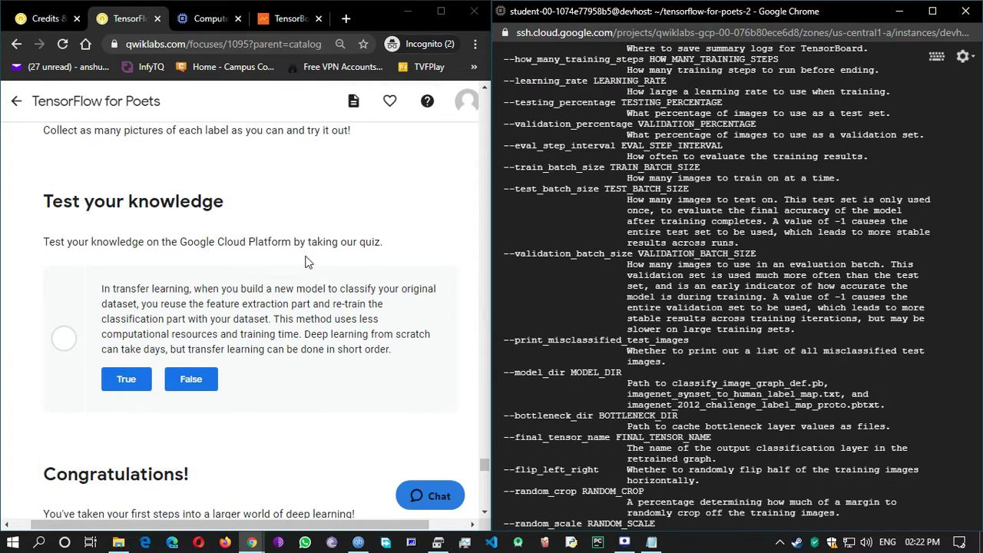
pyautogui.scroll(-6, 397, 269)
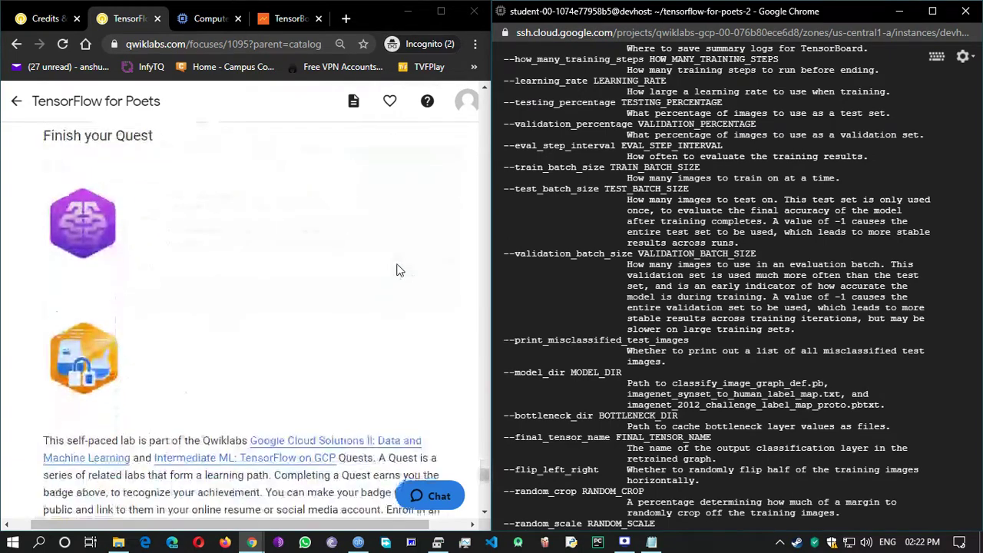
pyautogui.scroll(6, 397, 269)
pyautogui.scroll(2, 398, 269)
pyautogui.scroll(-1, 398, 269)
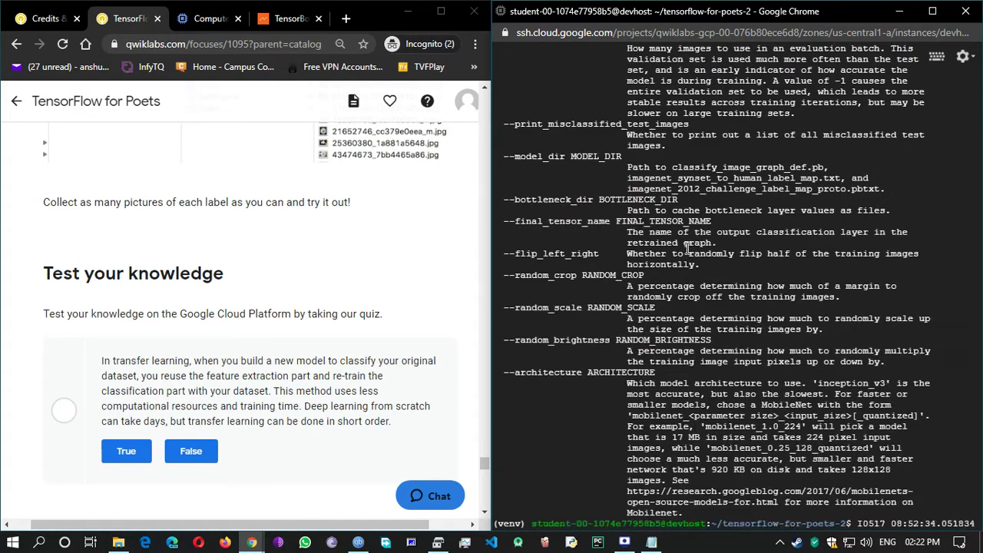
# Step: Switch to TensorBoard in the enlarged browser window and examine the train and validation curves of the accuracy_1 and cross_entropy_1 charts
pyautogui.click(278, 18)
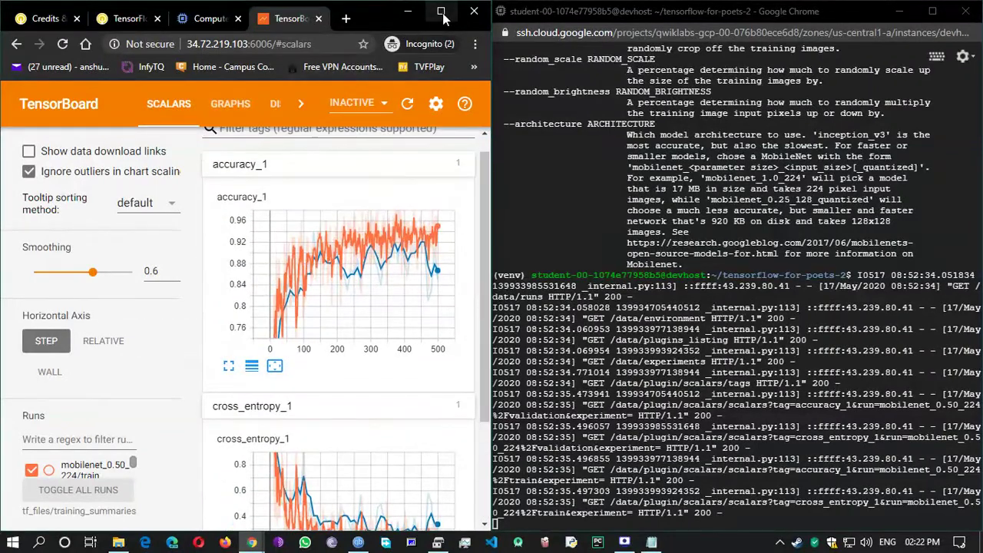
pyautogui.click(444, 15)
pyautogui.click(437, 13)
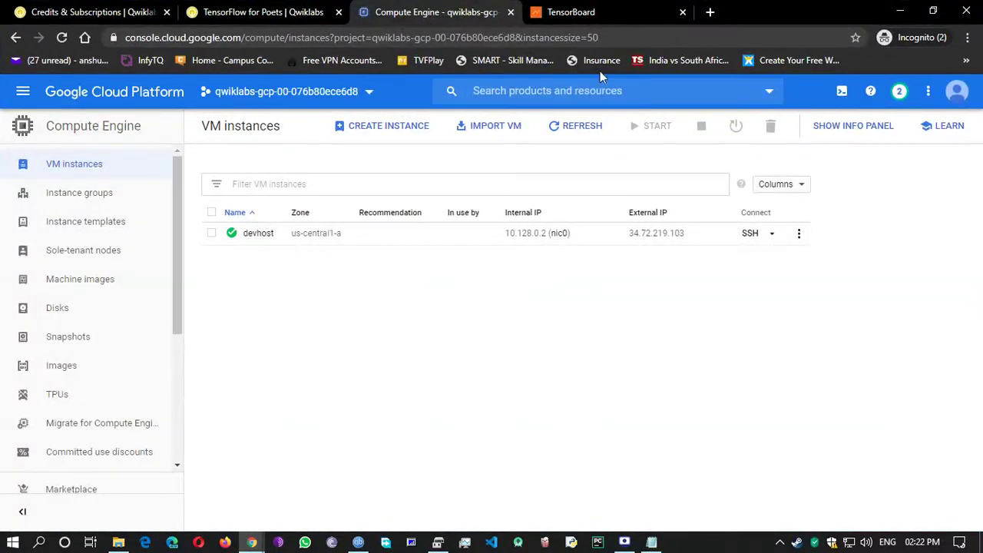
pyautogui.click(588, 9)
pyautogui.scroll(-2, 428, 394)
pyautogui.moveTo(430, 408)
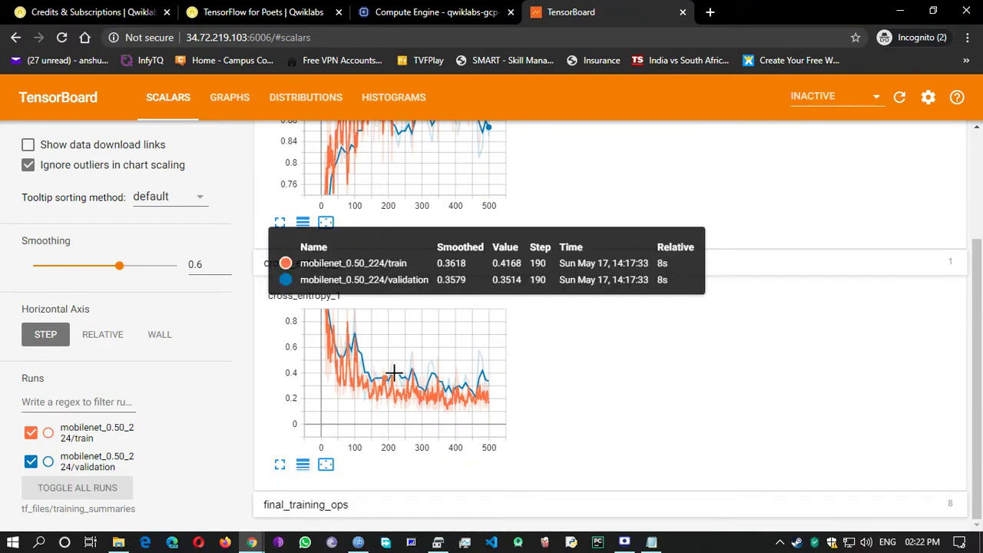
pyautogui.scroll(2, 430, 257)
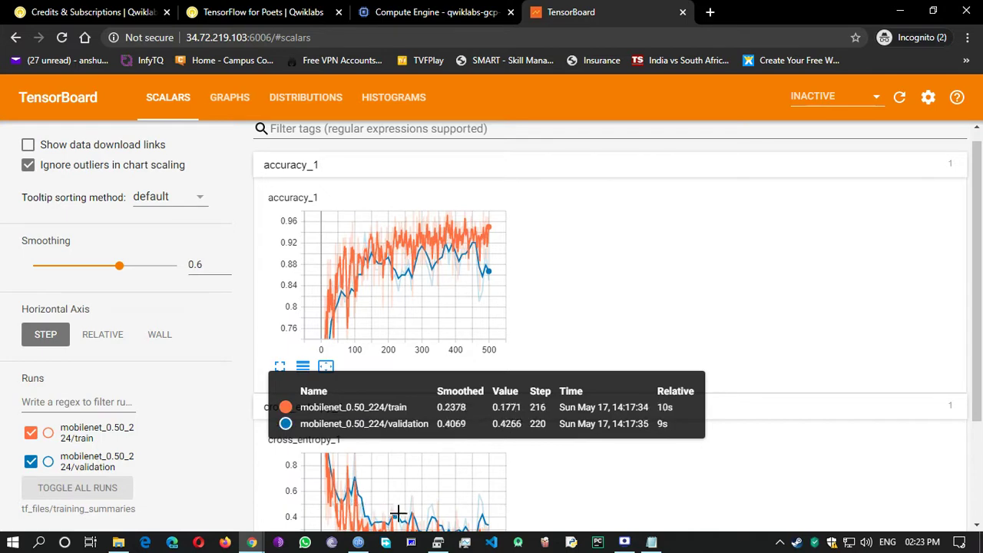
pyautogui.scroll(-3, 319, 360)
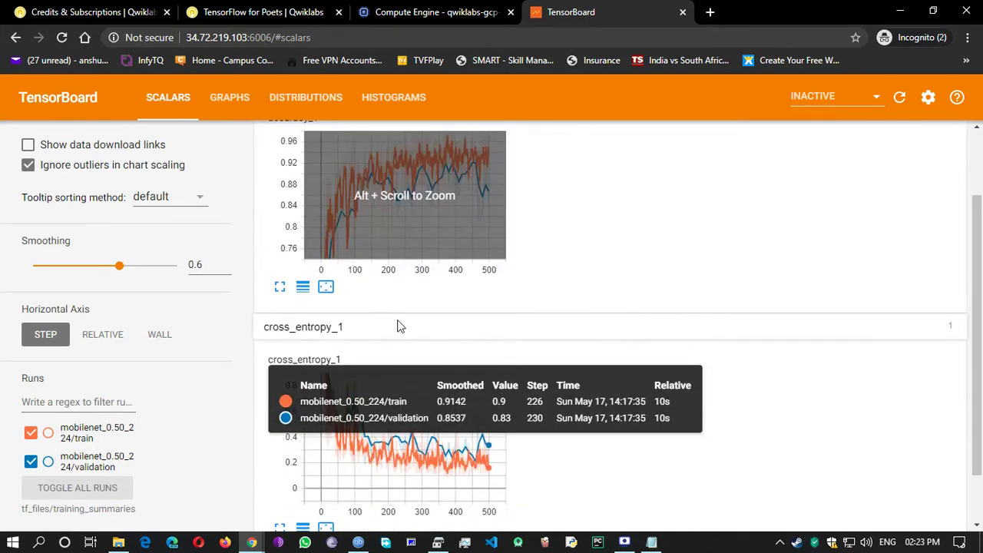
pyautogui.scroll(3, 345, 329)
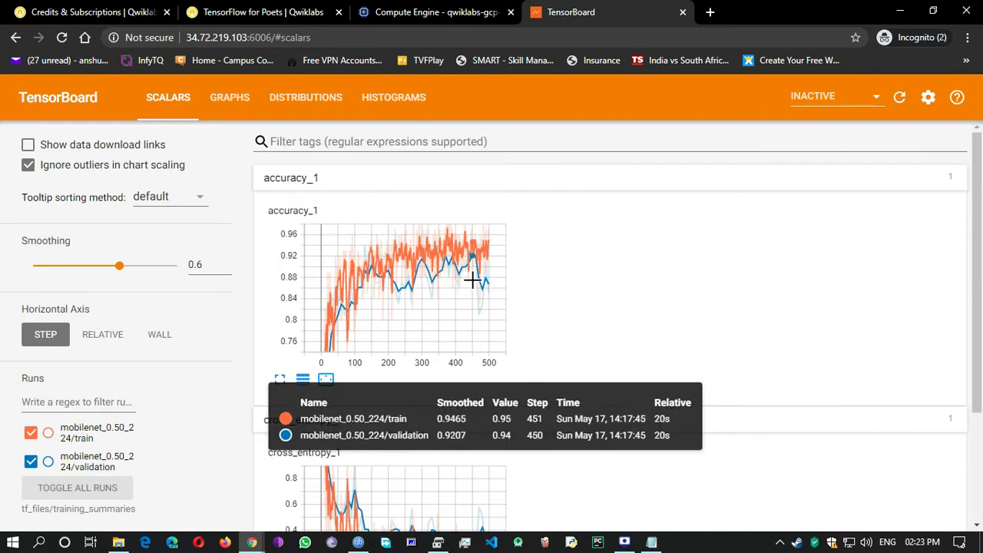
# Step: Turn on the data download links for the scalar charts and check them under the accuracy_1 and cross_entropy_1 charts
pyautogui.scroll(2, 430, 261)
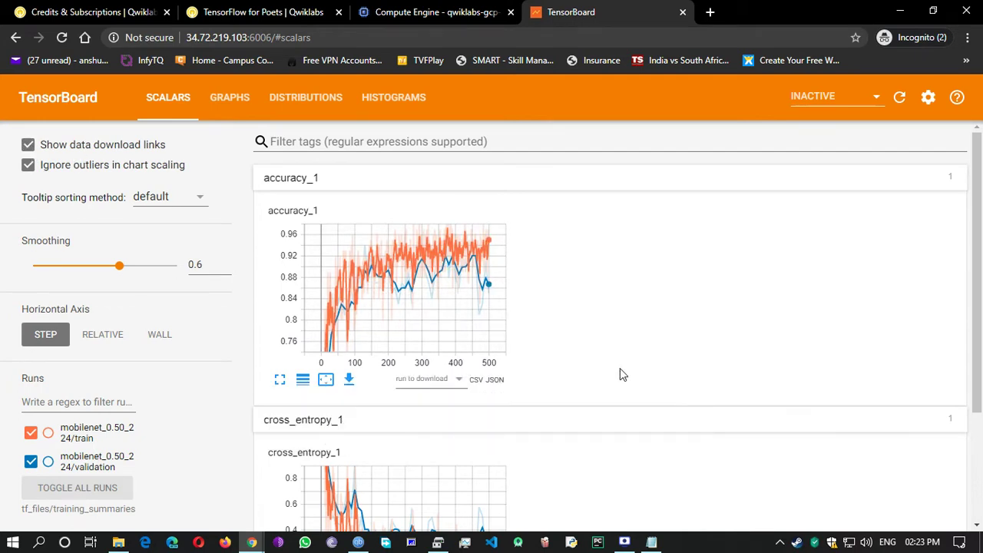
pyautogui.scroll(-2, 591, 406)
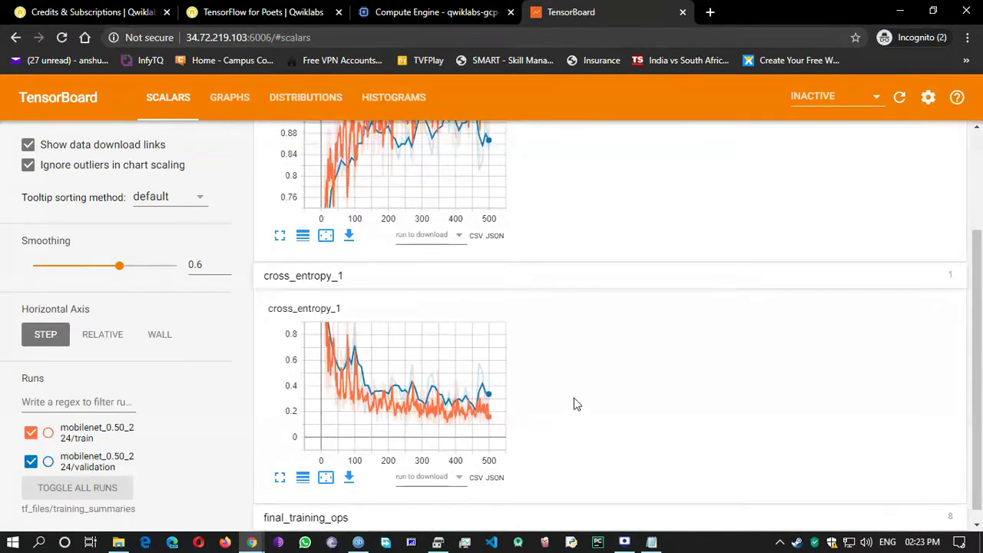
pyautogui.click(459, 239)
pyautogui.click(625, 366)
pyautogui.scroll(2, 582, 437)
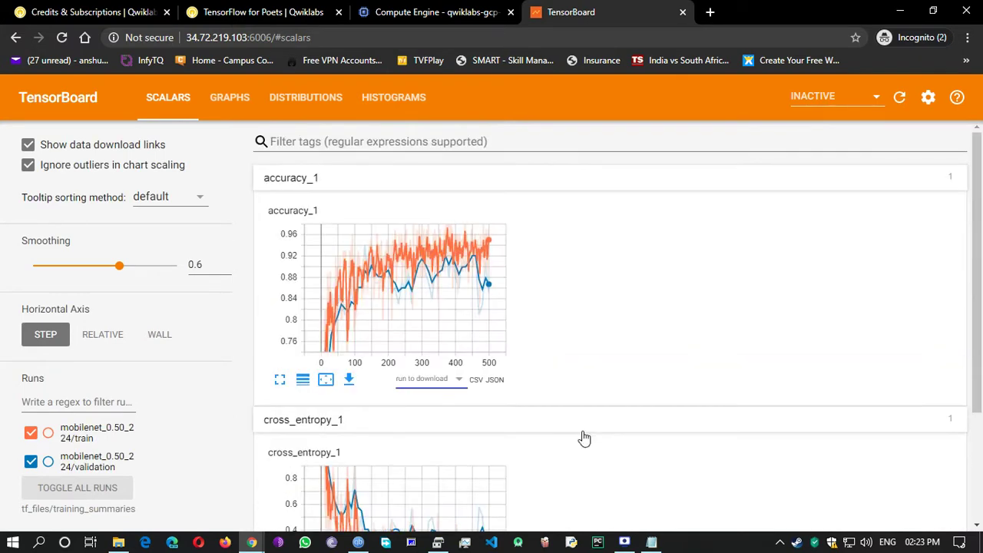
pyautogui.scroll(-2, 582, 437)
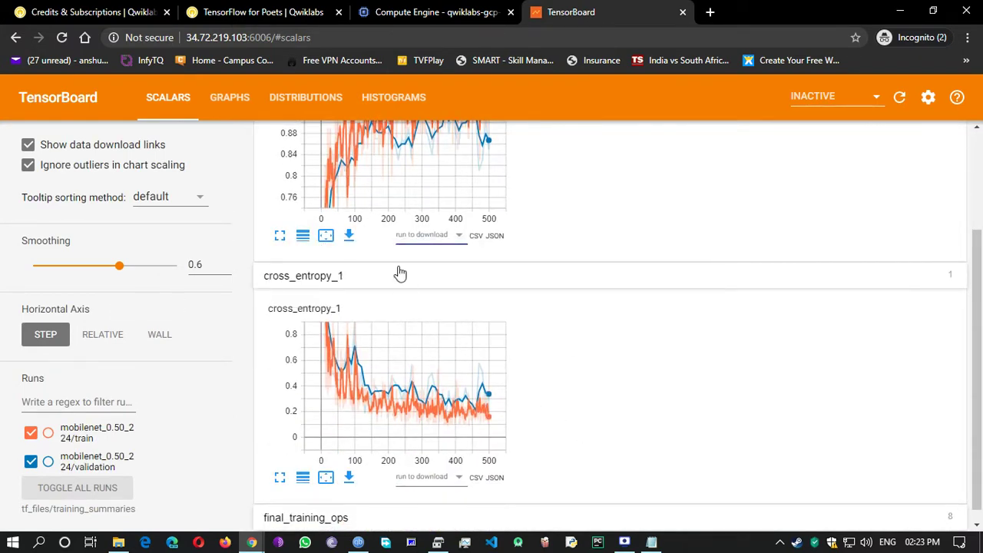
pyautogui.scroll(2, 621, 259)
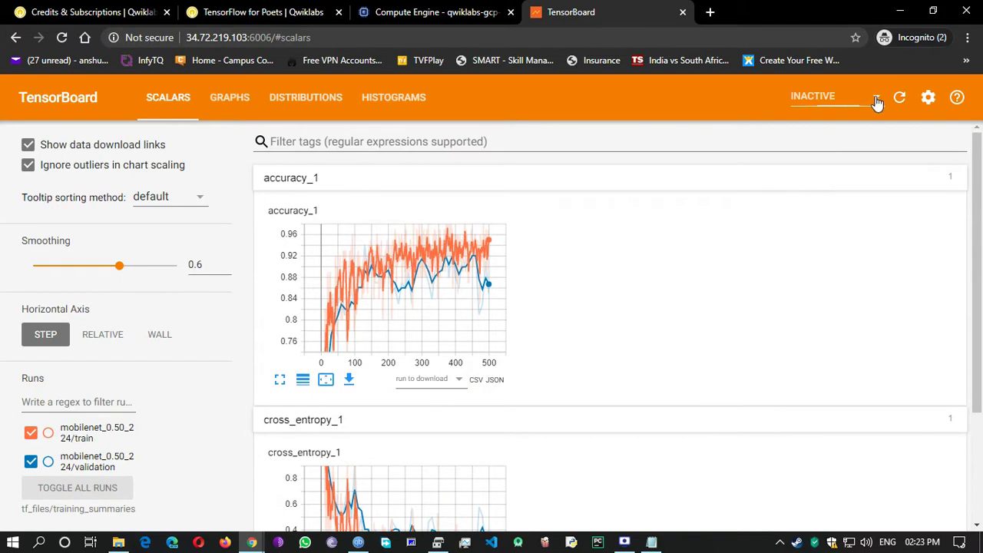
pyautogui.click(876, 102)
pyautogui.click(687, 145)
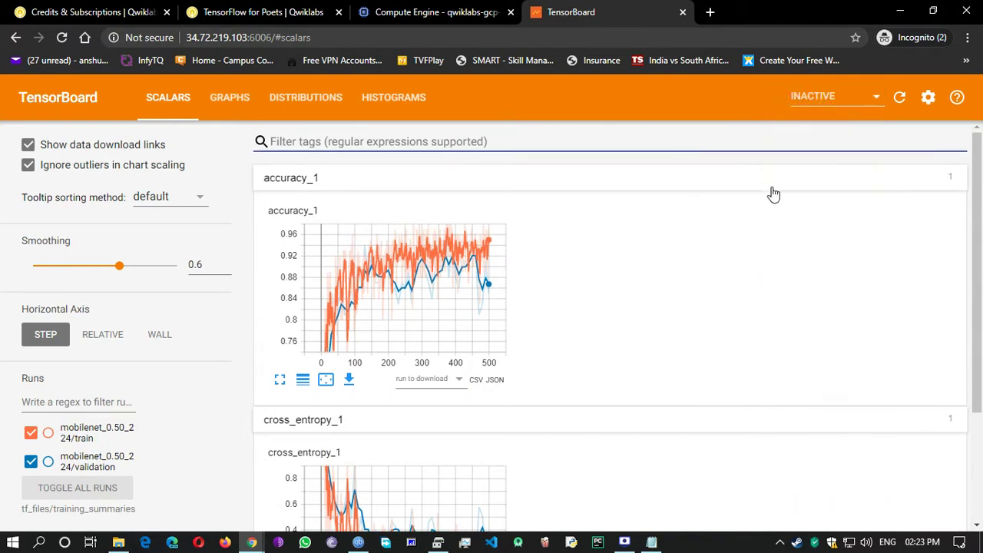
pyautogui.click(928, 98)
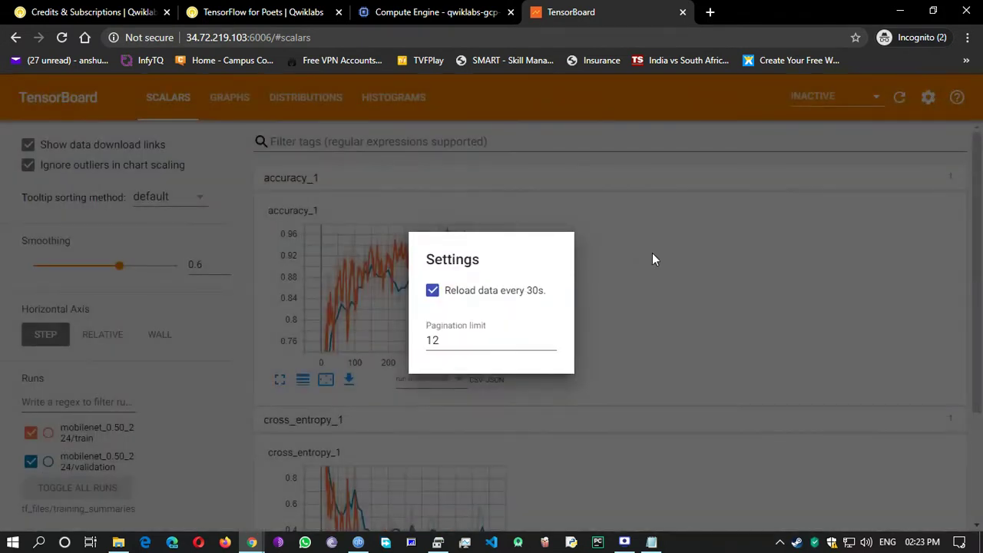
pyautogui.click(653, 259)
pyautogui.scroll(-2, 528, 440)
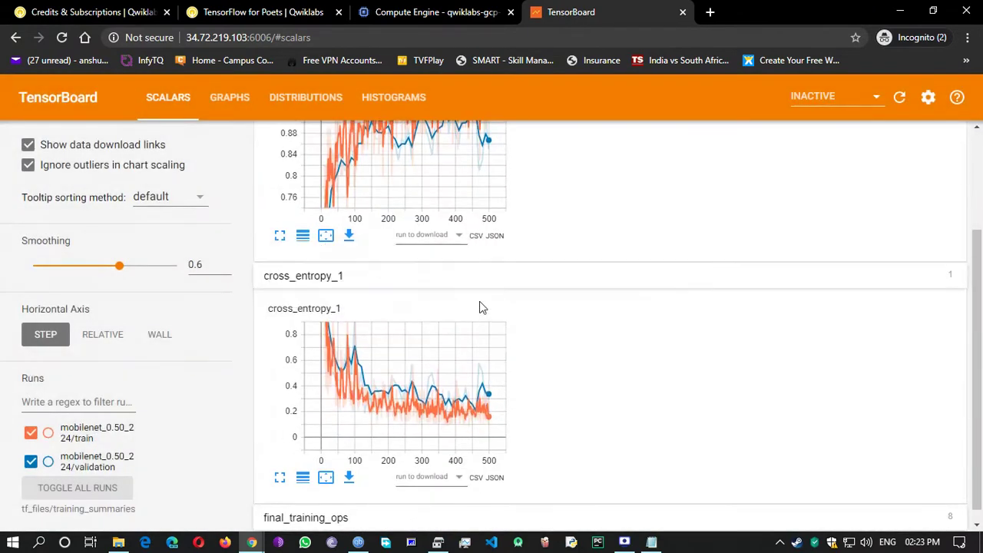
pyautogui.click(457, 238)
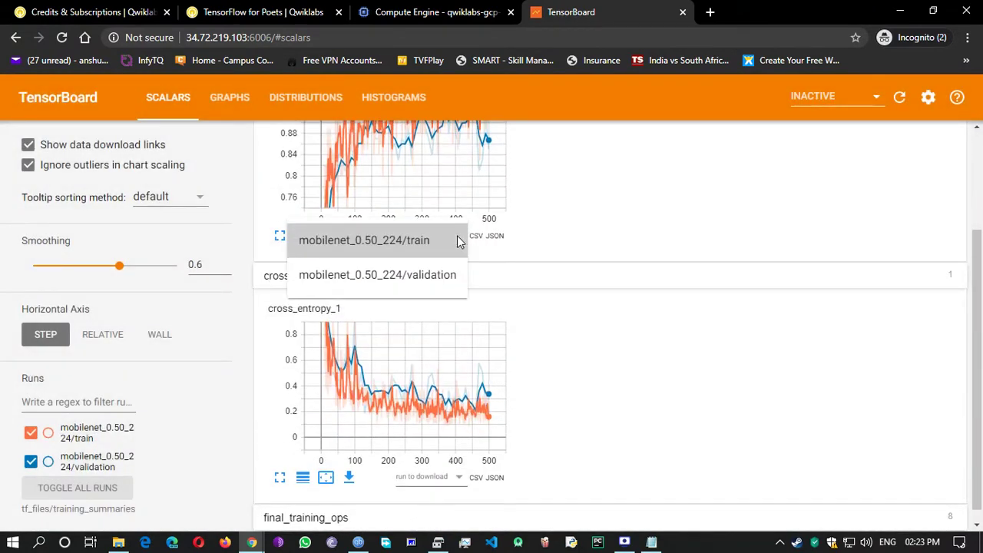
pyautogui.click(592, 271)
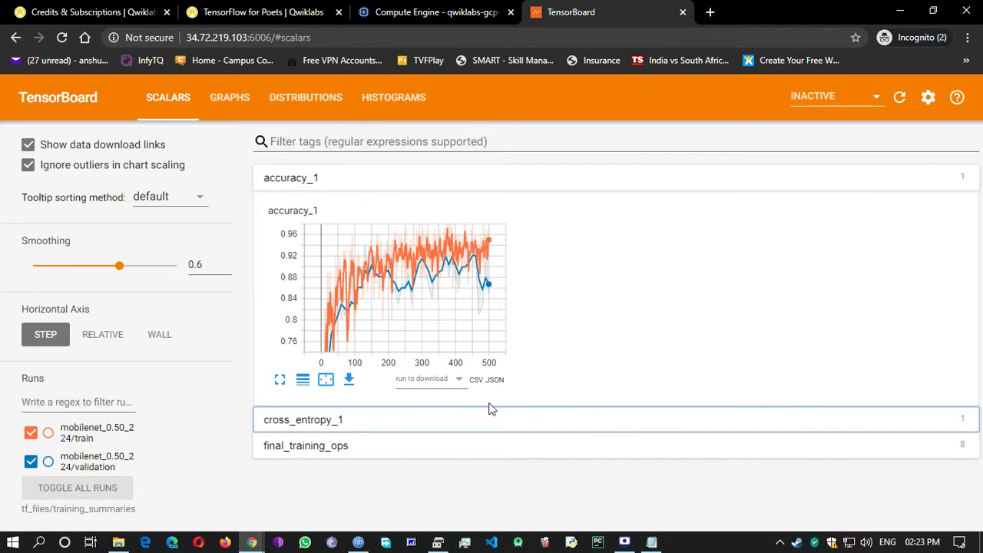
pyautogui.click(373, 419)
# Step: Expand the final_training_ops group and look through its bias and weight summary charts
pyautogui.scroll(-2, 467, 410)
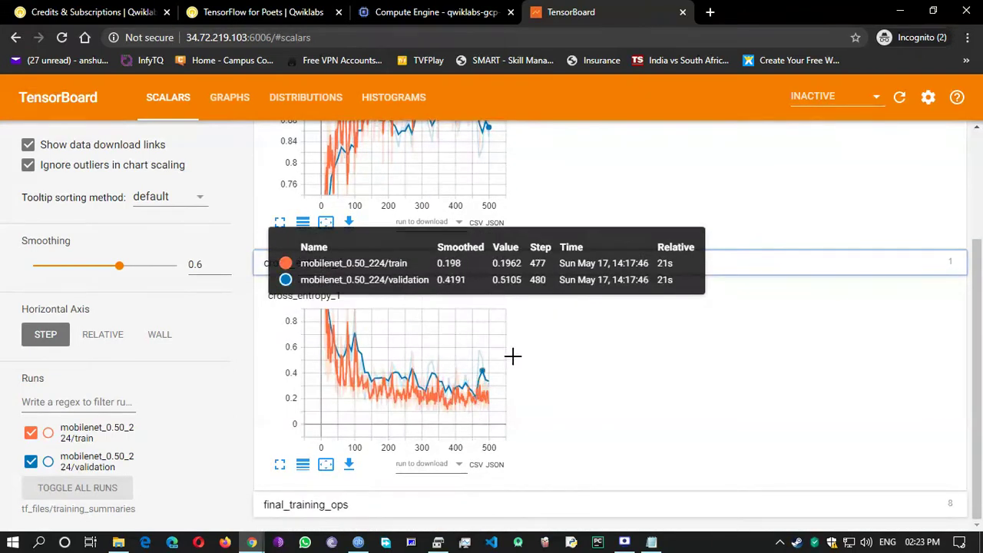
pyautogui.scroll(-2, 430, 369)
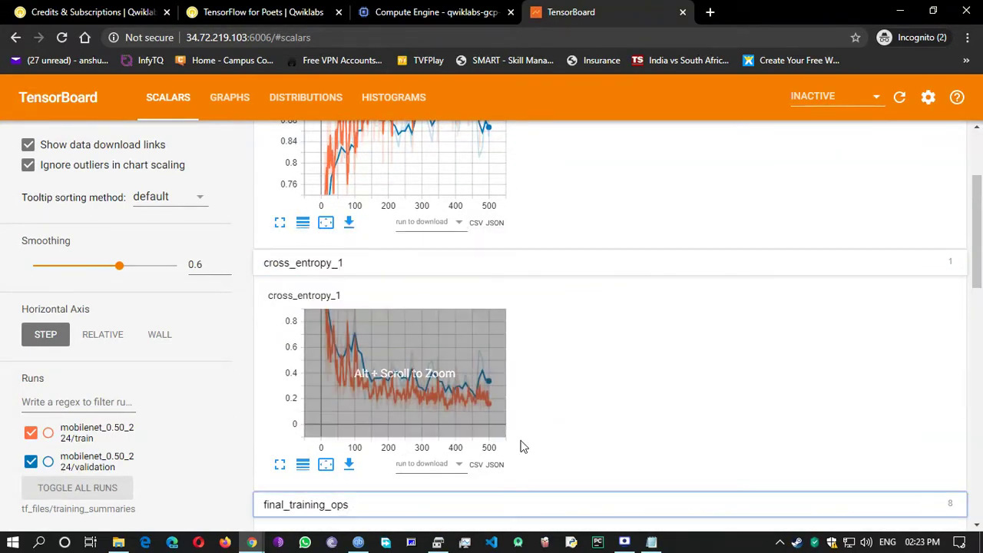
pyautogui.scroll(-8, 591, 394)
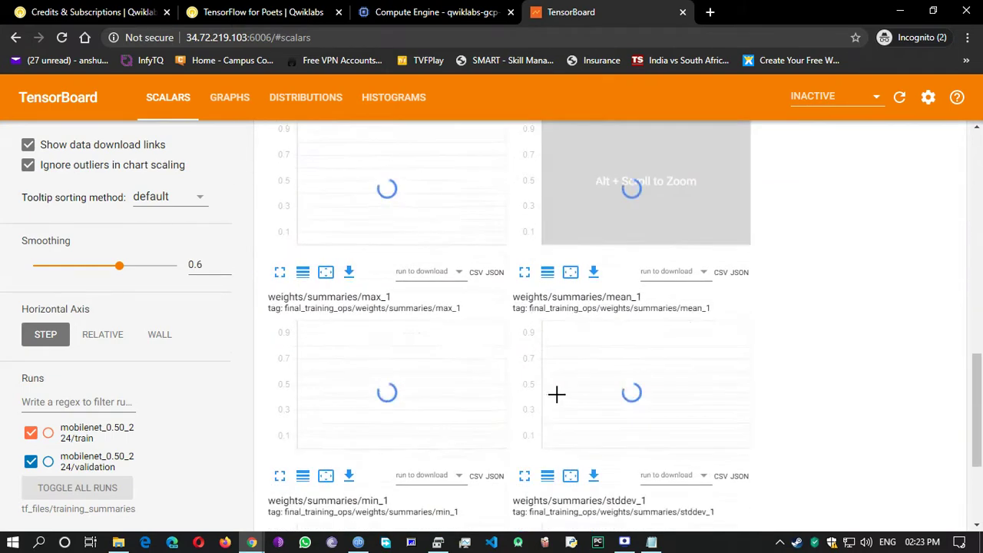
pyautogui.scroll(-5, 581, 387)
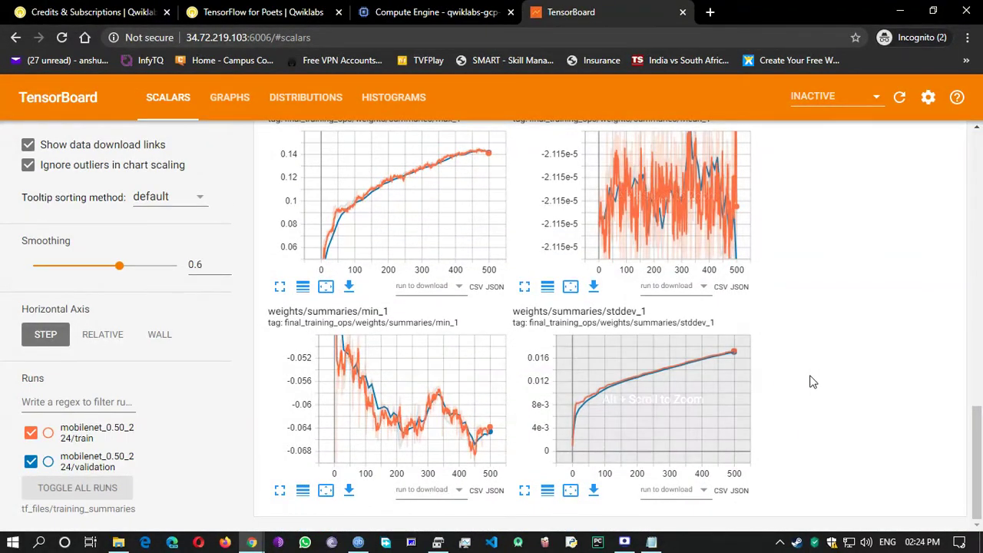
pyautogui.scroll(10, 812, 382)
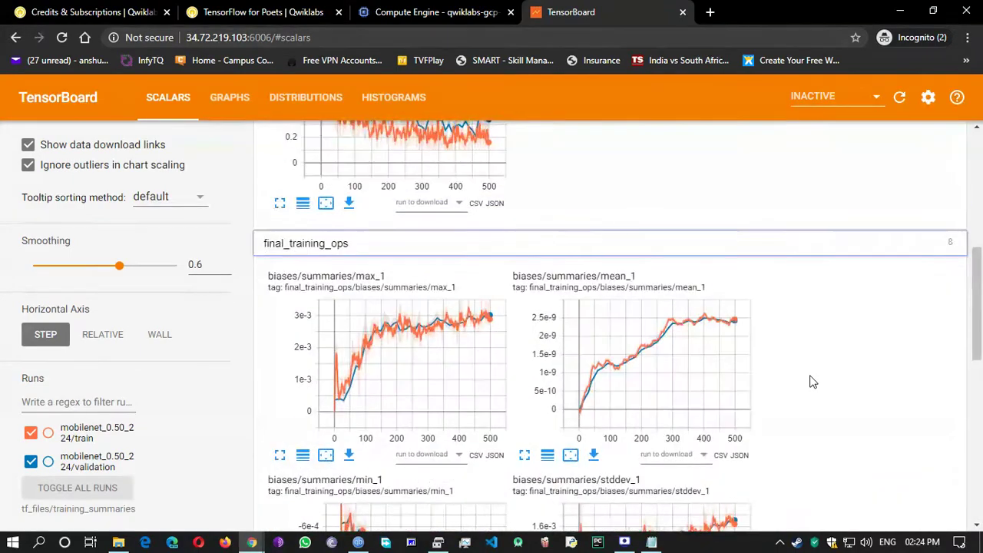
pyautogui.scroll(3, 813, 381)
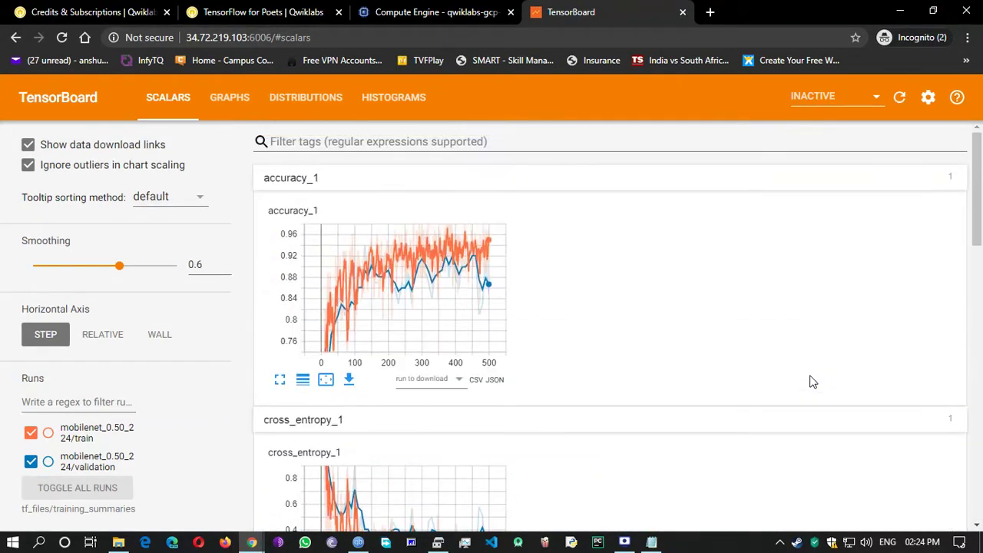
# Step: Download the accuracy_1 data of the mobilenet_0.50_224/train run as a CSV file into Downloads and open the file
pyautogui.click(459, 381)
pyautogui.click(444, 383)
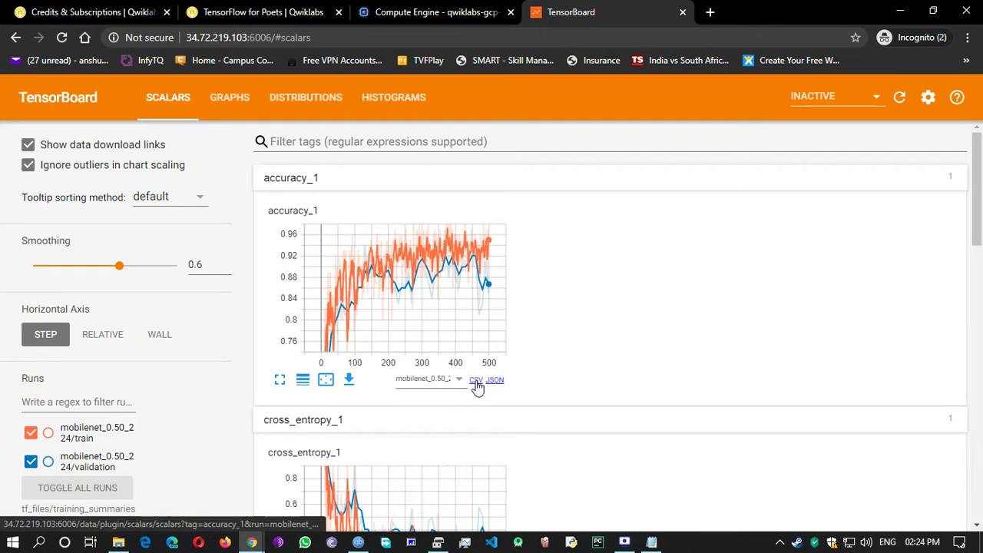
pyautogui.click(476, 383)
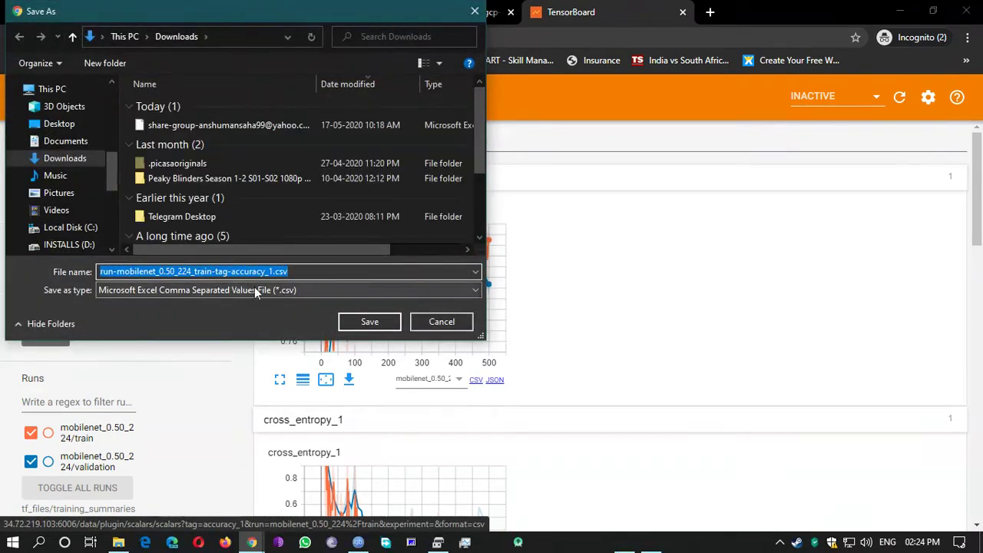
pyautogui.click(373, 322)
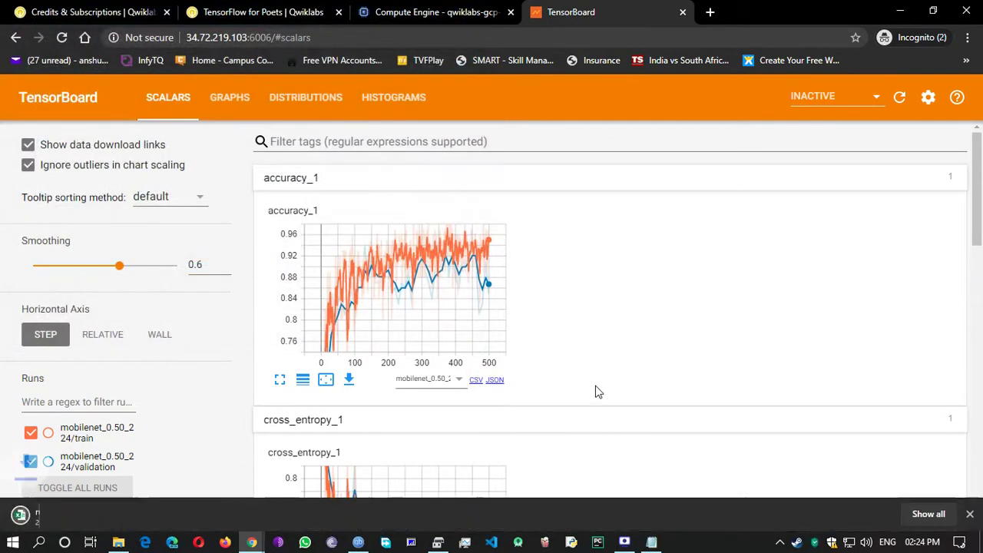
pyautogui.click(77, 513)
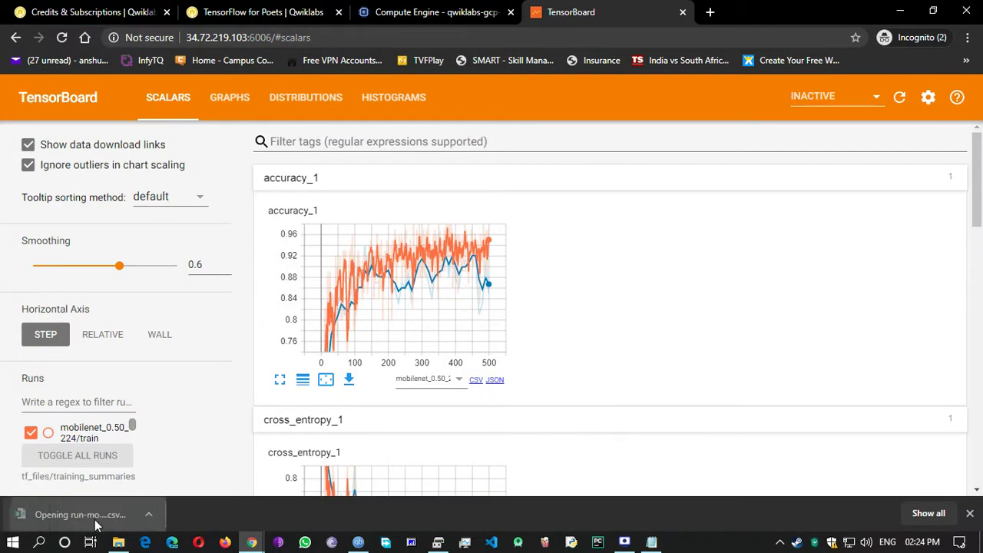
pyautogui.click(970, 514)
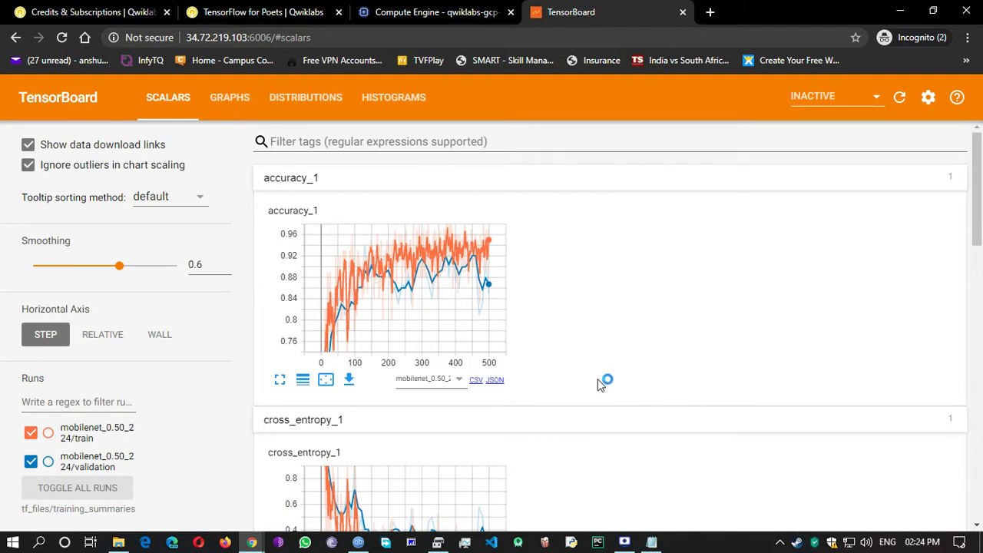
# Step: Review the cross_entropy_1 chart and the max, mean, min and stddev charts for biases and weights
pyautogui.scroll(-4, 607, 383)
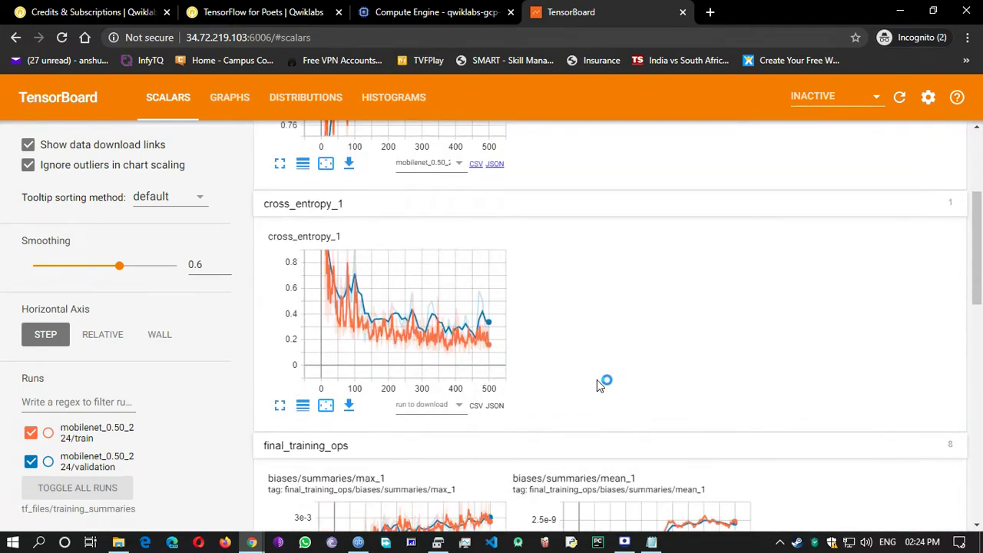
pyautogui.scroll(-2, 600, 384)
pyautogui.scroll(-1, 607, 380)
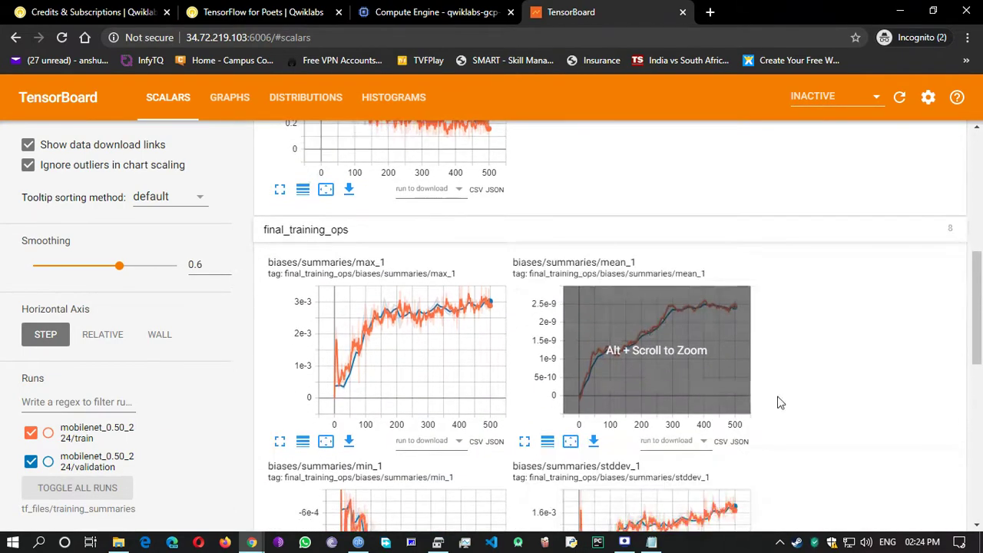
pyautogui.scroll(-4, 788, 398)
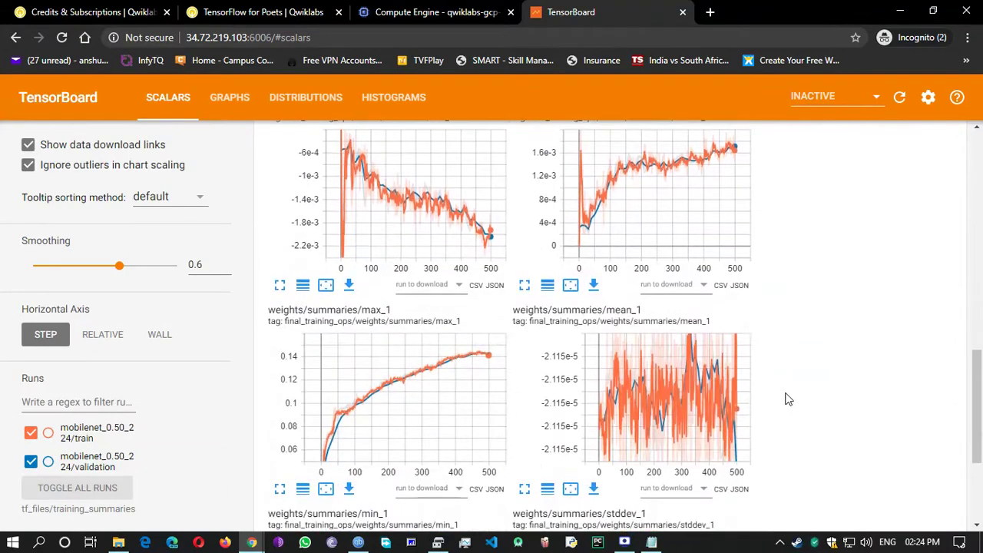
pyautogui.scroll(-2, 787, 398)
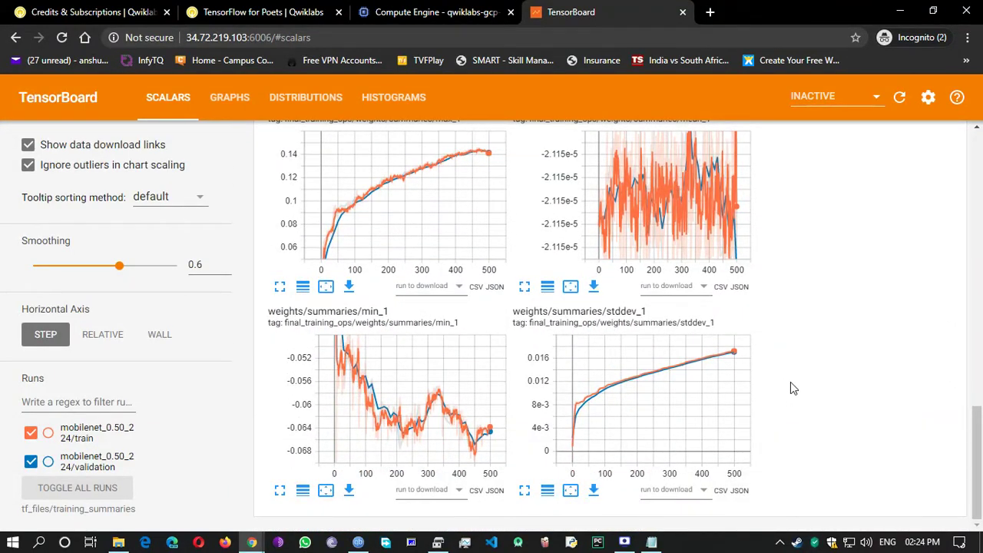
pyautogui.scroll(2, 796, 386)
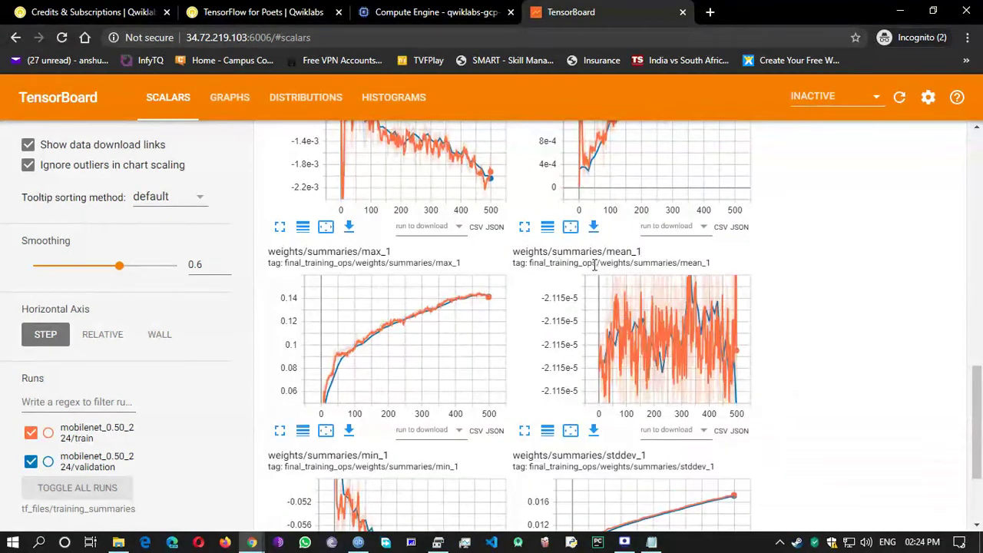
# Step: Check the TensorBoard request log in the SSH terminal window and return to the charts
pyautogui.moveTo(251, 542)
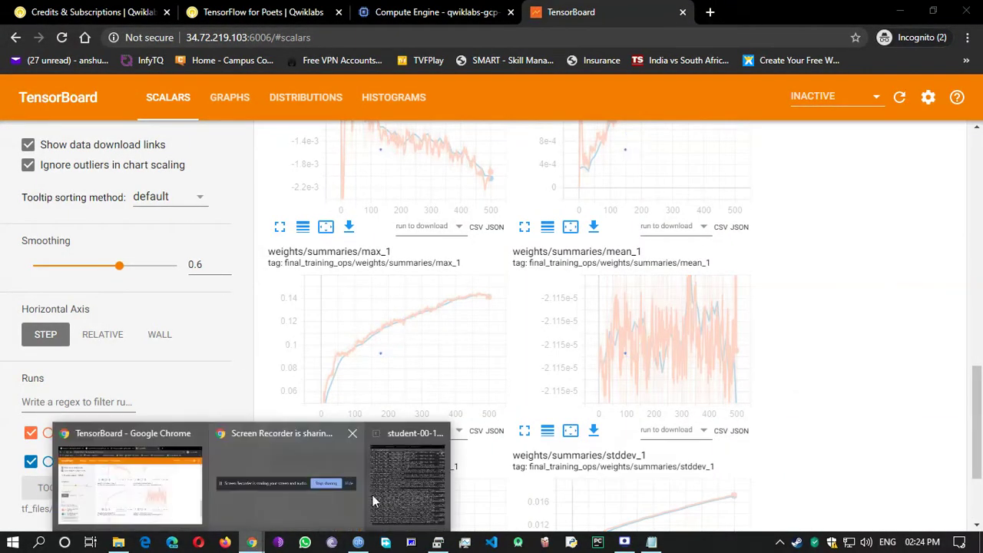
pyautogui.click(412, 495)
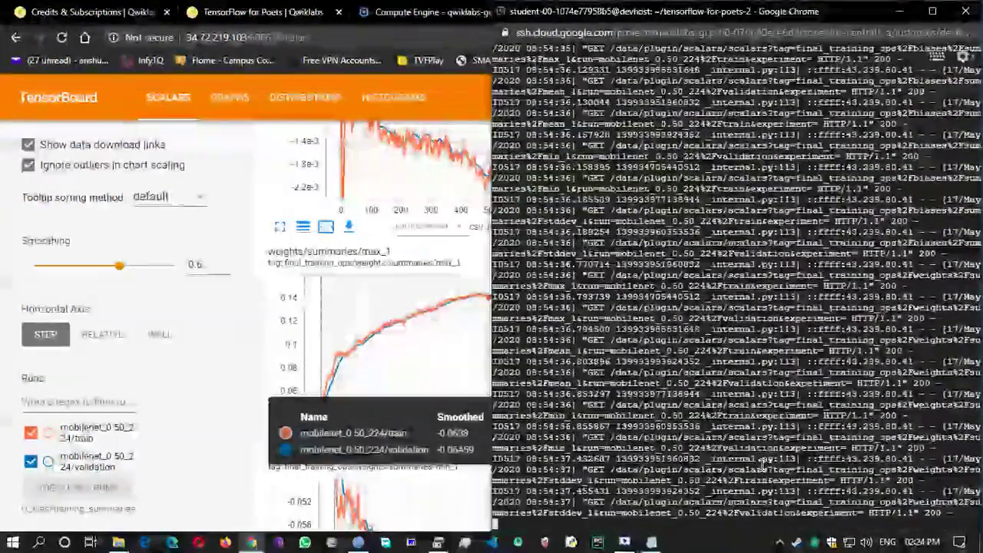
pyautogui.click(264, 203)
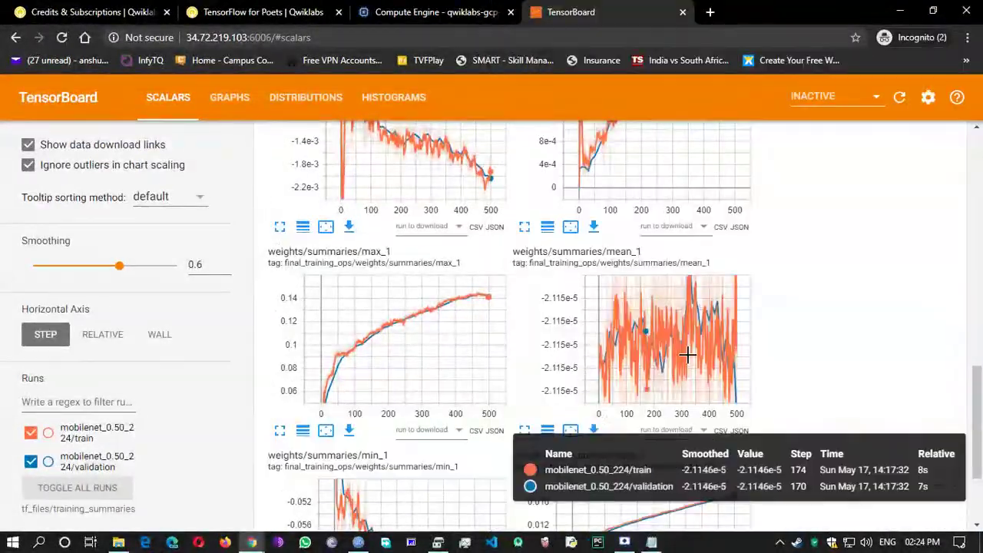
# Step: Download the accuracy_1 chart as accuracy_1.svg into Downloads and dismiss the download notice
pyautogui.scroll(3, 726, 357)
pyautogui.scroll(10, 727, 357)
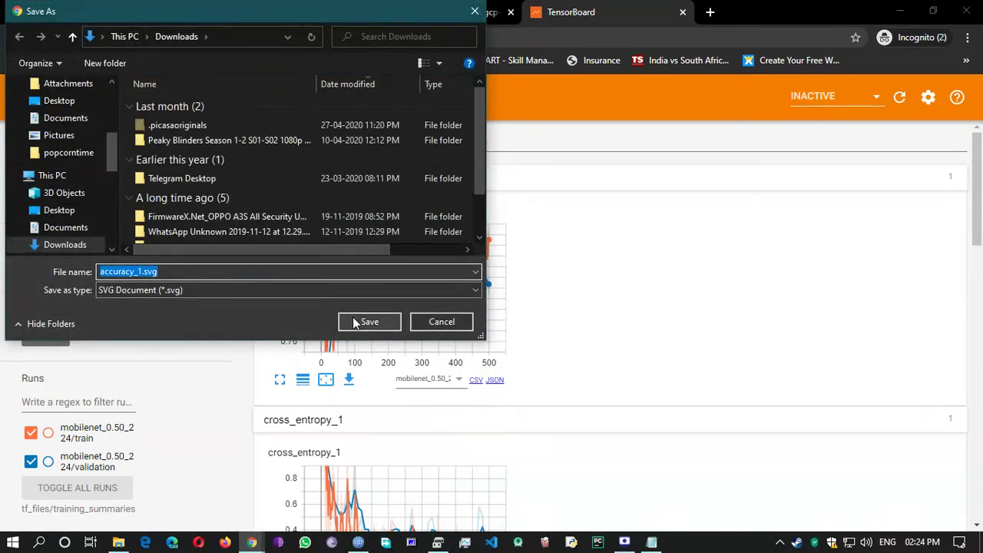
pyautogui.click(357, 322)
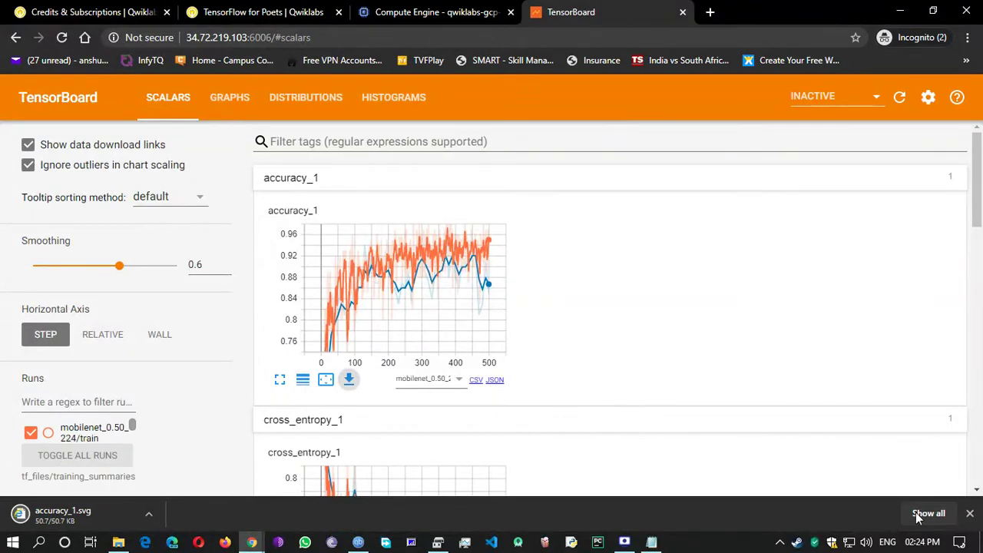
pyautogui.click(970, 514)
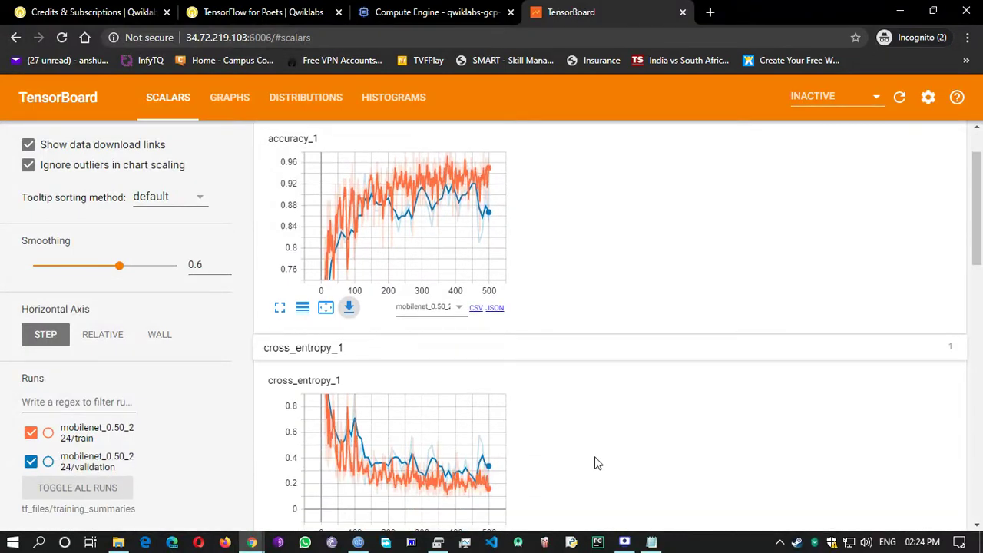
# Step: Look through the cross_entropy_1 chart and the final_training_ops bias and weight charts, ending back at accuracy_1
pyautogui.scroll(-2, 597, 462)
pyautogui.scroll(-3, 597, 462)
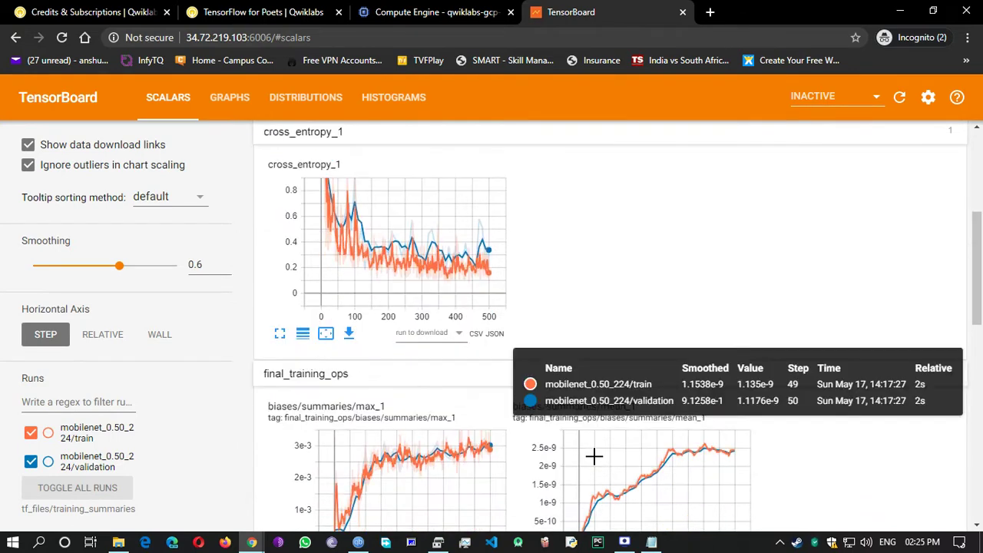
pyautogui.scroll(-1, 730, 446)
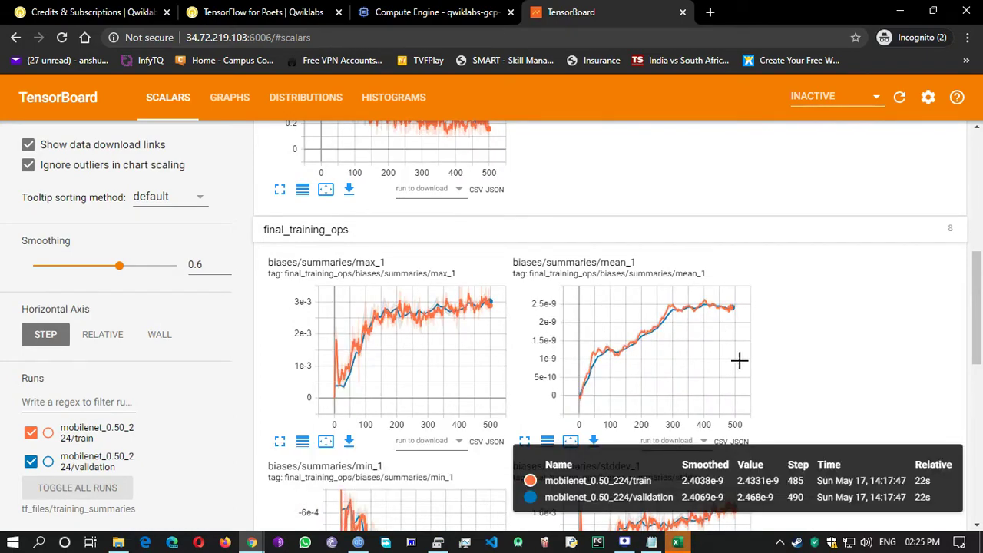
pyautogui.scroll(-1, 819, 376)
pyautogui.scroll(-3, 819, 376)
pyautogui.scroll(-3, 810, 380)
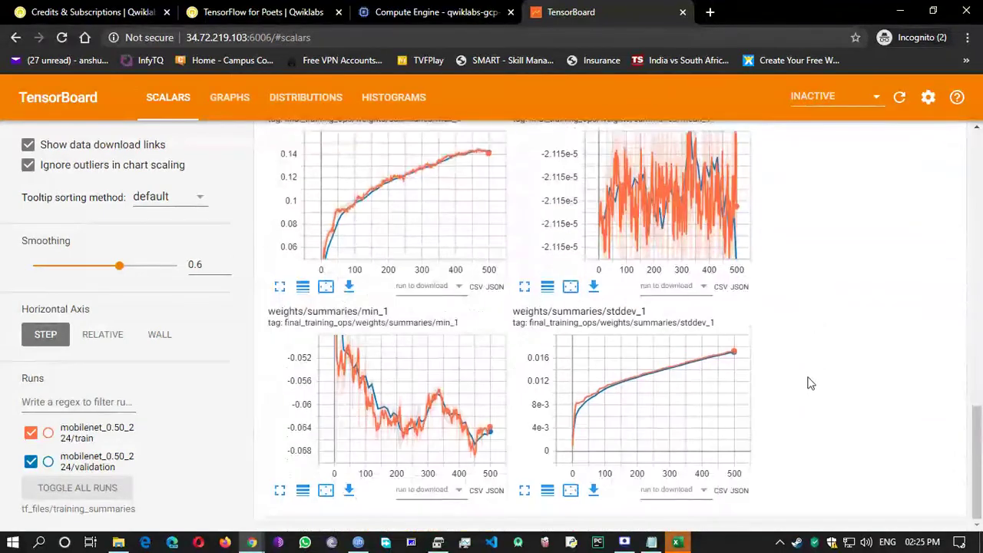
pyautogui.scroll(15, 799, 392)
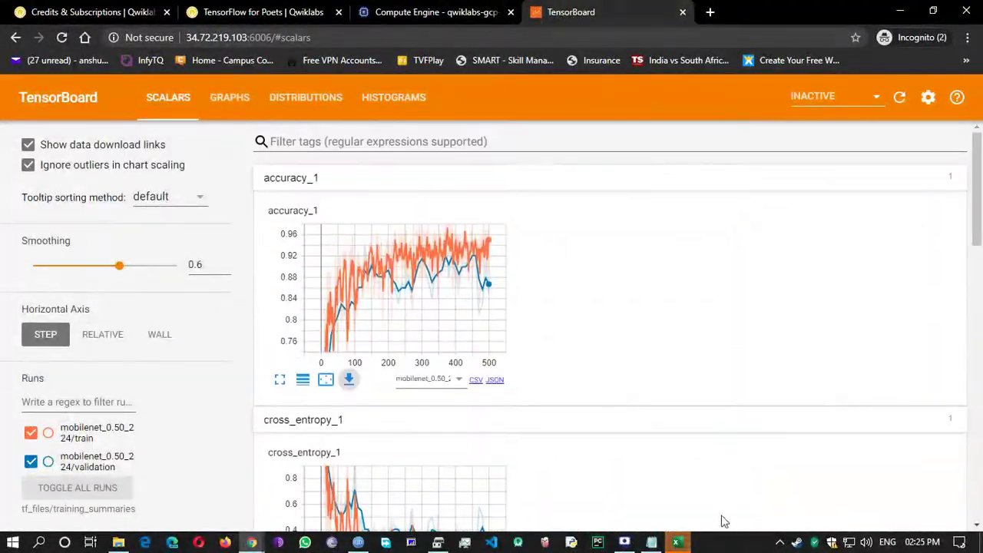
# Step: Switch to the accuracy_1 CSV in Excel and widen the Wall time column to about 27.57
pyautogui.click(677, 542)
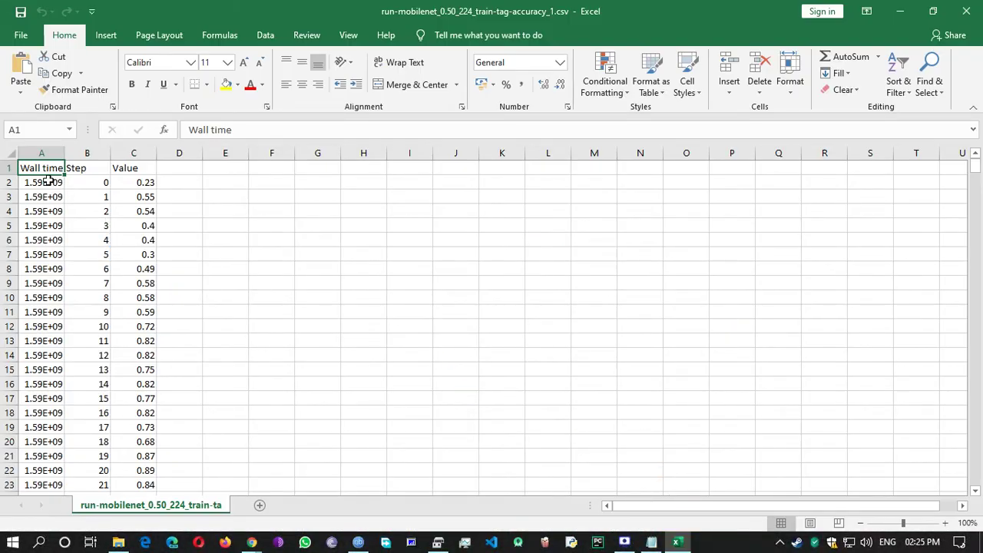
pyautogui.scroll(-2, 74, 284)
pyautogui.scroll(2, 115, 268)
pyautogui.click(151, 254)
pyautogui.scroll(-6, 153, 264)
pyautogui.scroll(-9, 150, 269)
pyautogui.scroll(7, 131, 362)
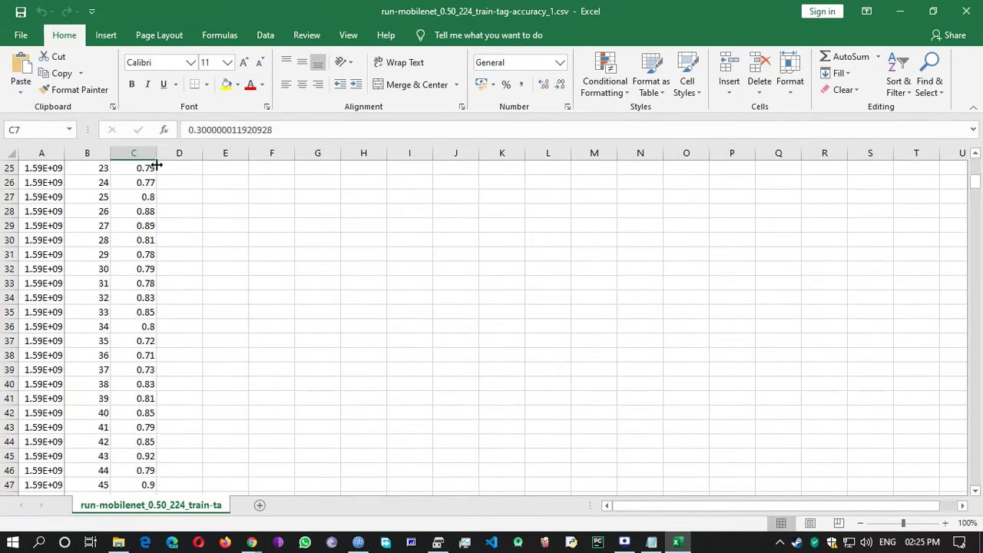
pyautogui.moveTo(123, 182); pyautogui.dragTo(117, 227)
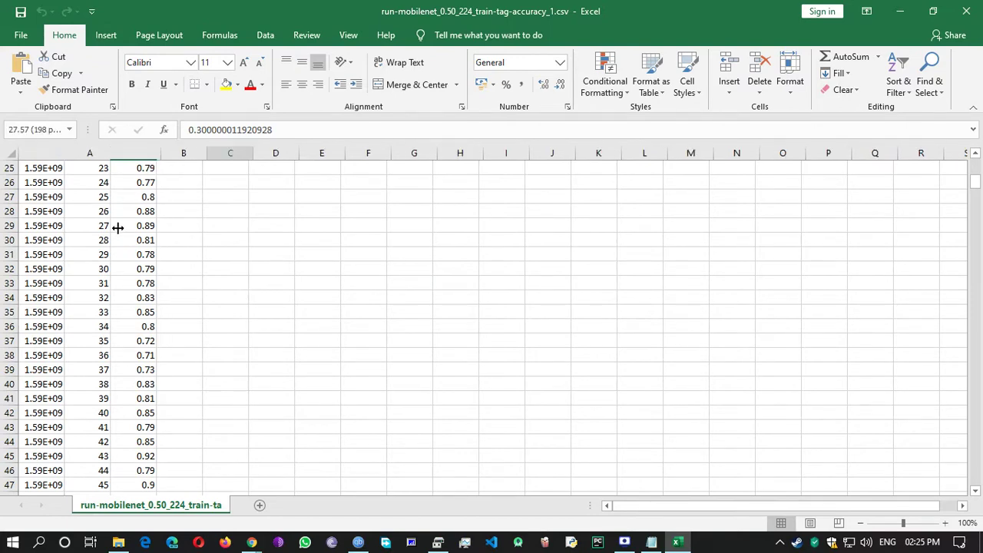
pyautogui.scroll(8, 117, 227)
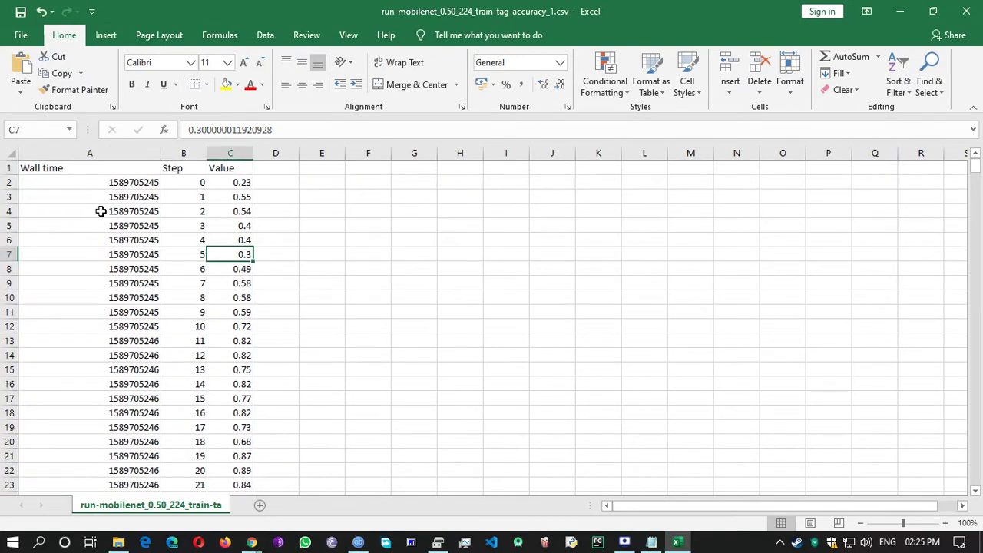
# Step: Read the wall time, step and accuracy values in the CSV down to the last row of data
pyautogui.scroll(-19, 140, 200)
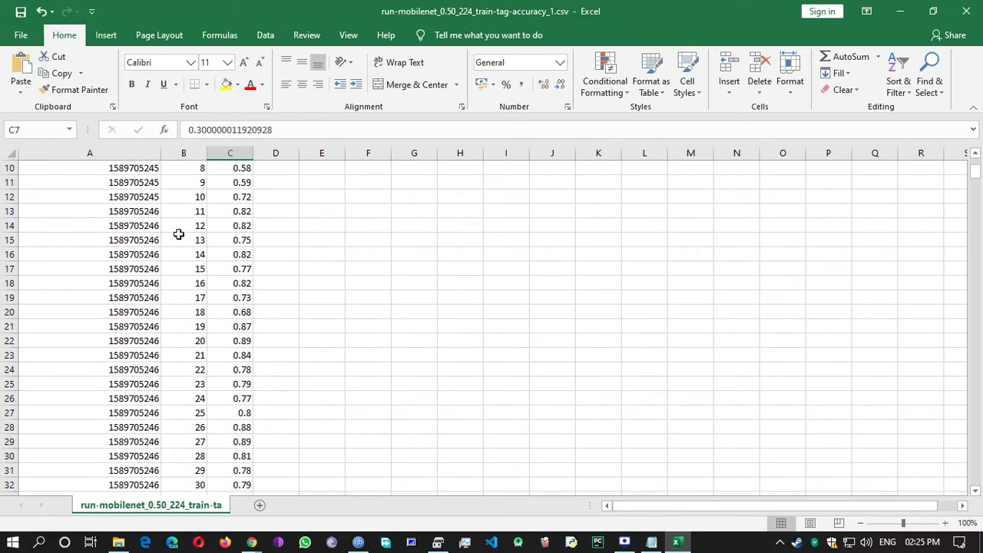
pyautogui.scroll(-20, 189, 277)
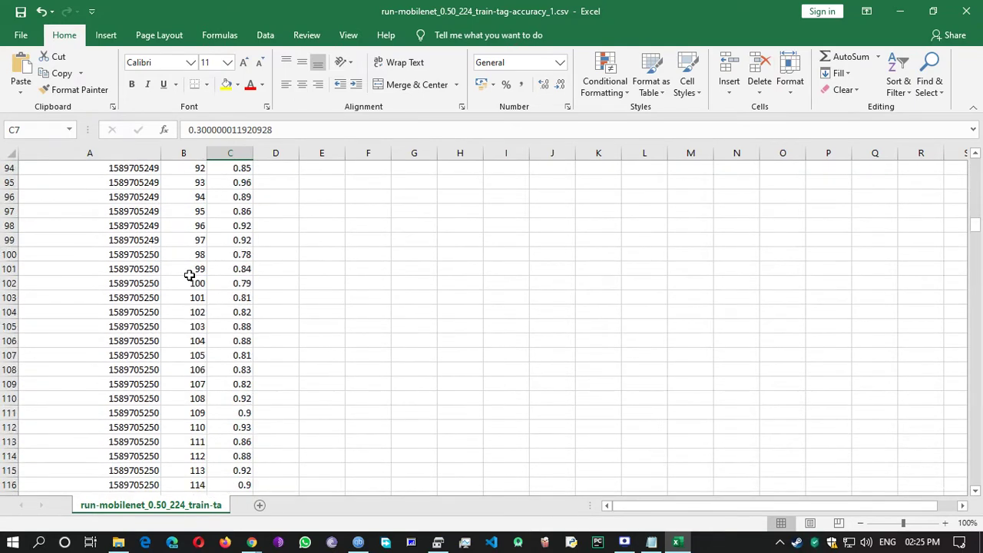
pyautogui.scroll(-20, 189, 276)
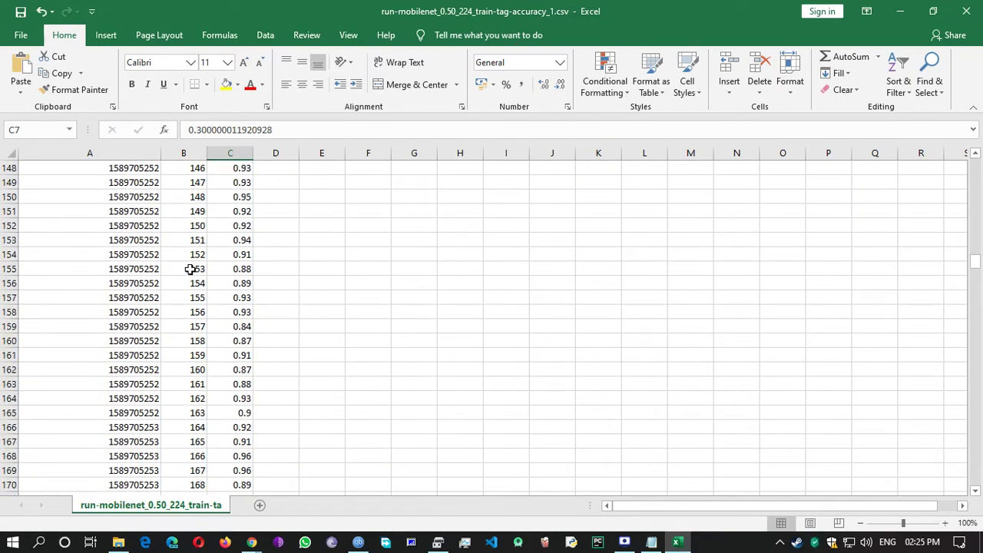
pyautogui.scroll(-20, 189, 273)
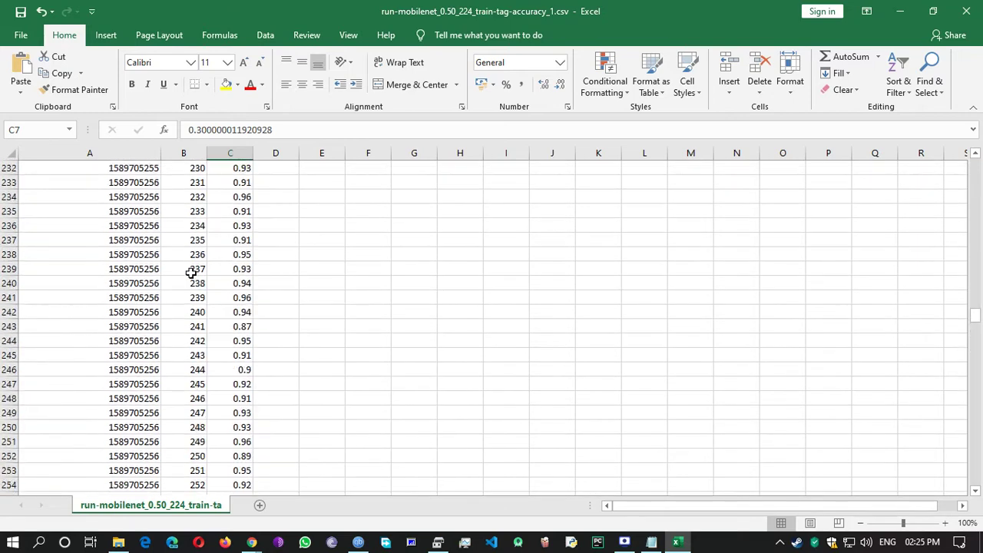
pyautogui.scroll(-8, 196, 288)
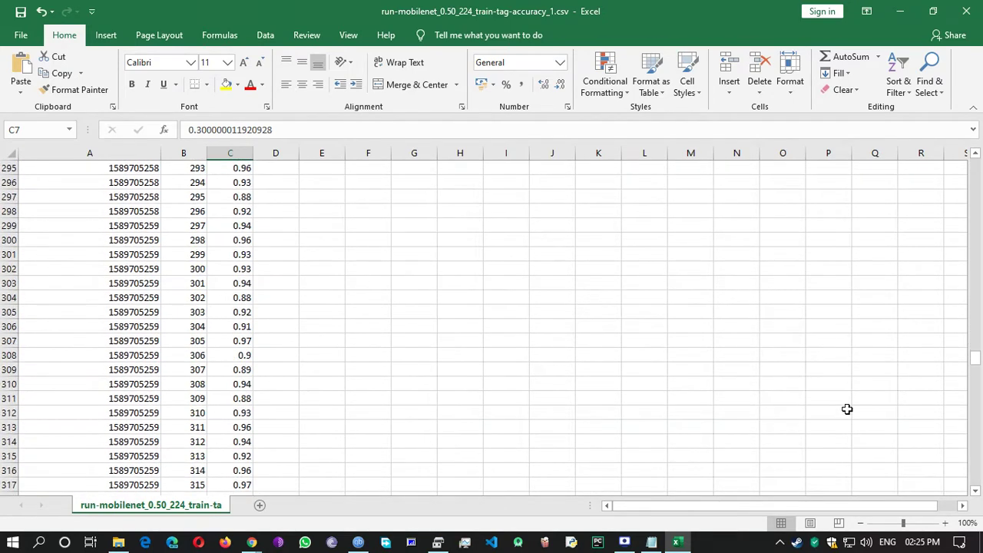
pyautogui.moveTo(976, 366); pyautogui.dragTo(975, 479)
pyautogui.scroll(2, 278, 345)
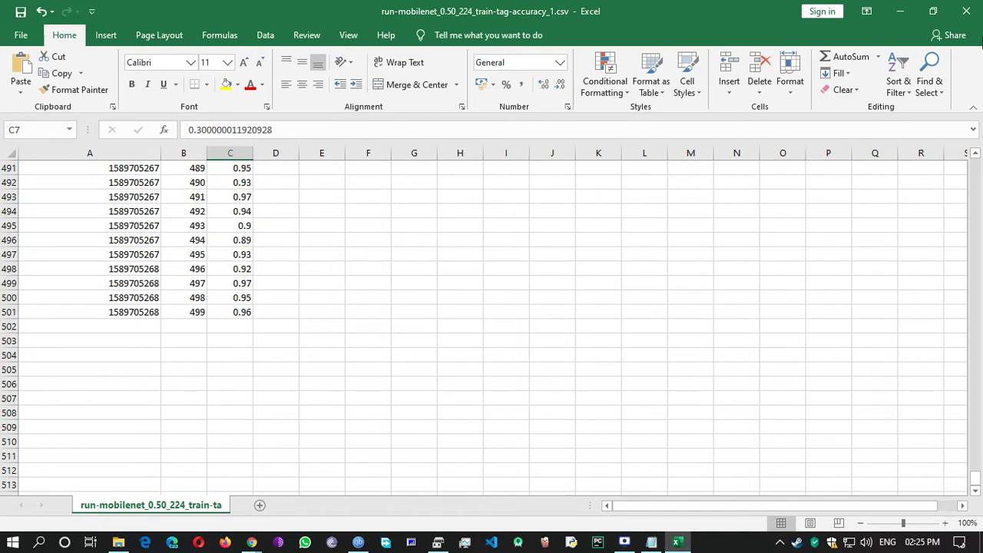
# Step: Close the CSV workbook and return to TensorBoard to review the bias and weight summary charts
pyautogui.click(966, 10)
pyautogui.moveTo(252, 542)
pyautogui.click(161, 490)
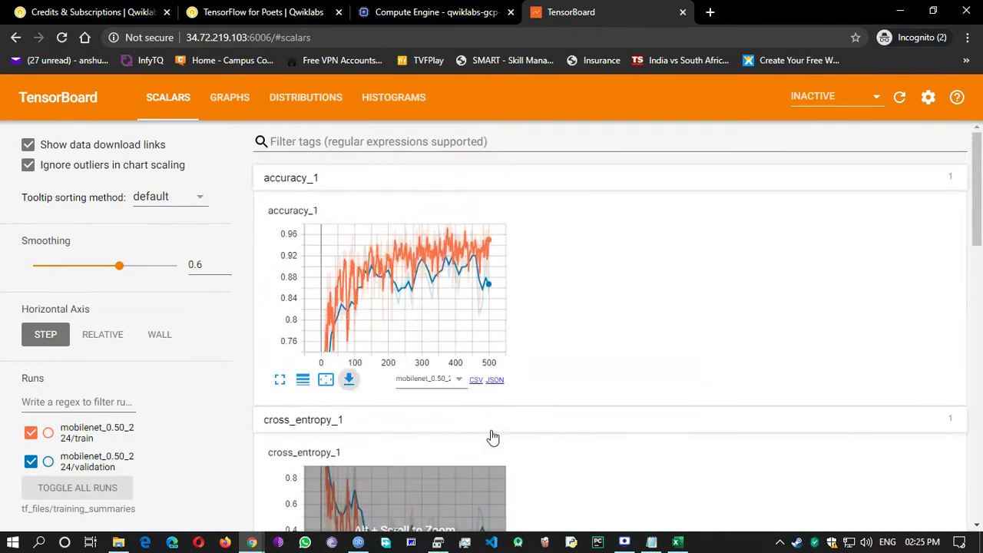
pyautogui.scroll(-10, 579, 314)
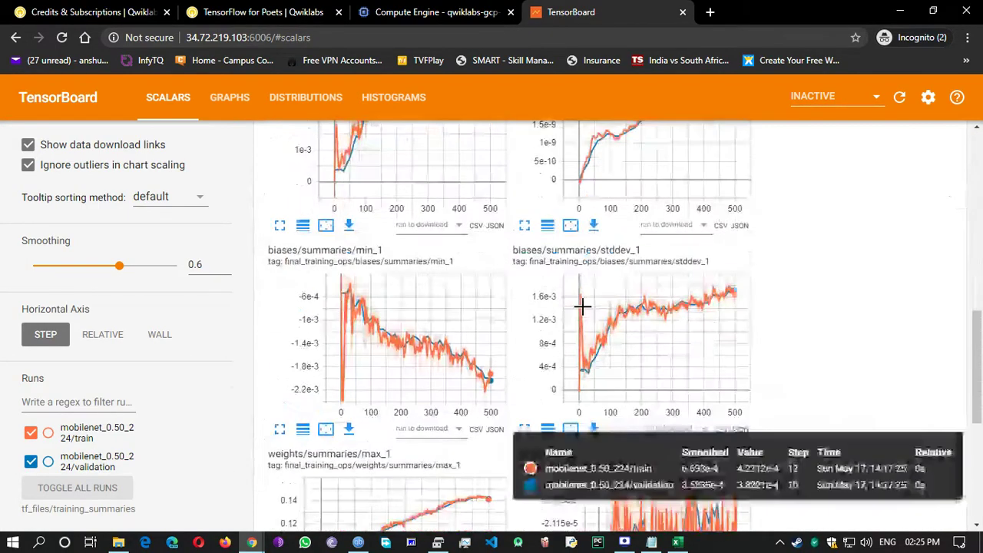
pyautogui.scroll(-5, 582, 307)
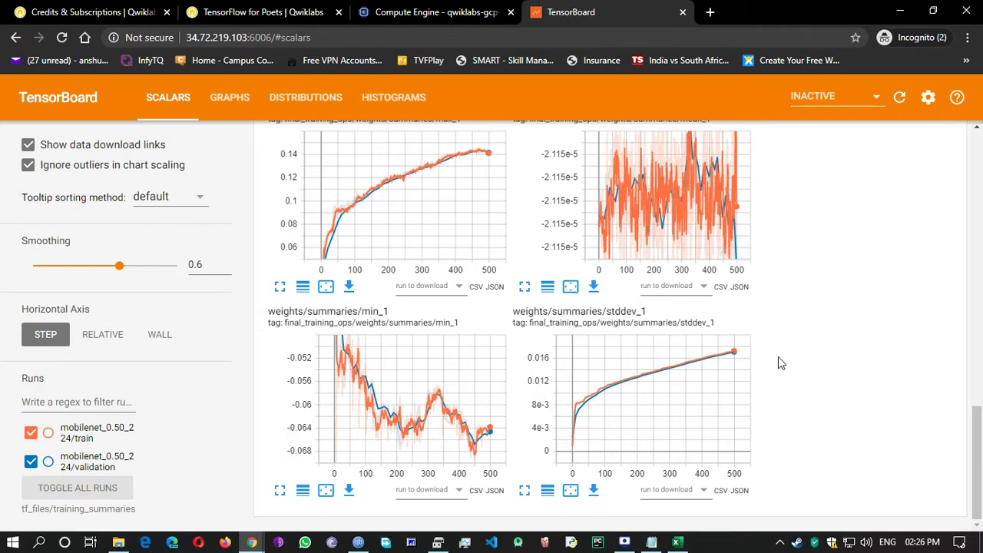
pyautogui.click(230, 10)
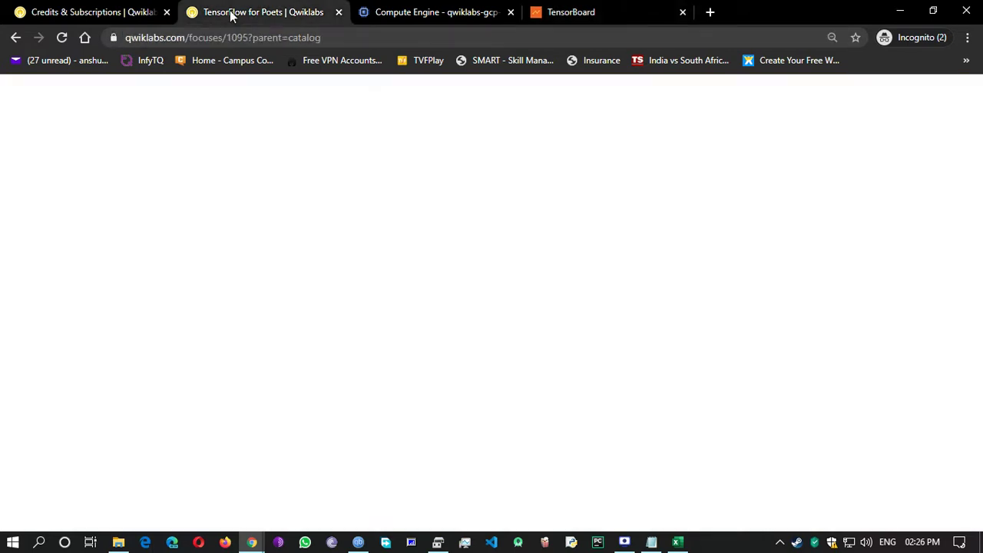
pyautogui.click(571, 11)
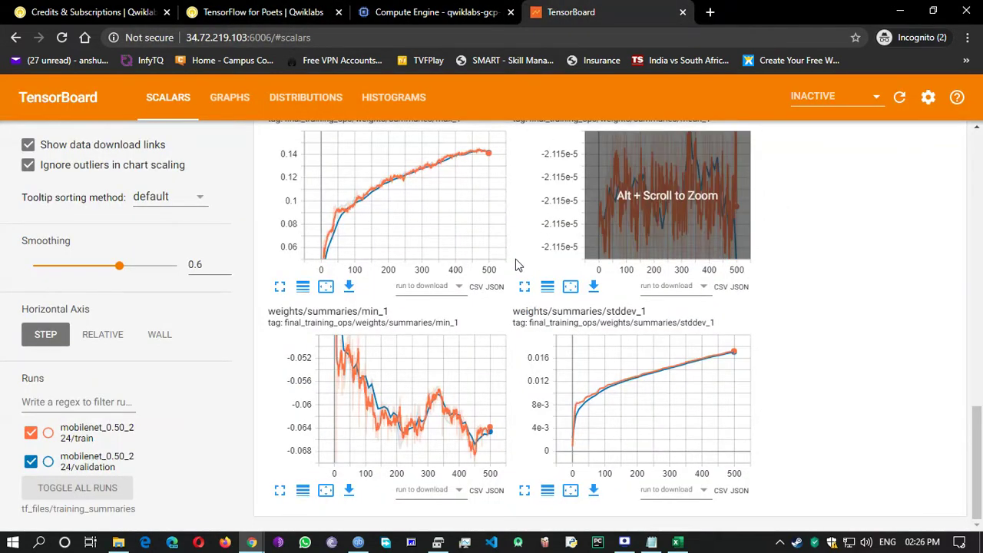
pyautogui.scroll(15, 456, 160)
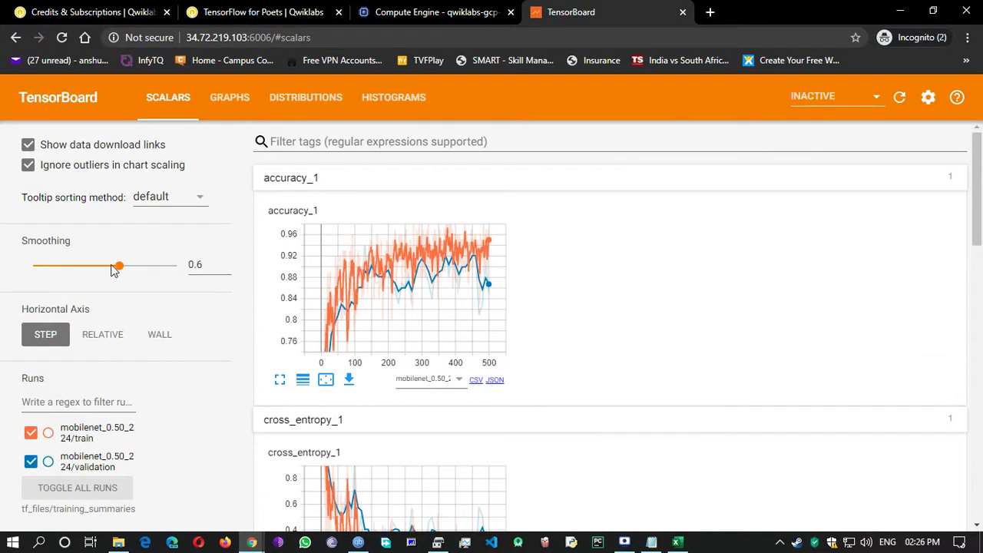
# Step: Compare the accuracy_1 curves with smoothing set to 0.999 and to 0
pyautogui.moveTo(120, 266); pyautogui.dragTo(182, 281)
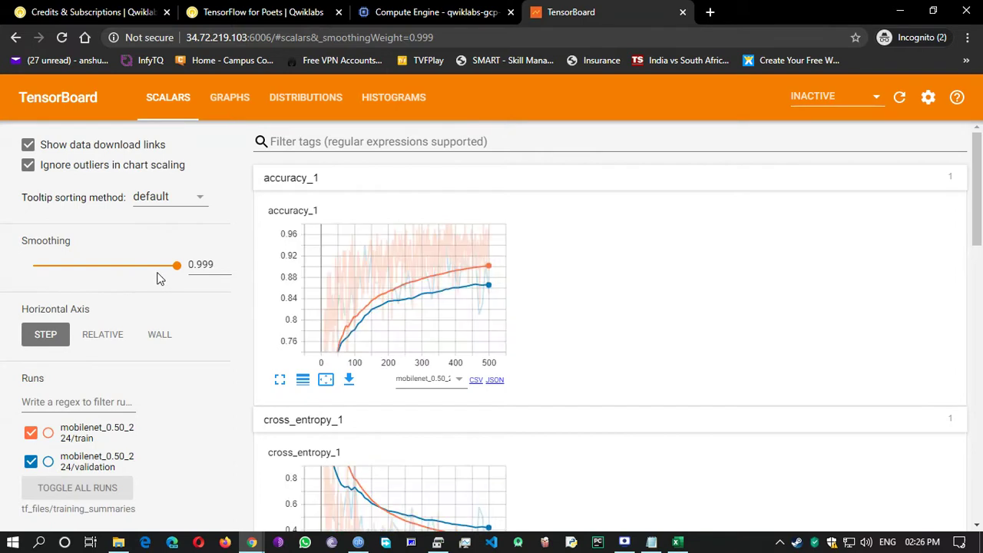
pyautogui.moveTo(417, 322)
pyautogui.moveTo(176, 271); pyautogui.dragTo(32, 265)
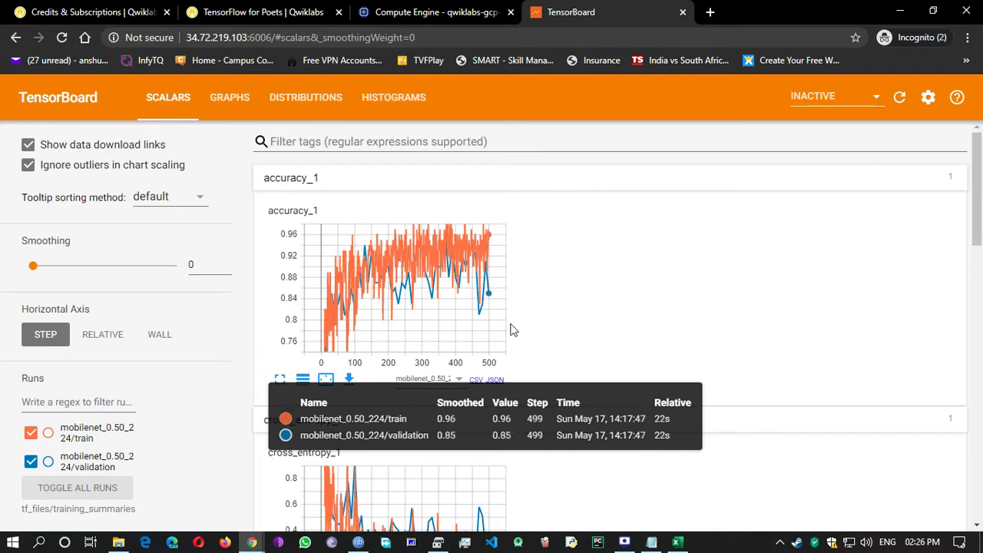
pyautogui.scroll(-2, 556, 325)
# Step: Set the smoothing to 0.999 and review the smoothed accuracy, cross-entropy, bias and weight charts
pyautogui.moveTo(33, 265); pyautogui.dragTo(231, 276)
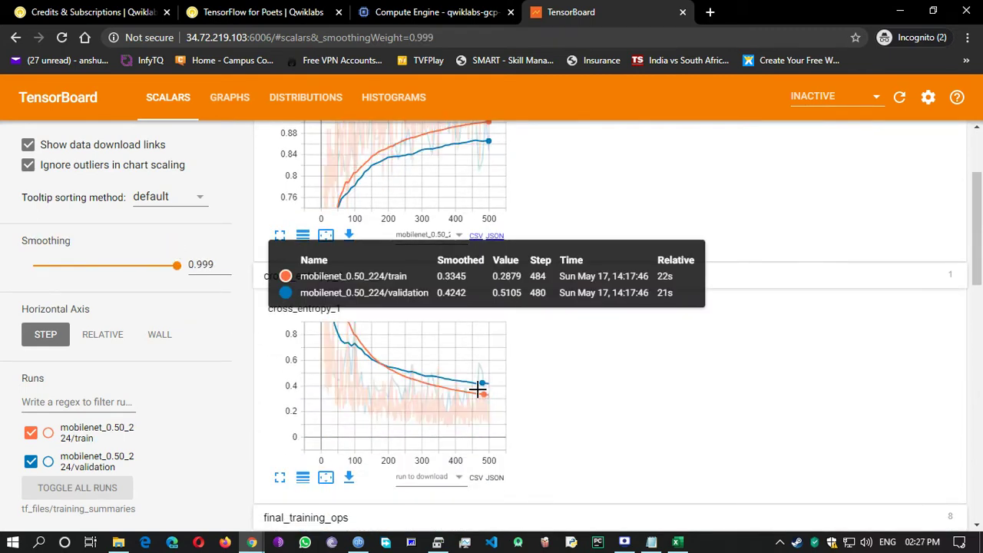
pyautogui.scroll(1, 369, 360)
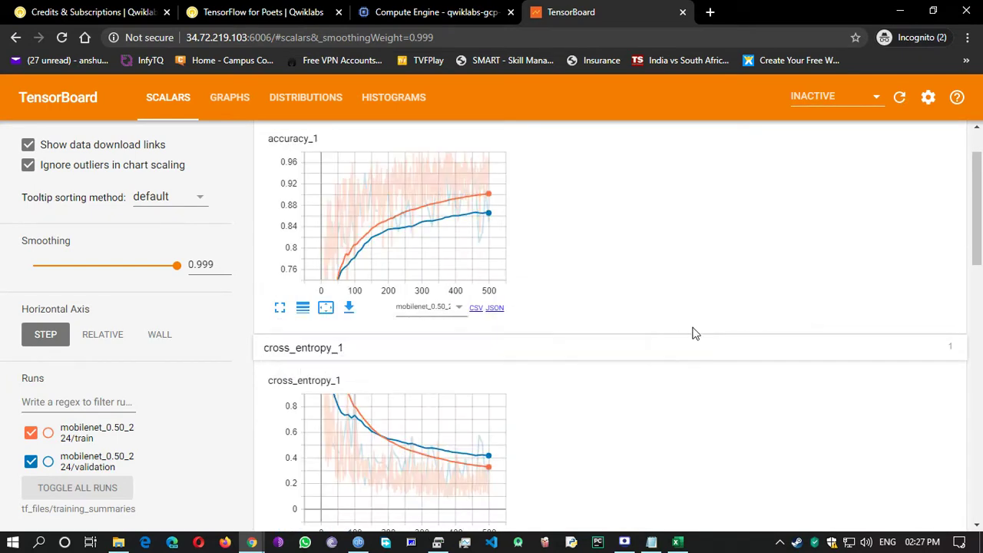
pyautogui.scroll(-4, 740, 361)
pyautogui.scroll(-5, 739, 361)
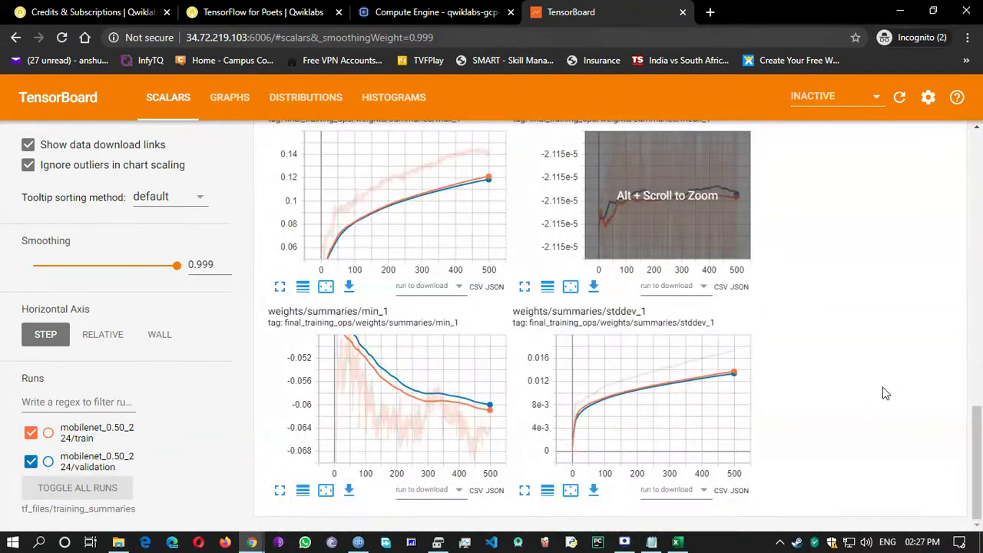
pyautogui.scroll(6, 886, 399)
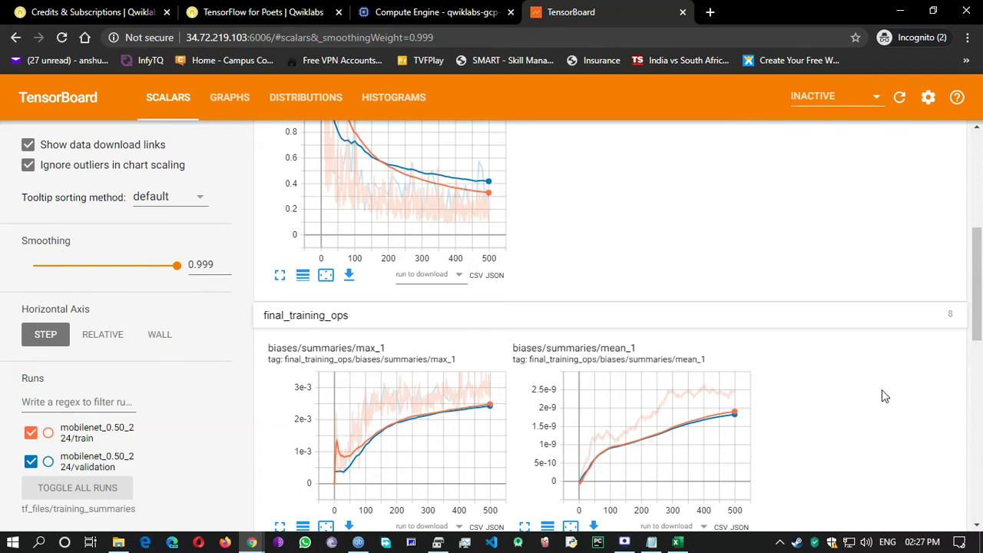
# Step: Check the VM instances page and the lab's Test your knowledge question, and return to TensorBoard
pyautogui.click(445, 11)
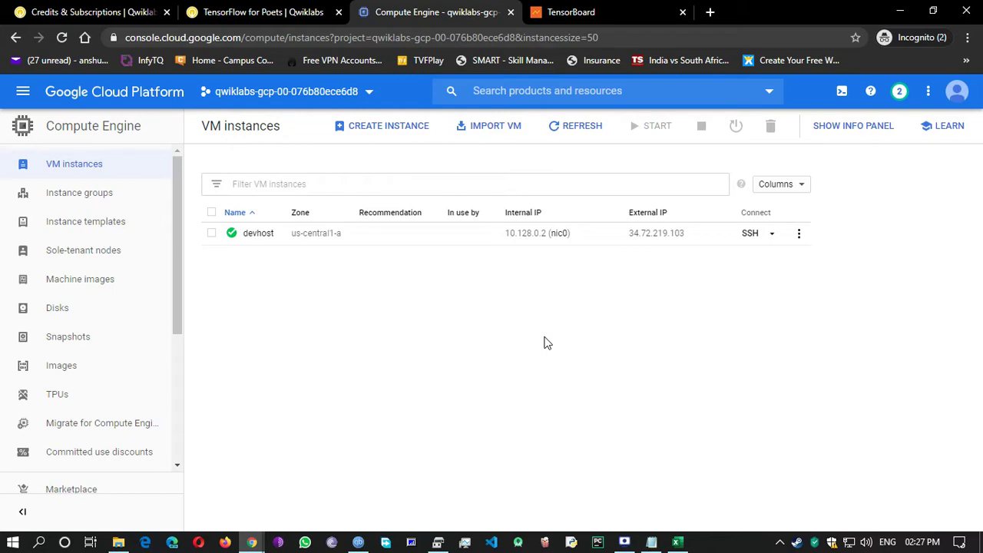
pyautogui.click(233, 10)
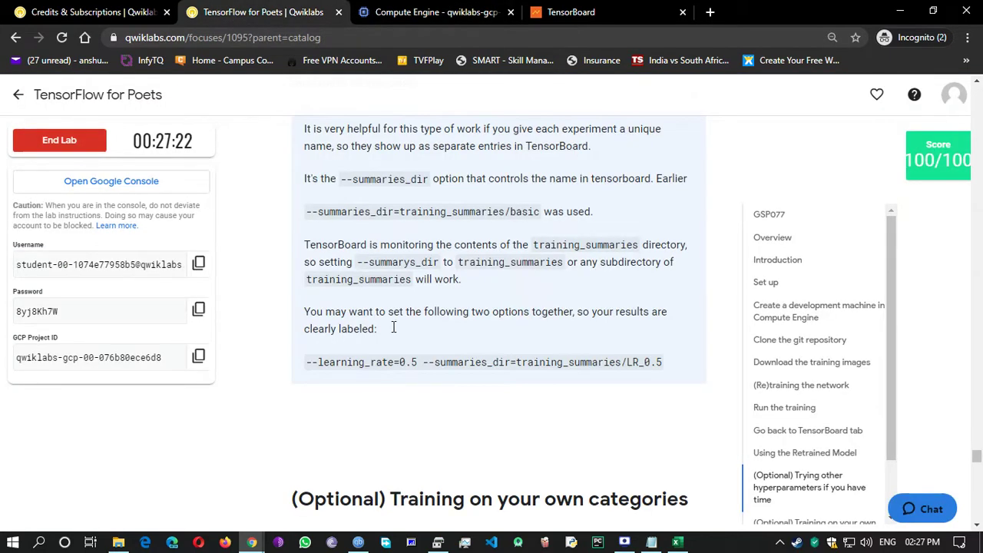
pyautogui.scroll(-4, 450, 395)
pyautogui.scroll(-12, 514, 382)
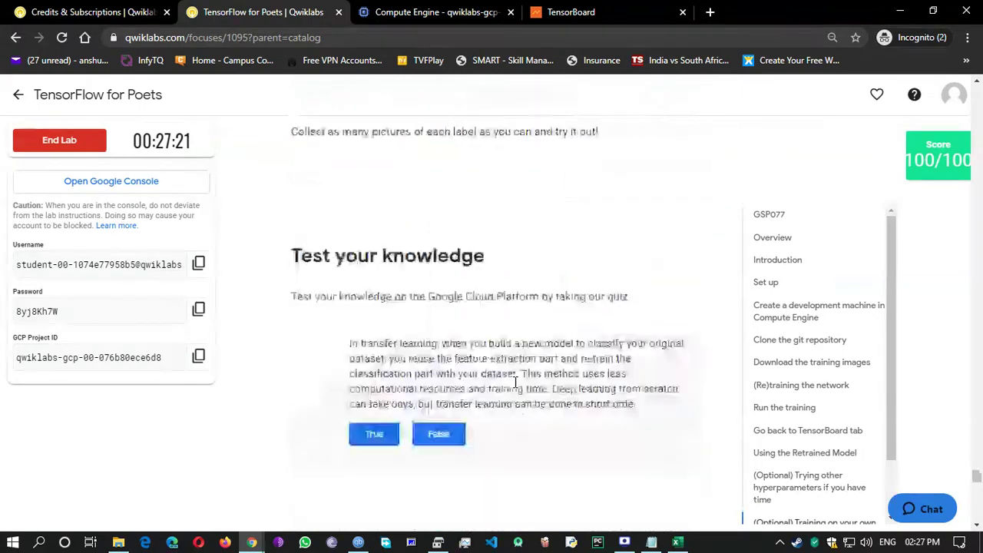
pyautogui.scroll(10, 536, 391)
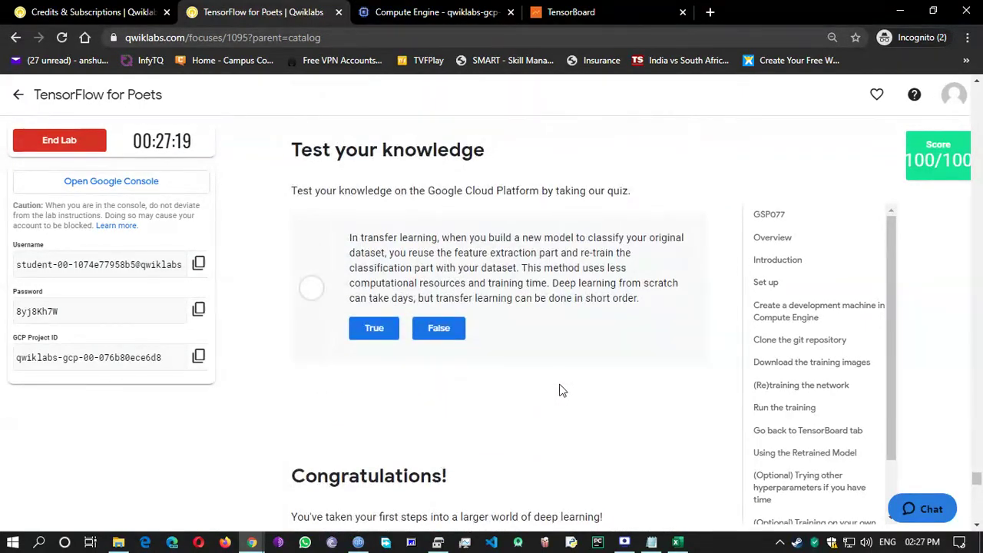
pyautogui.click(430, 12)
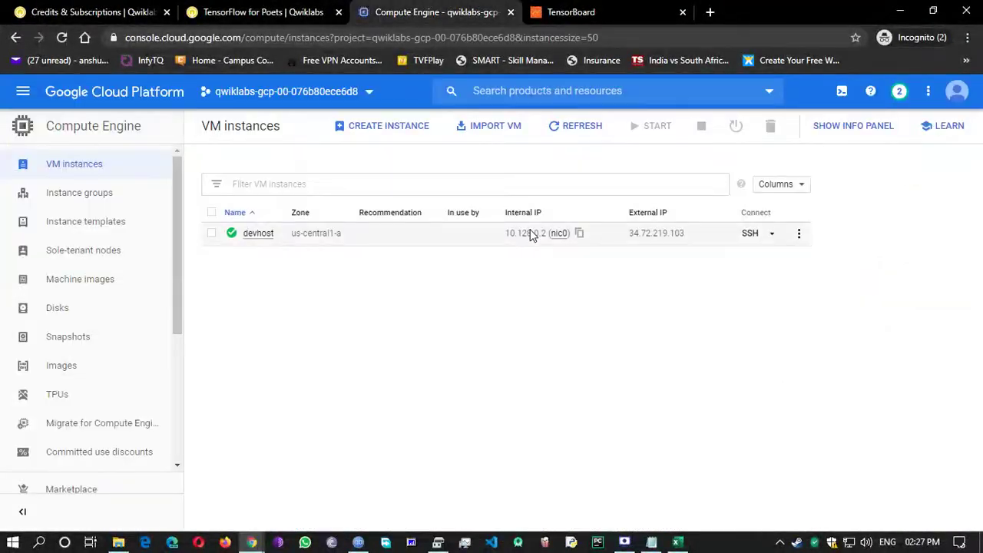
pyautogui.click(570, 11)
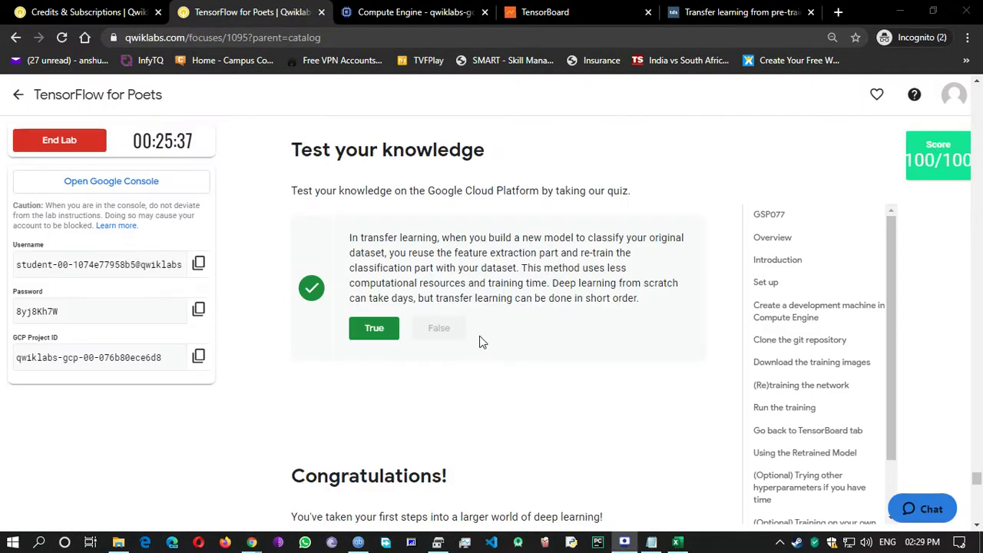
# Step: Review the Test your knowledge question on transfer learning and its True answer
pyautogui.scroll(1, 479, 335)
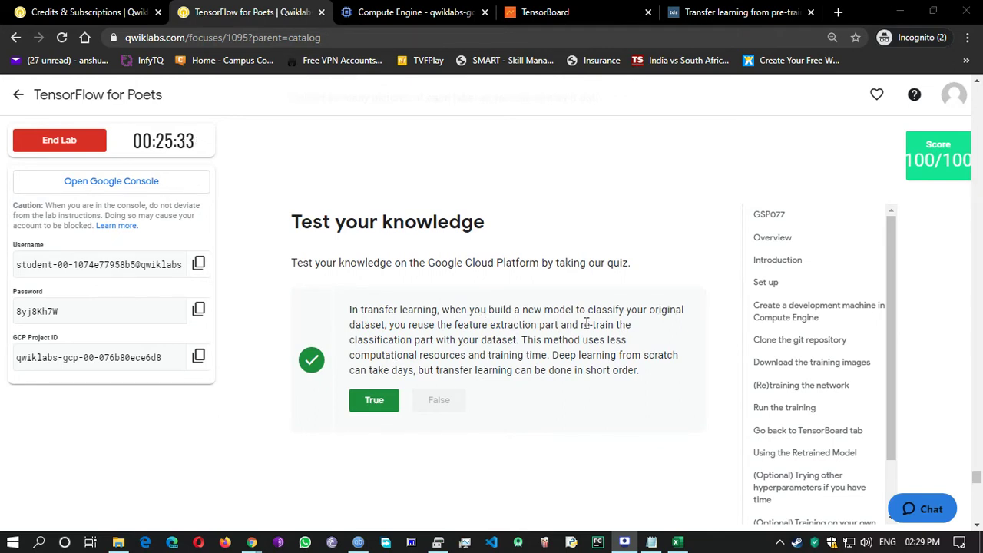
pyautogui.scroll(-1, 376, 364)
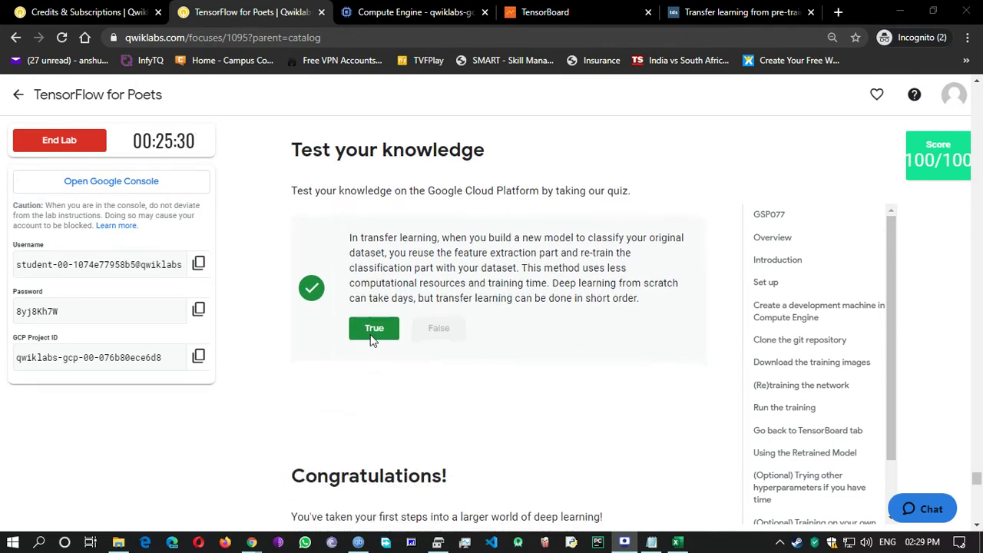
pyautogui.click(372, 340)
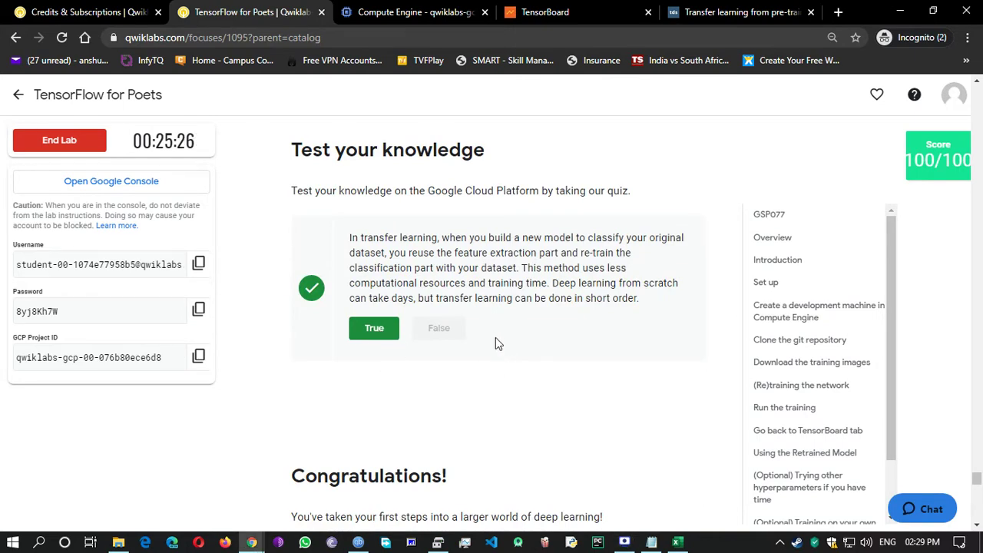
pyautogui.scroll(-5, 495, 339)
pyautogui.scroll(4, 497, 355)
pyautogui.scroll(-3, 497, 354)
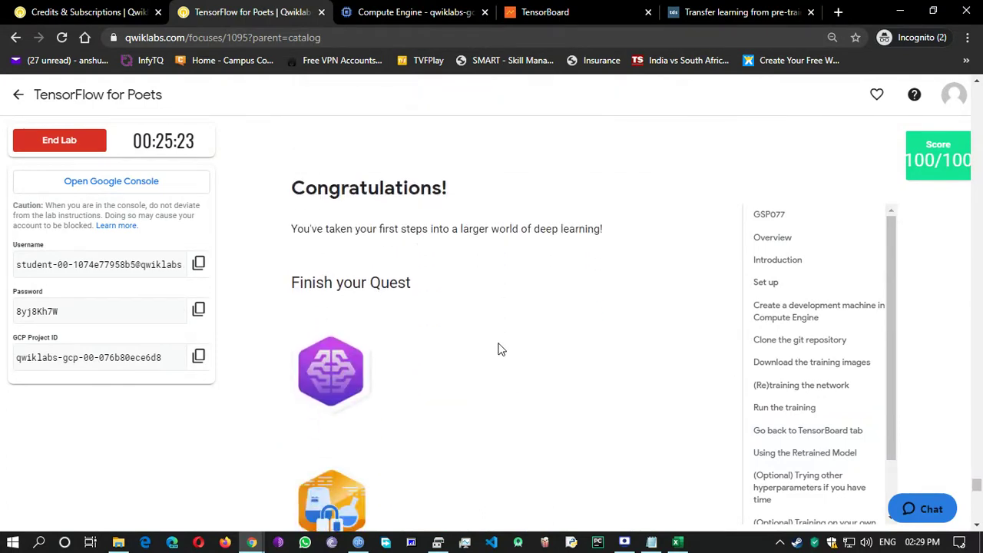
pyautogui.scroll(7, 499, 346)
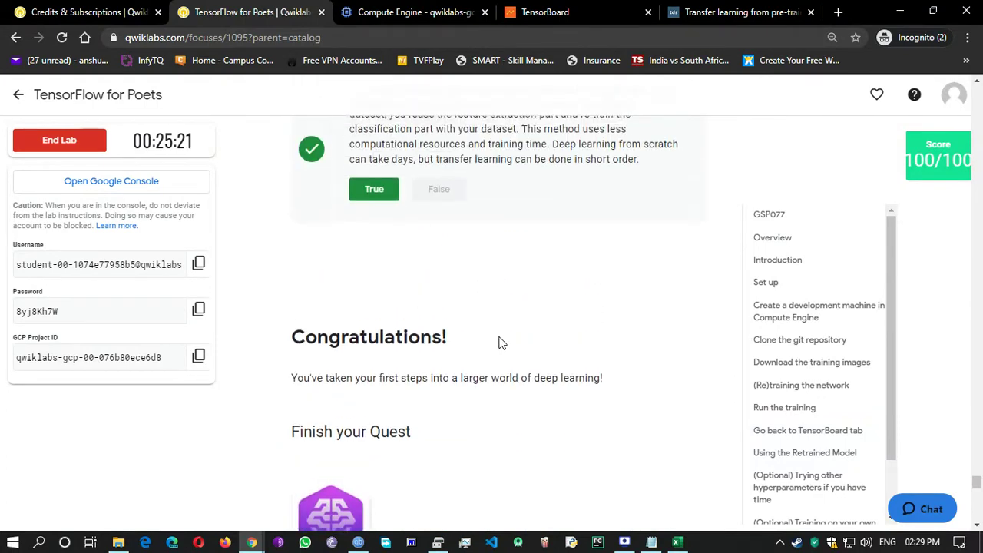
pyautogui.scroll(8, 501, 337)
pyautogui.scroll(-10, 504, 334)
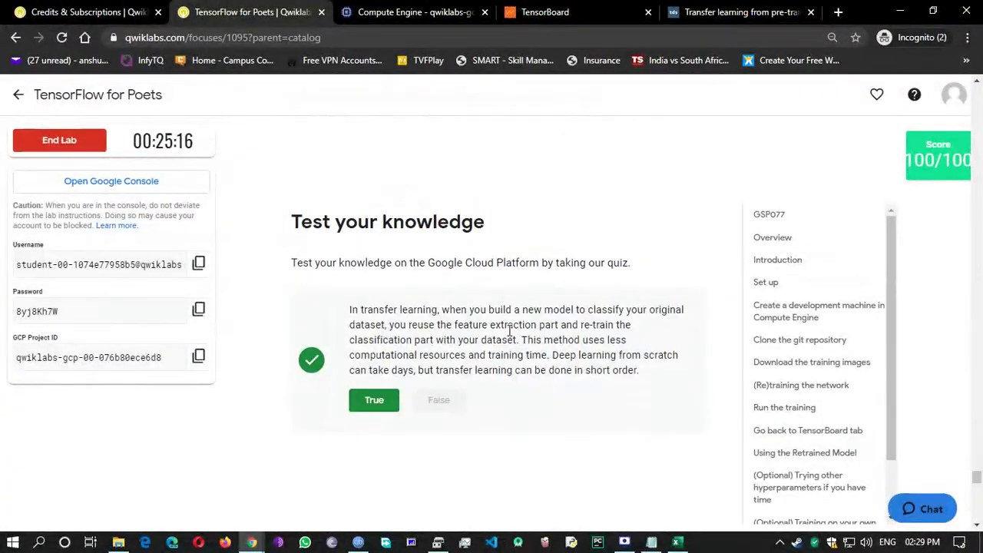
# Step: Look through the lab's closing sections, from Congratulations and Finish your Quest to Next steps / learn more
pyautogui.scroll(-7, 533, 319)
pyautogui.scroll(1, 547, 324)
pyautogui.scroll(-4, 547, 324)
pyautogui.scroll(4, 547, 325)
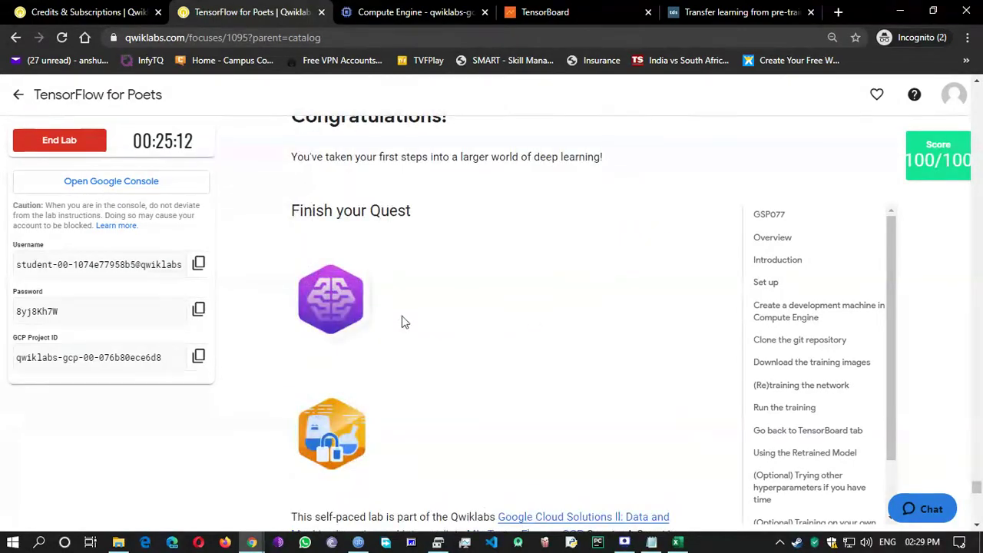
pyautogui.scroll(-12, 499, 338)
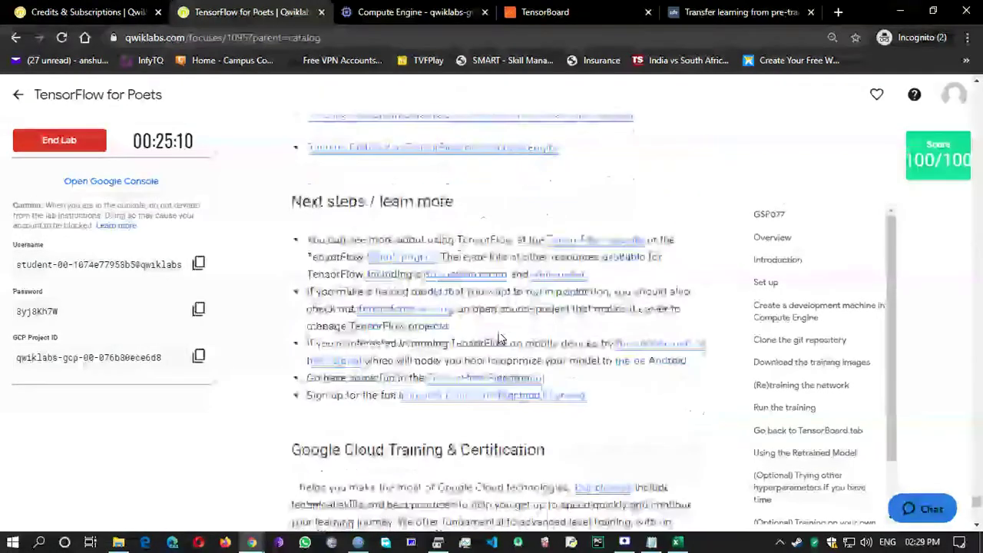
pyautogui.scroll(-1, 499, 338)
pyautogui.scroll(20, 499, 335)
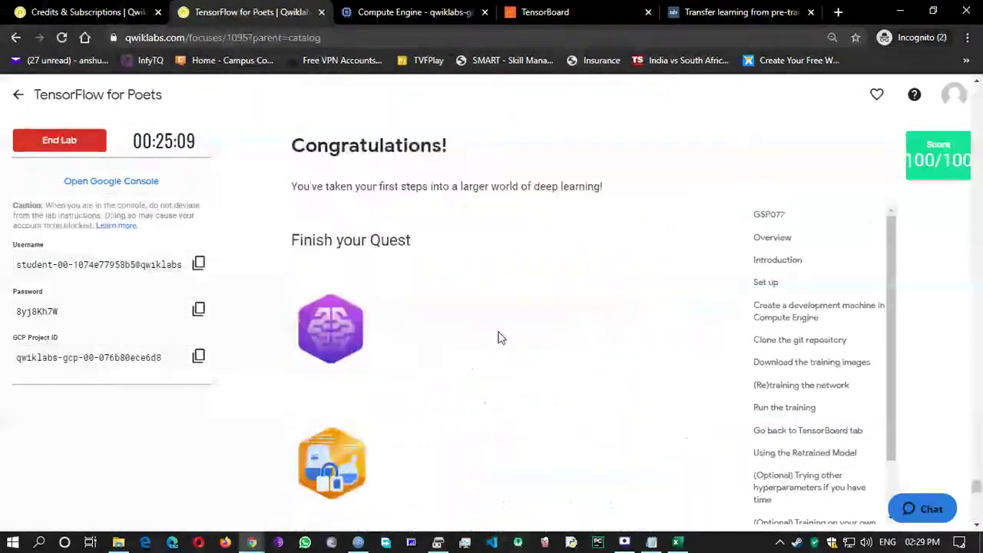
# Step: Skim back through the lab instructions from Using the Retrained Model to the TensorFlow for Poets title
pyautogui.scroll(15, 498, 332)
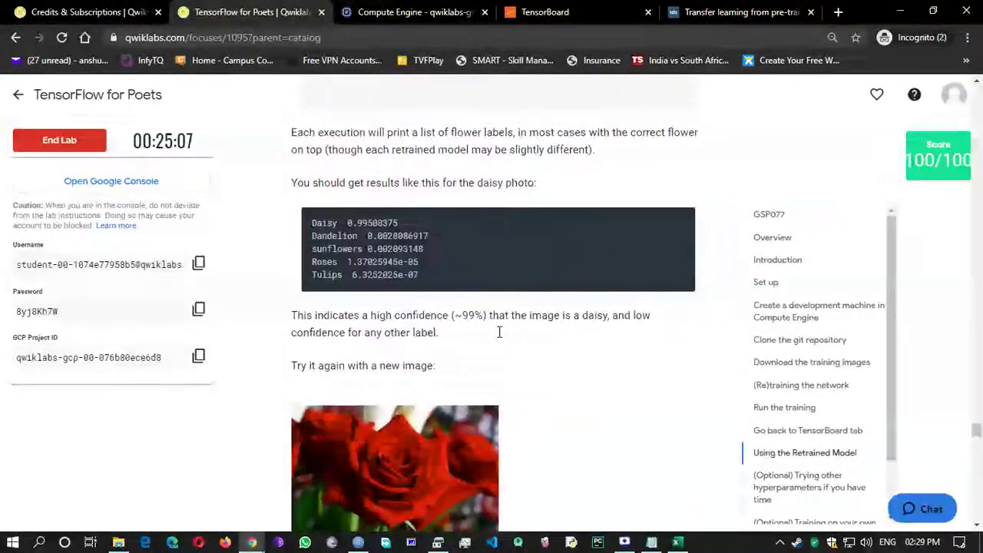
pyautogui.scroll(15, 499, 338)
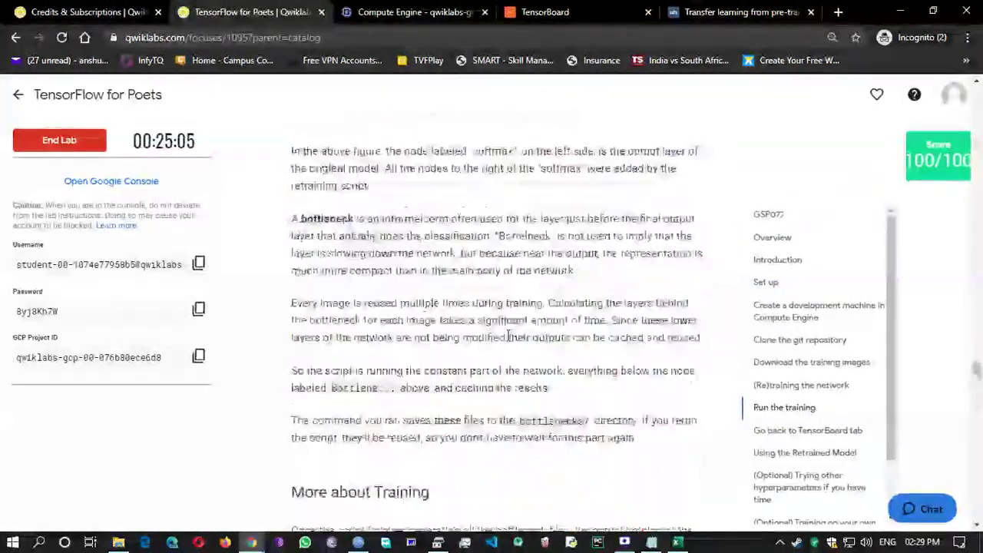
pyautogui.scroll(15, 499, 330)
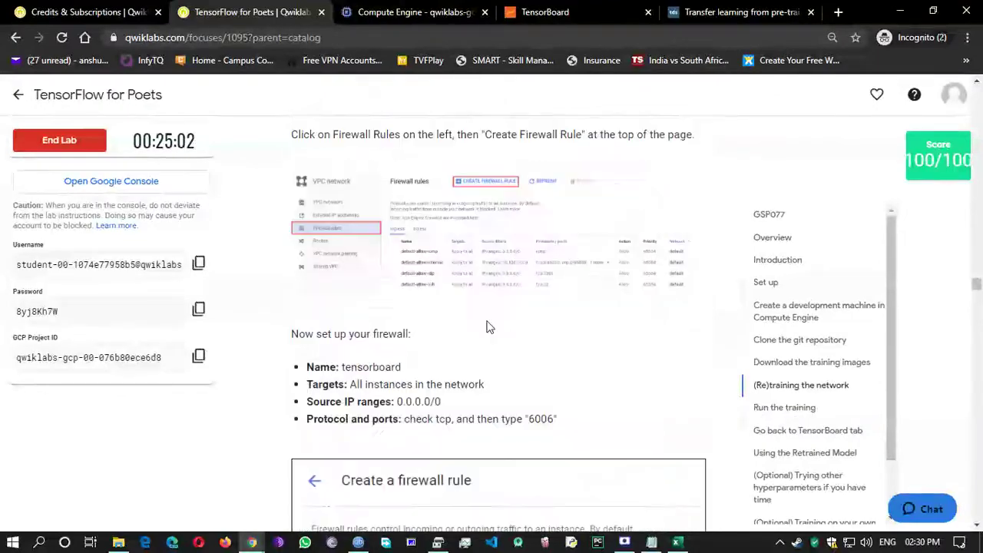
pyautogui.scroll(15, 485, 326)
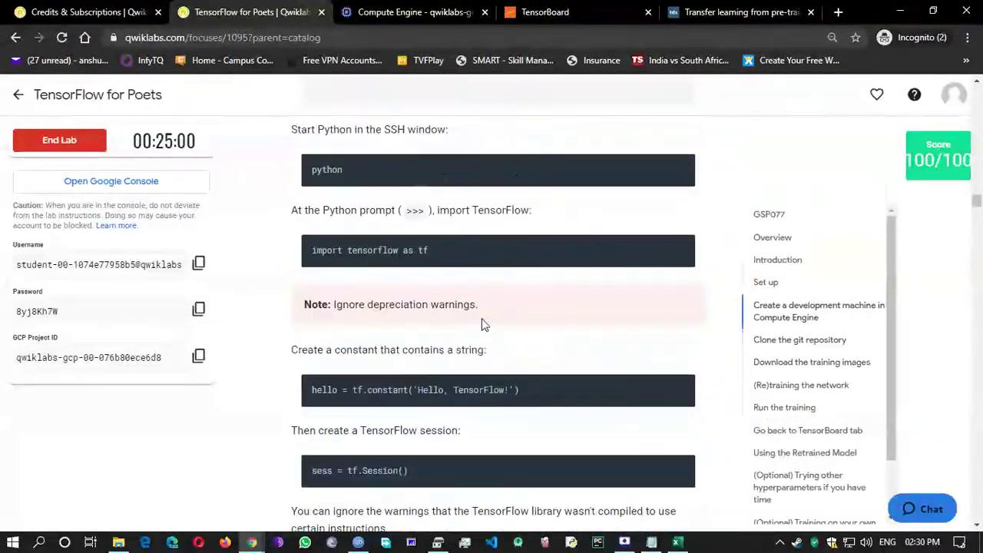
pyautogui.scroll(15, 483, 319)
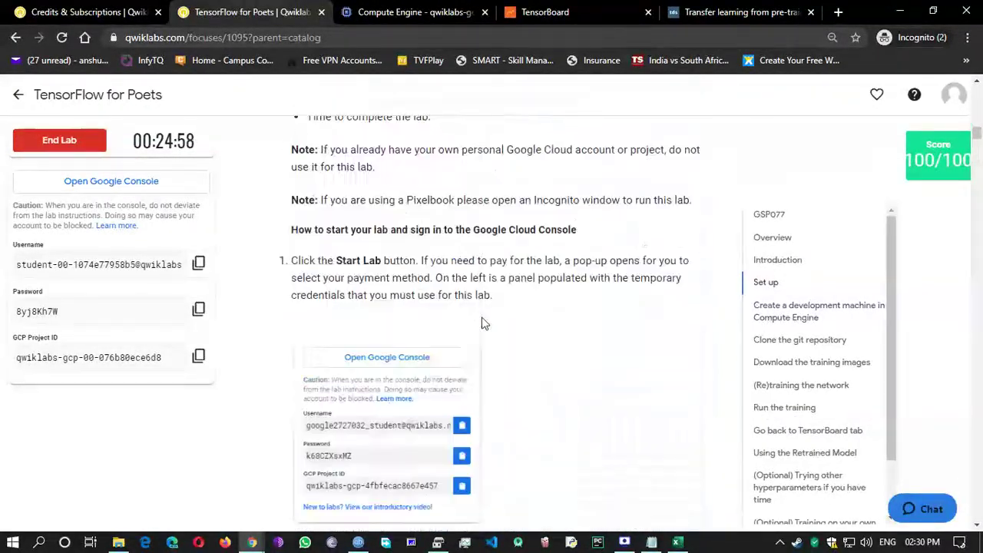
pyautogui.scroll(10, 483, 323)
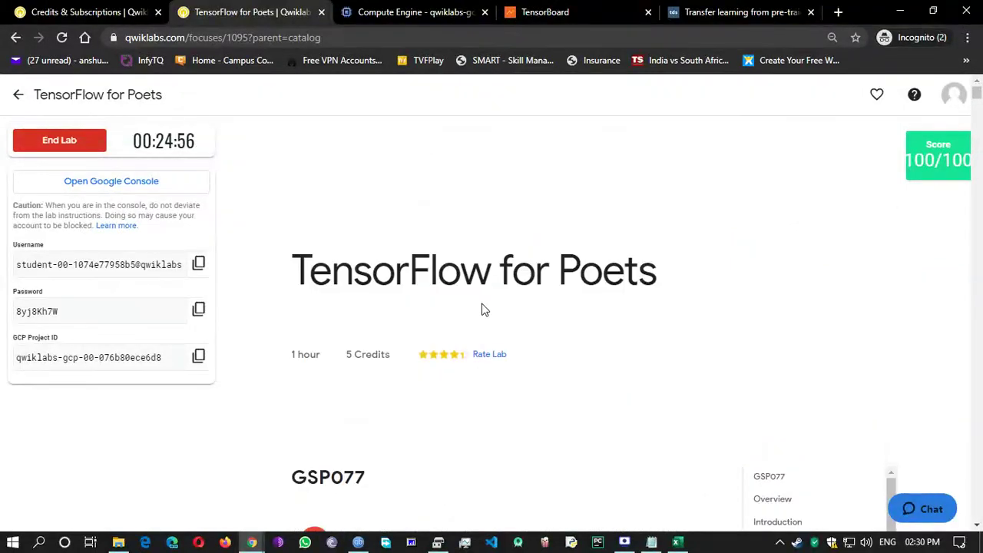
# Step: Review the smoothed scalar charts in TensorBoard and close the transfer learning article
pyautogui.click(536, 14)
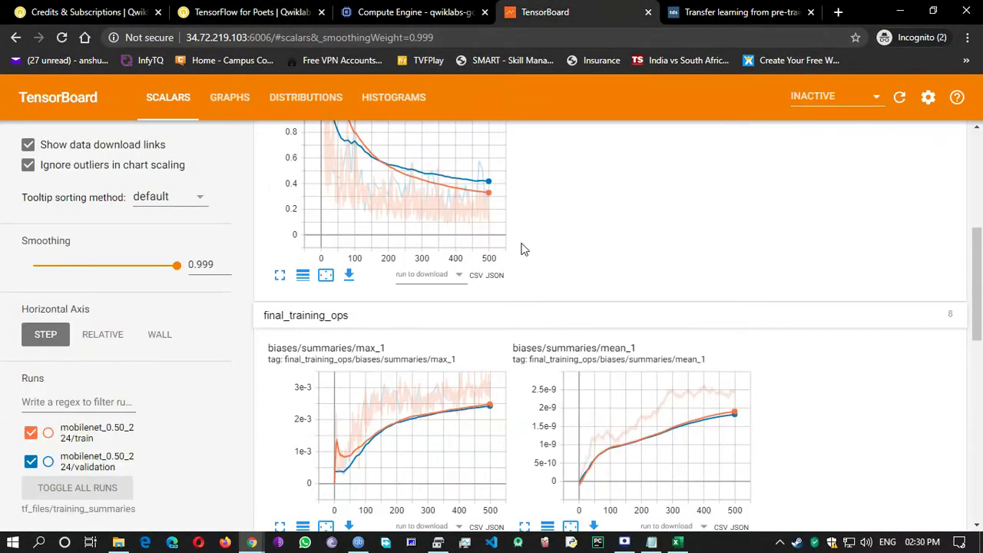
pyautogui.scroll(-3, 519, 254)
pyautogui.scroll(10, 530, 246)
pyautogui.scroll(-1, 430, 269)
pyautogui.scroll(-10, 415, 285)
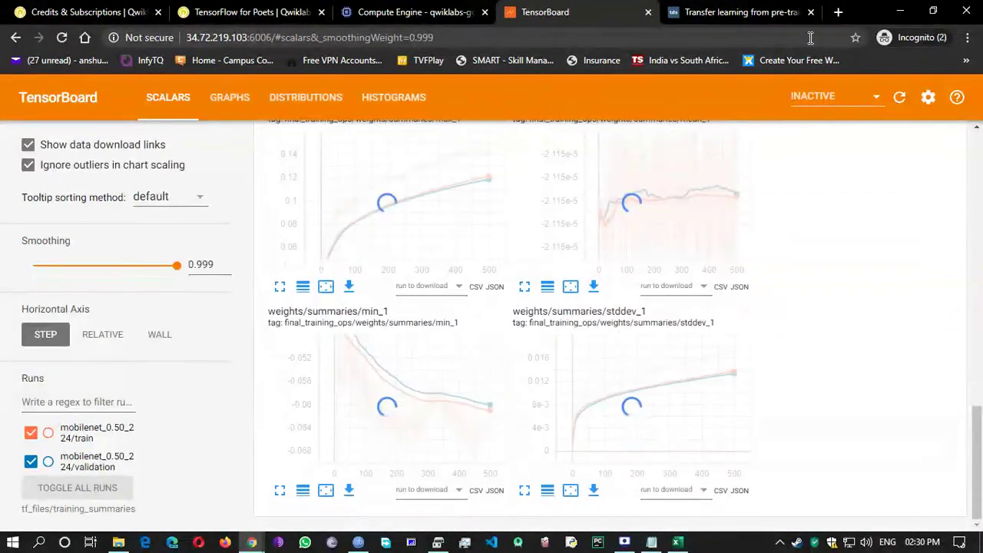
pyautogui.click(811, 12)
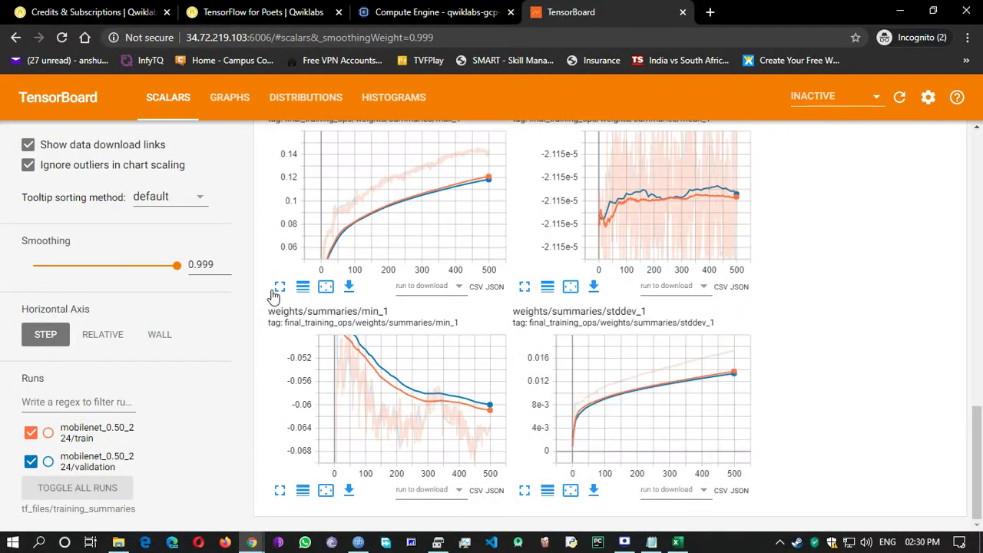
# Step: Examine the TensorBoard request log in the devhost SSH terminal and return to the TensorBoard window
pyautogui.scroll(2, 253, 285)
pyautogui.moveTo(256, 544)
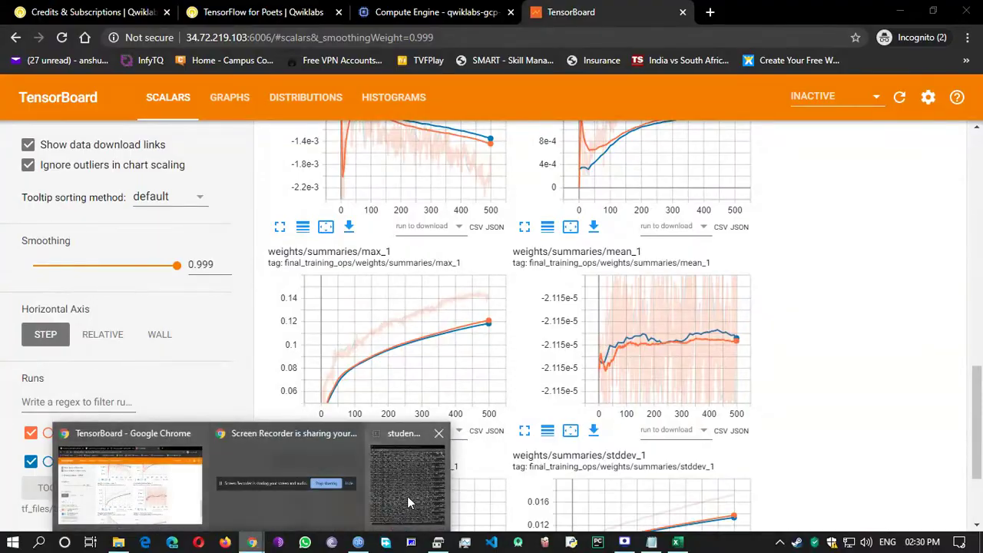
pyautogui.click(407, 496)
pyautogui.scroll(10, 643, 338)
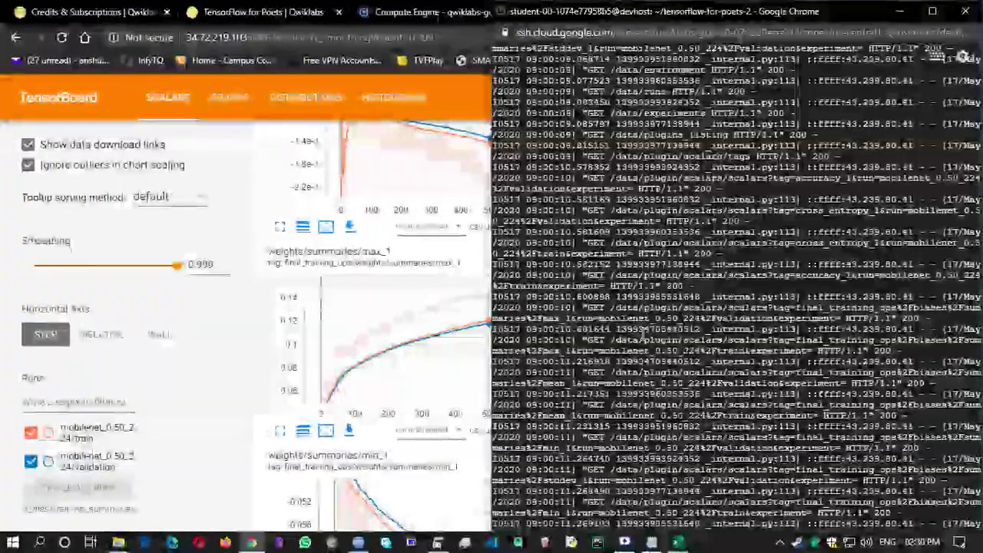
pyautogui.scroll(10, 643, 332)
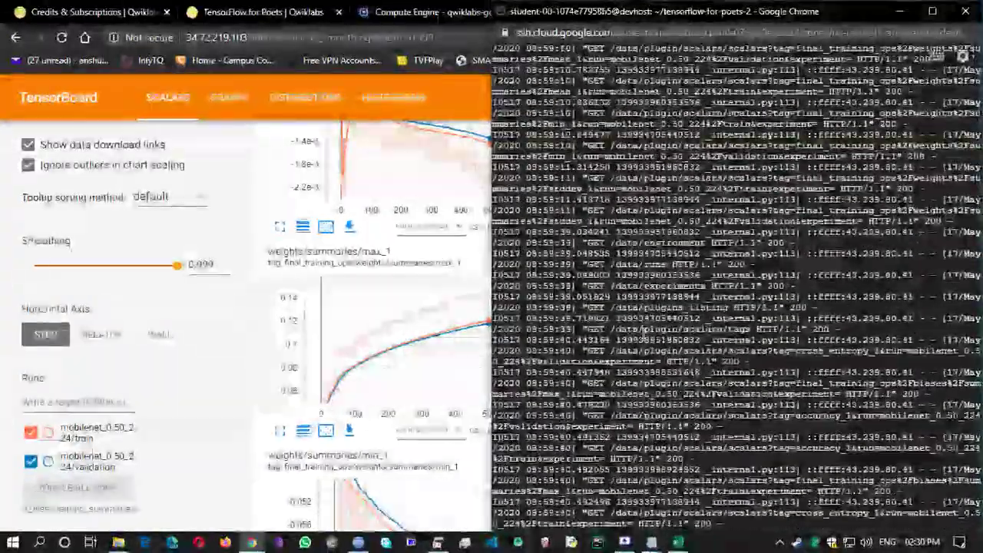
pyautogui.scroll(-8, 646, 331)
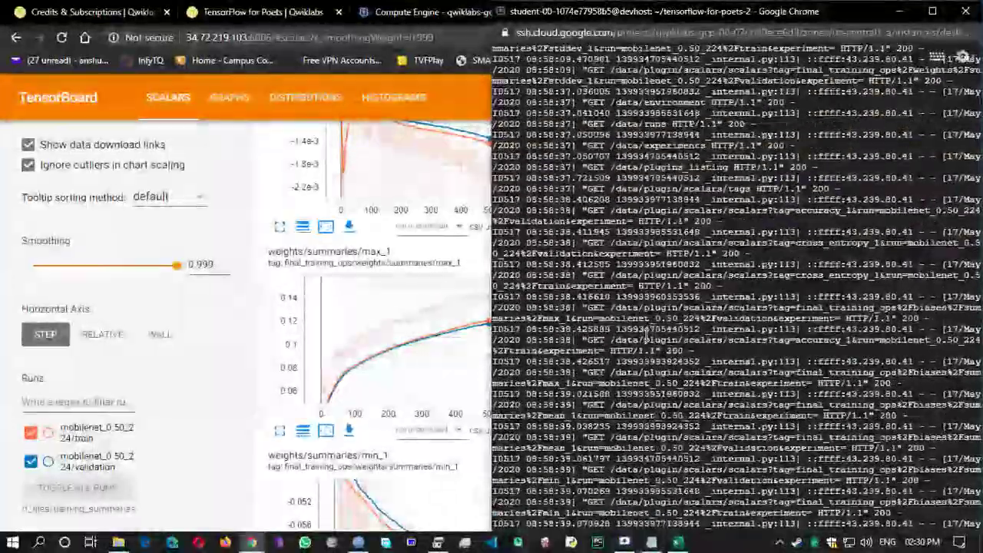
pyautogui.scroll(-20, 661, 330)
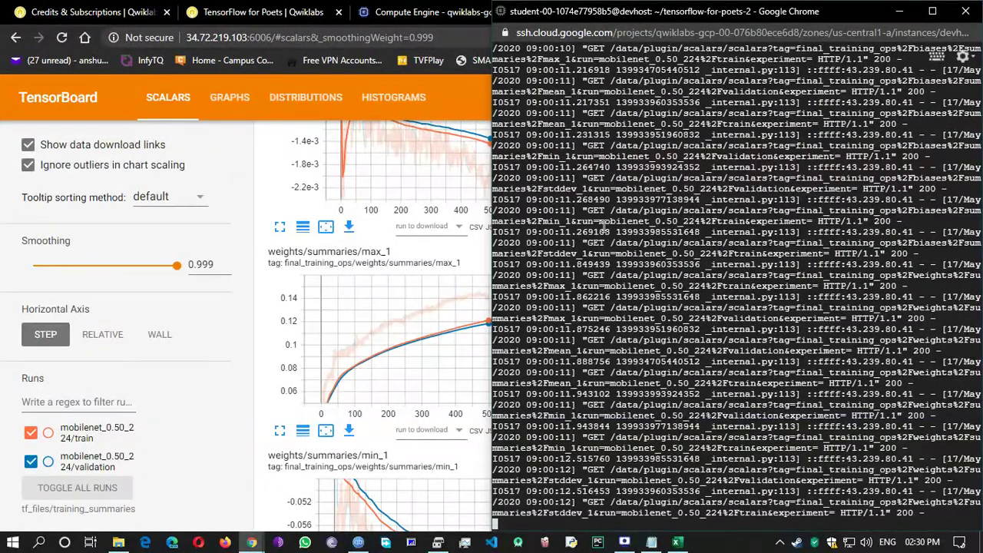
pyautogui.click(261, 169)
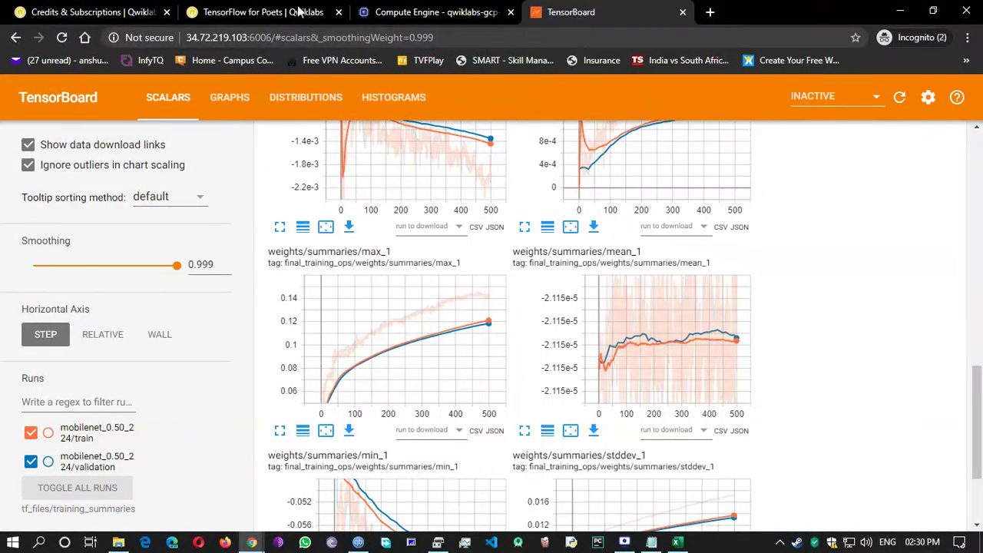
# Step: Open the Google Cloud Platform home dashboard and review the project info, Compute Engine, APIs and billing cards
pyautogui.click(261, 11)
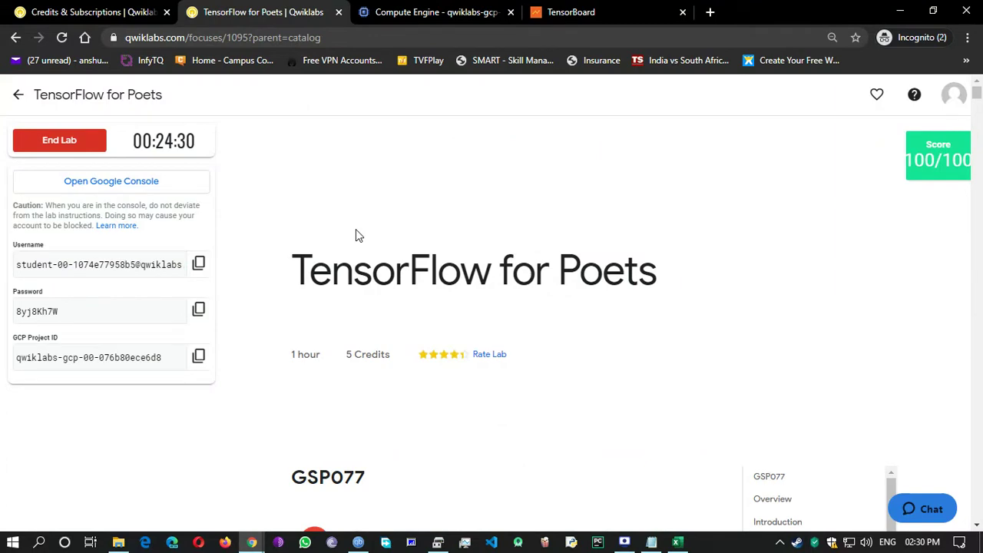
pyautogui.click(400, 11)
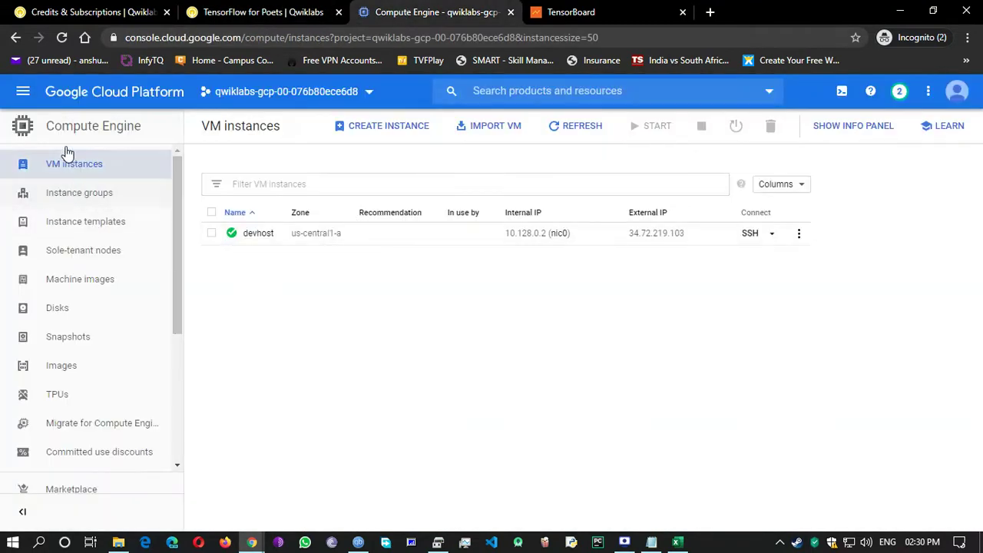
pyautogui.click(23, 91)
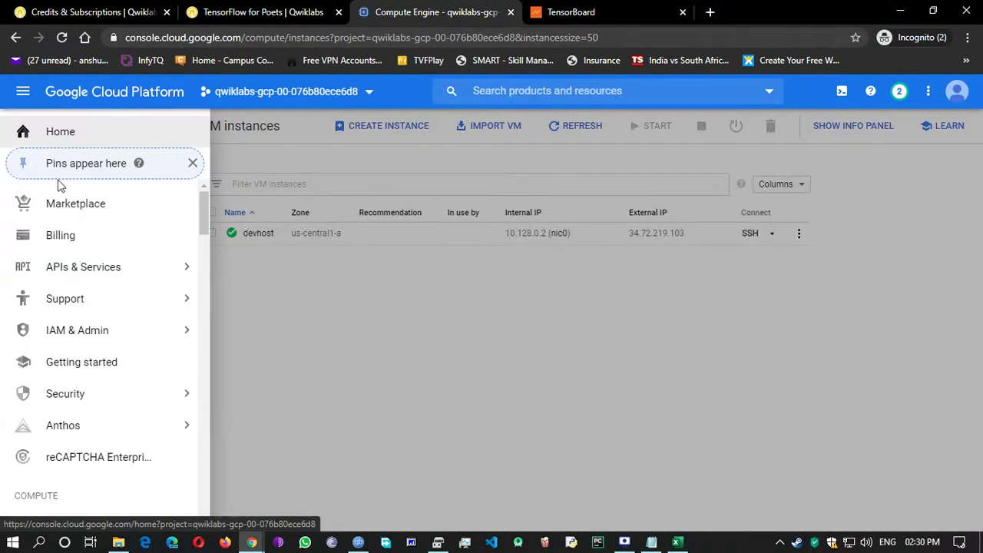
pyautogui.click(49, 144)
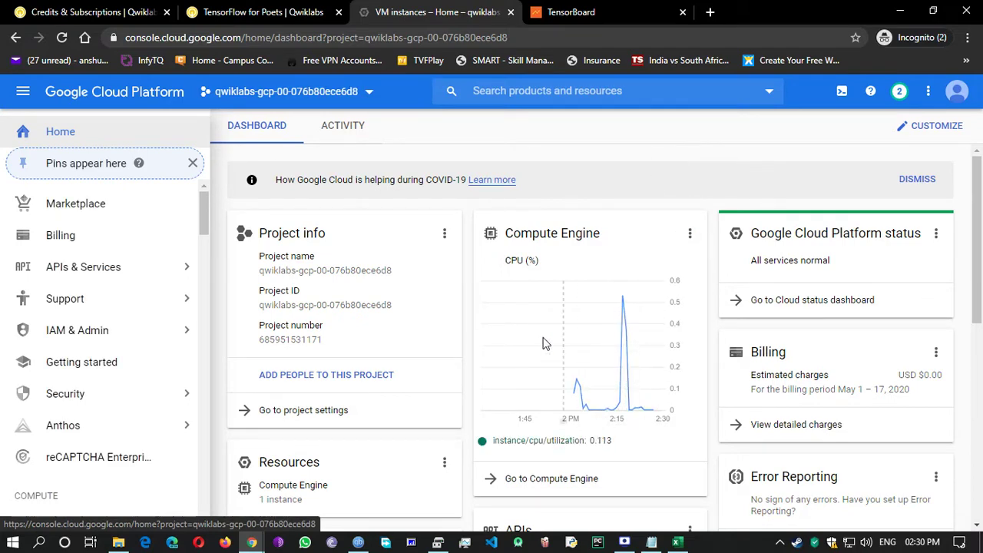
pyautogui.scroll(-1, 645, 431)
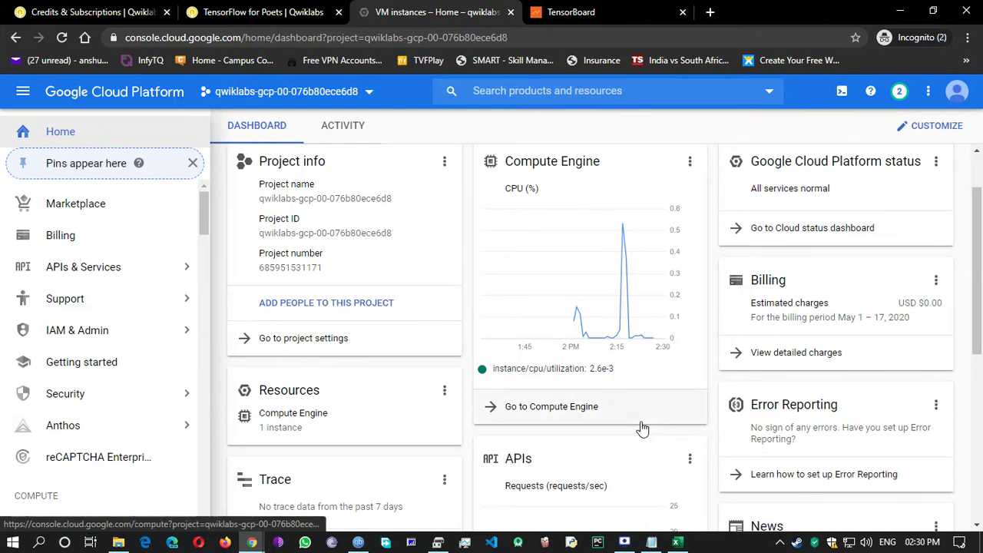
pyautogui.scroll(-3, 637, 435)
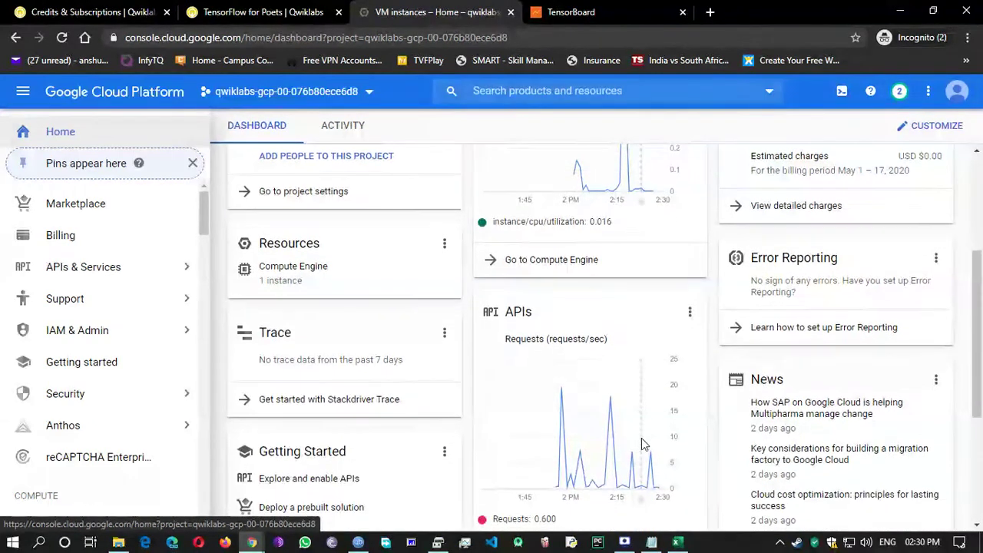
pyautogui.scroll(-1, 644, 446)
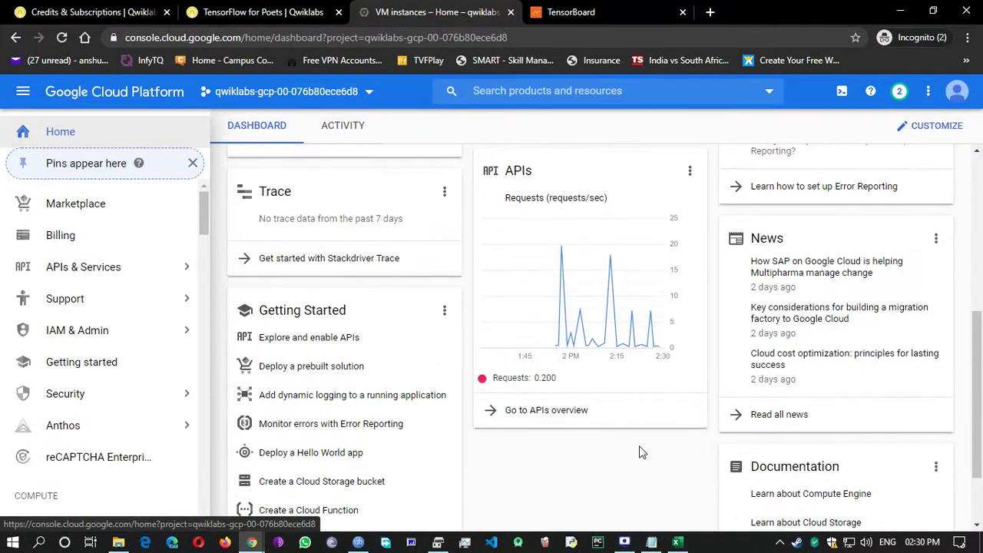
pyautogui.scroll(-1, 640, 453)
pyautogui.scroll(5, 640, 453)
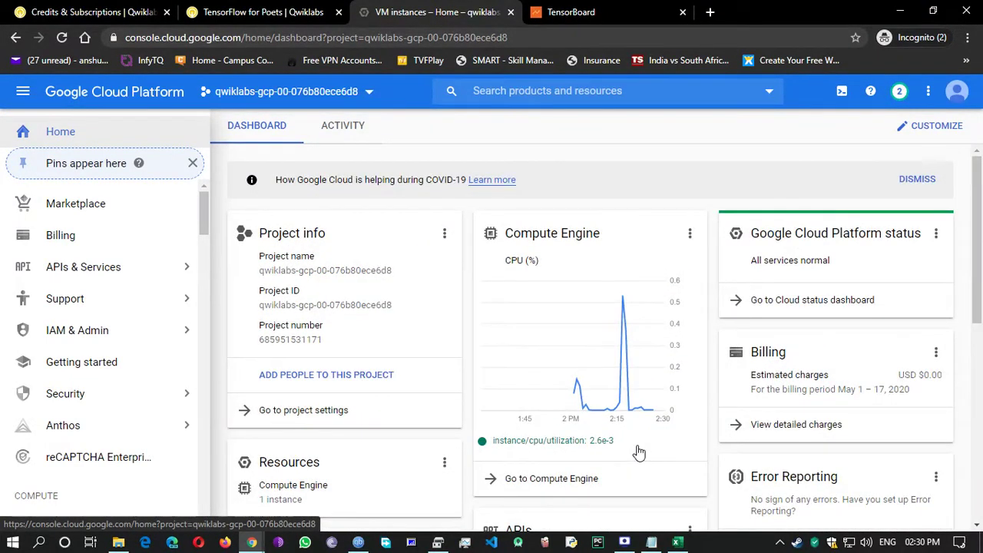
# Step: Open the Google Cloud Marketplace and browse its featured solutions, COVID-19 datasets and virtual machines
pyautogui.click(87, 204)
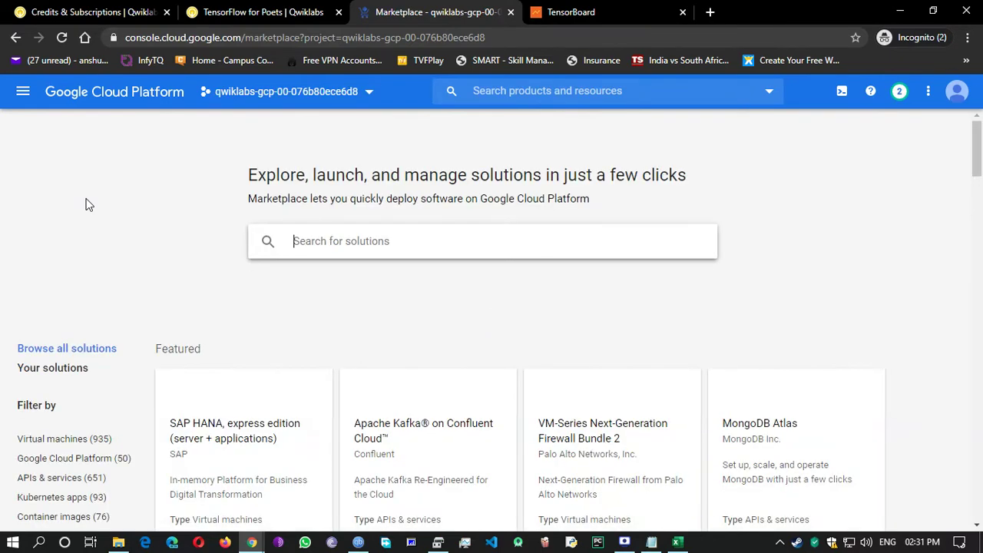
pyautogui.scroll(-4, 329, 380)
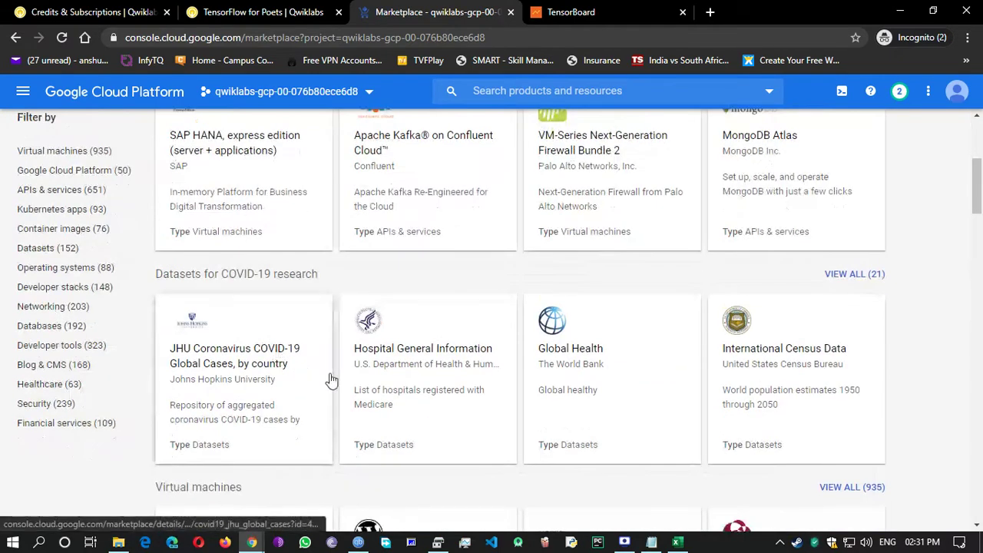
pyautogui.scroll(-3, 347, 382)
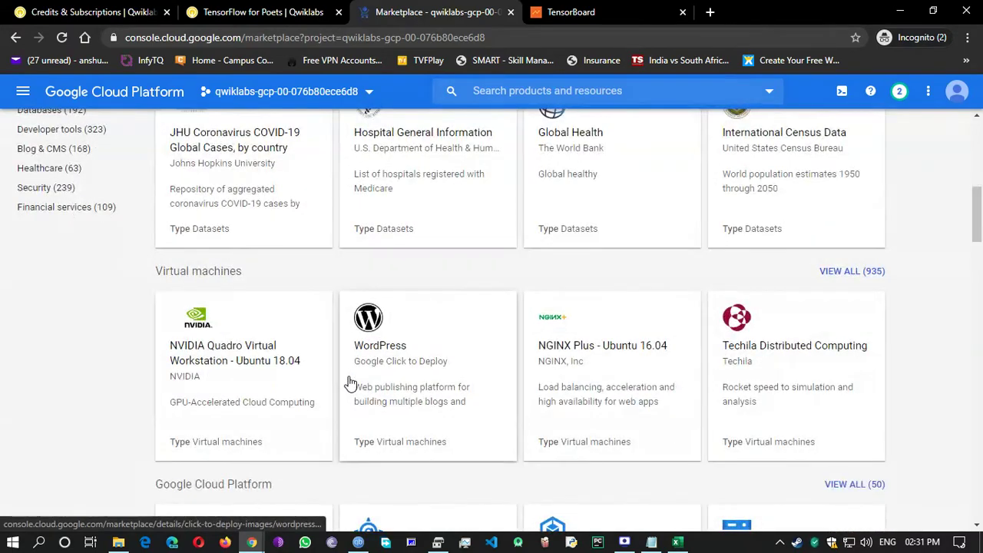
# Step: Browse the COVID-19 datasets, virtual machines and Google Cloud Platform listings in the Marketplace
pyautogui.scroll(2, 349, 382)
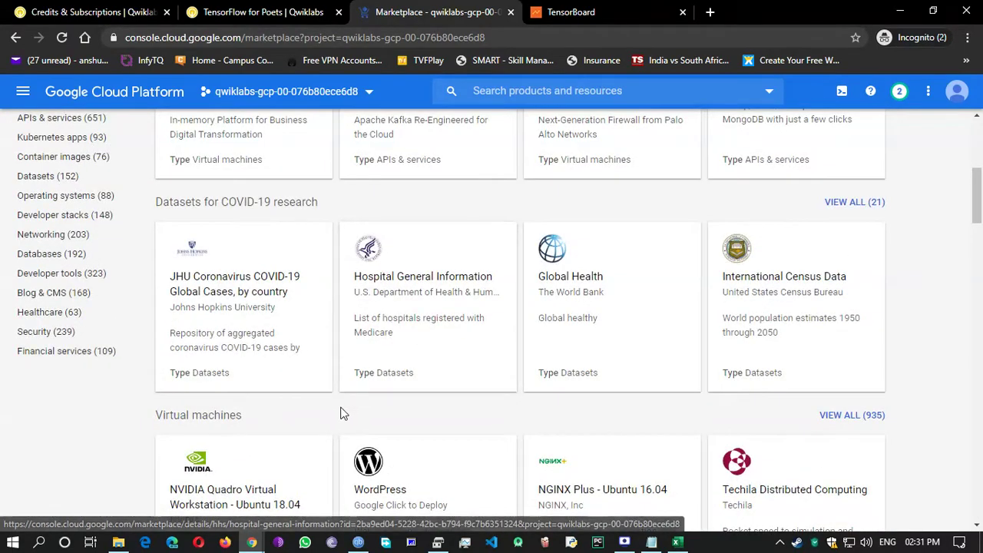
pyautogui.scroll(-5, 343, 411)
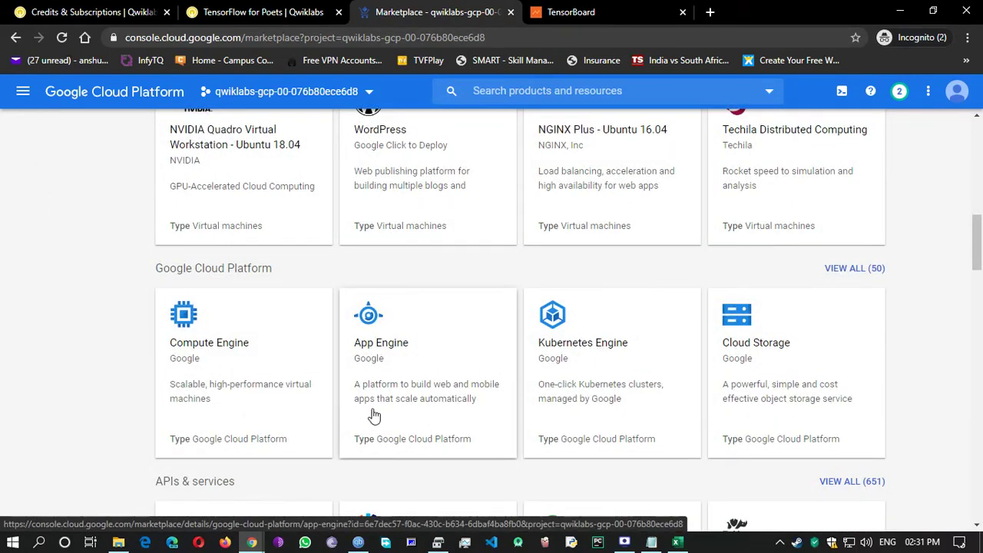
pyautogui.scroll(1, 376, 415)
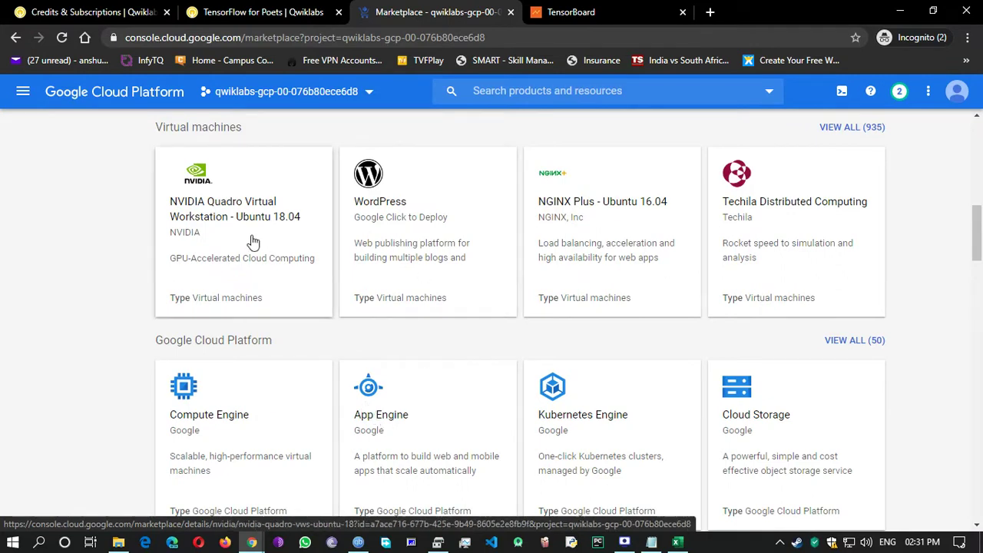
pyautogui.scroll(-3, 259, 265)
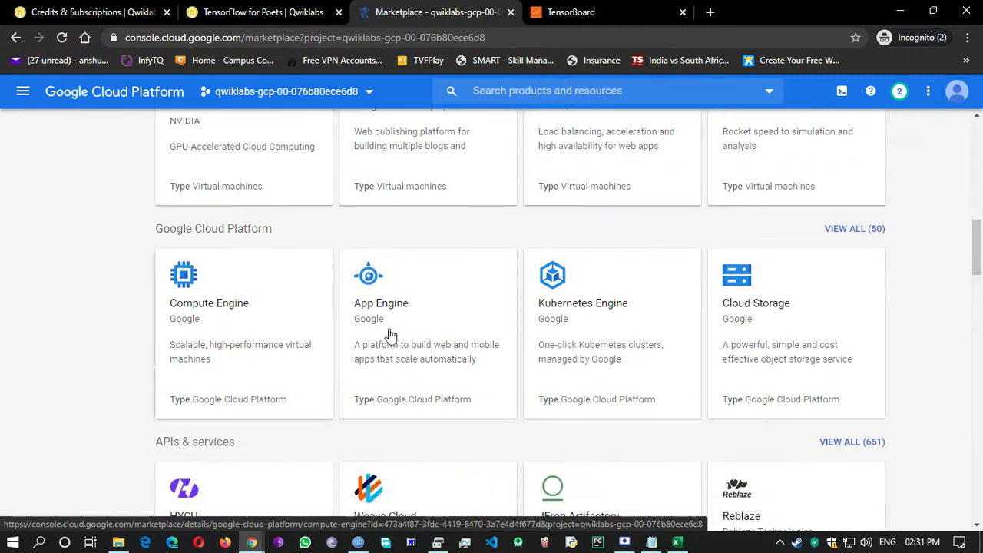
# Step: Browse the Marketplace categories from operating systems and developer stacks to financial services, and glance at the TensorFlow for Poets lab page
pyautogui.scroll(-6, 591, 374)
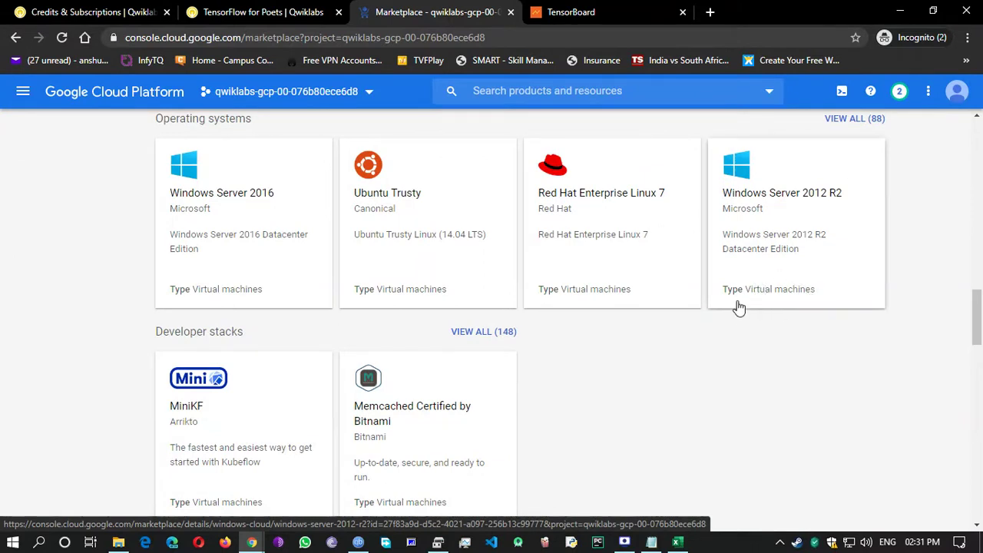
pyautogui.scroll(-1, 581, 374)
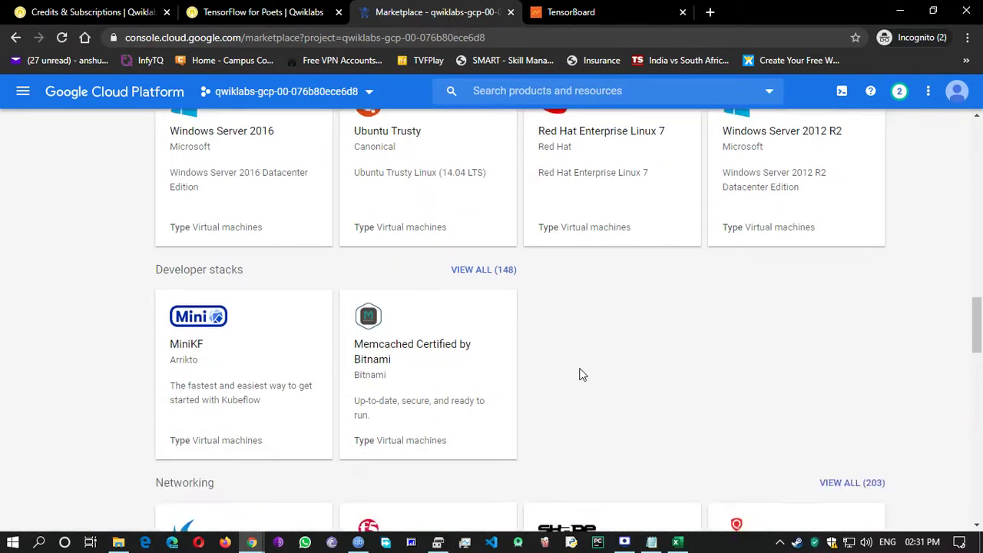
pyautogui.scroll(1, 582, 374)
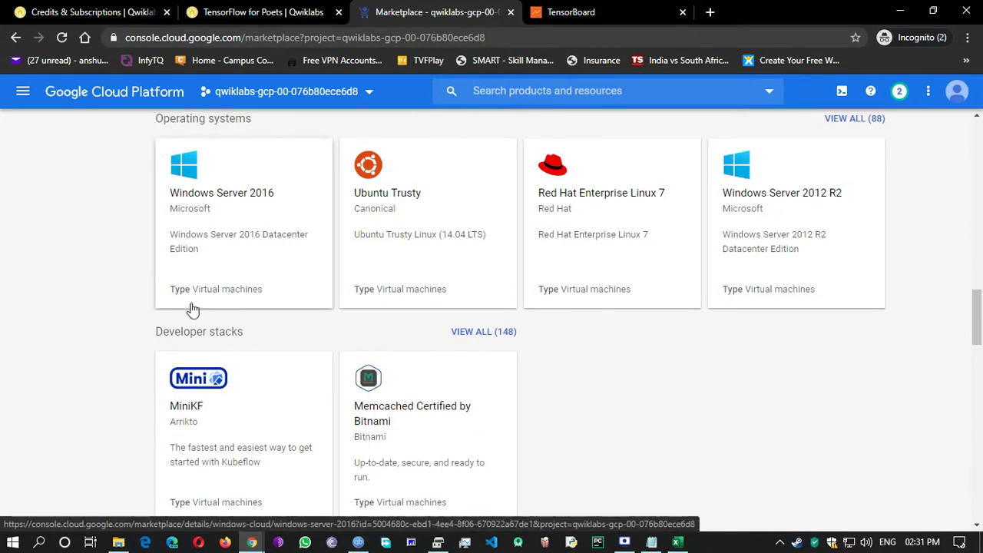
pyautogui.scroll(-1, 177, 330)
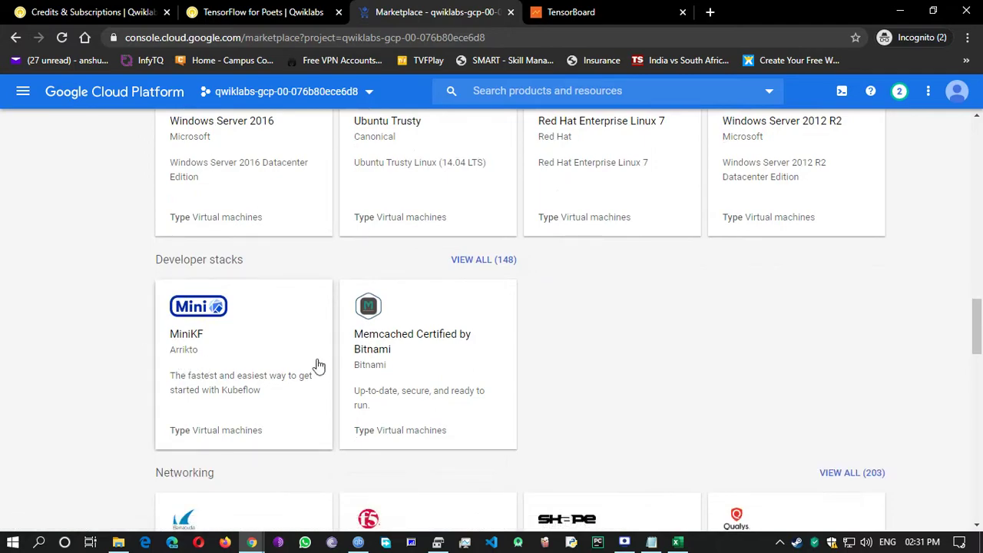
pyautogui.scroll(-5, 487, 380)
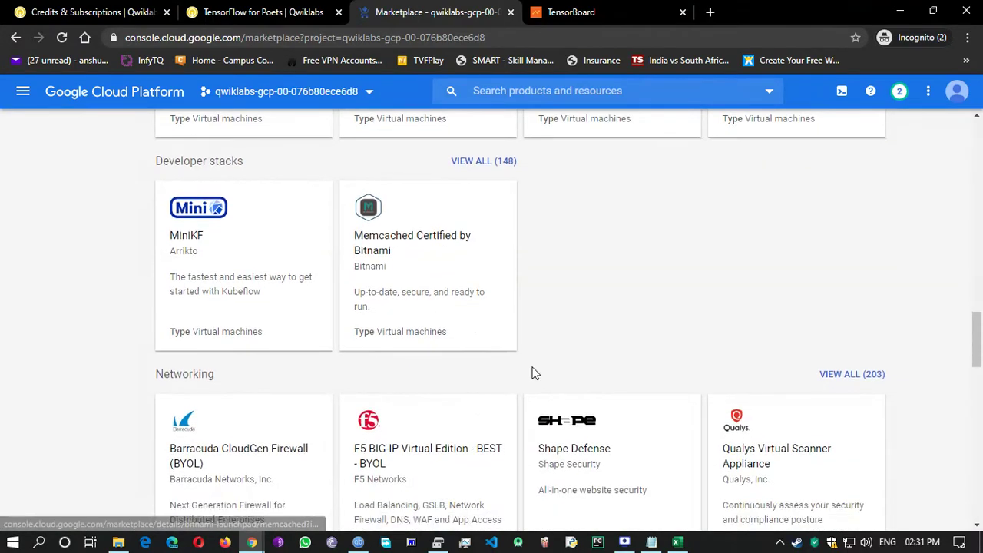
pyautogui.scroll(-10, 535, 370)
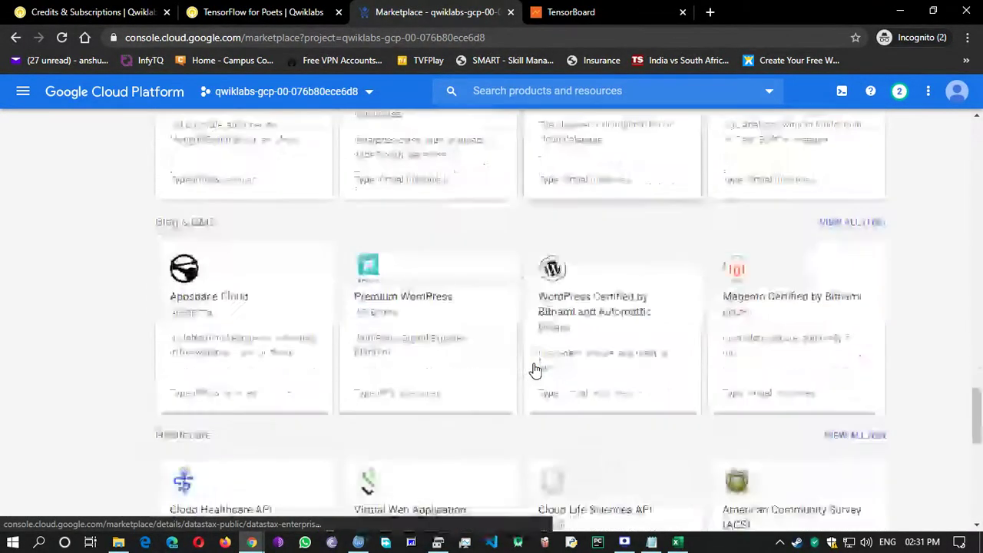
pyautogui.scroll(-1, 535, 370)
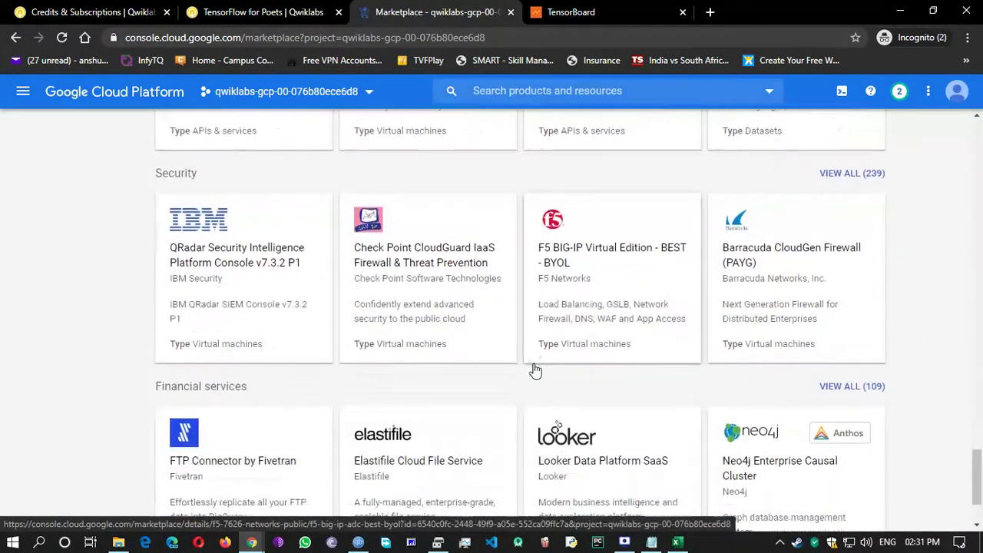
pyautogui.scroll(-2, 535, 370)
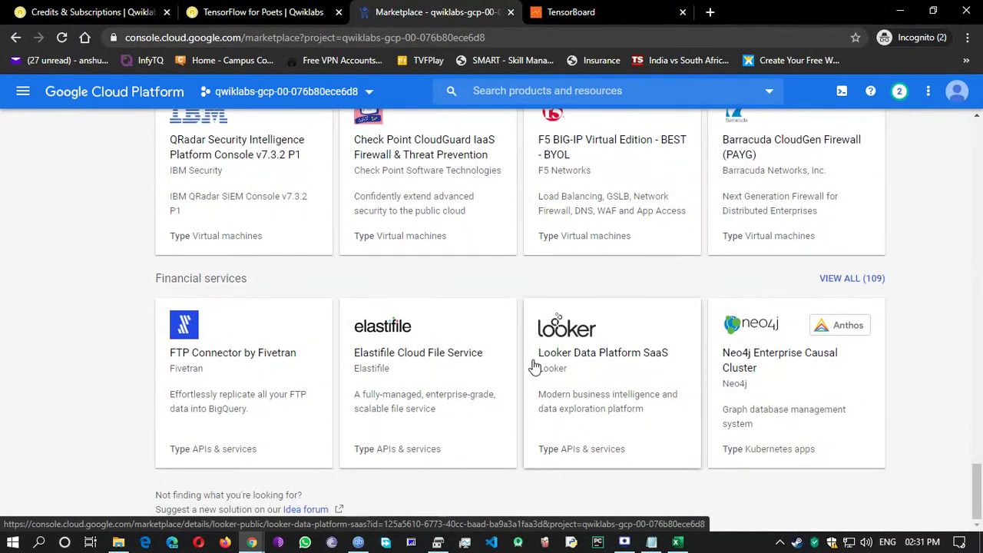
pyautogui.scroll(20, 535, 370)
pyautogui.scroll(12, 530, 361)
pyautogui.click(263, 11)
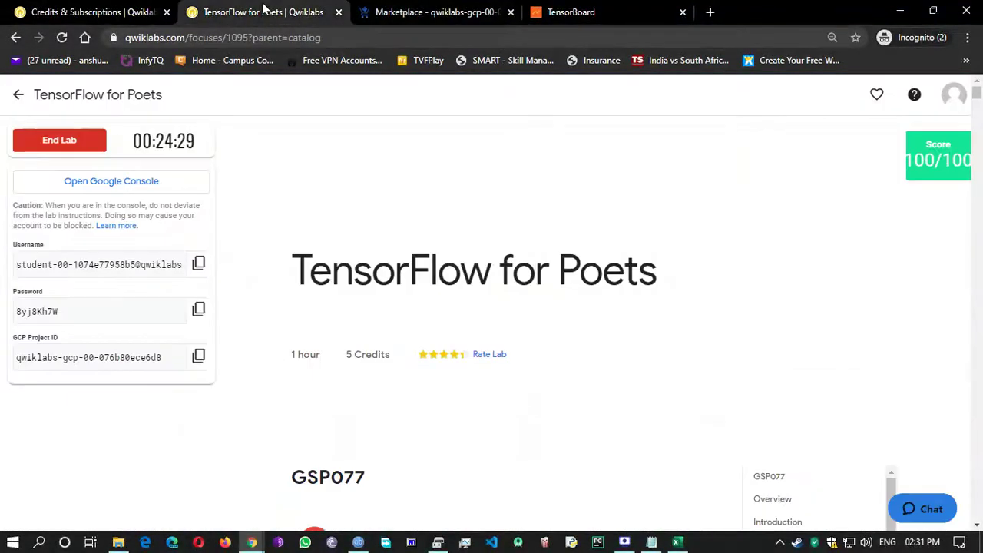
pyautogui.click(423, 12)
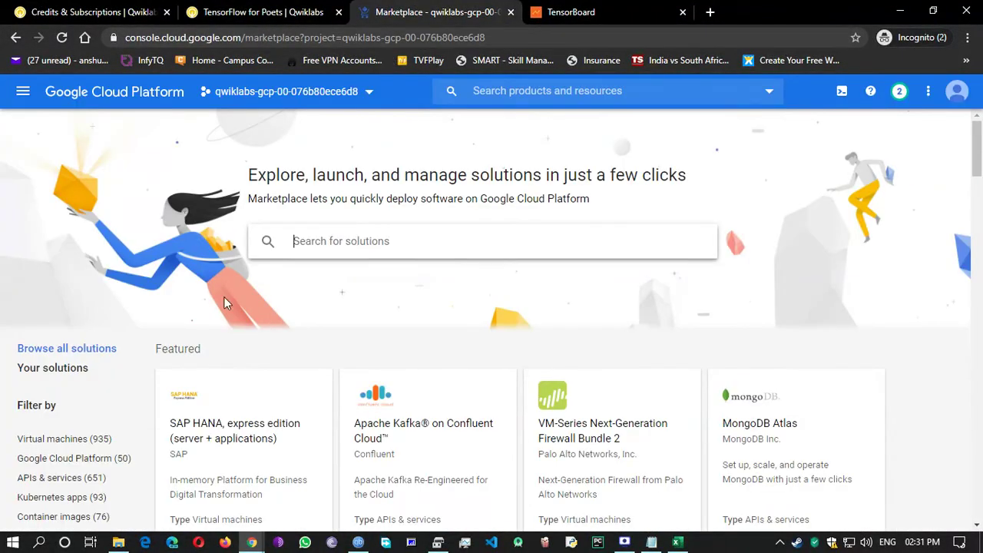
# Step: View the Security Command Center and VPC Service Controls pages of the console's Security section
pyautogui.click(22, 91)
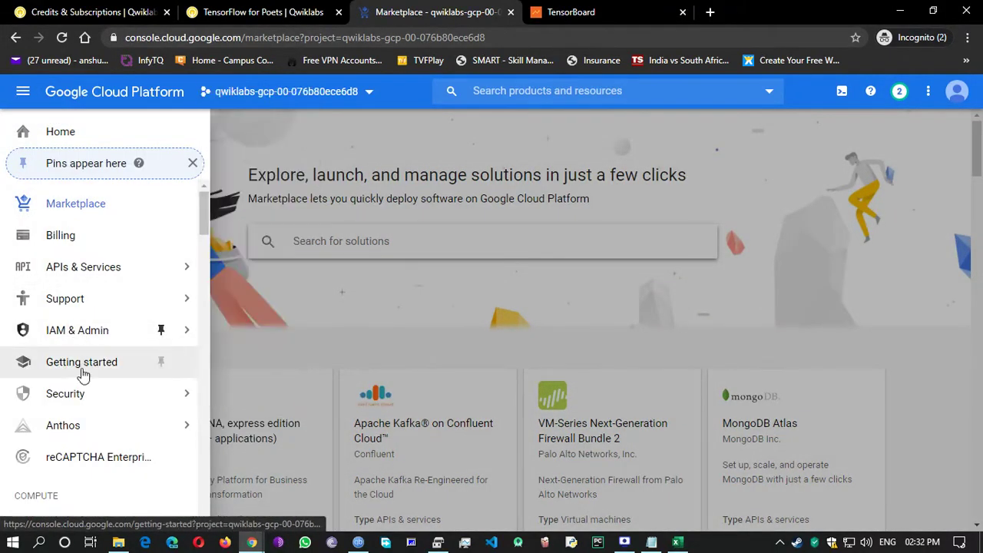
pyautogui.click(77, 403)
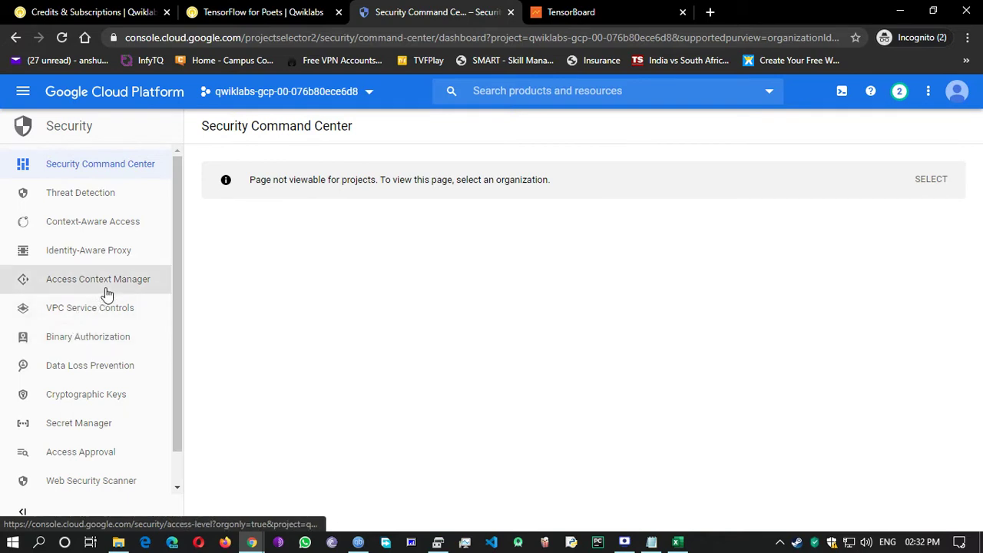
pyautogui.click(85, 319)
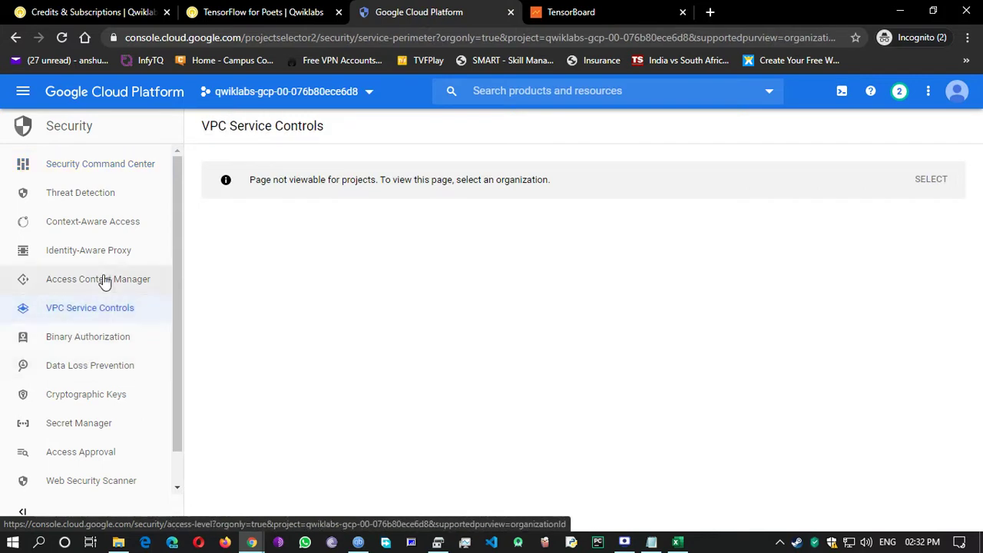
# Step: Open the APIs & Services dashboard and review its traffic, errors and median latency charts and API list
pyautogui.click(24, 96)
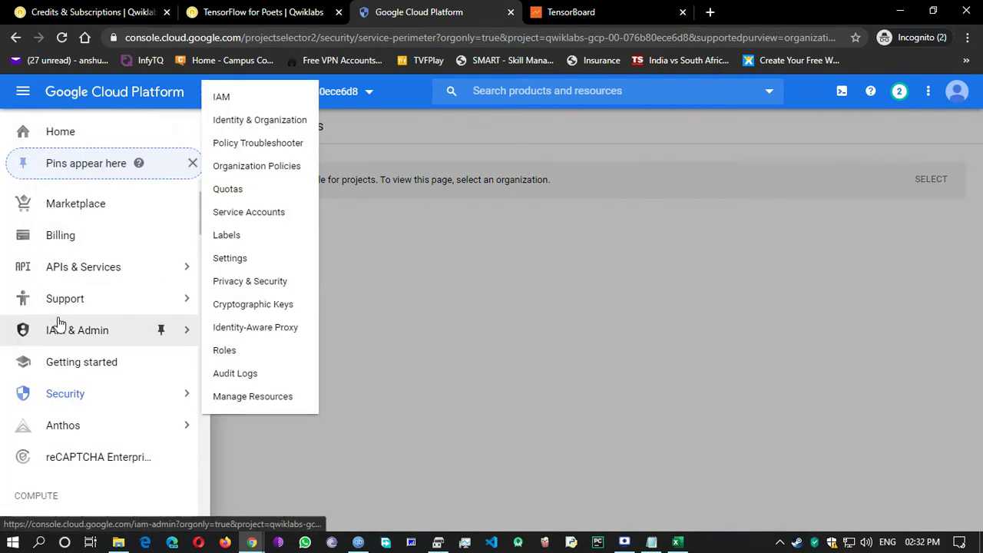
pyautogui.press('Escape')
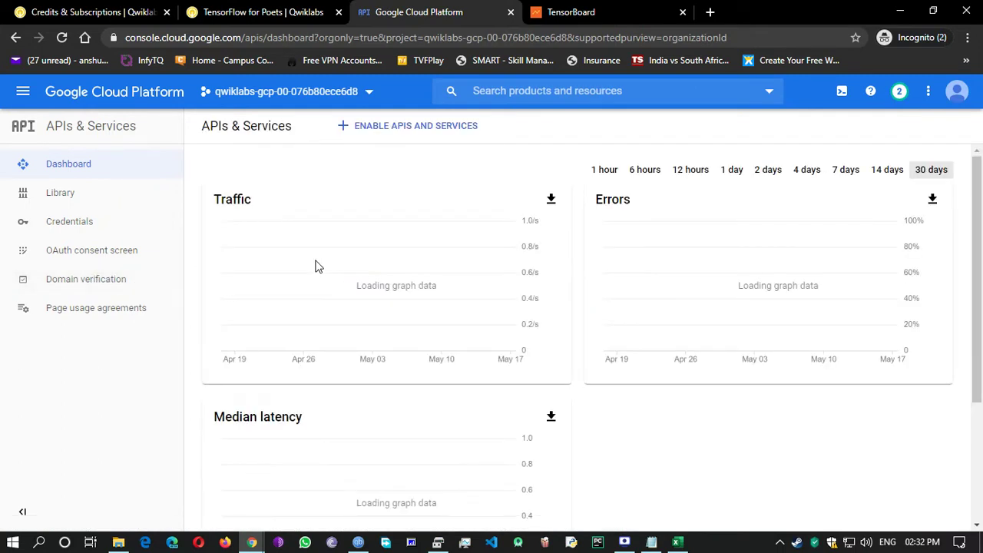
pyautogui.scroll(-6, 324, 261)
pyautogui.scroll(1, 401, 285)
pyautogui.scroll(4, 351, 268)
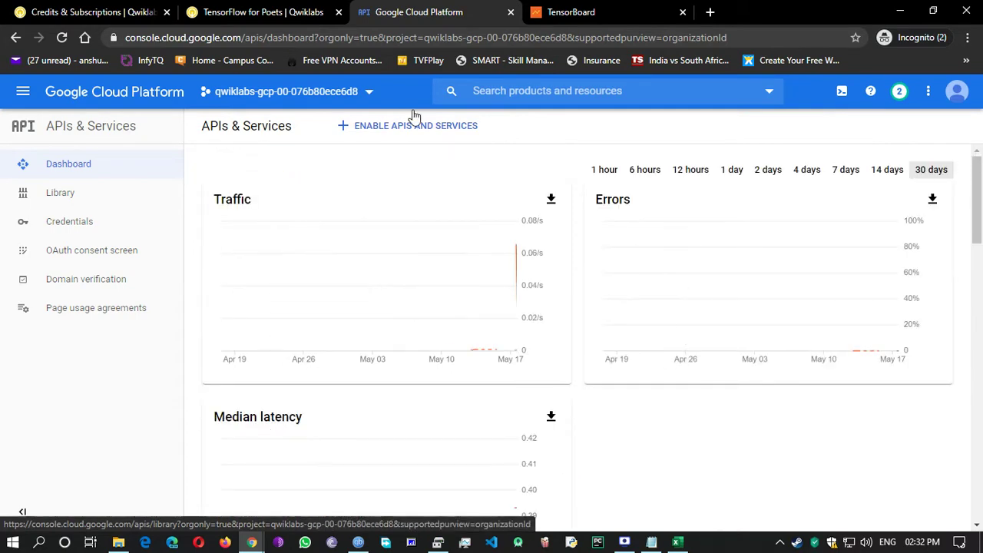
# Step: Refresh the TensorBoard scalar data and check the new requests in the devhost SSH terminal log
pyautogui.click(553, 12)
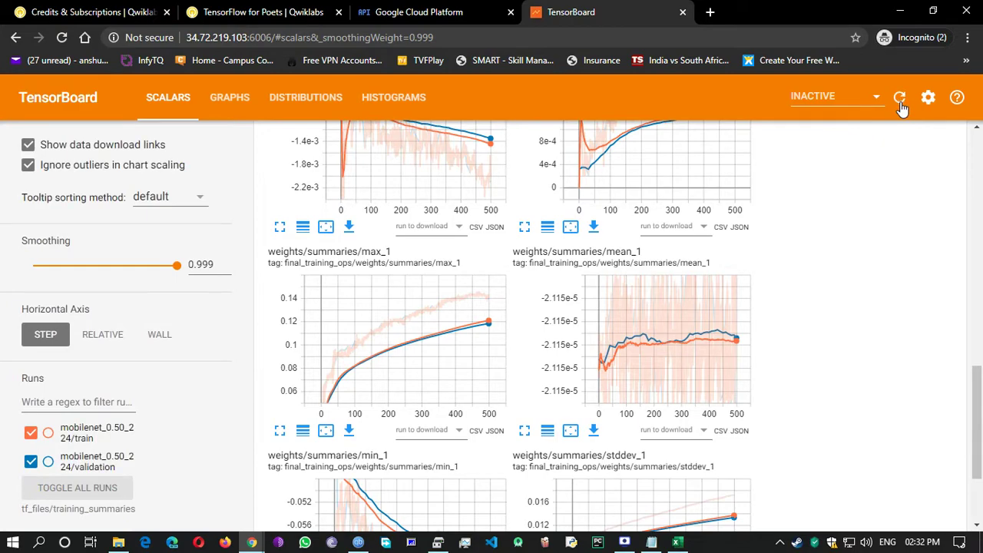
pyautogui.moveTo(252, 542)
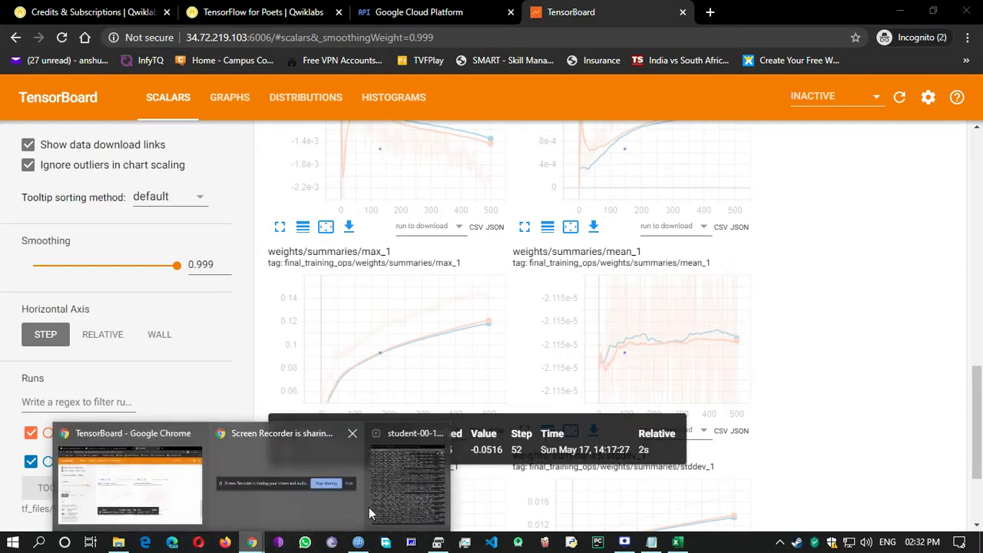
pyautogui.click(397, 500)
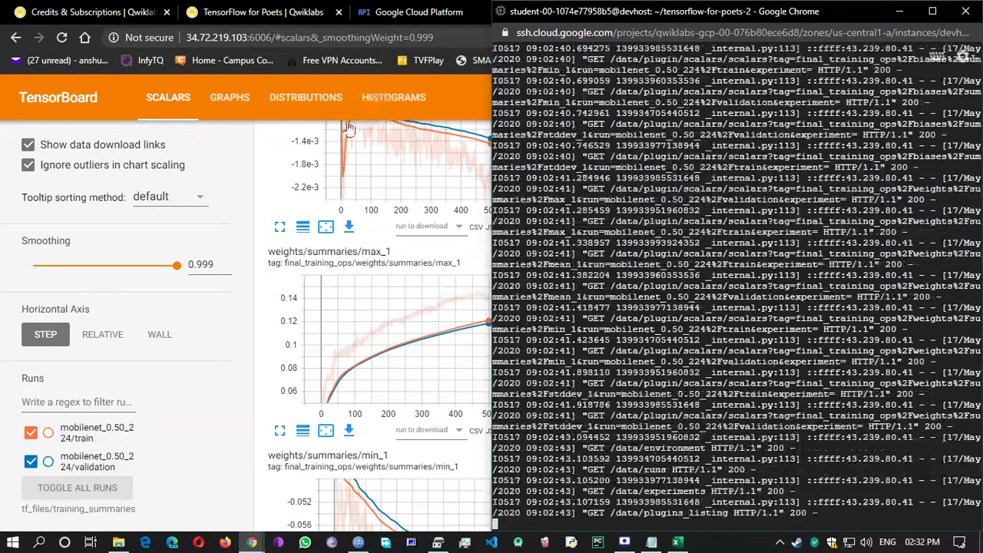
pyautogui.click(260, 170)
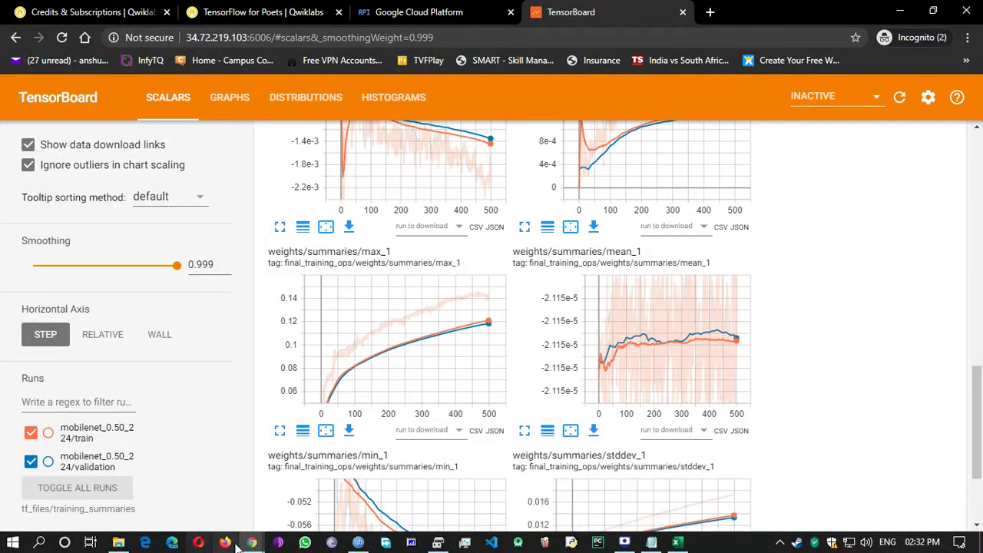
pyautogui.click(397, 500)
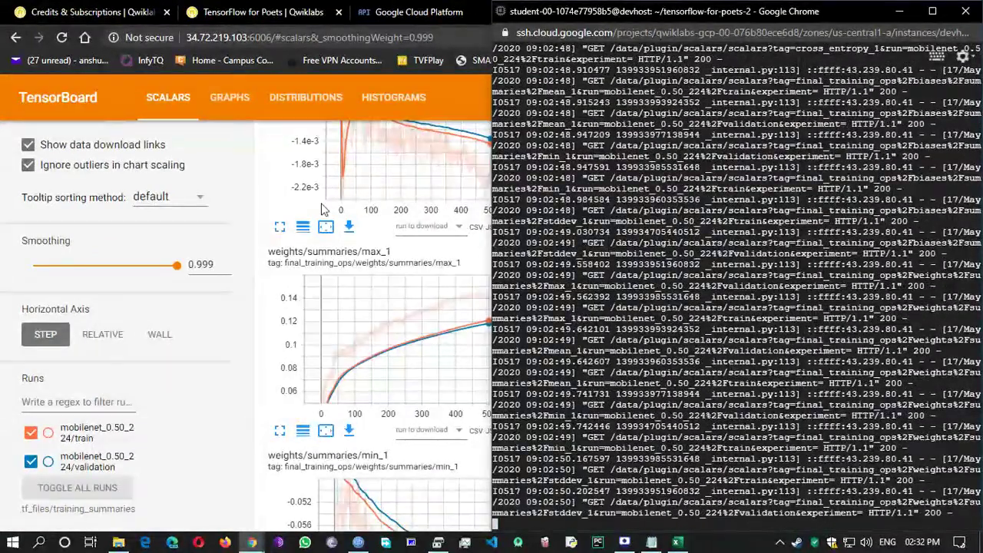
# Step: Reload the whole TensorBoard page and watch the resulting requests in the devhost SSH terminal log
pyautogui.click(62, 37)
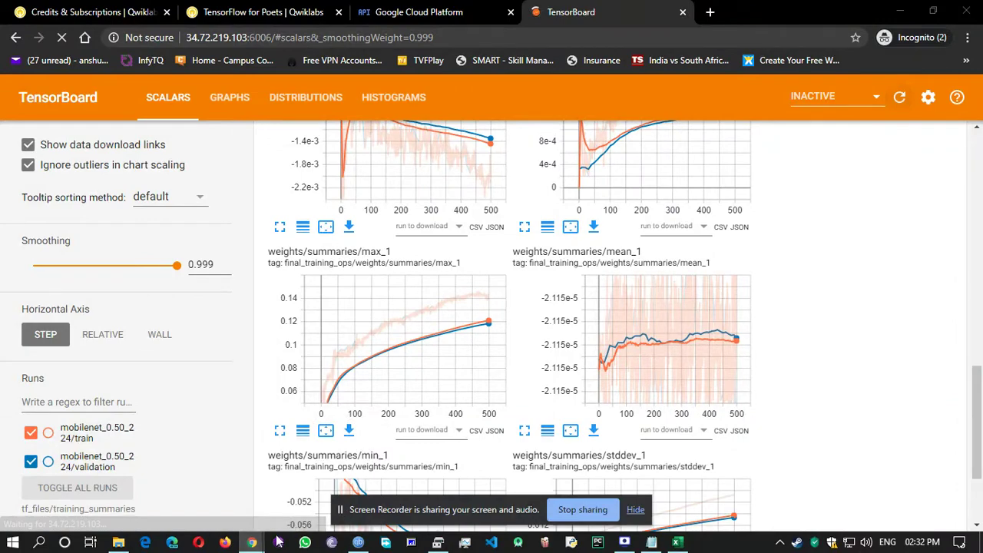
pyautogui.click(636, 510)
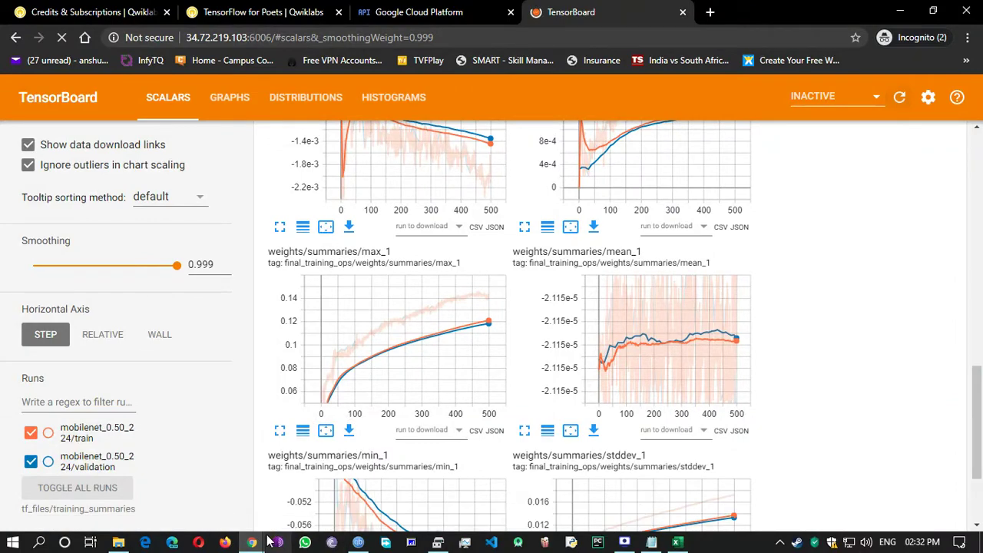
pyautogui.moveTo(253, 543)
pyautogui.click(400, 501)
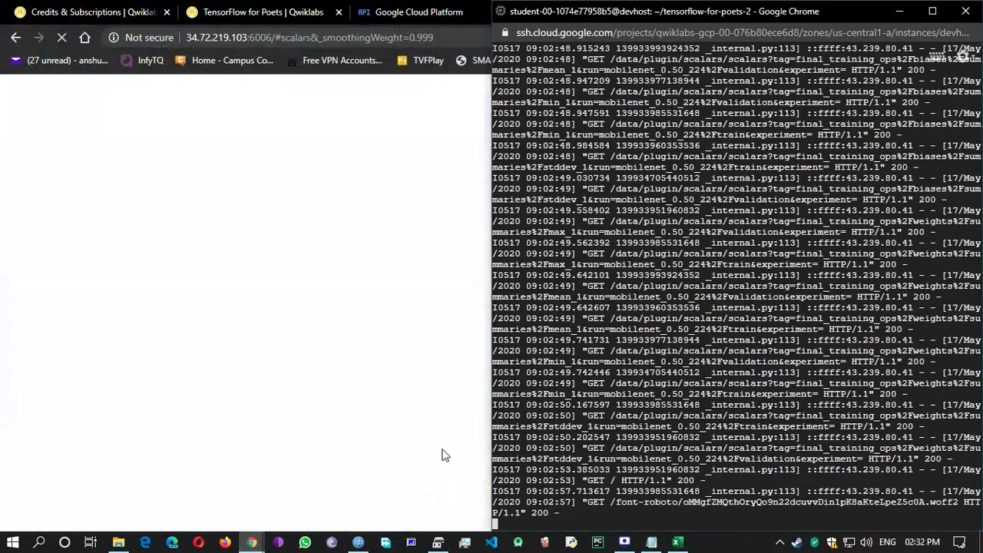
pyautogui.click(398, 276)
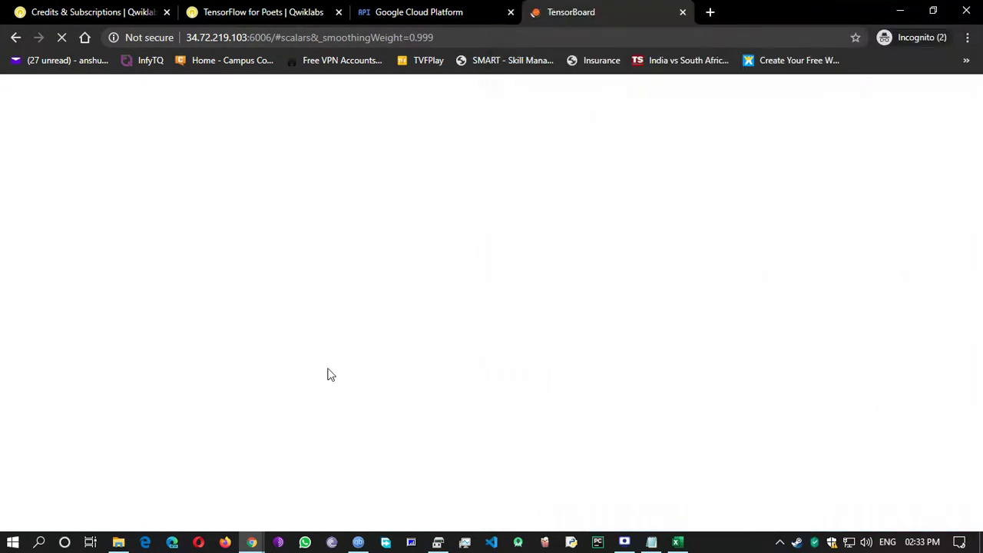
pyautogui.moveTo(255, 546)
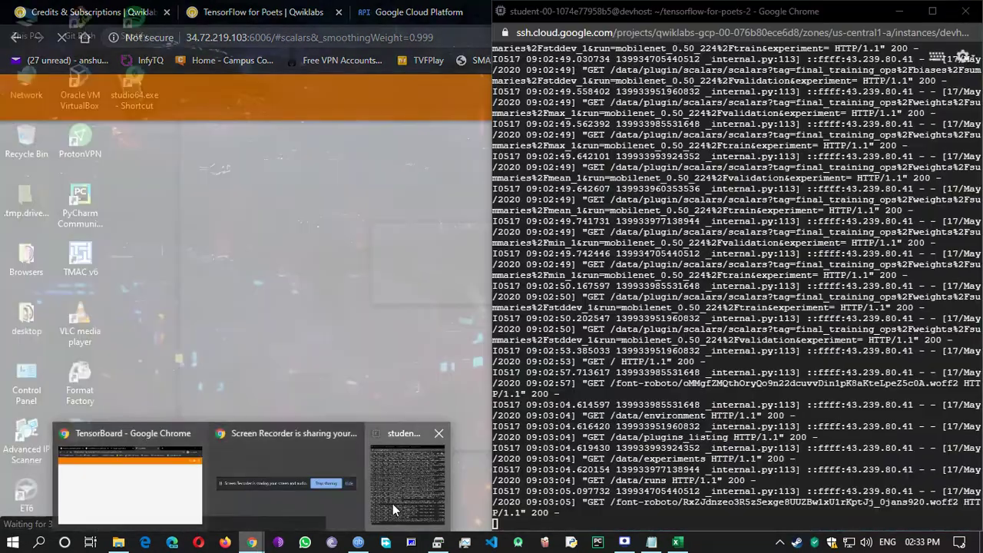
pyautogui.click(393, 503)
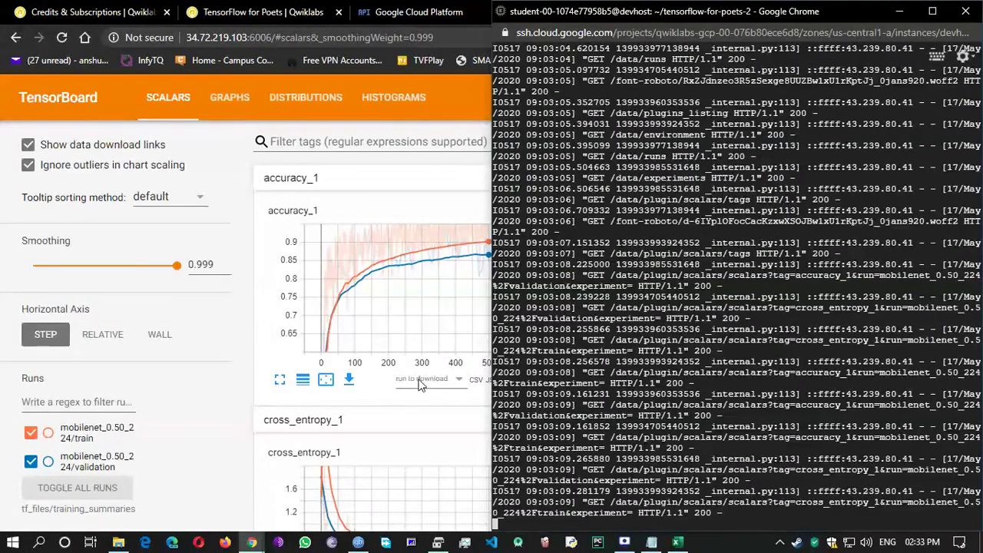
# Step: Move the SSH terminal window clear of the TensorBoard controls, refresh the scalar data again and inspect the request log
pyautogui.moveTo(727, 16); pyautogui.dragTo(345, 54)
pyautogui.click(896, 99)
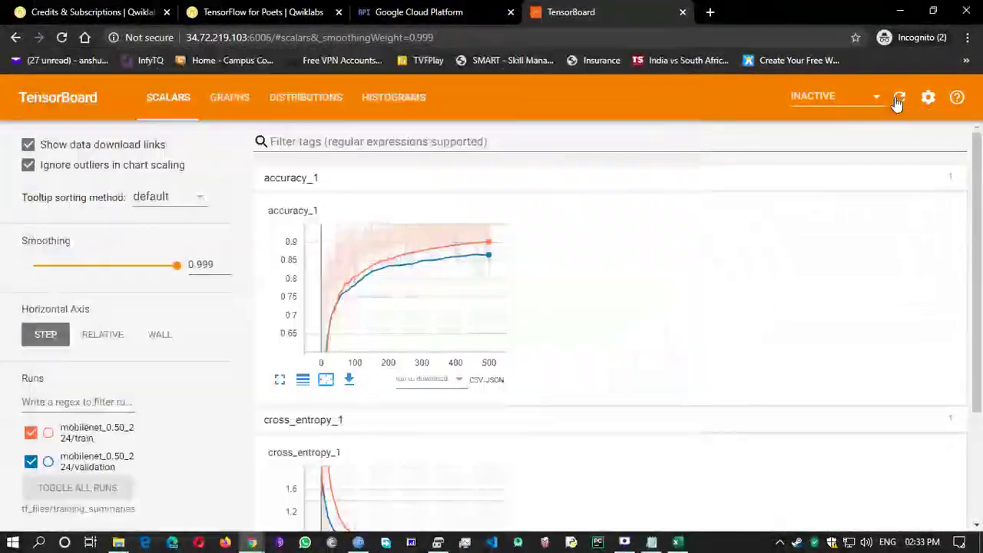
pyautogui.moveTo(254, 542)
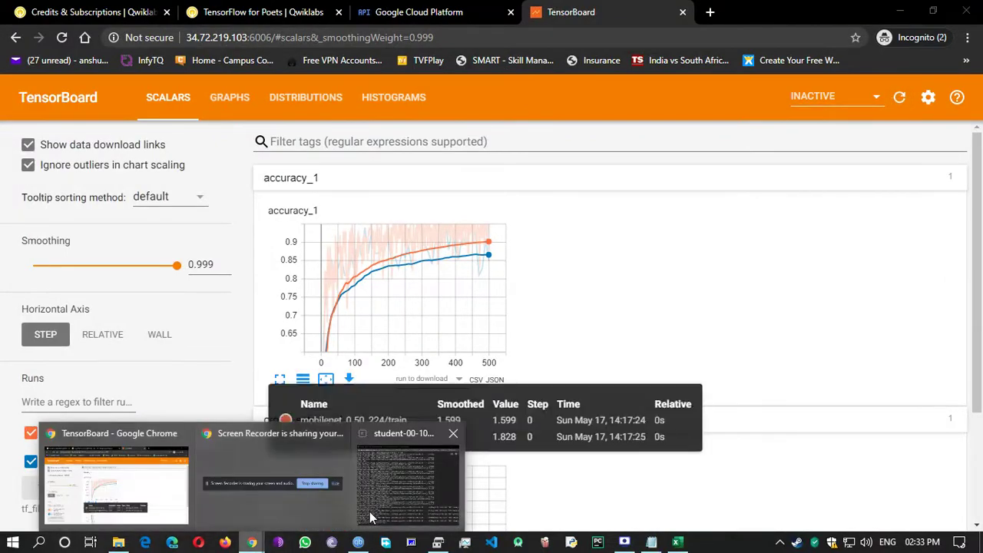
pyautogui.click(407, 484)
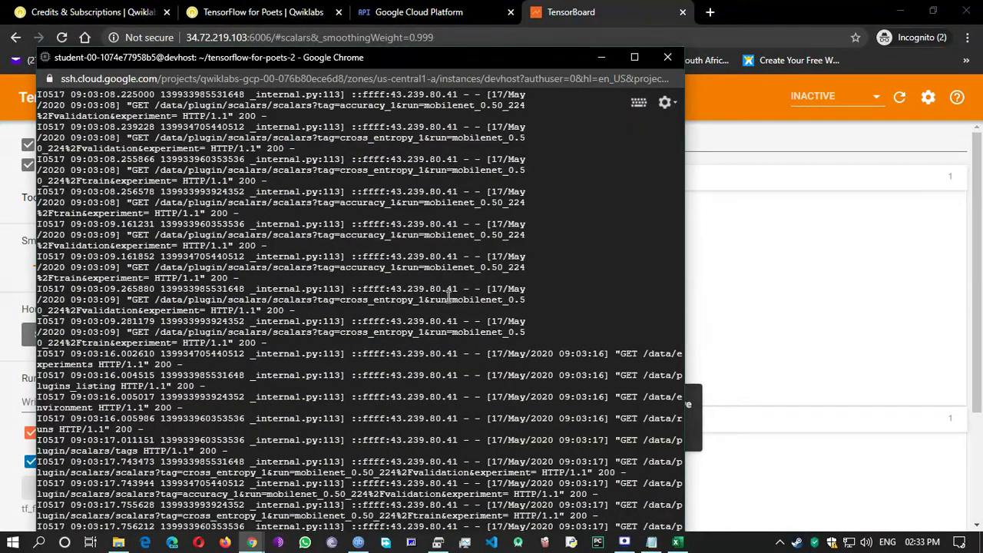
pyautogui.moveTo(371, 64); pyautogui.dragTo(674, 49)
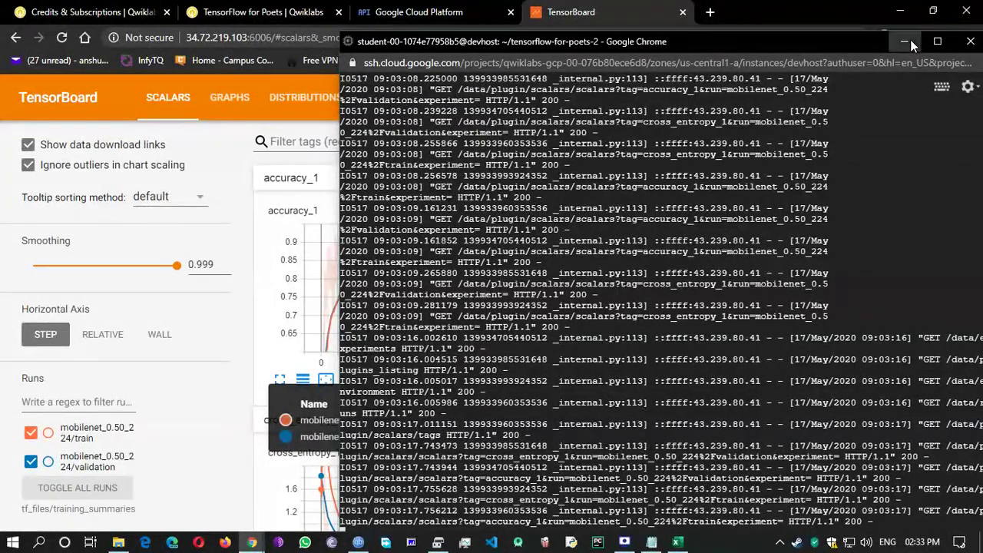
# Step: Minimize the SSH terminal window and open the graph view of the mobilenet_0.50_224/train run in TensorBoard
pyautogui.click(909, 40)
pyautogui.scroll(-2, 636, 325)
pyautogui.scroll(3, 636, 325)
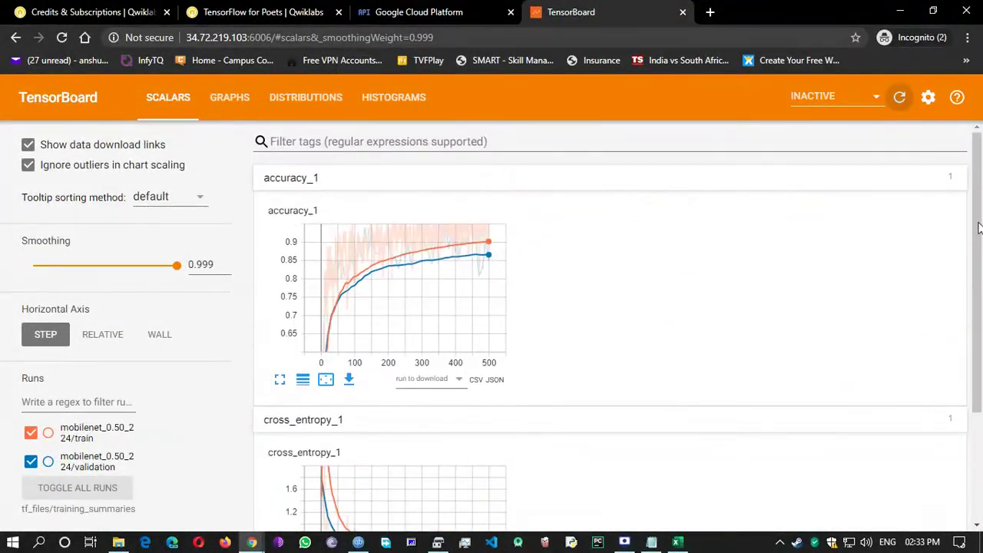
pyautogui.click(228, 97)
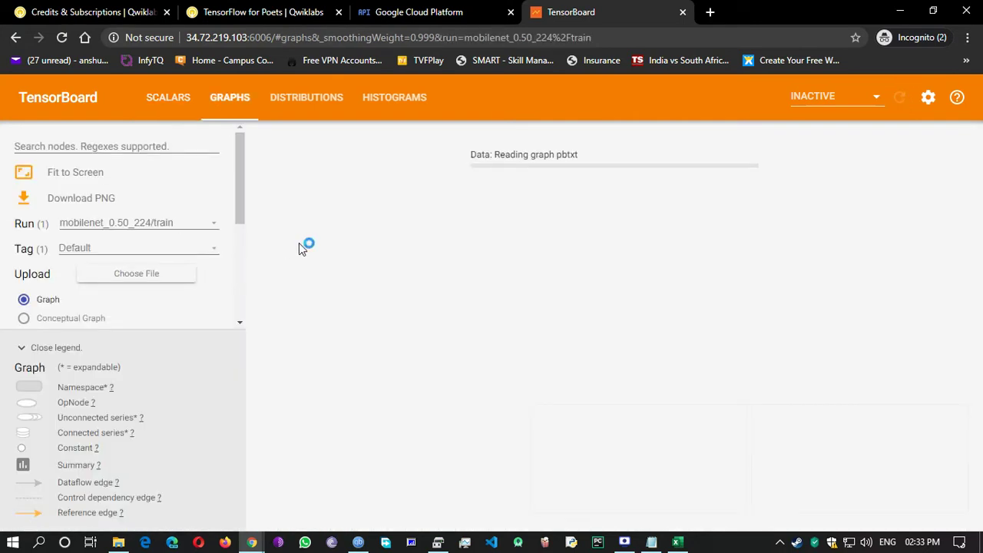
pyautogui.scroll(-3, 203, 305)
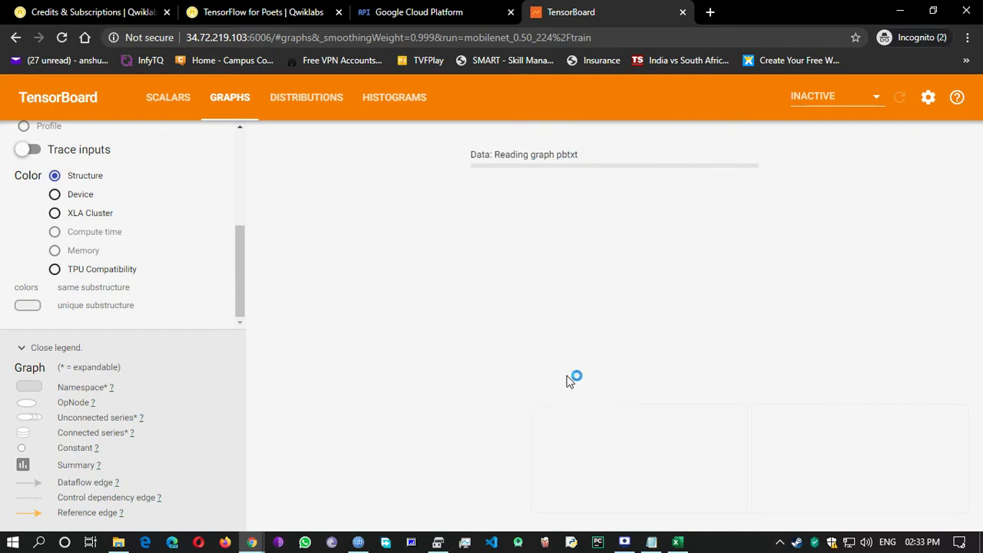
pyautogui.click(780, 542)
pyautogui.click(780, 542)
pyautogui.click(780, 542)
pyautogui.click(781, 542)
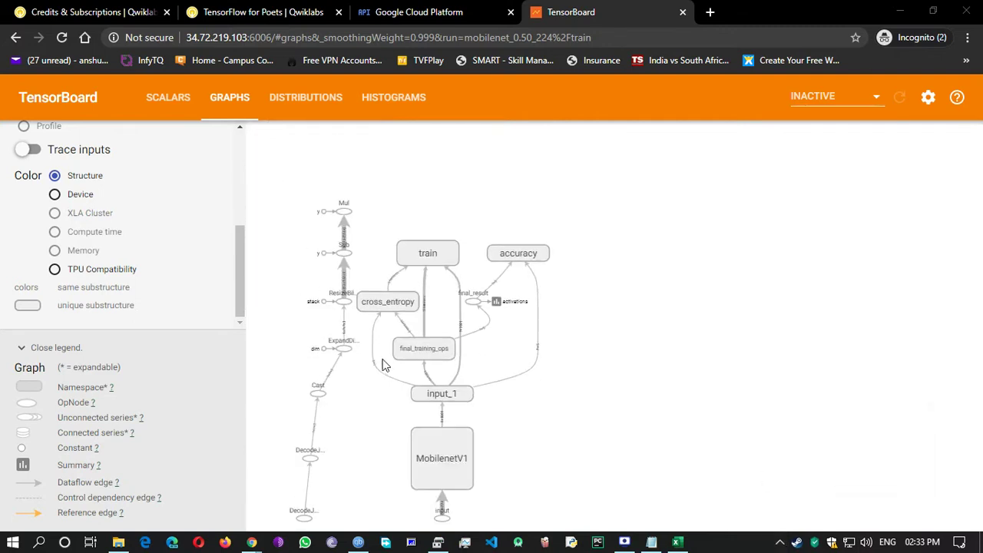
# Step: Examine the graph's Mul and Sub chain and the connections between the cross_entropy and final_training_ops nodes
pyautogui.click(456, 319)
pyautogui.scroll(-3, 448, 389)
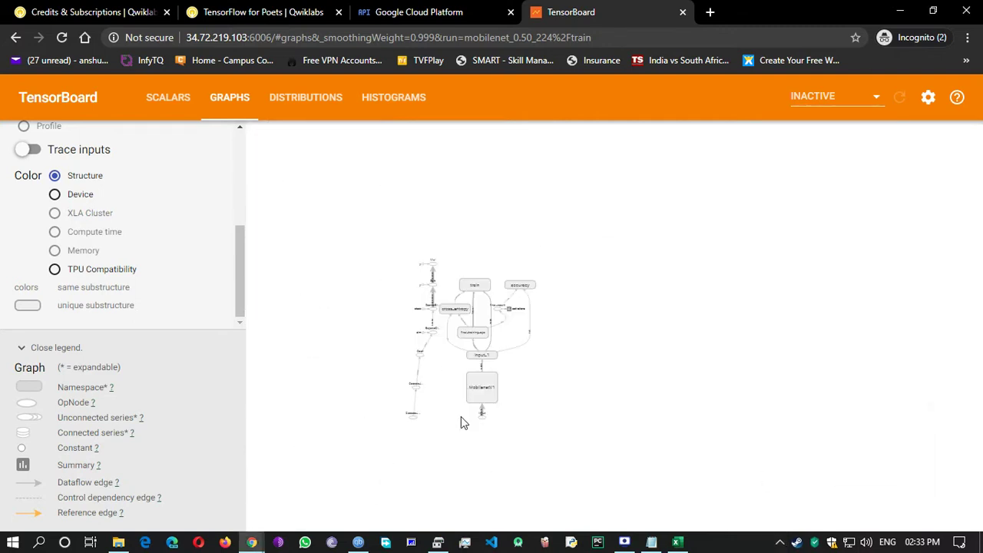
pyautogui.scroll(2, 452, 367)
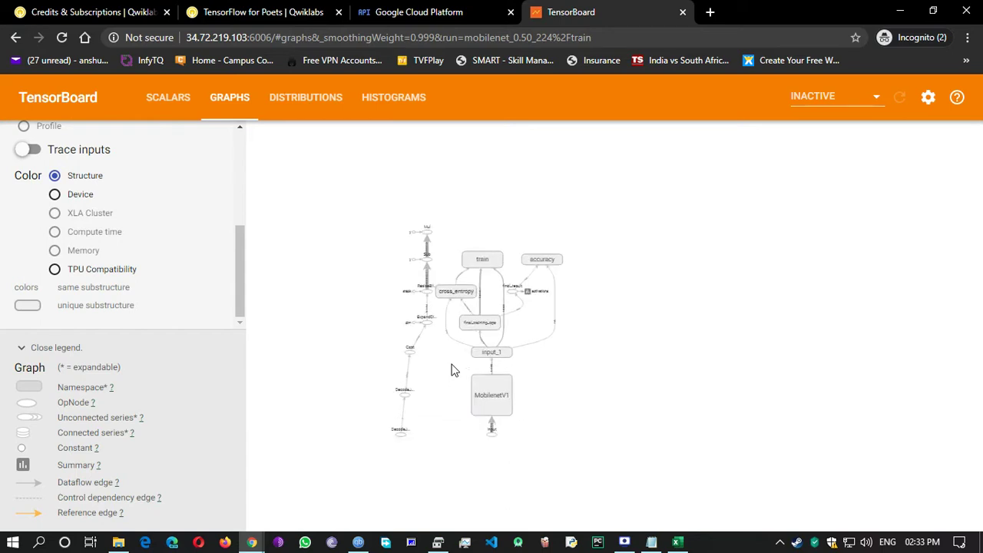
pyautogui.scroll(3, 451, 370)
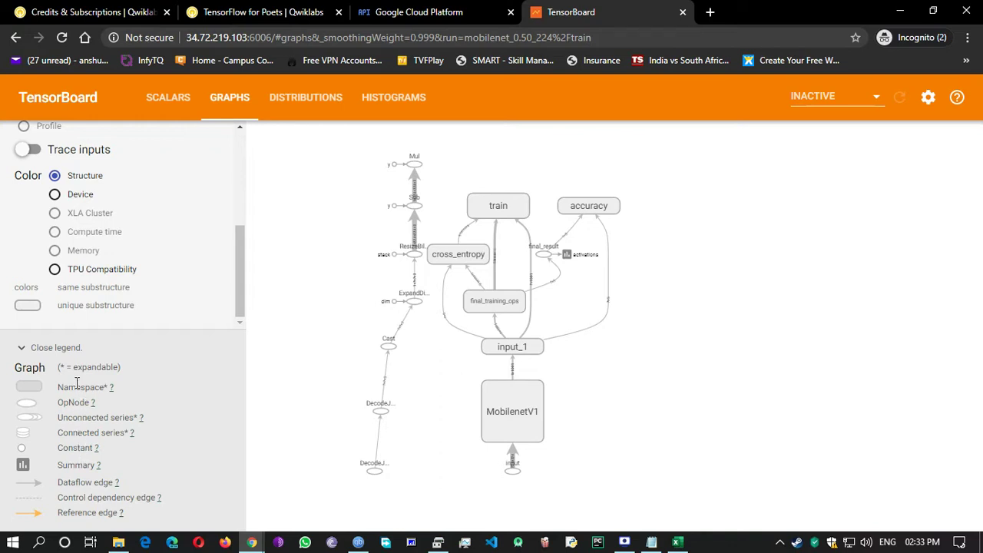
pyautogui.scroll(3, 413, 216)
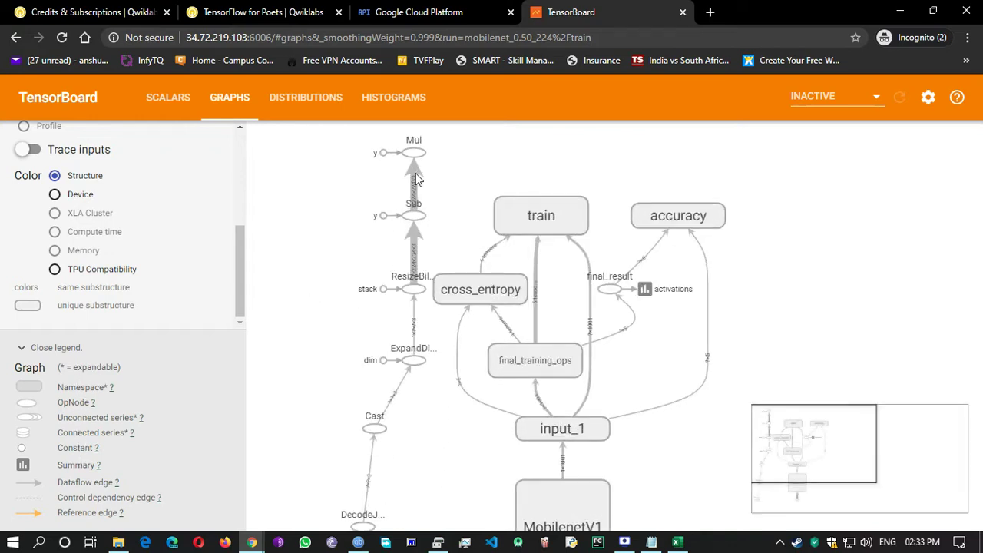
pyautogui.scroll(2, 427, 216)
pyautogui.scroll(2, 425, 211)
pyautogui.scroll(-3, 568, 384)
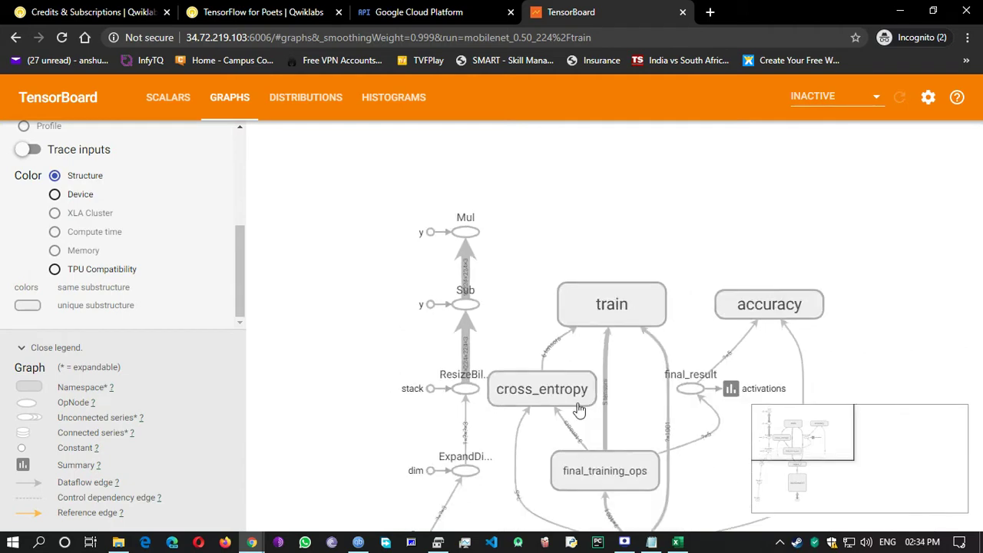
pyautogui.scroll(4, 621, 484)
pyautogui.scroll(-1, 621, 483)
pyautogui.scroll(3, 616, 507)
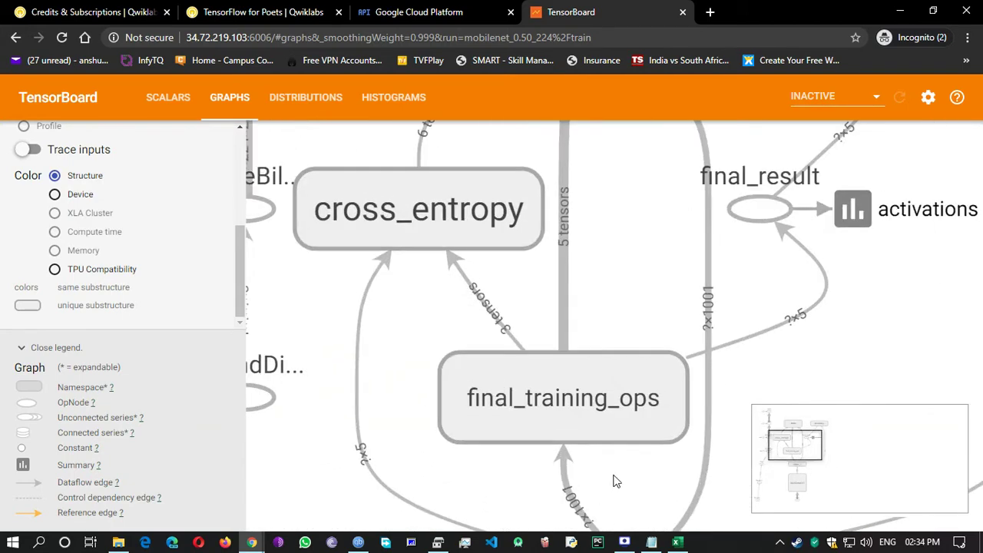
# Step: Examine the graph's data flow from the input node through MobilenetV1 and input_1 up to final_training_ops
pyautogui.scroll(-3, 619, 502)
pyautogui.scroll(1, 623, 466)
pyautogui.scroll(-3, 620, 480)
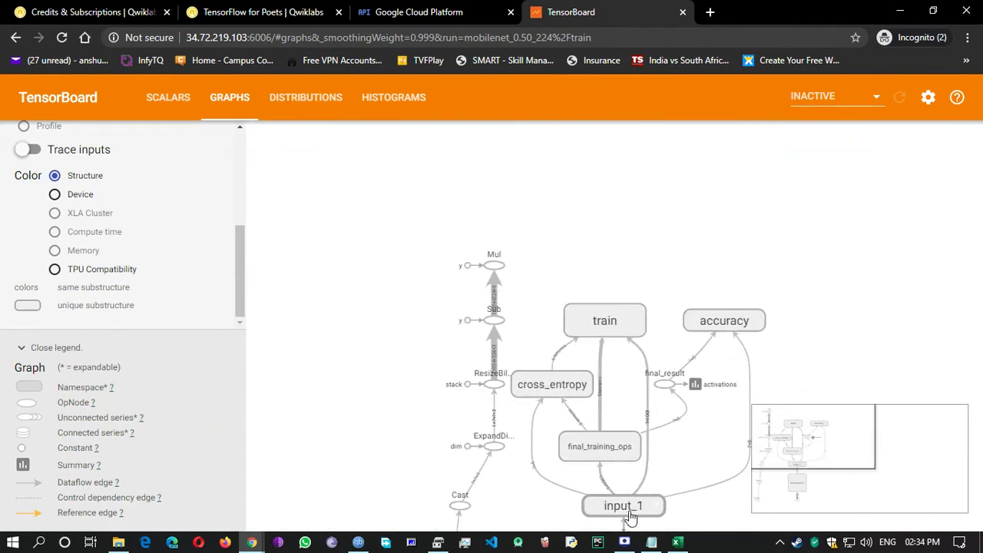
pyautogui.scroll(3, 634, 510)
pyautogui.moveTo(593, 431); pyautogui.dragTo(553, 276)
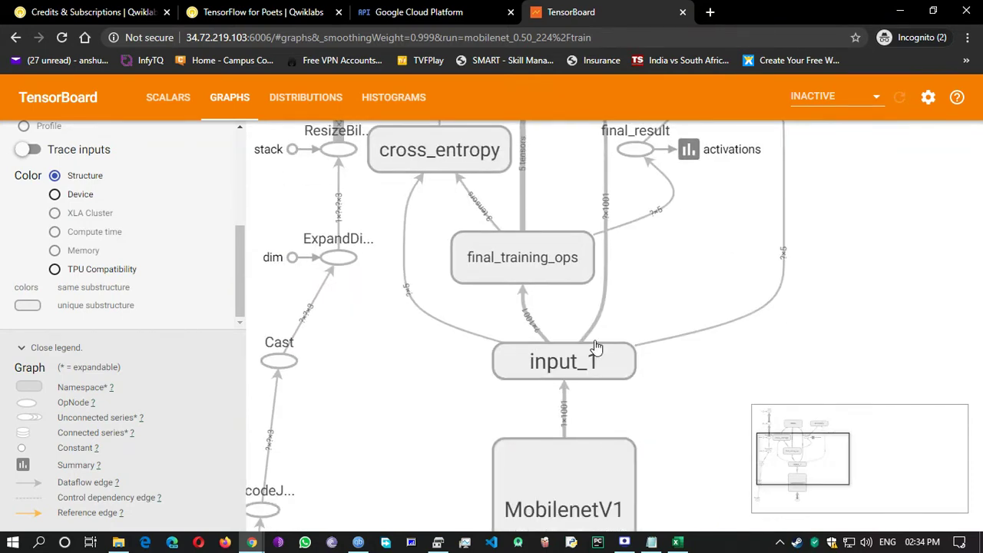
pyautogui.moveTo(599, 368); pyautogui.dragTo(599, 254)
pyautogui.scroll(-3, 680, 354)
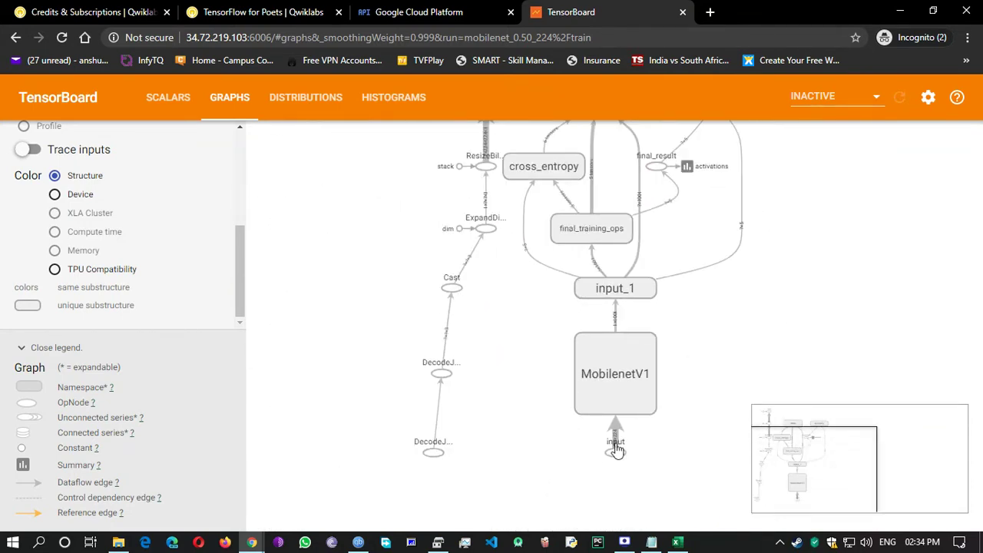
pyautogui.scroll(4, 637, 453)
pyautogui.scroll(4, 662, 447)
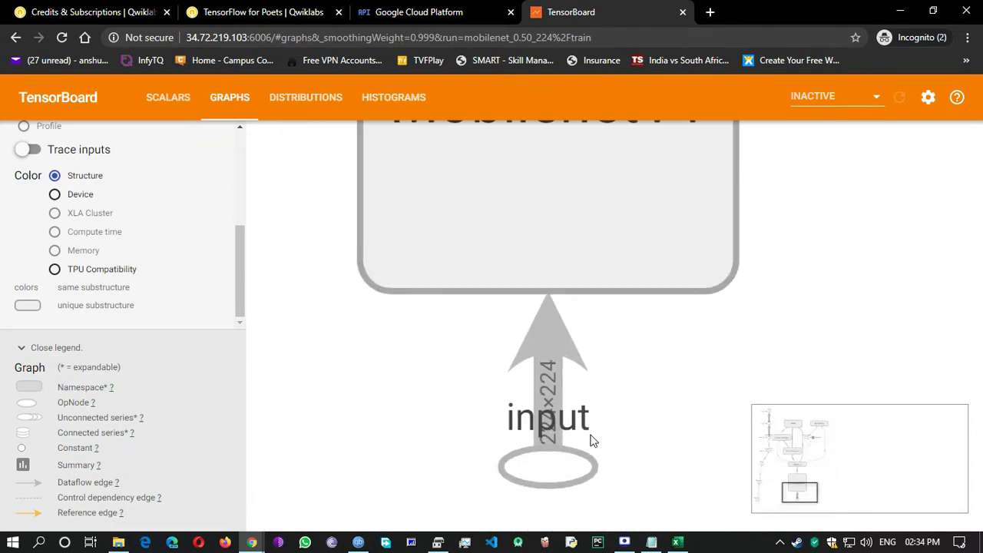
pyautogui.scroll(-3, 666, 377)
pyautogui.moveTo(757, 264); pyautogui.dragTo(710, 382)
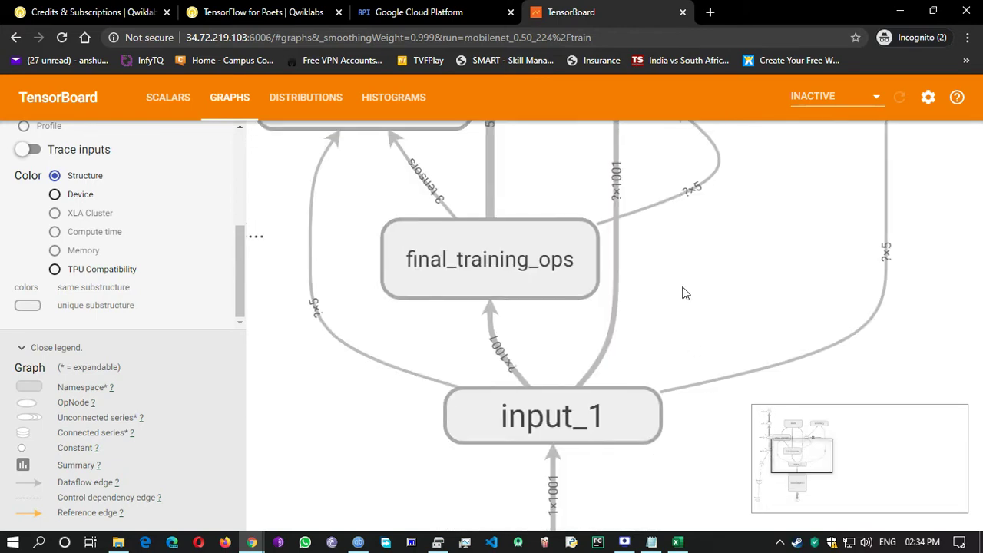
pyautogui.scroll(-3, 672, 384)
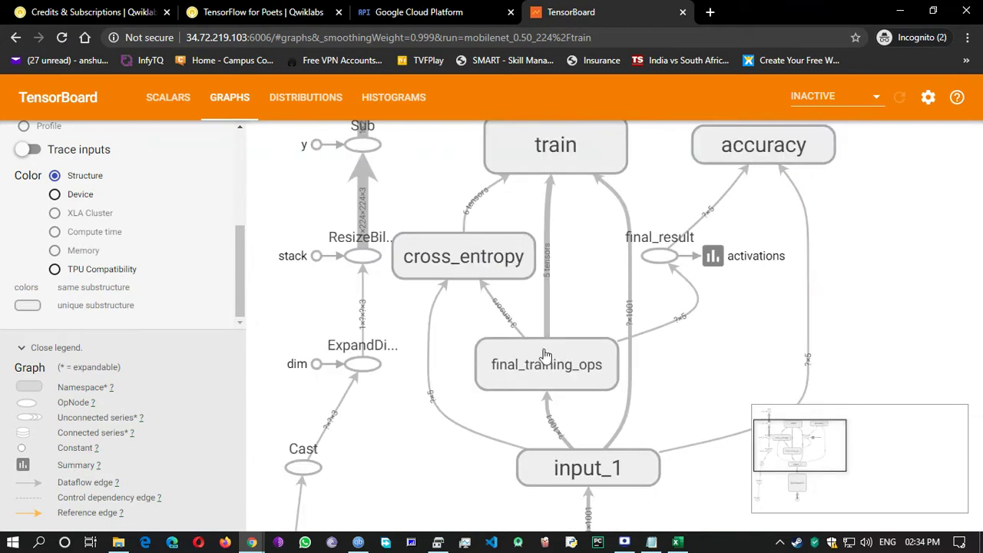
pyautogui.moveTo(464, 401); pyautogui.dragTo(549, 259)
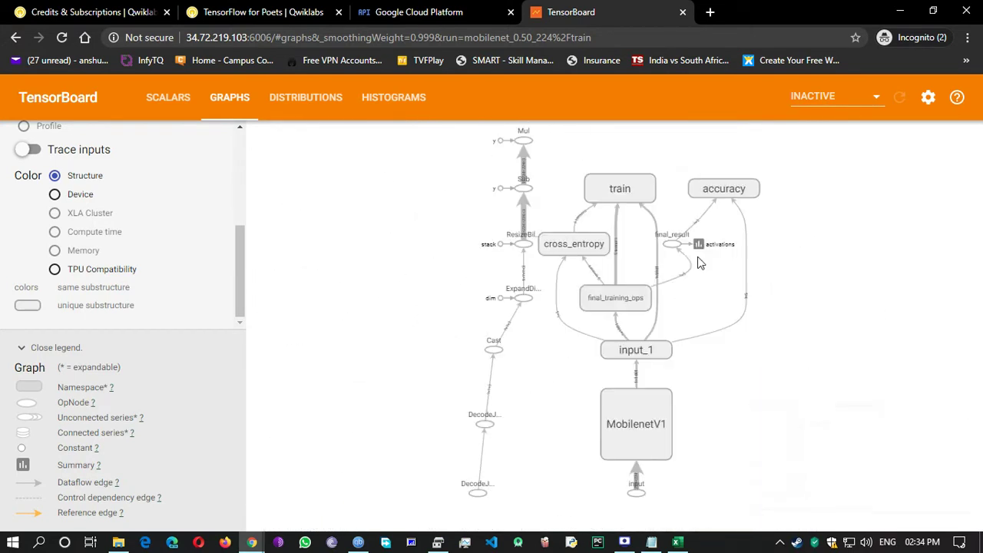
# Step: Display TensorBoard in full screen and view the entire graph from the input node to train and accuracy
pyautogui.scroll(1, 707, 305)
pyautogui.scroll(-2, 727, 289)
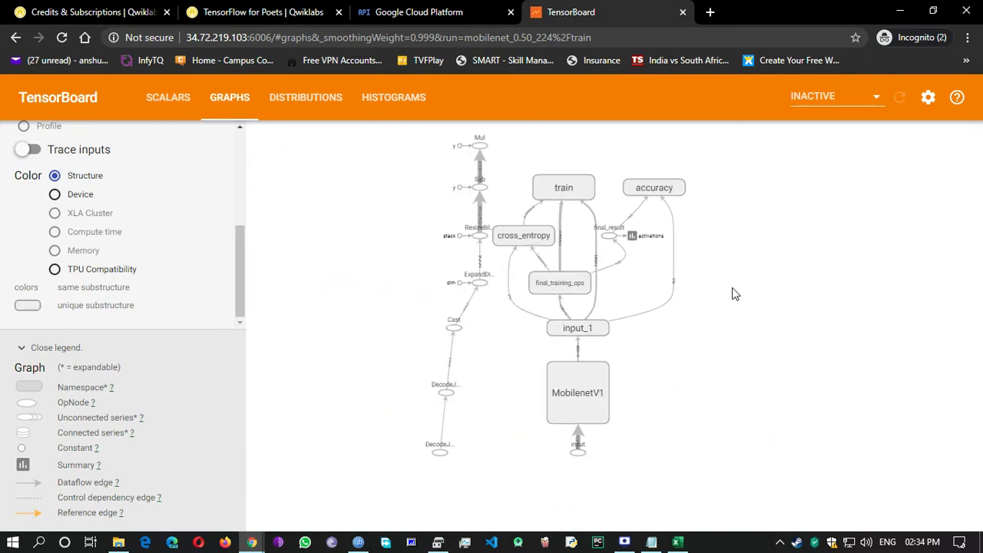
pyautogui.press('F11')
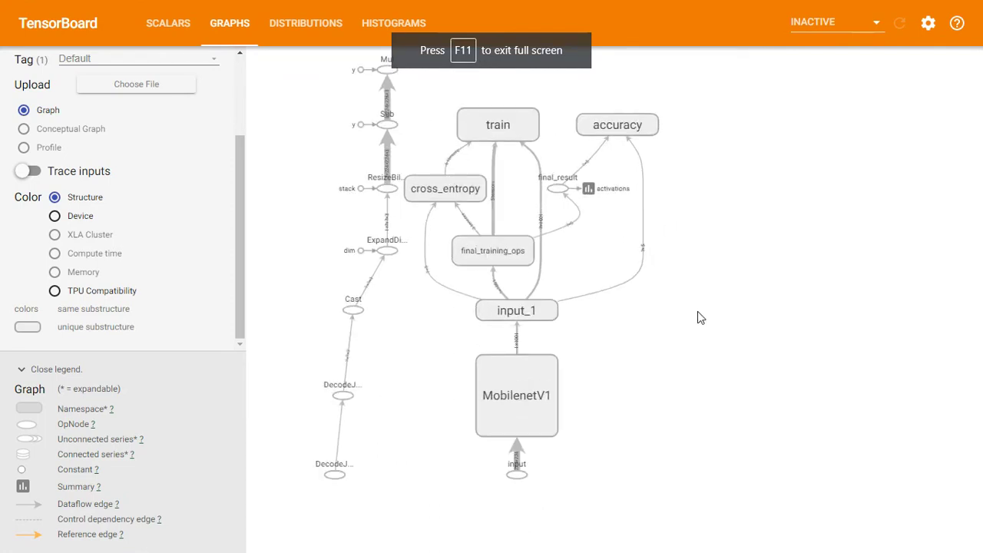
pyautogui.moveTo(721, 327); pyautogui.dragTo(748, 330)
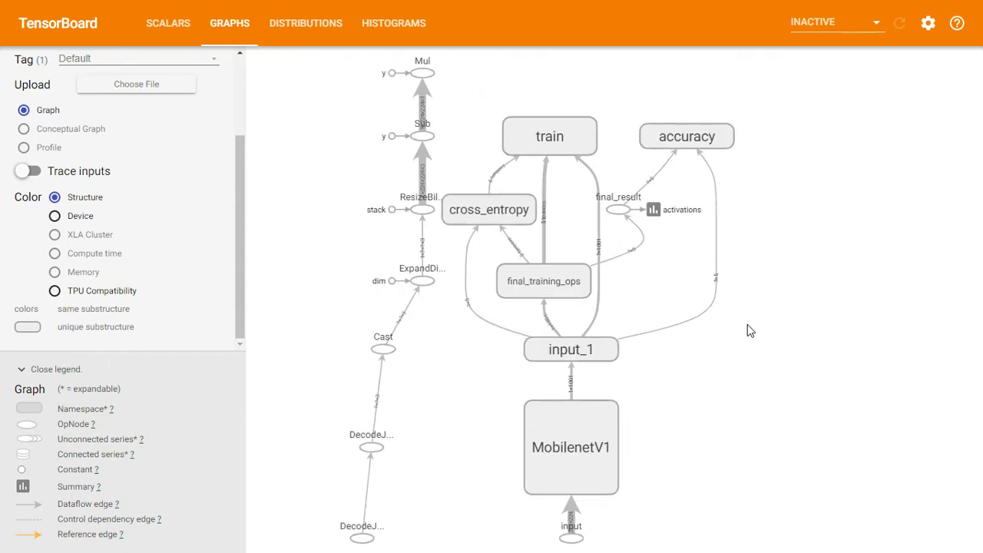
pyautogui.scroll(-1, 747, 327)
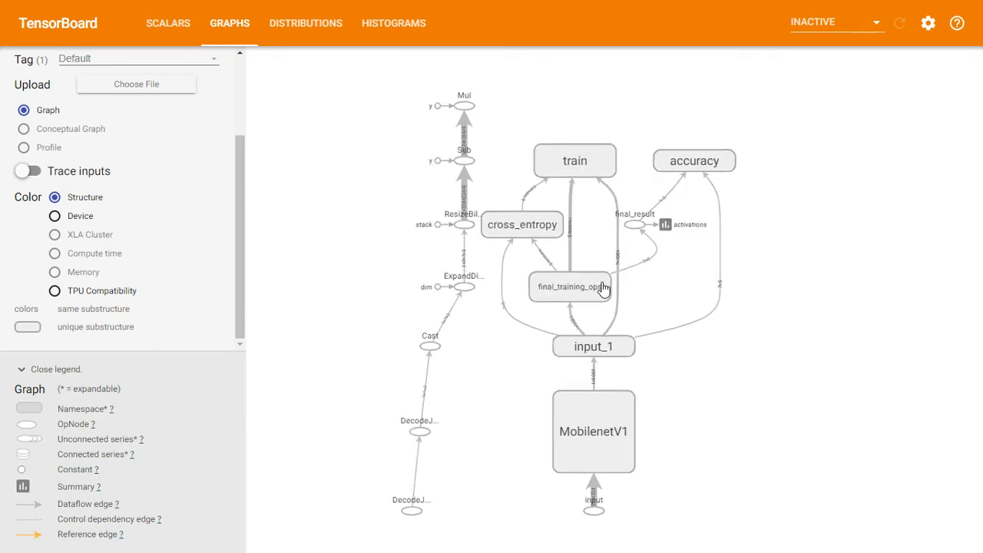
pyautogui.rightClick(570, 244)
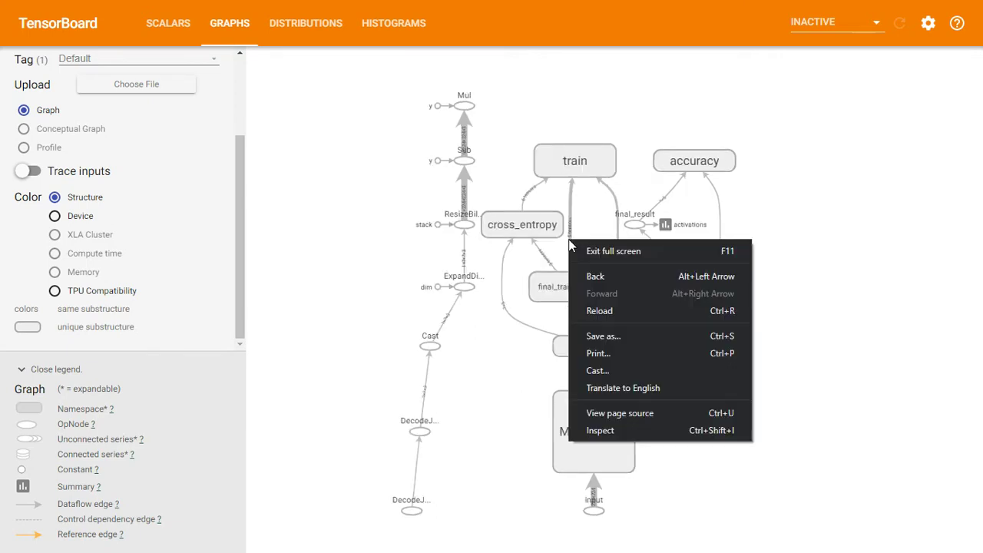
pyautogui.click(836, 239)
pyautogui.rightClick(795, 220)
pyautogui.click(837, 317)
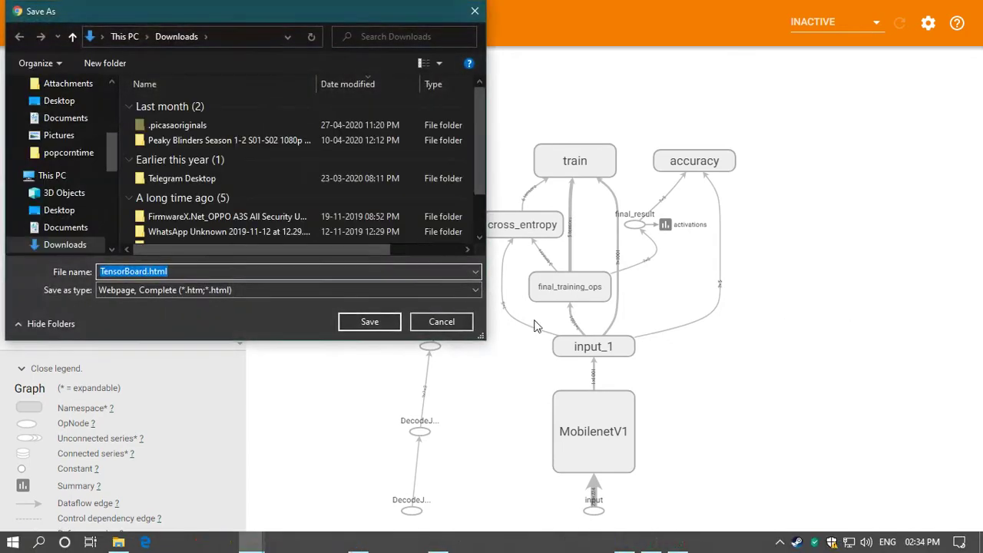
pyautogui.click(445, 325)
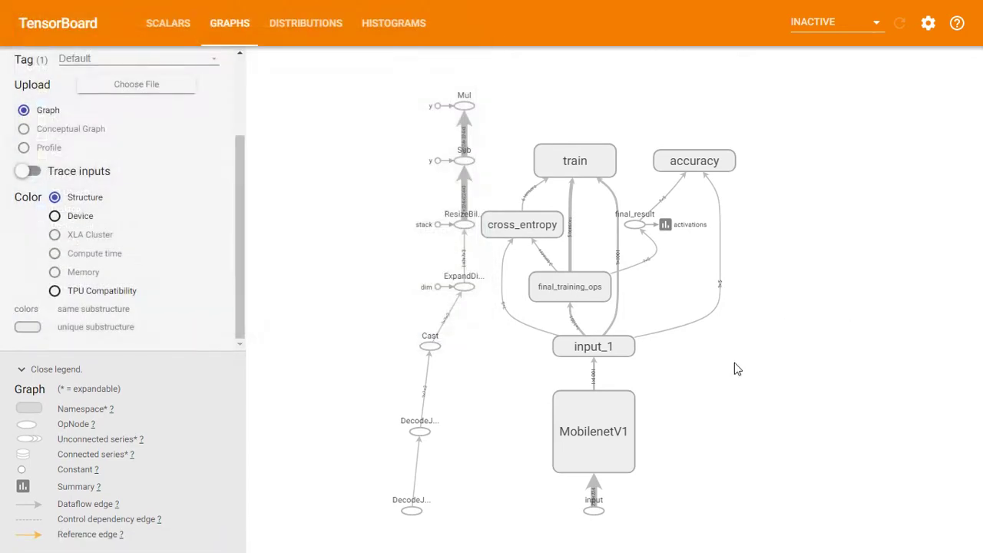
# Step: Exit full screen and try colouring the graph by Device, restoring the Structure colouring
pyautogui.press('F11')
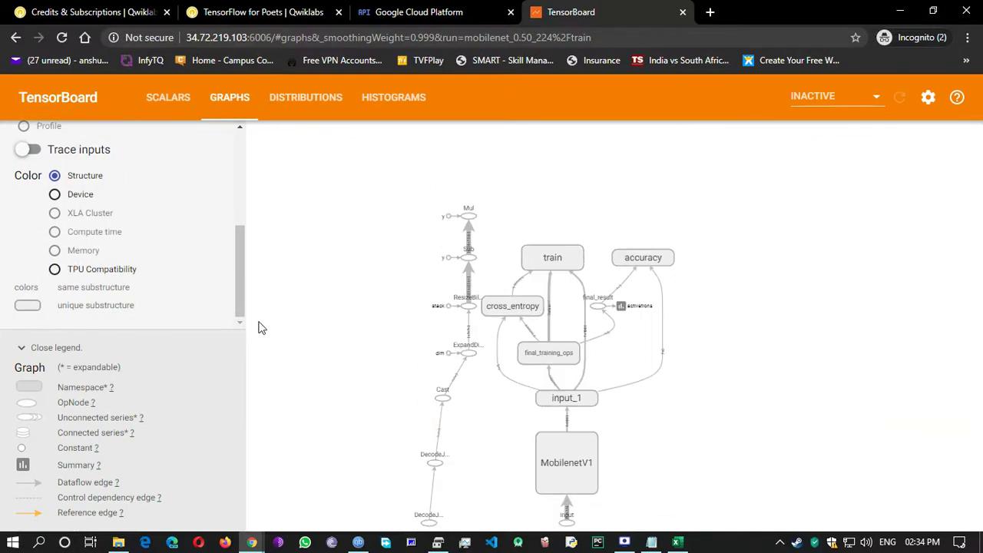
pyautogui.scroll(3, 340, 276)
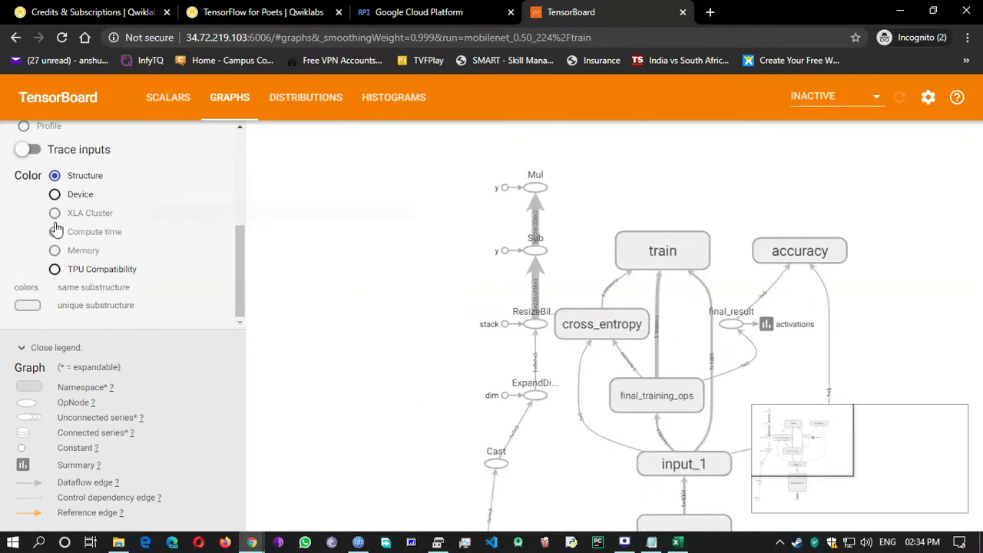
pyautogui.click(56, 195)
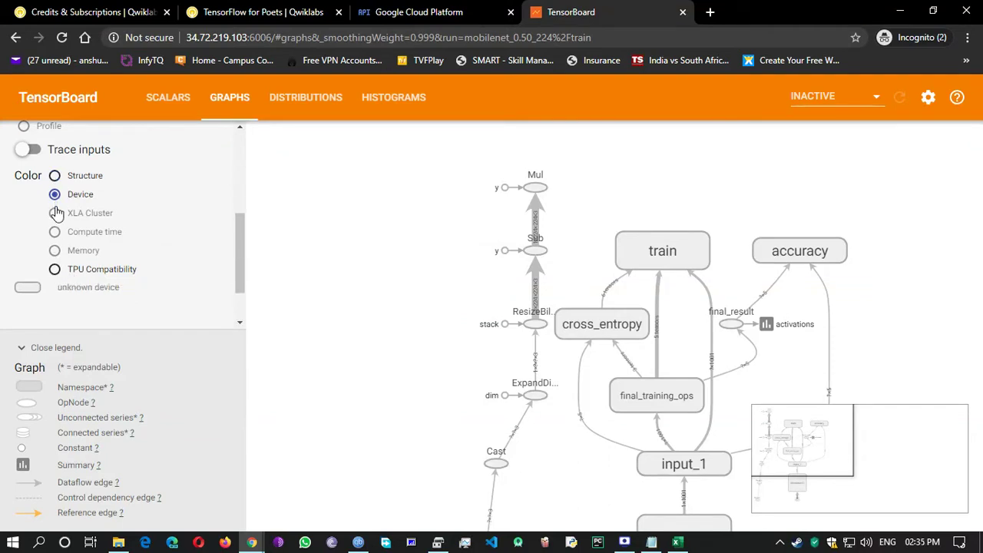
pyautogui.click(54, 176)
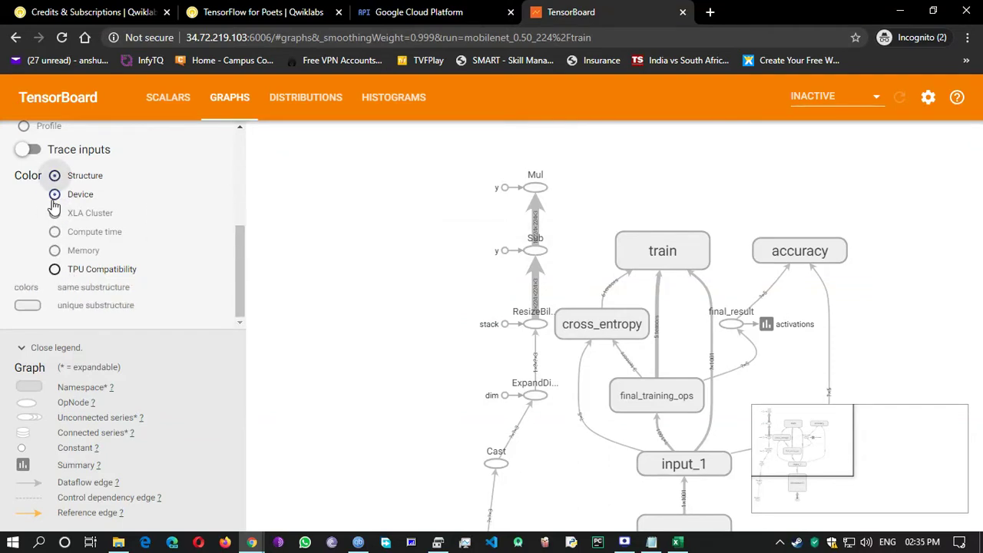
pyautogui.scroll(3, 61, 212)
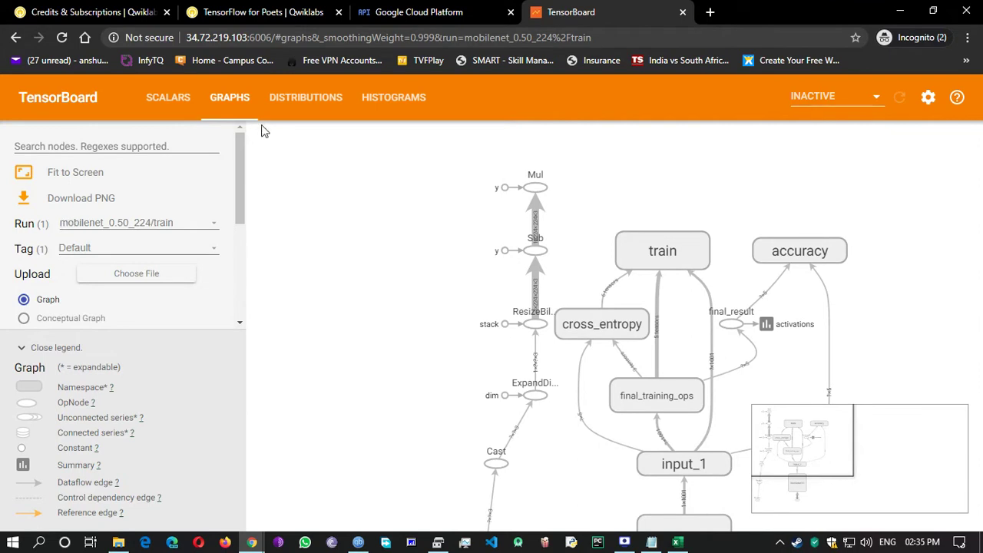
# Step: Open the distributions view, compare the Relative and Wall horizontal axes, set the axis to Relative and review the activations and final_training_ops charts
pyautogui.click(311, 97)
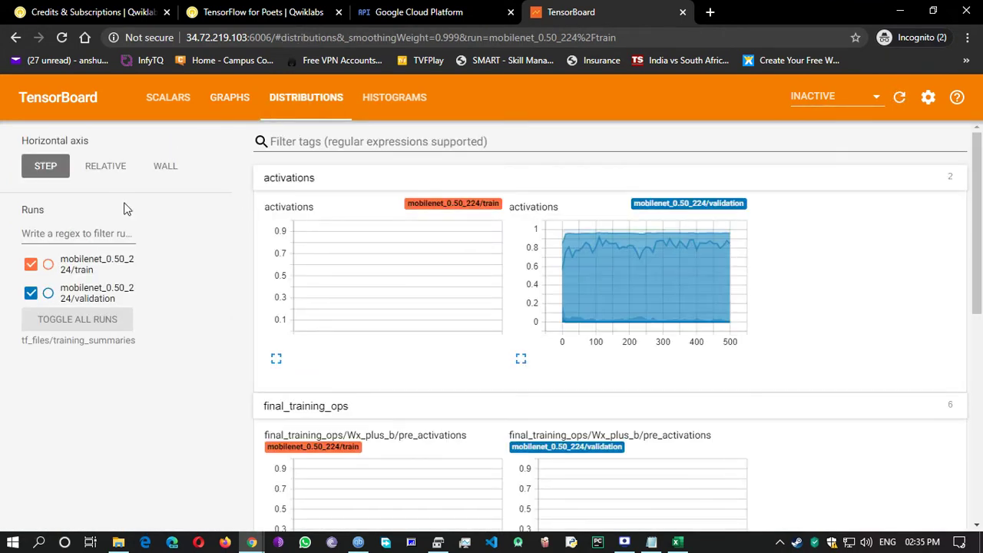
pyautogui.click(107, 175)
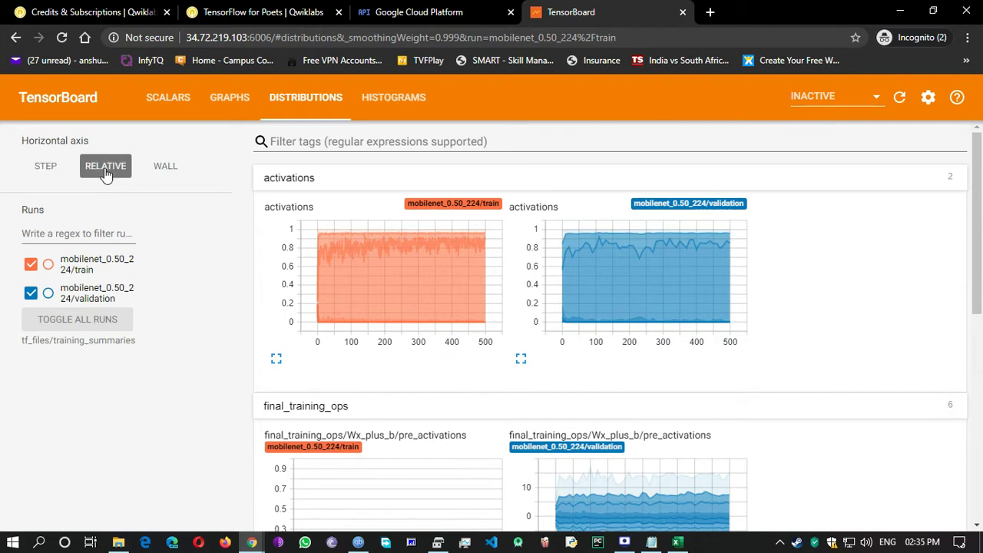
pyautogui.click(165, 173)
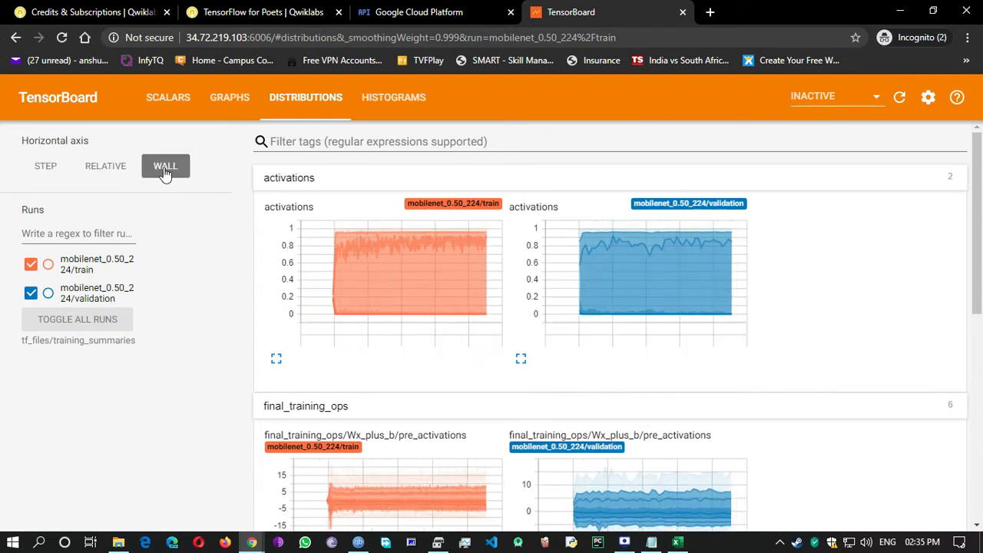
pyautogui.click(109, 175)
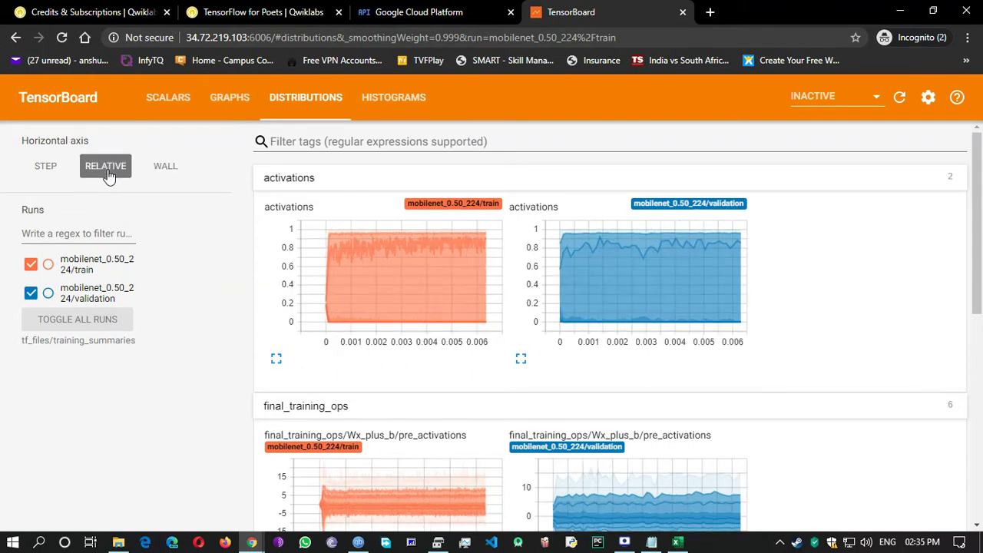
pyautogui.scroll(-5, 393, 325)
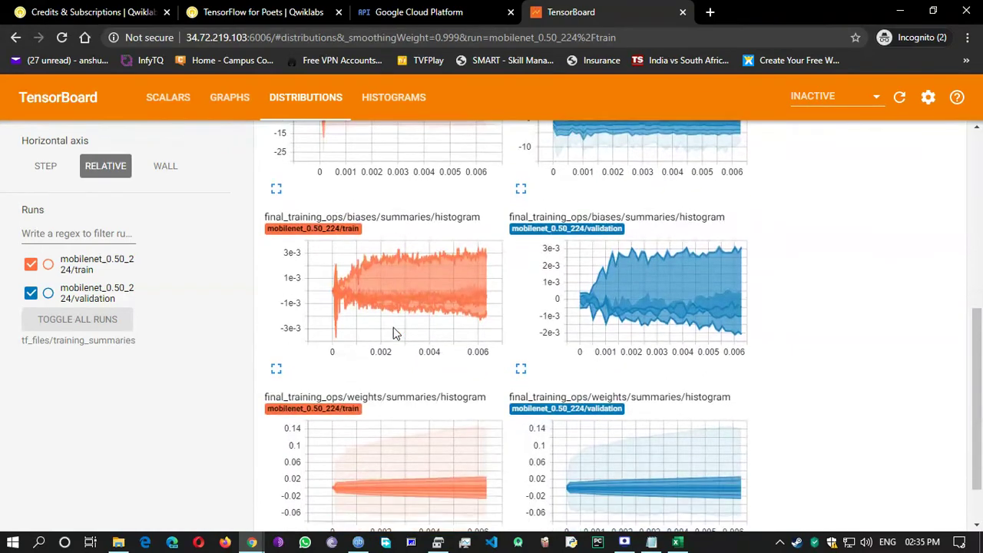
pyautogui.scroll(5, 394, 327)
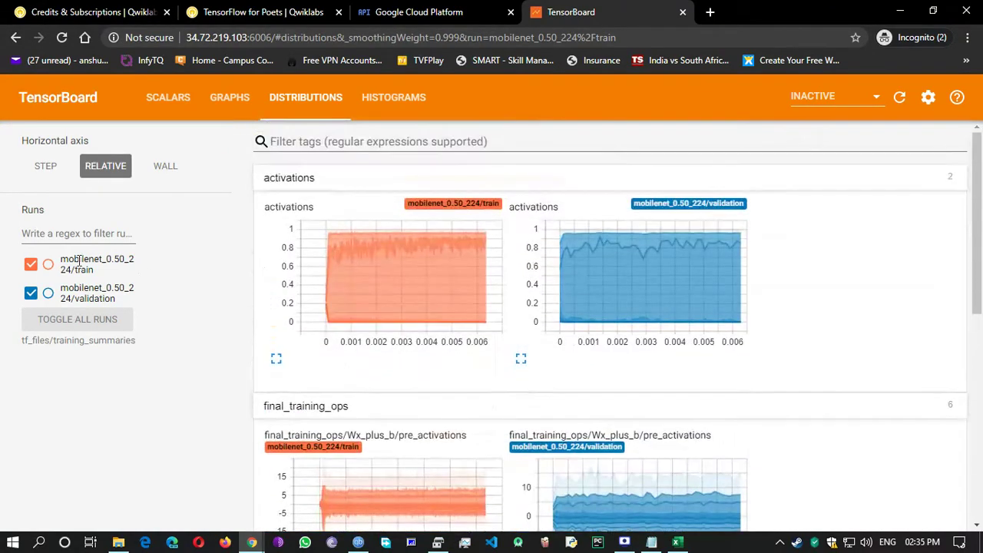
# Step: Set the distributions' horizontal axis to Step and review the activations, biases and weights charts for both runs
pyautogui.click(46, 166)
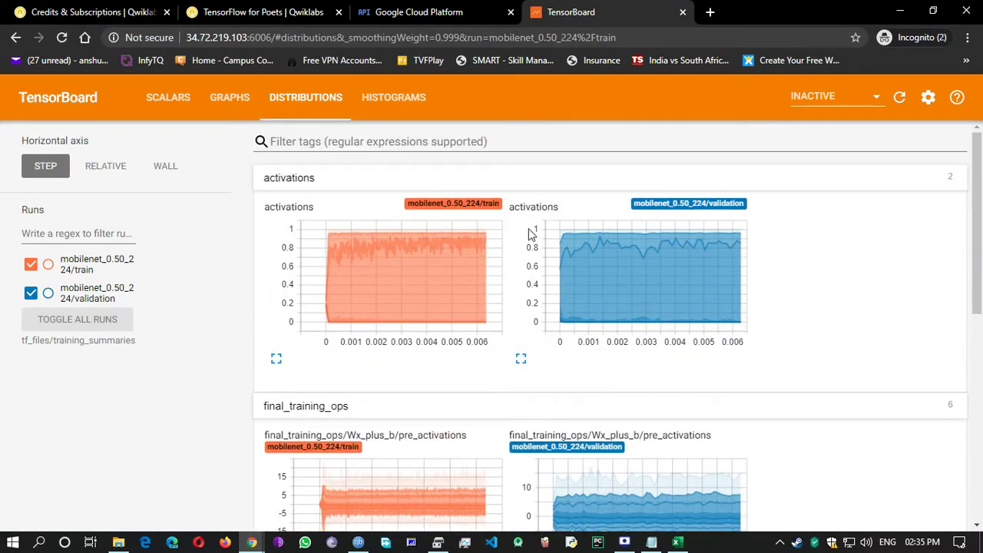
pyautogui.scroll(-5, 530, 234)
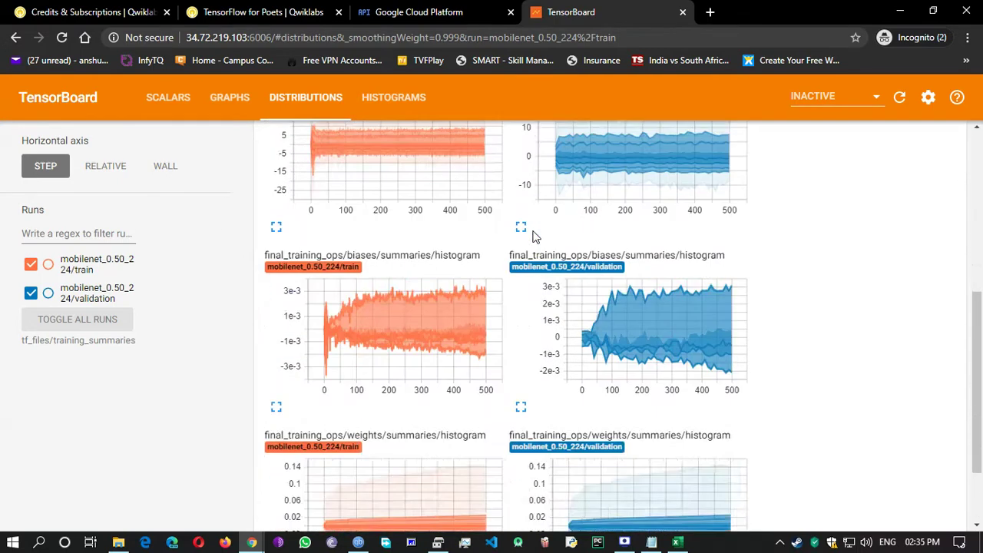
pyautogui.scroll(-2, 536, 236)
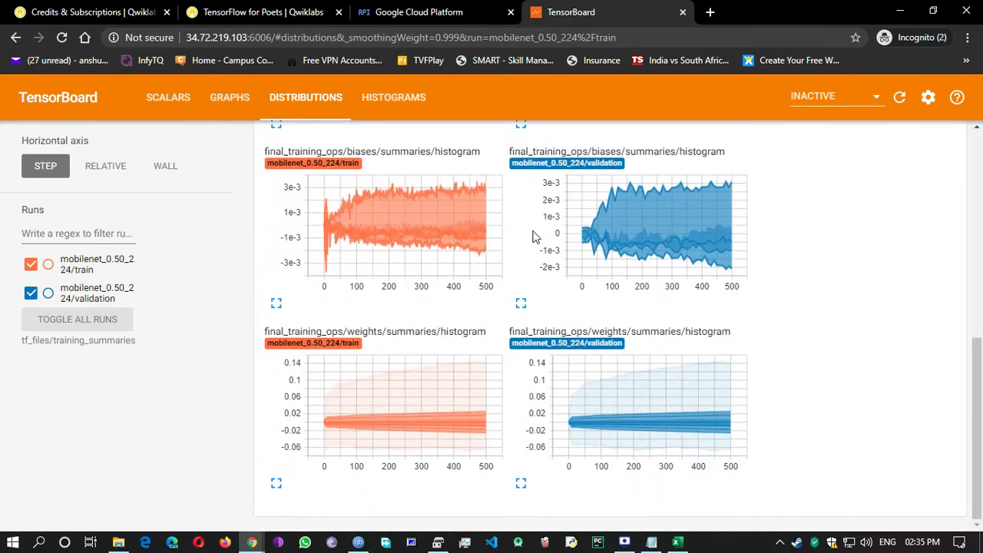
pyautogui.scroll(4, 535, 237)
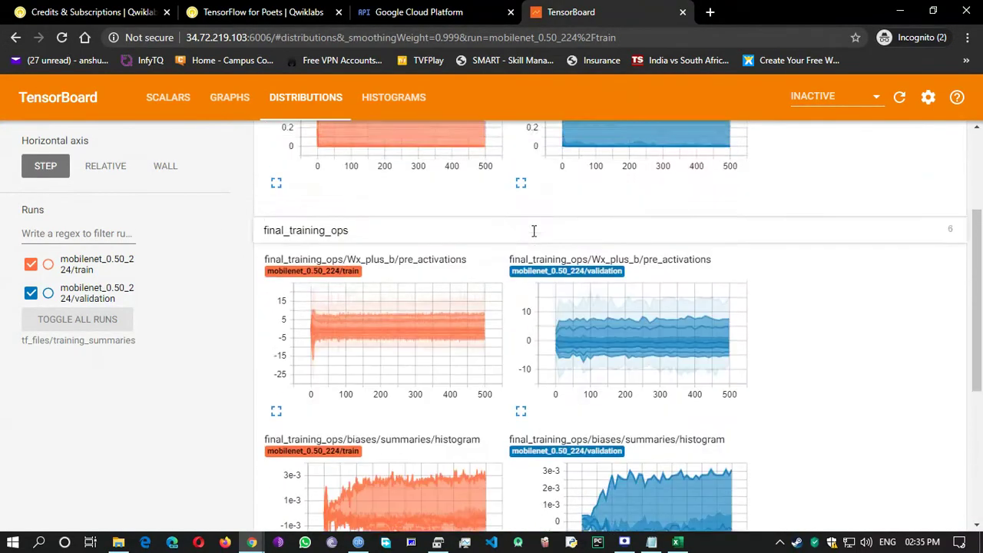
pyautogui.scroll(3, 534, 231)
# Step: Open the histograms view and examine the activations and final_training_ops histograms for the train and validation runs
pyautogui.click(417, 97)
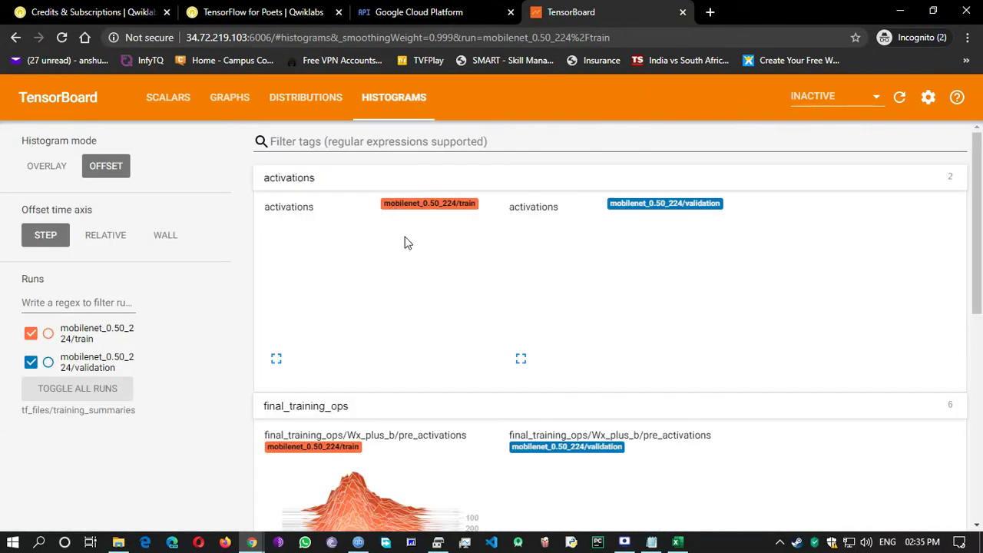
pyautogui.scroll(-4, 289, 257)
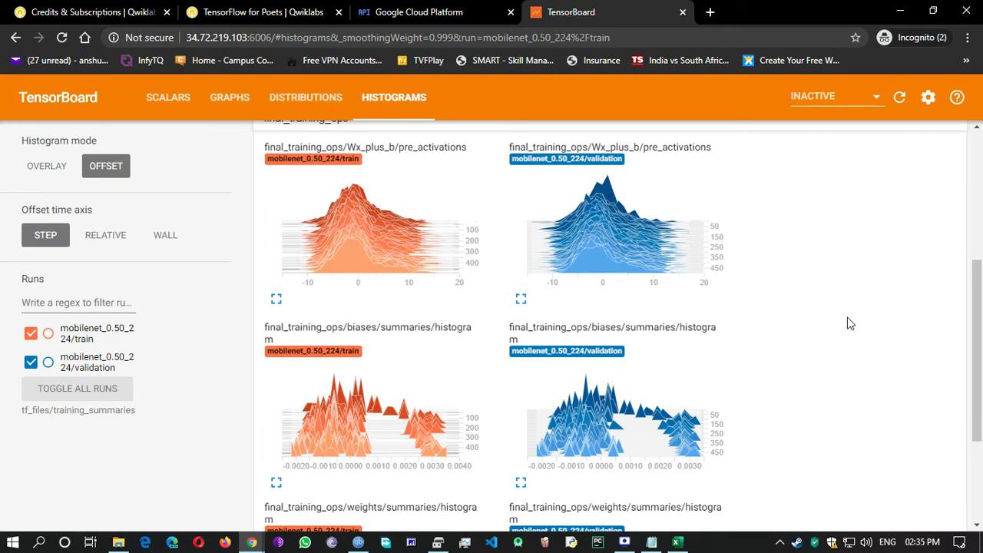
pyautogui.scroll(-2, 851, 327)
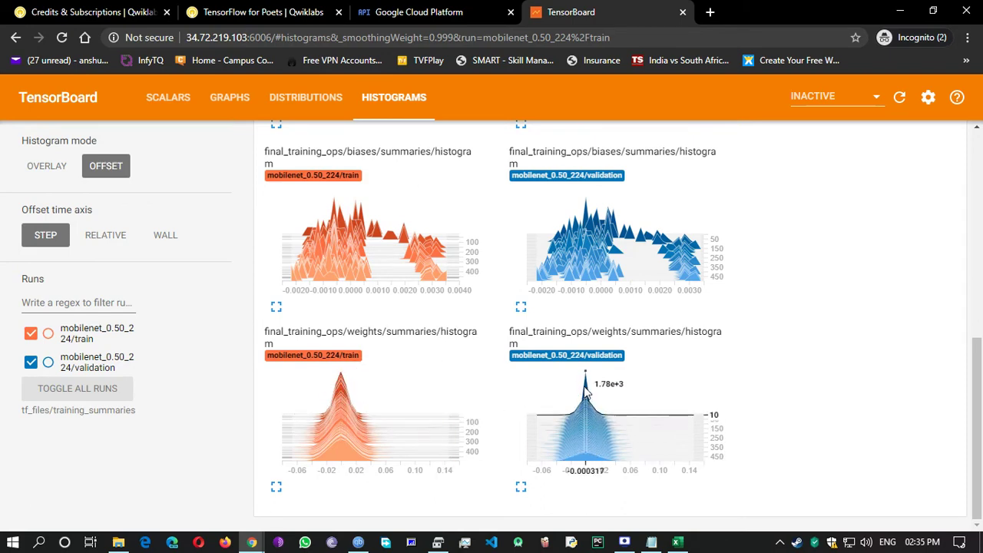
pyautogui.scroll(10, 714, 376)
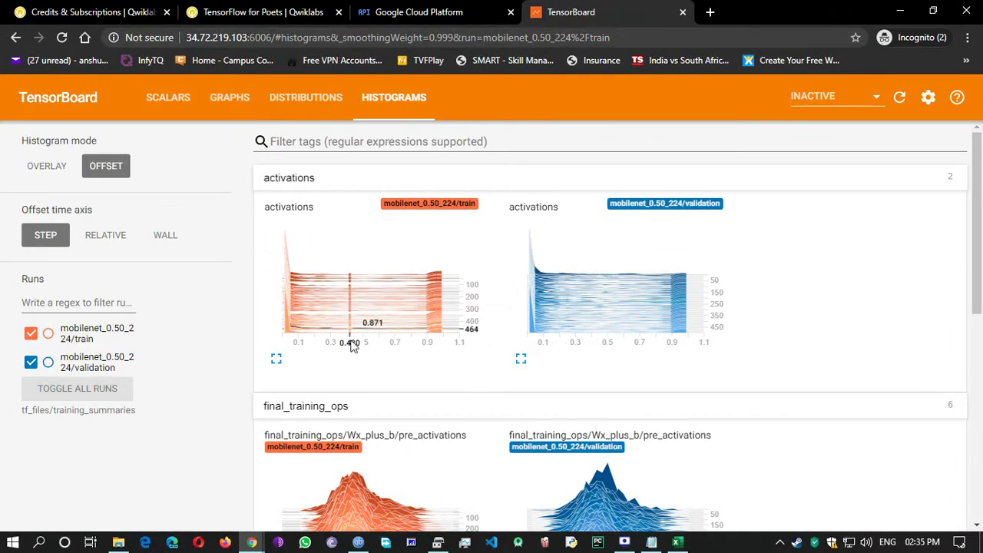
# Step: View the histograms in Overlay mode down to the weights summaries and restore the Offset mode
pyautogui.click(49, 165)
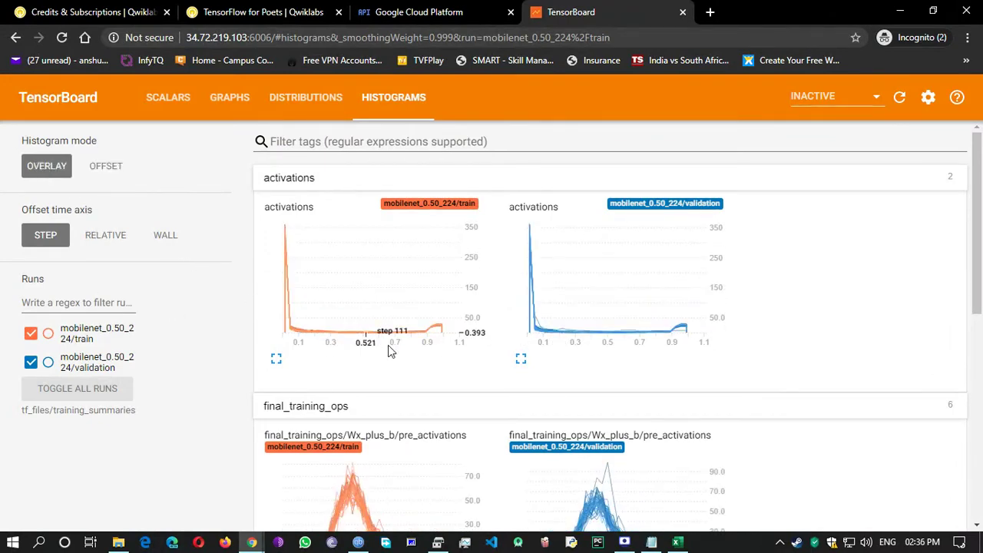
pyautogui.scroll(-7, 395, 351)
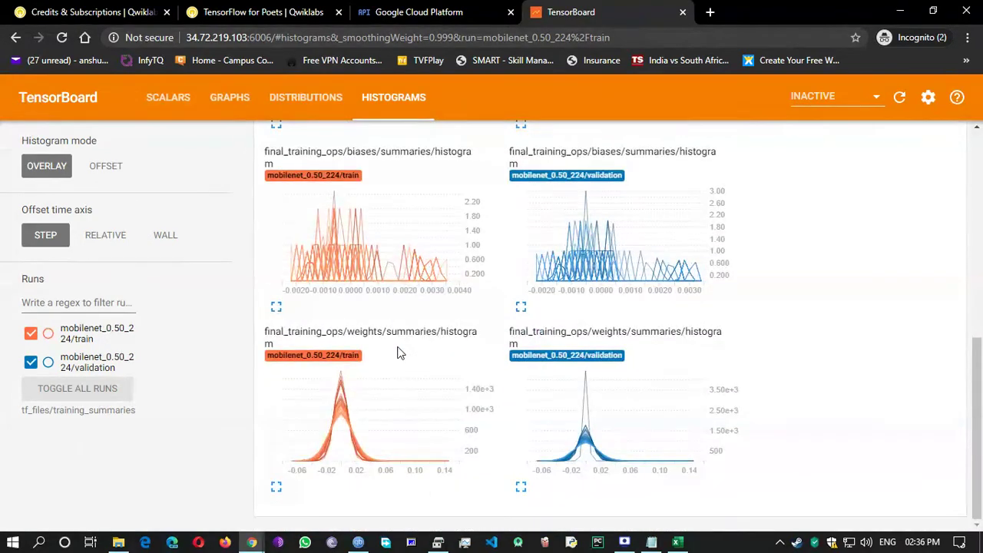
pyautogui.scroll(8, 398, 351)
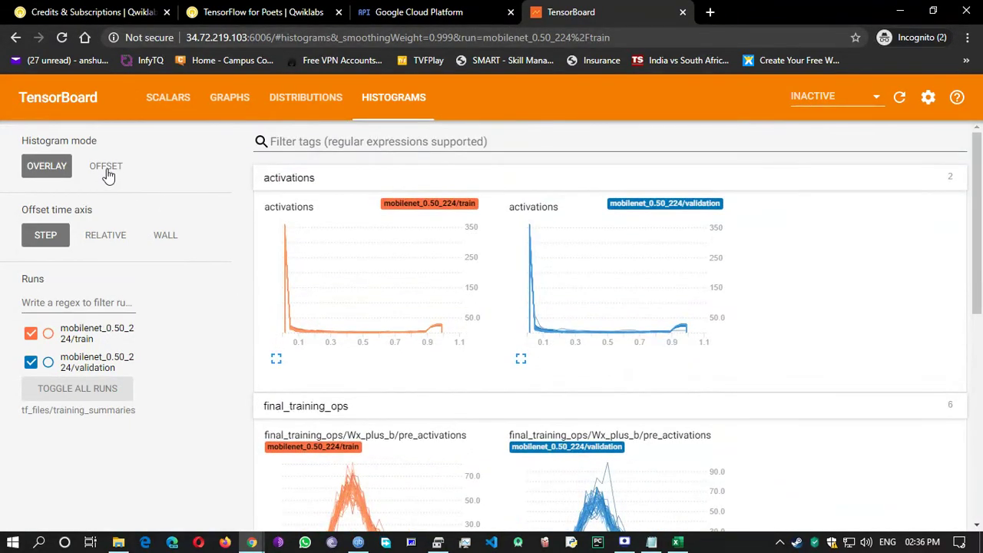
pyautogui.click(106, 166)
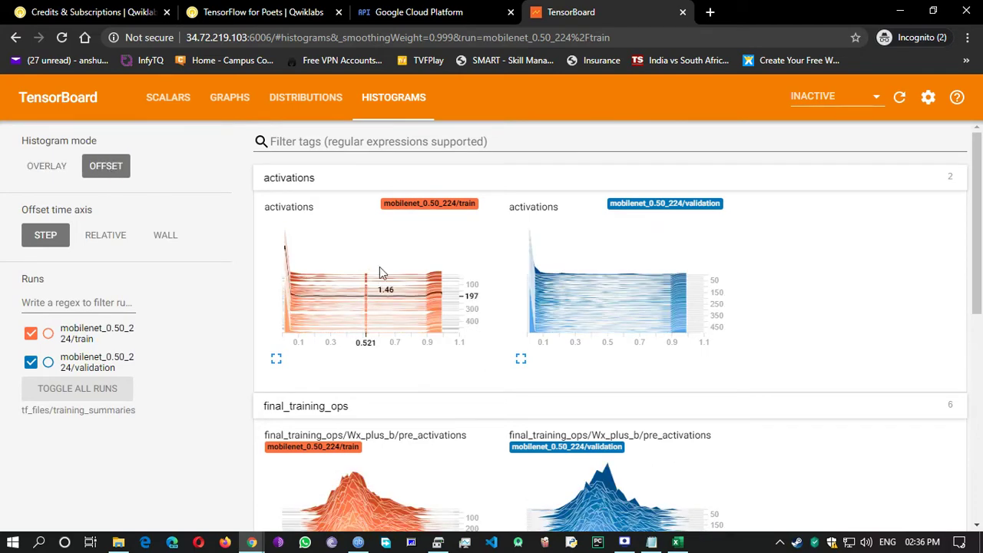
# Step: Compare the histograms on the Relative offset time axis and set the axis to Wall
pyautogui.click(102, 238)
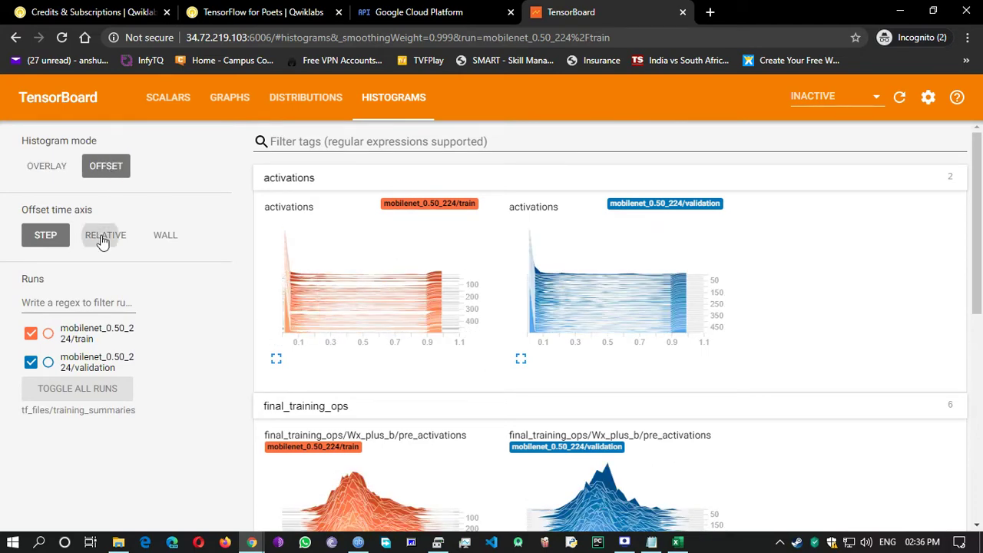
pyautogui.scroll(-5, 422, 376)
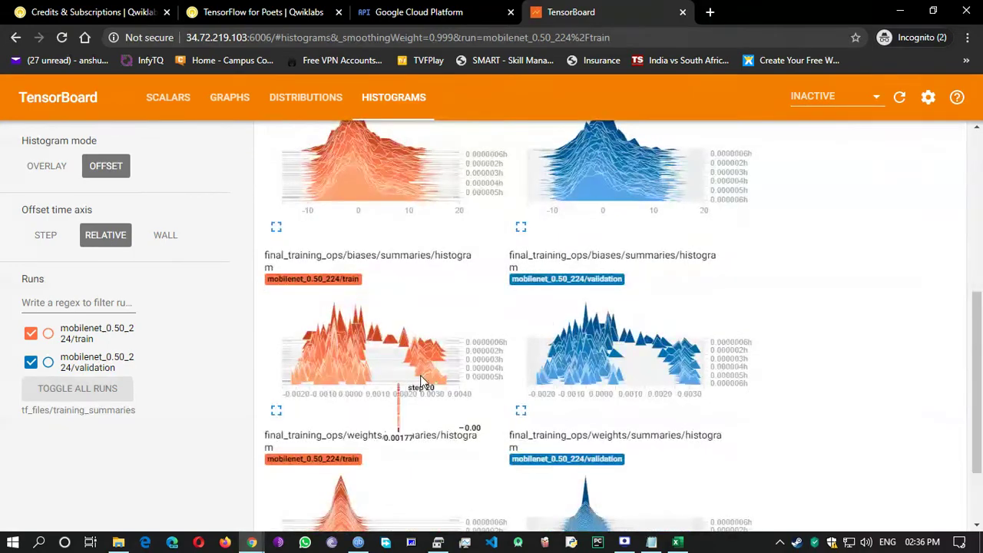
pyautogui.scroll(-2, 399, 384)
pyautogui.click(164, 234)
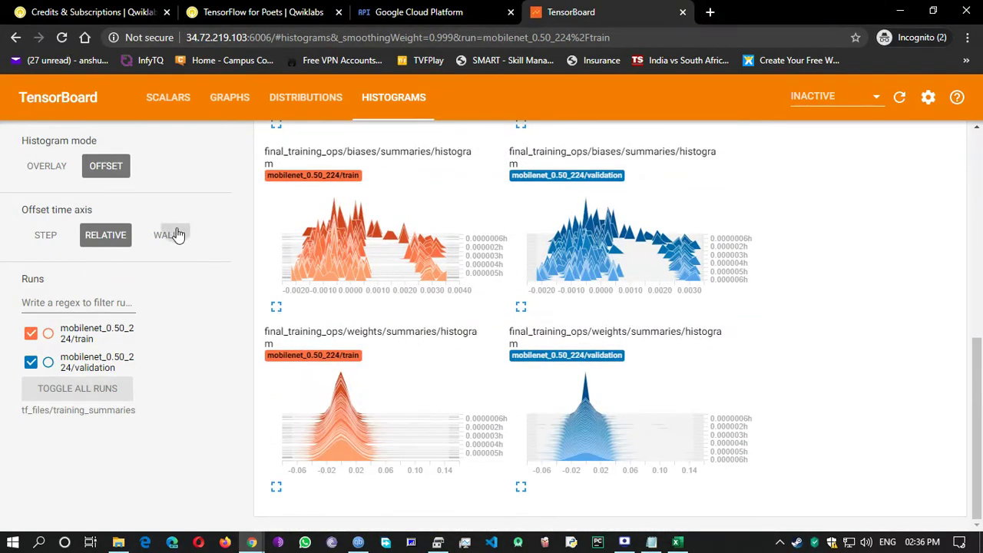
pyautogui.scroll(8, 406, 359)
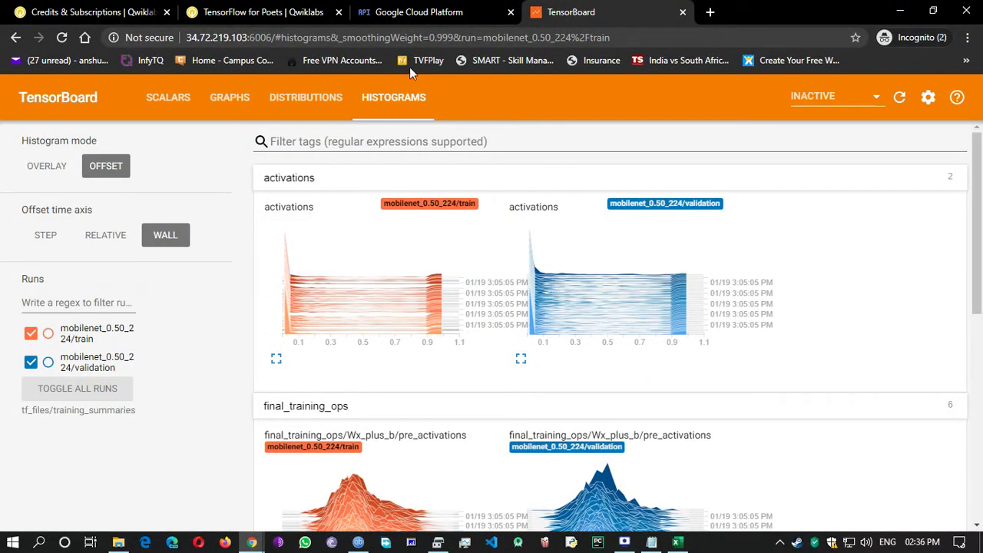
pyautogui.click(264, 12)
pyautogui.click(407, 13)
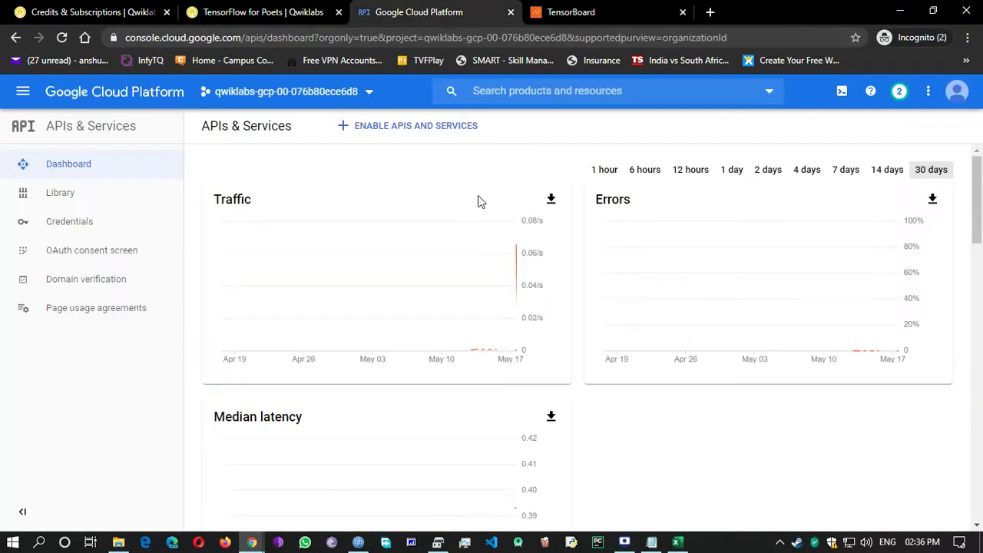
pyautogui.scroll(-1, 486, 197)
pyautogui.click(570, 13)
pyautogui.scroll(-2, 454, 236)
pyautogui.scroll(2, 449, 241)
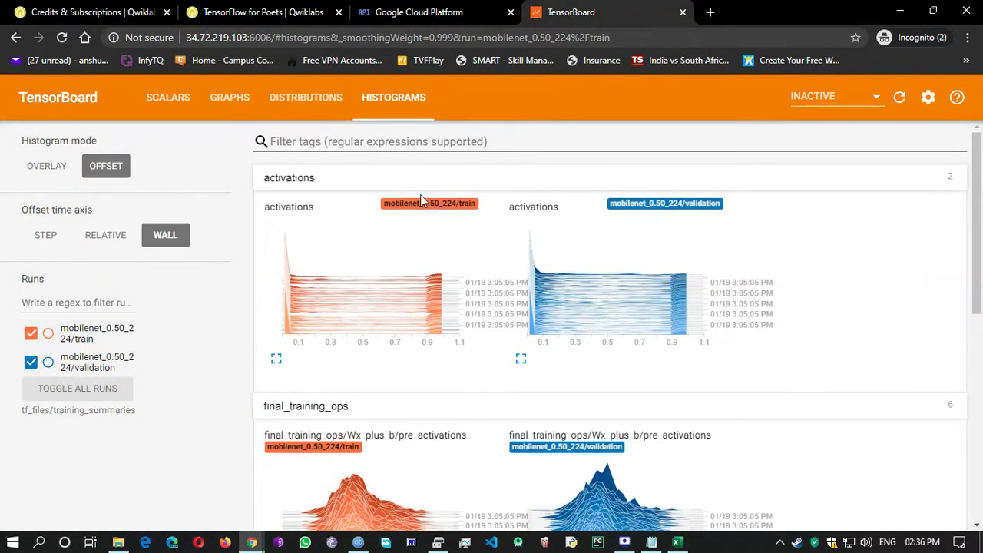
pyautogui.click(274, 12)
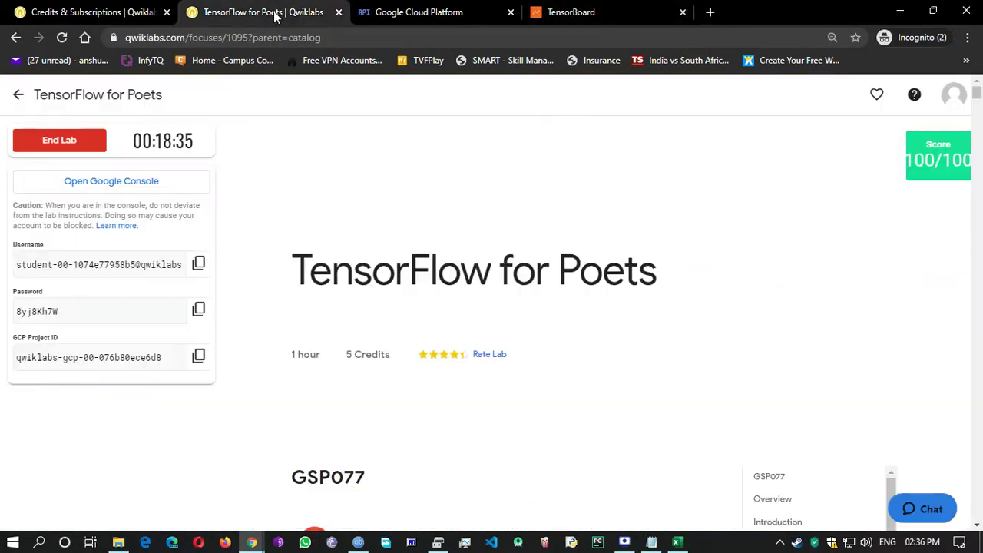
# Step: Switch to the Google Cloud Platform console and open the project's home dashboard
pyautogui.click(418, 12)
pyautogui.scroll(1, 212, 248)
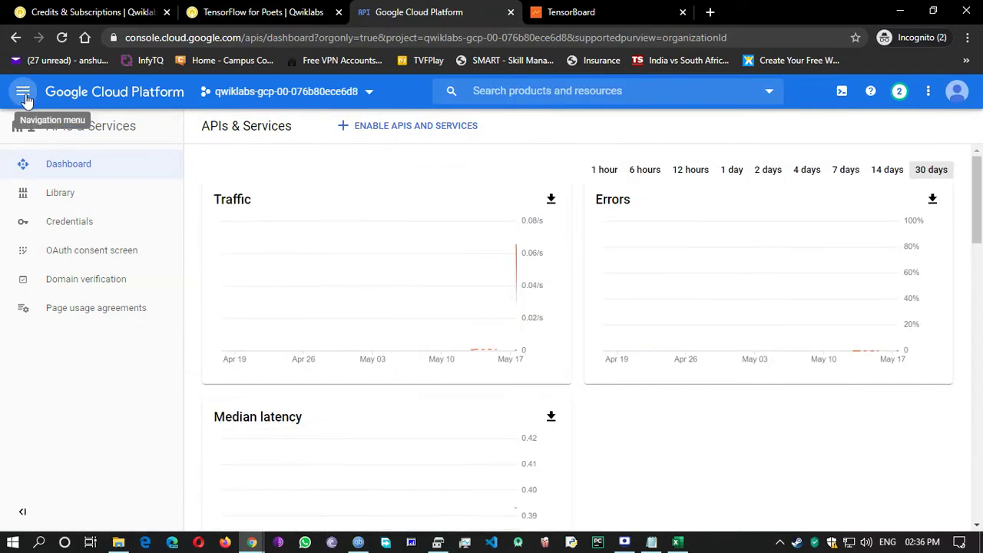
pyautogui.click(22, 92)
pyautogui.click(83, 136)
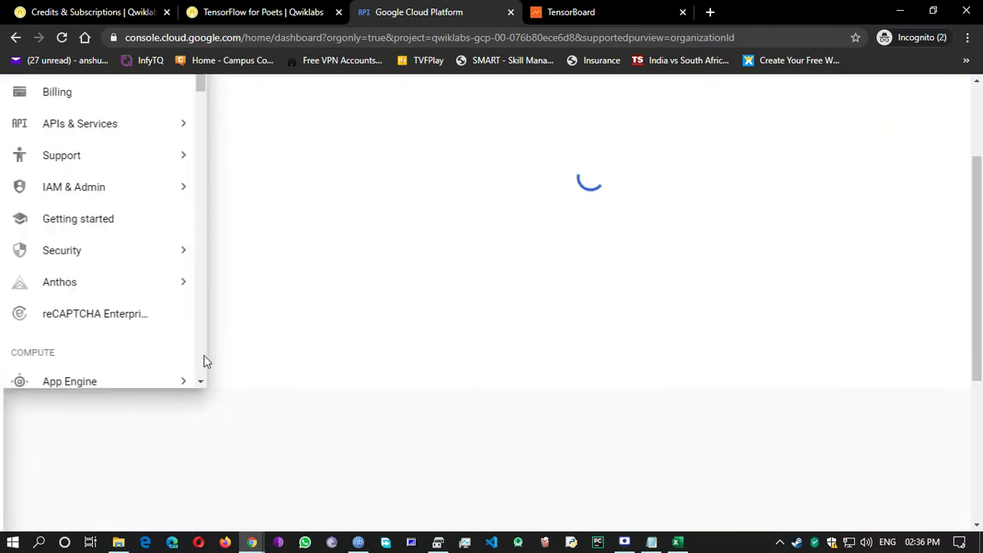
# Step: Browse the console's security, storage and networking services and open the Data Transfer service
pyautogui.moveTo(138, 401)
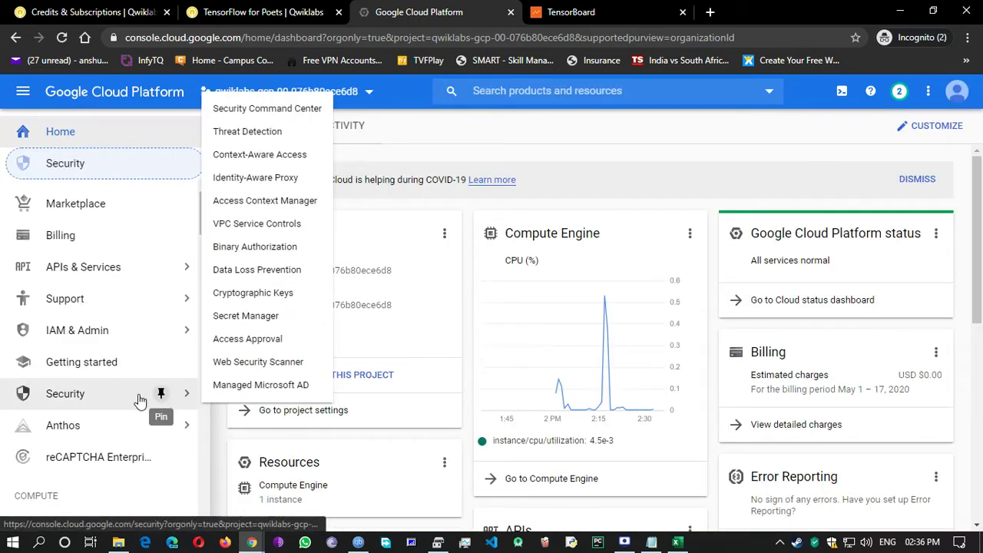
pyautogui.scroll(-10, 131, 476)
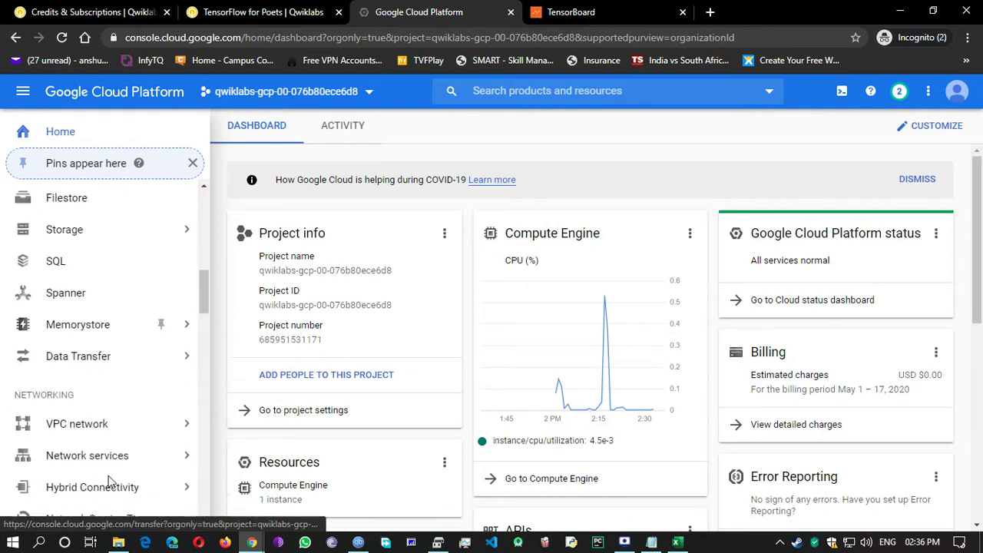
pyautogui.scroll(2, 107, 476)
pyautogui.scroll(-1, 100, 461)
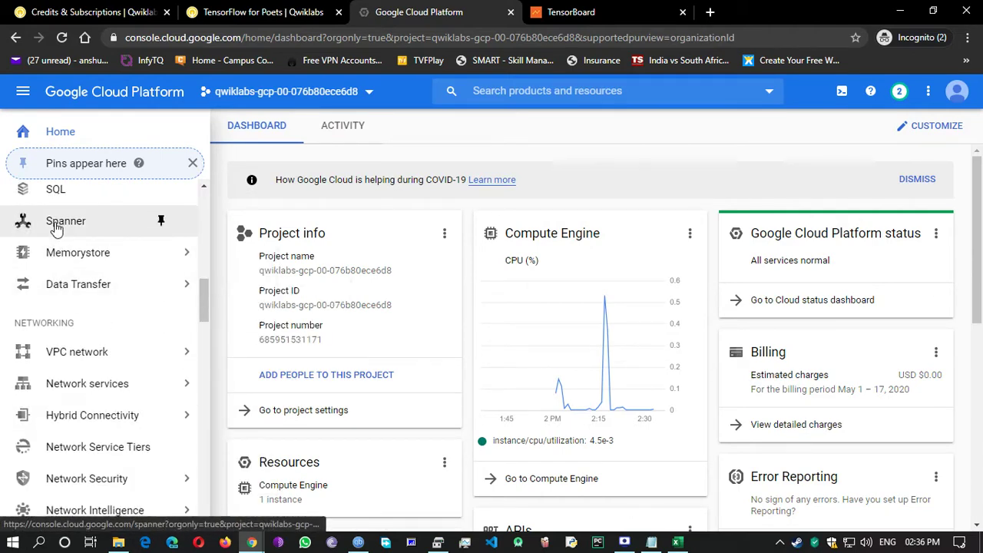
pyautogui.moveTo(60, 258)
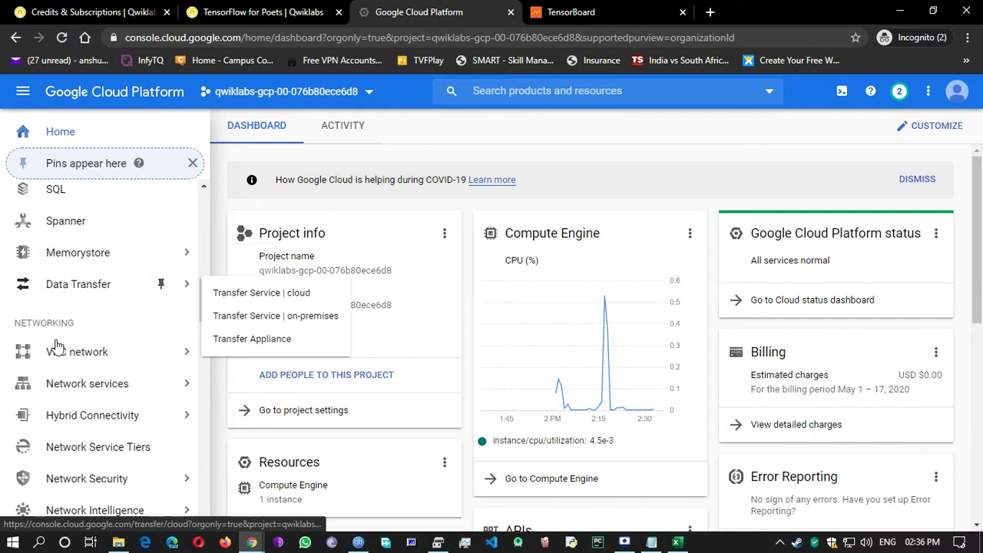
pyautogui.scroll(-1, 115, 322)
pyautogui.click(106, 219)
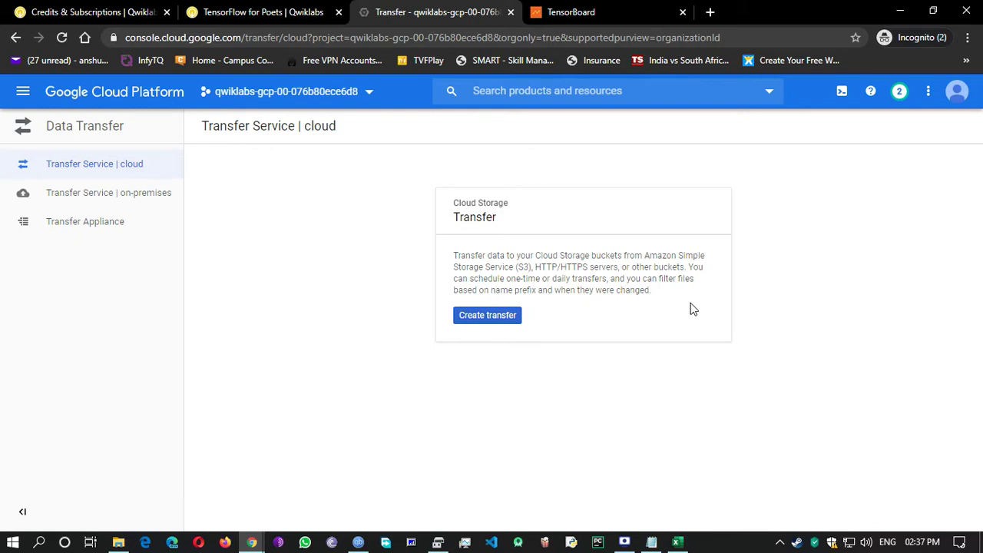
# Step: View the on-premises Transfer Service and Transfer Appliance pages and return to the cloud Transfer Service
pyautogui.click(66, 198)
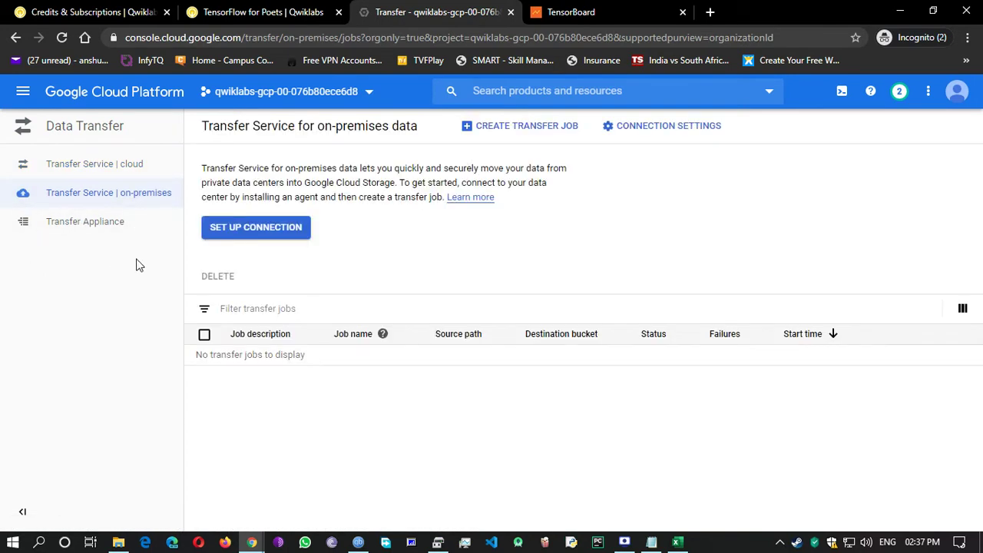
pyautogui.click(86, 227)
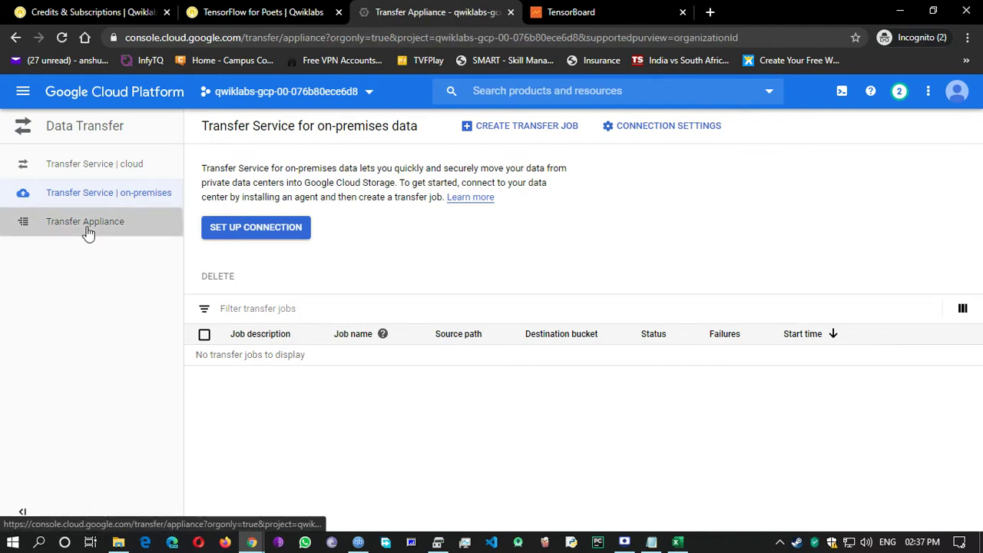
pyautogui.click(77, 165)
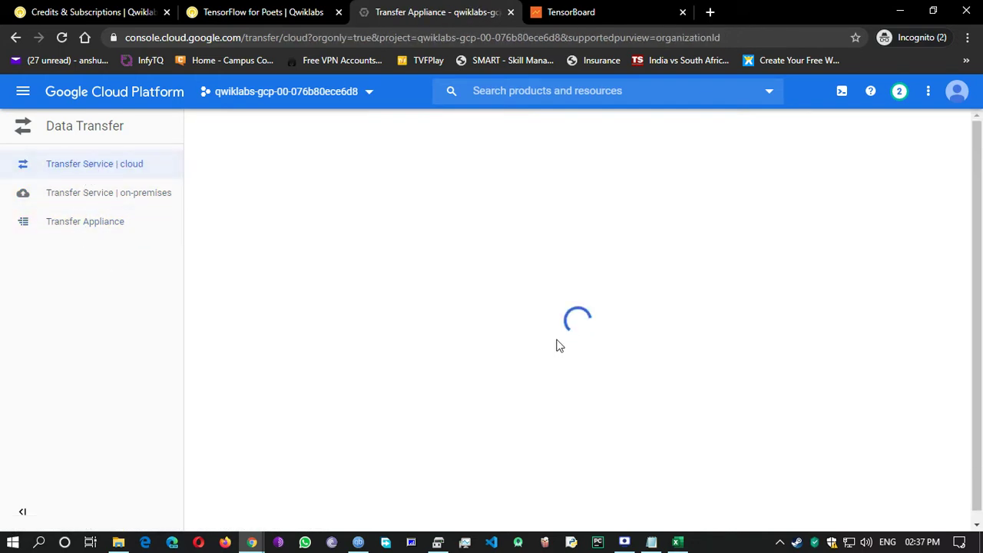
# Step: Start creating a cloud transfer job and review its source options, destination and configuration sections
pyautogui.click(489, 318)
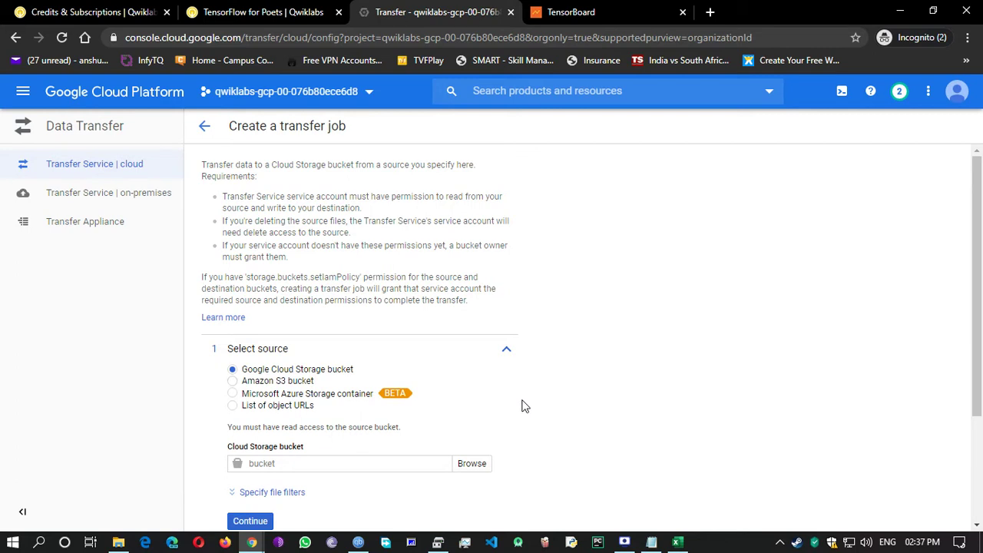
pyautogui.scroll(-1, 522, 406)
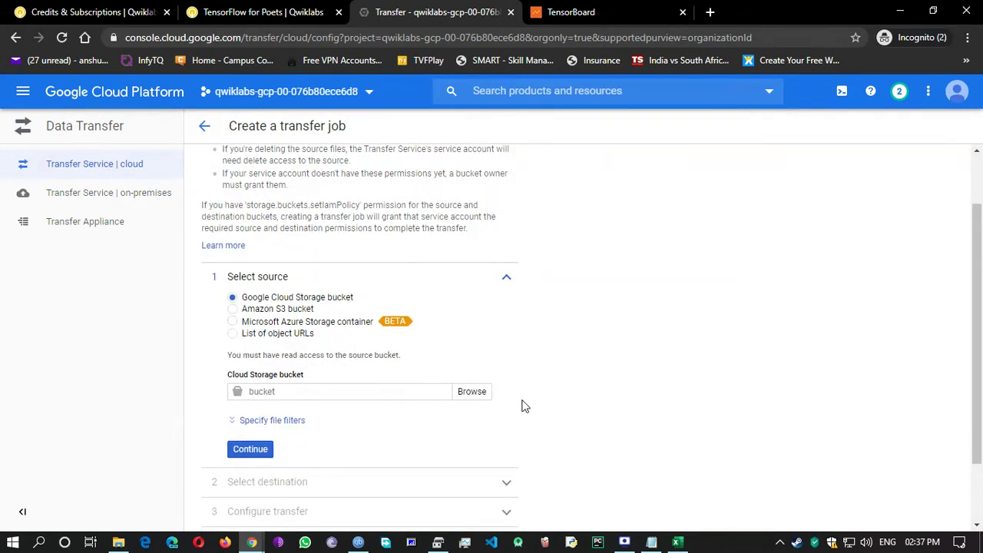
pyautogui.scroll(-1, 521, 406)
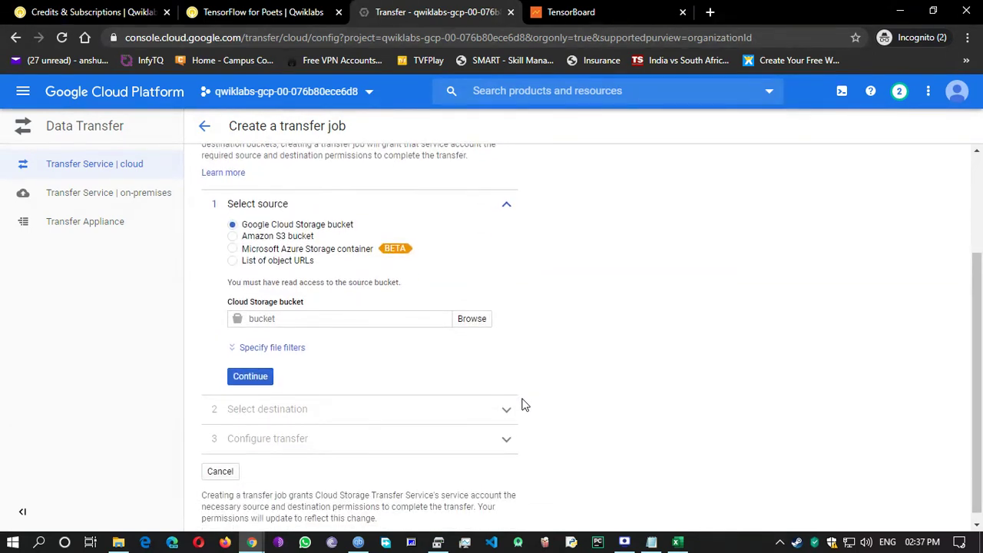
pyautogui.scroll(2, 541, 381)
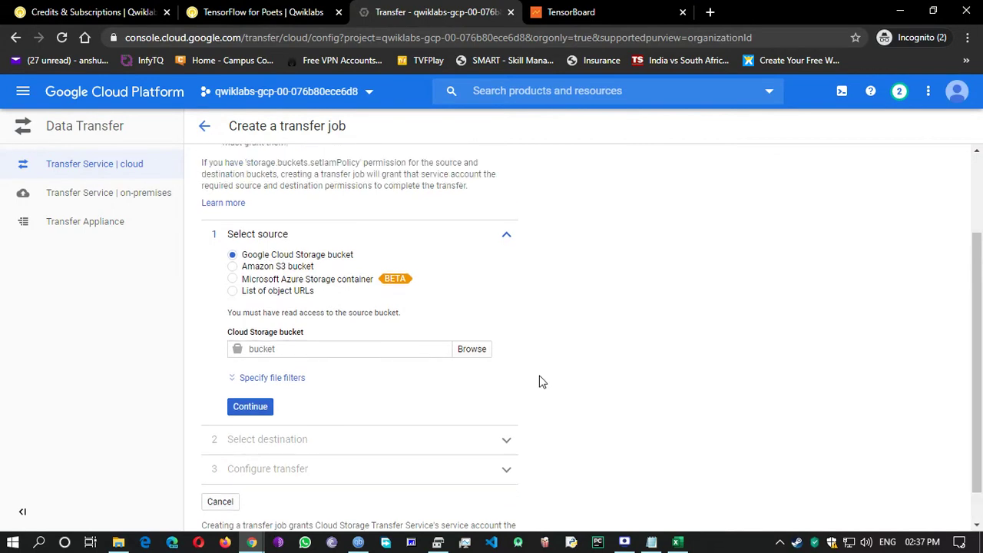
# Step: Open the Security section of the cloud console at its Security Command Center page
pyautogui.click(23, 93)
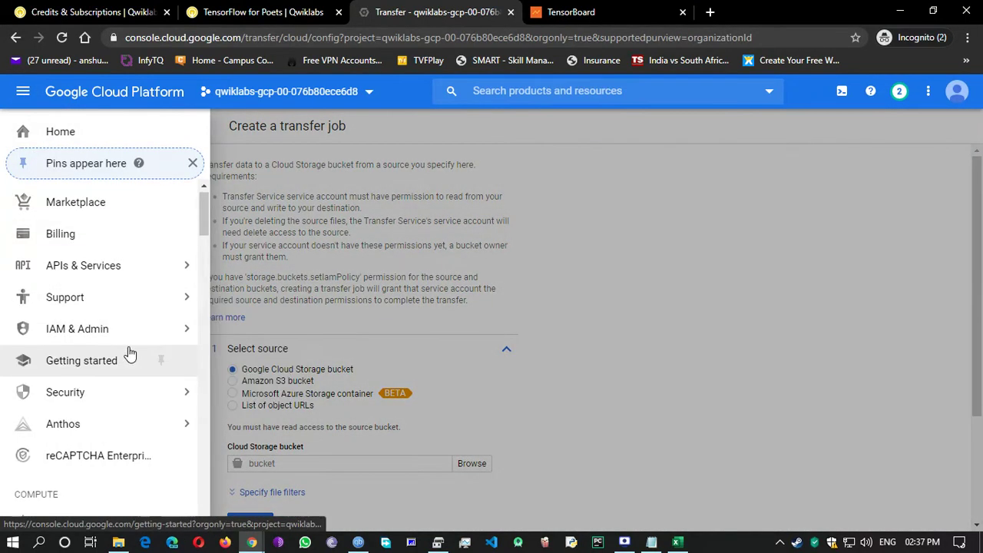
pyautogui.scroll(-3, 128, 351)
pyautogui.moveTo(74, 219)
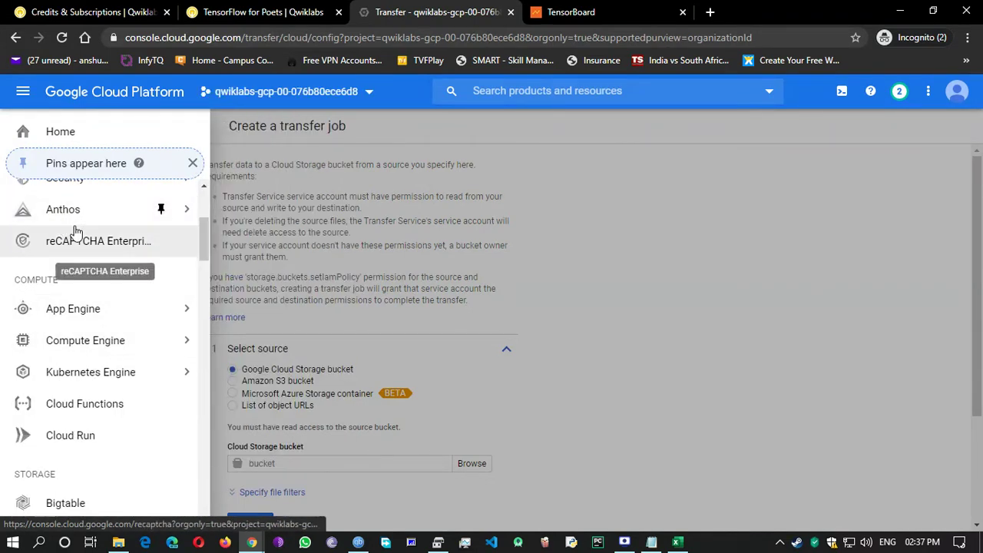
pyautogui.scroll(1, 77, 227)
pyautogui.moveTo(79, 263)
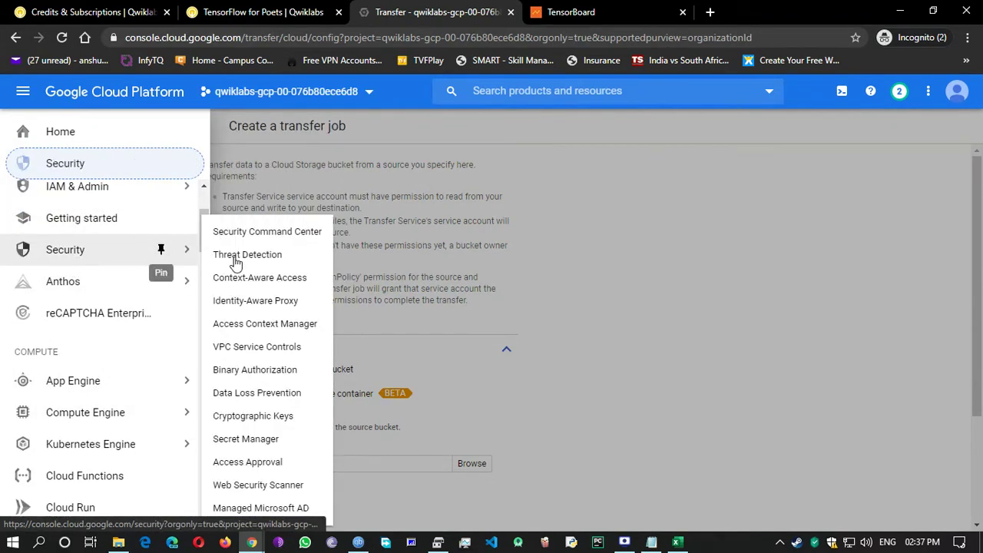
pyautogui.click(59, 256)
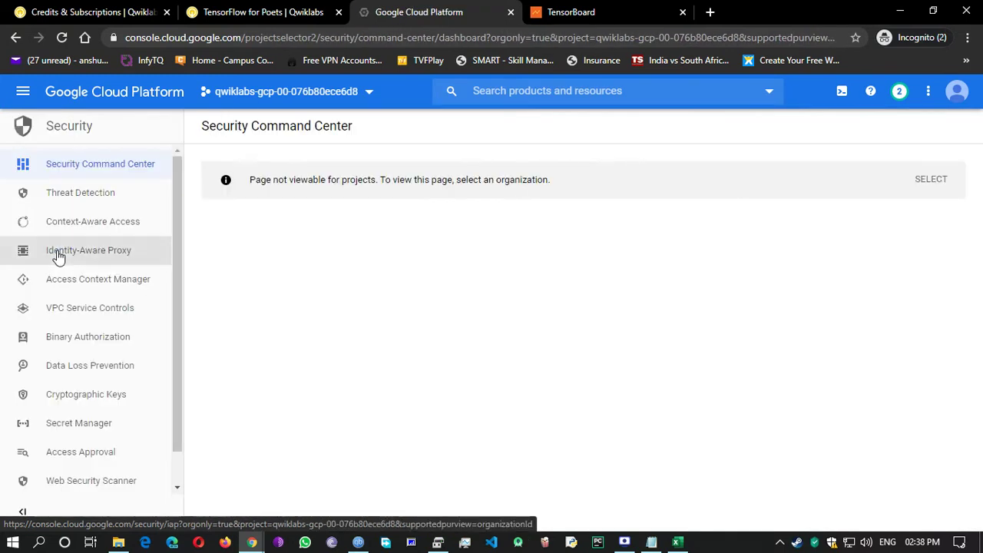
# Step: Look through the available security services and view the Cryptographic Keys page
pyautogui.scroll(-1, 82, 391)
pyautogui.scroll(-1, 82, 391)
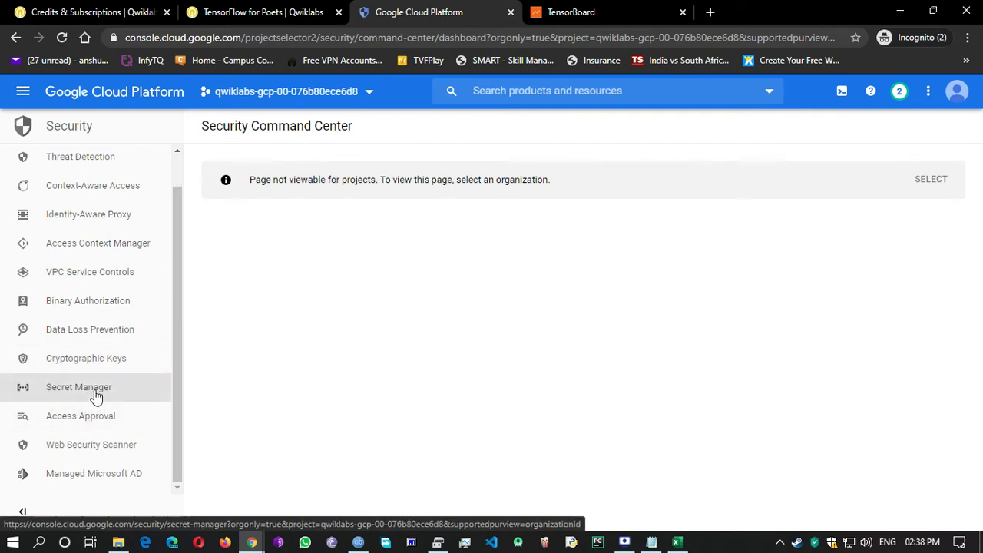
pyautogui.click(107, 371)
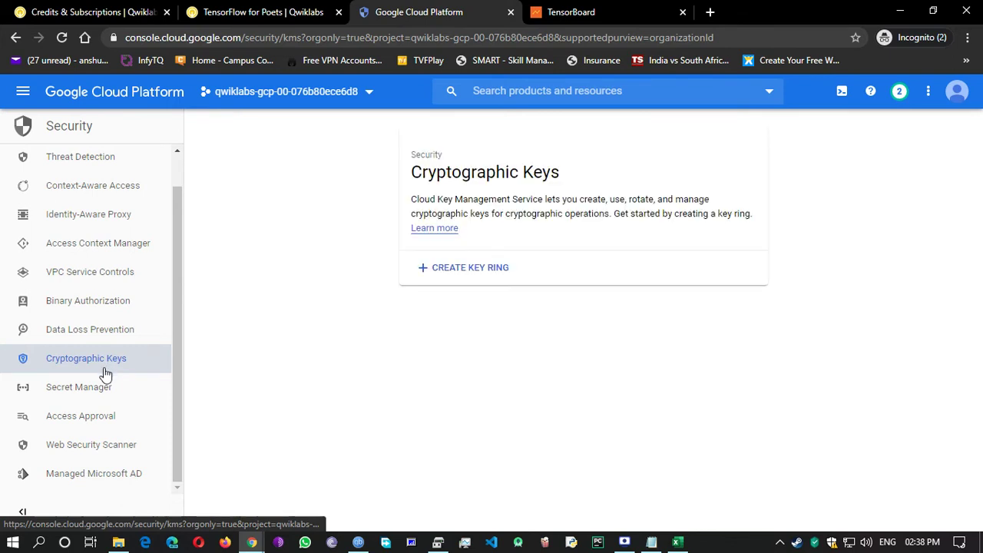
pyautogui.scroll(1, 105, 374)
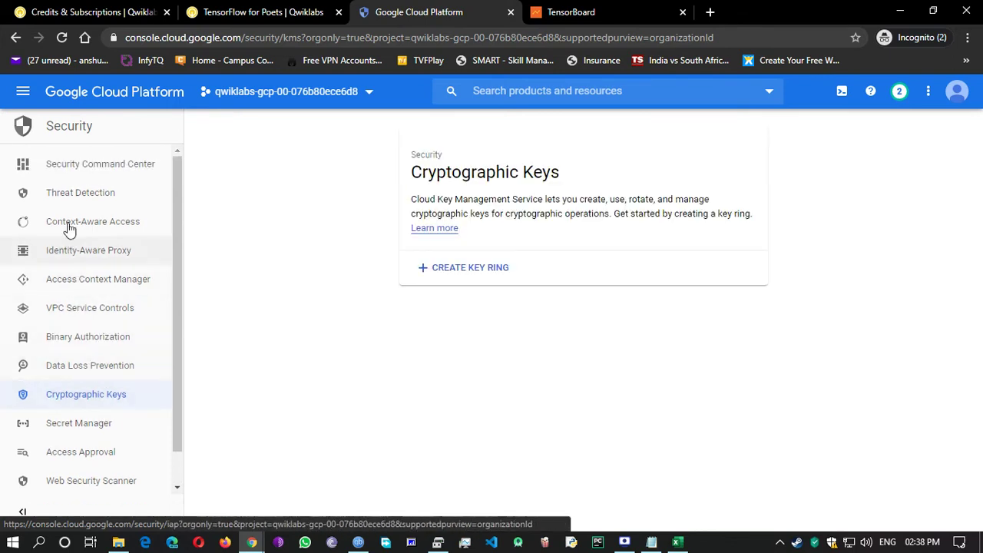
# Step: Open the Kubernetes Engine service and view its Clusters page
pyautogui.click(23, 103)
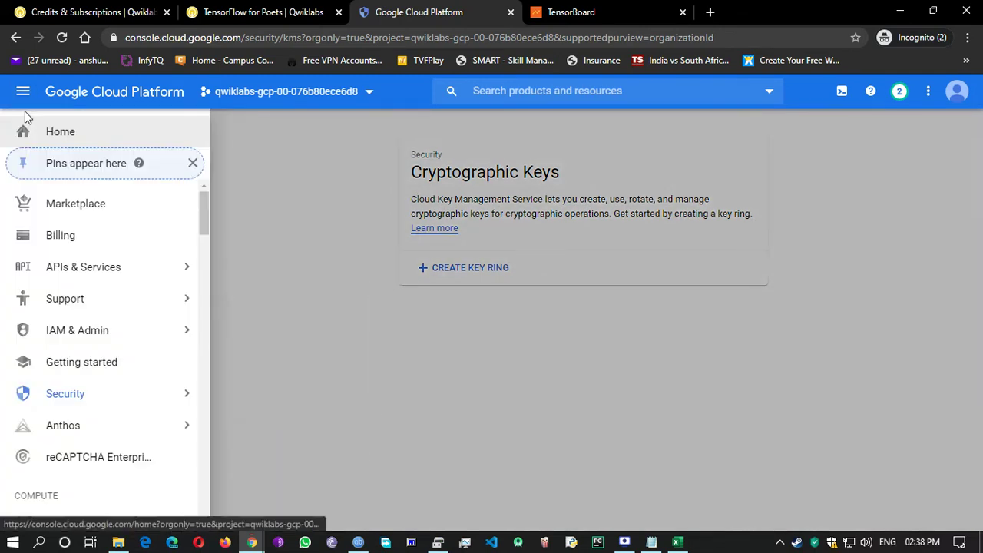
pyautogui.moveTo(65, 436)
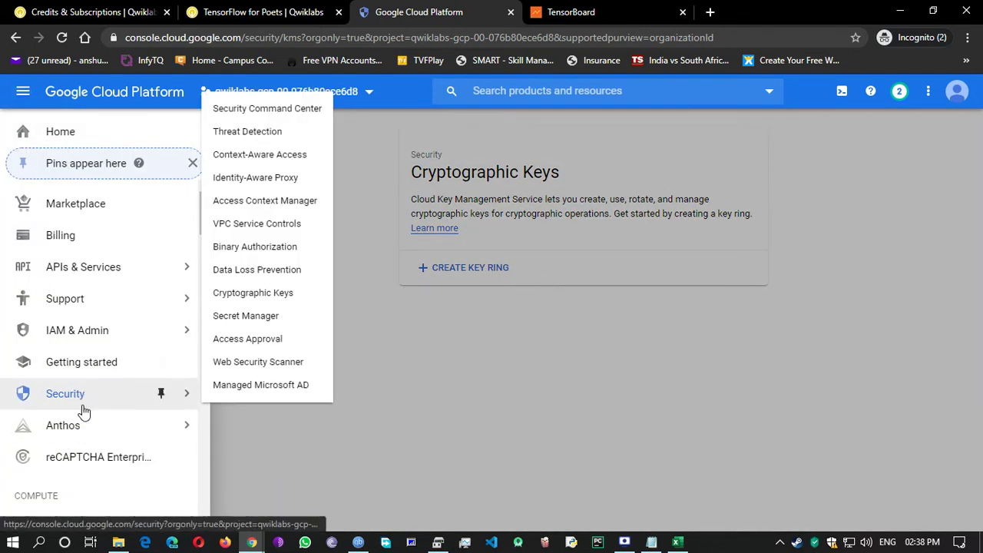
pyautogui.scroll(-2, 82, 407)
pyautogui.scroll(-2, 82, 407)
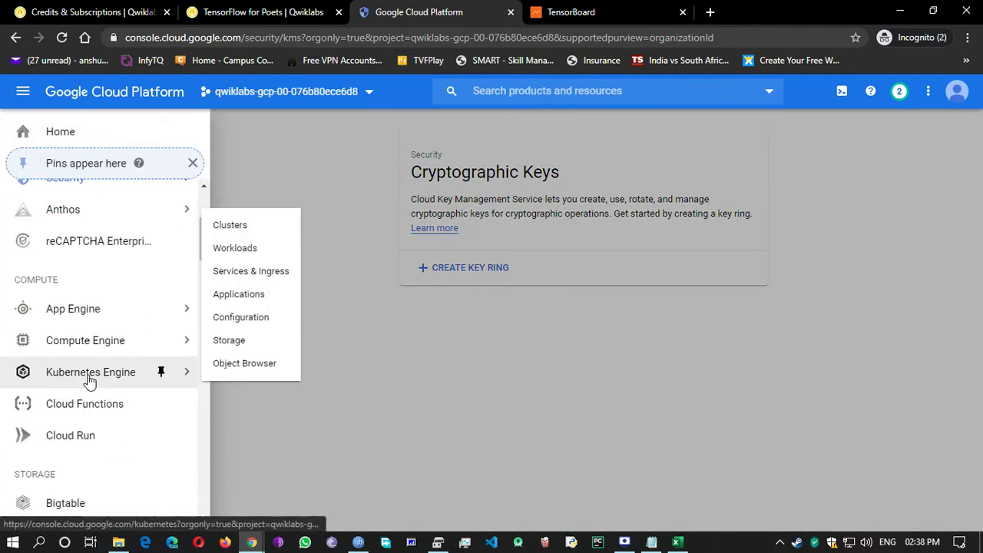
pyautogui.click(89, 378)
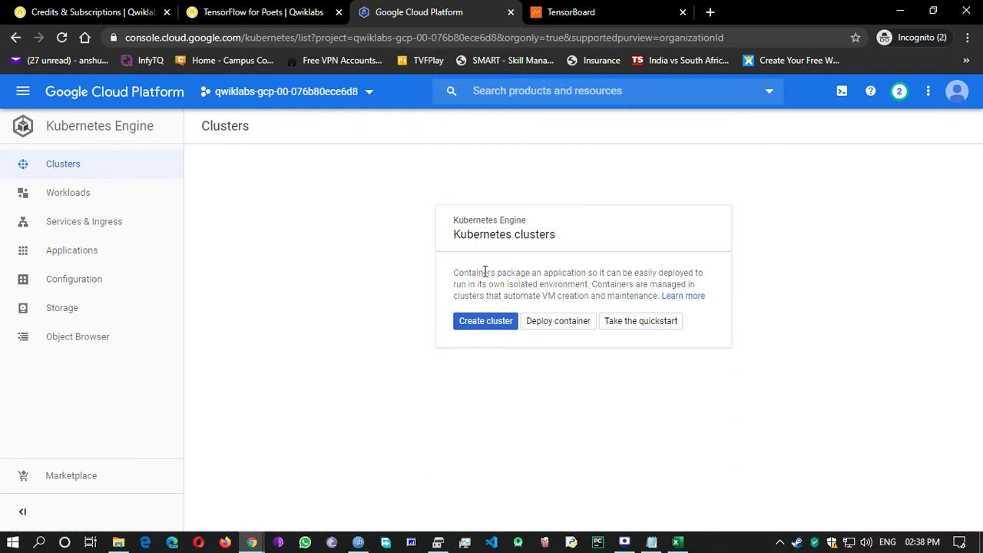
# Step: Open the Cloud Run service and view its Services page
pyautogui.click(22, 93)
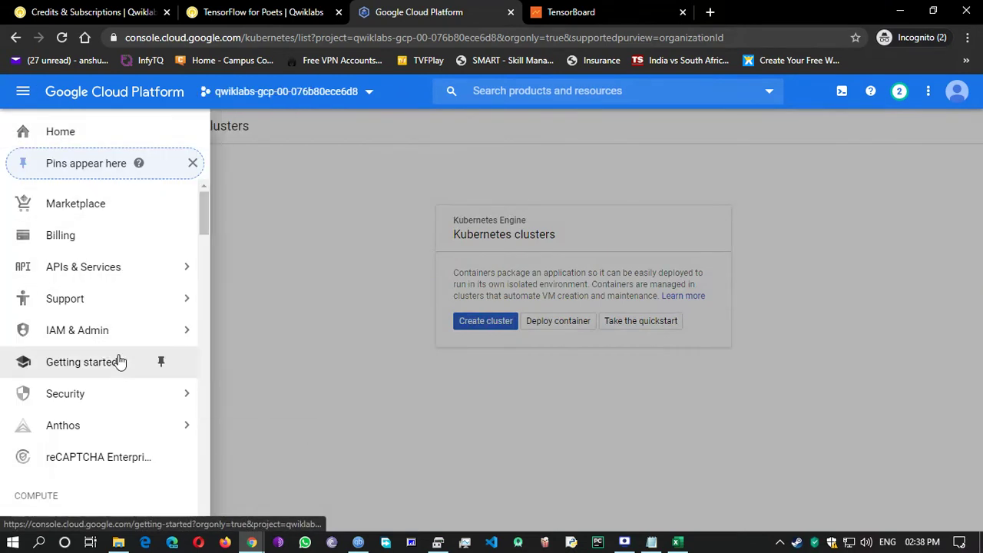
pyautogui.scroll(-3, 118, 361)
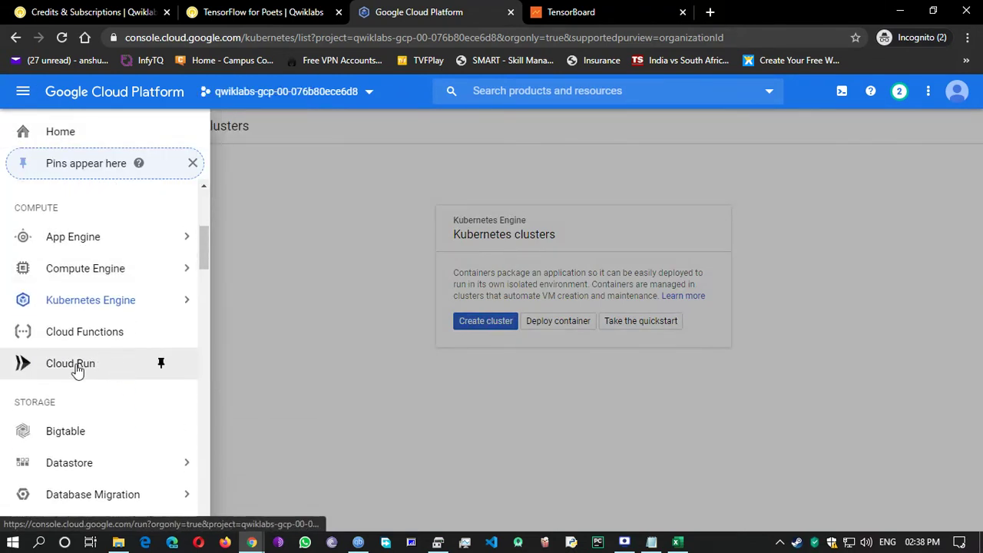
pyautogui.click(74, 365)
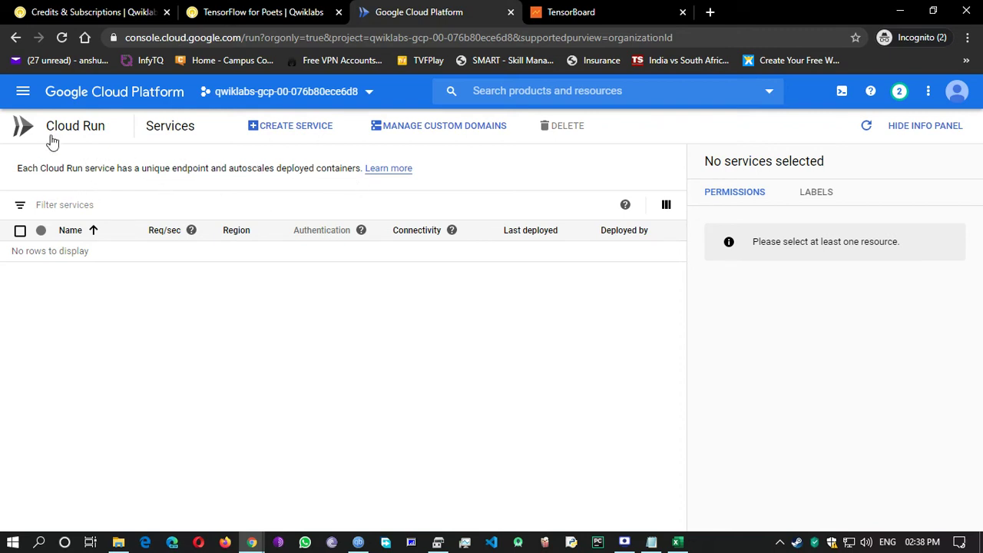
# Step: Browse the compute and storage services and open the Cloud SQL Instances page
pyautogui.click(23, 92)
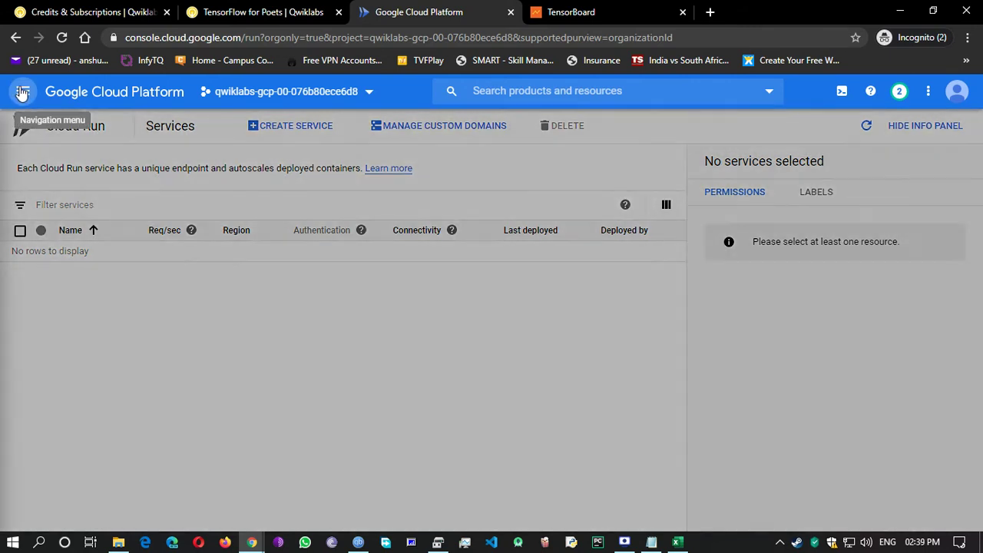
pyautogui.scroll(-5, 98, 223)
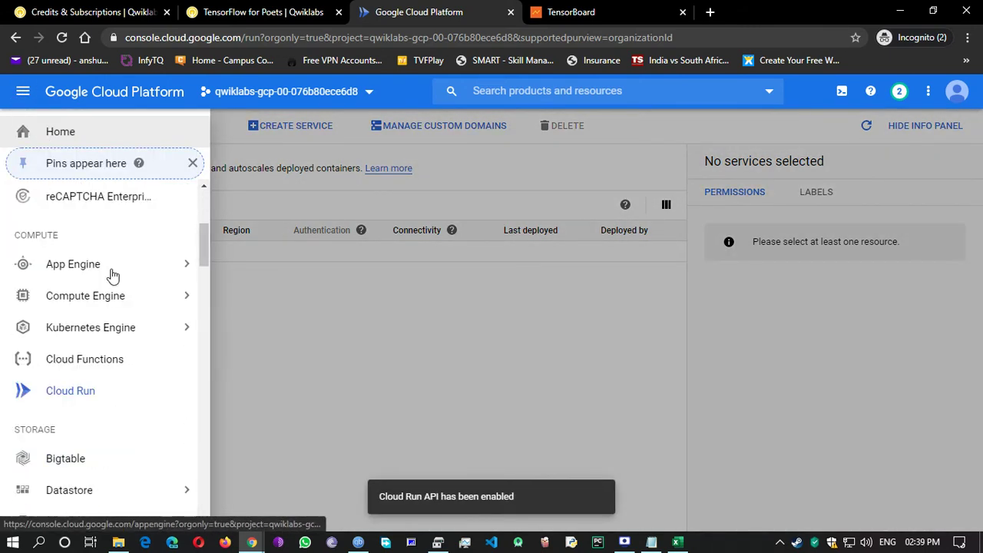
pyautogui.scroll(-5, 112, 277)
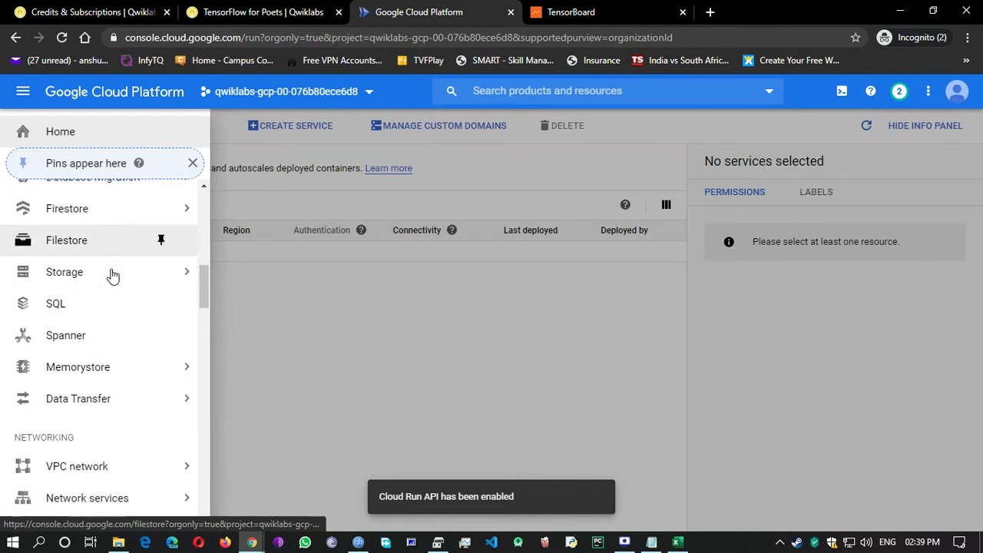
pyautogui.moveTo(110, 273)
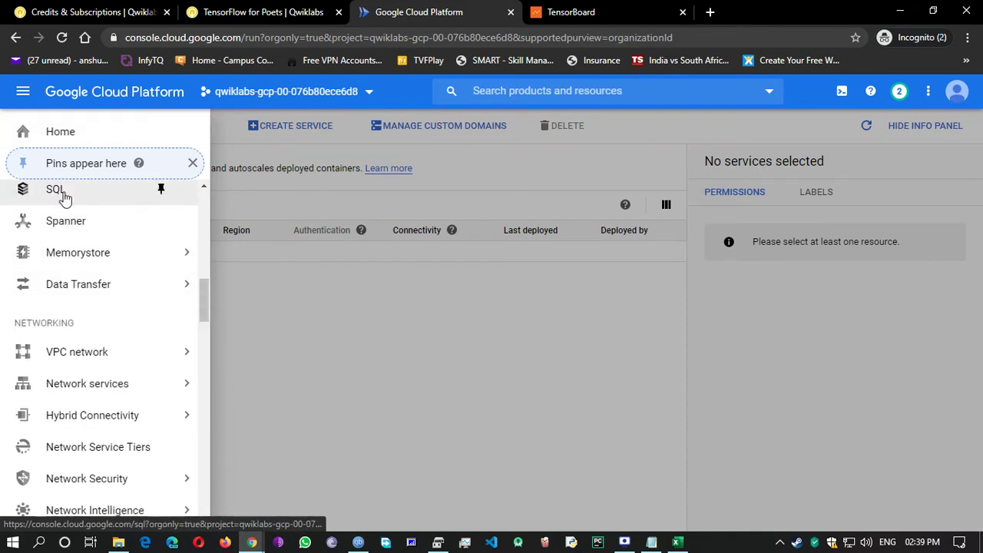
pyautogui.click(66, 198)
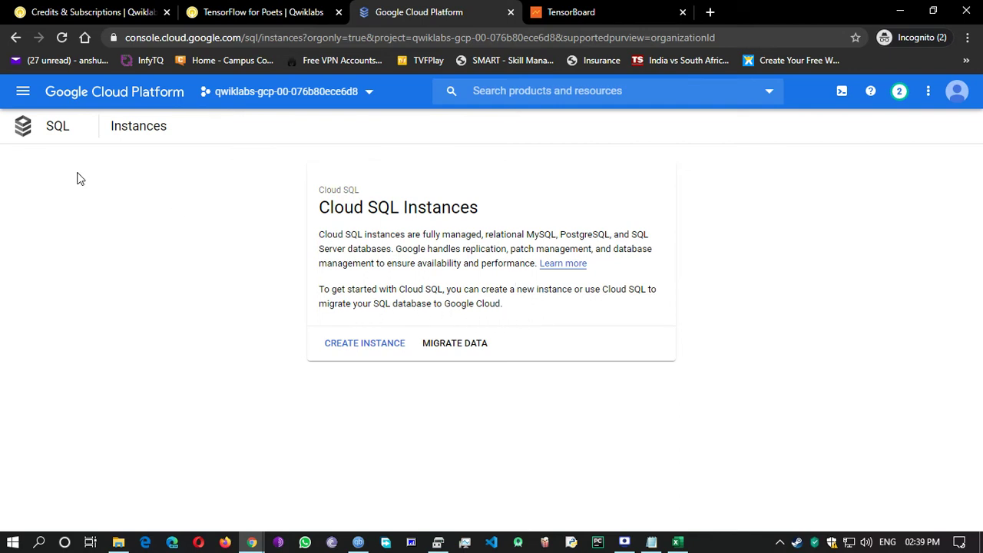
# Step: Browse the networking, operations and artificial intelligence services and open the Vision dashboard
pyautogui.click(20, 98)
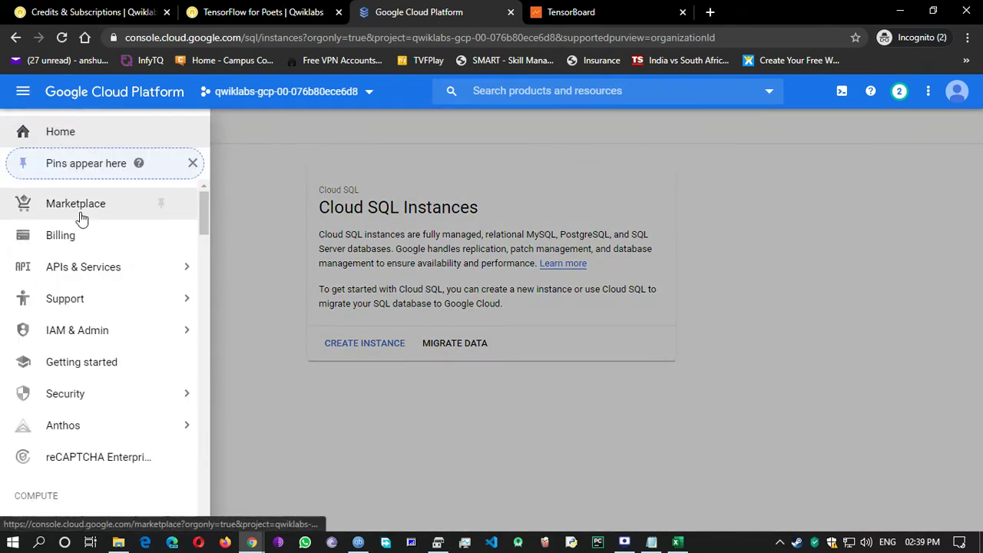
pyautogui.scroll(-3, 84, 227)
pyautogui.scroll(-12, 85, 227)
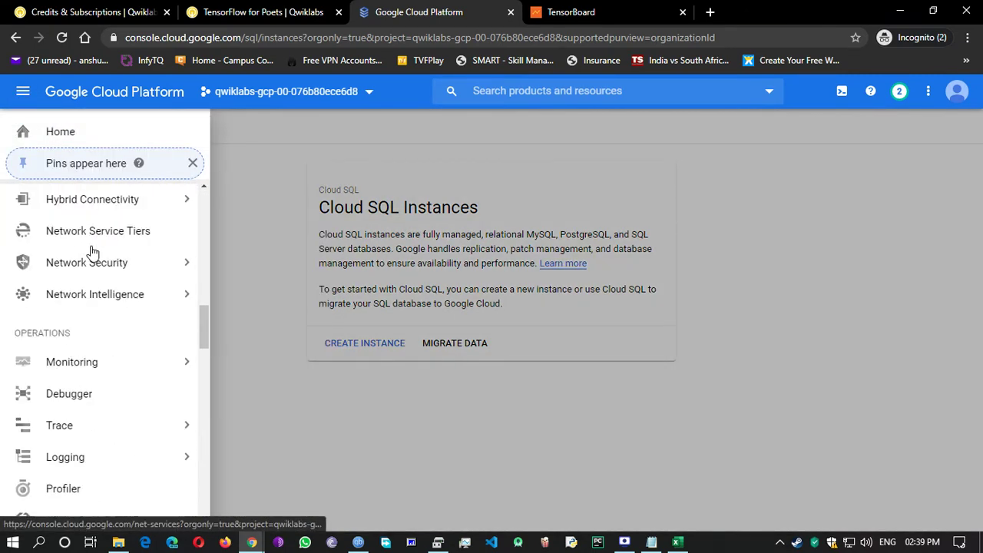
pyautogui.scroll(-15, 91, 254)
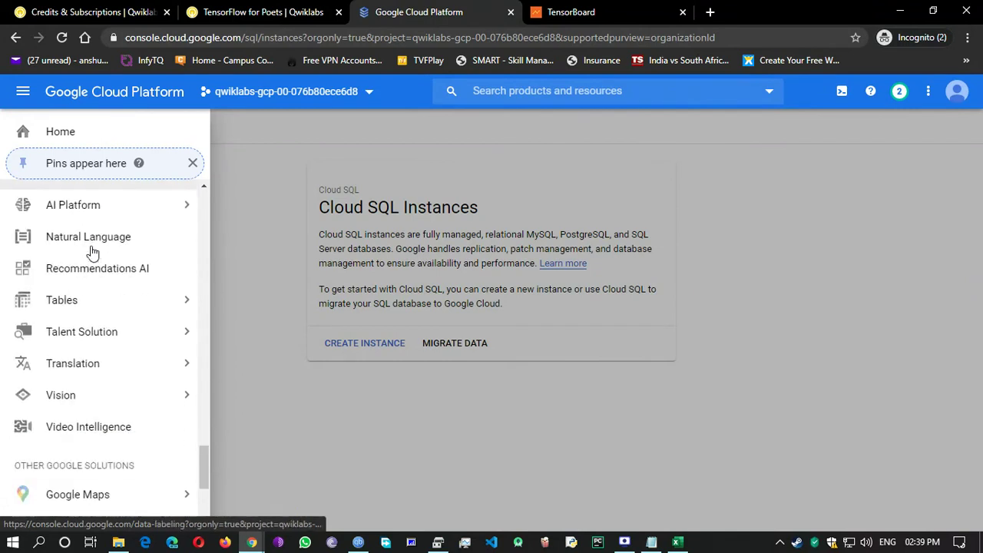
pyautogui.scroll(-2, 90, 255)
pyautogui.scroll(3, 92, 252)
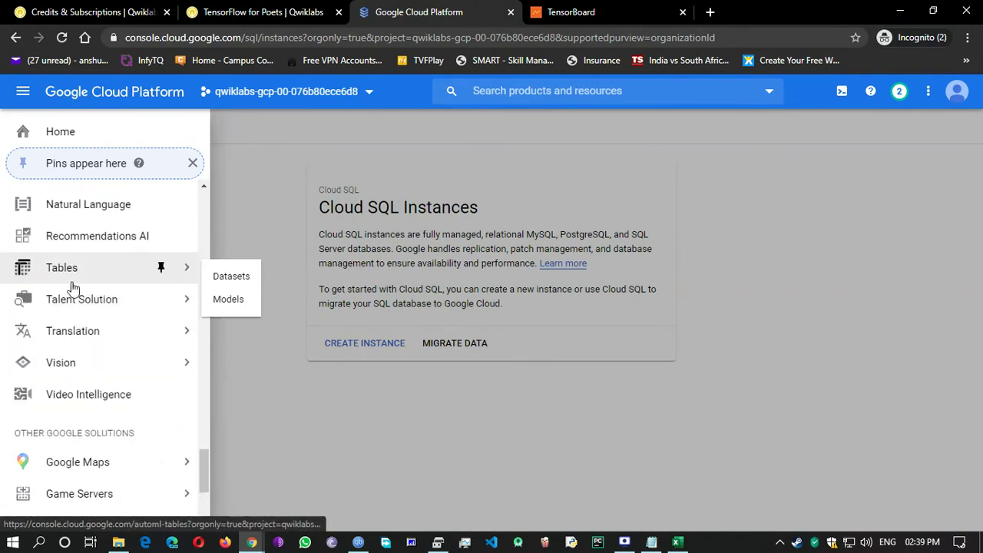
pyautogui.moveTo(65, 368)
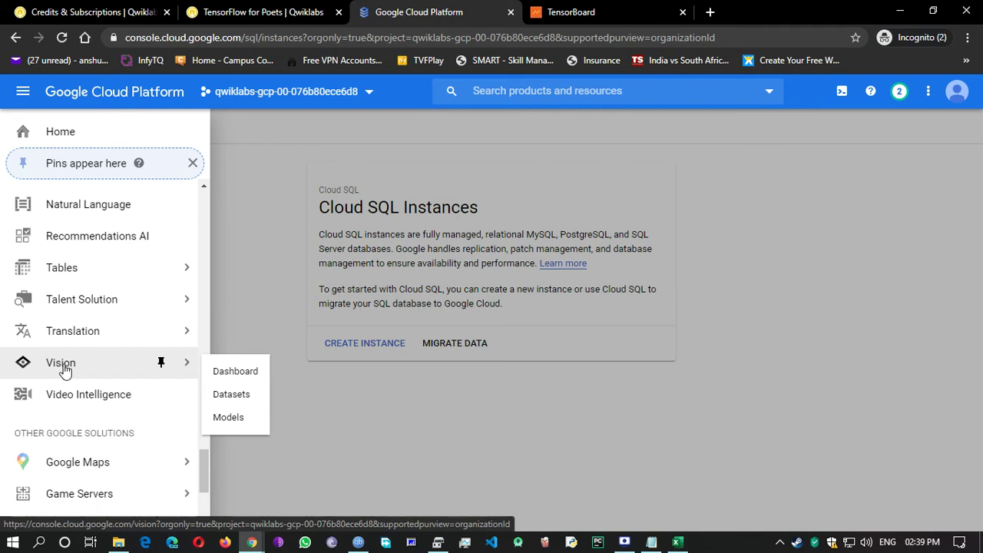
pyautogui.click(64, 368)
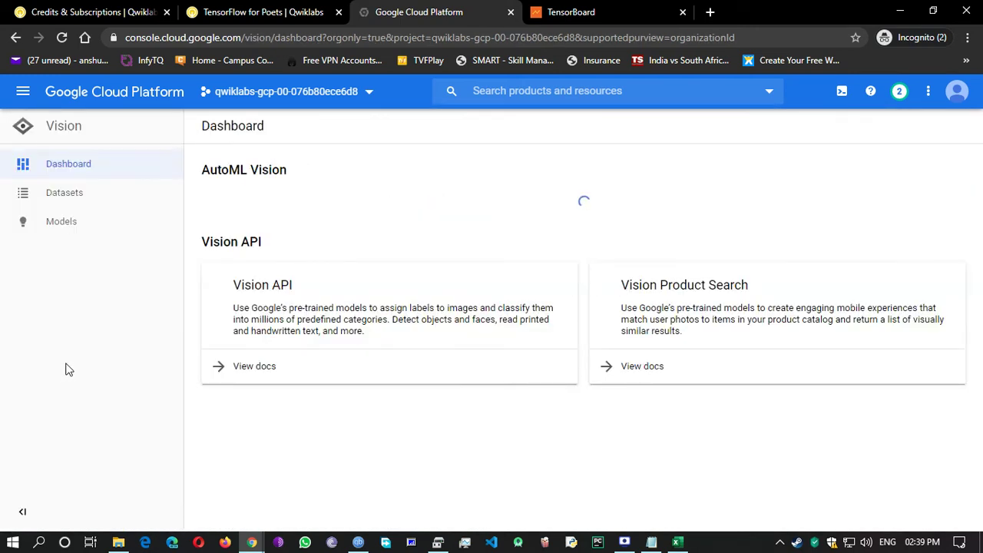
# Step: Browse the console's remaining services, including other Google solutions and partner solutions
pyautogui.click(23, 92)
pyautogui.scroll(-1, 83, 369)
pyautogui.scroll(-20, 83, 367)
pyautogui.scroll(-8, 82, 366)
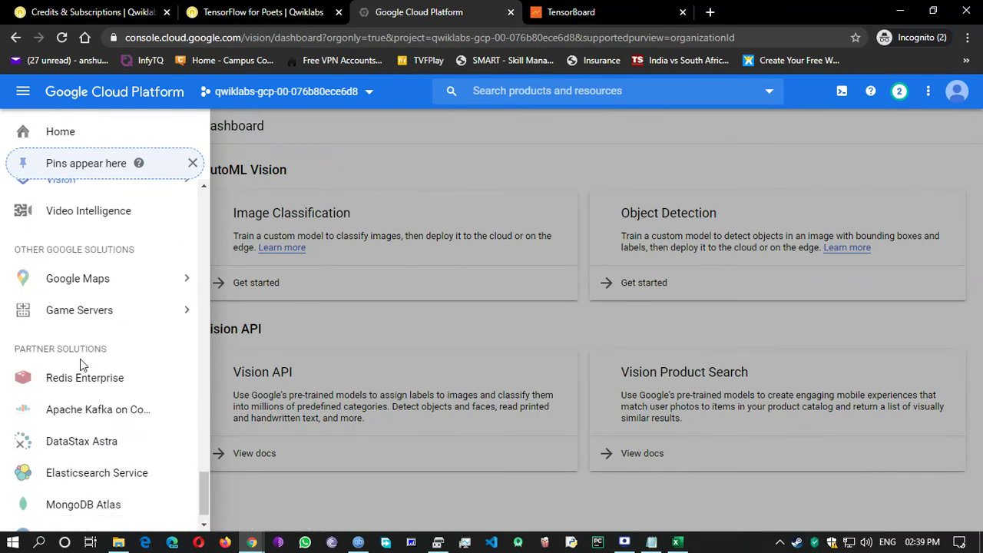
pyautogui.scroll(2, 80, 358)
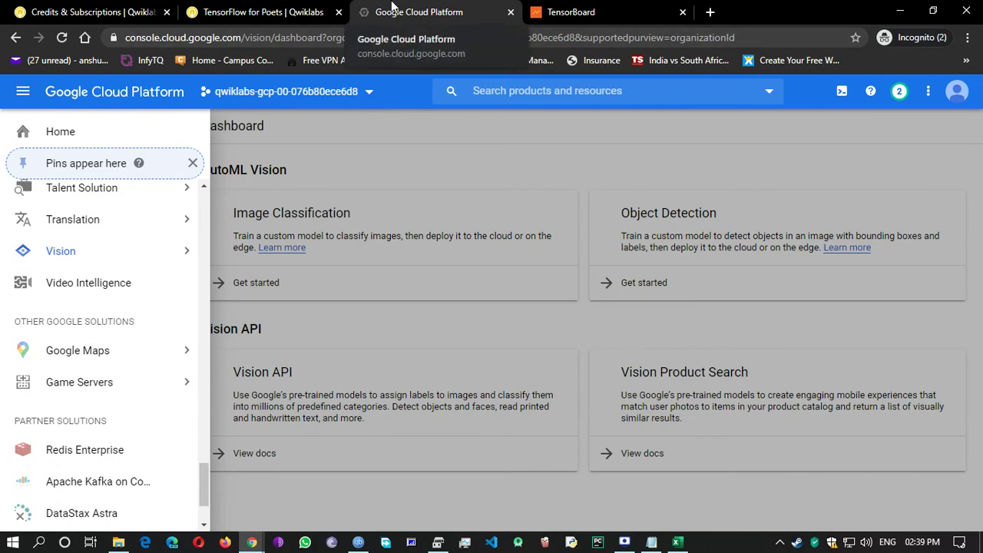
# Step: Return to the TensorFlow for Poets lab page and review its instructions, completed task checks and quest information
pyautogui.click(297, 11)
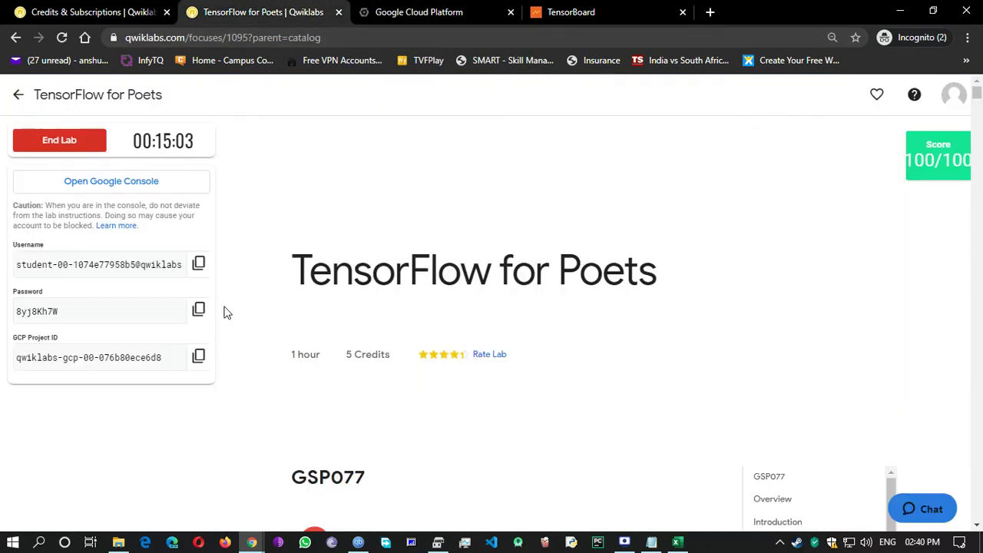
pyautogui.scroll(-15, 350, 367)
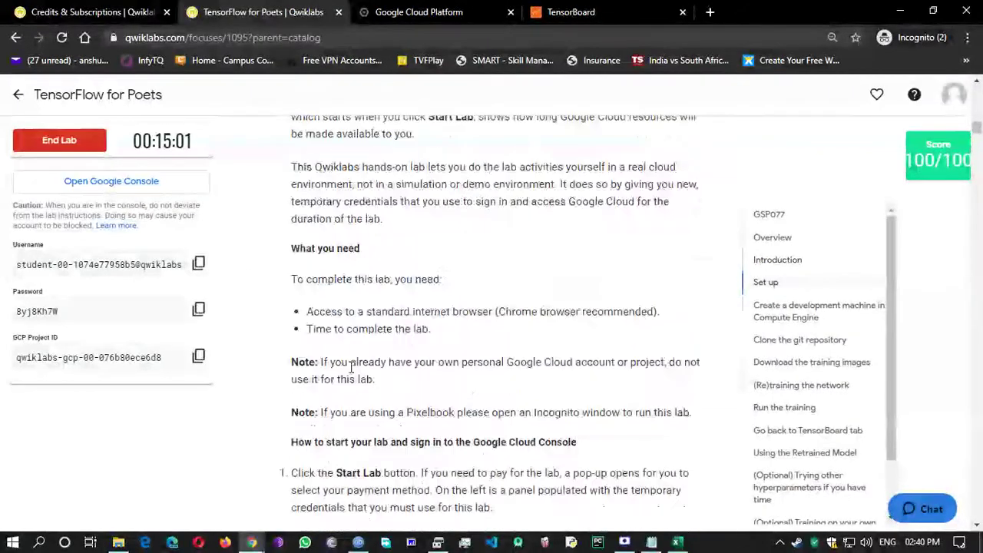
pyautogui.scroll(-6, 350, 367)
pyautogui.scroll(9, 350, 367)
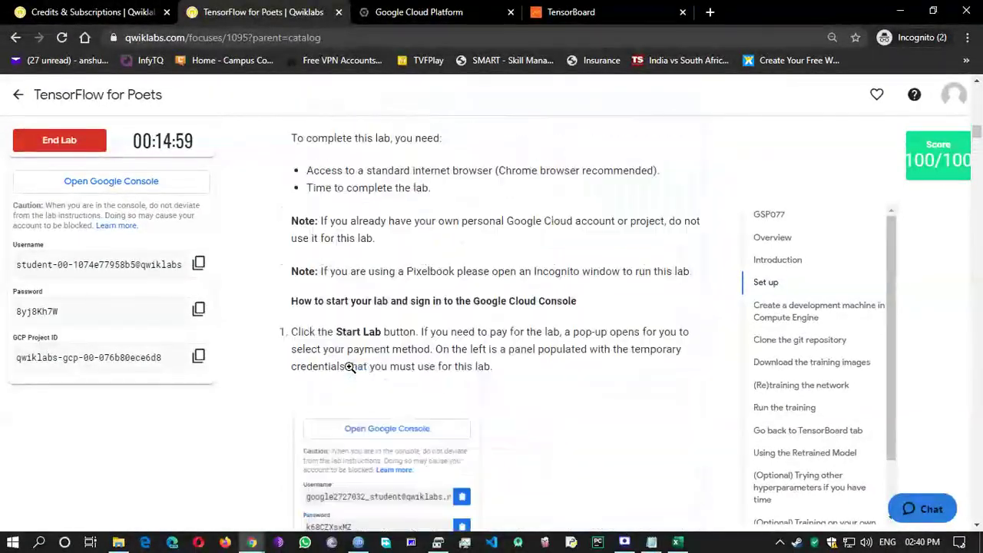
pyautogui.scroll(4, 349, 366)
pyautogui.scroll(-18, 487, 373)
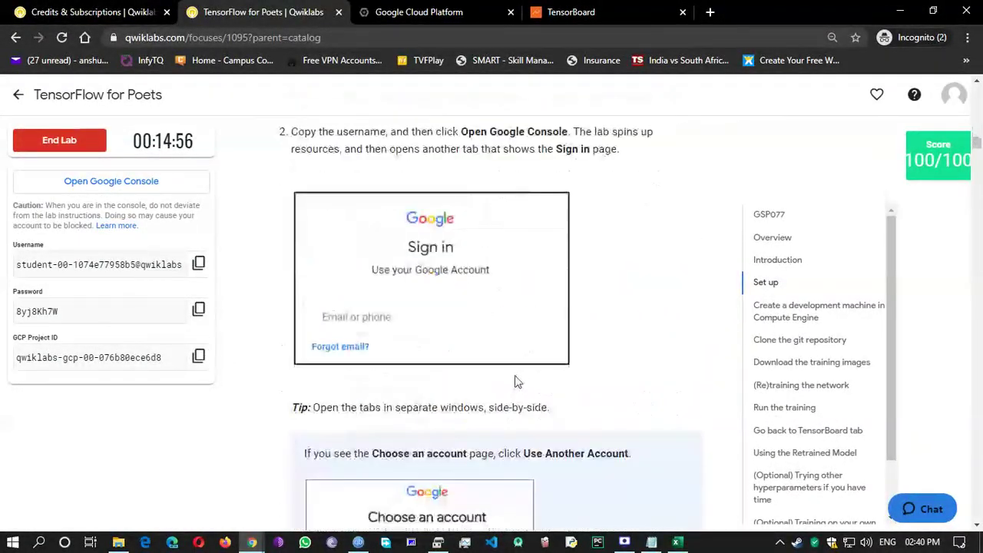
pyautogui.scroll(-6, 512, 378)
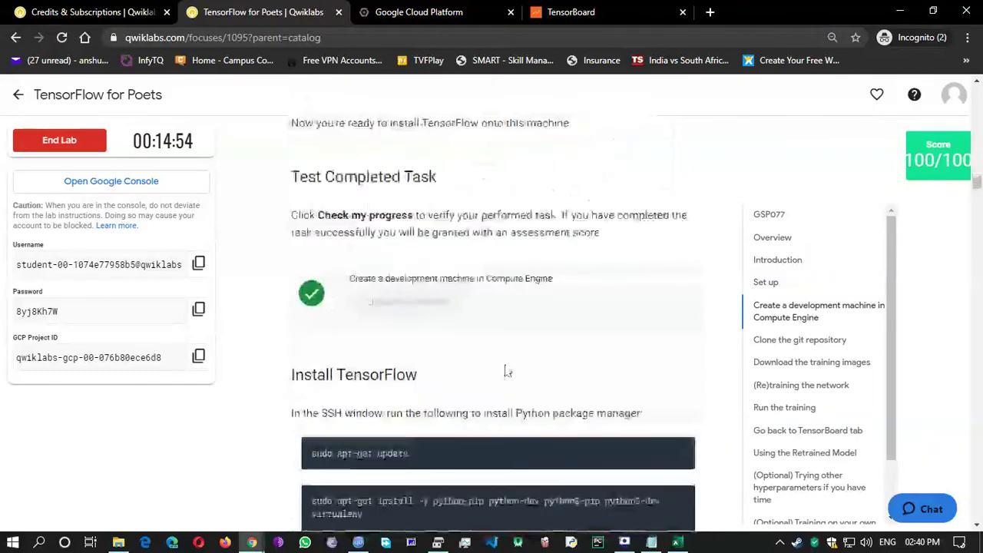
pyautogui.scroll(-6, 507, 365)
pyautogui.scroll(-5, 506, 369)
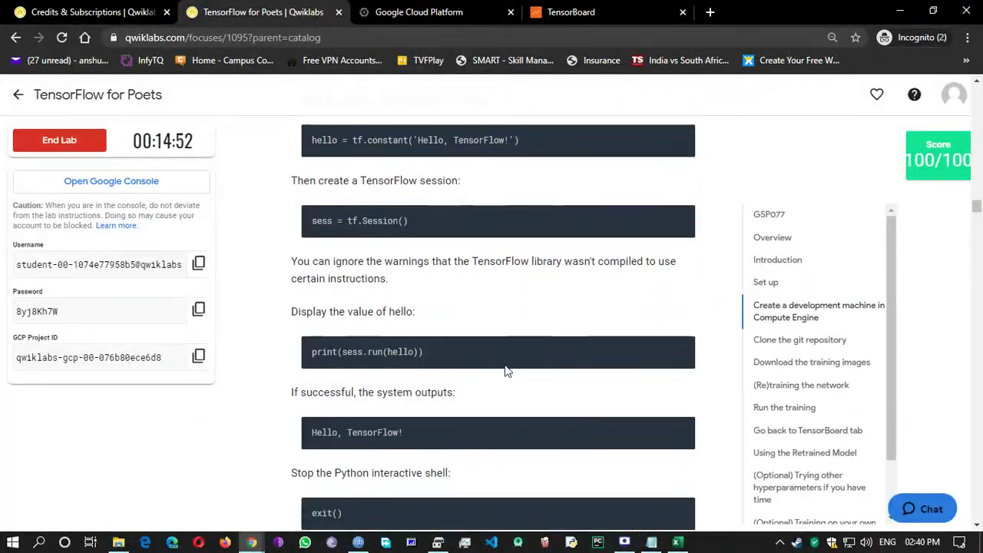
pyautogui.scroll(-12, 503, 365)
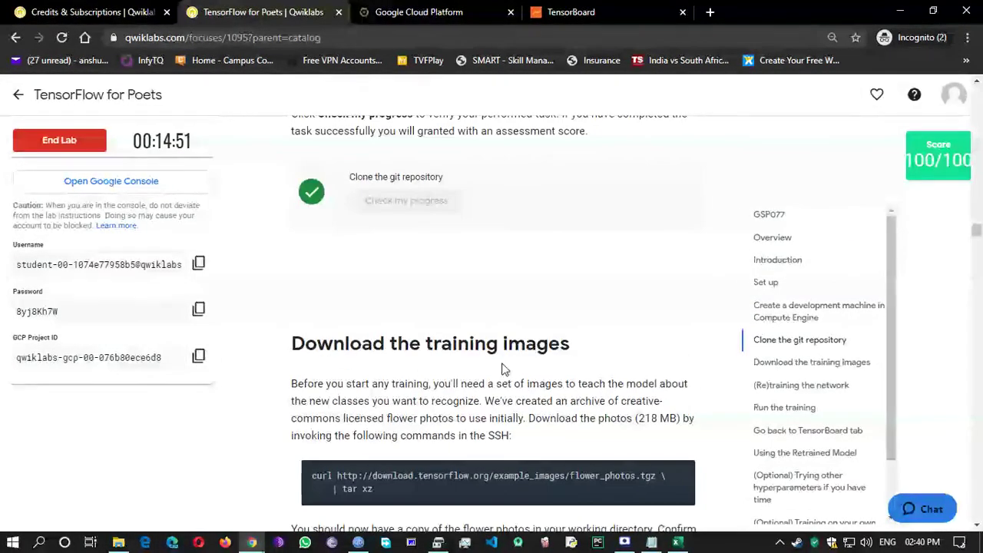
pyautogui.scroll(-10, 499, 369)
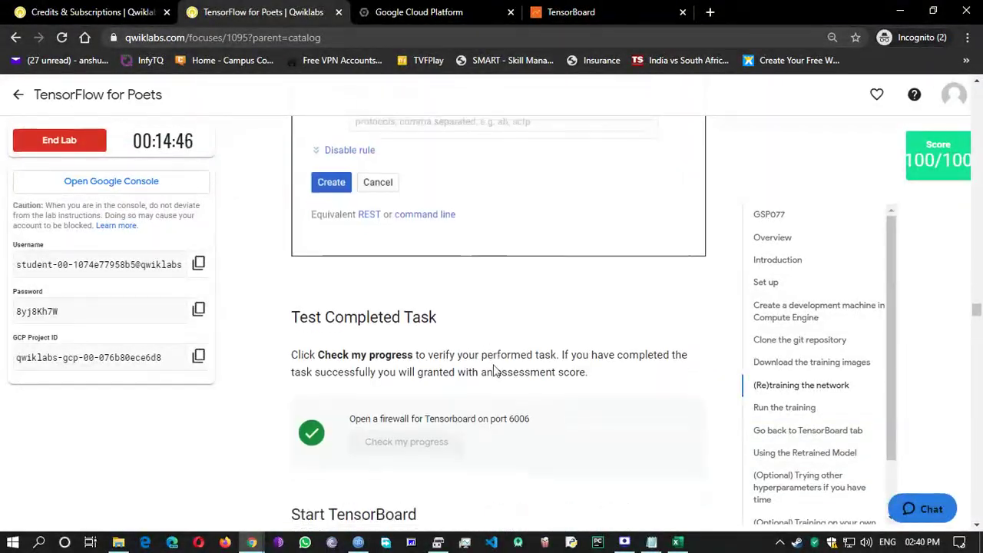
pyautogui.scroll(-20, 494, 365)
pyautogui.scroll(-20, 486, 413)
pyautogui.scroll(-20, 486, 416)
pyautogui.scroll(-20, 485, 414)
pyautogui.scroll(-1, 486, 415)
pyautogui.scroll(-15, 485, 415)
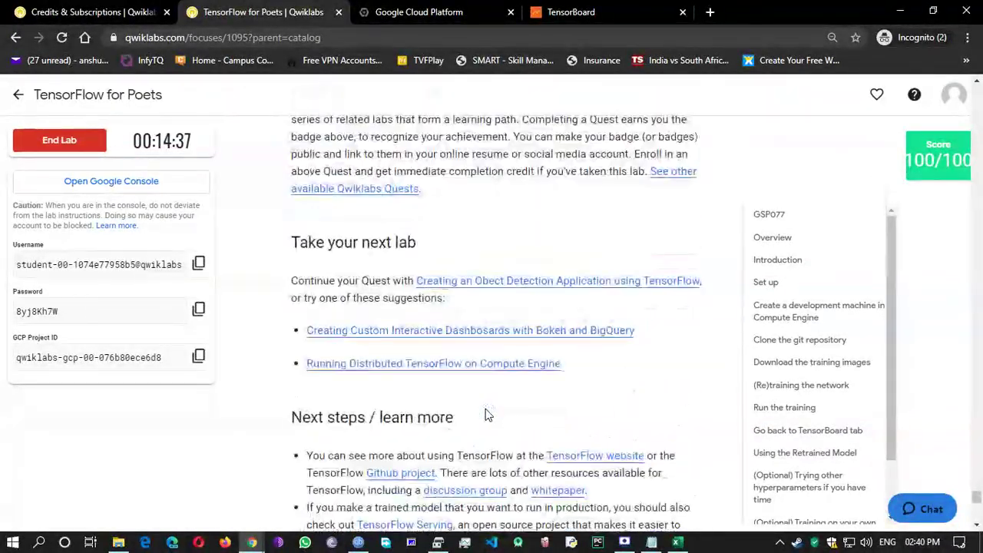
pyautogui.scroll(12, 485, 414)
# Step: End the TensorFlow for Poets lab and submit a five-star satisfaction rating without a comment
pyautogui.click(80, 143)
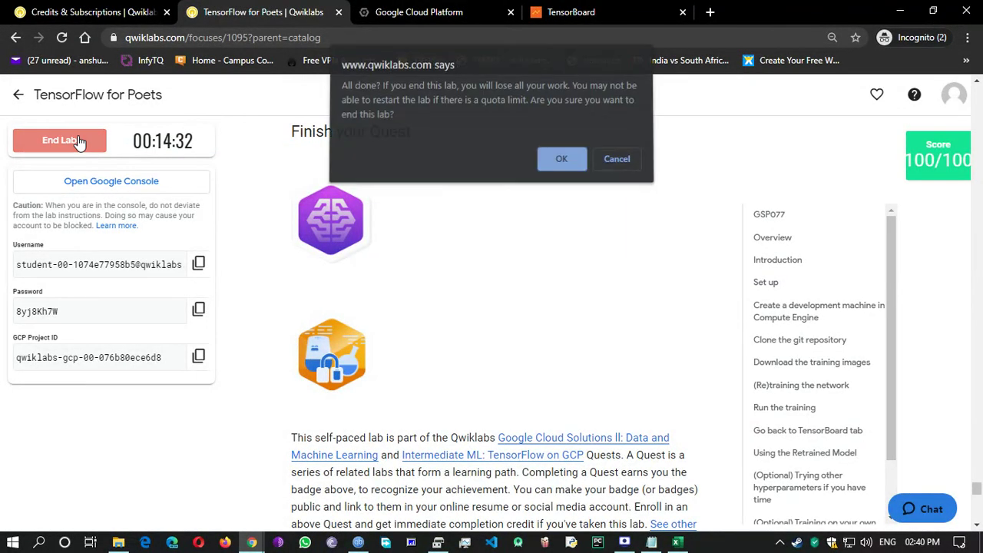
pyautogui.click(561, 162)
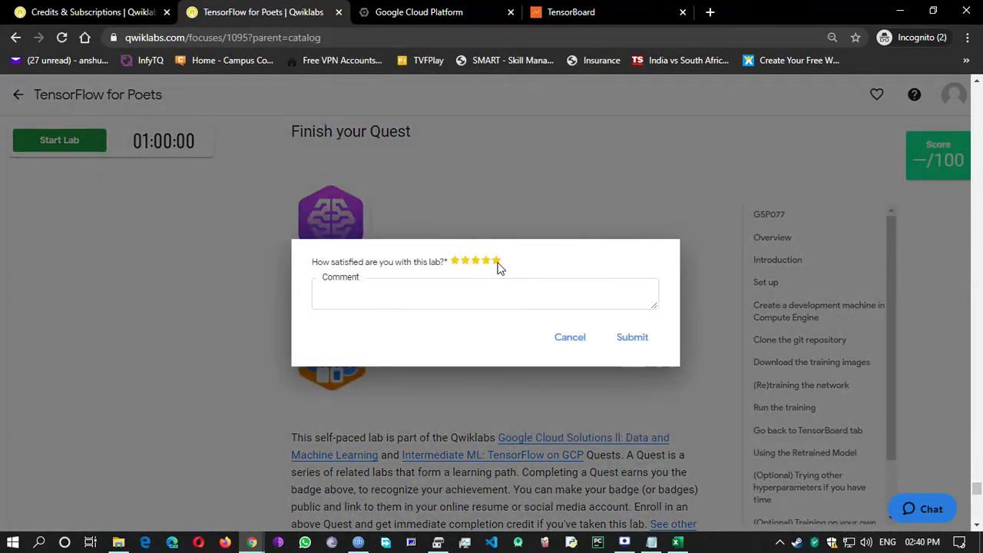
pyautogui.click(632, 337)
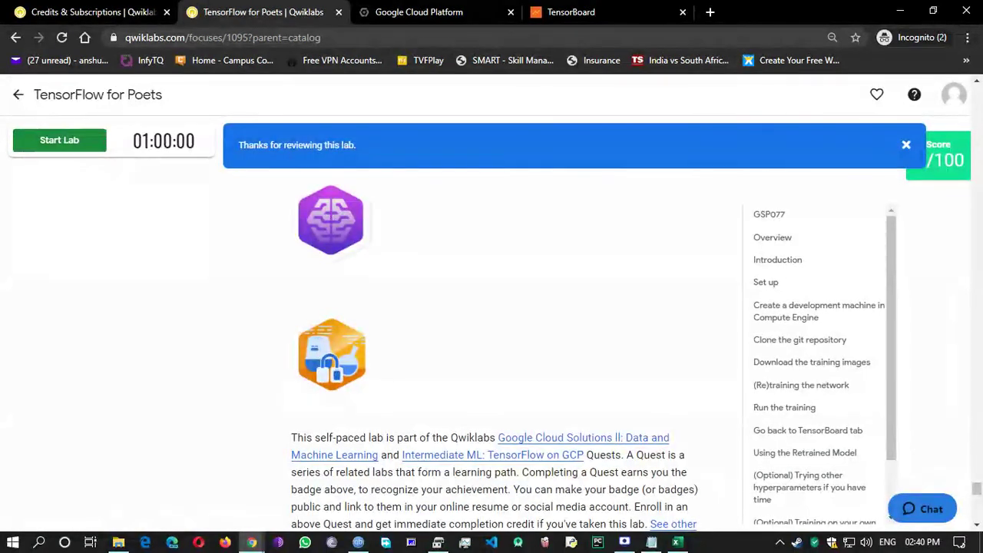